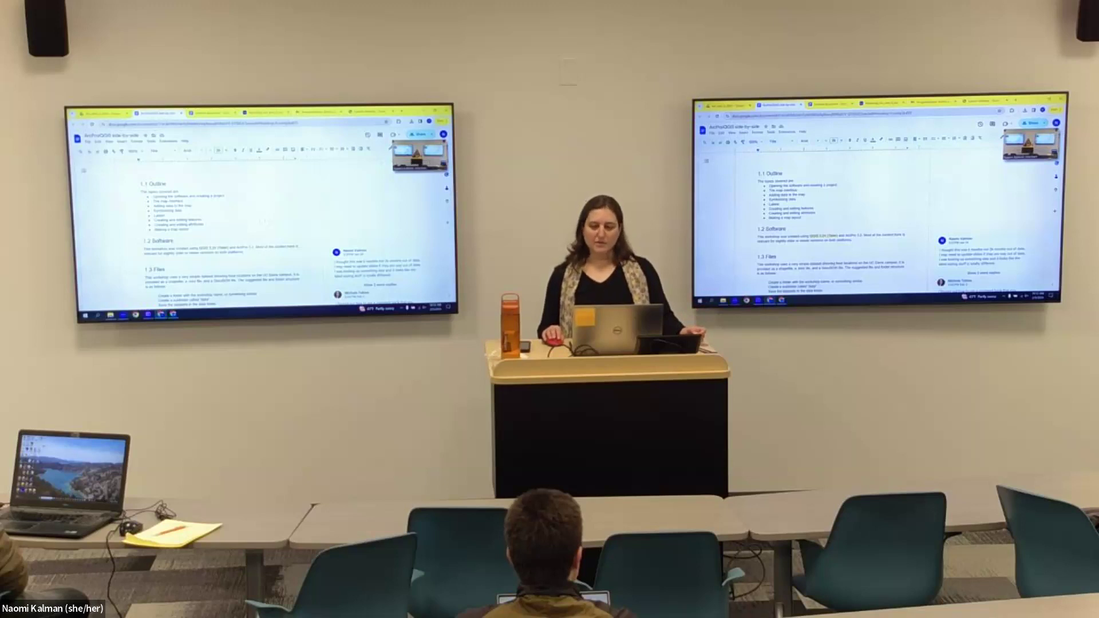
pyautogui.moveTo(1025, 153)
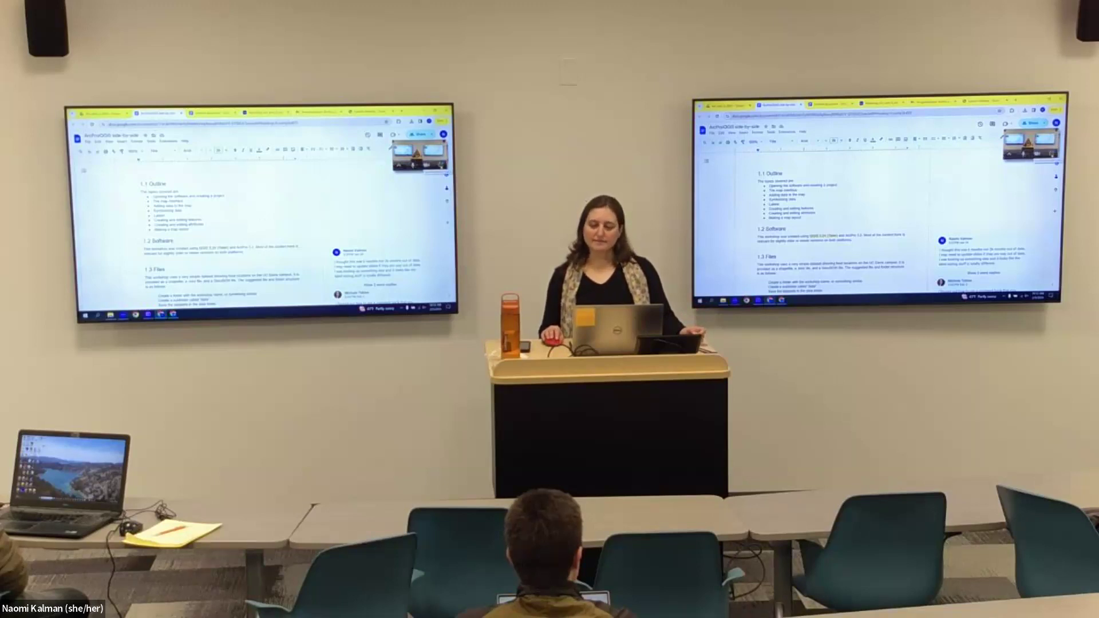
pyautogui.click(1052, 154)
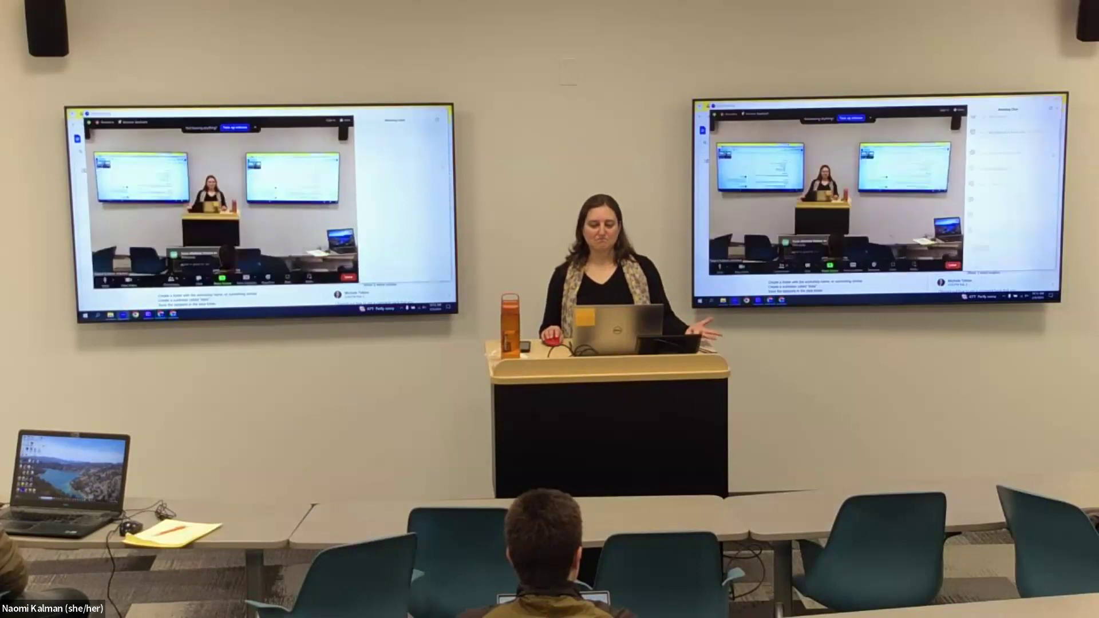
pyautogui.click(829, 266)
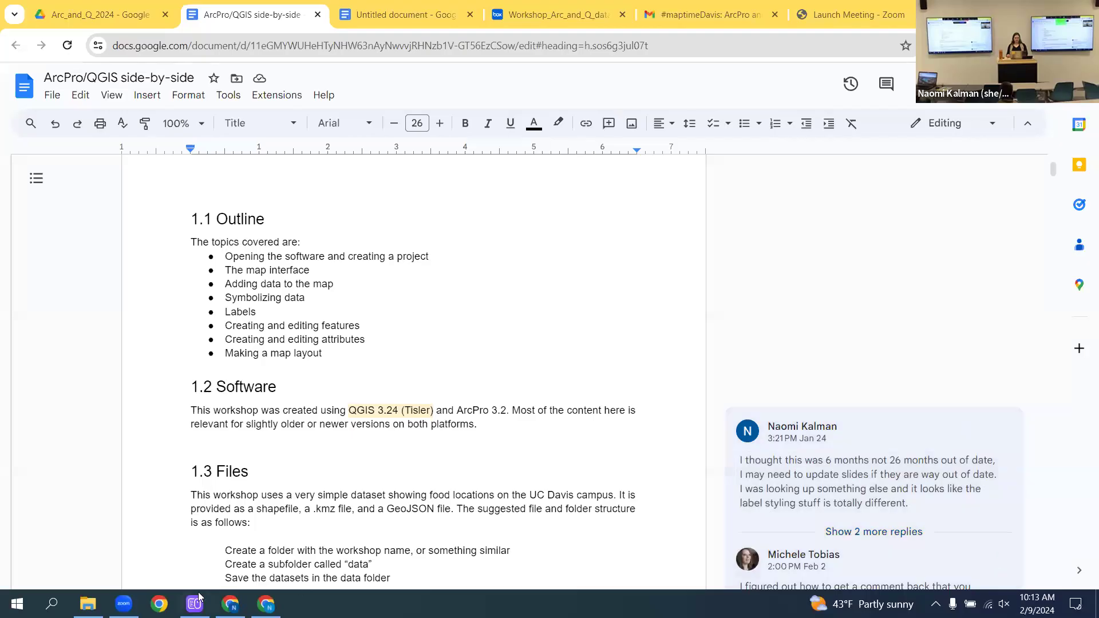
# - Read the workshop document's Outline, Software and Files sections, including the suggested arc_and_qgis_workshop folder structure
pyautogui.moveTo(194, 604)
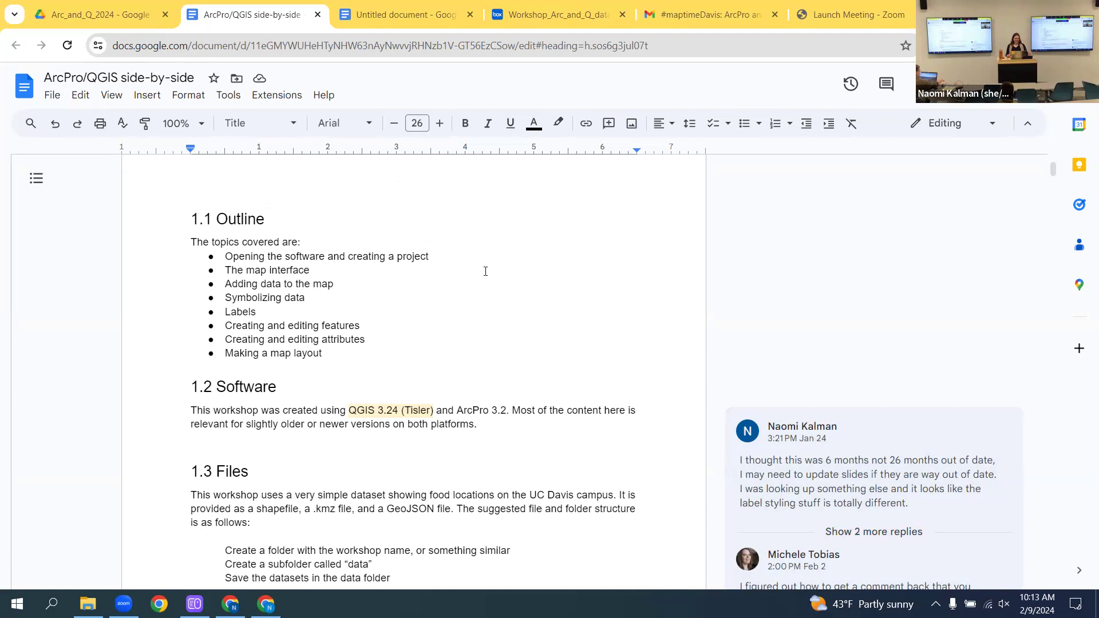
pyautogui.scroll(-1, 481, 274)
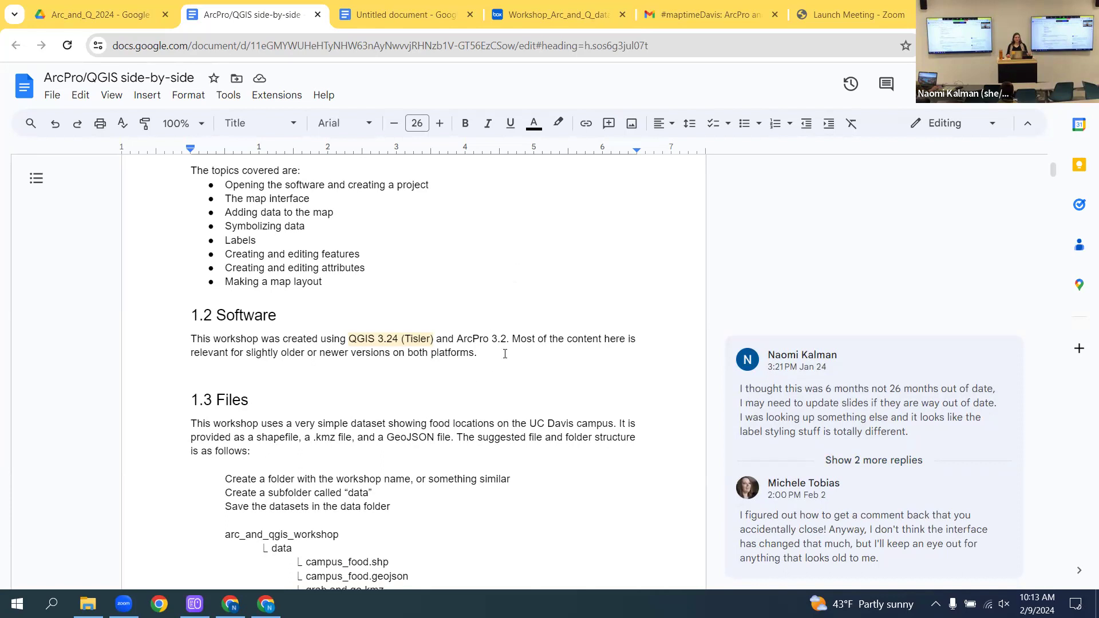
pyautogui.scroll(-4, 506, 353)
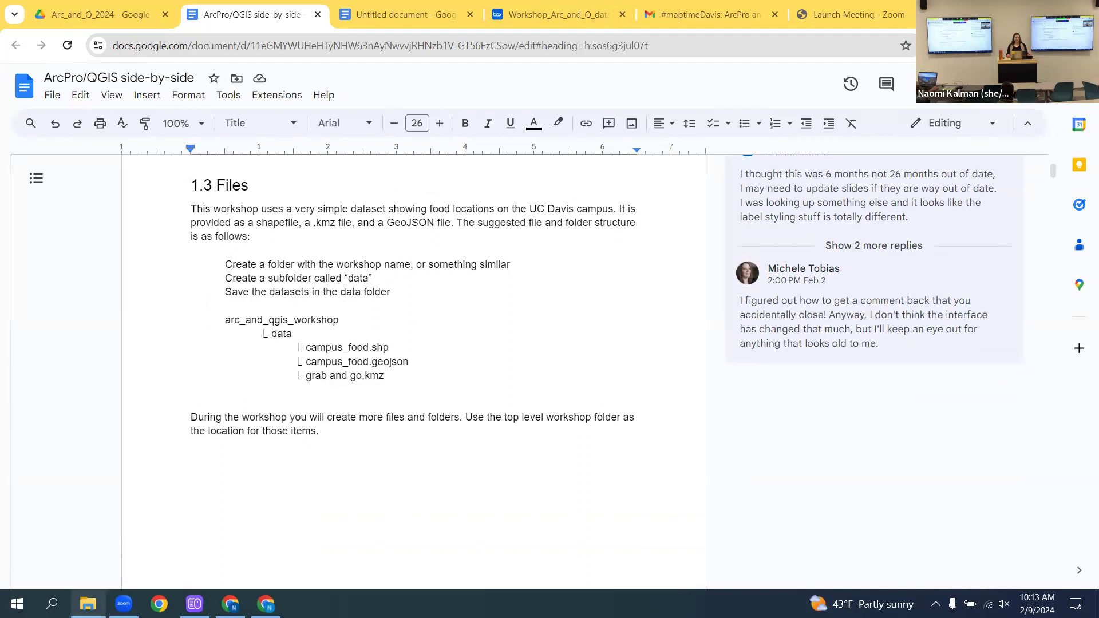
# - In File Explorer, inspect the Arc_and_Q_2024 folder and locate campus_food.geojson and grab and go.kmz in its data subfolder
pyautogui.moveTo(87, 604)
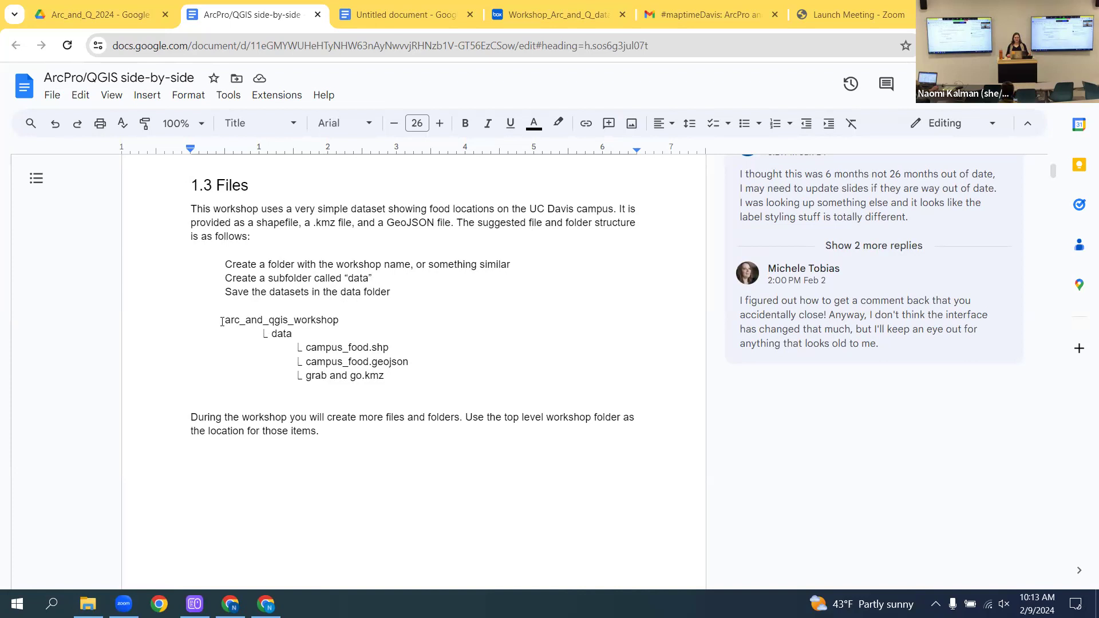
pyautogui.click(88, 604)
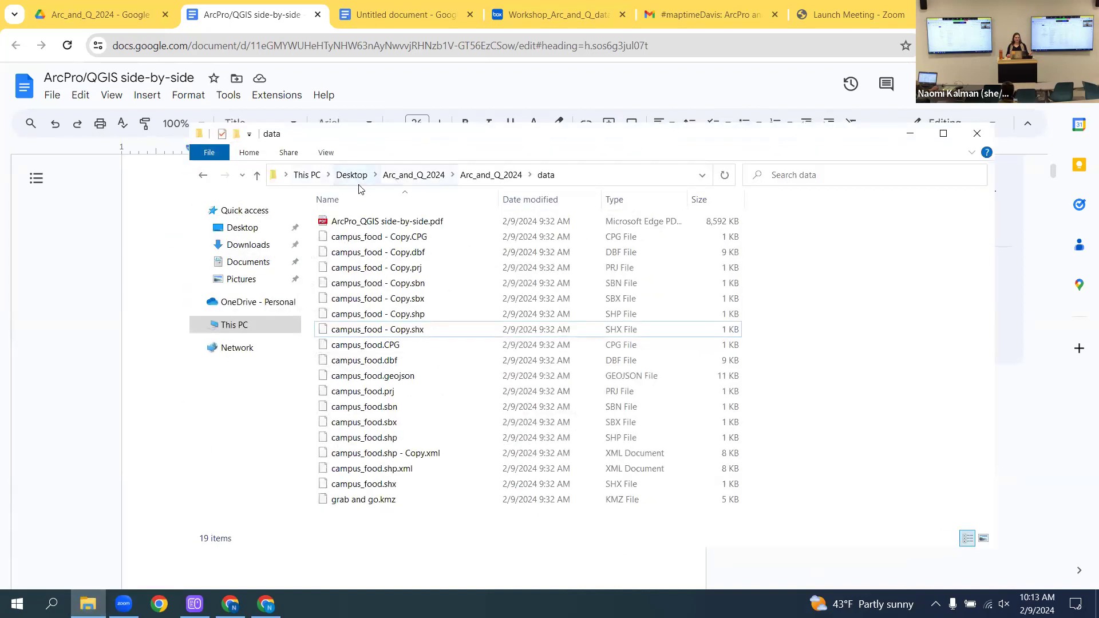
pyautogui.click(482, 175)
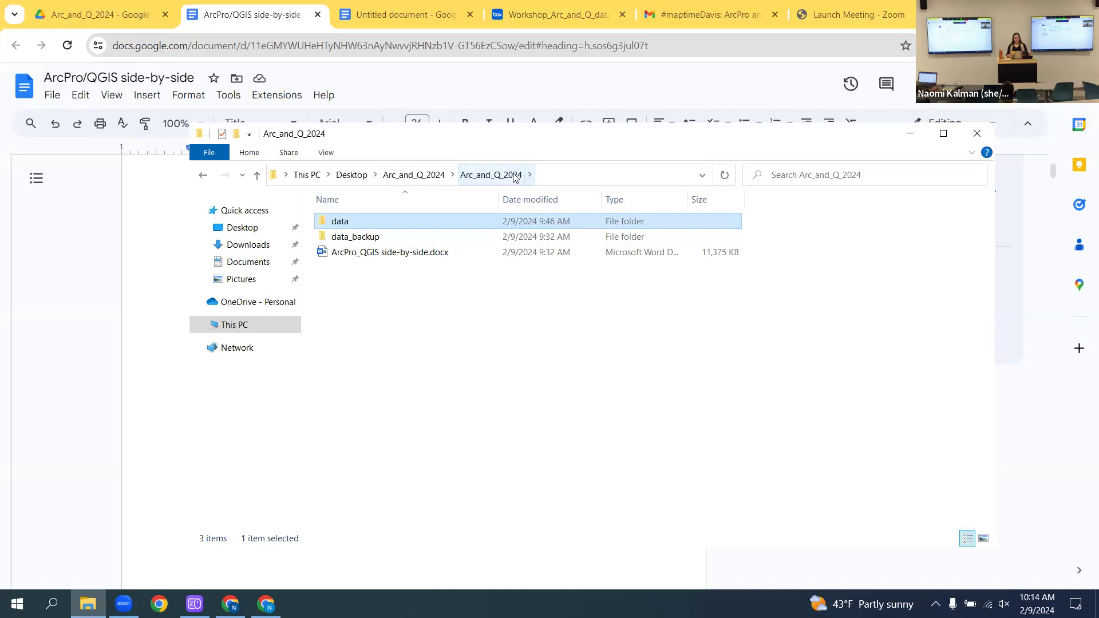
pyautogui.doubleClick(356, 228)
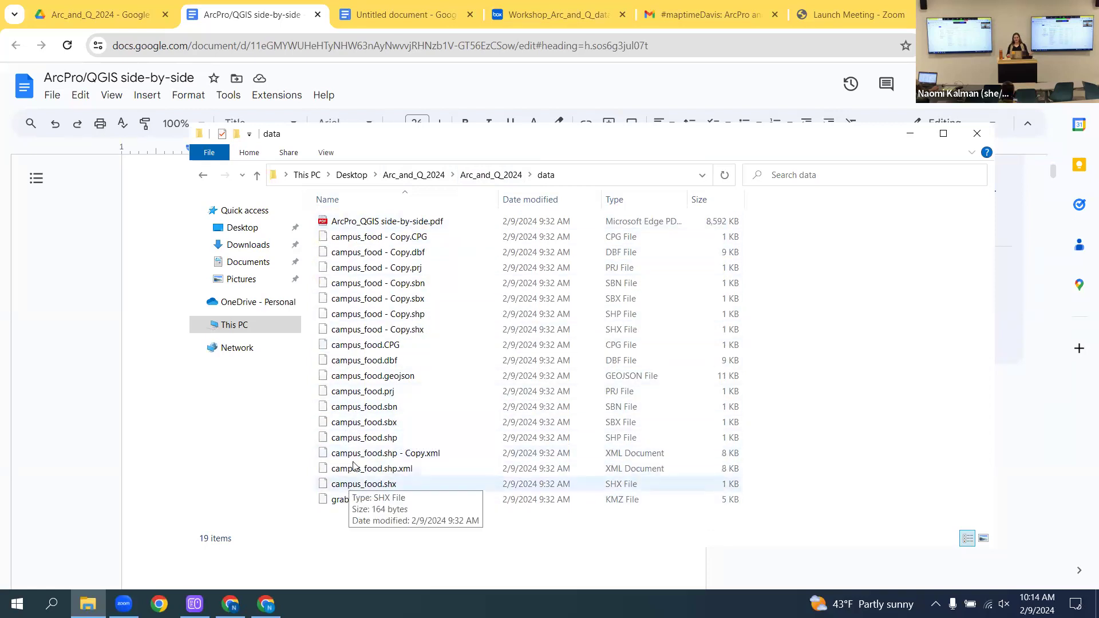
pyautogui.click(359, 380)
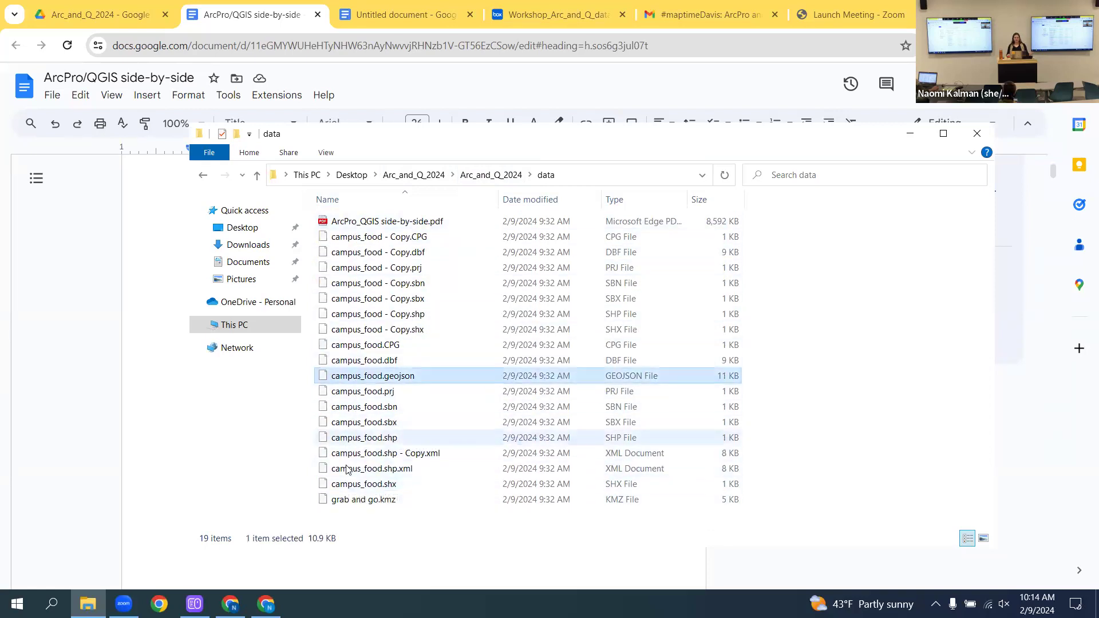
pyautogui.click(346, 500)
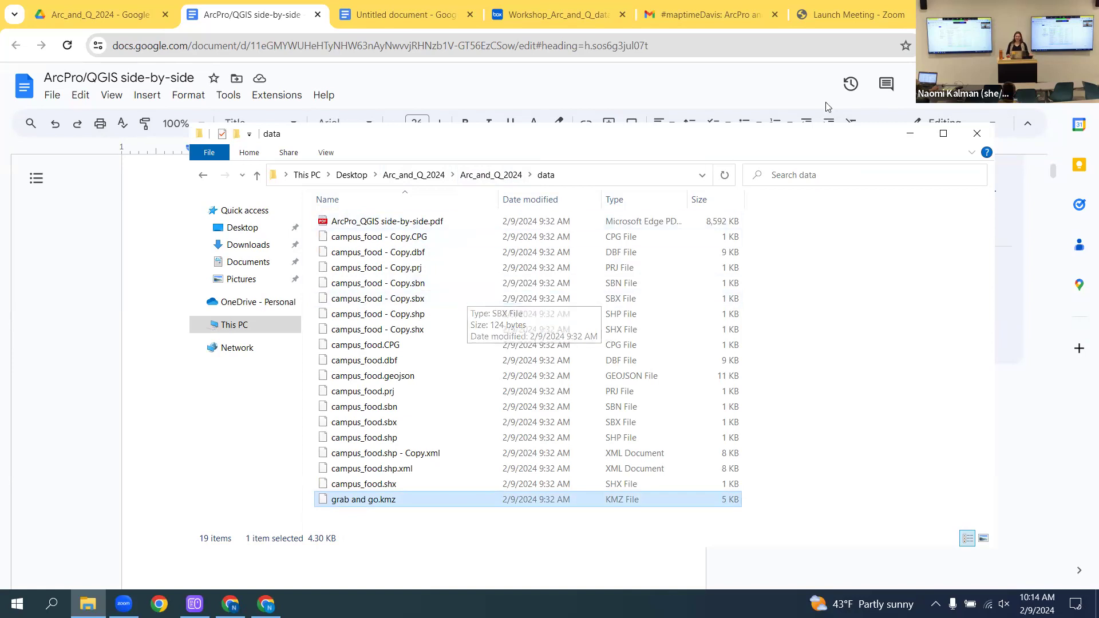
pyautogui.click(909, 134)
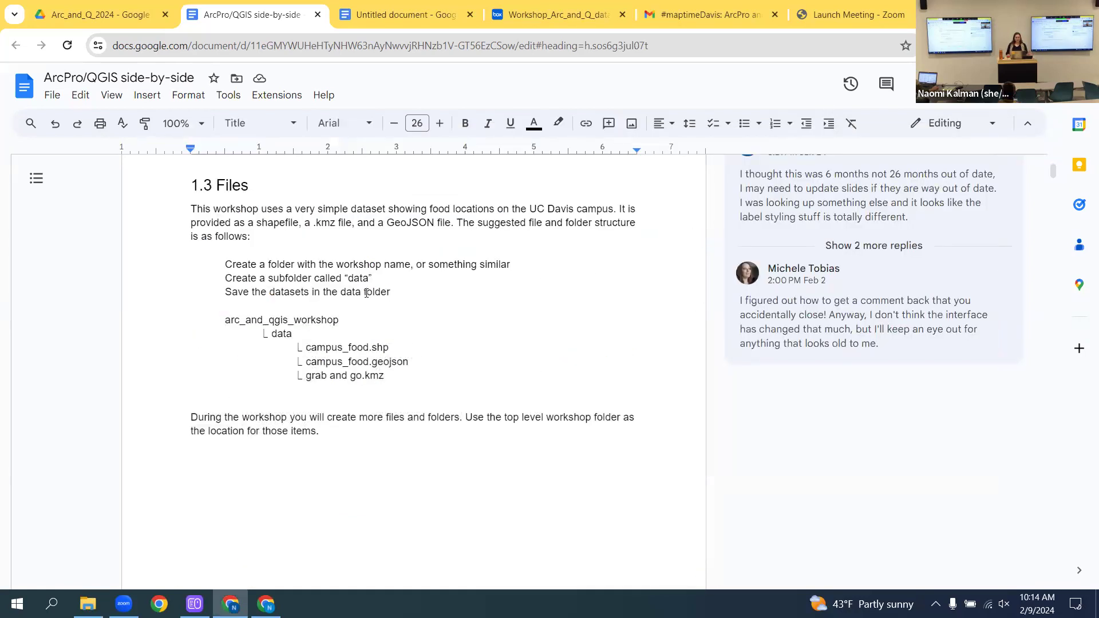
# - Launch QGIS Desktop 3.34.3 and start a new empty project from the EPSG:4326 - WGS 84 template
pyautogui.scroll(-5, 372, 292)
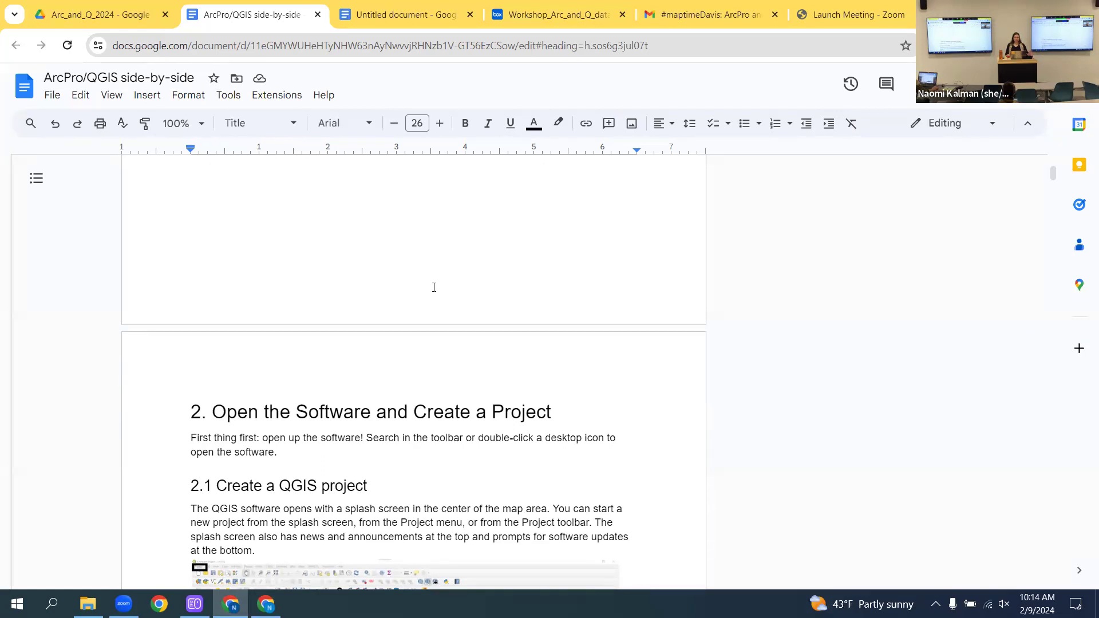
pyautogui.scroll(-3, 435, 283)
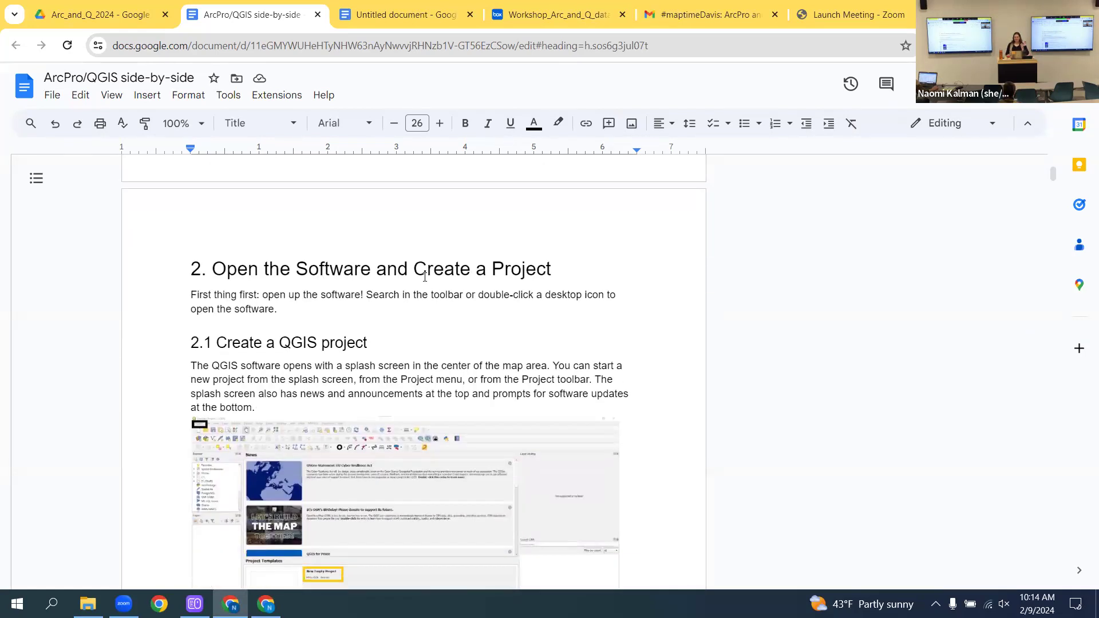
pyautogui.scroll(-2, 435, 283)
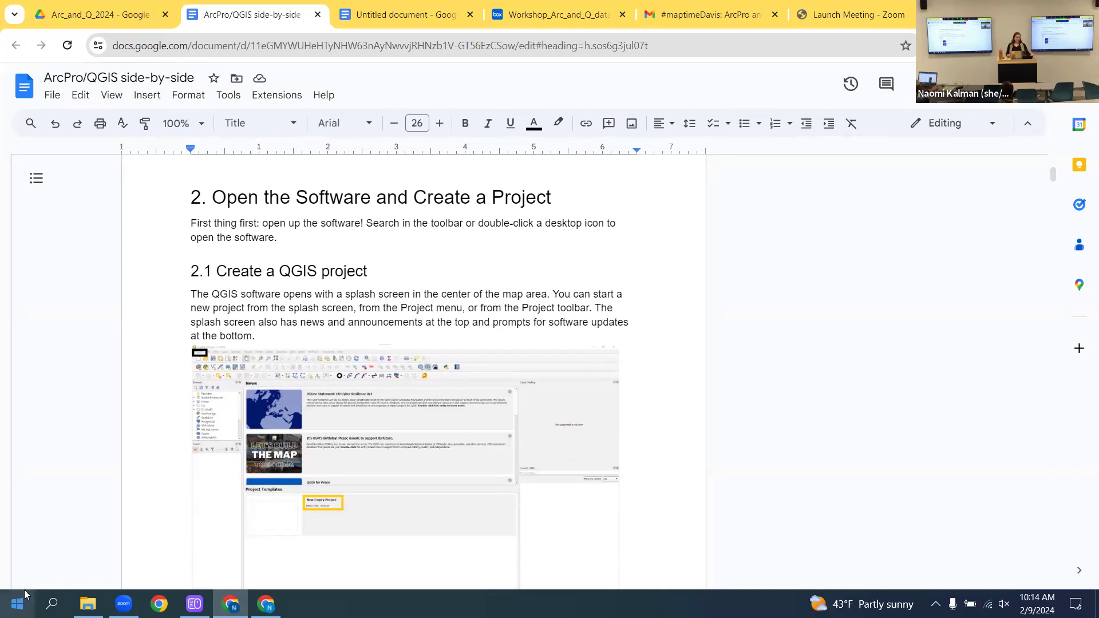
pyautogui.click(51, 604)
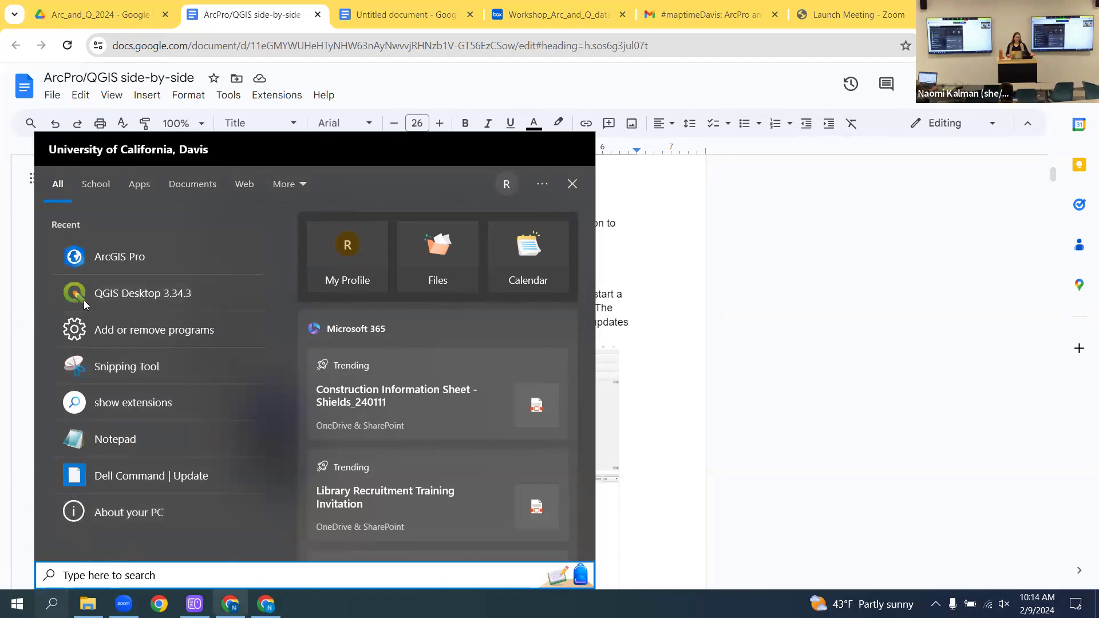
pyautogui.click(124, 296)
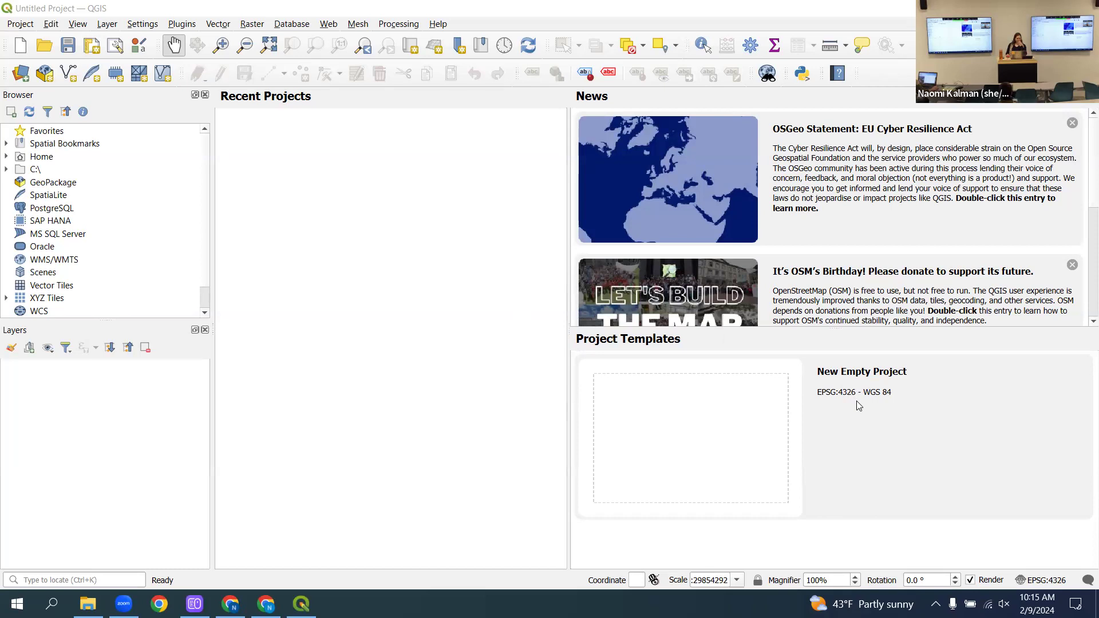
pyautogui.click(710, 379)
pyautogui.doubleClick(757, 460)
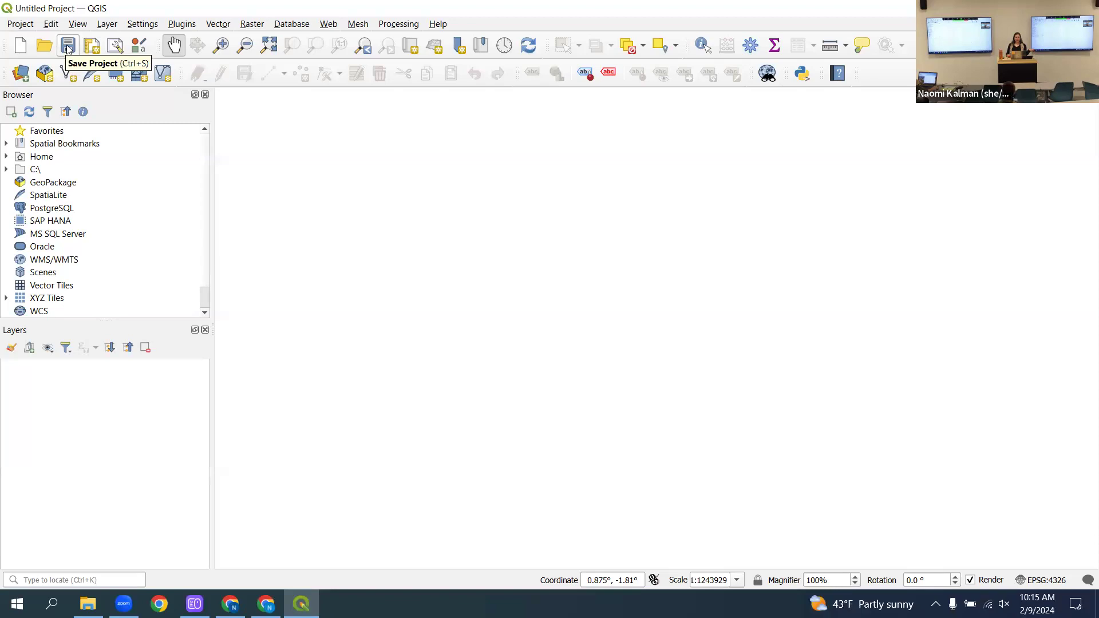
# - Examine the commands offered in the main menus, from Project and Edit through Raster to Help
pyautogui.click(21, 27)
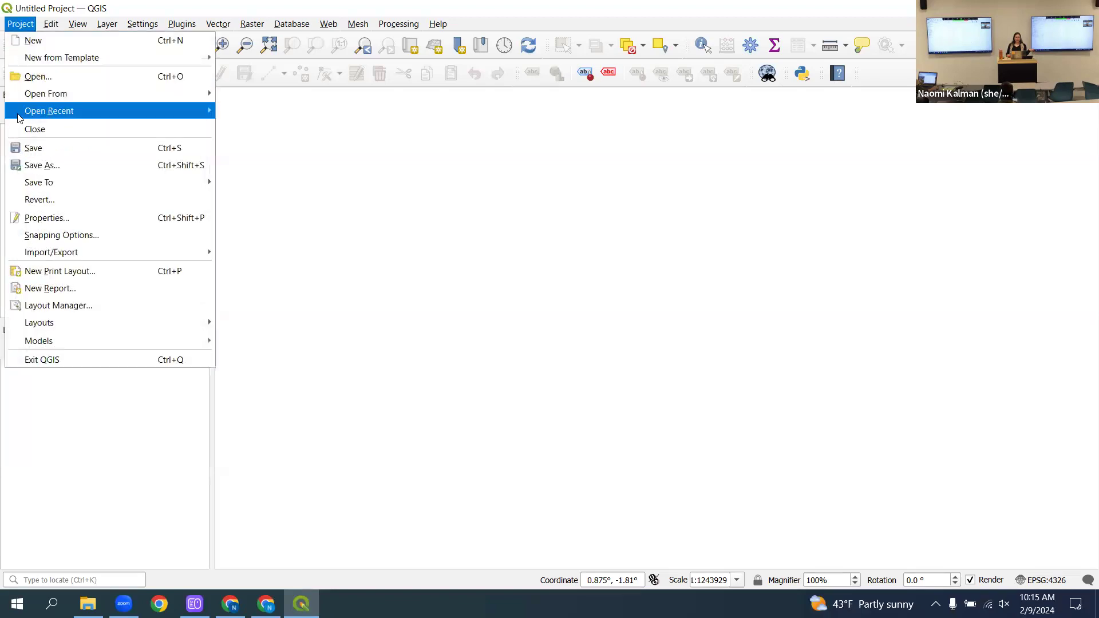
pyautogui.click(396, 195)
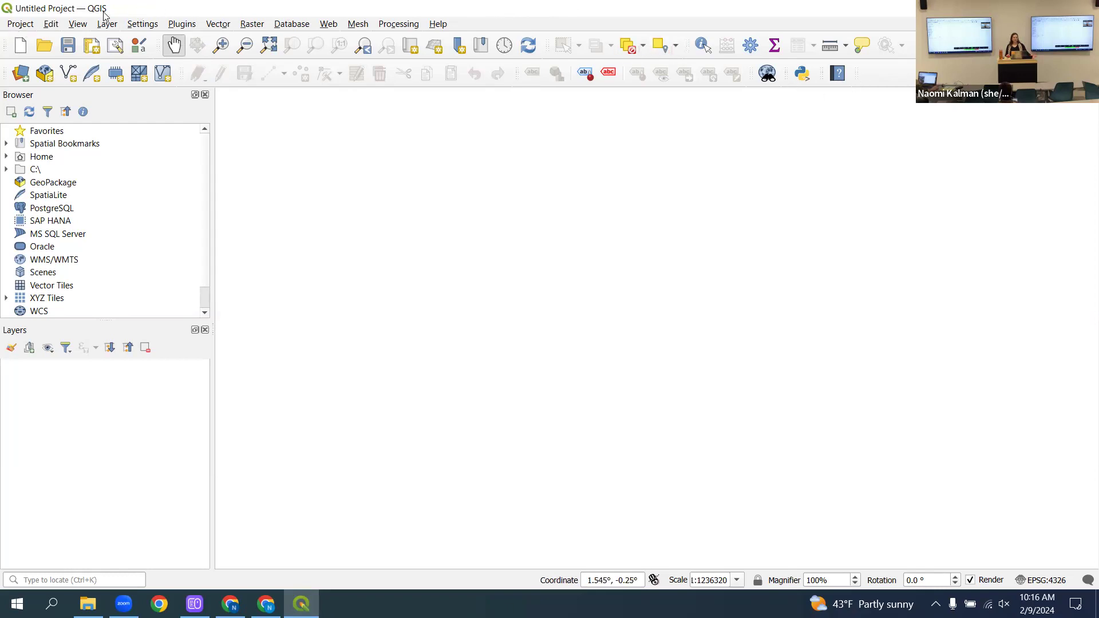
pyautogui.click(32, 26)
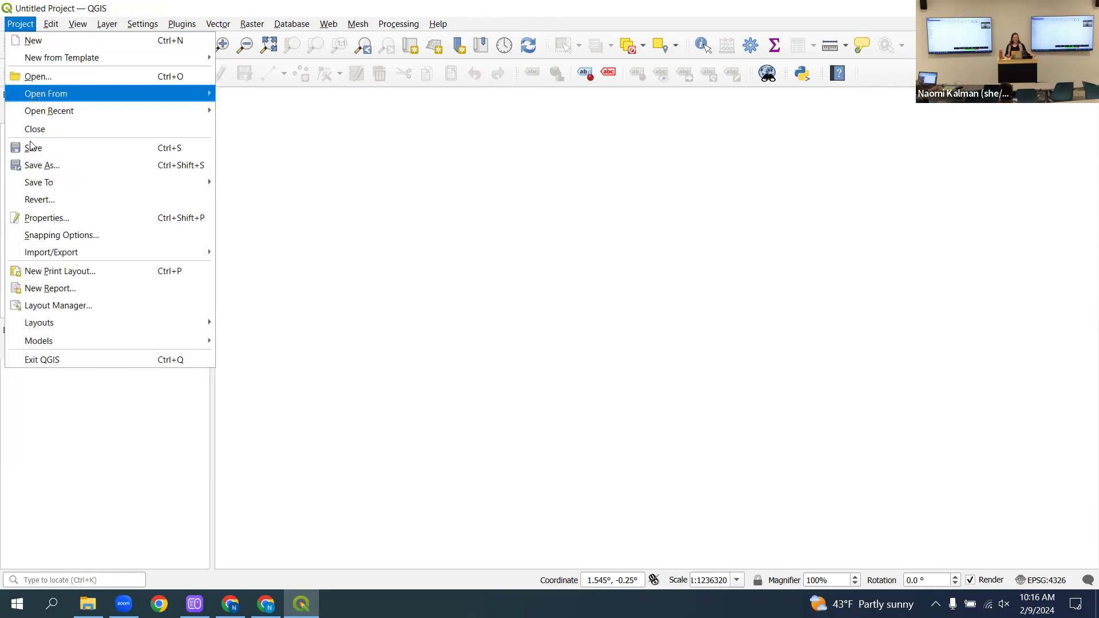
pyautogui.click(51, 26)
pyautogui.click(17, 25)
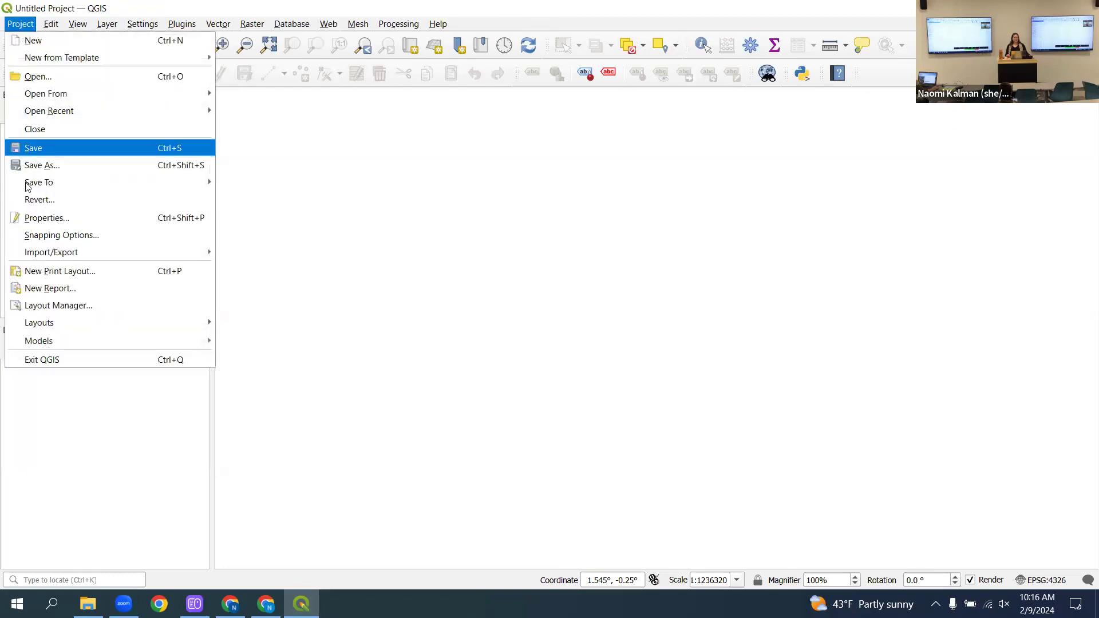
pyautogui.moveTo(51, 26)
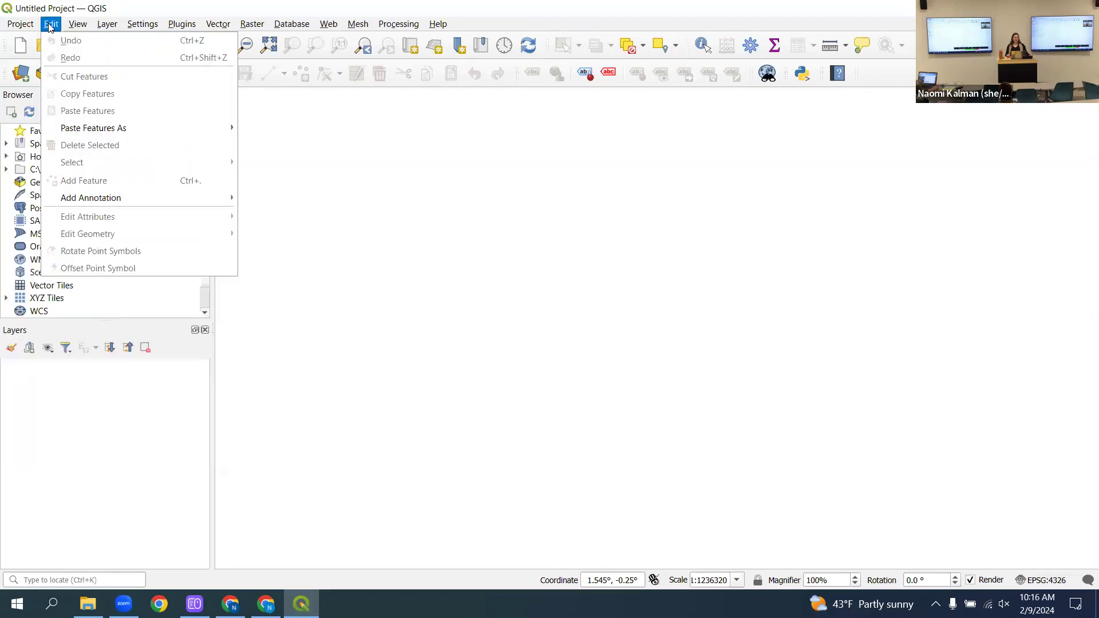
pyautogui.moveTo(86, 20)
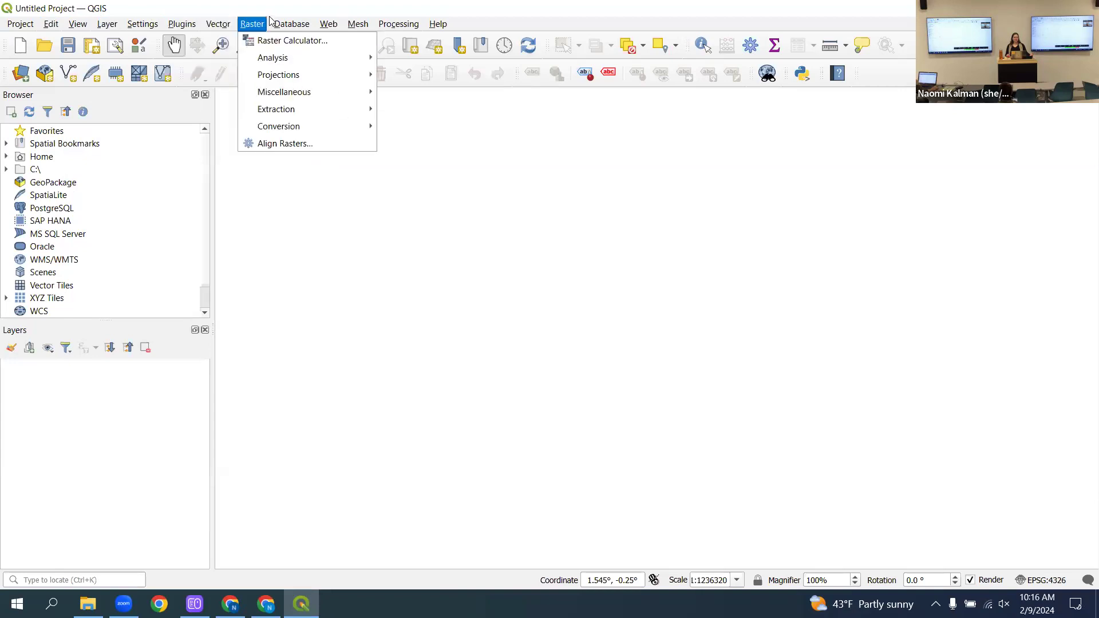
pyautogui.moveTo(438, 24)
pyautogui.moveTo(758, 245); pyautogui.dragTo(695, 296)
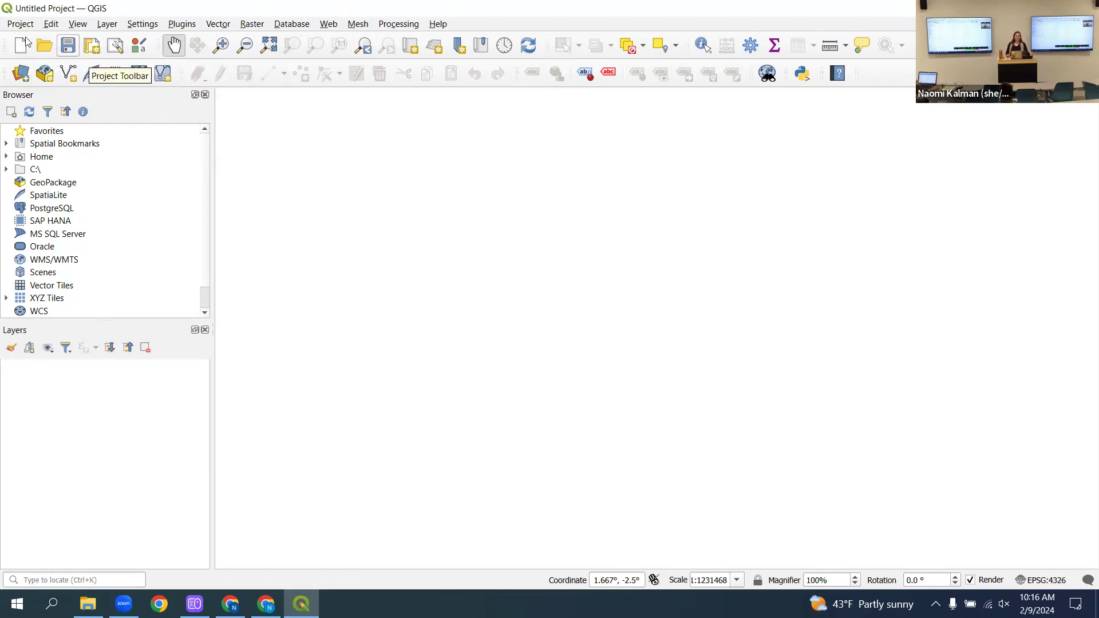
# - Try map navigation on the blank canvas by panning it slightly and zooming in on a rectangular area
pyautogui.click(175, 45)
pyautogui.moveTo(530, 283); pyautogui.dragTo(527, 256)
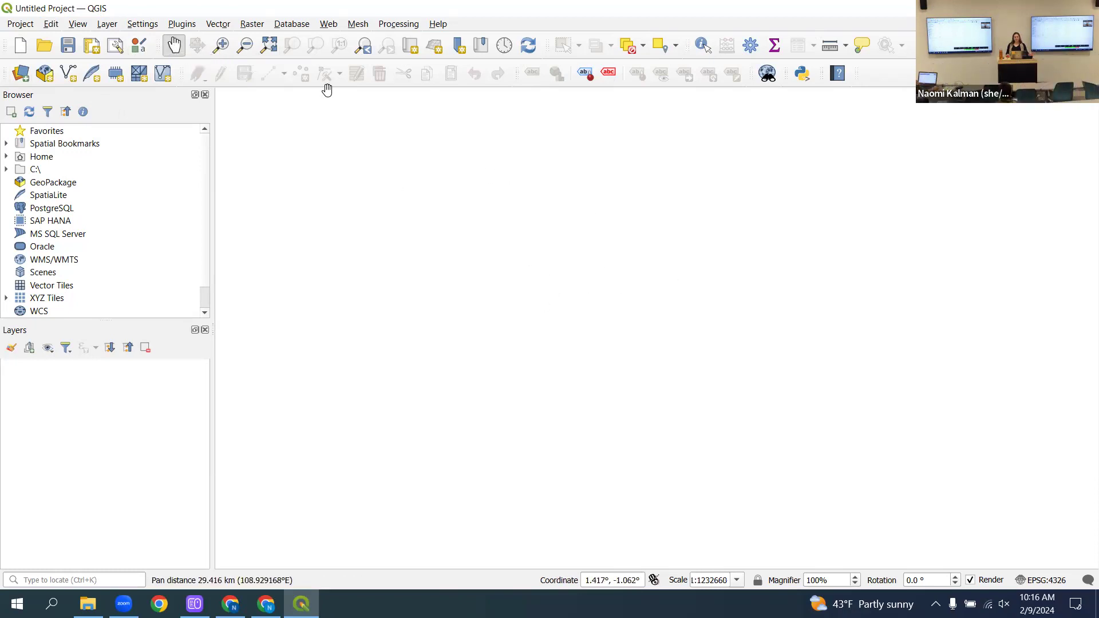
pyautogui.click(223, 45)
pyautogui.moveTo(425, 155); pyautogui.dragTo(683, 331)
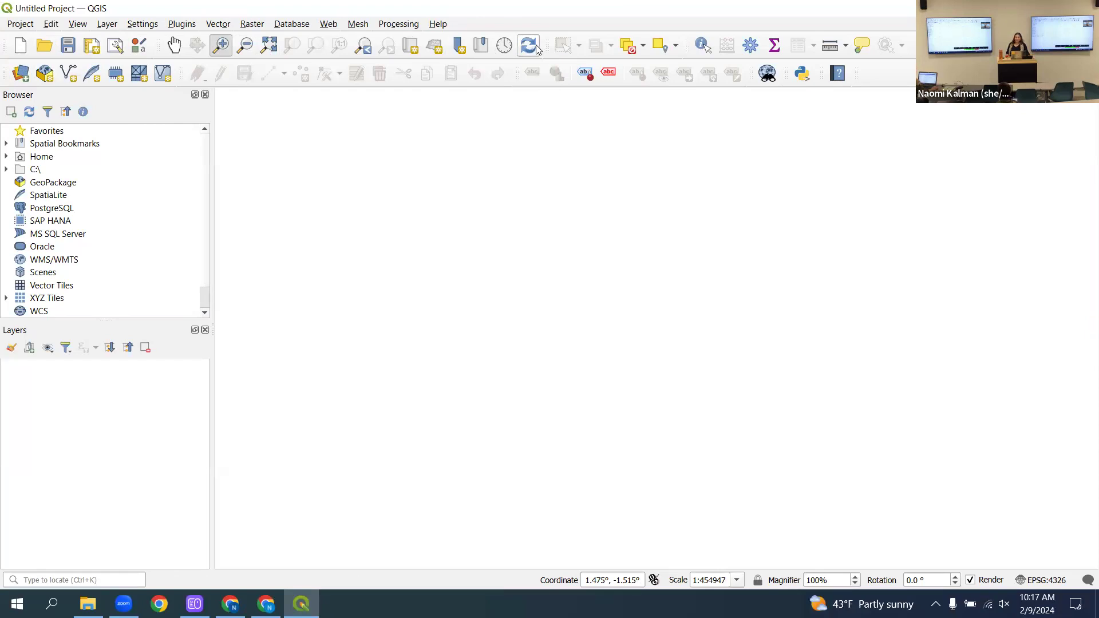
pyautogui.moveTo(551, 45)
pyautogui.mouseDown()
pyautogui.moveTo(571, 118)
pyautogui.moveTo(550, 187)
pyautogui.moveTo(554, 48)
pyautogui.mouseUp()
pyautogui.click(78, 25)
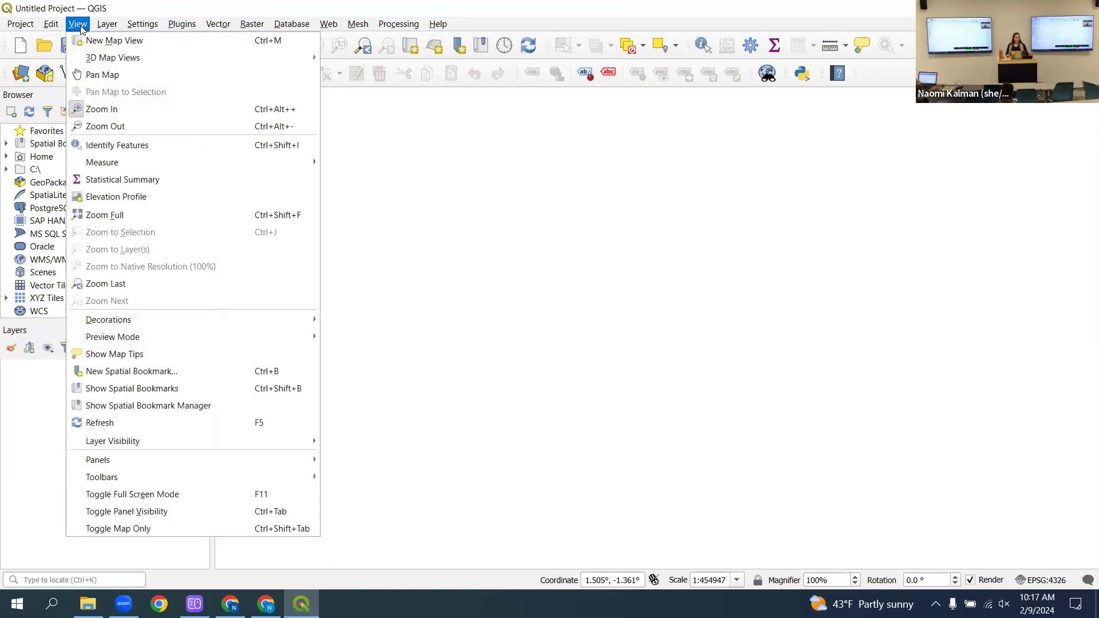
pyautogui.moveTo(438, 25)
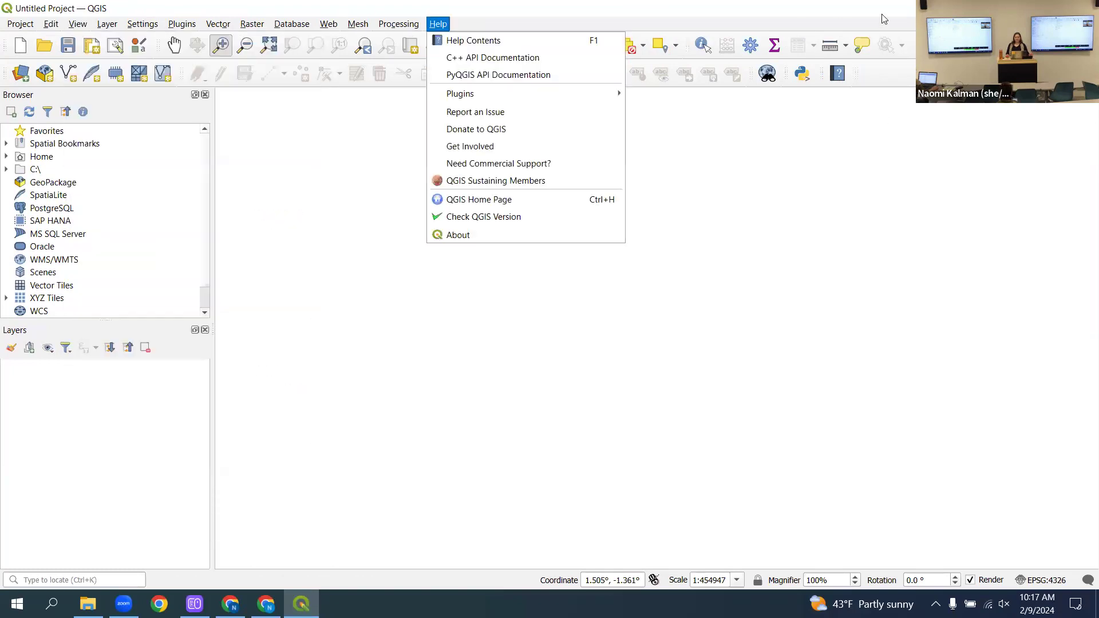
pyautogui.press('Escape')
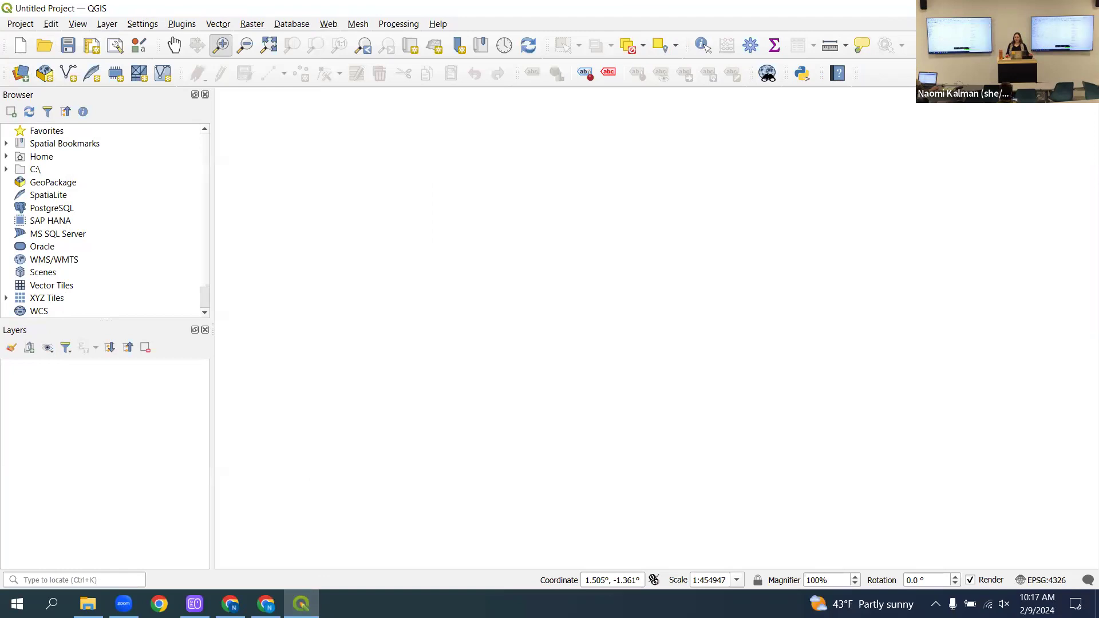
# - Display the list of available panels and toolbars to examine which are enabled, and reactivate the Pan Map tool
pyautogui.rightClick(782, 23)
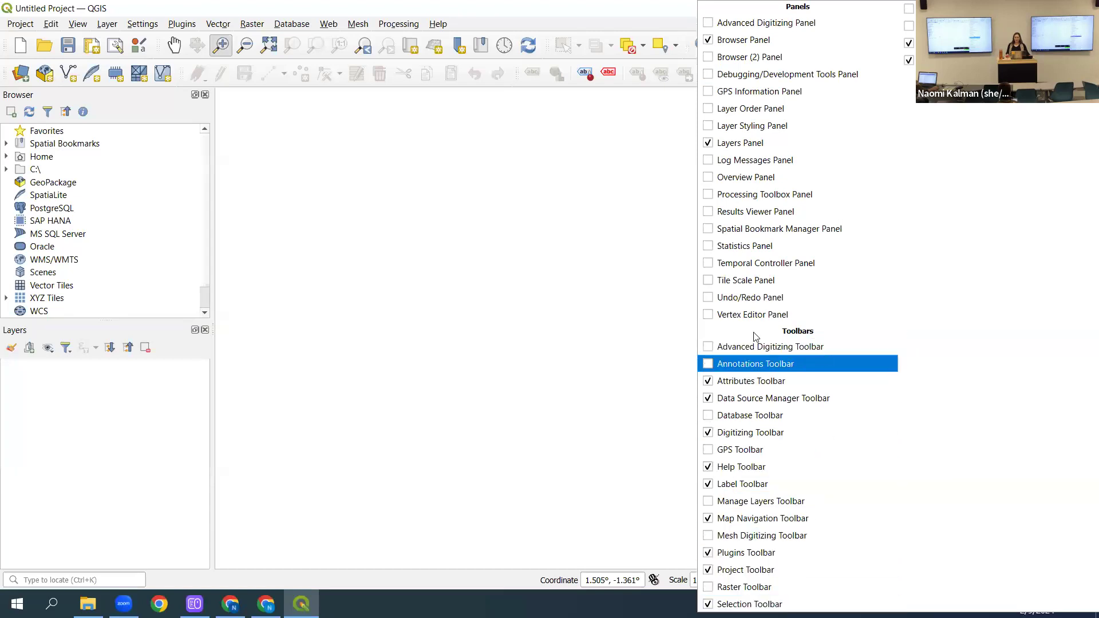
pyautogui.click(494, 161)
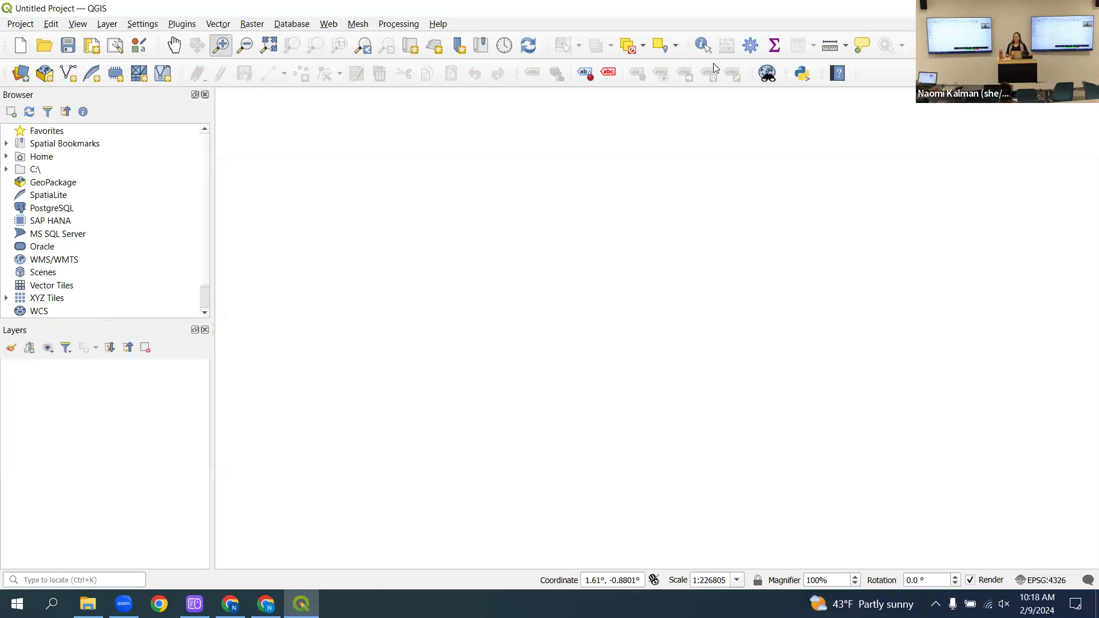
pyautogui.click(174, 45)
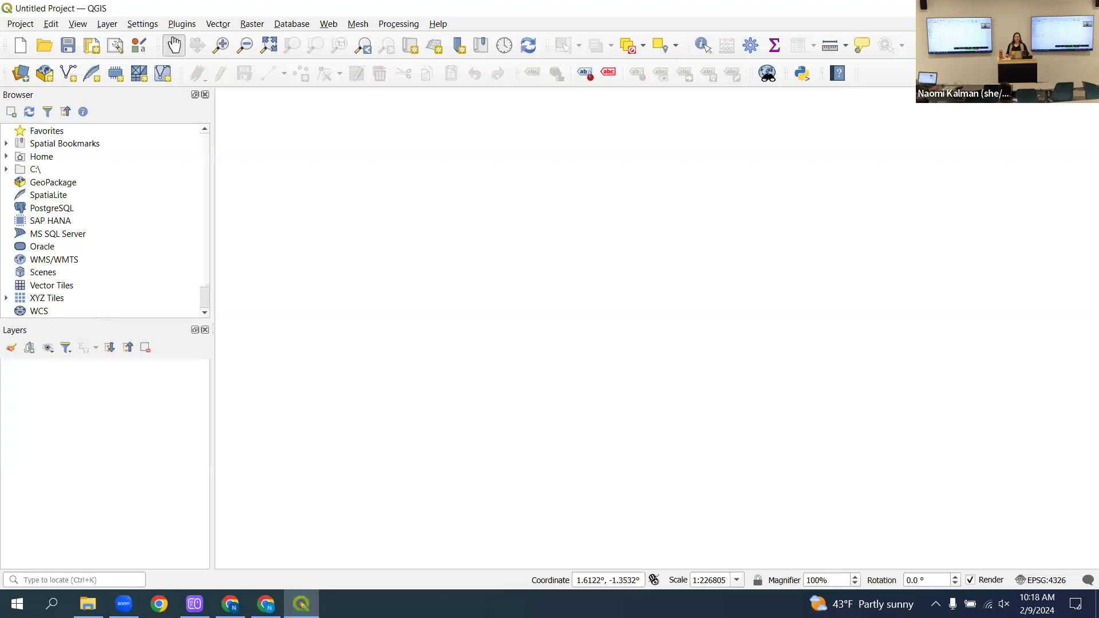
pyautogui.rightClick(961, 71)
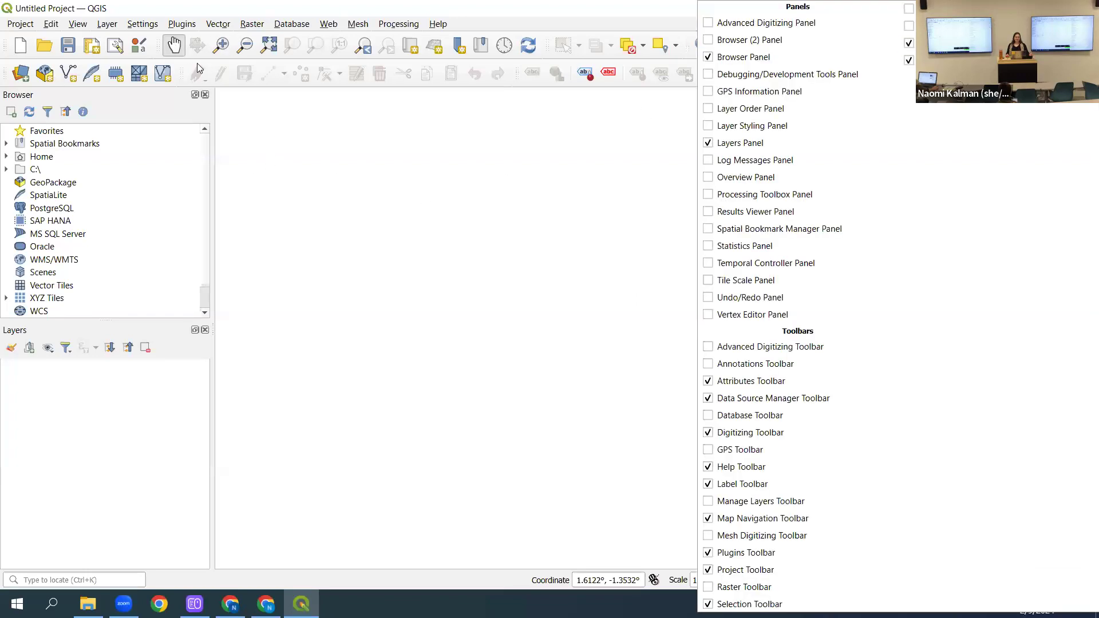
# - Start saving the QGIS project and browse to the inner Arc_and_Q_2024 workshop folder on the Desktop
pyautogui.click(518, 185)
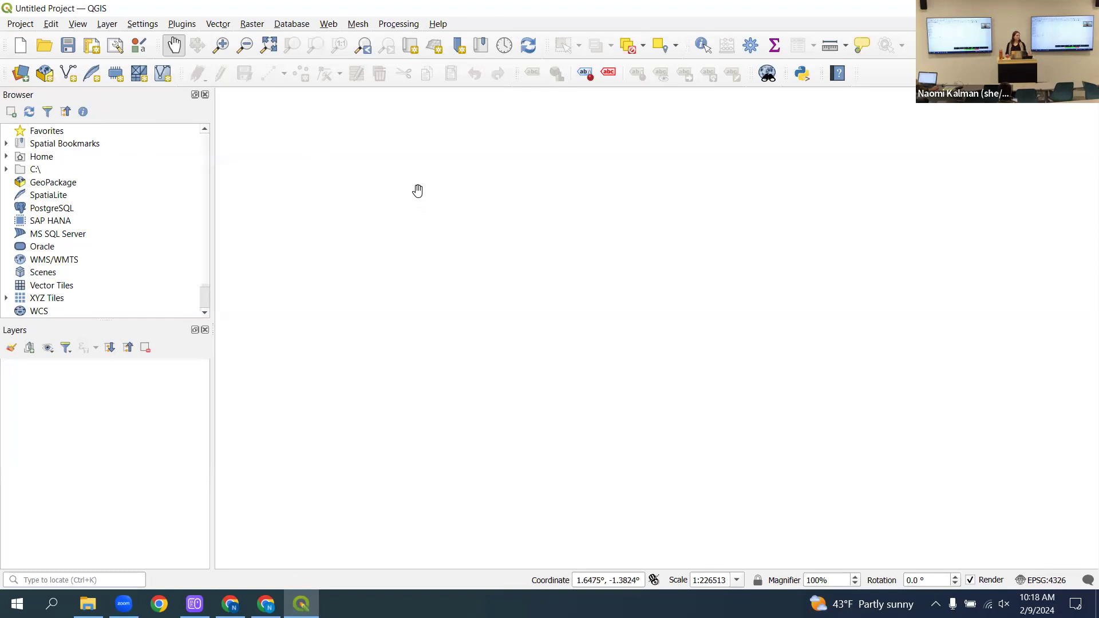
pyautogui.click(68, 51)
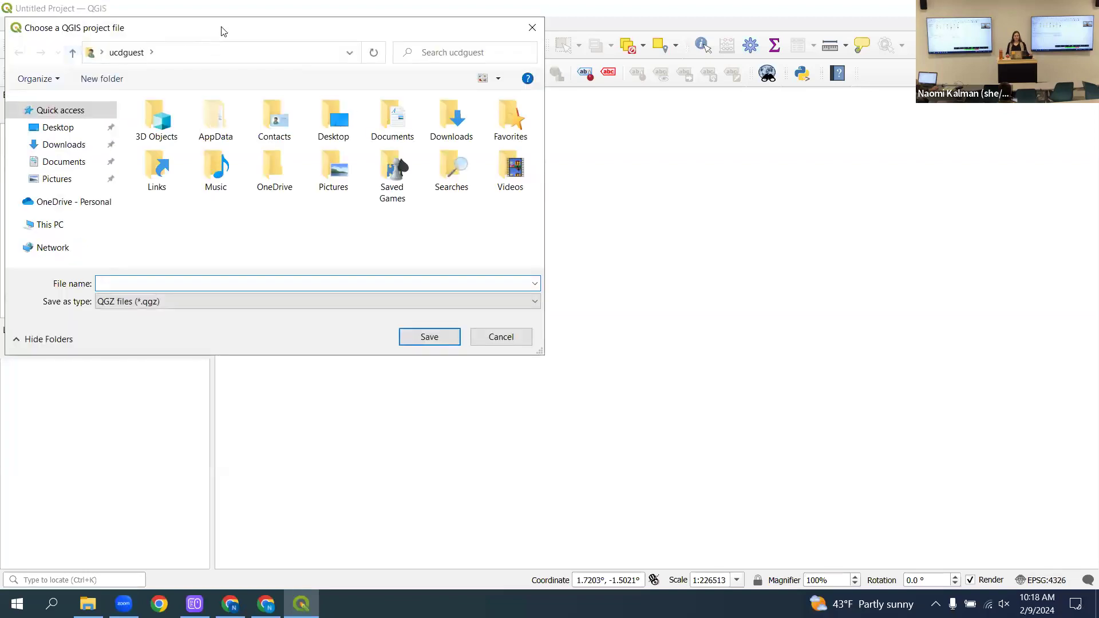
pyautogui.moveTo(226, 32); pyautogui.dragTo(392, 65)
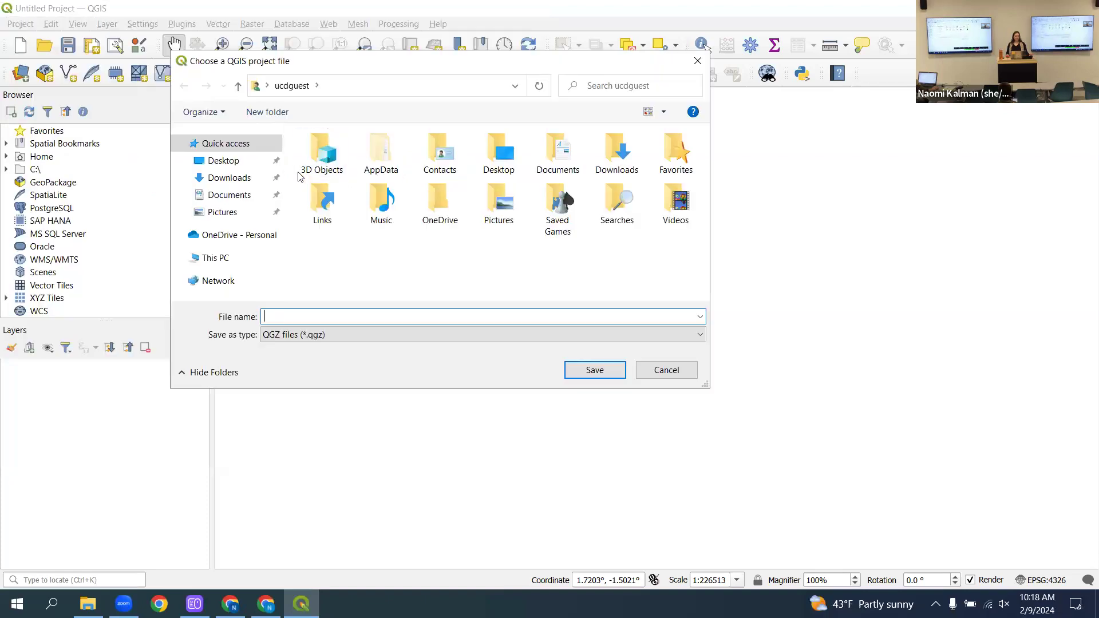
pyautogui.click(245, 166)
pyautogui.doubleClick(348, 160)
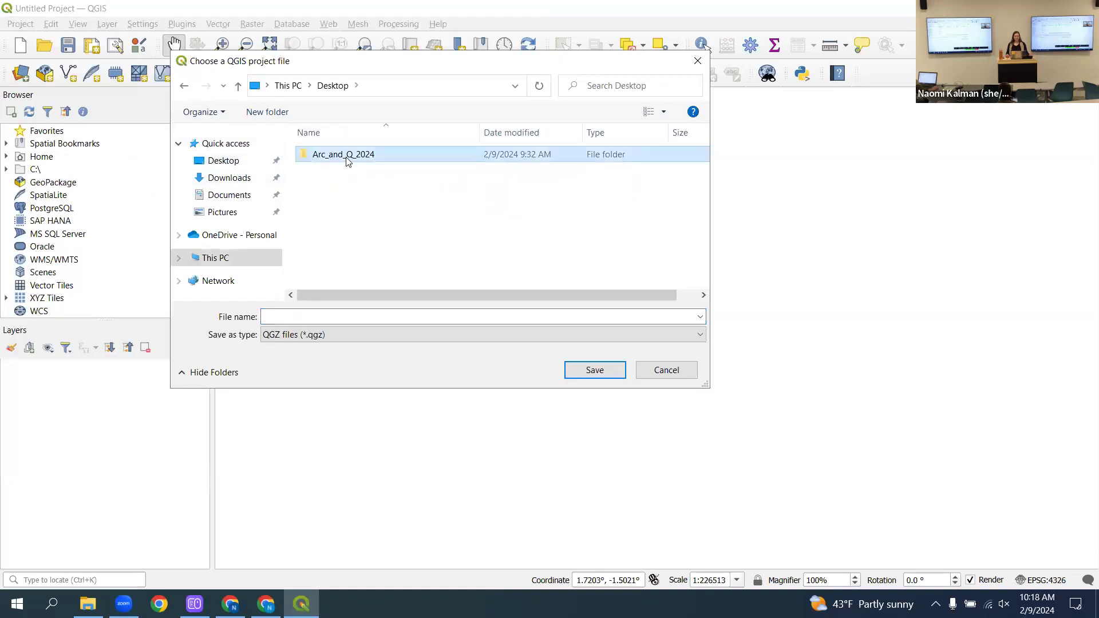
pyautogui.doubleClick(348, 155)
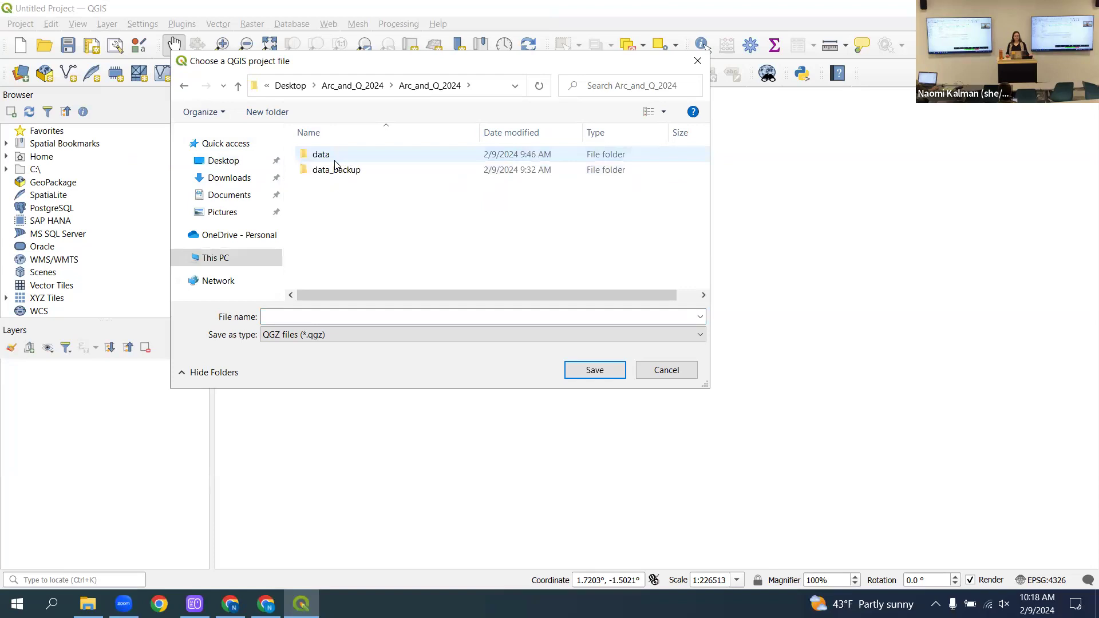
# - Name the QGIS project file demo_project and save it in QGZ format in the workshop folder
pyautogui.click(309, 316)
pyautogui.write('demao')
pyautogui.press('BackSpace')
pyautogui.press('BackSpace')
pyautogui.write('o')
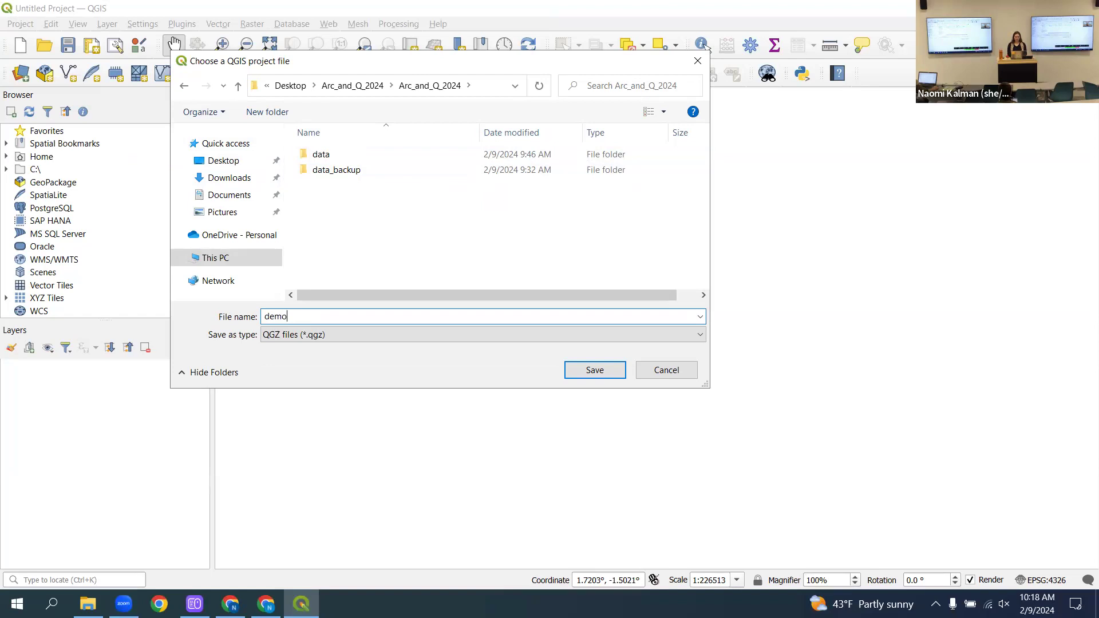
pyautogui.write('_project')
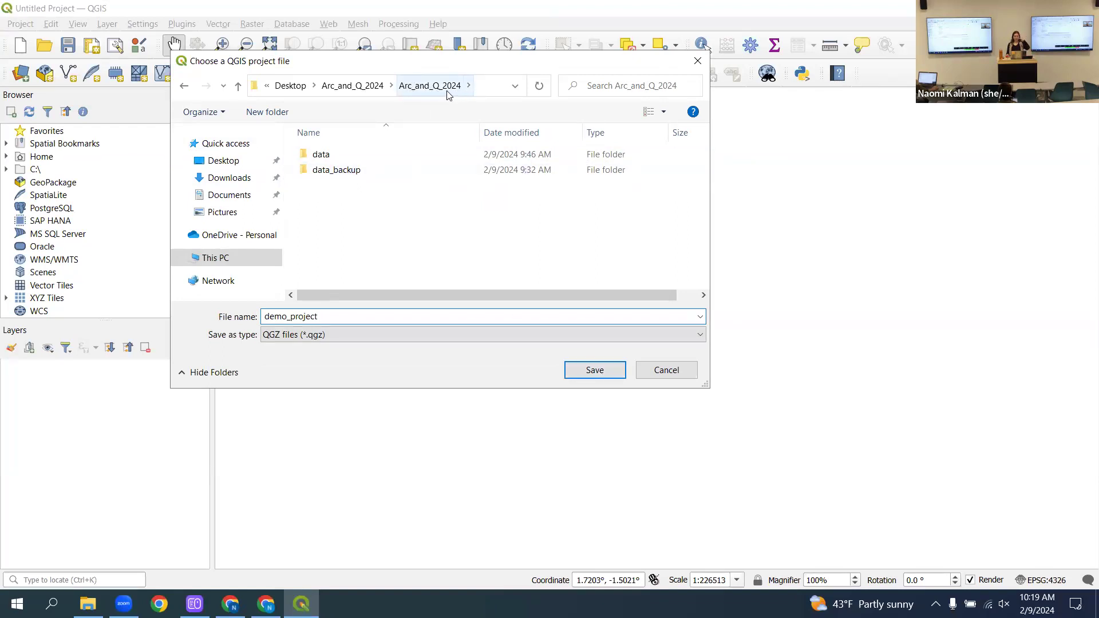
pyautogui.click(595, 373)
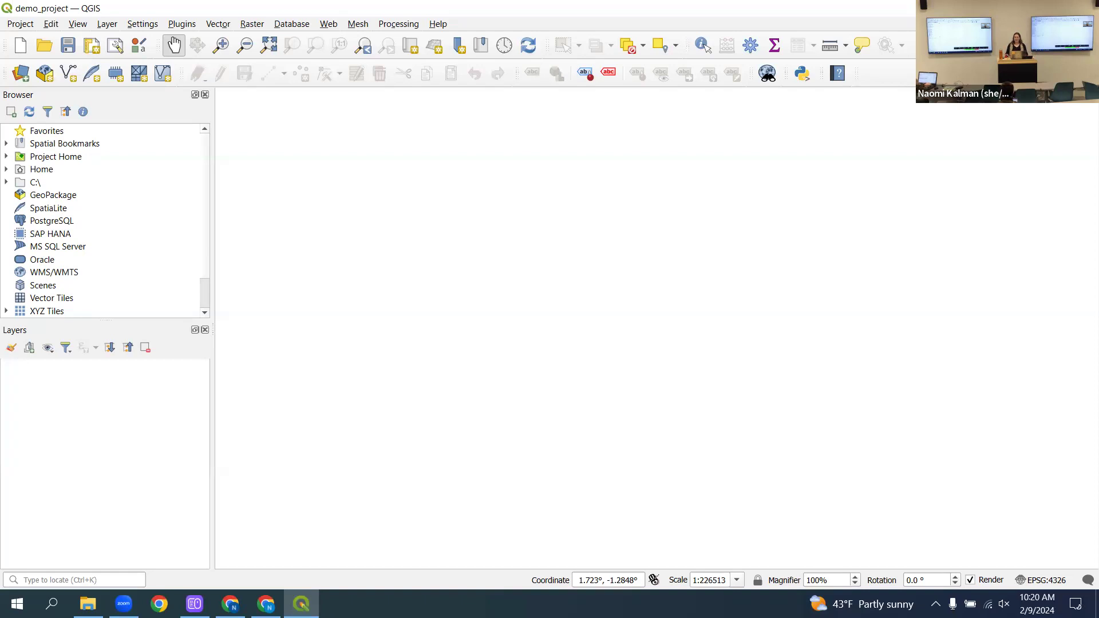
# - Switch to the ArcPro/QGIS side-by-side Google Doc and read the instructions for creating the QGIS and ArcPro projects
pyautogui.hotkey('alt', 'Tab')
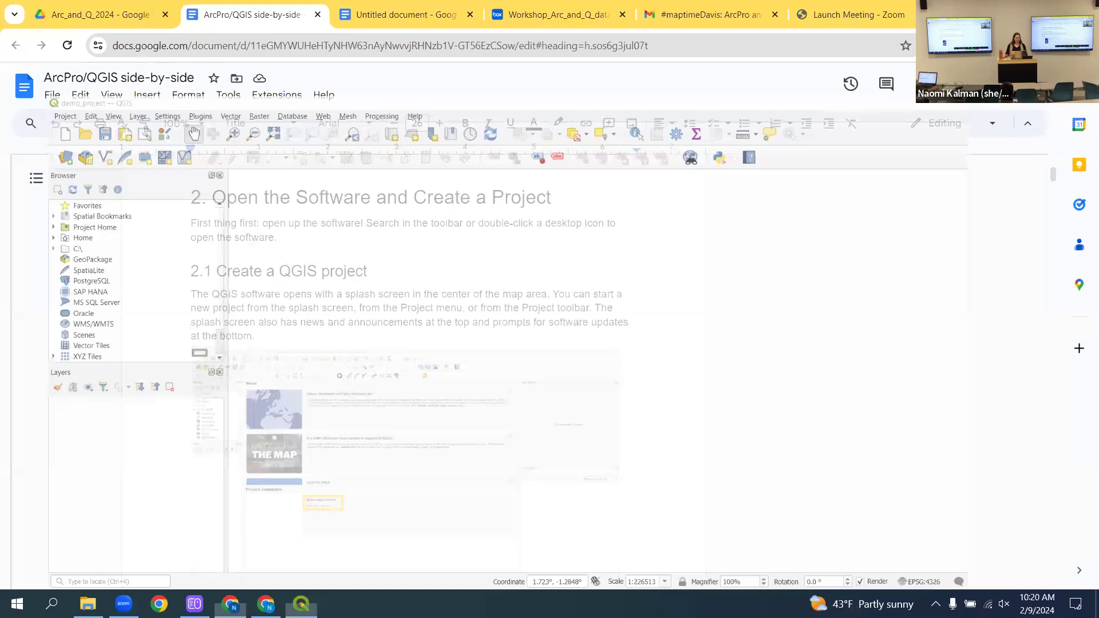
pyautogui.scroll(-3, 537, 290)
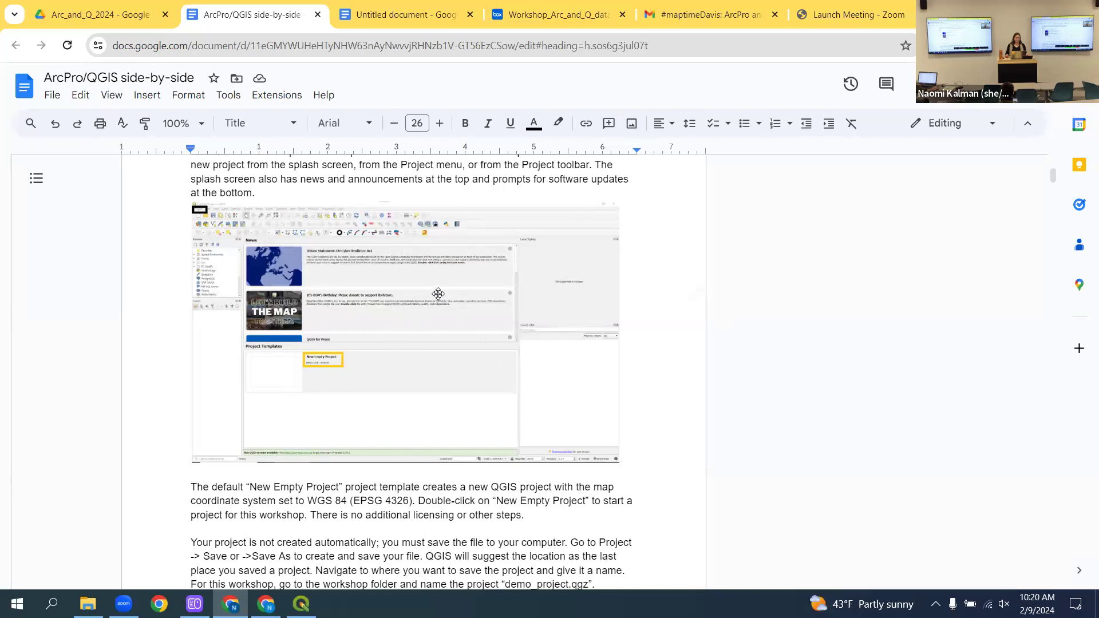
pyautogui.scroll(-1, 445, 287)
pyautogui.scroll(-8, 445, 287)
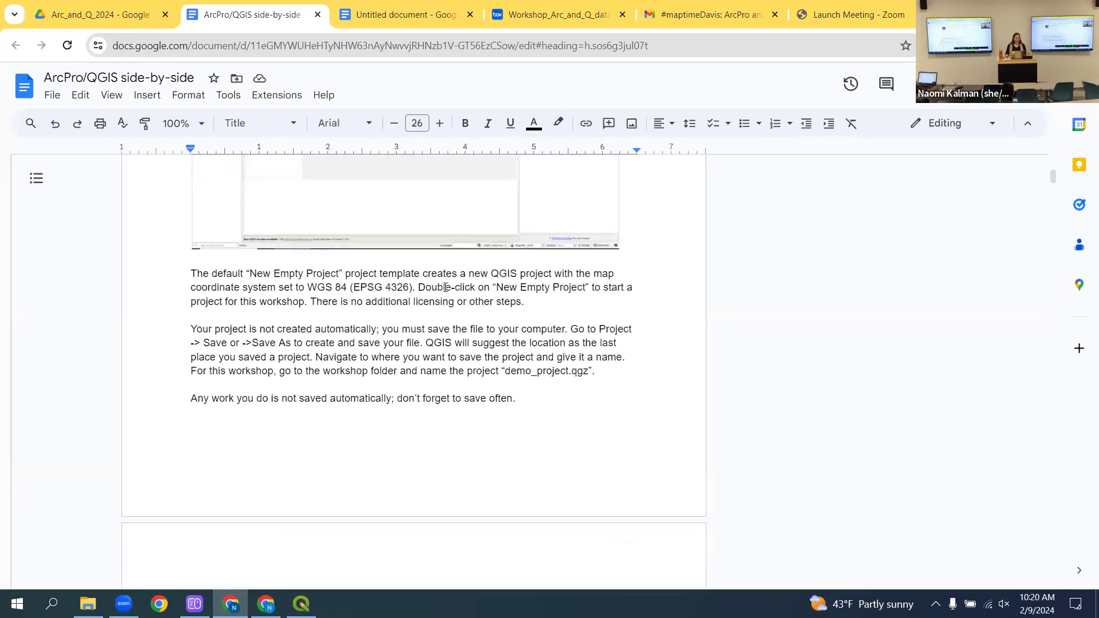
pyautogui.scroll(-3, 440, 289)
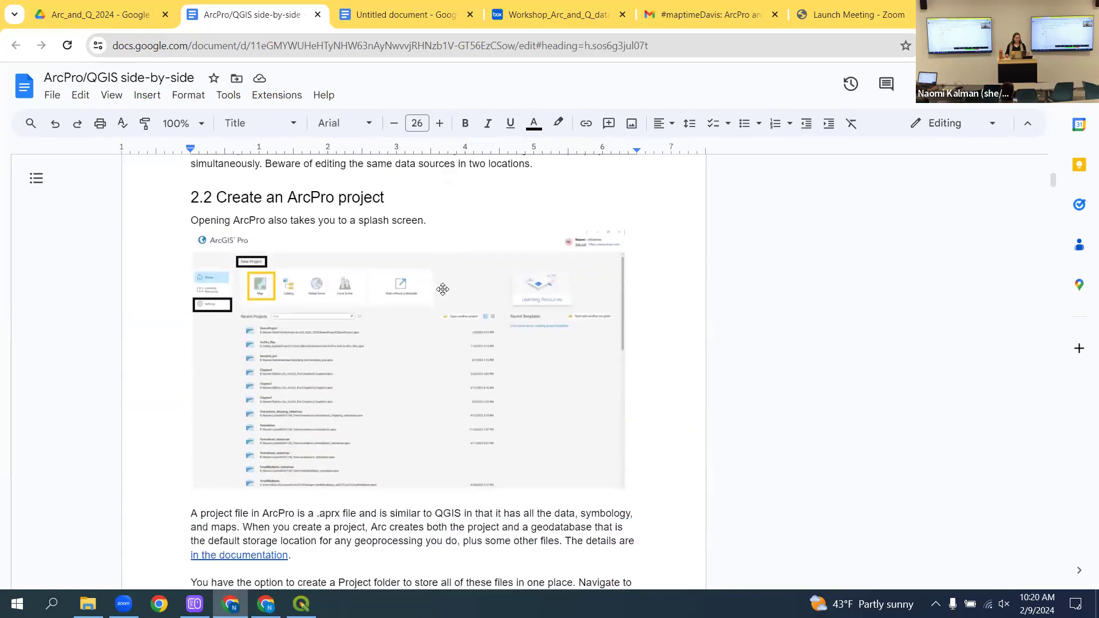
pyautogui.scroll(-1, 443, 289)
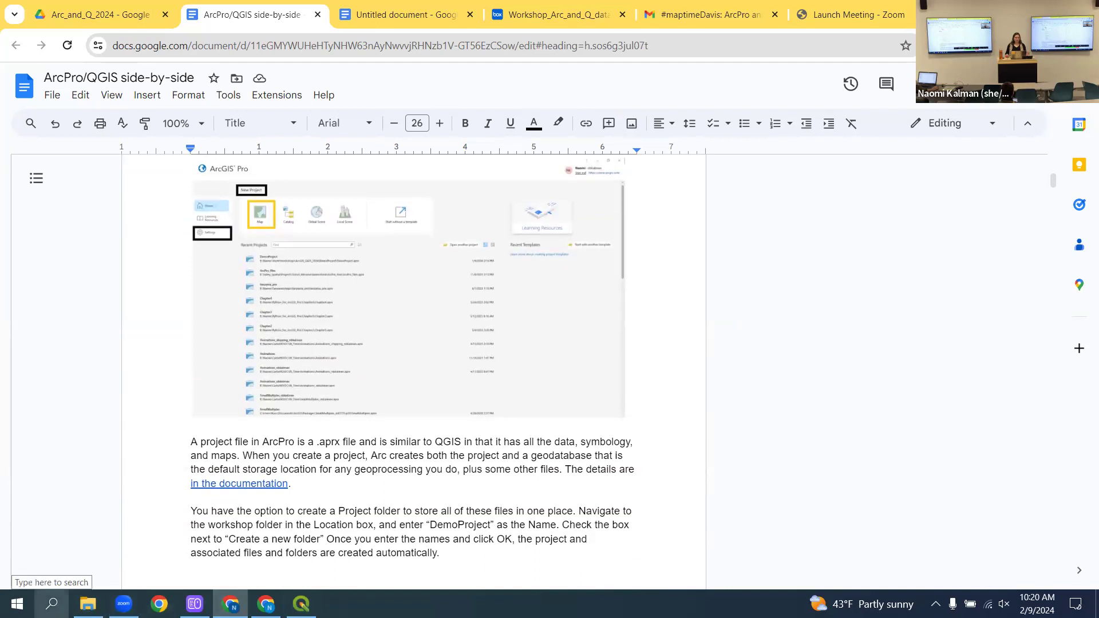
# - Launch ArcGIS Pro and start a new project from the Map template with the name demo_project
pyautogui.click(51, 604)
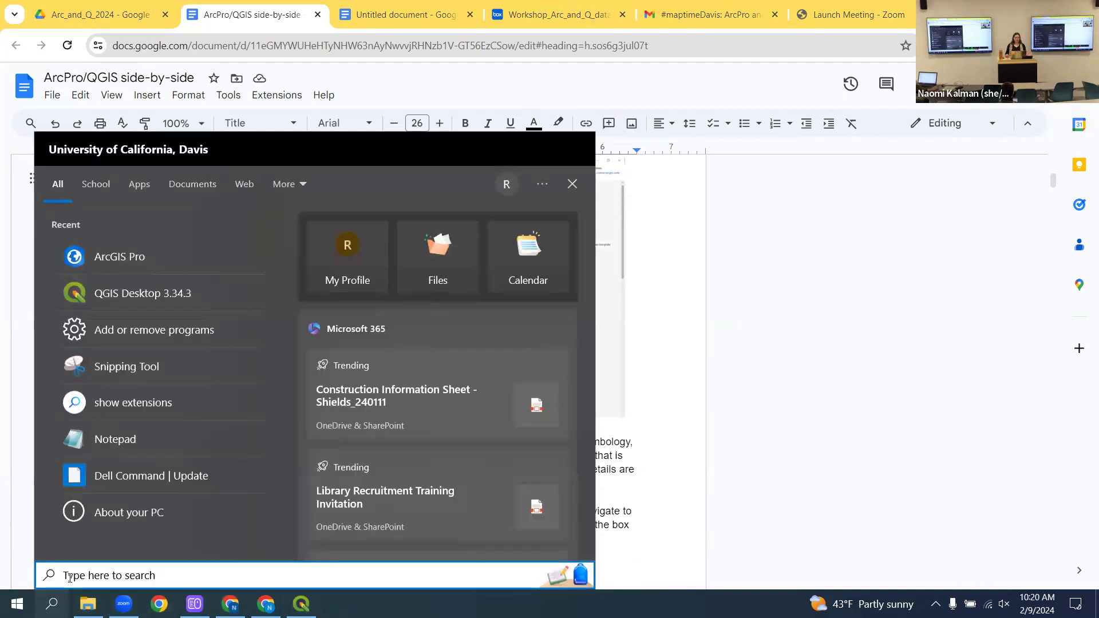
pyautogui.click(116, 259)
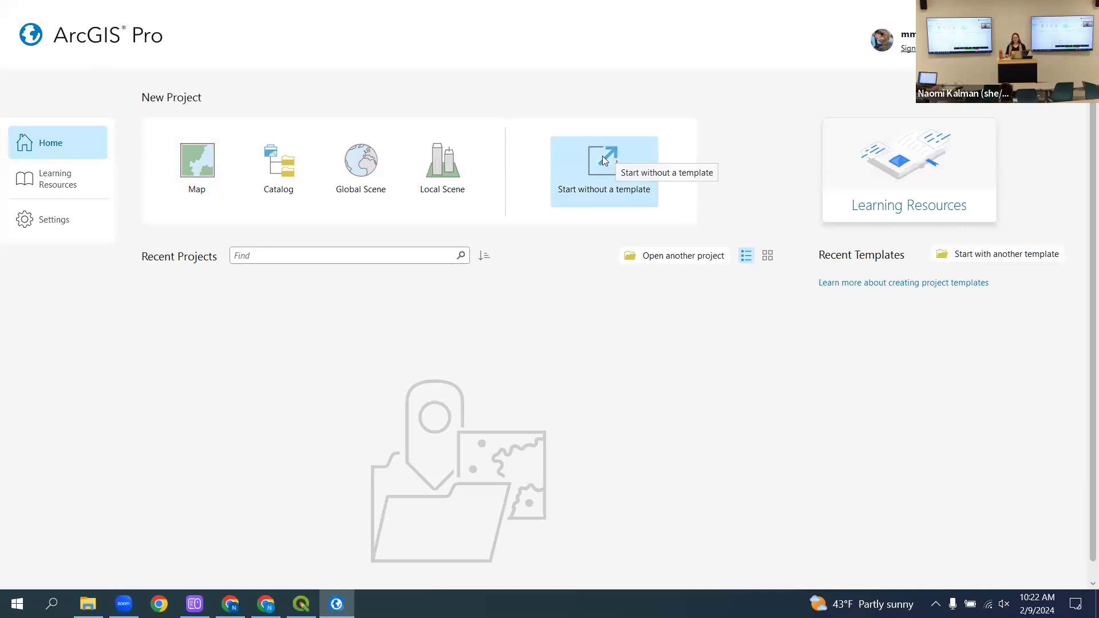
pyautogui.click(203, 156)
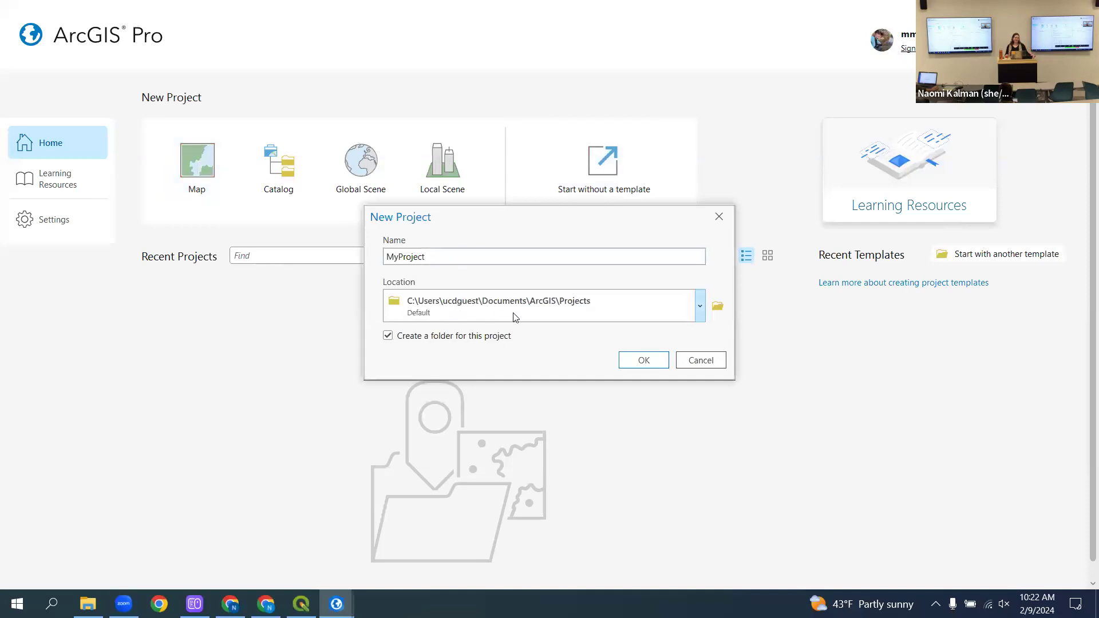
pyautogui.click(448, 252)
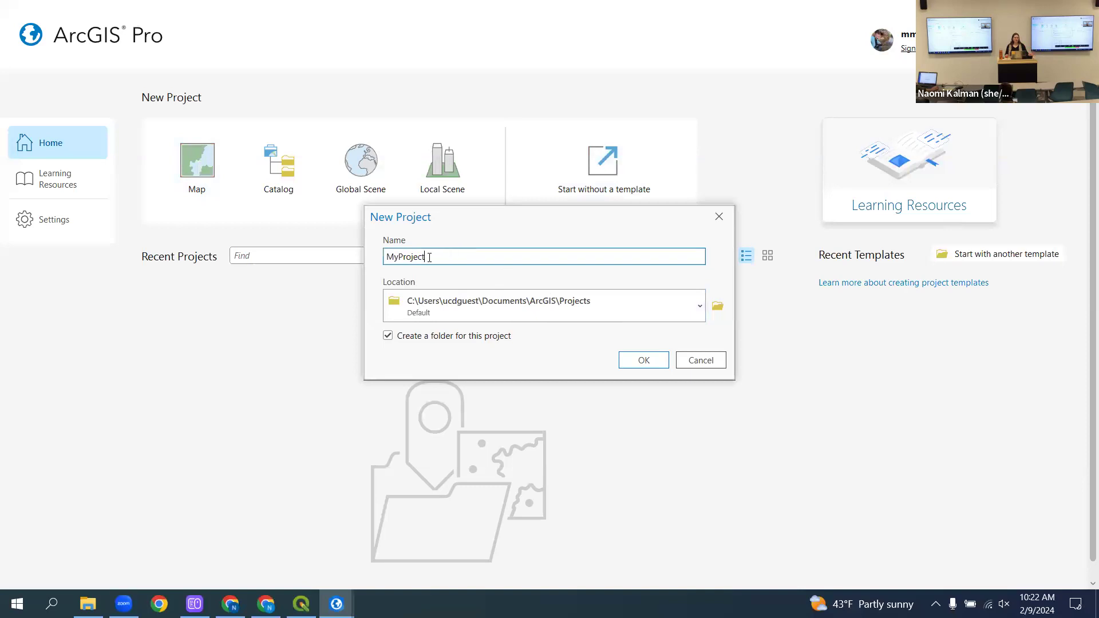
pyautogui.moveTo(429, 257); pyautogui.dragTo(382, 260)
pyautogui.write('demo_project')
# - Set the project location to the Desktop's inner Arc_and_Q_2024 folder and create the project in its own folder
pyautogui.click(700, 306)
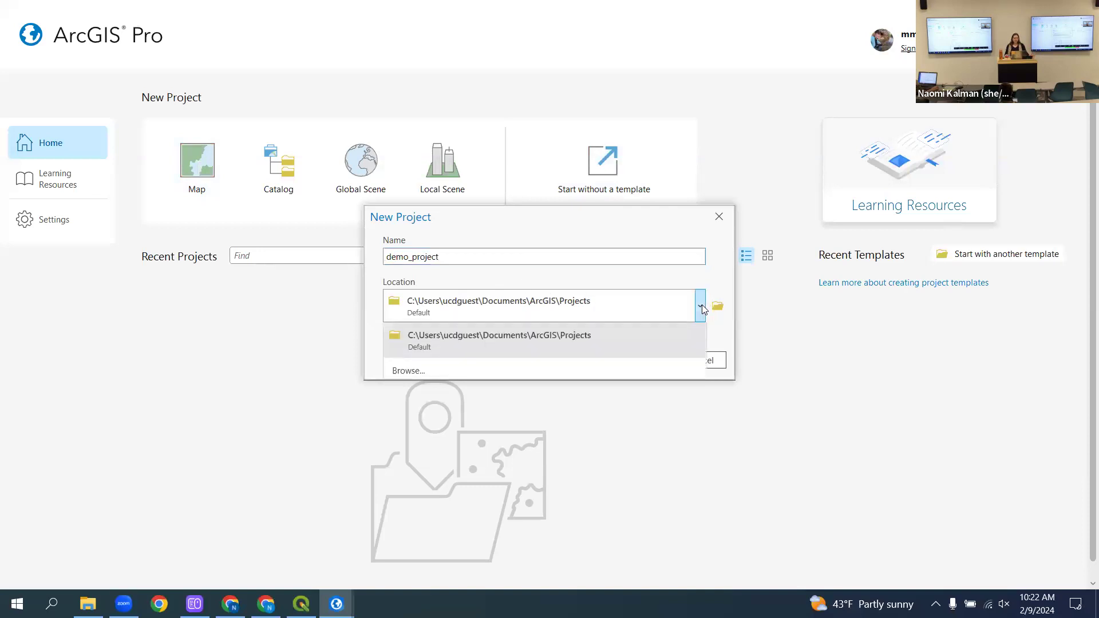
pyautogui.click(408, 371)
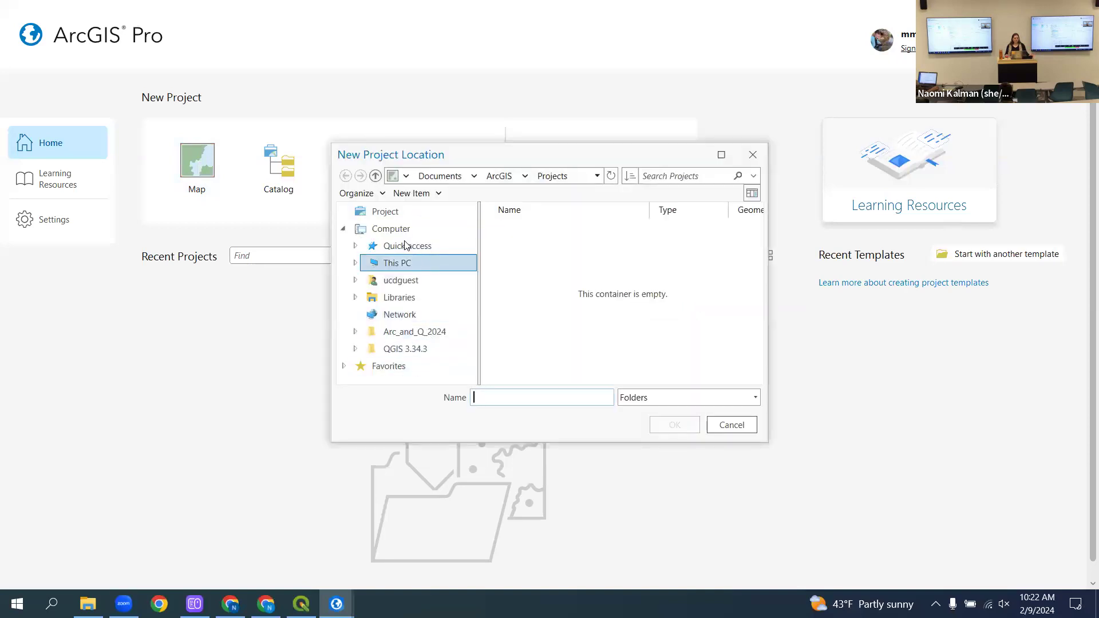
pyautogui.click(403, 252)
pyautogui.click(526, 229)
pyautogui.doubleClick(527, 229)
pyautogui.click(535, 226)
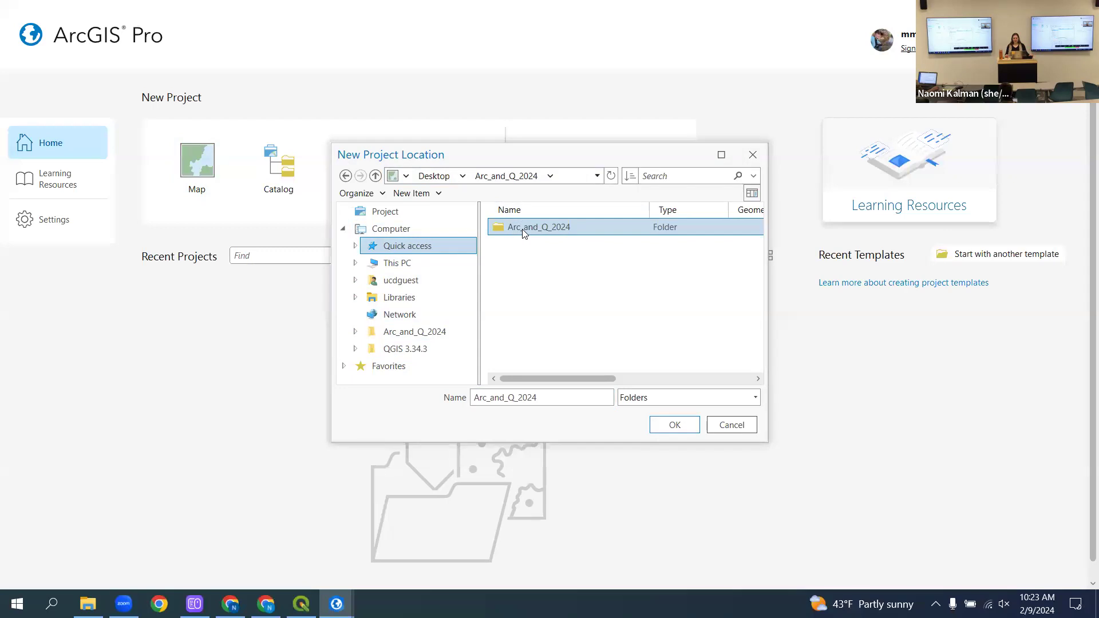
pyautogui.click(676, 425)
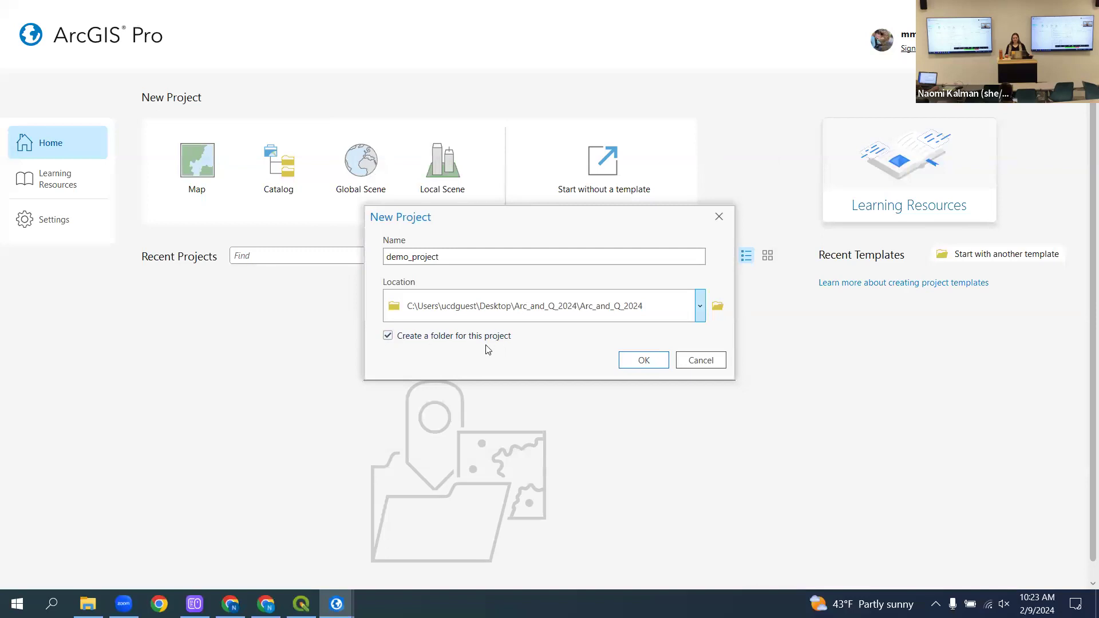
pyautogui.click(647, 359)
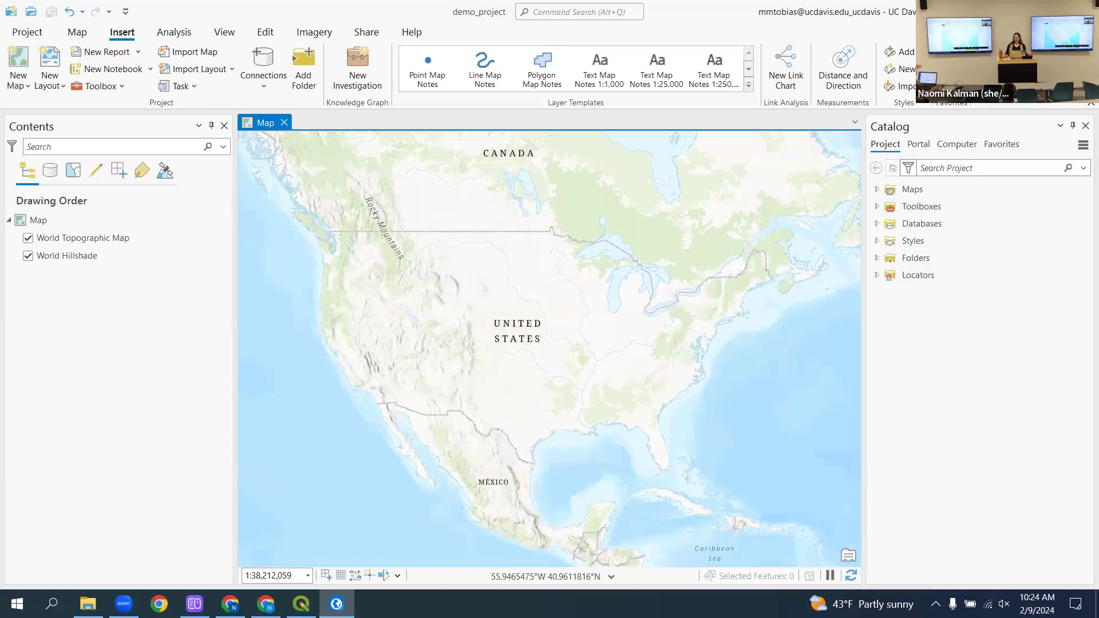
# - Briefly compare with the QGIS window, then expand Folders in the ArcGIS Pro Catalog and examine the Add Folder Connection option
pyautogui.click(904, 260)
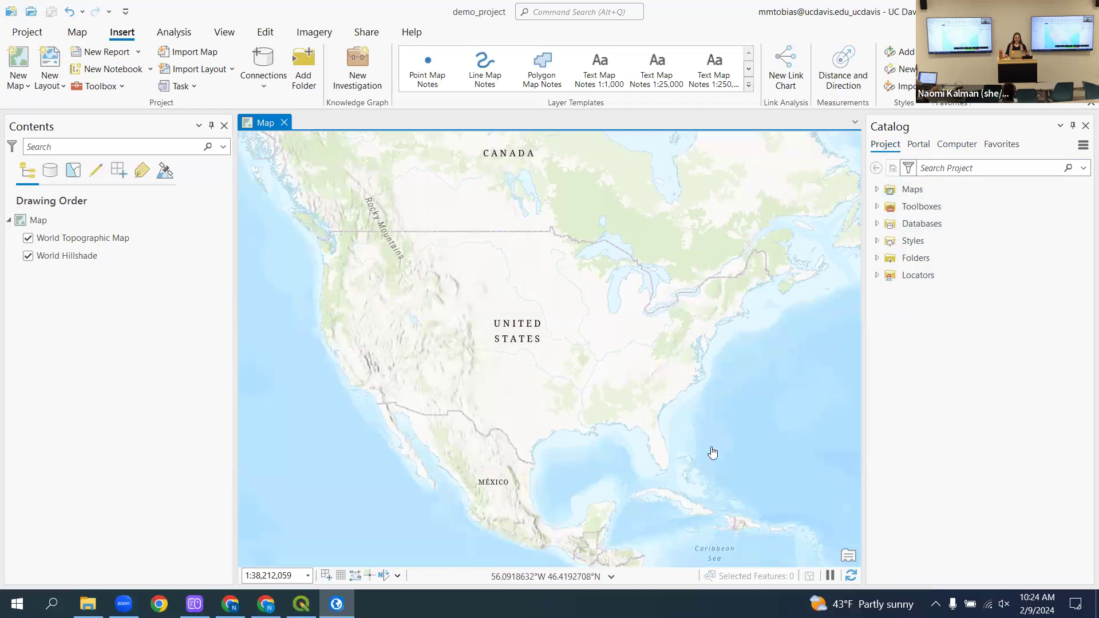
pyautogui.click(301, 604)
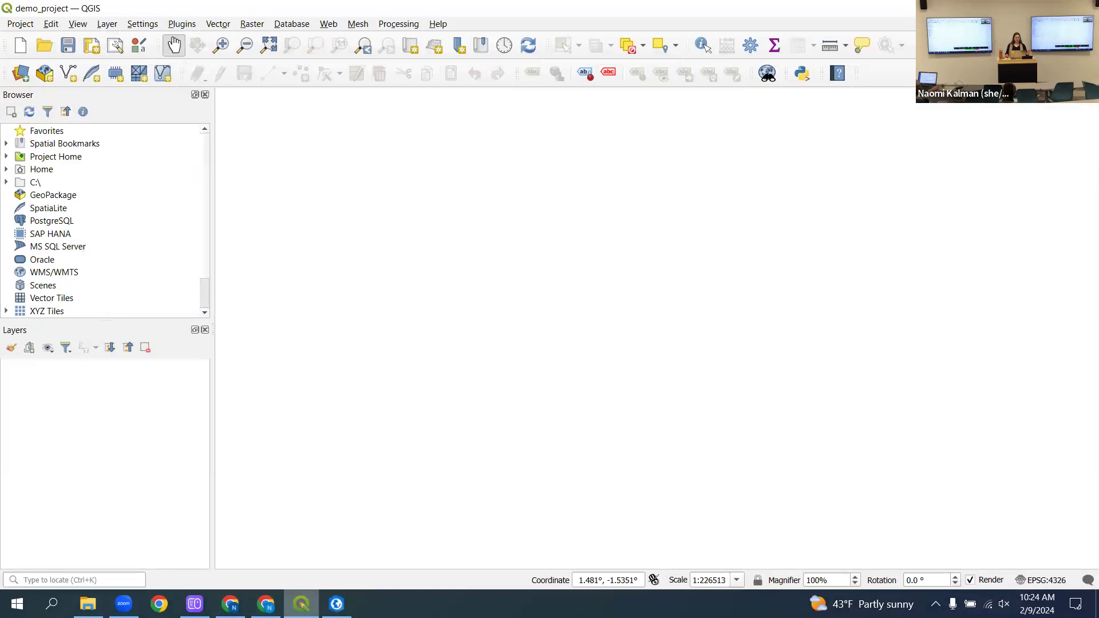
pyautogui.click(336, 604)
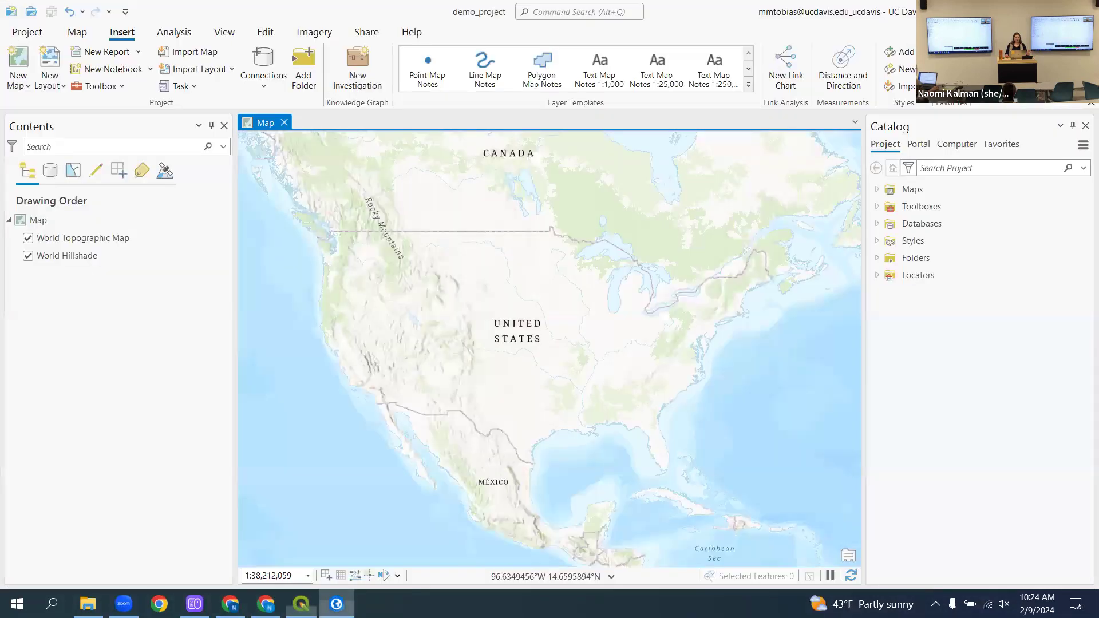
pyautogui.click(876, 258)
pyautogui.click(891, 261)
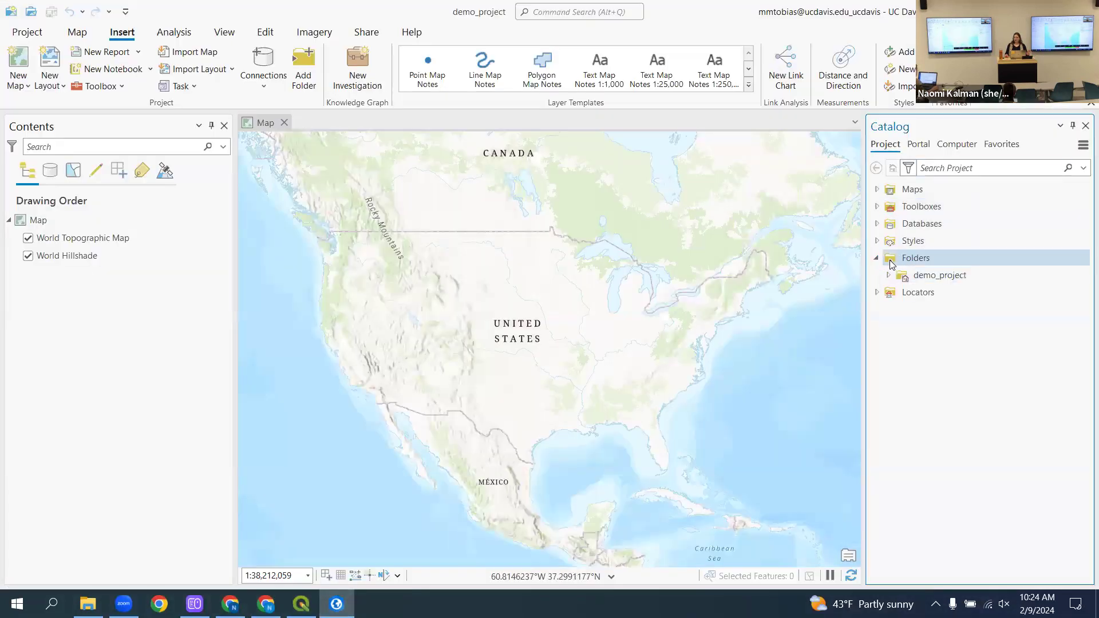
pyautogui.click(896, 275)
pyautogui.click(916, 257)
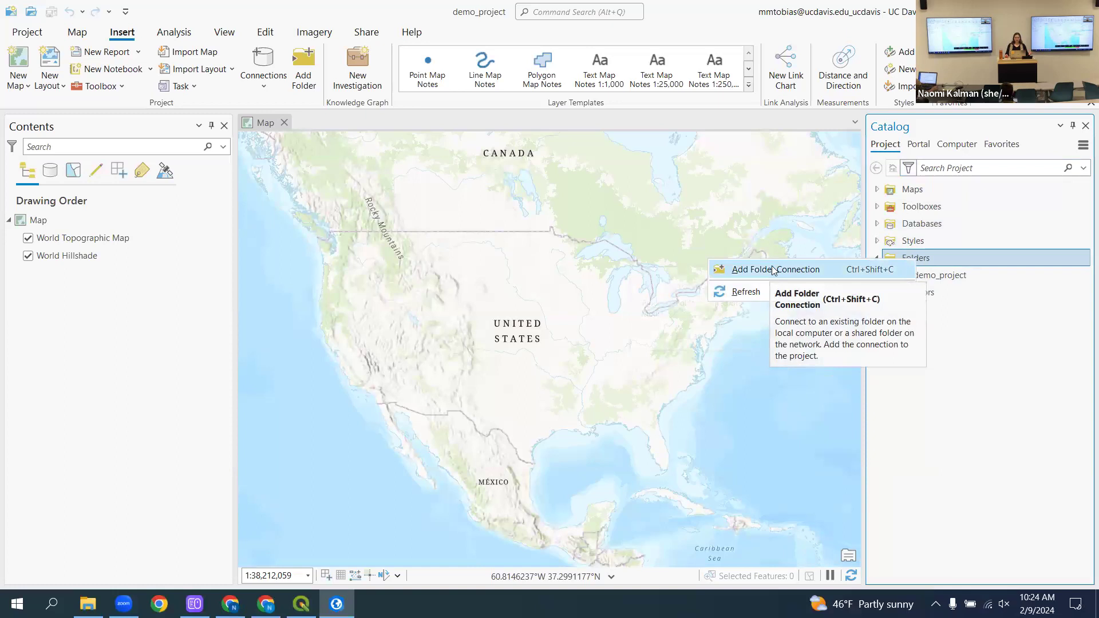
pyautogui.click(1058, 322)
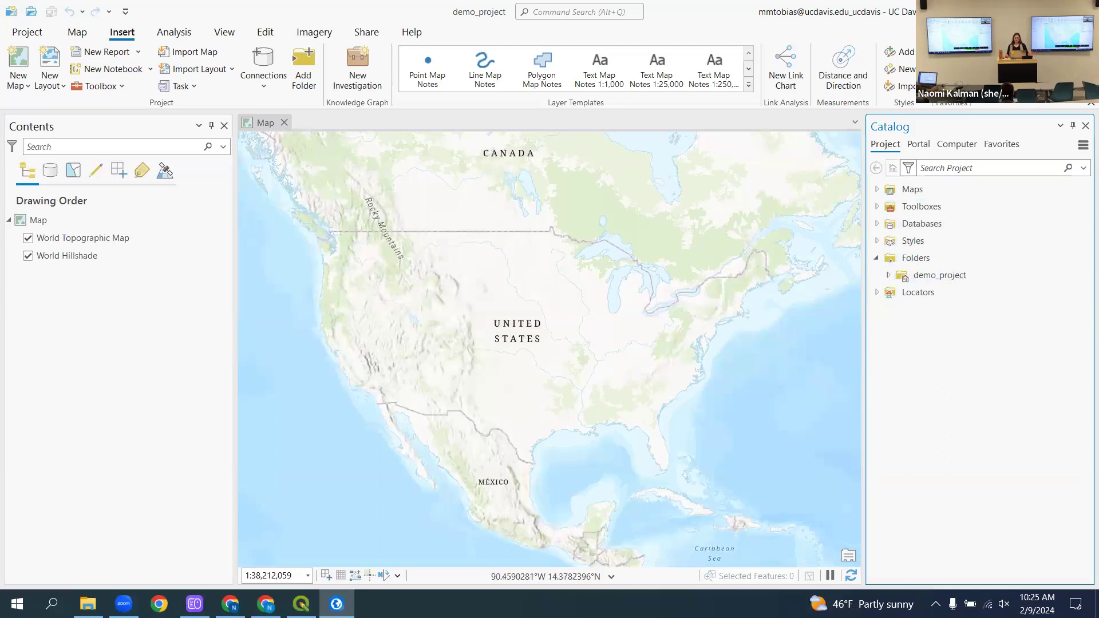
# - Switch to File Explorer and examine the saved demo_project.qgz and the contents of the demo_project folder in the workshop folder
pyautogui.click(92, 602)
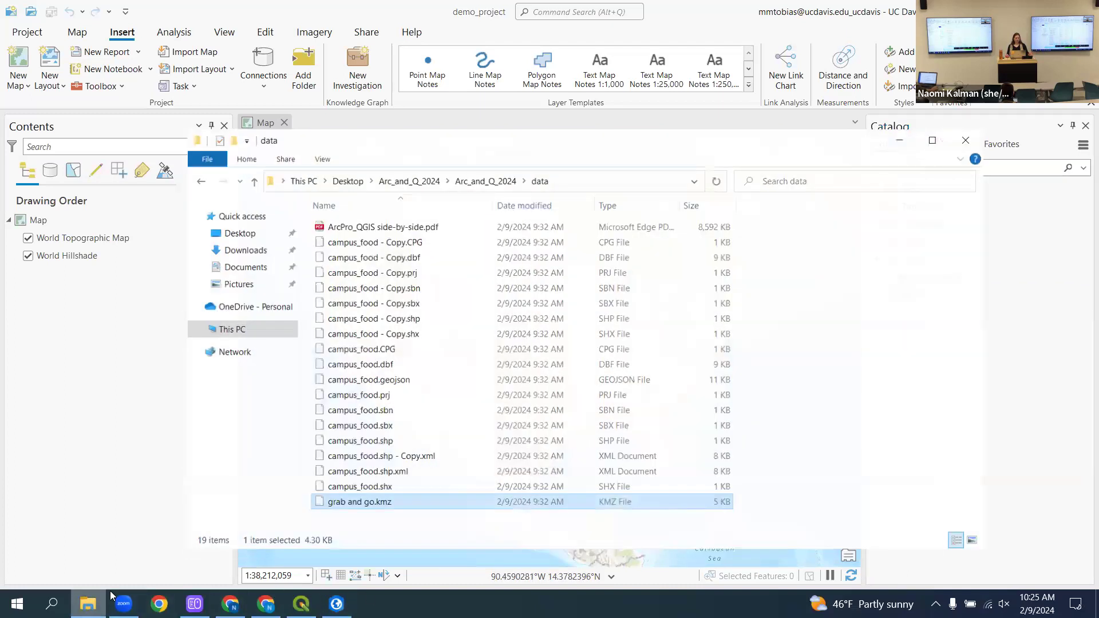
pyautogui.click(485, 179)
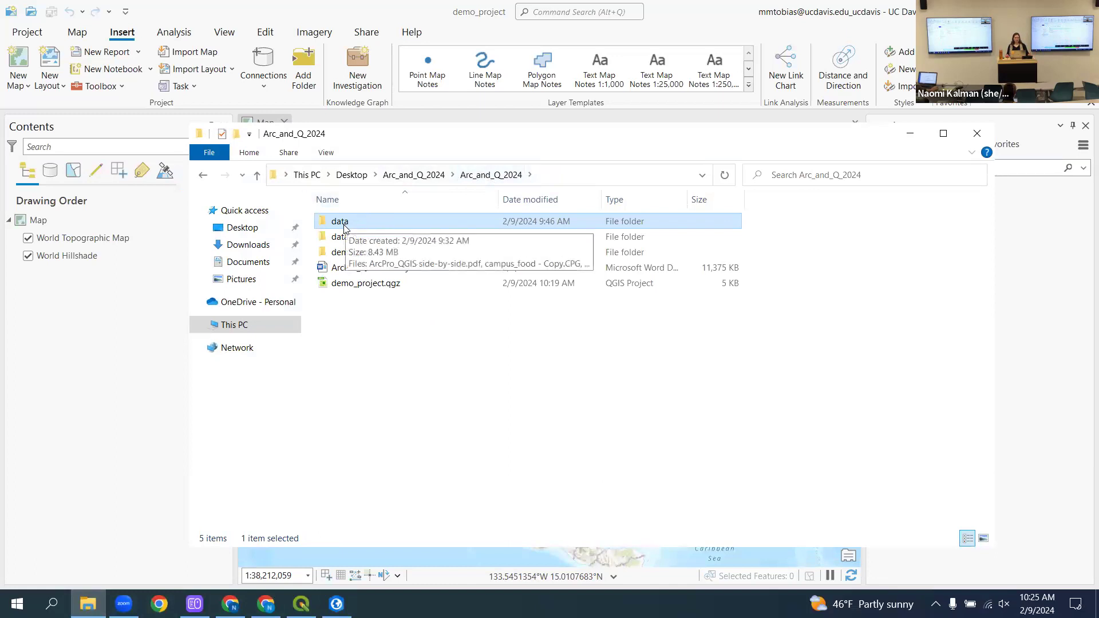
pyautogui.click(343, 284)
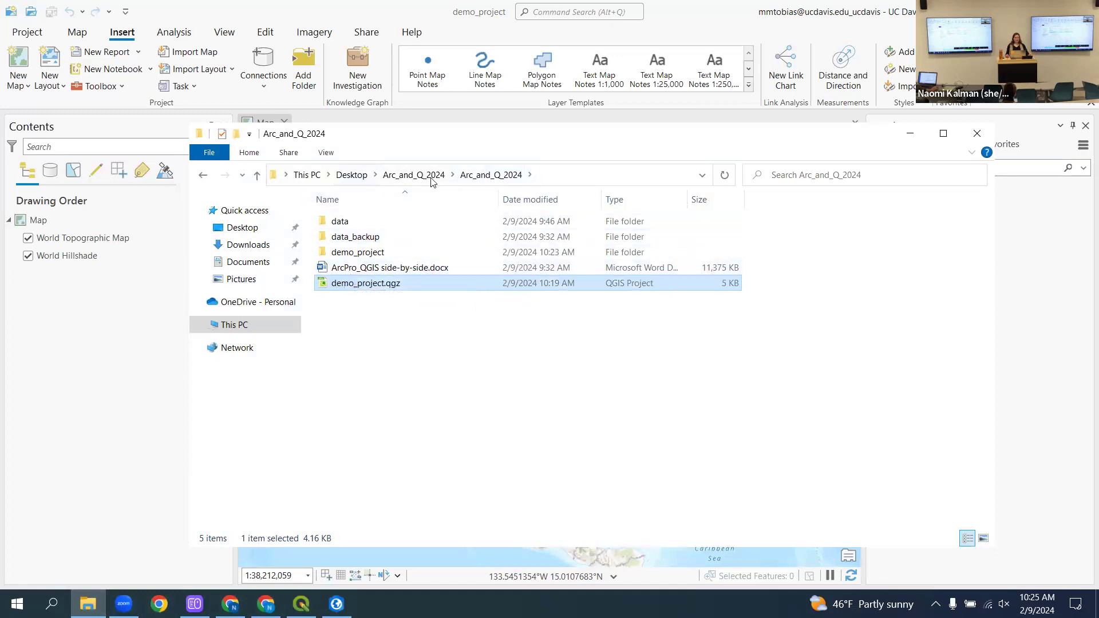
pyautogui.click(321, 255)
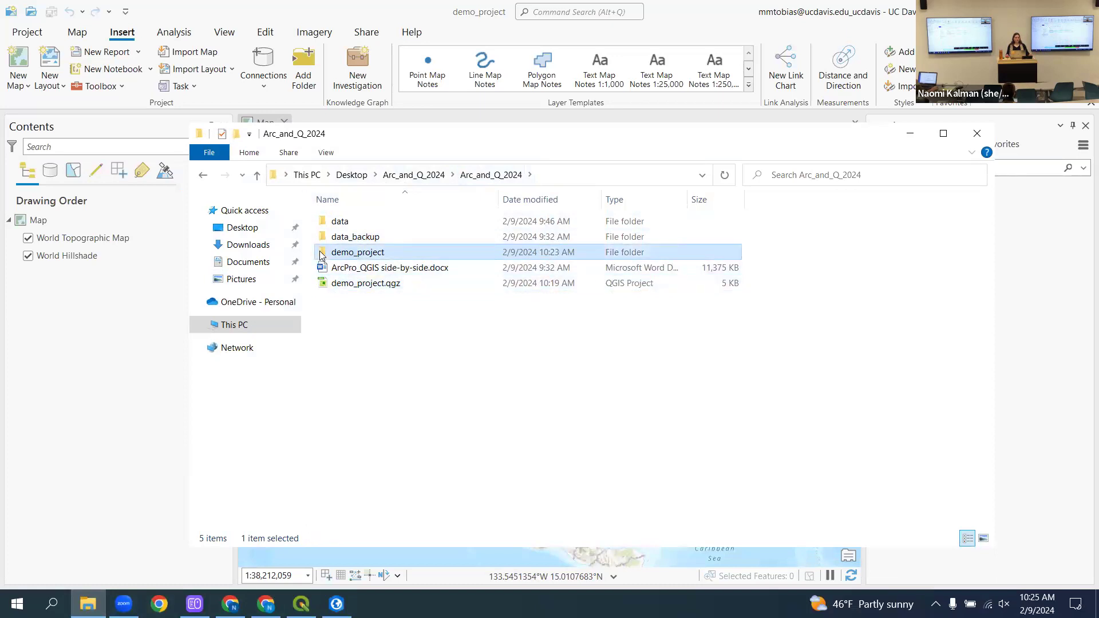
pyautogui.doubleClick(321, 255)
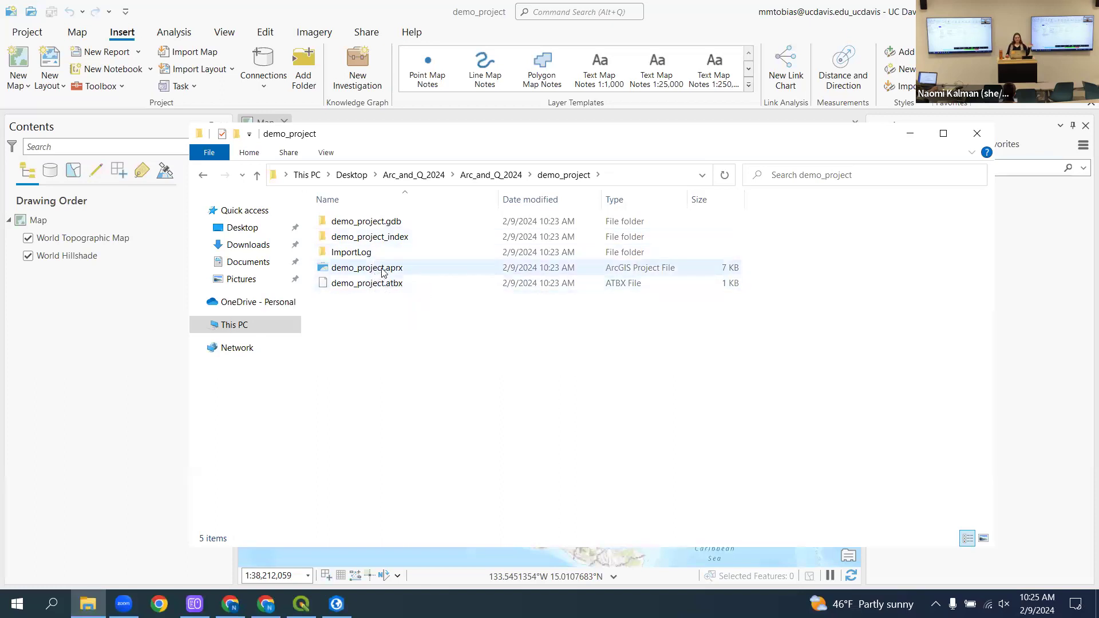
pyautogui.click(466, 176)
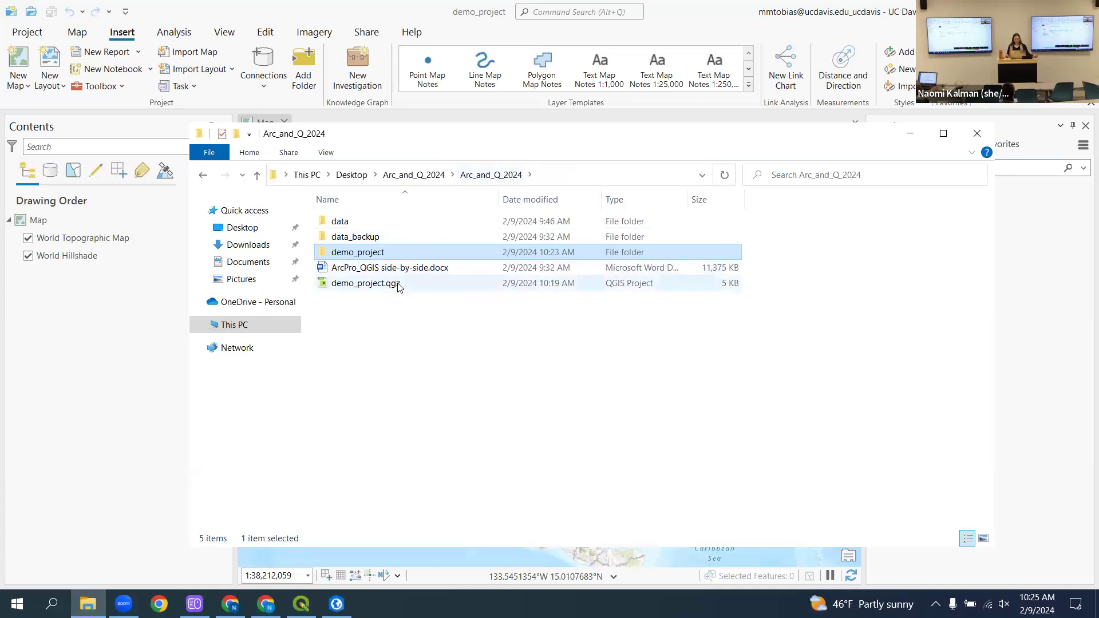
pyautogui.click(486, 181)
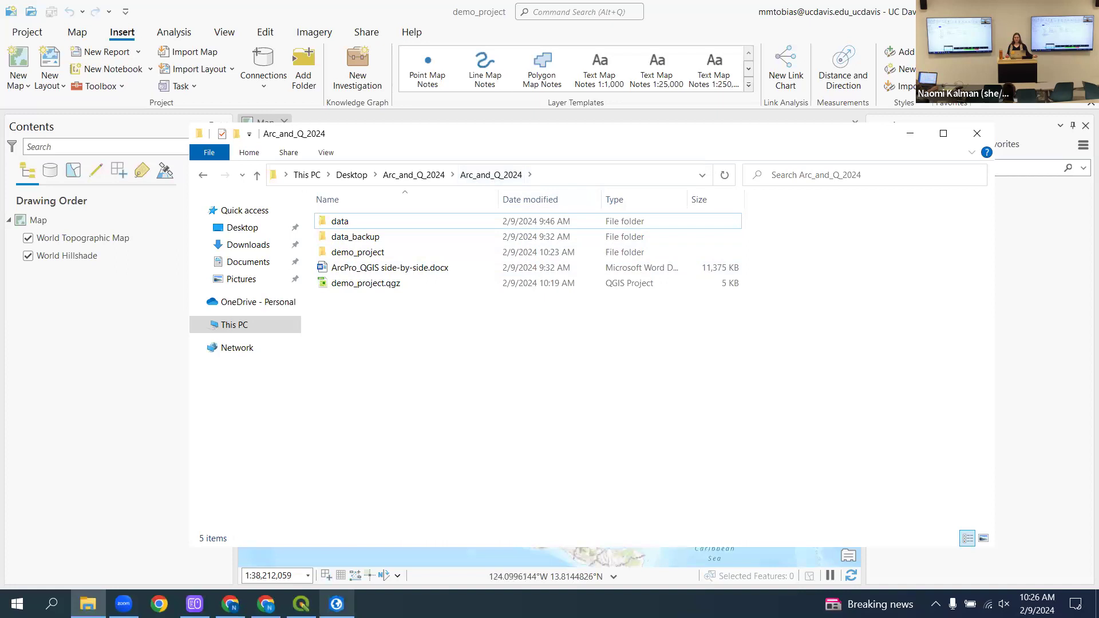
# - Switch from File Explorer back to the demo_project window in ArcGIS Pro
pyautogui.click(336, 604)
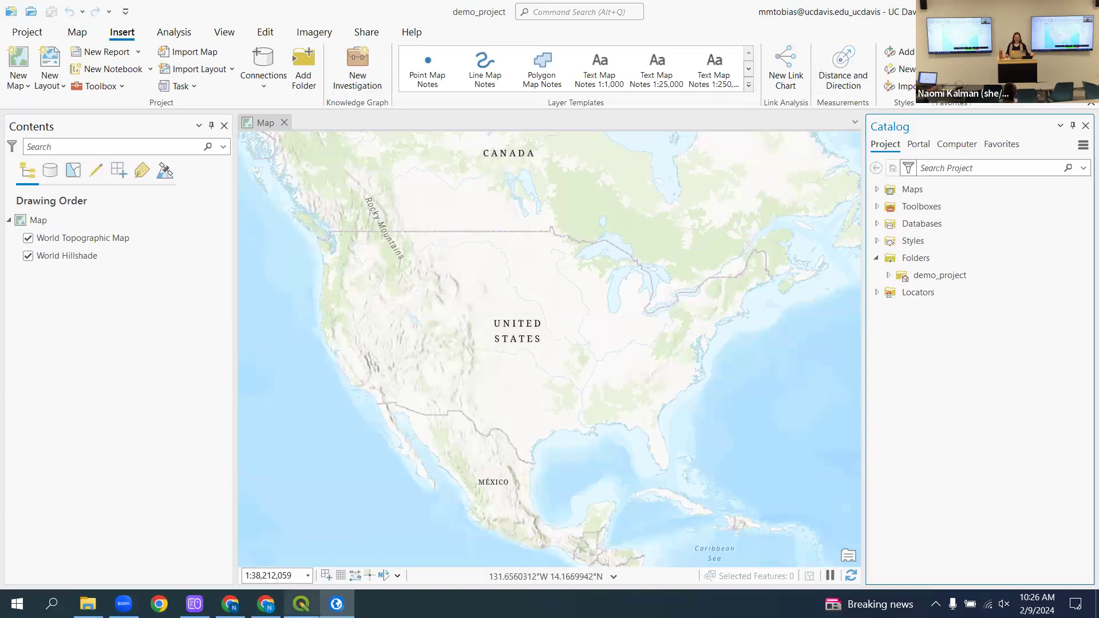
pyautogui.click(301, 604)
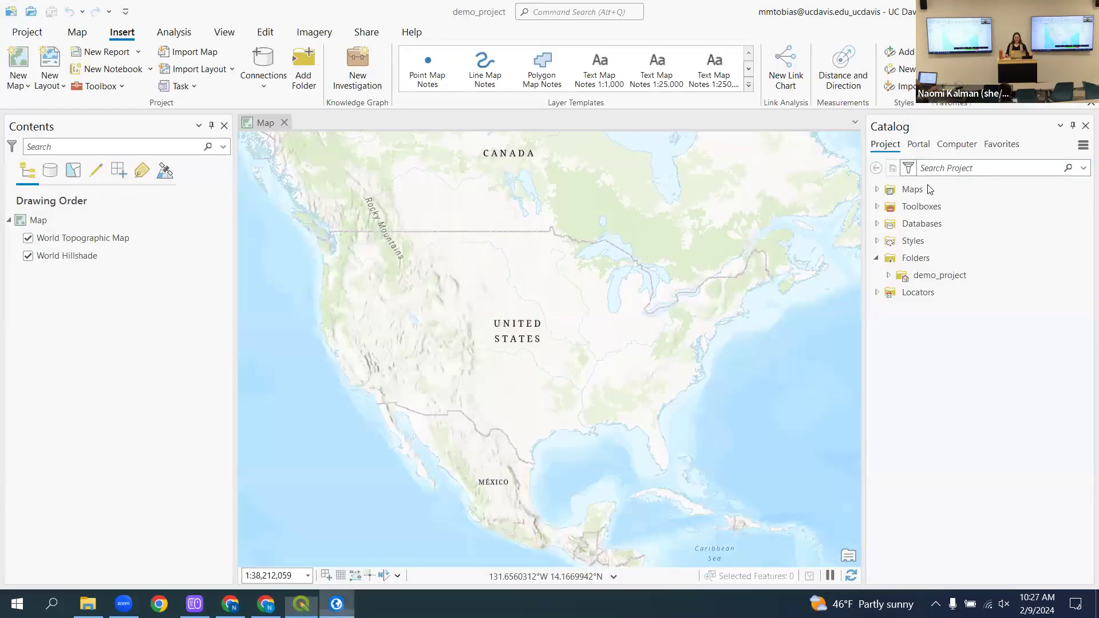
pyautogui.click(336, 603)
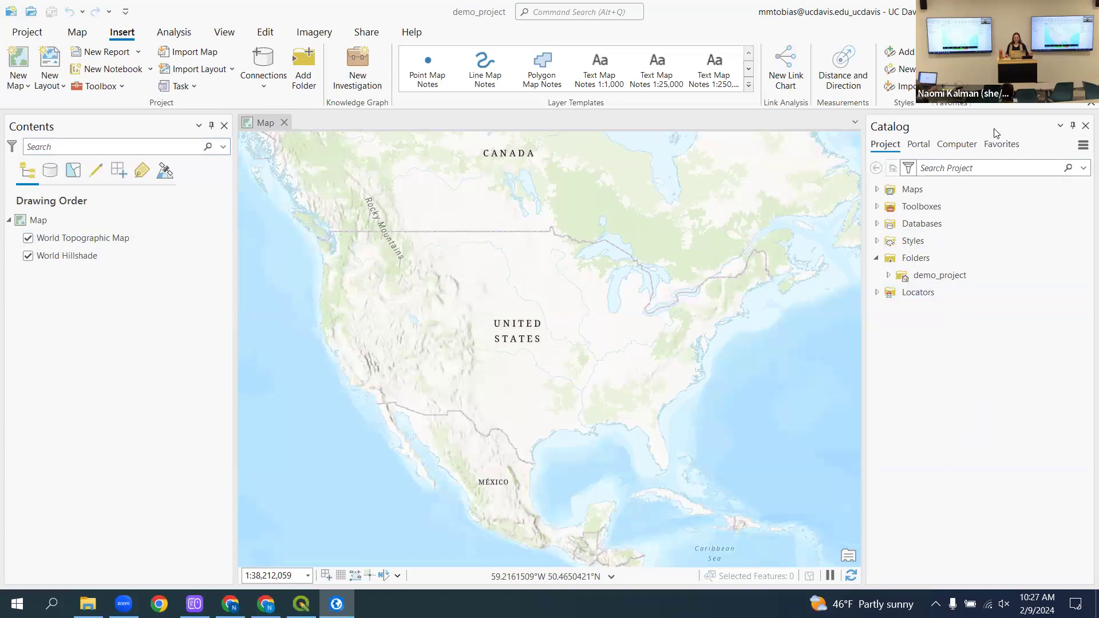
# - Float the Catalog pane over the map, move it, and dock it back in its original place
pyautogui.click(1060, 127)
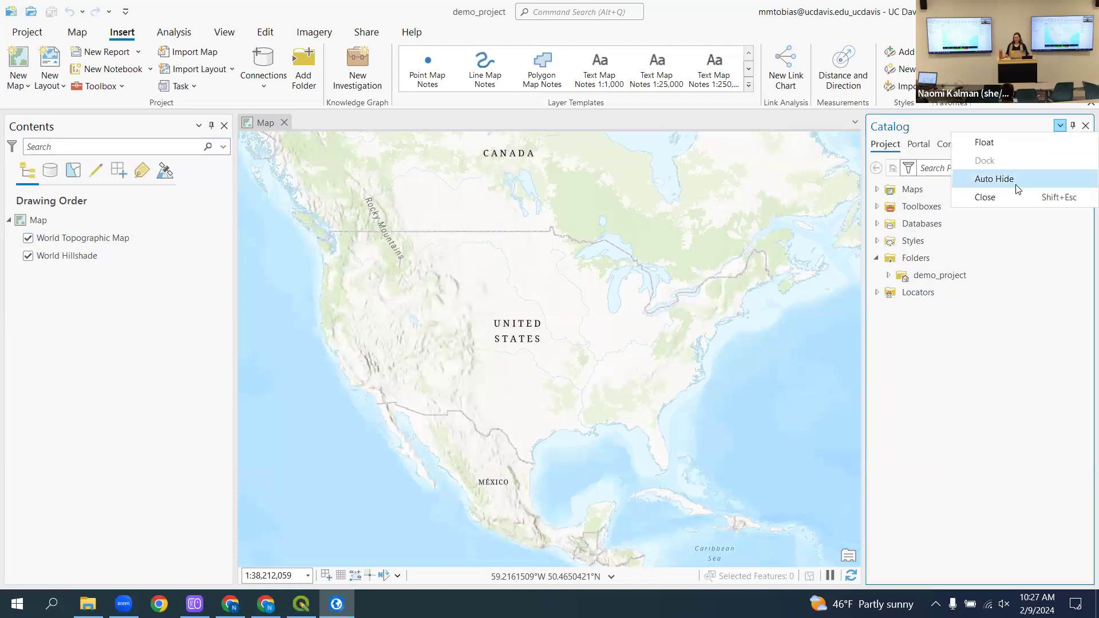
pyautogui.click(1005, 142)
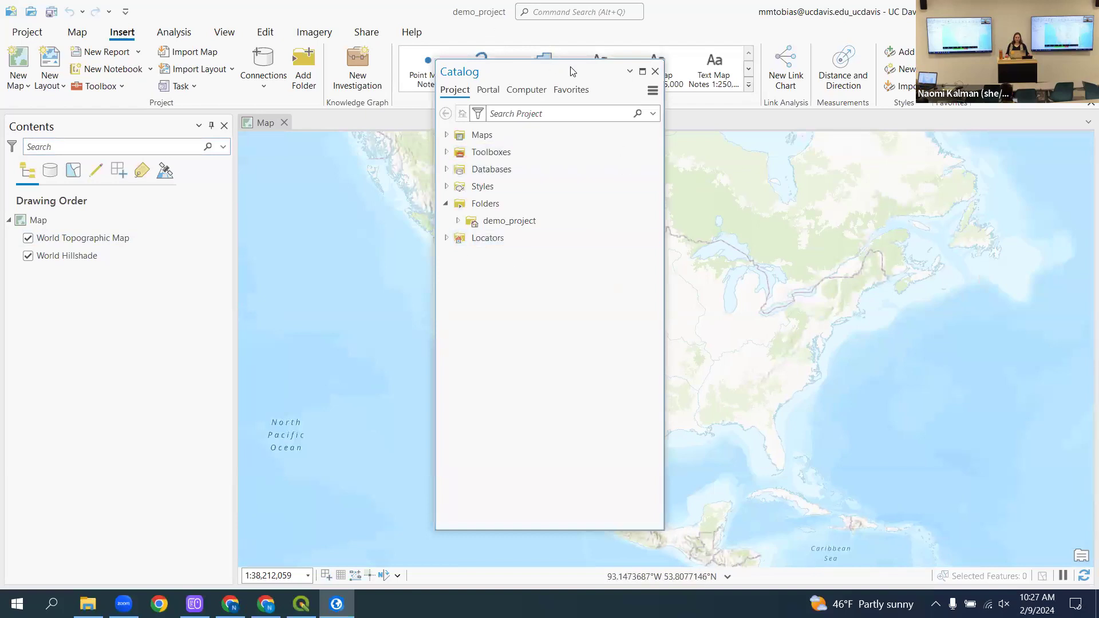
pyautogui.moveTo(571, 68); pyautogui.dragTo(636, 140)
pyautogui.click(695, 146)
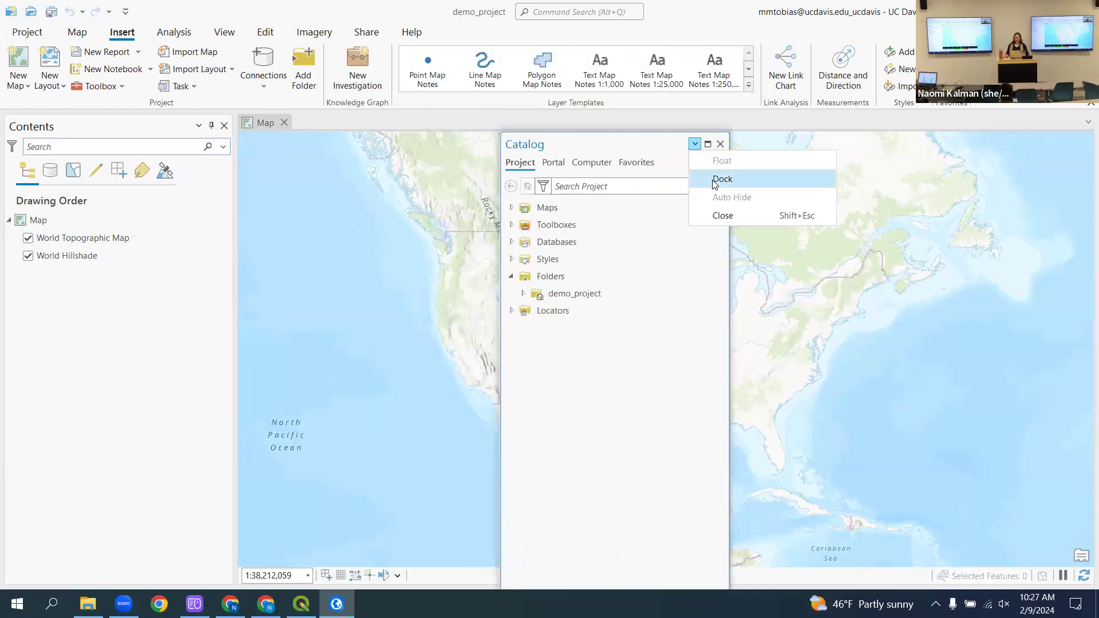
pyautogui.click(715, 181)
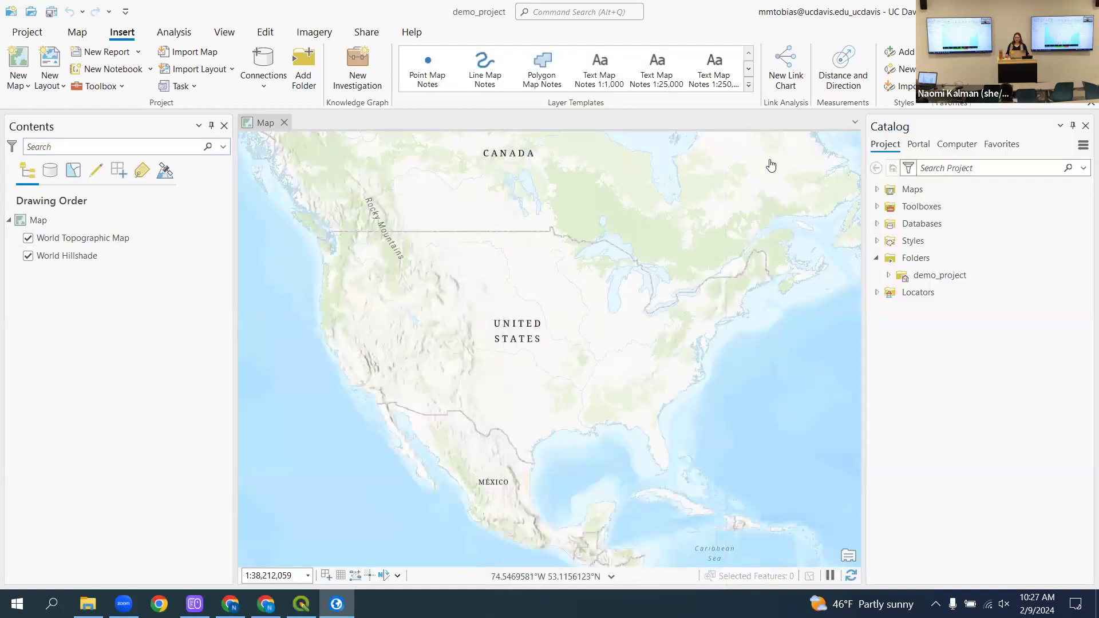
# - Auto-hide the Catalog pane, reveal it from its collapsed state, and pin it open again
pyautogui.click(1073, 126)
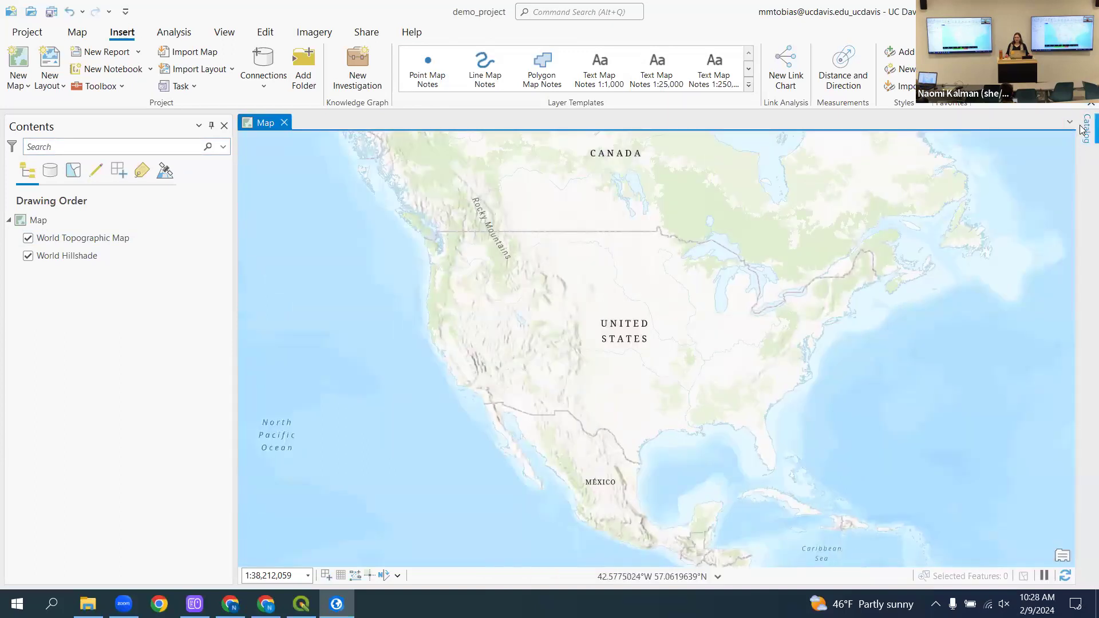
pyautogui.click(1083, 129)
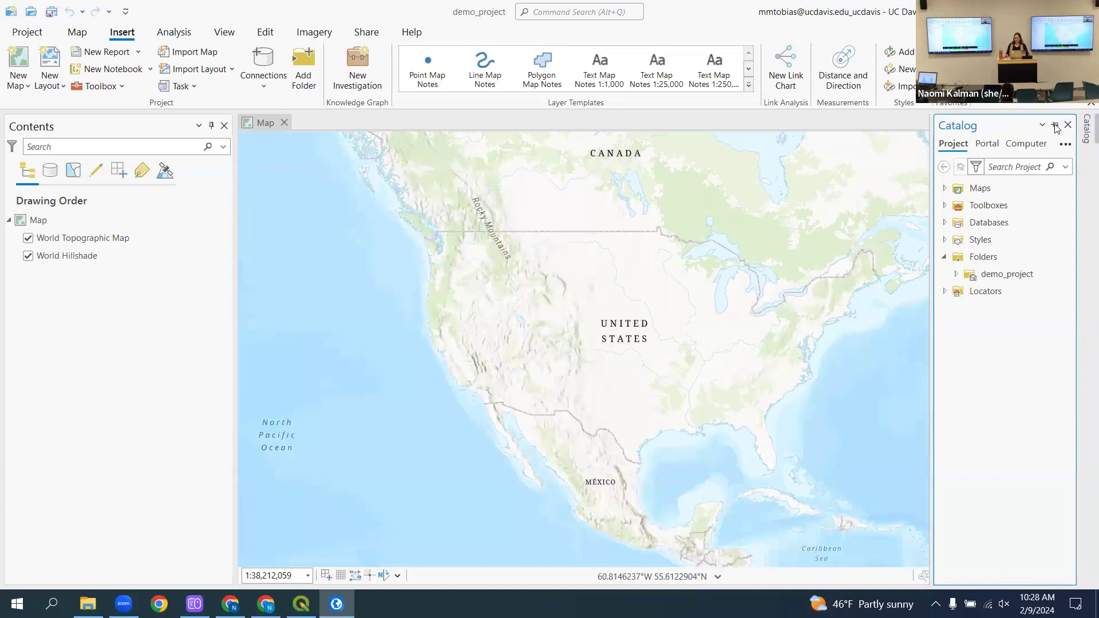
pyautogui.click(1055, 126)
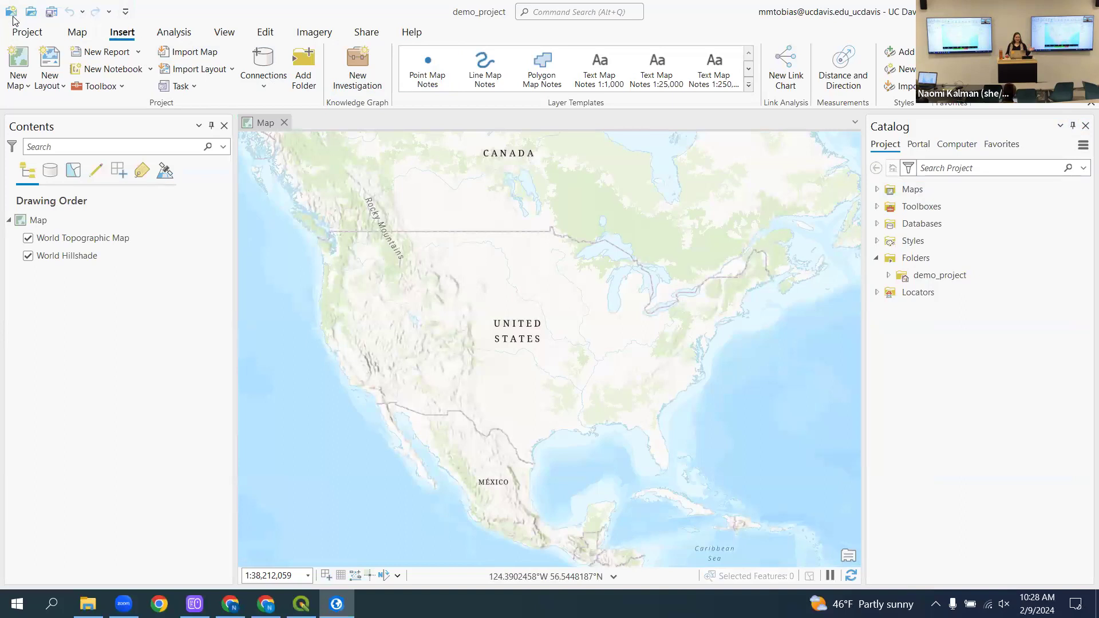
# - Open the Geoprocessing pane, and auto-hide and re-pin the pane group it shares with Catalog
pyautogui.click(231, 34)
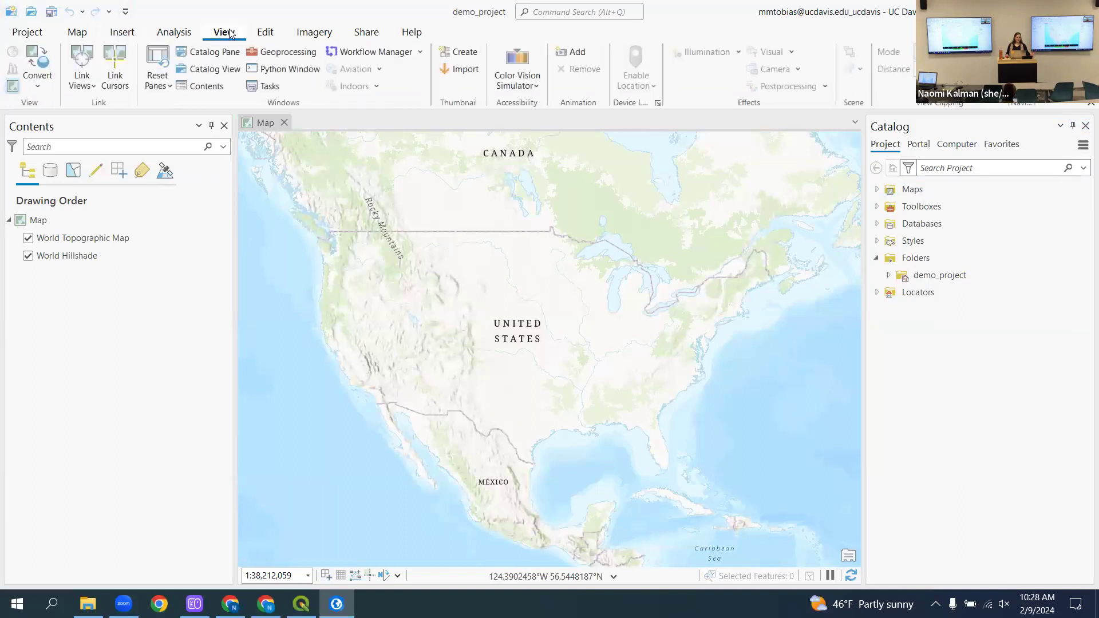
pyautogui.click(286, 52)
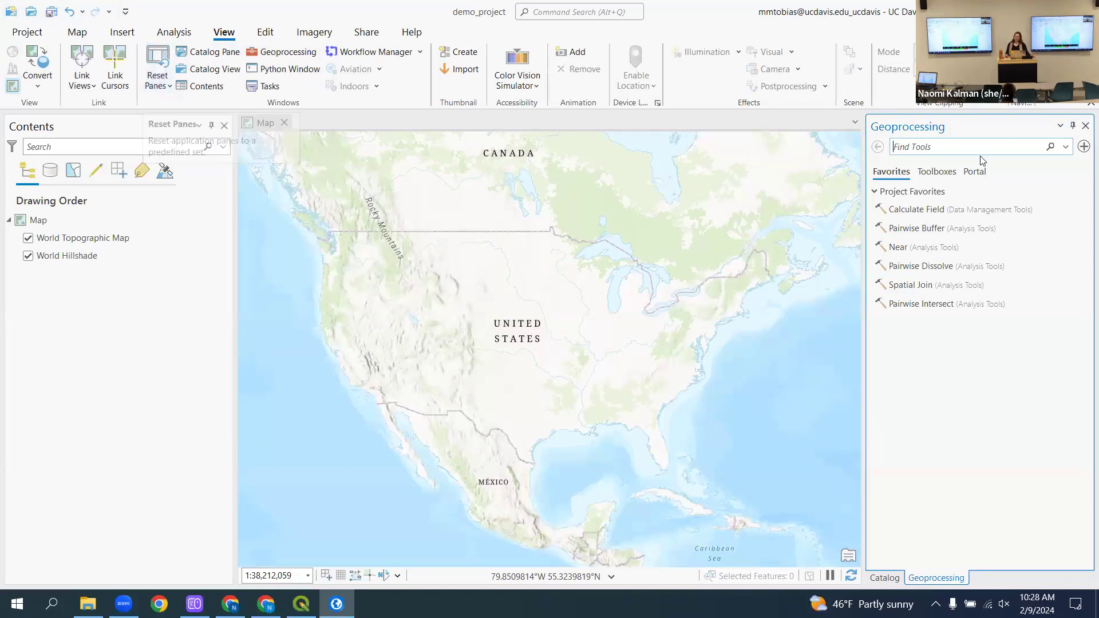
pyautogui.click(1073, 125)
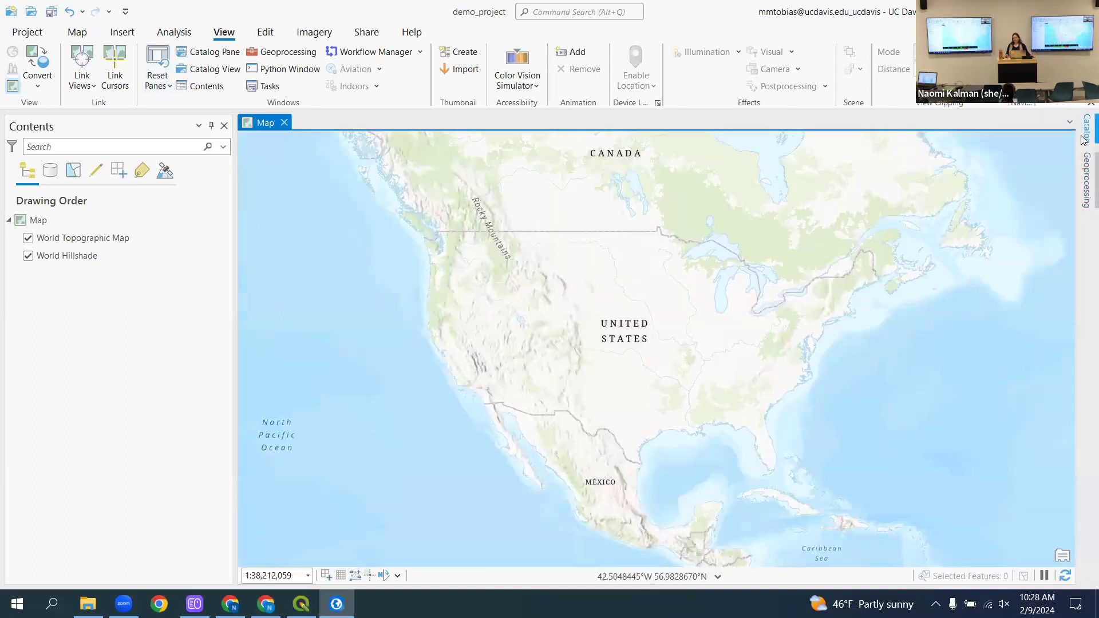
pyautogui.click(1084, 133)
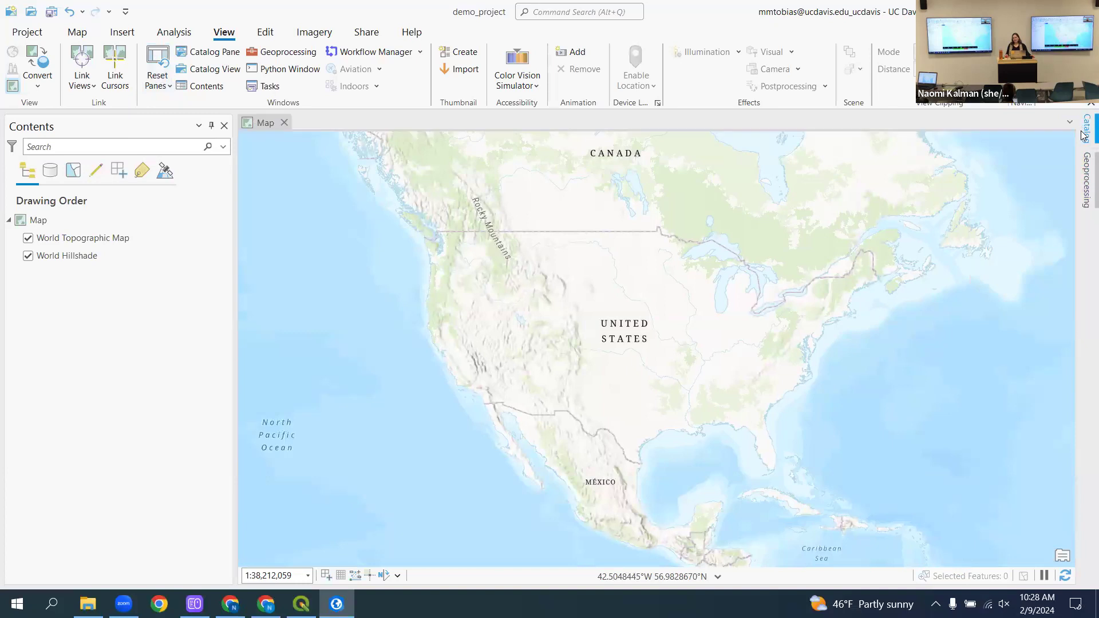
pyautogui.click(1055, 125)
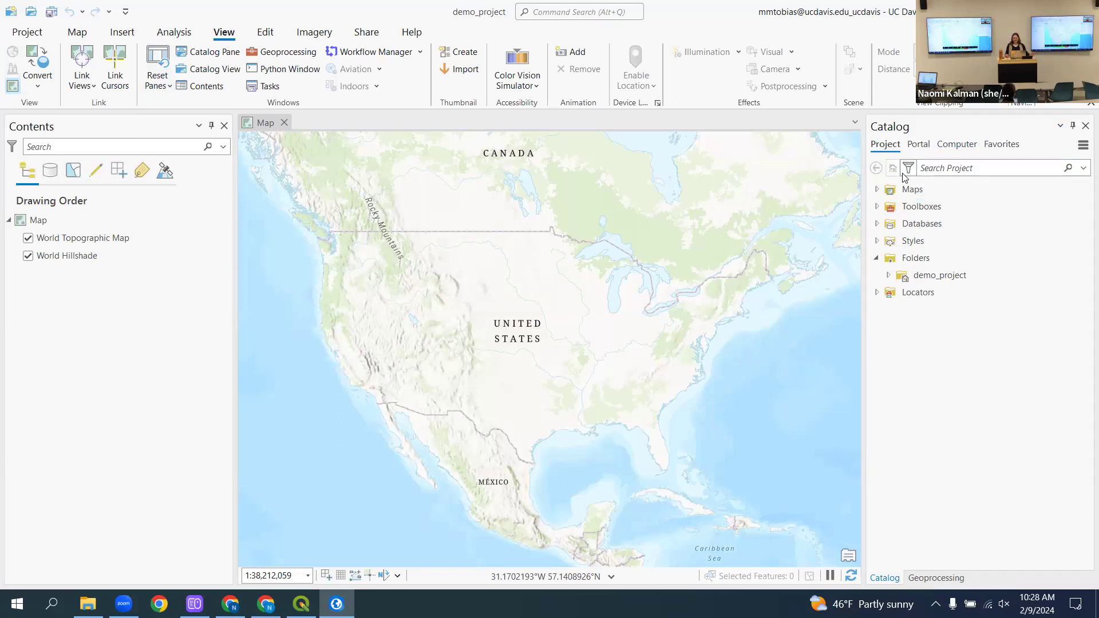
# - Float the Catalog and Geoprocessing panes and stack Geoprocessing above Catalog in a single floating window
pyautogui.moveTo(939, 127); pyautogui.dragTo(948, 303)
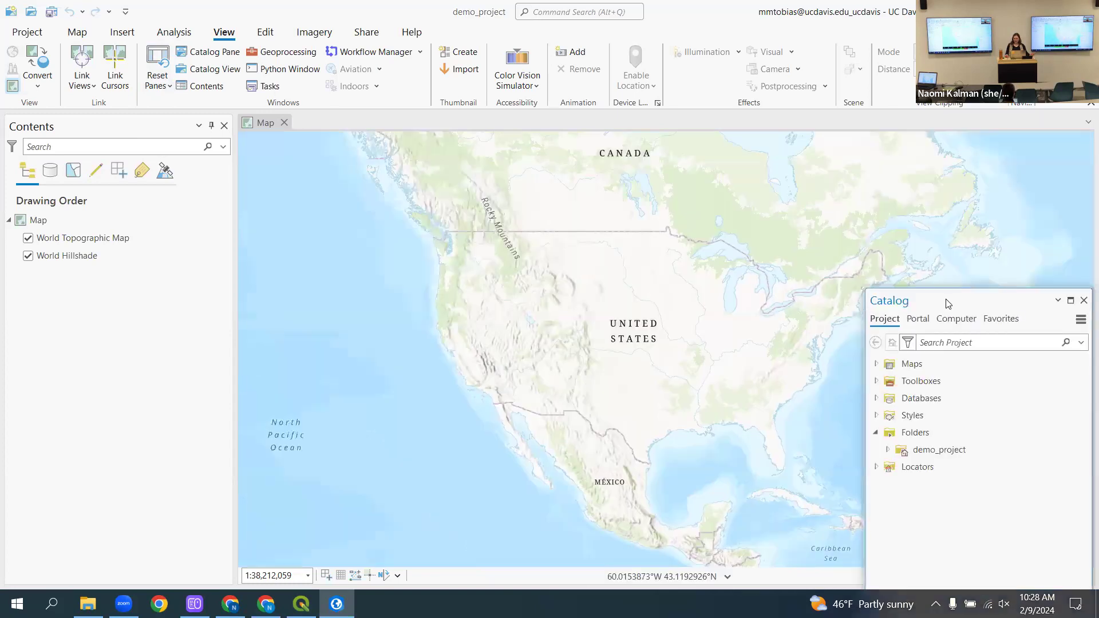
pyautogui.doubleClick(949, 297)
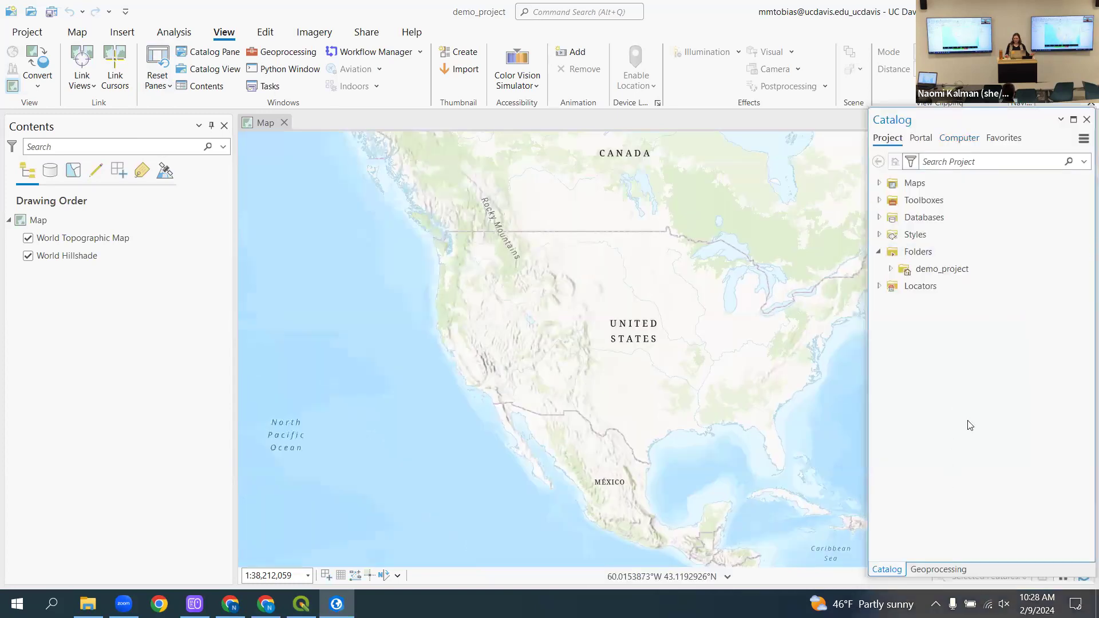
pyautogui.click(937, 569)
pyautogui.moveTo(962, 547); pyautogui.dragTo(941, 509)
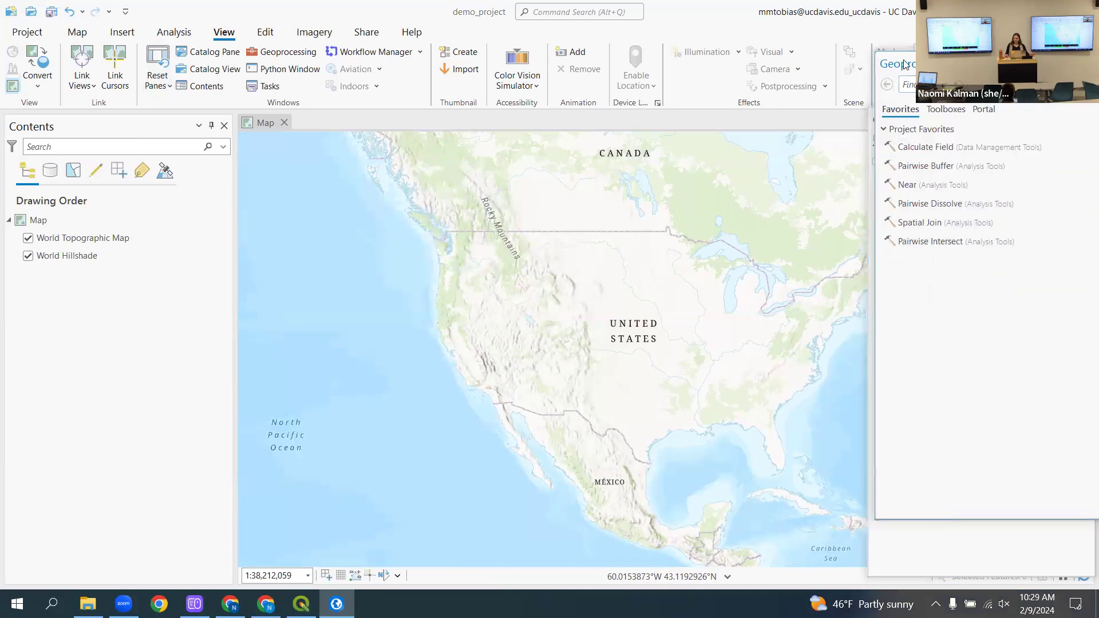
pyautogui.moveTo(905, 76); pyautogui.dragTo(909, 240)
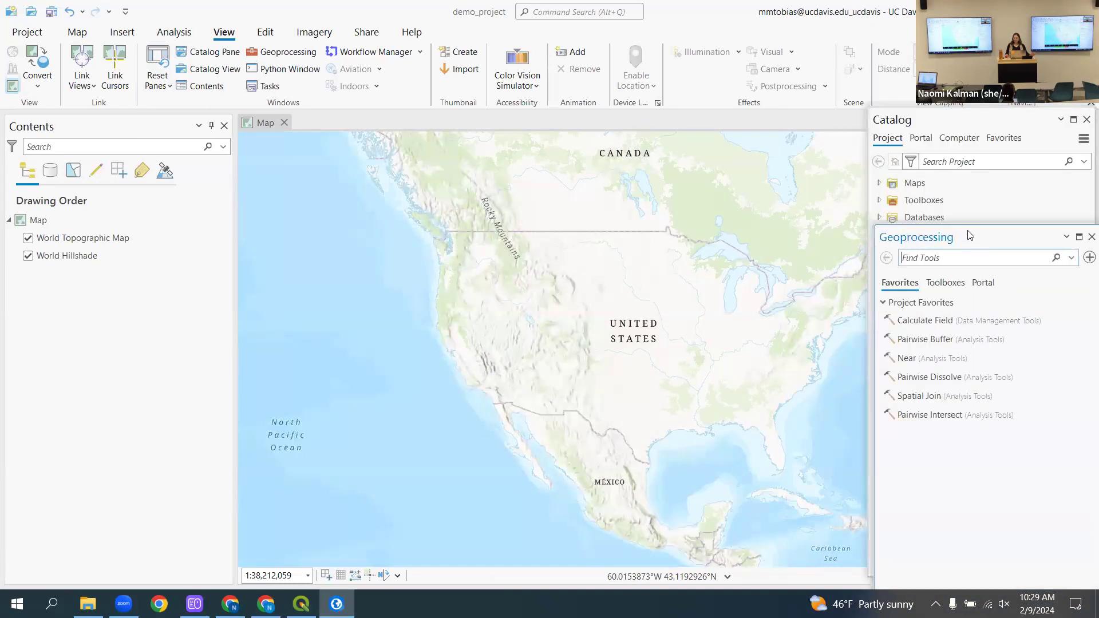
pyautogui.doubleClick(995, 242)
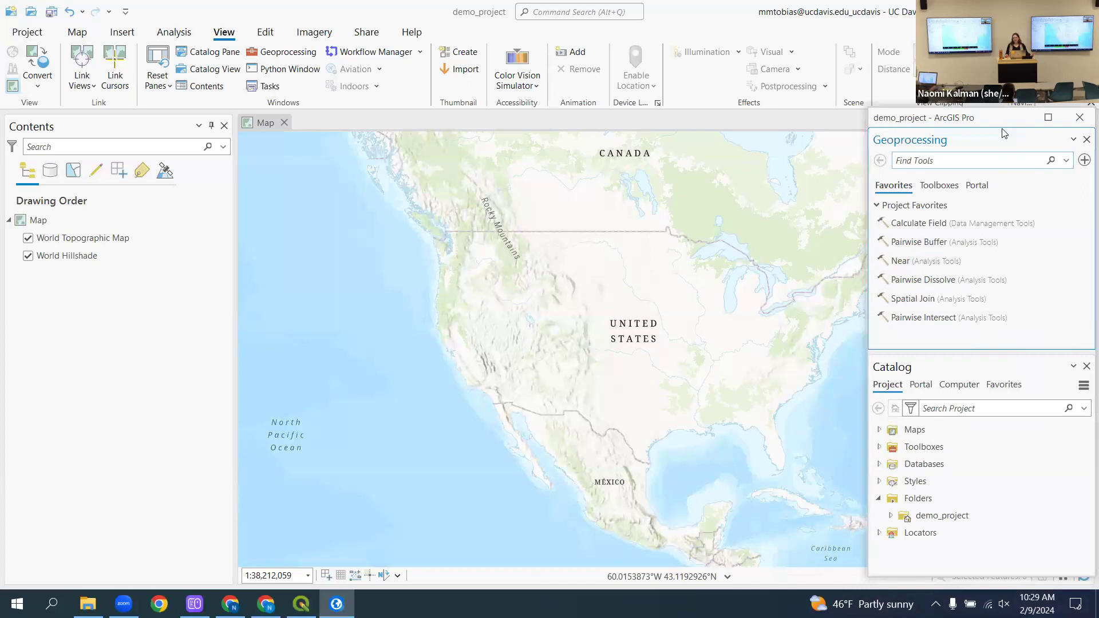
# - Move the floating pane window over the map and rearrange Catalog and Geoprocessing side by side
pyautogui.moveTo(1003, 132); pyautogui.dragTo(766, 43)
pyautogui.click(801, 140)
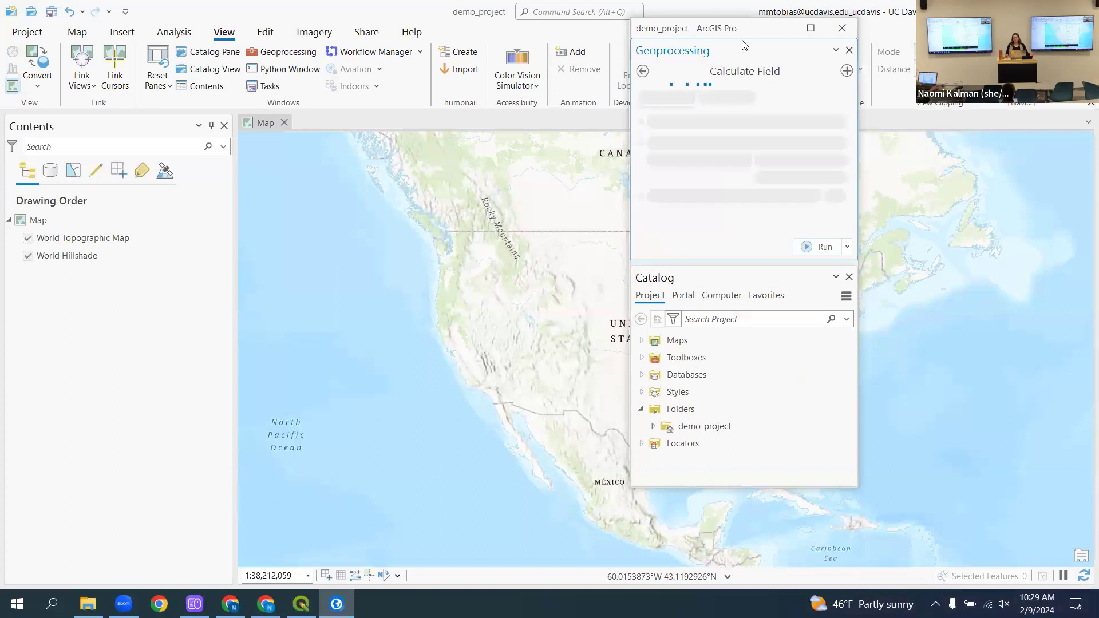
pyautogui.click(642, 71)
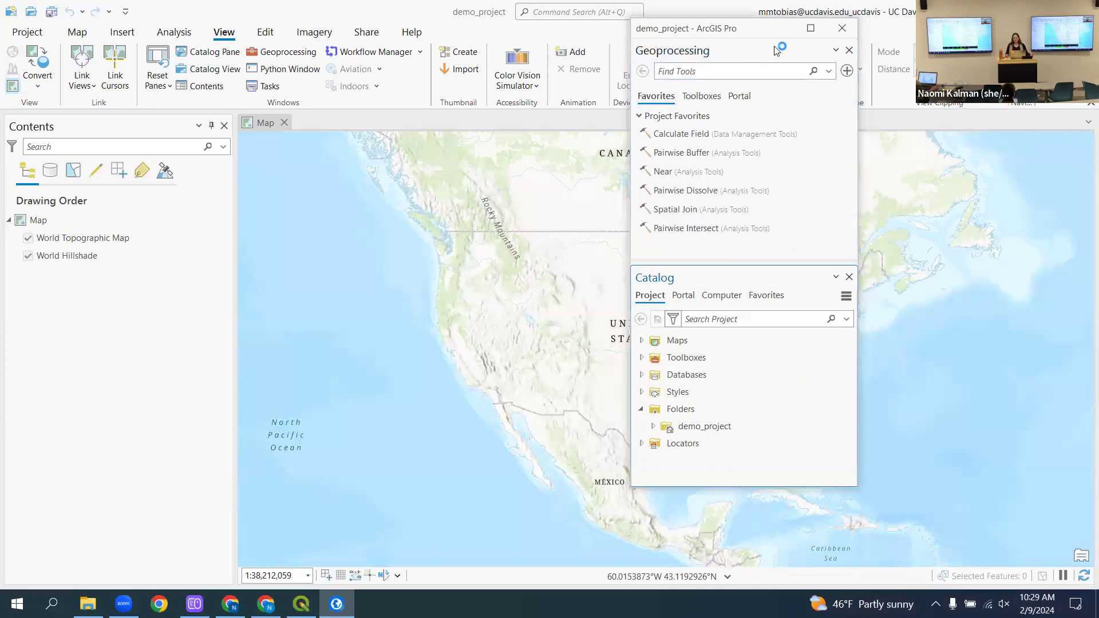
pyautogui.moveTo(762, 51); pyautogui.dragTo(833, 264)
pyautogui.click(744, 234)
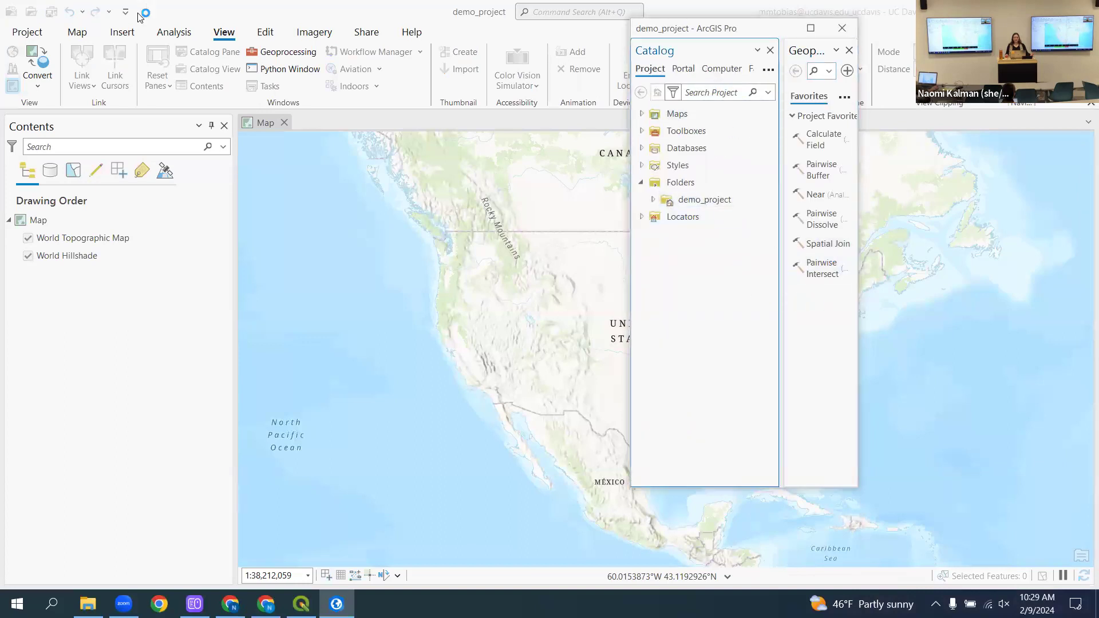
# - Reset the application panes to the default mapping layout
pyautogui.click(170, 68)
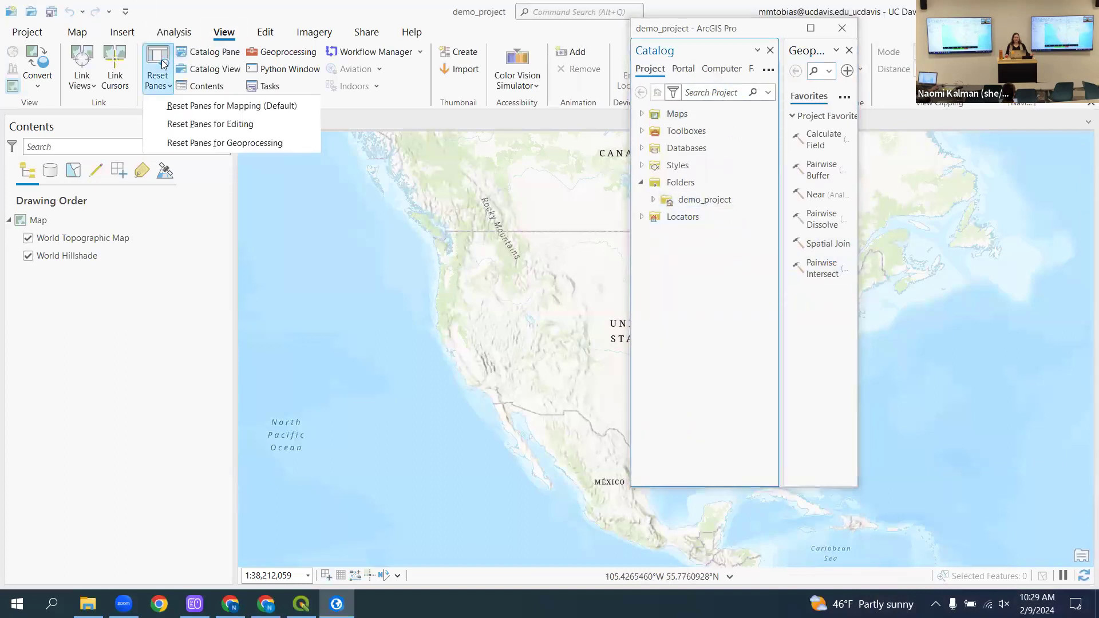
pyautogui.click(194, 106)
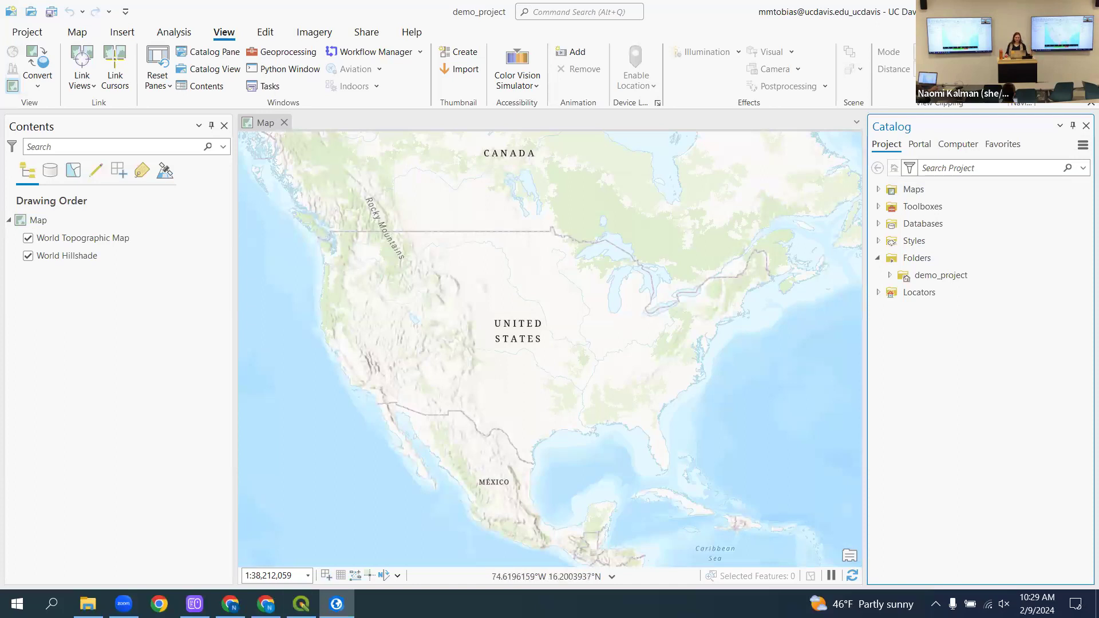
# - Switch to QGIS, undock the Layers panel over the map area, and dock it as a tab with the Browser panel
pyautogui.click(301, 604)
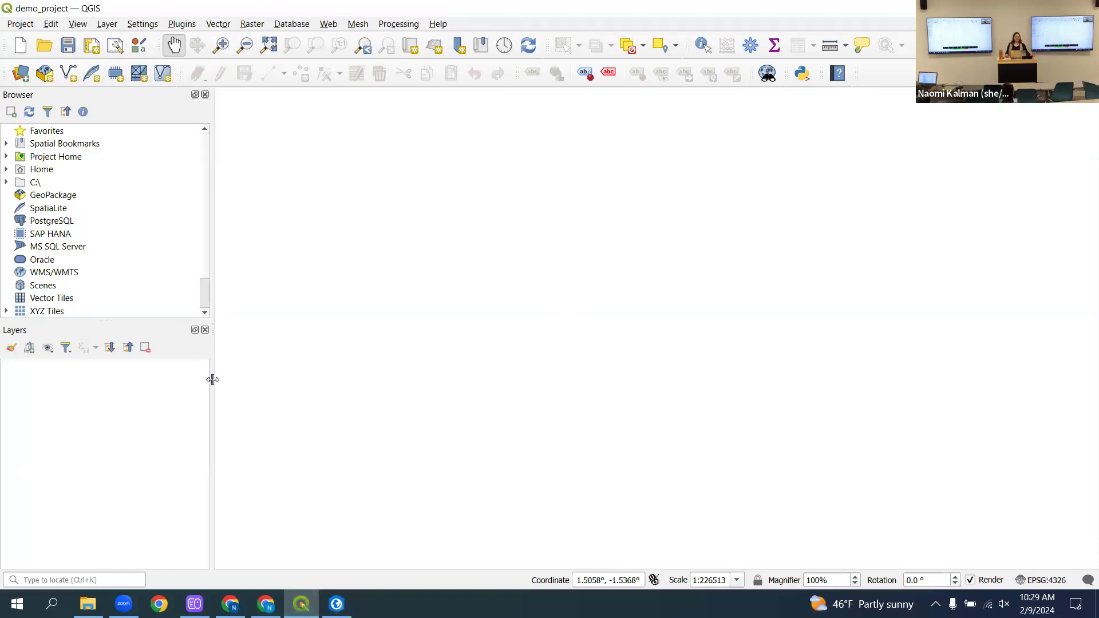
pyautogui.click(194, 335)
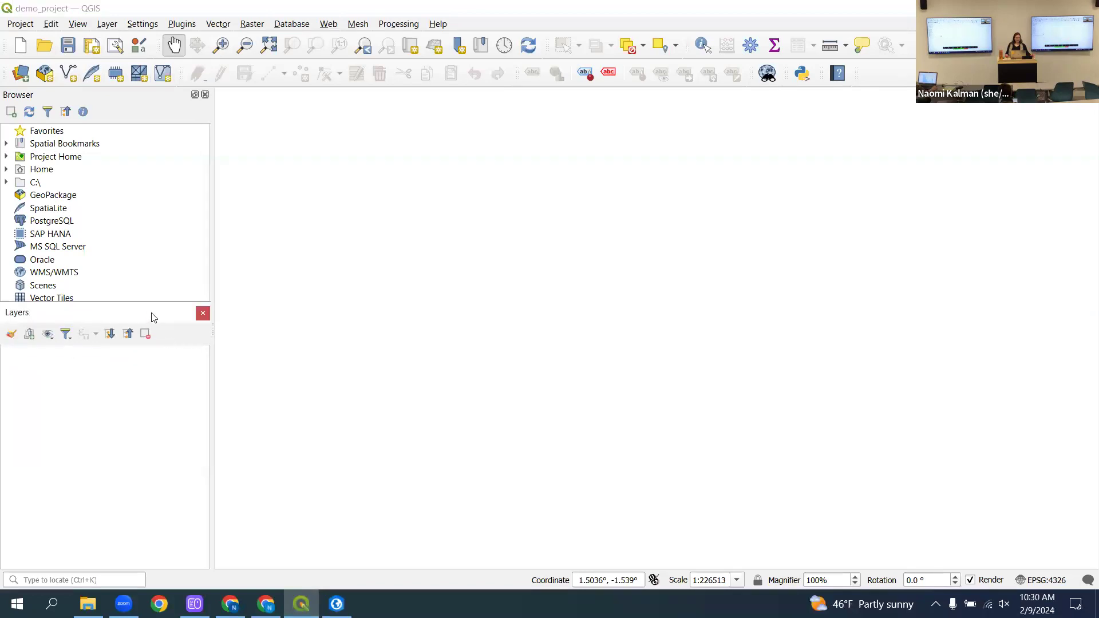
pyautogui.moveTo(154, 317); pyautogui.dragTo(520, 140)
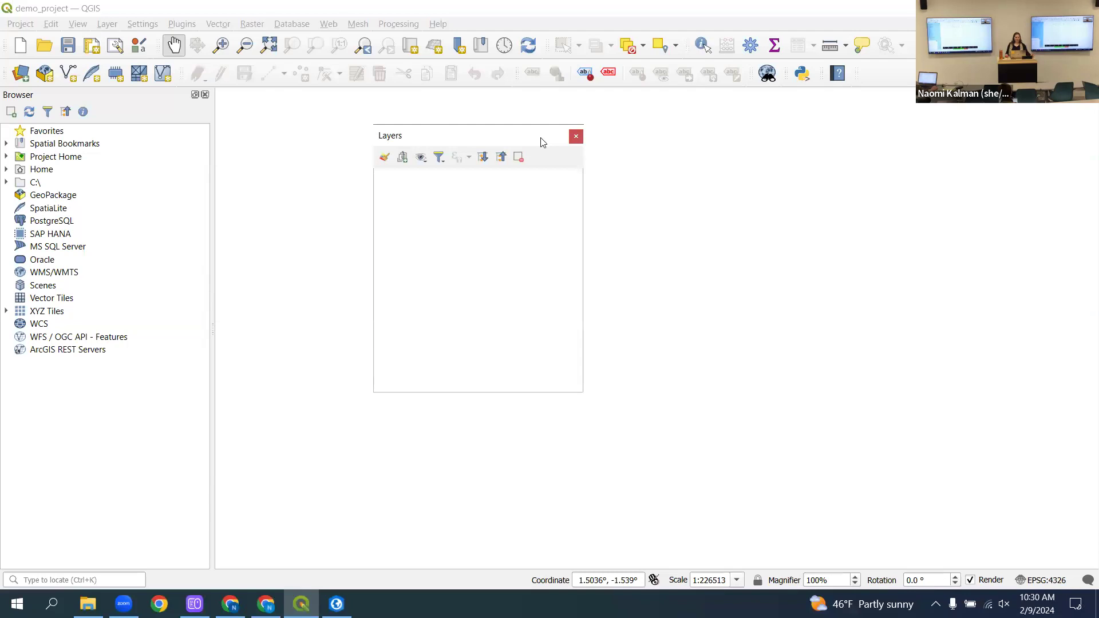
pyautogui.moveTo(542, 142); pyautogui.dragTo(128, 387)
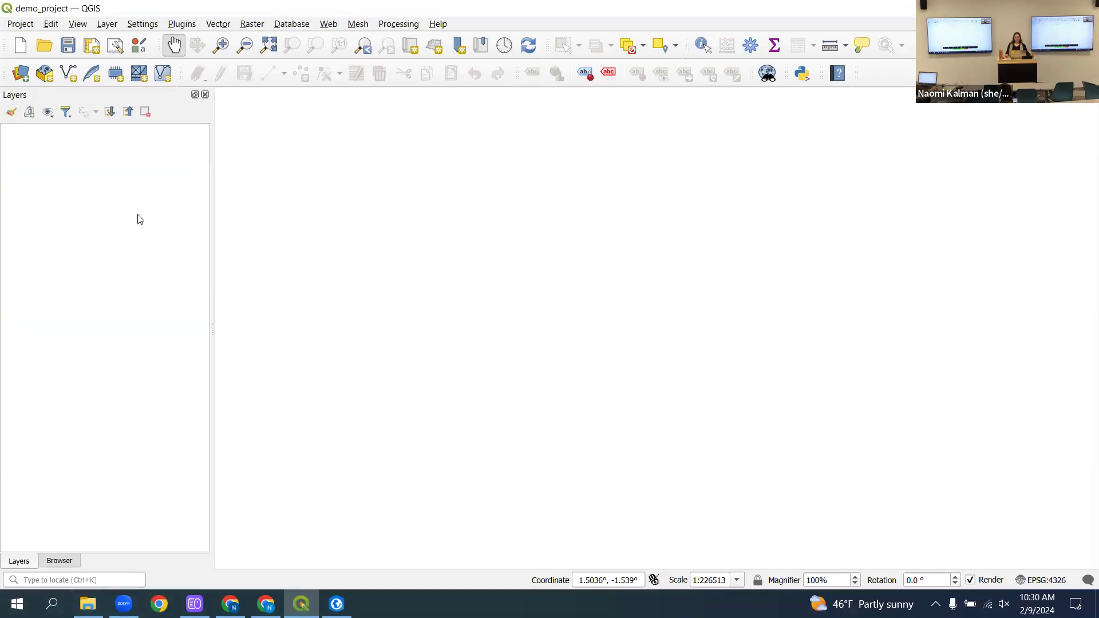
# - Float the Layers panel over the map canvas again and return it to the tabbed group with Browser
pyautogui.moveTo(144, 97); pyautogui.dragTo(3, 210)
pyautogui.click(195, 95)
pyautogui.click(474, 142)
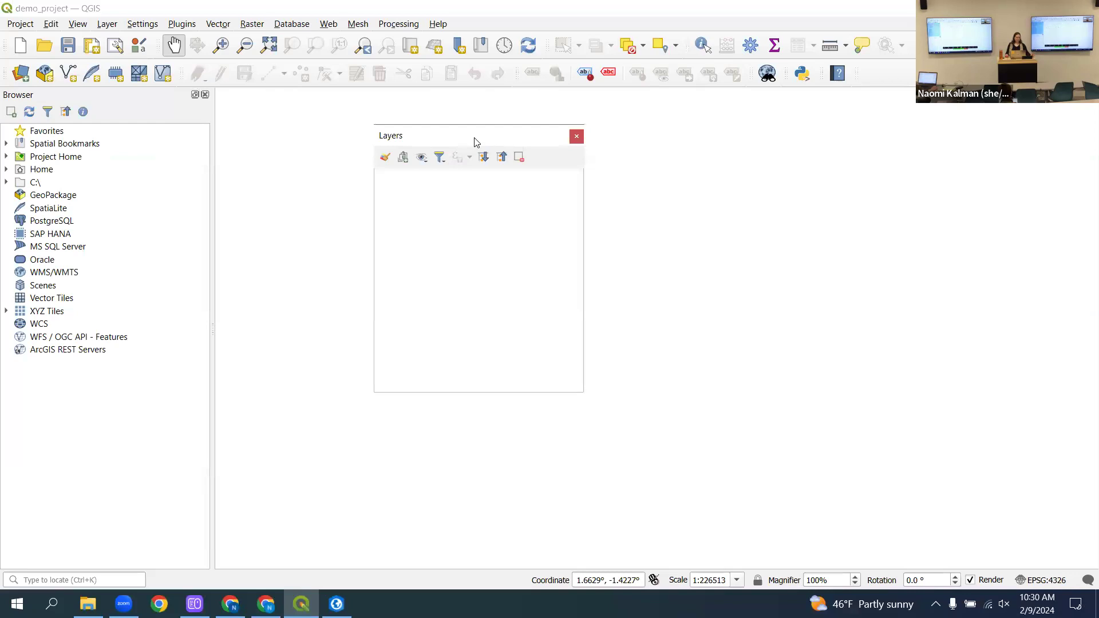
pyautogui.moveTo(475, 142); pyautogui.dragTo(98, 270)
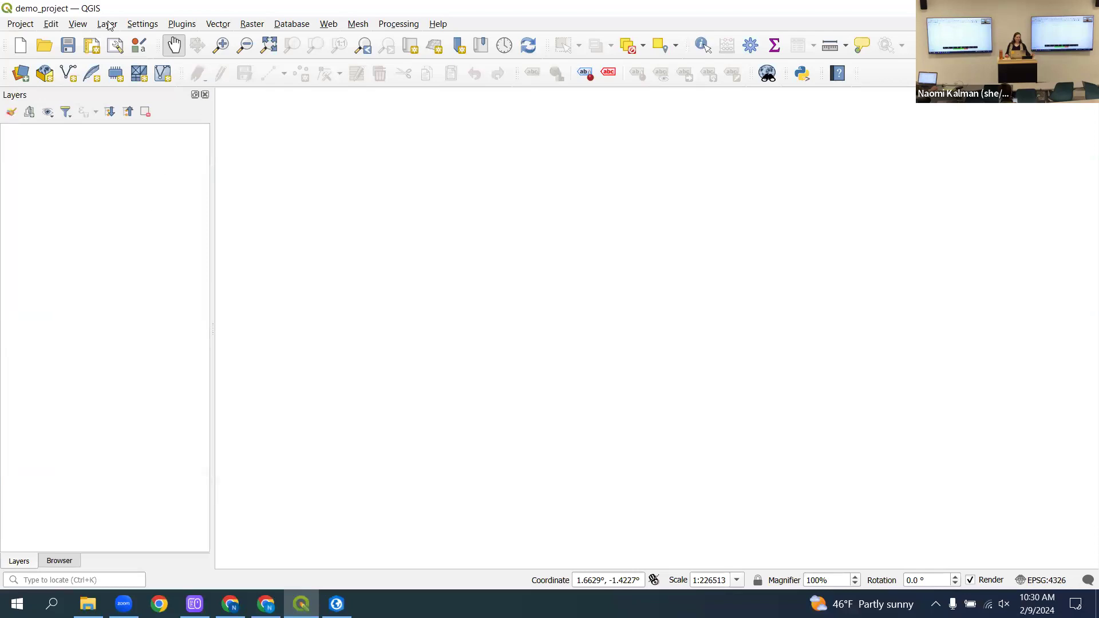
pyautogui.click(148, 29)
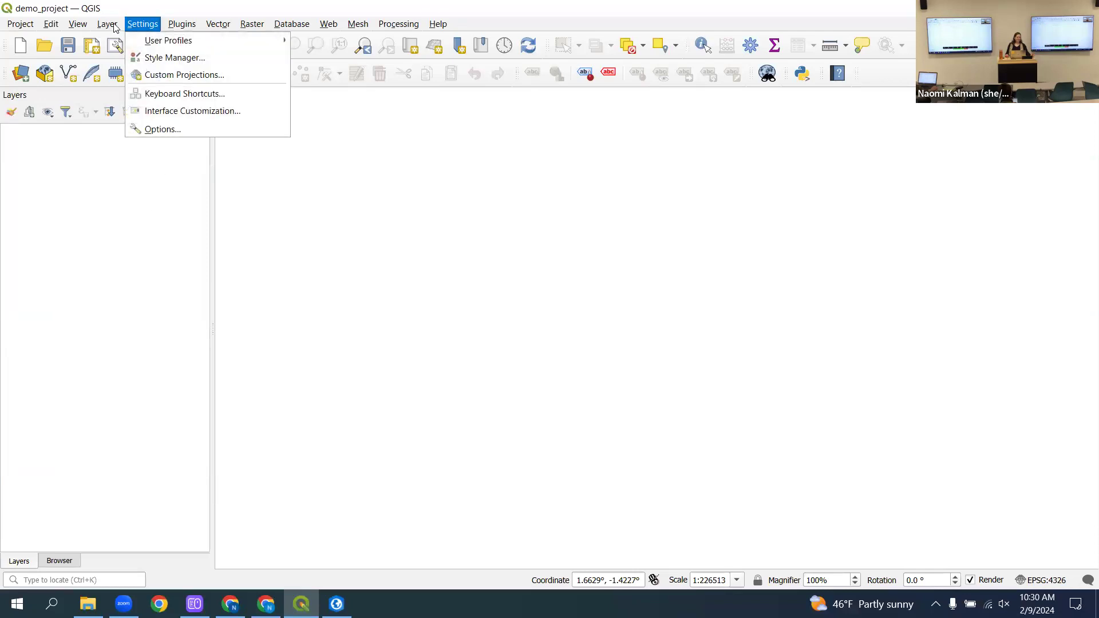
pyautogui.moveTo(74, 22)
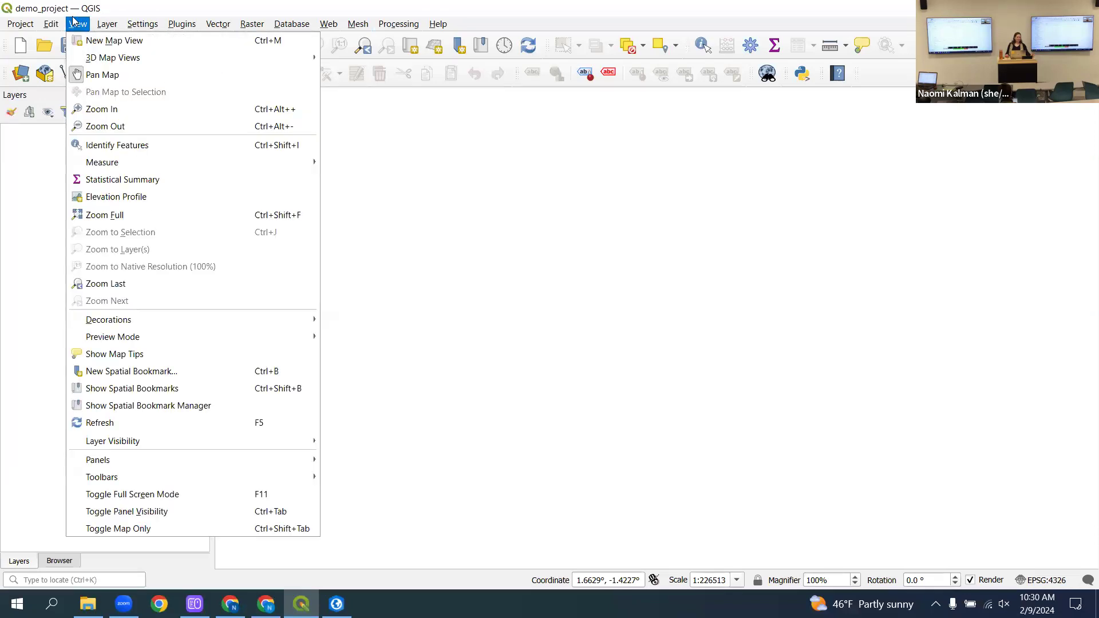
pyautogui.moveTo(16, 26)
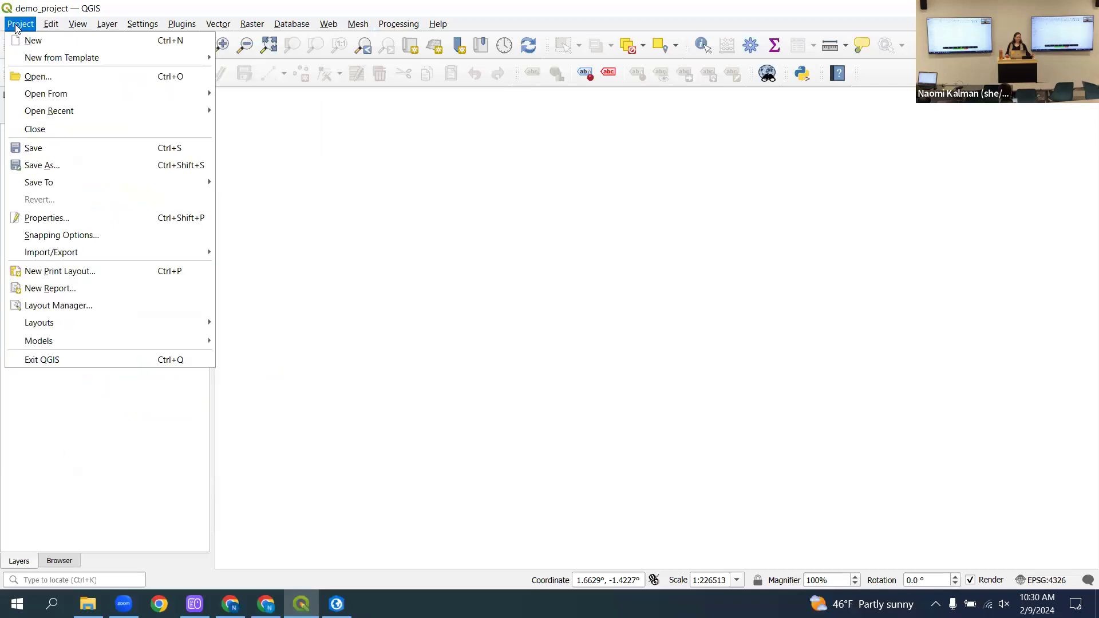
pyautogui.click(500, 297)
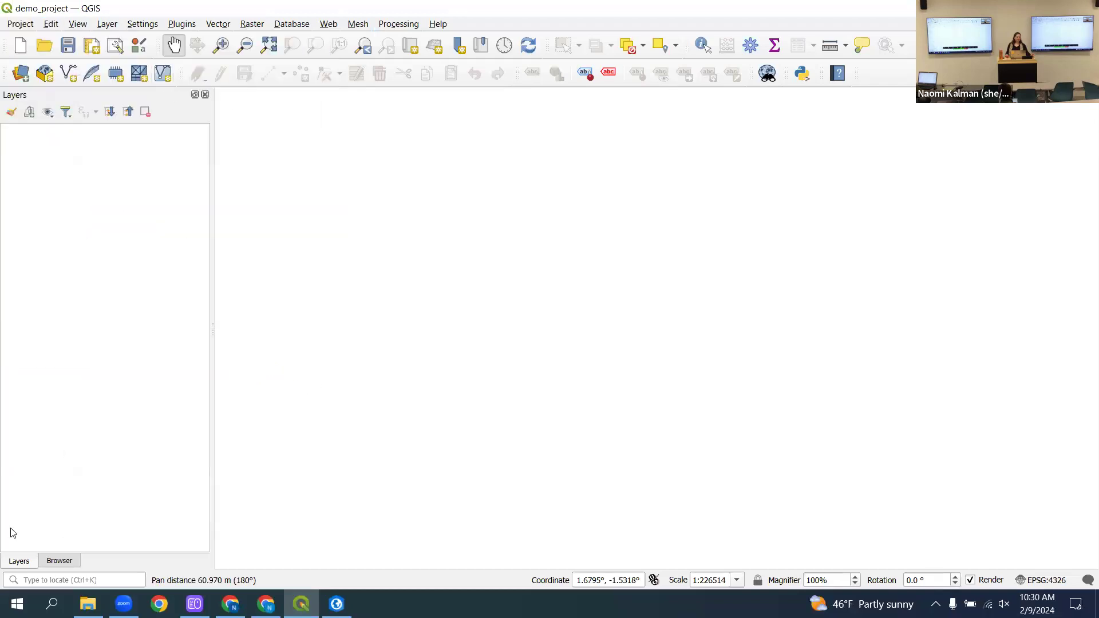
# - Separate the Layers panel from the Browser tab group and stack the panels with Browser above Layers
pyautogui.click(58, 565)
pyautogui.click(23, 564)
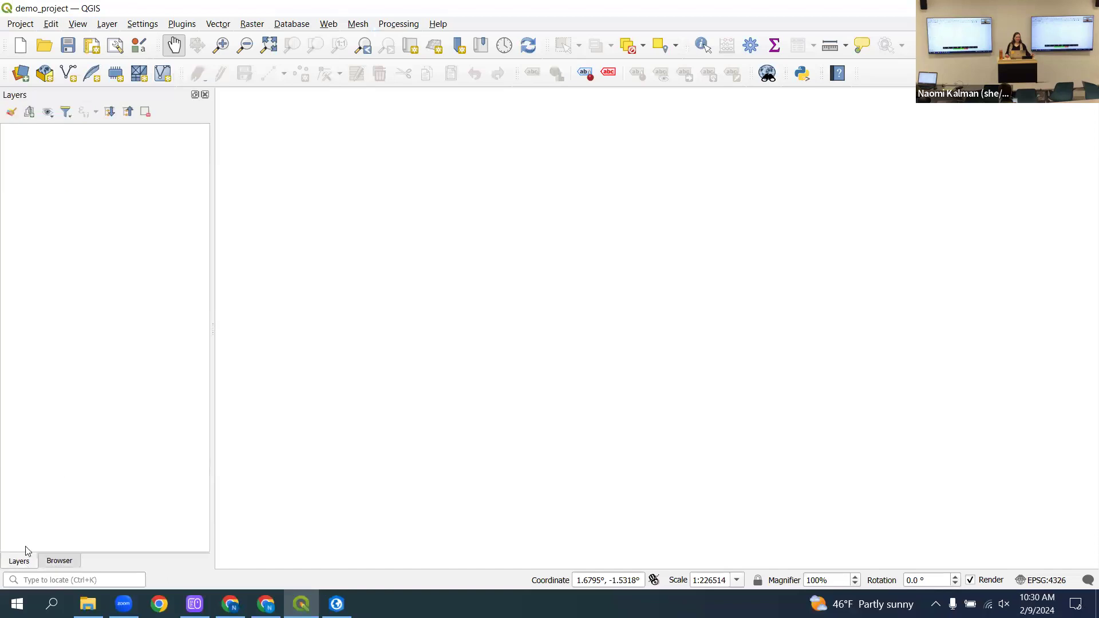
pyautogui.click(196, 96)
pyautogui.click(499, 142)
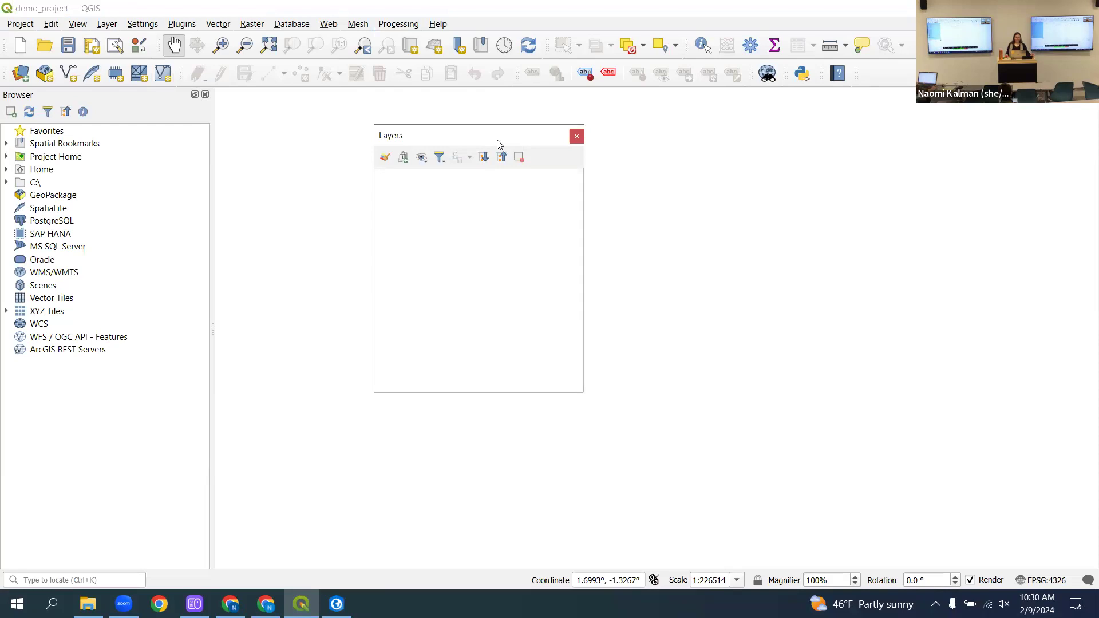
pyautogui.doubleClick(498, 144)
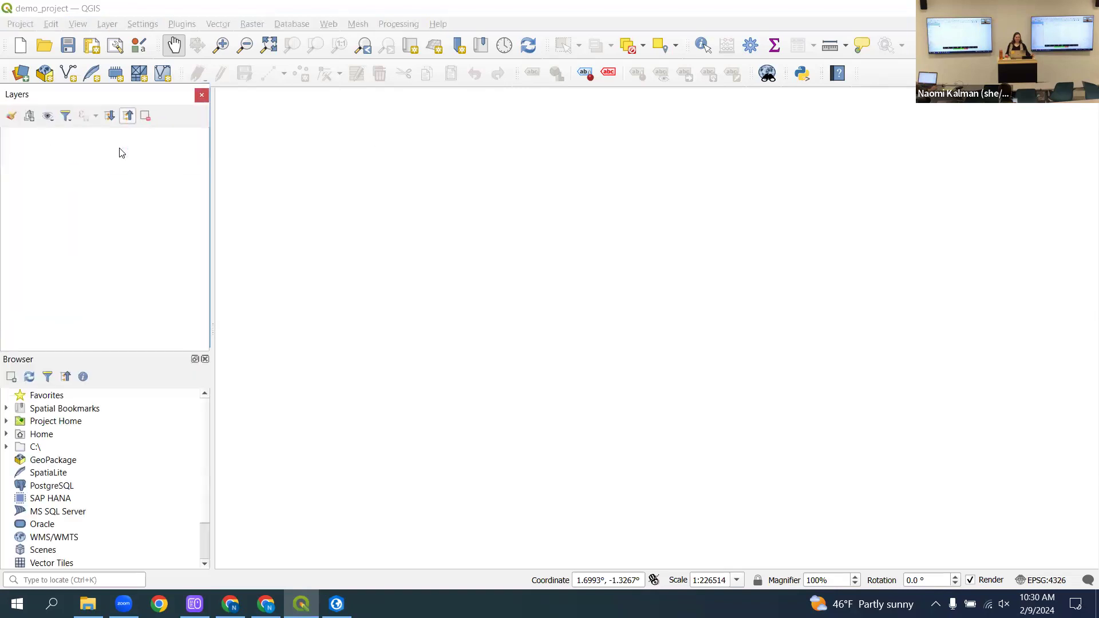
pyautogui.moveTo(111, 365); pyautogui.dragTo(115, 118)
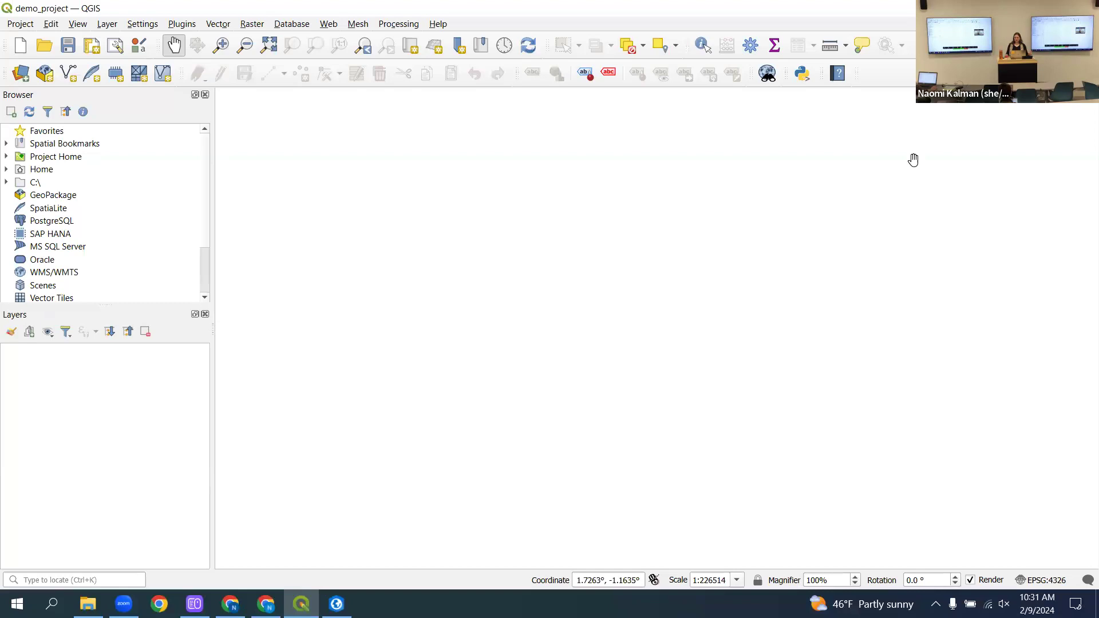
# - Hide the Layers panel and turn it back on from the list of panels and toolbars
pyautogui.rightClick(973, 57)
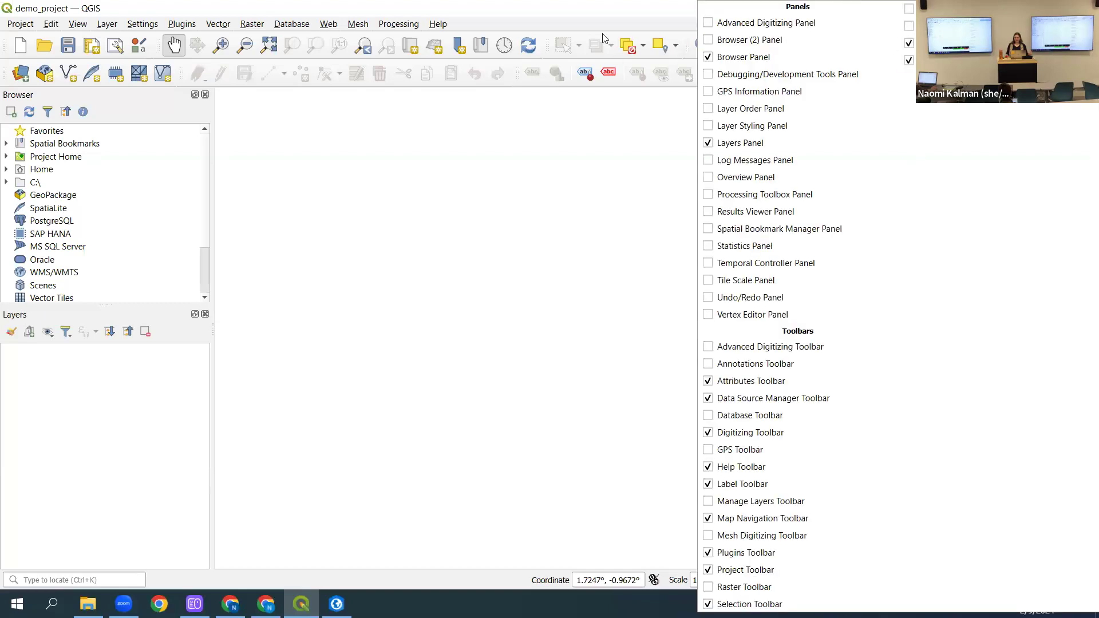
pyautogui.click(710, 144)
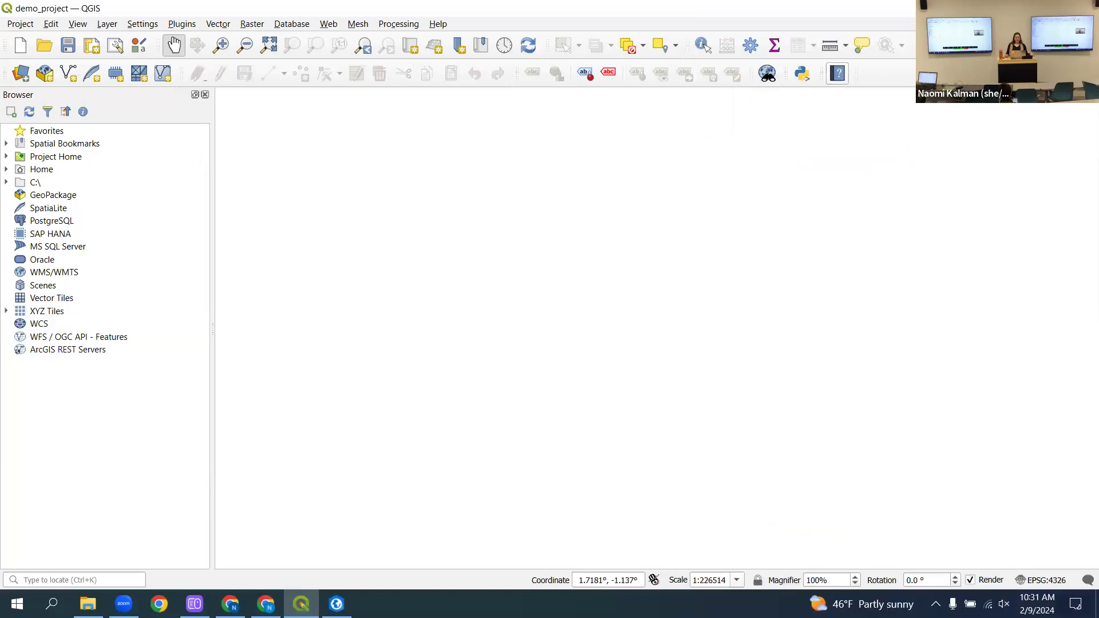
pyautogui.rightClick(699, 143)
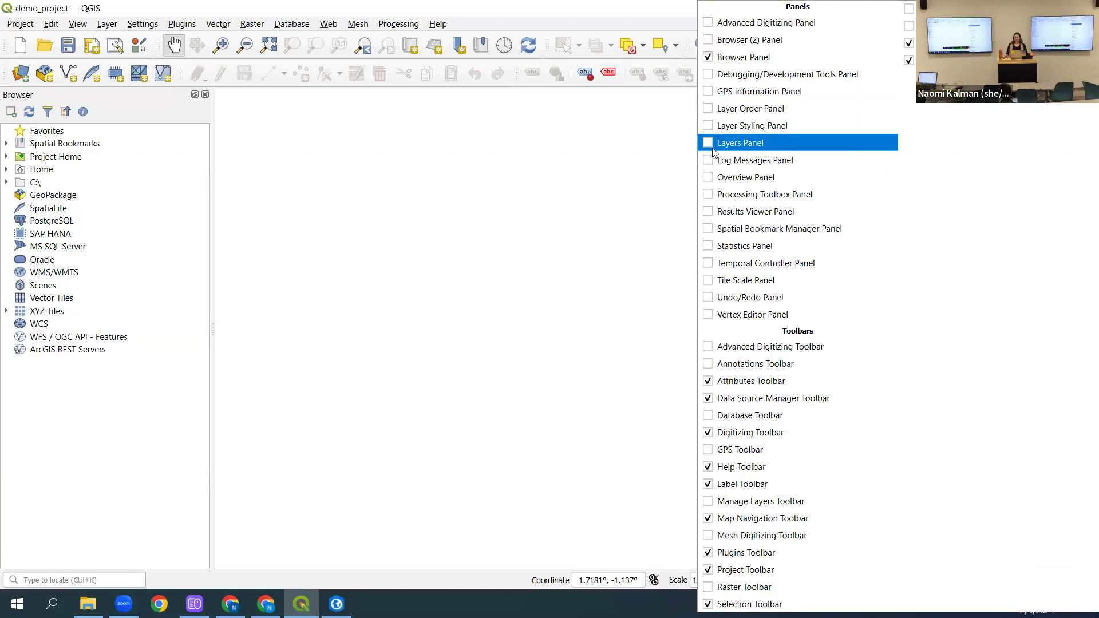
pyautogui.click(710, 144)
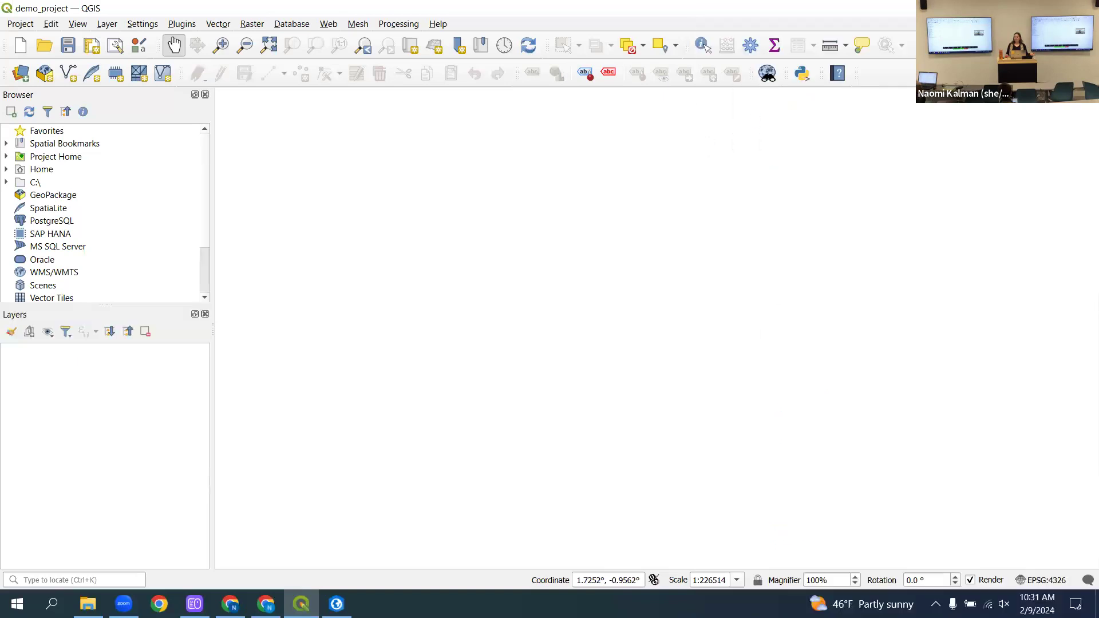
# - Turn on the Layer Styling panel and review the list of available panels
pyautogui.rightClick(950, 73)
pyautogui.click(747, 130)
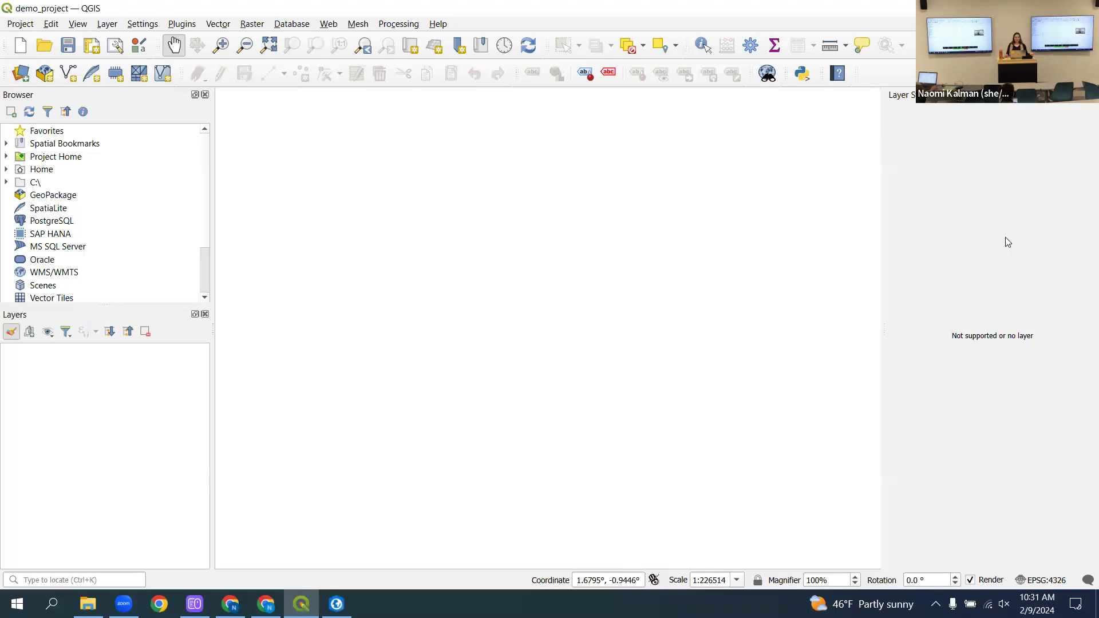
pyautogui.click(78, 24)
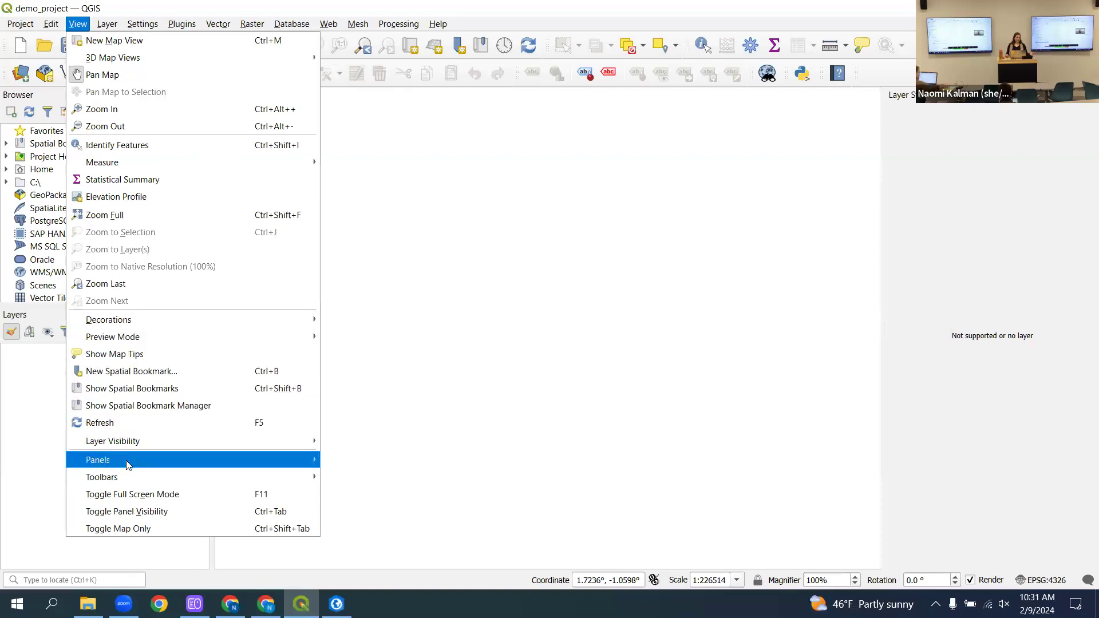
pyautogui.moveTo(144, 464)
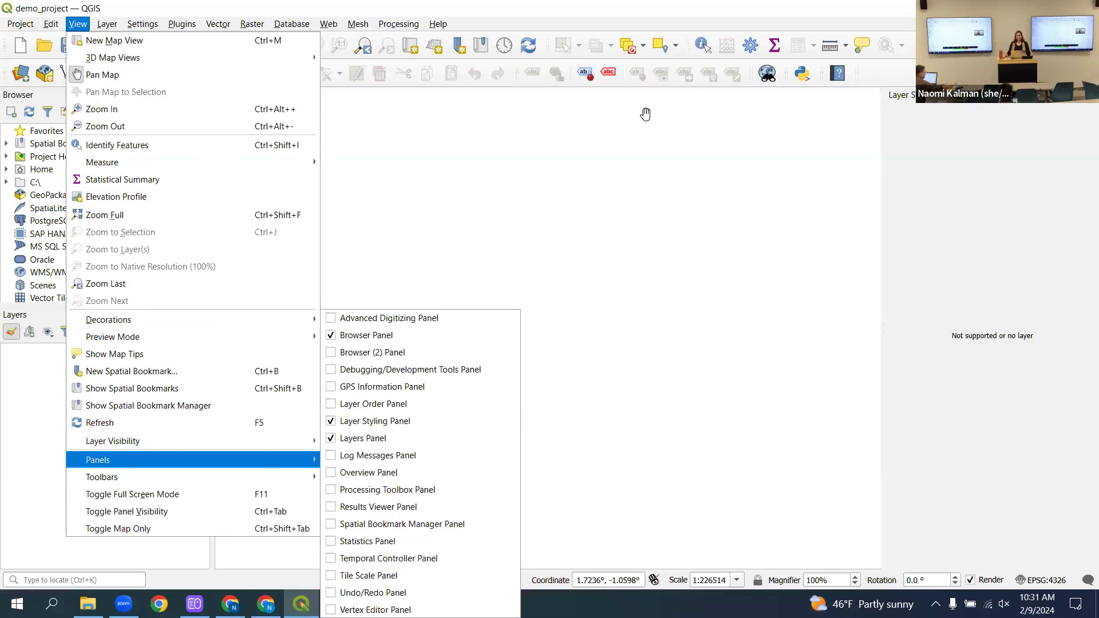
pyautogui.click(568, 183)
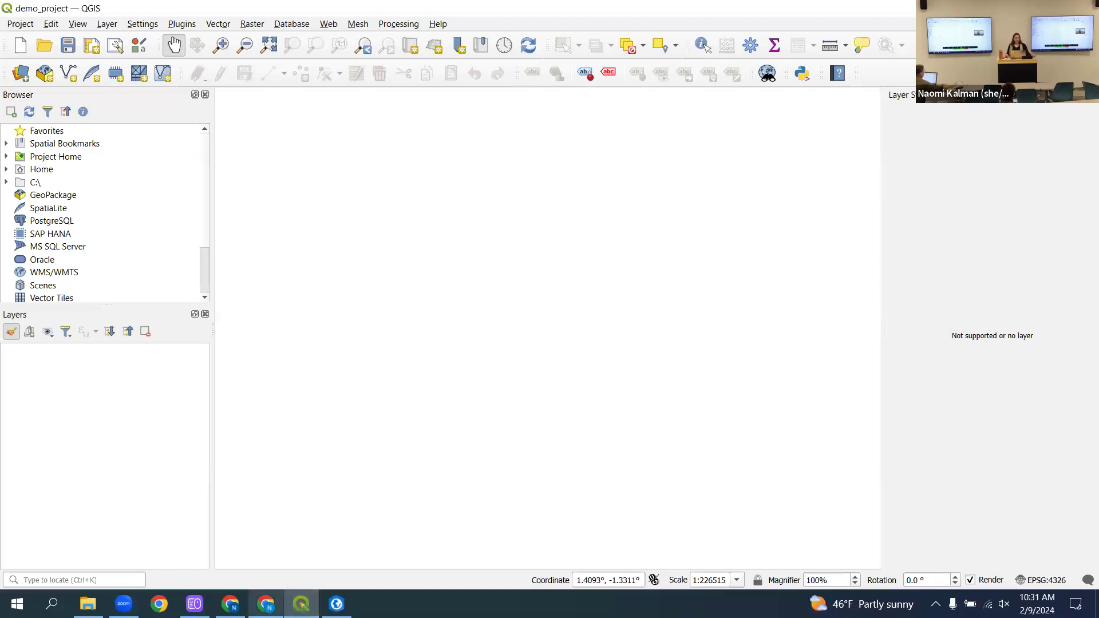
# - Switch to the ArcPro/QGIS side-by-side document in Google Docs and read the Interface section on toolbar buttons and ribbon customization
pyautogui.moveTo(230, 604)
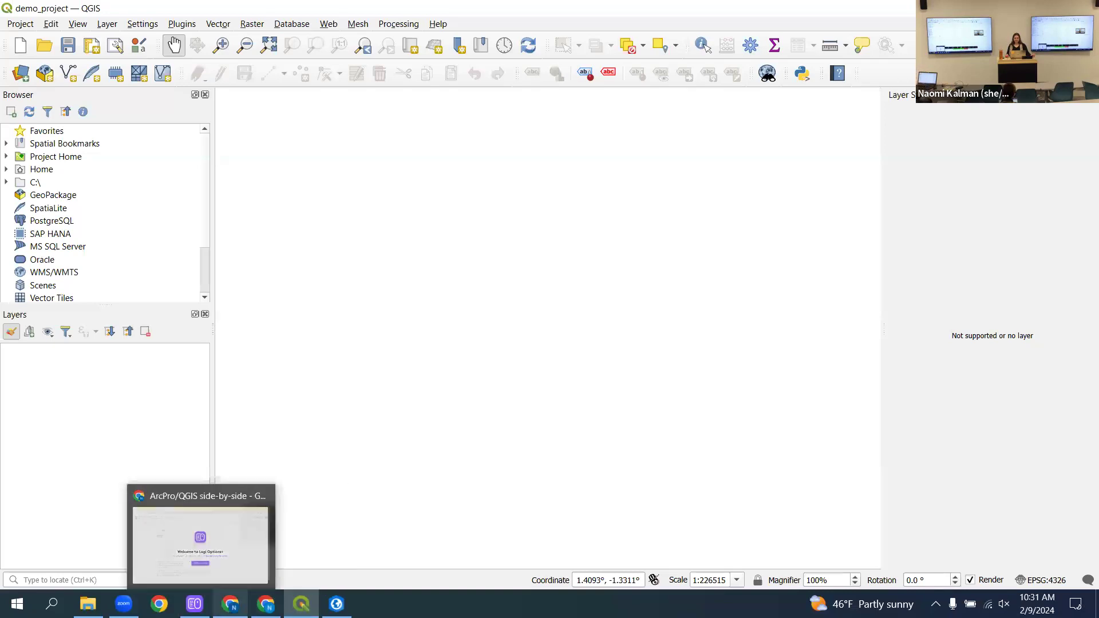
pyautogui.moveTo(337, 603)
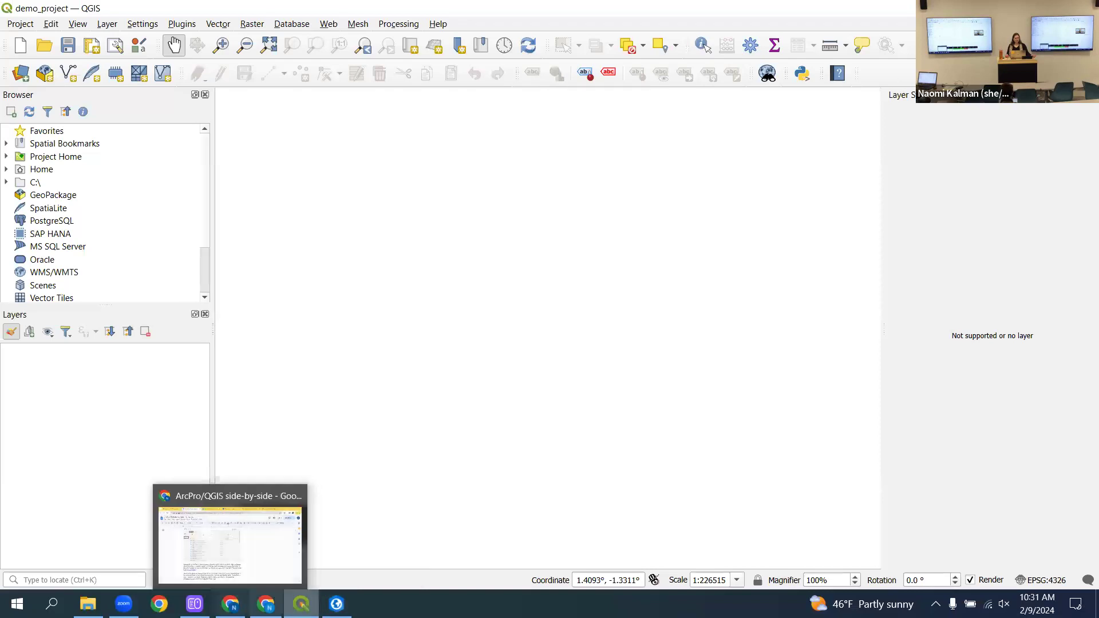
pyautogui.moveTo(265, 603)
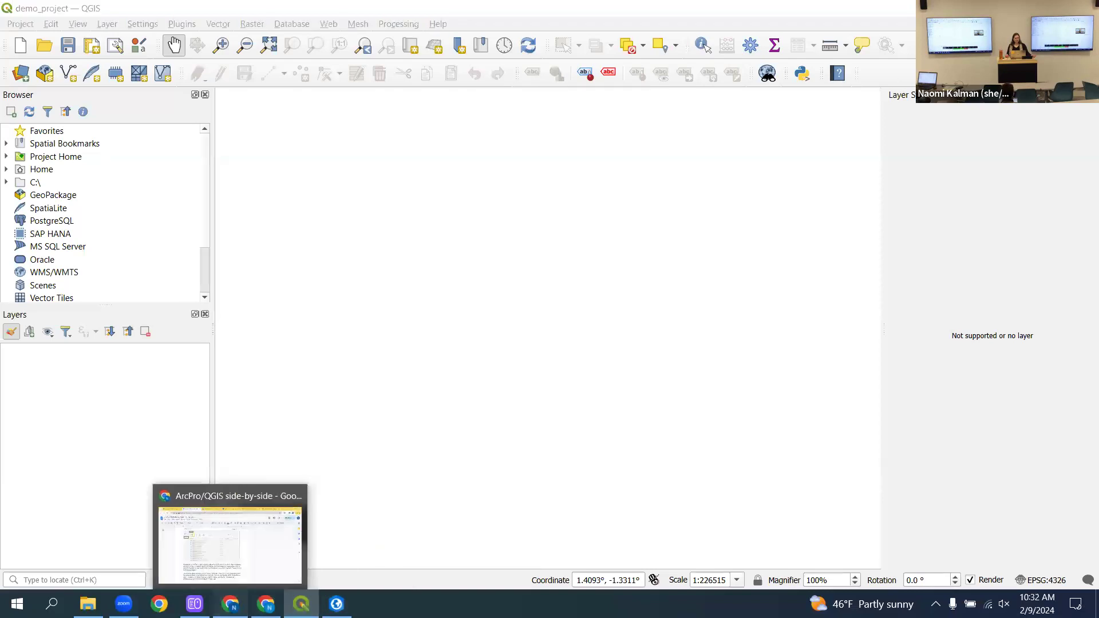
pyautogui.click(230, 604)
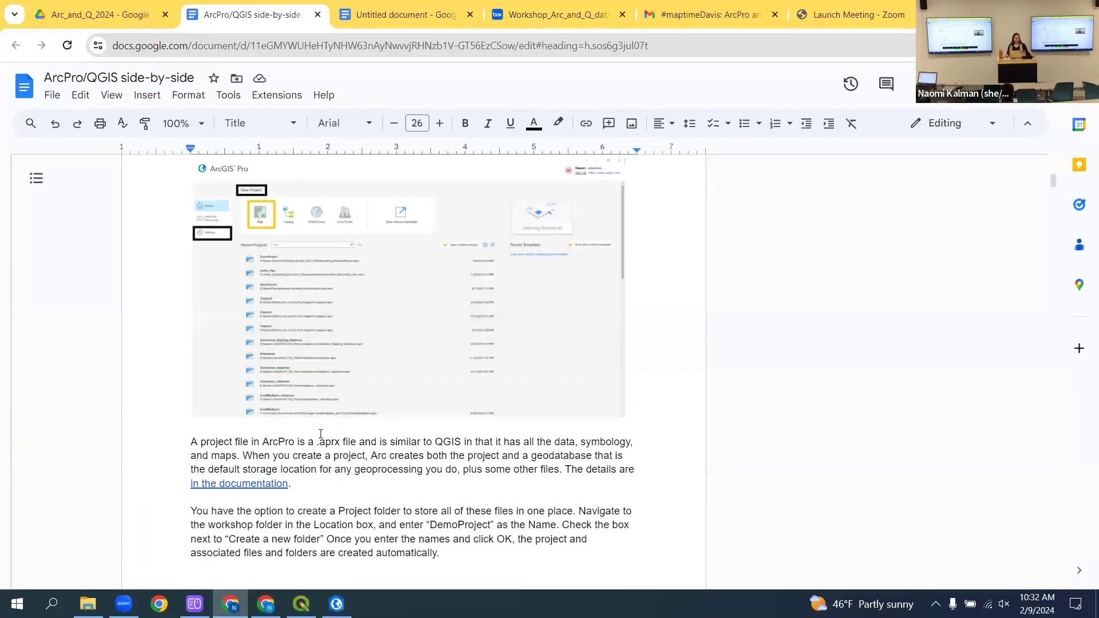
pyautogui.scroll(-10, 354, 352)
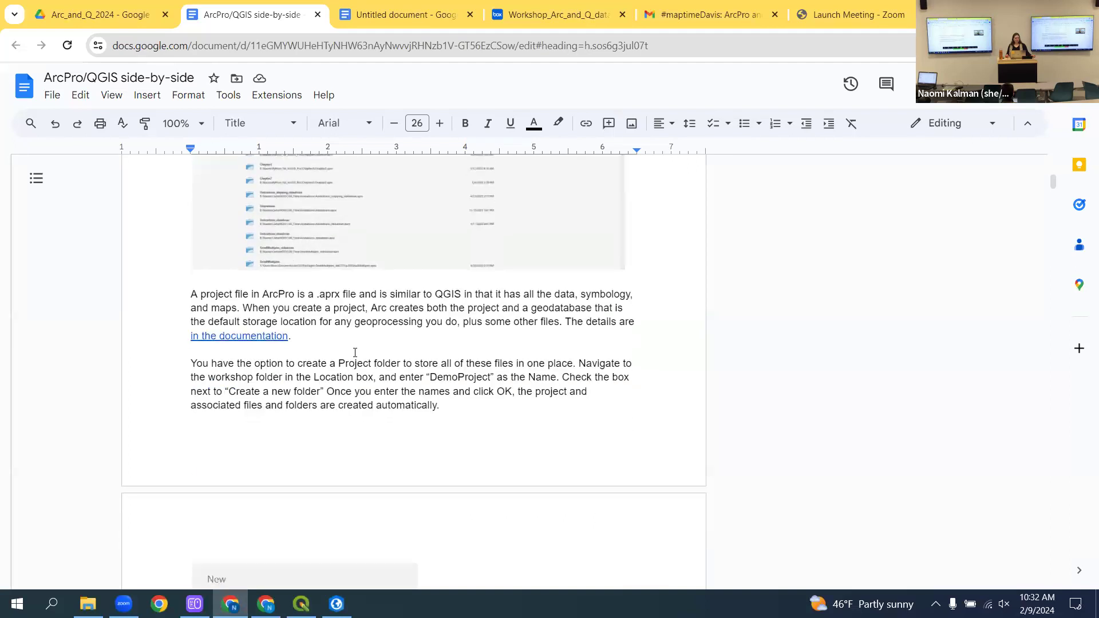
pyautogui.scroll(-15, 352, 354)
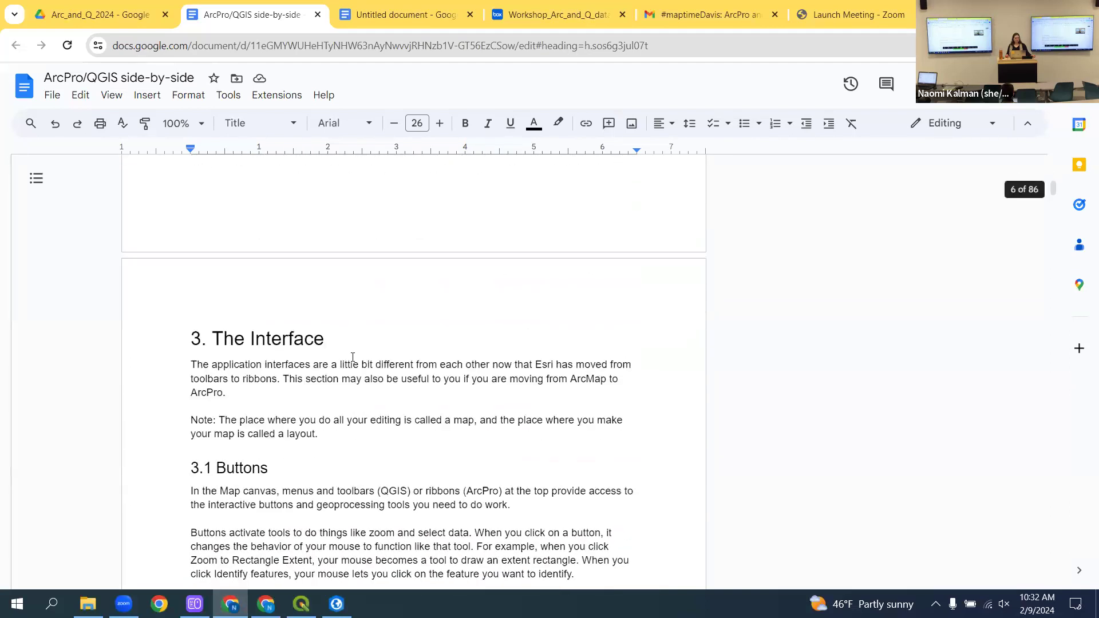
pyautogui.scroll(-7, 351, 357)
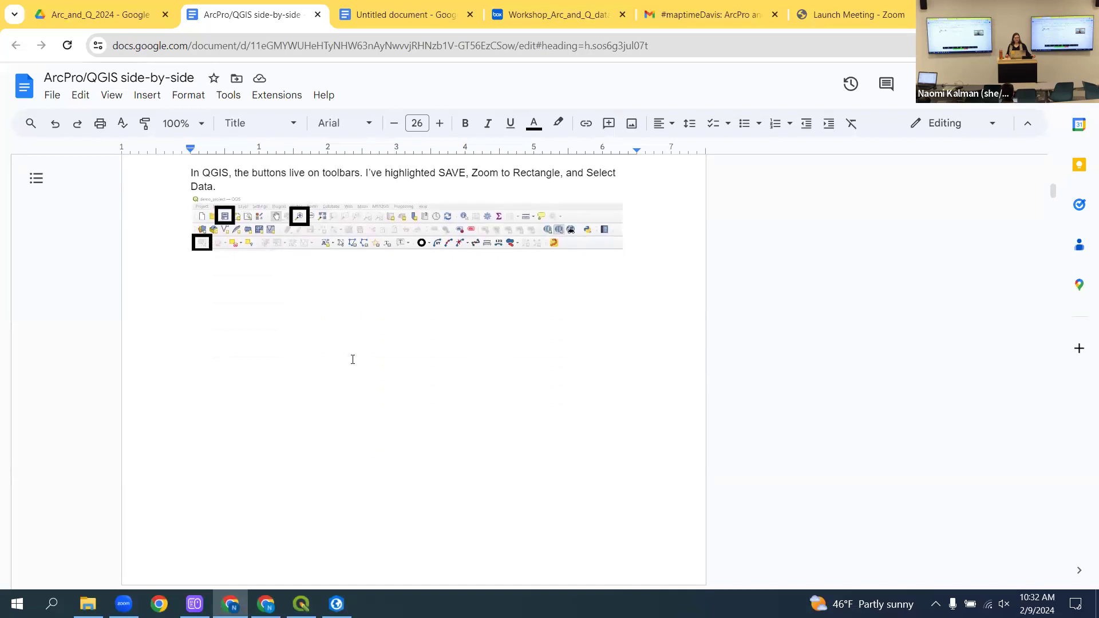
pyautogui.scroll(-10, 351, 361)
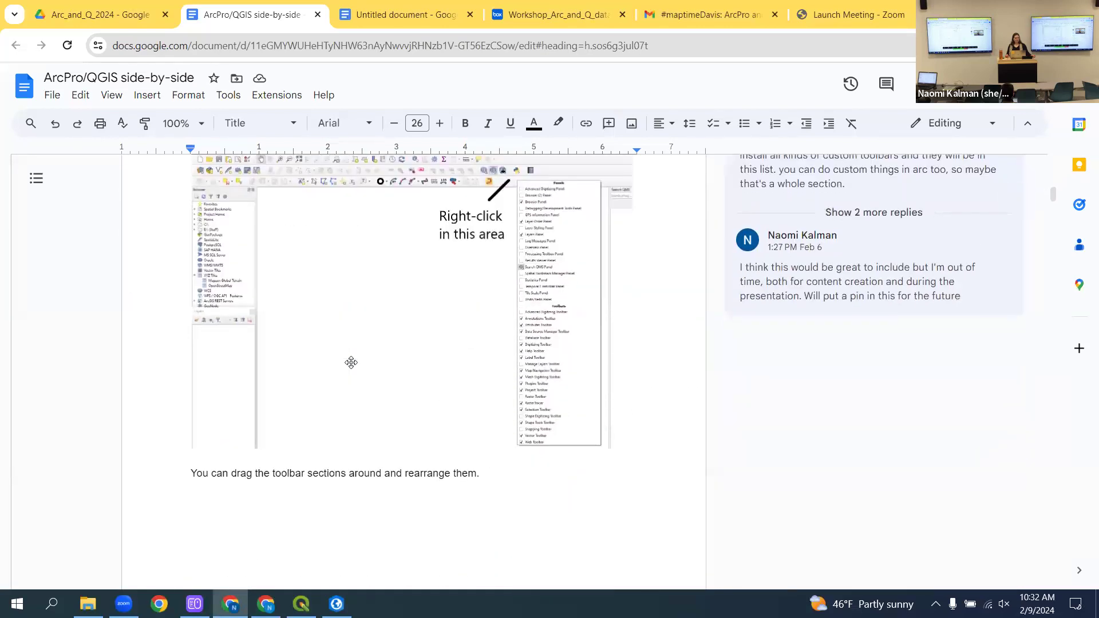
pyautogui.scroll(-11, 352, 364)
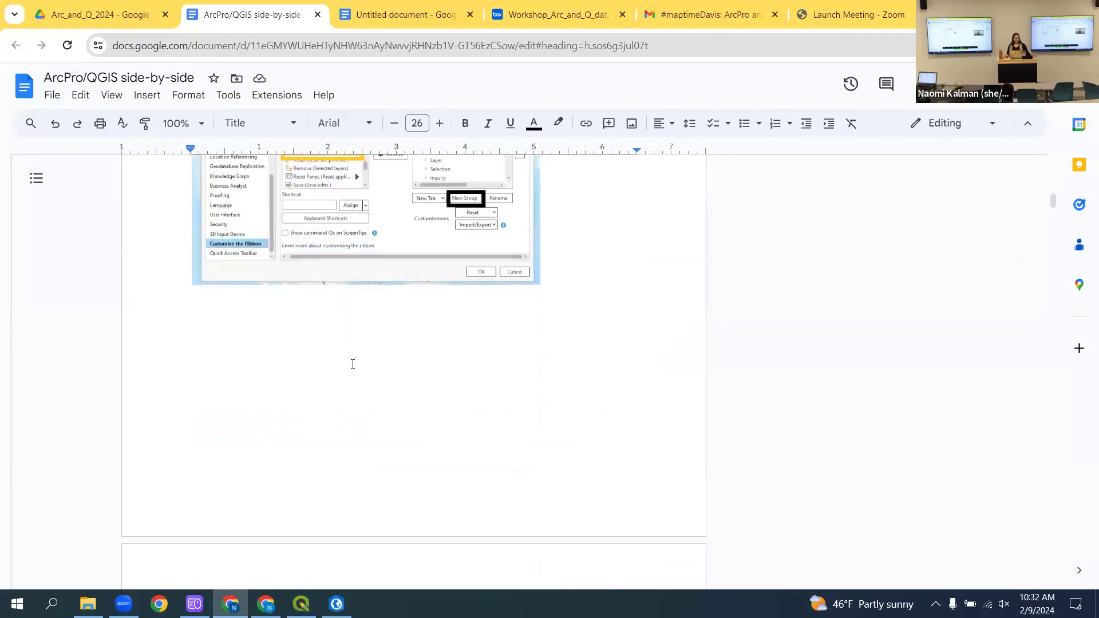
pyautogui.scroll(4, 353, 364)
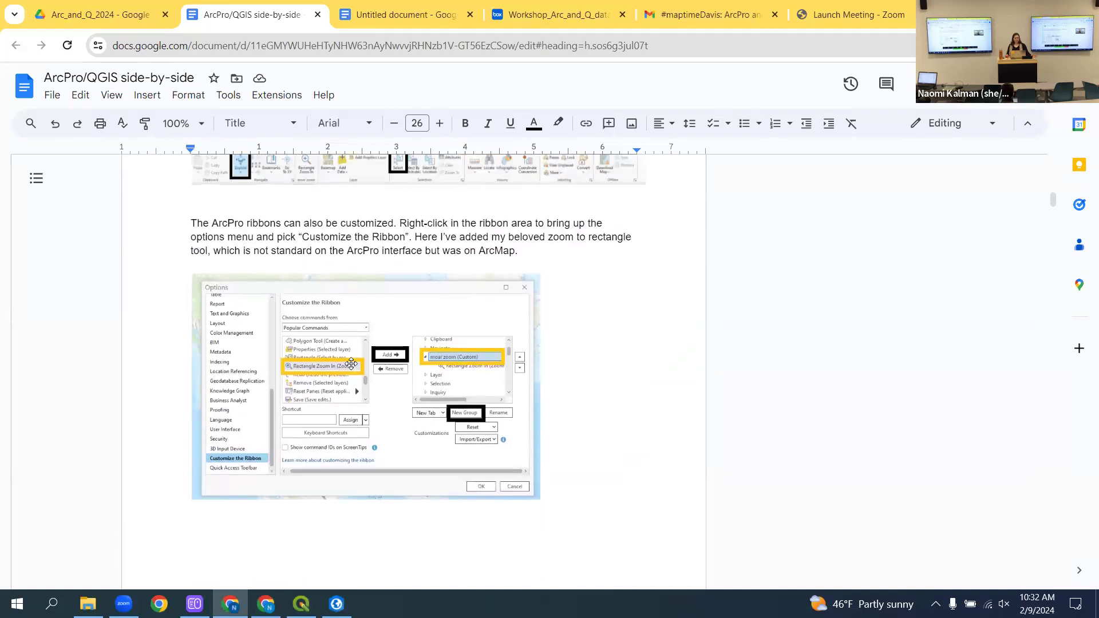
pyautogui.scroll(3, 351, 364)
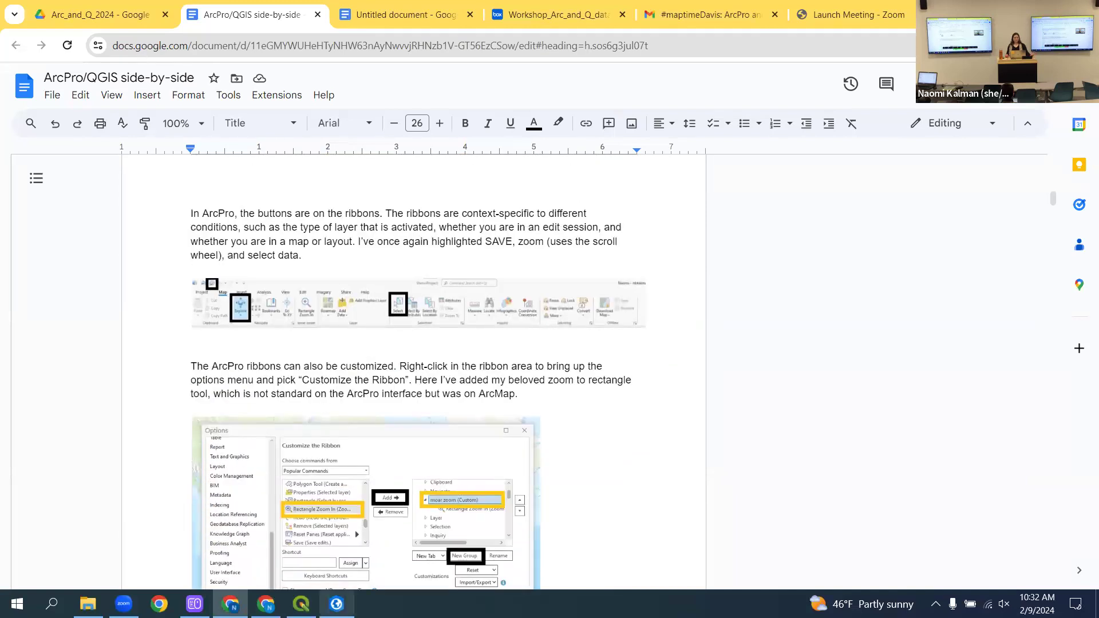
# - Show the Map ribbon in ArcGIS Pro, and return to QGIS to activate the Zoom In tool and pan the canvas
pyautogui.click(337, 604)
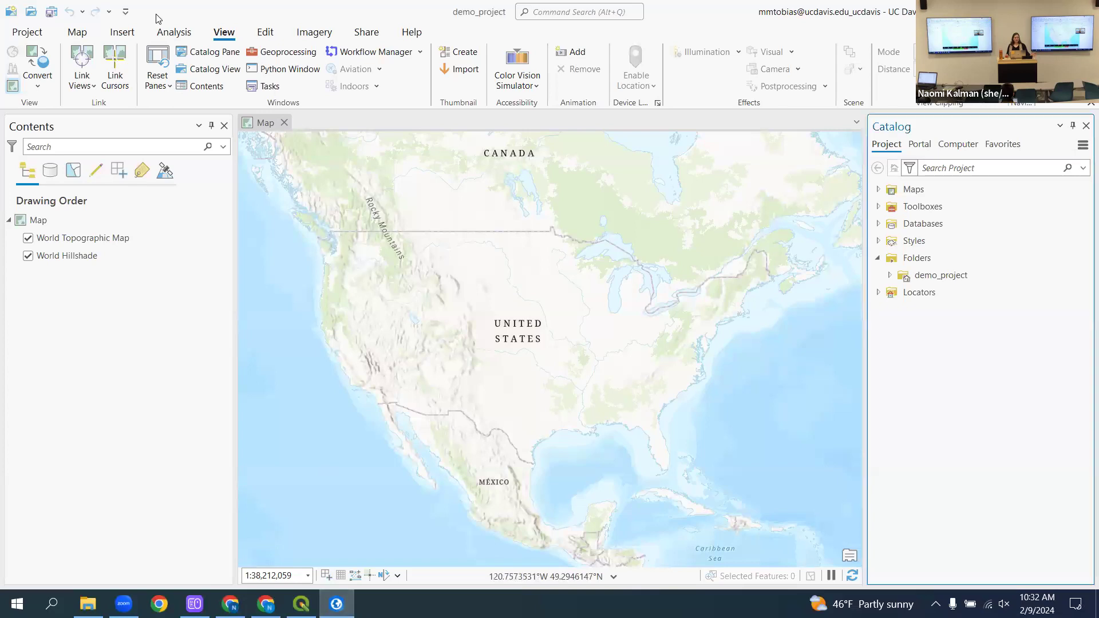
pyautogui.click(78, 32)
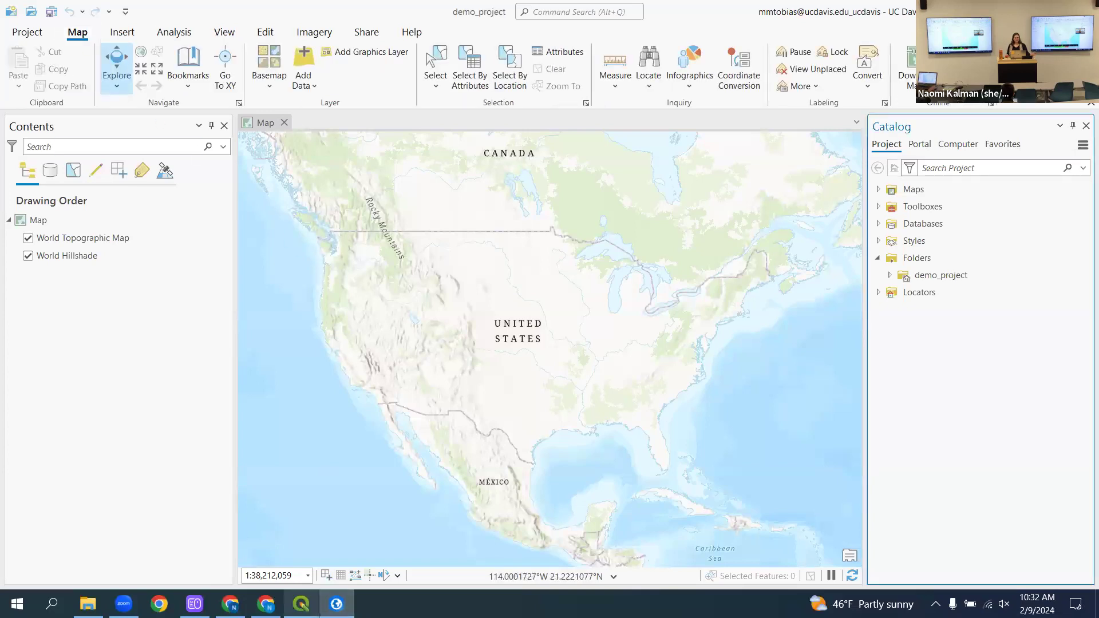
pyautogui.click(301, 604)
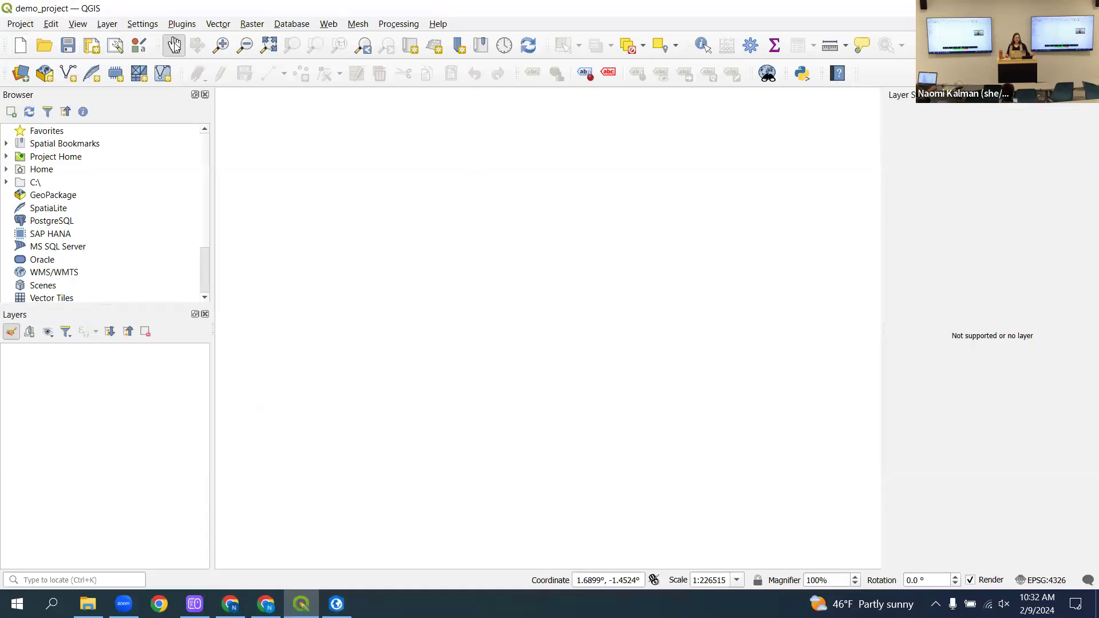
pyautogui.click(222, 45)
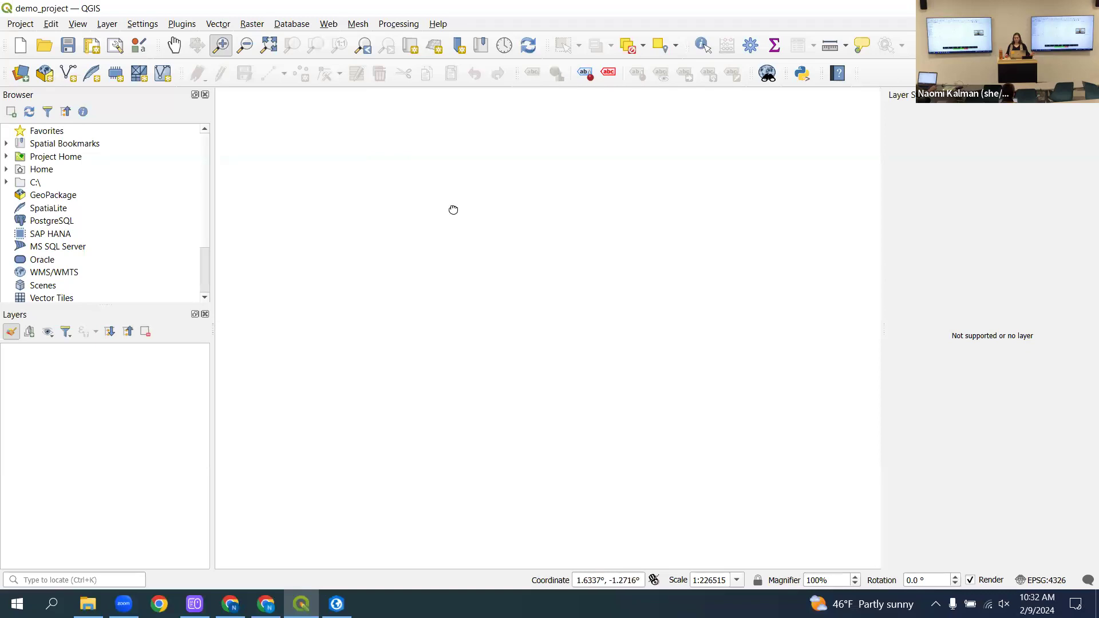
pyautogui.moveTo(453, 210); pyautogui.dragTo(448, 243)
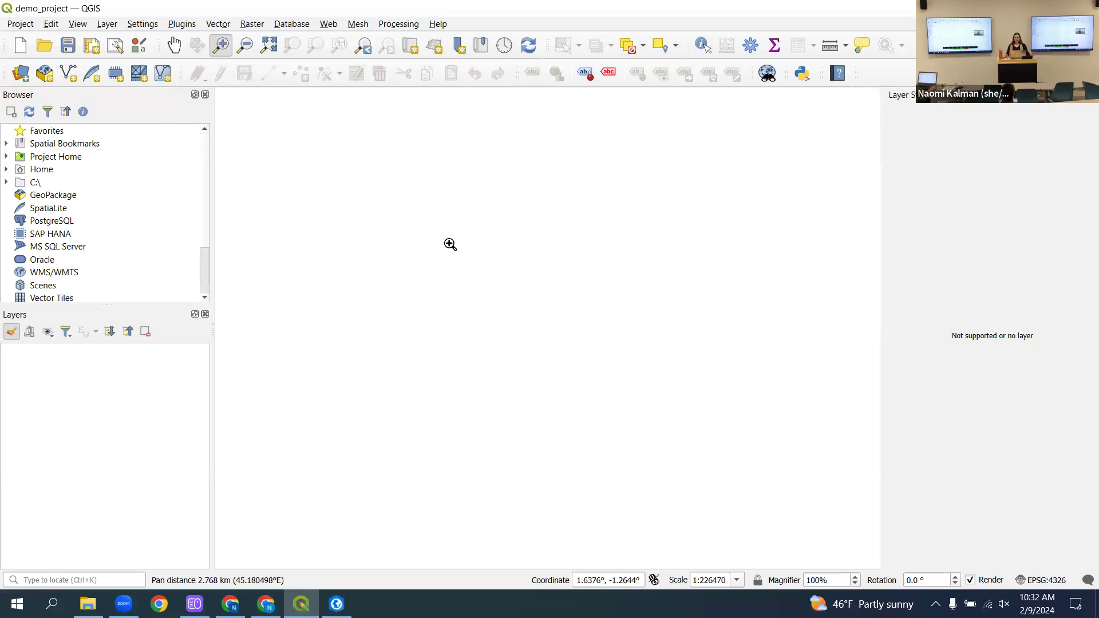
# - Switch to ArcGIS Pro and use the Explore tool to pan the map, zoom out to the Americas and zoom back into the United States
pyautogui.click(336, 604)
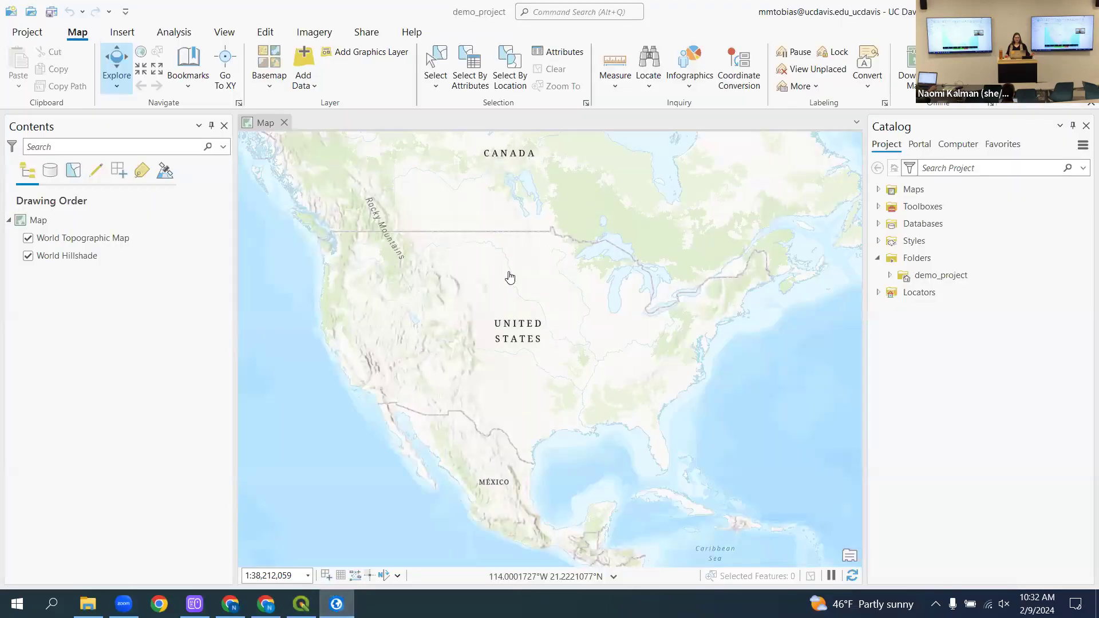
pyautogui.moveTo(510, 274); pyautogui.dragTo(534, 273)
pyautogui.scroll(-3, 533, 270)
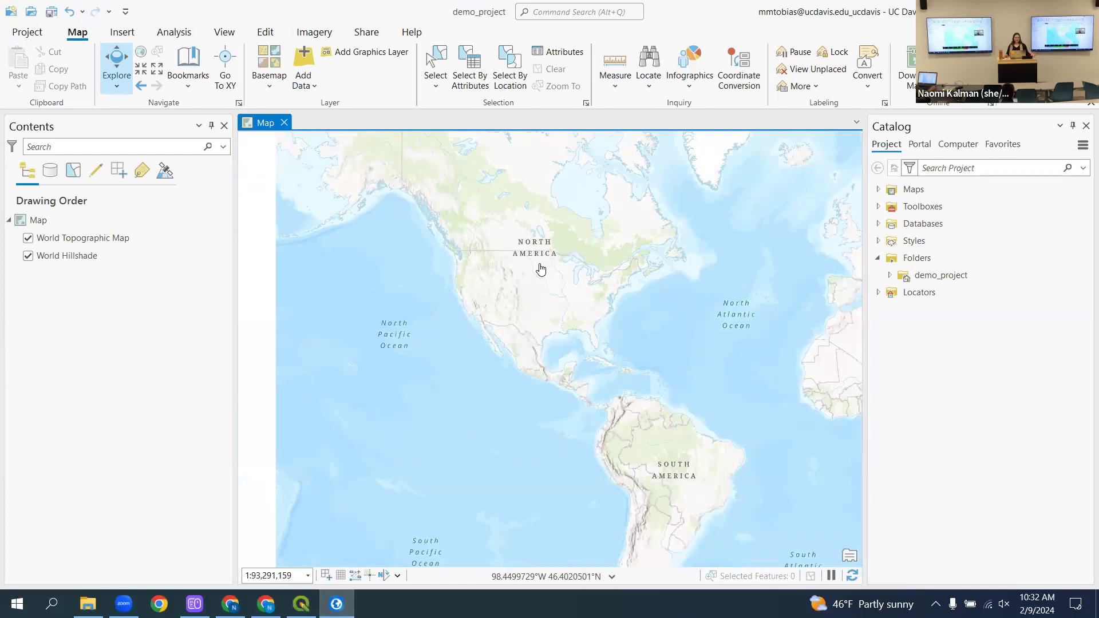
pyautogui.scroll(4, 541, 269)
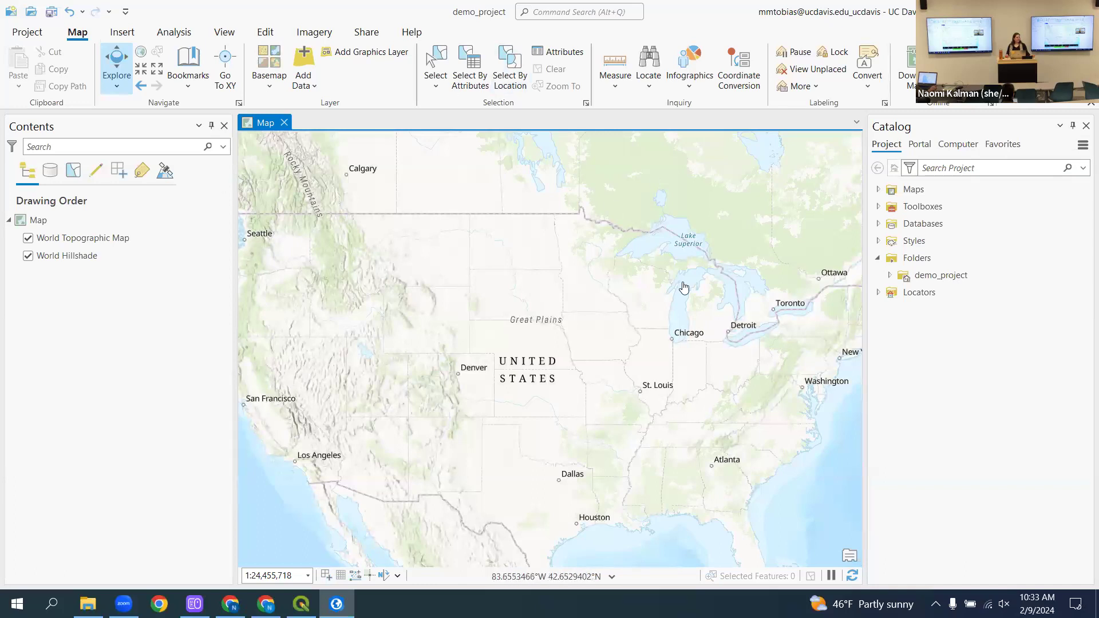
# - Open the Navigation options in ArcGIS Pro, and switch to the ArcPro/QGIS side-by-side document to read the Customize the Ribbon instructions
pyautogui.click(238, 104)
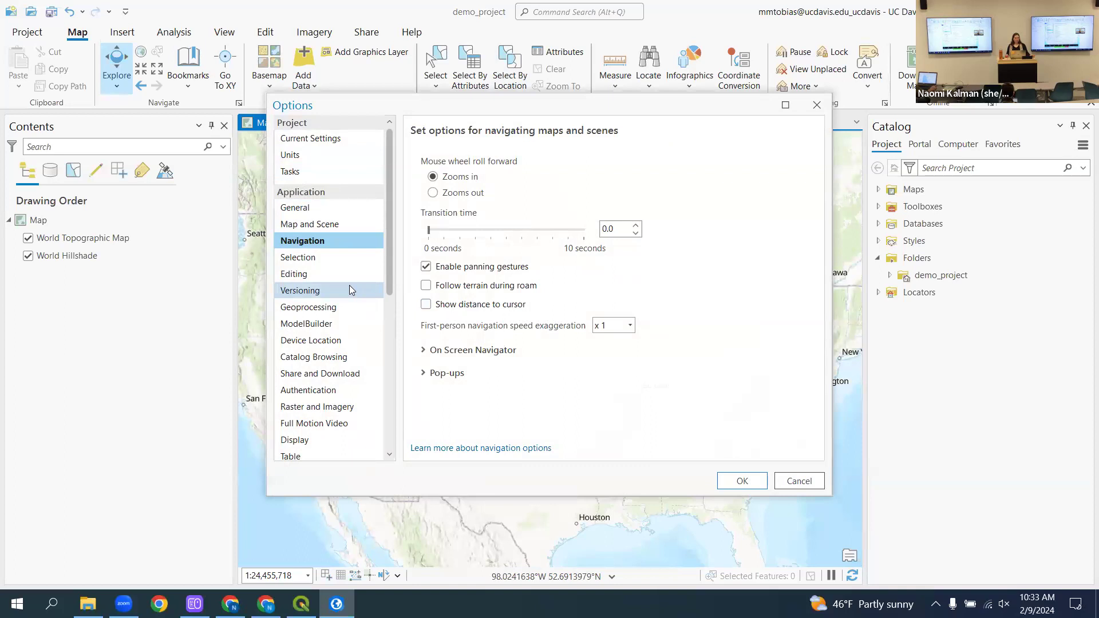
pyautogui.scroll(-3, 350, 290)
pyautogui.click(231, 604)
pyautogui.scroll(-1, 389, 352)
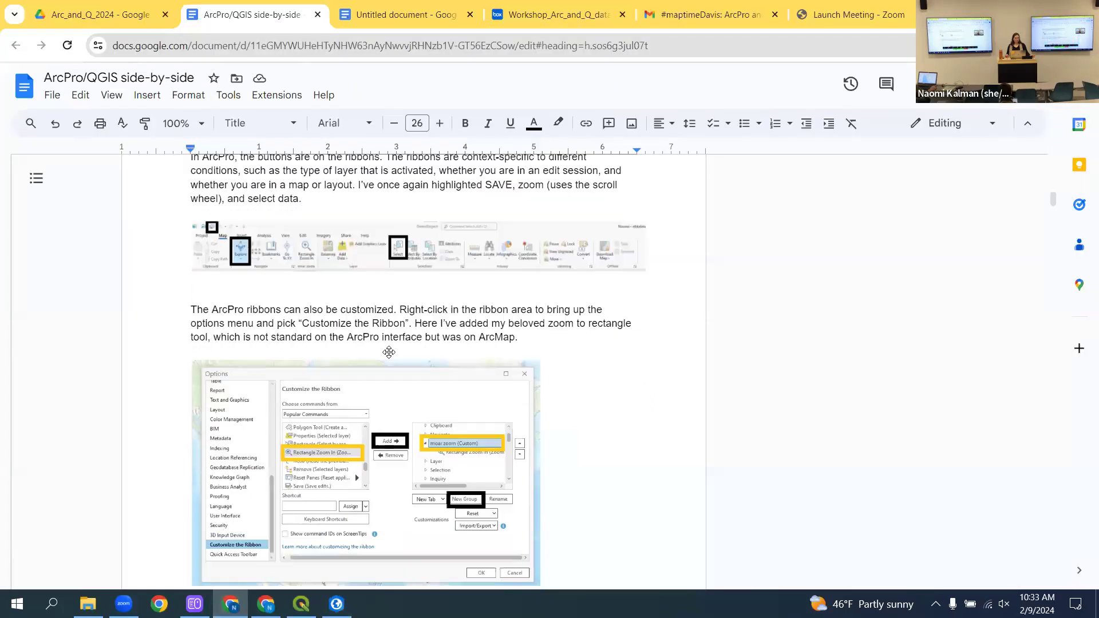
pyautogui.scroll(-2, 389, 352)
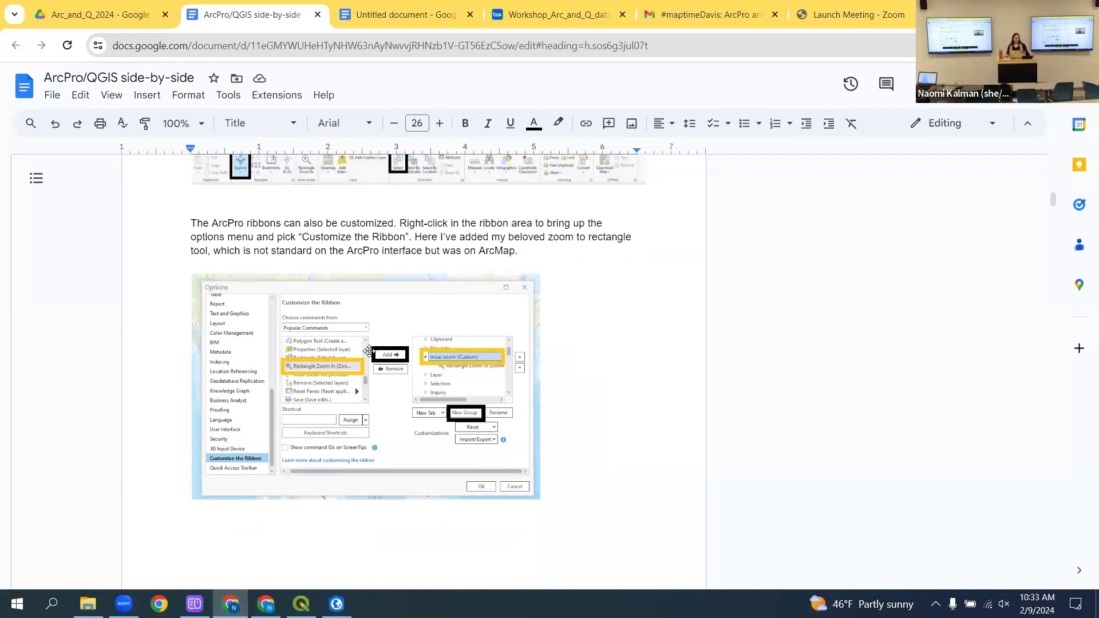
pyautogui.scroll(-1, 369, 352)
# - Return to ArcGIS Pro, show the Customize the Ribbon page of the options, and close the options without applying anything
pyautogui.click(337, 604)
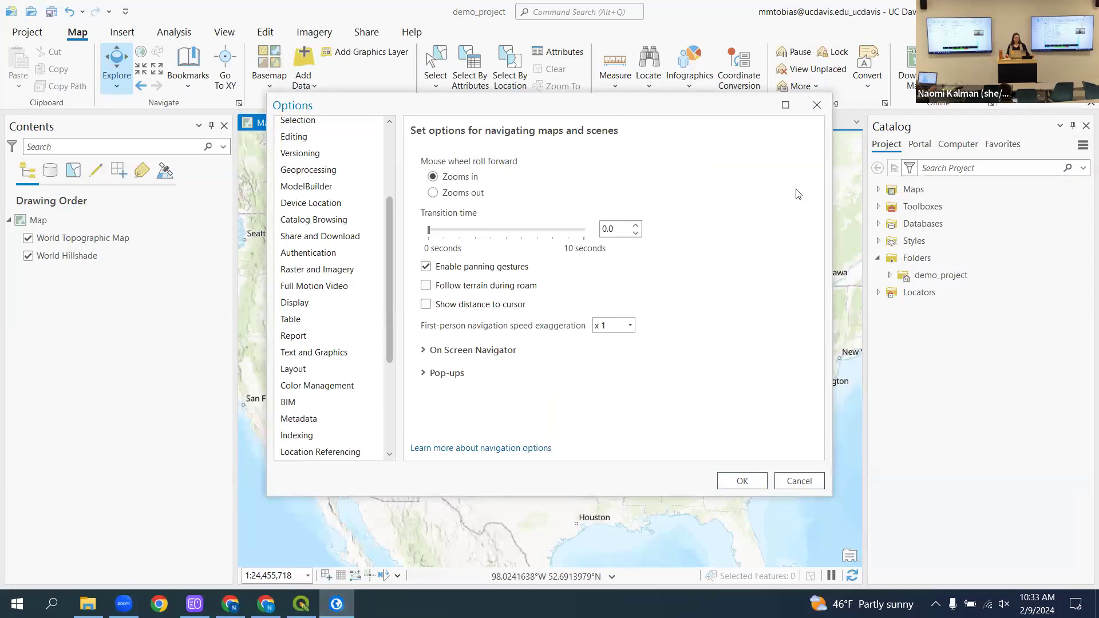
pyautogui.click(800, 482)
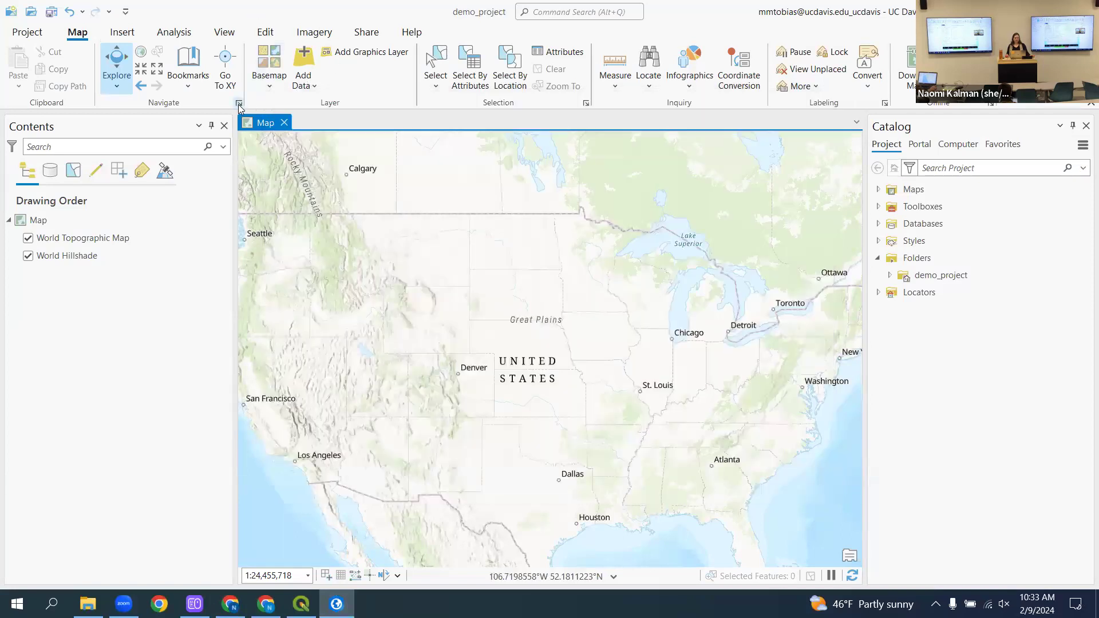
pyautogui.click(240, 104)
pyautogui.click(239, 104)
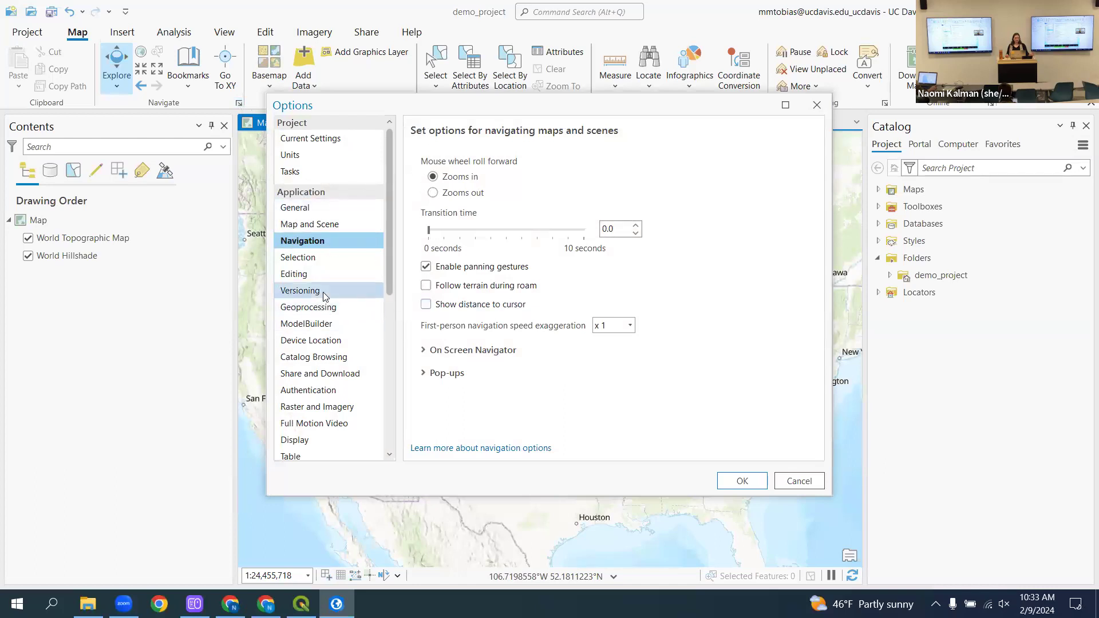
pyautogui.scroll(-1, 323, 293)
pyautogui.scroll(-5, 322, 293)
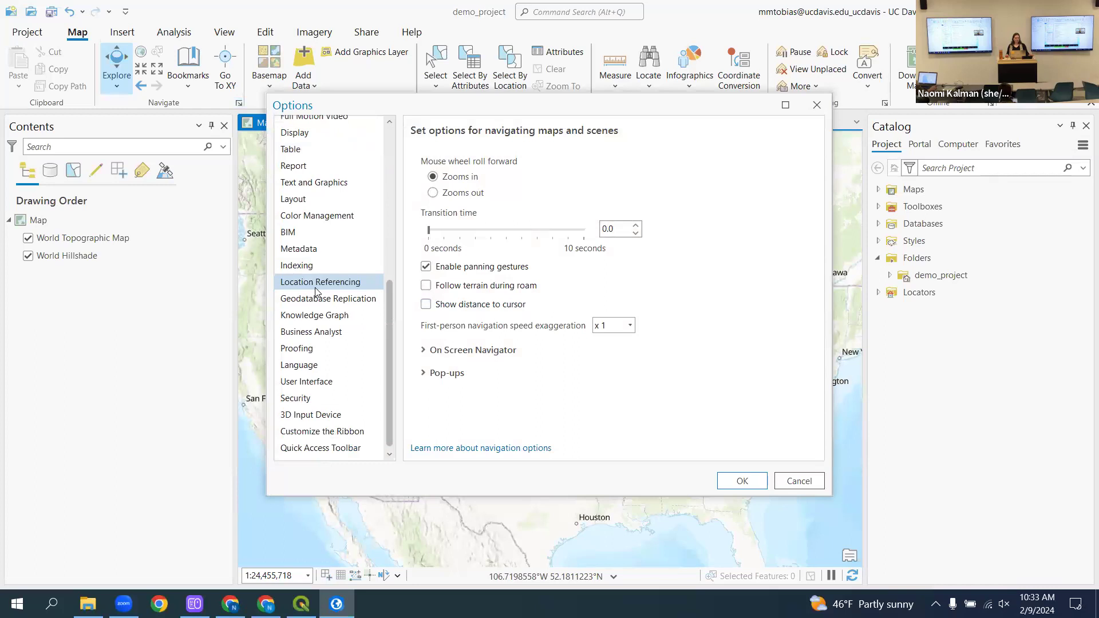
pyautogui.click(320, 432)
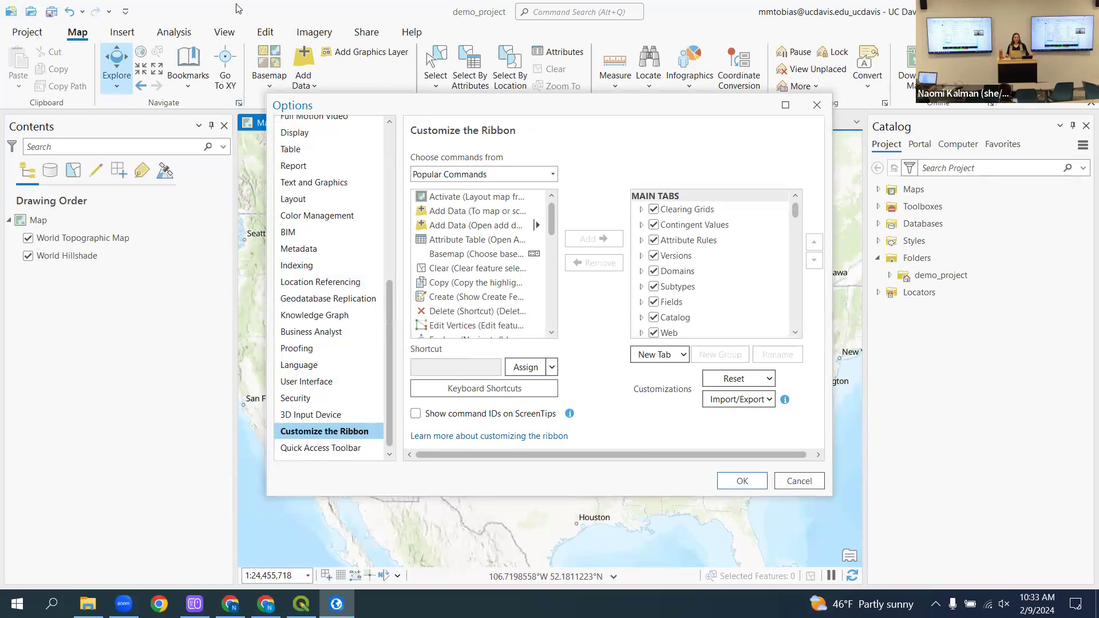
pyautogui.click(821, 486)
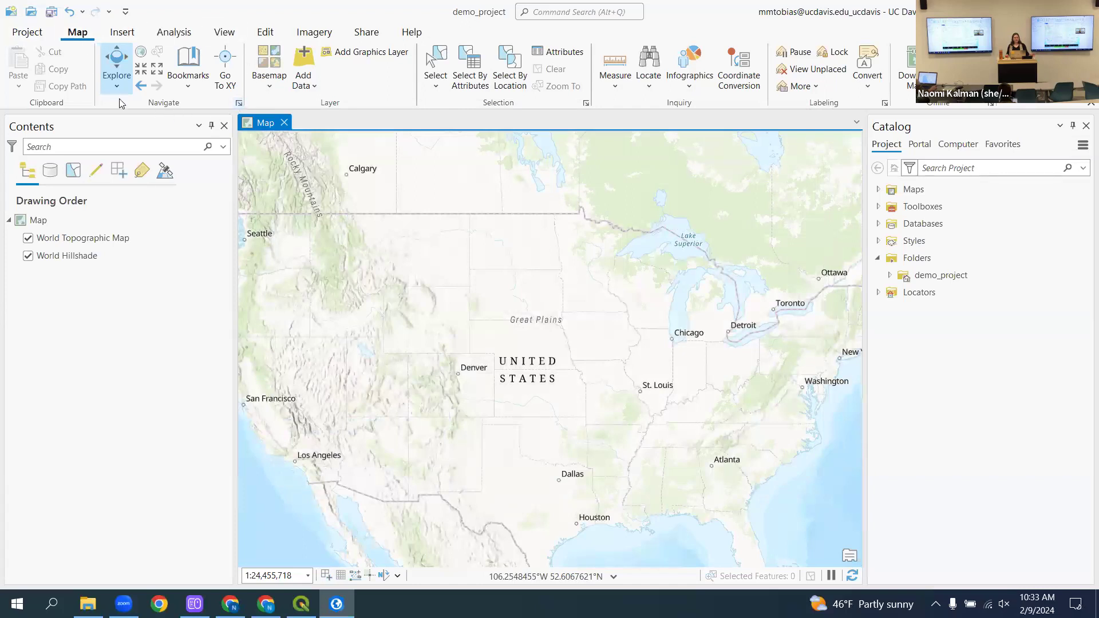
# - Reopen the Customize the Ribbon options page and compare it with the example screenshot in the Google Docs document
pyautogui.click(239, 104)
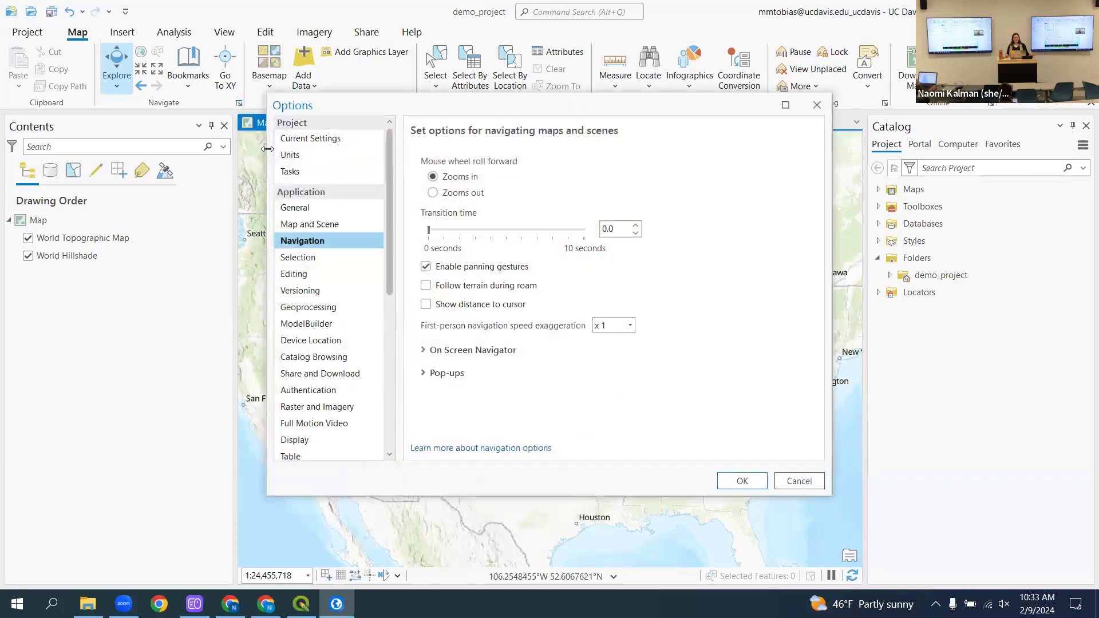
pyautogui.scroll(-6, 341, 325)
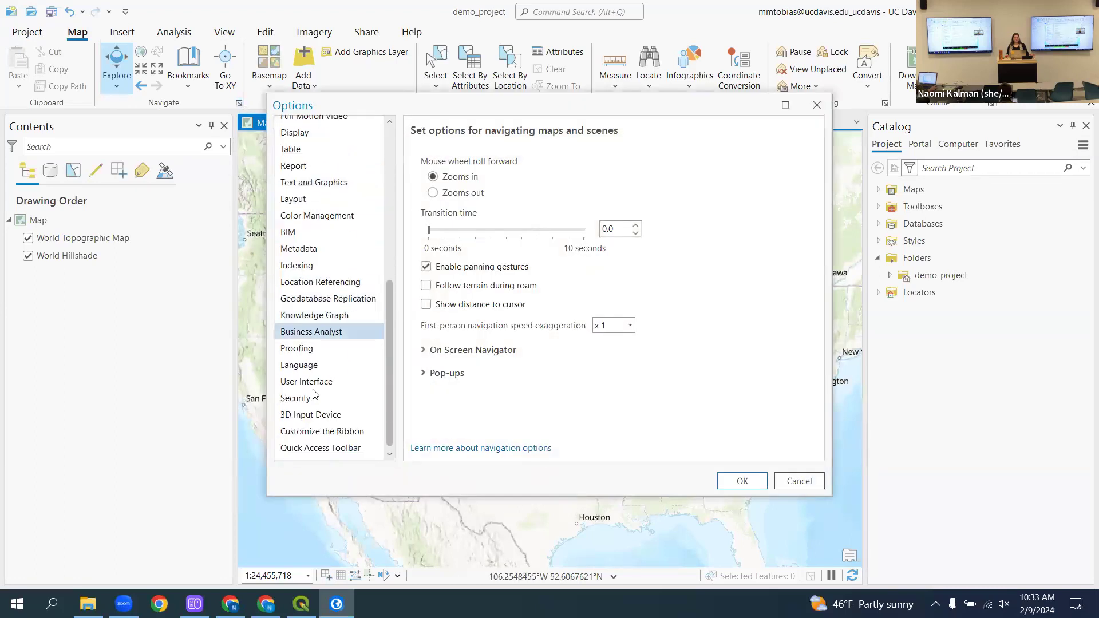
pyautogui.click(306, 433)
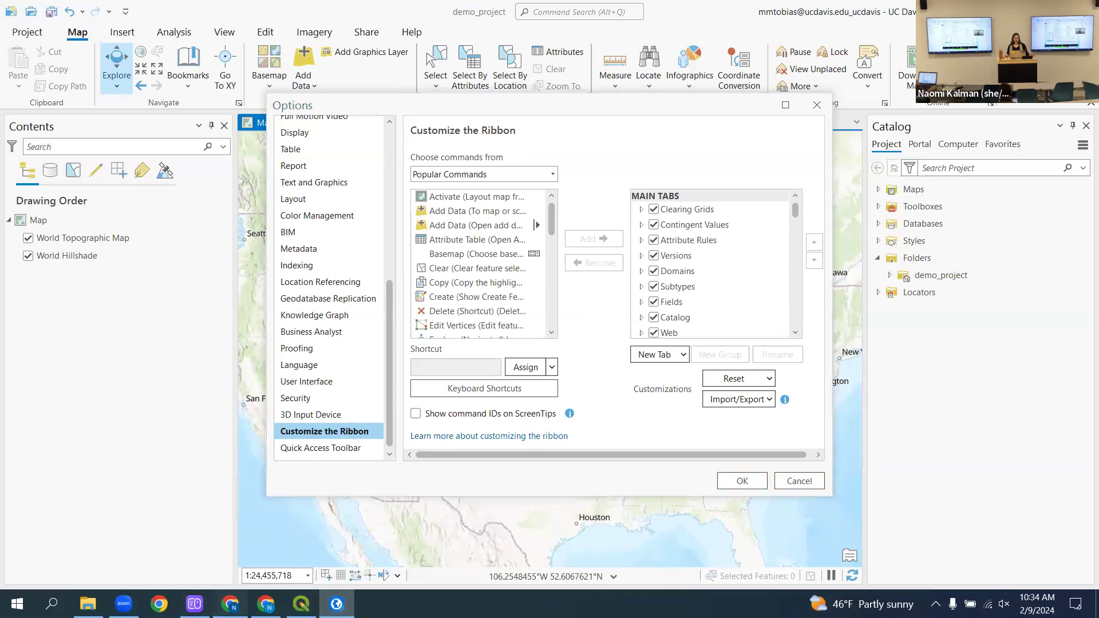
pyautogui.click(230, 604)
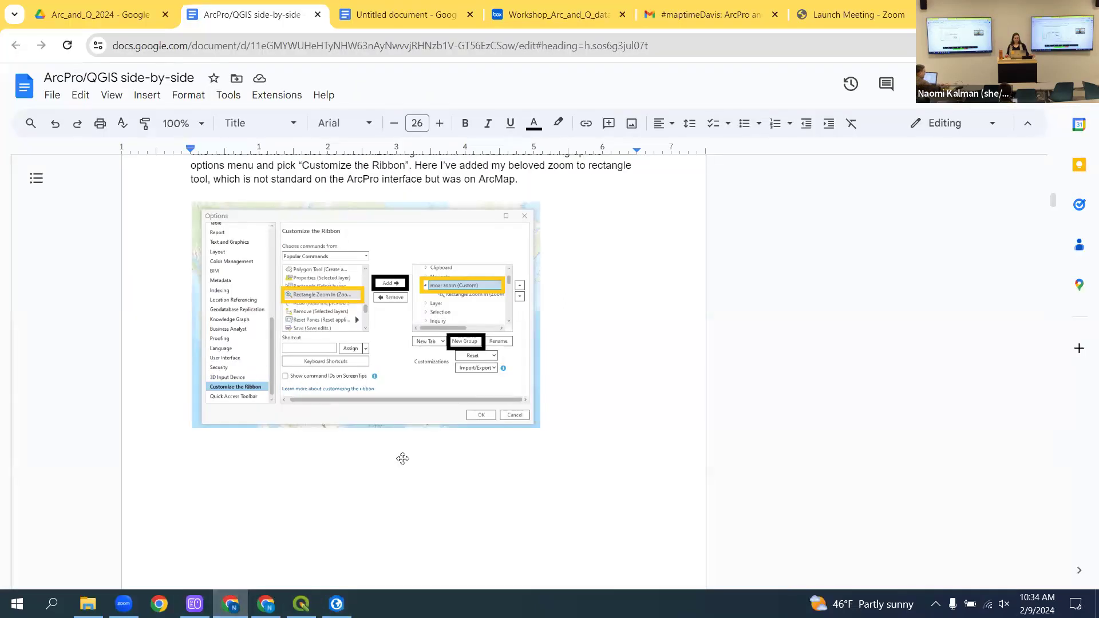
pyautogui.click(336, 604)
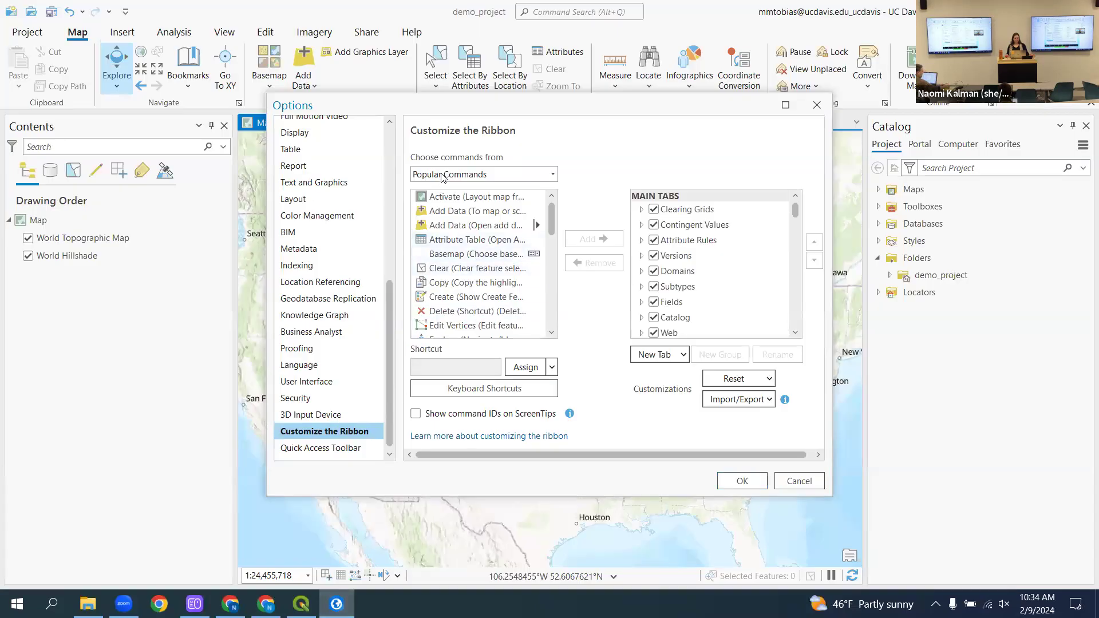
# - Select the Rectangle Zoom In command among the Popular Commands
pyautogui.scroll(-3, 453, 269)
pyautogui.scroll(-3, 453, 268)
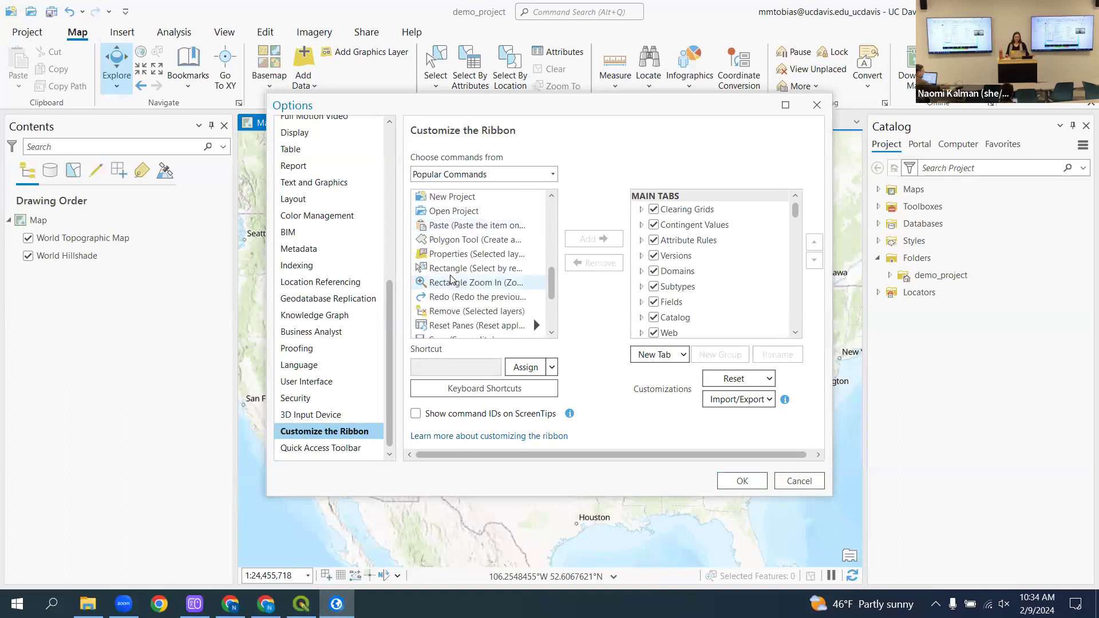
pyautogui.click(483, 296)
pyautogui.click(488, 284)
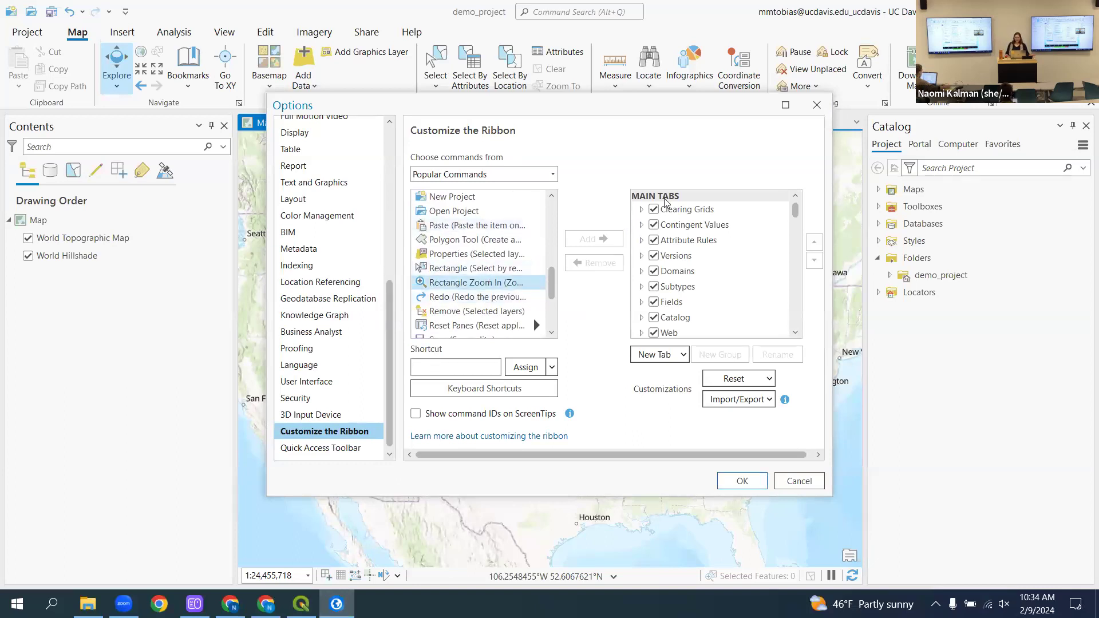
# - Check the ribbon's main tabs and the choices for creating a new tab, and recheck the example in the Google Docs document
pyautogui.scroll(-1, 705, 301)
pyautogui.scroll(-3, 702, 312)
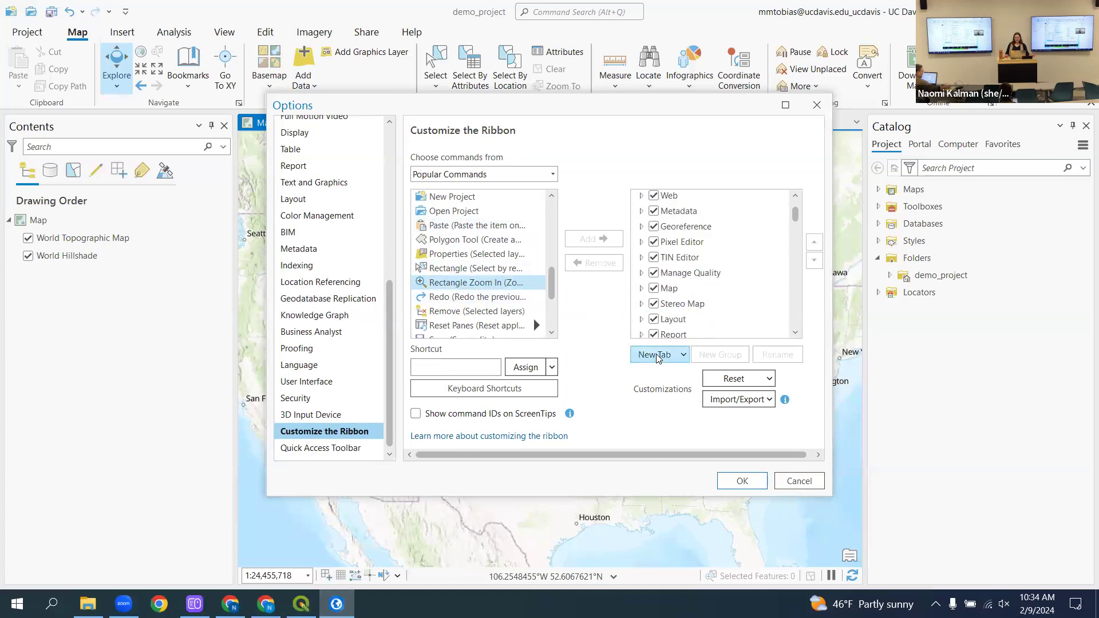
pyautogui.scroll(-2, 712, 337)
pyautogui.click(681, 356)
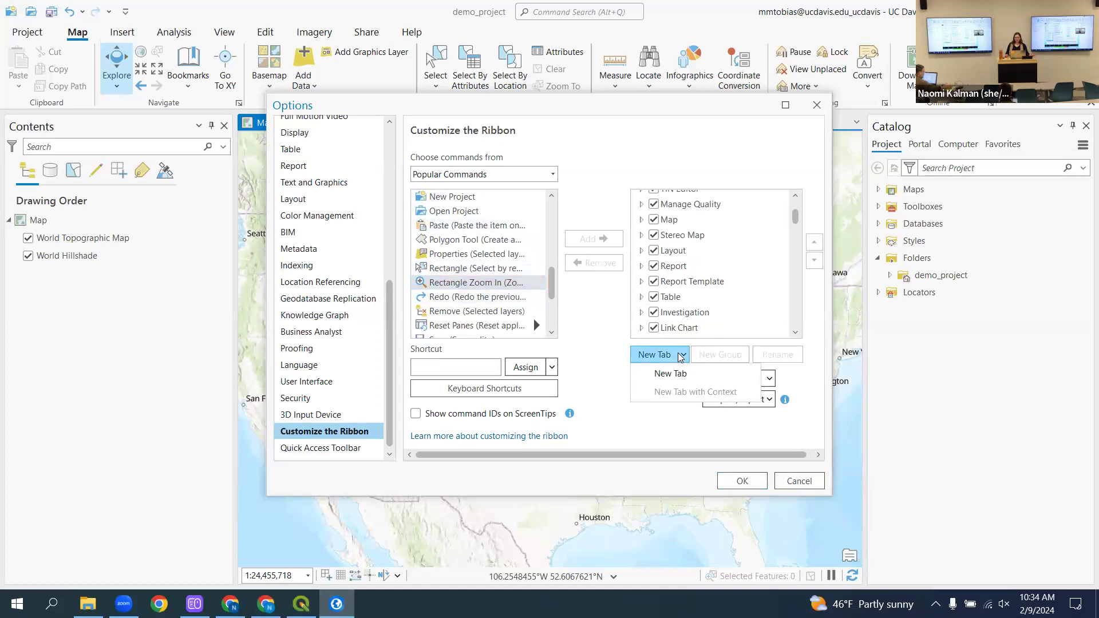
pyautogui.click(601, 360)
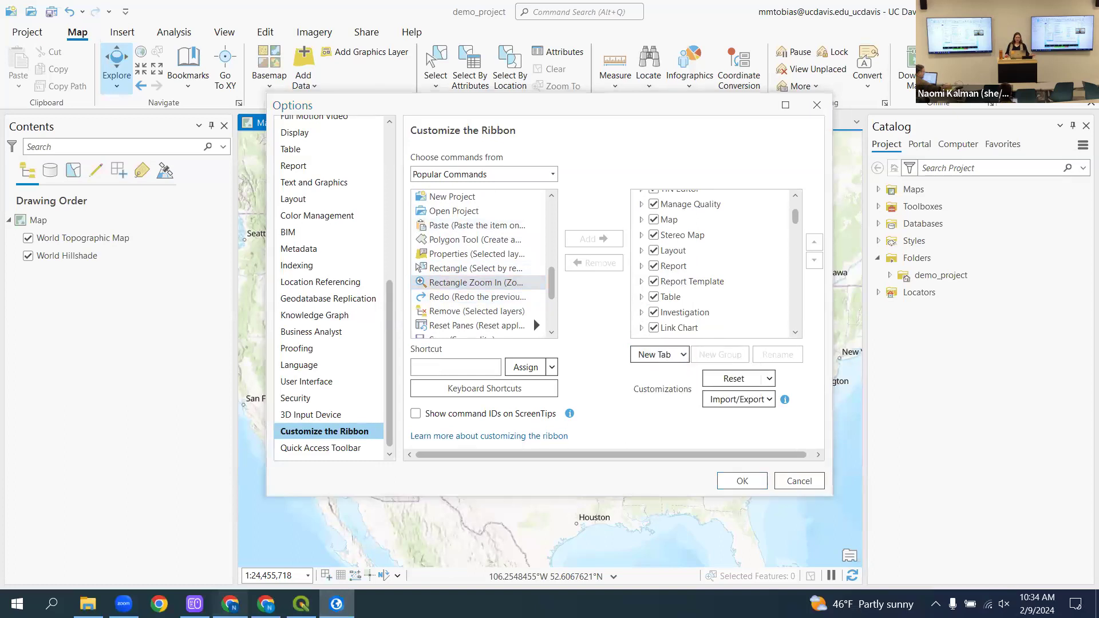
pyautogui.click(231, 601)
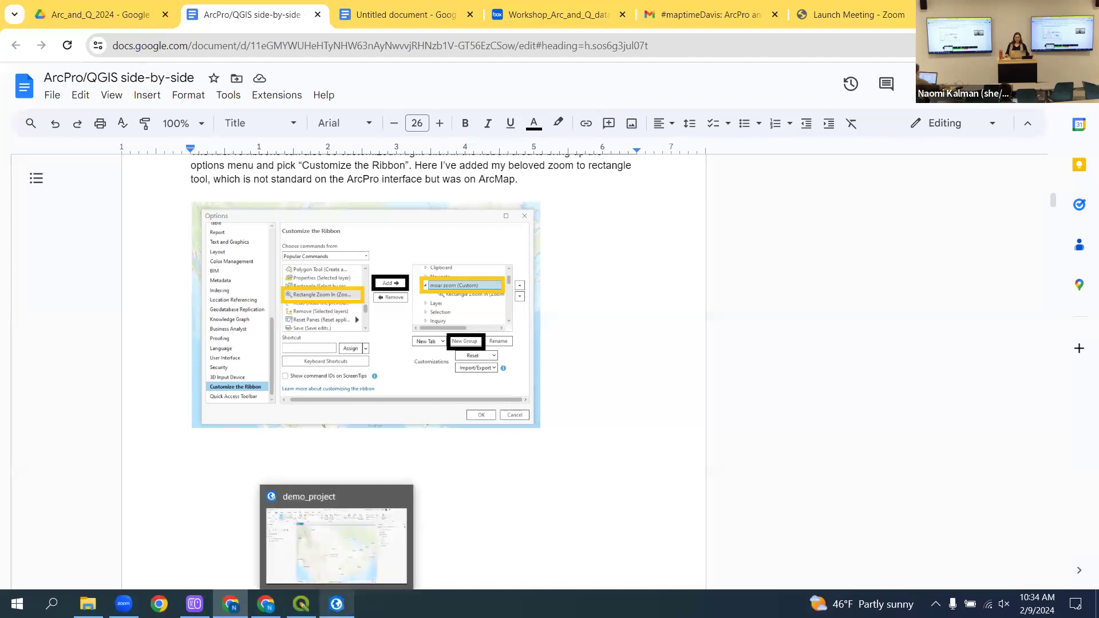
pyautogui.hotkey('alt', 'Tab')
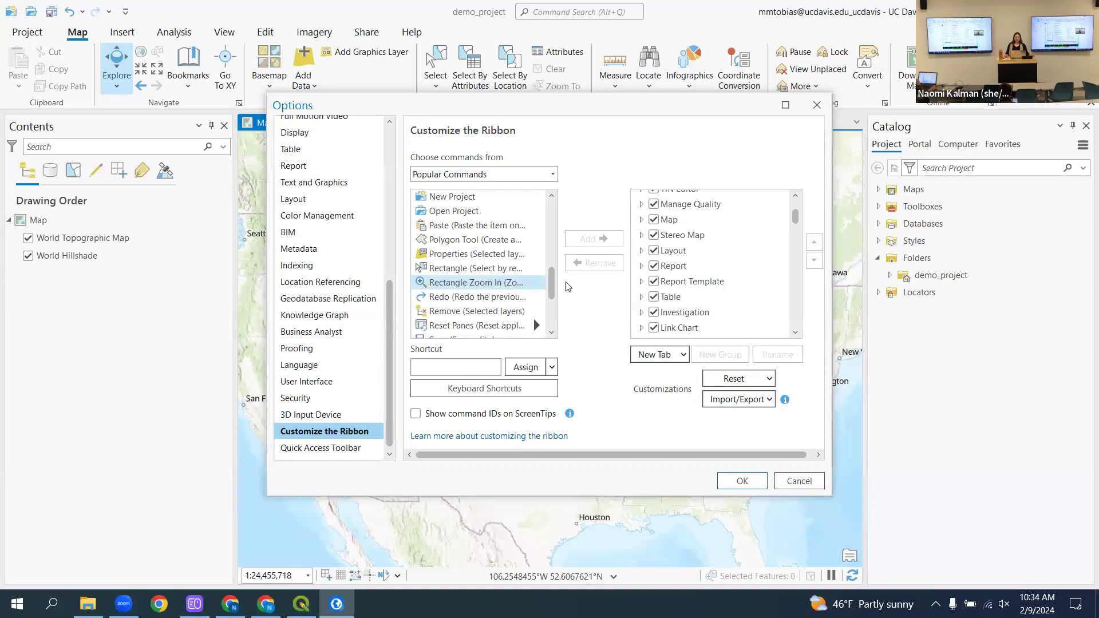
# - Look through the complete list of ribbon tabs for the Map tab that should receive the command
pyautogui.scroll(-2, 689, 286)
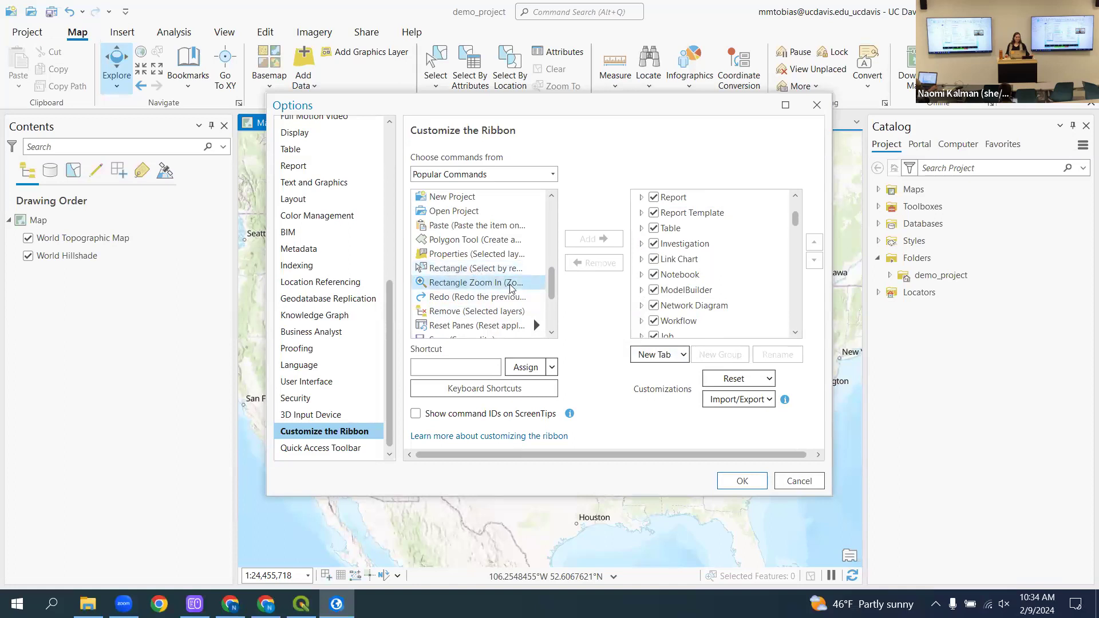
pyautogui.click(695, 289)
pyautogui.scroll(-1, 699, 278)
pyautogui.click(700, 276)
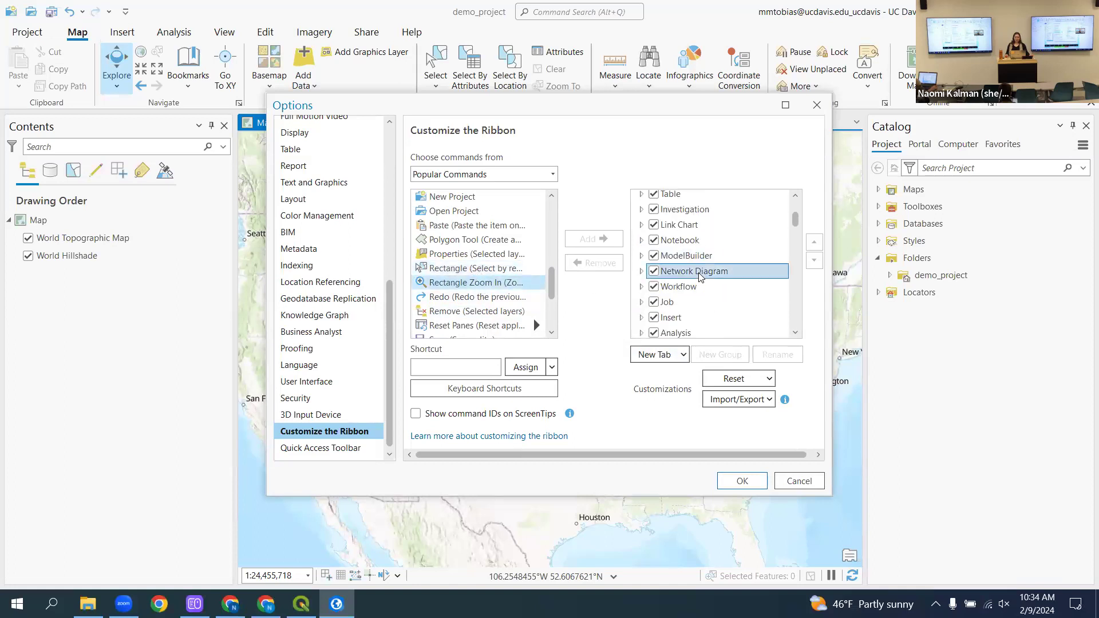
pyautogui.scroll(-1, 699, 279)
pyautogui.scroll(-2, 697, 282)
pyautogui.scroll(-2, 698, 287)
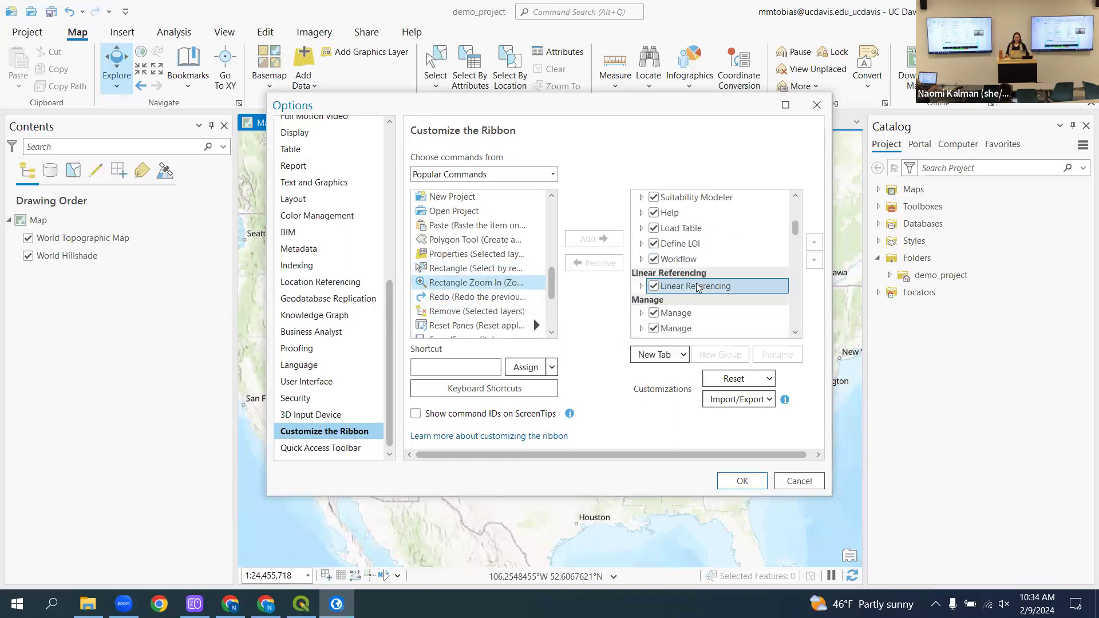
pyautogui.scroll(-10, 698, 287)
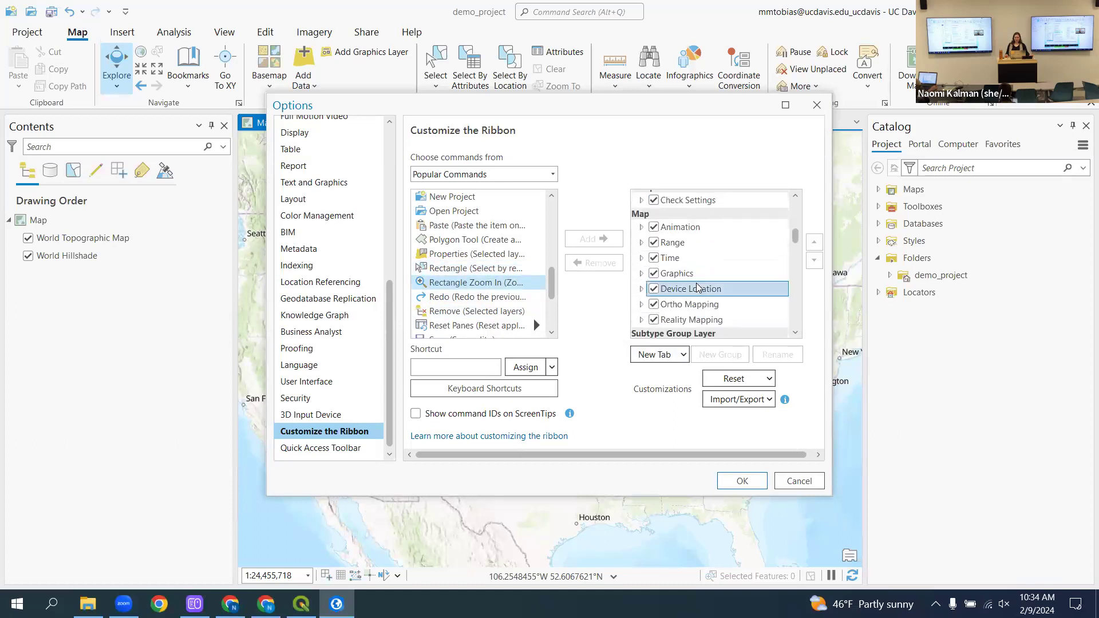
pyautogui.scroll(-2, 698, 286)
pyautogui.scroll(10, 698, 280)
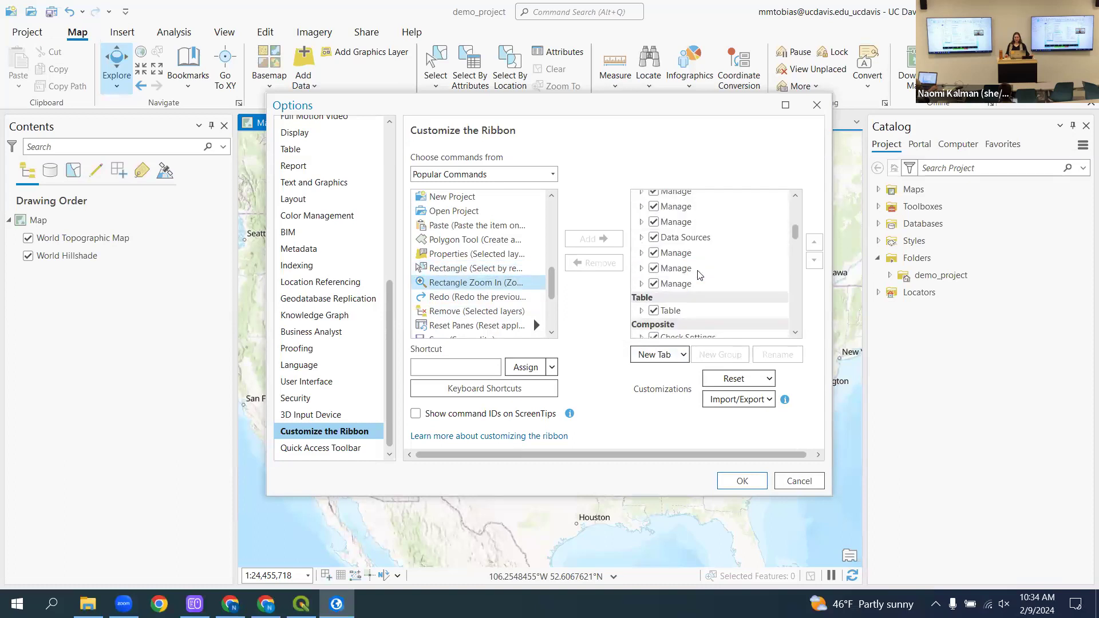
pyautogui.scroll(5, 698, 273)
pyautogui.scroll(5, 698, 269)
pyautogui.scroll(10, 698, 271)
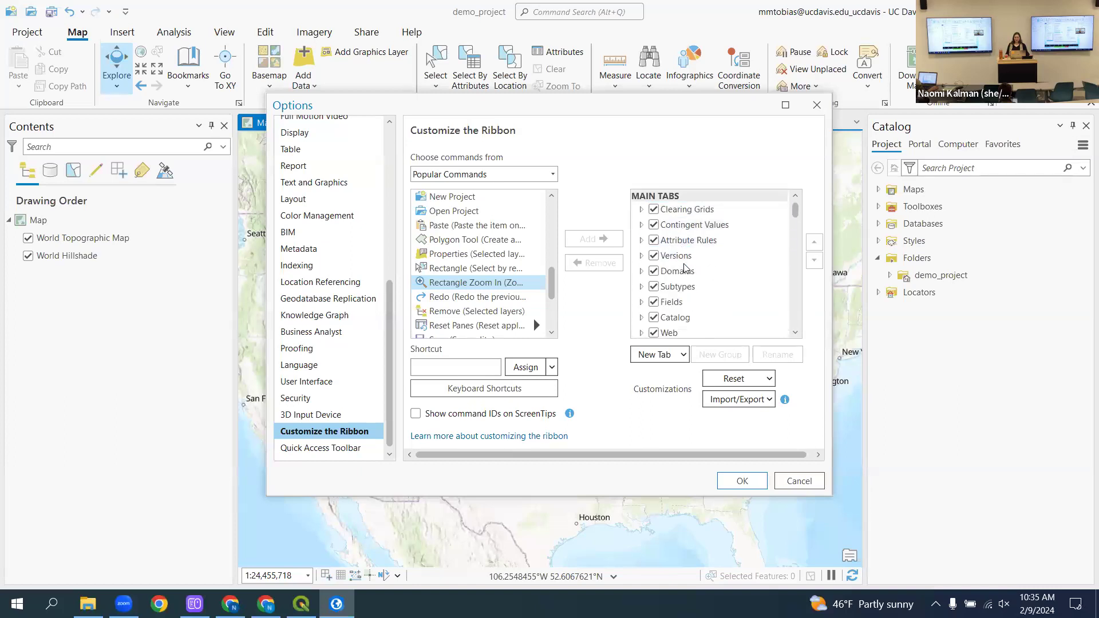
# - Select the Map tab among the main ribbon tabs and expand it to show its groups
pyautogui.scroll(-2, 685, 306)
pyautogui.scroll(-2, 685, 310)
pyautogui.scroll(5, 685, 308)
pyautogui.scroll(-3, 686, 305)
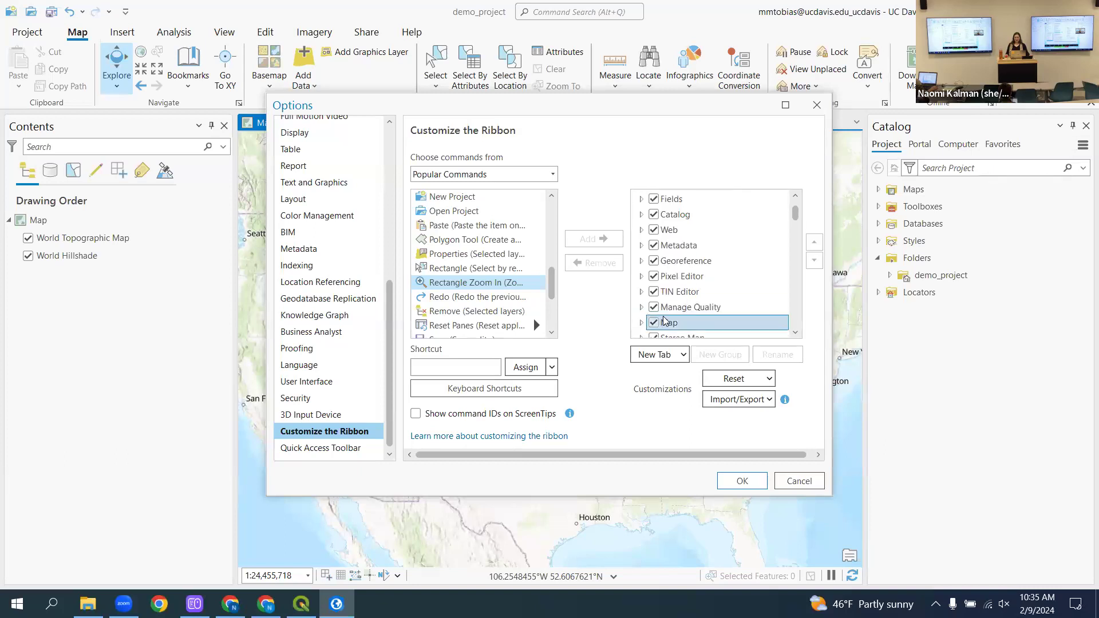
pyautogui.click(664, 322)
pyautogui.scroll(-2, 698, 292)
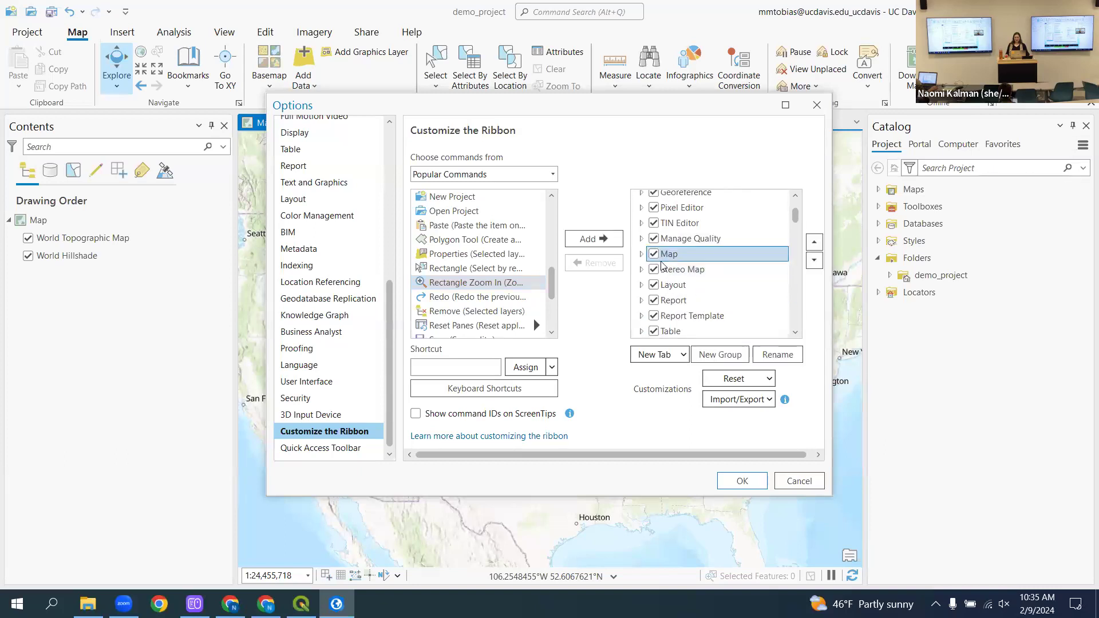
pyautogui.click(642, 254)
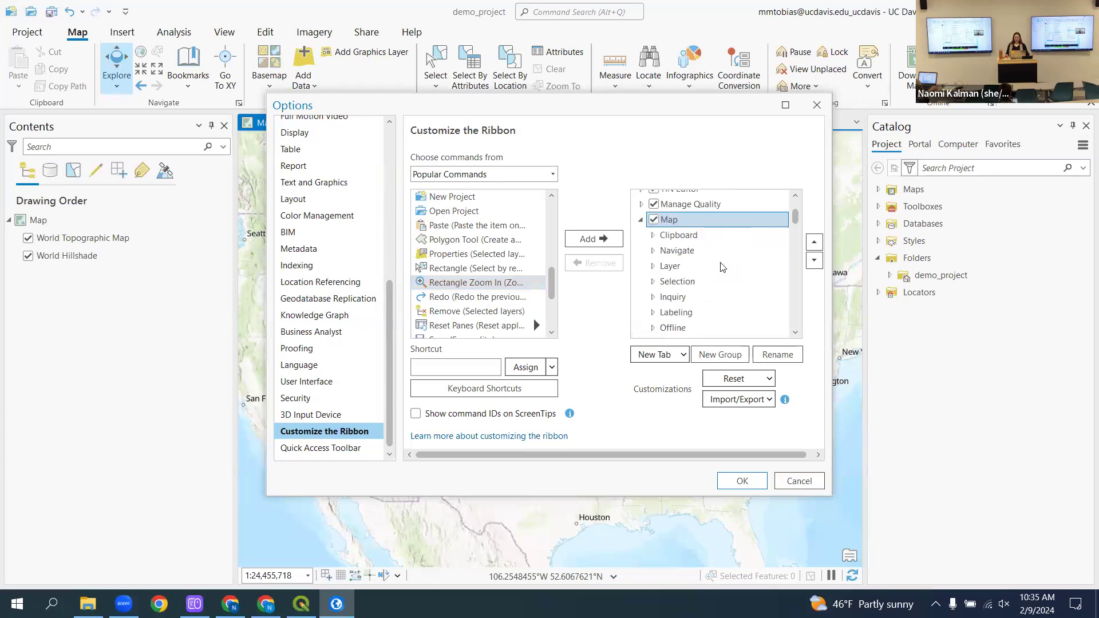
# - Expand the Map tab's Navigate group and try to add the Rectangle Zoom In command to it
pyautogui.click(653, 251)
pyautogui.scroll(-2, 689, 265)
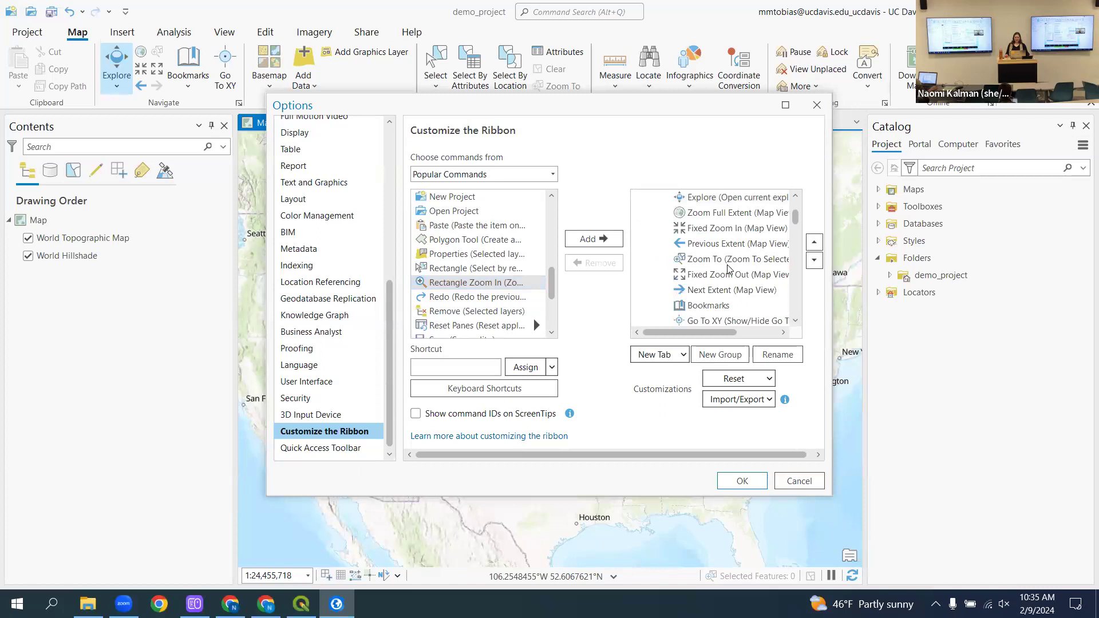
pyautogui.scroll(2, 684, 240)
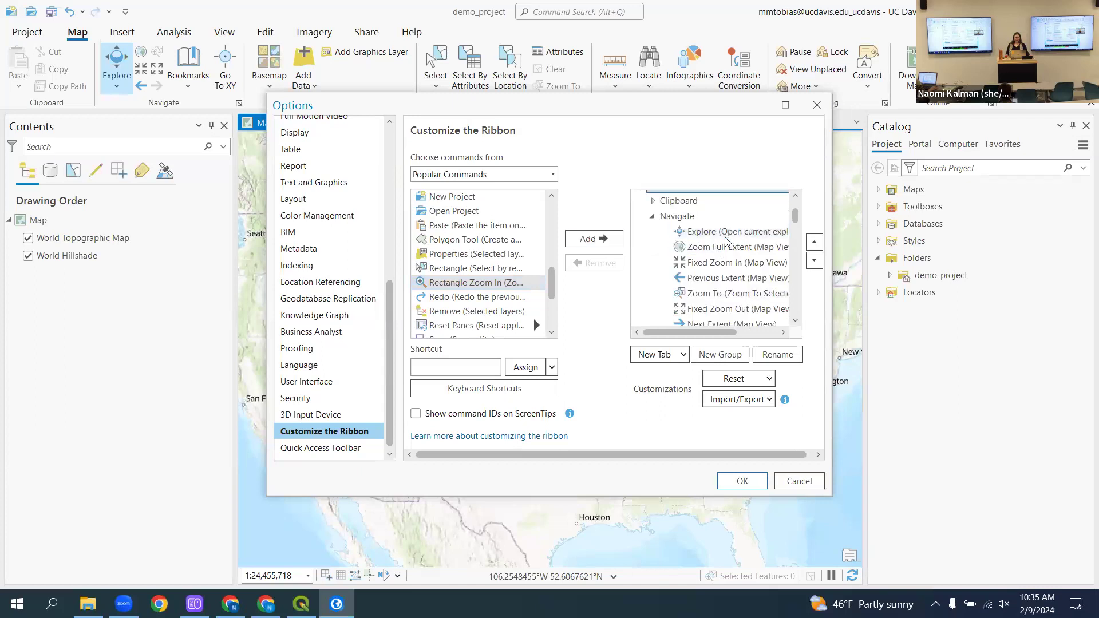
pyautogui.click(684, 222)
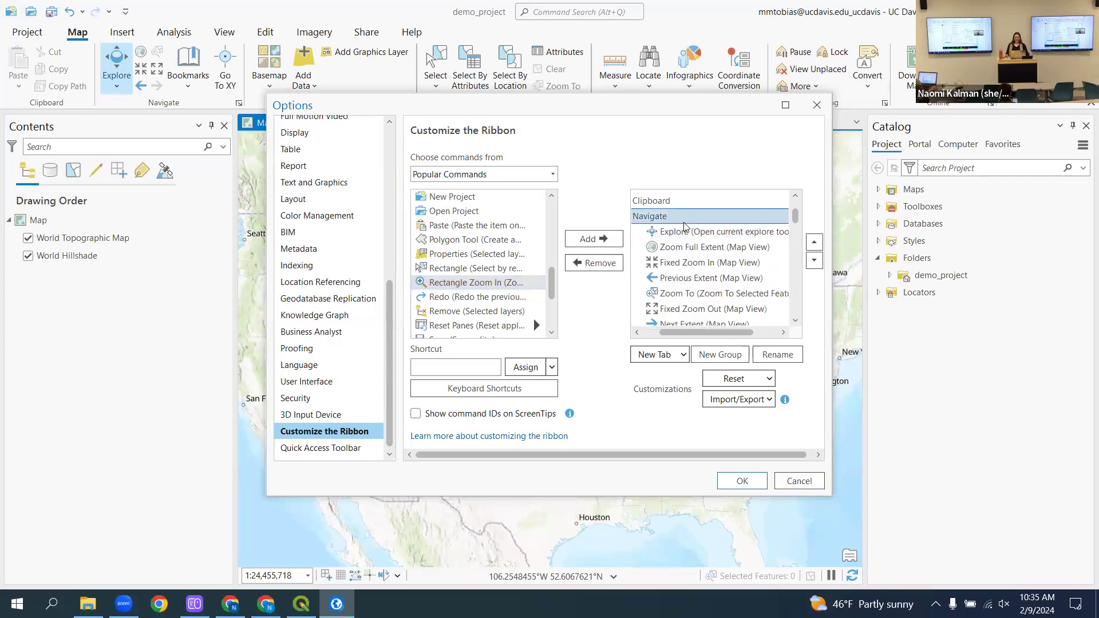
pyautogui.click(607, 237)
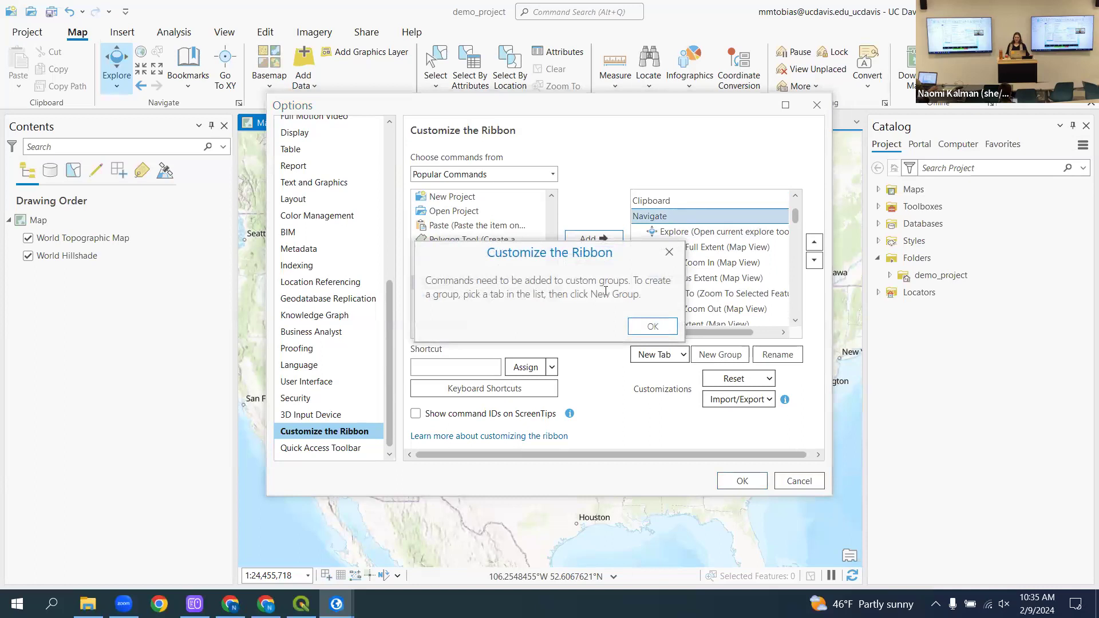
pyautogui.click(661, 325)
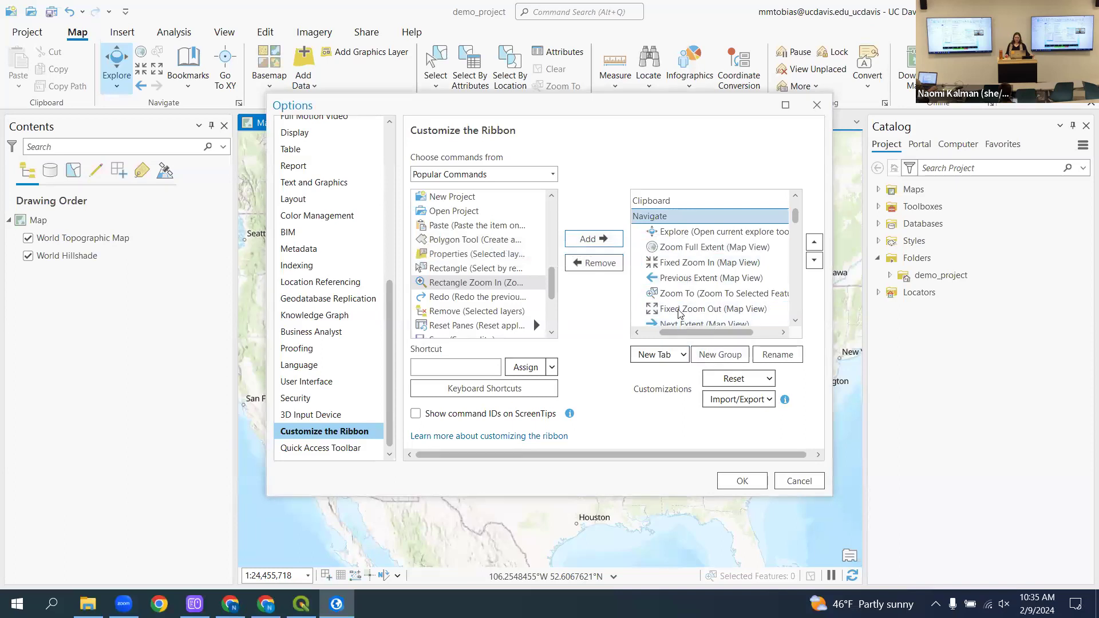
# - Create a new custom group after the Map tab's Navigate group, add Rectangle Zoom In to it, and apply the ribbon customization
pyautogui.click(720, 356)
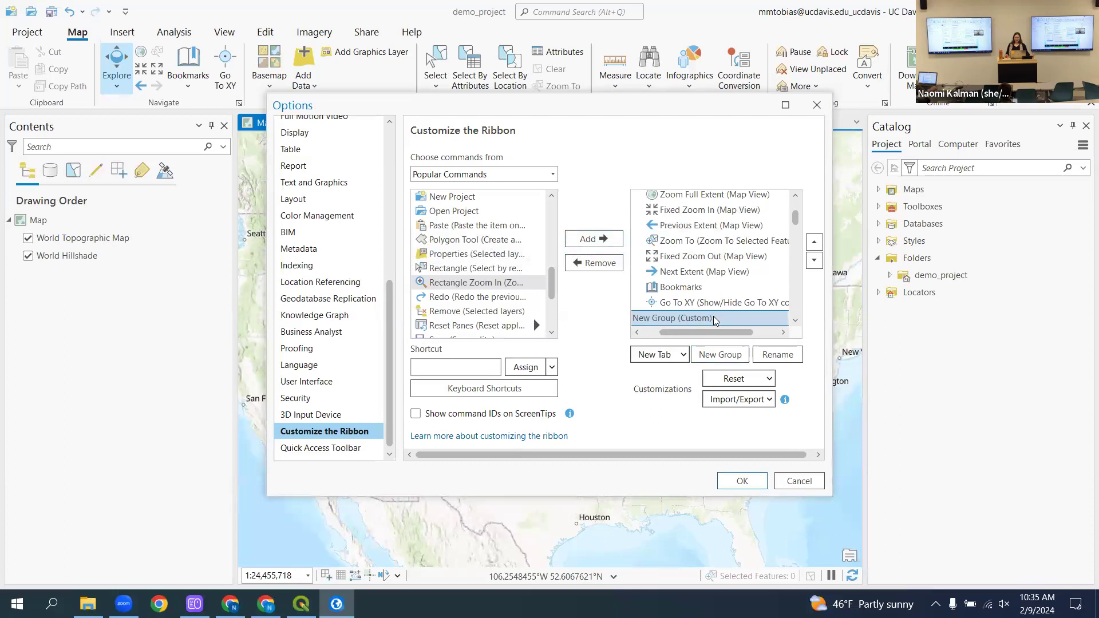
pyautogui.scroll(-1, 710, 324)
pyautogui.scroll(2, 682, 287)
pyautogui.click(682, 288)
pyautogui.scroll(2, 683, 291)
pyautogui.scroll(-2, 683, 291)
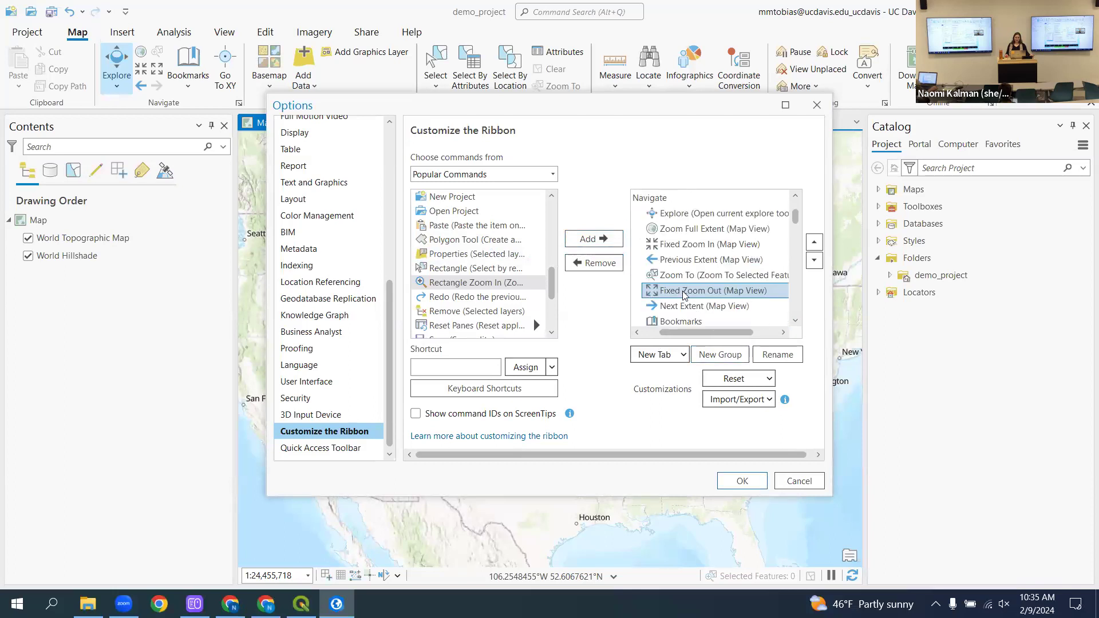
pyautogui.click(724, 353)
pyautogui.scroll(-2, 732, 300)
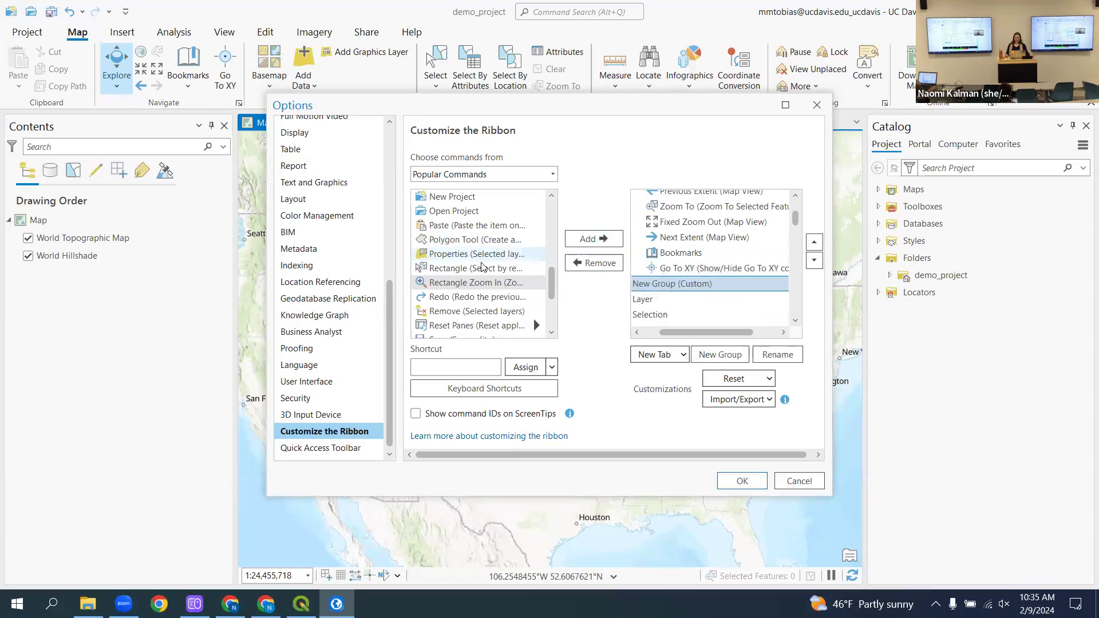
pyautogui.click(592, 238)
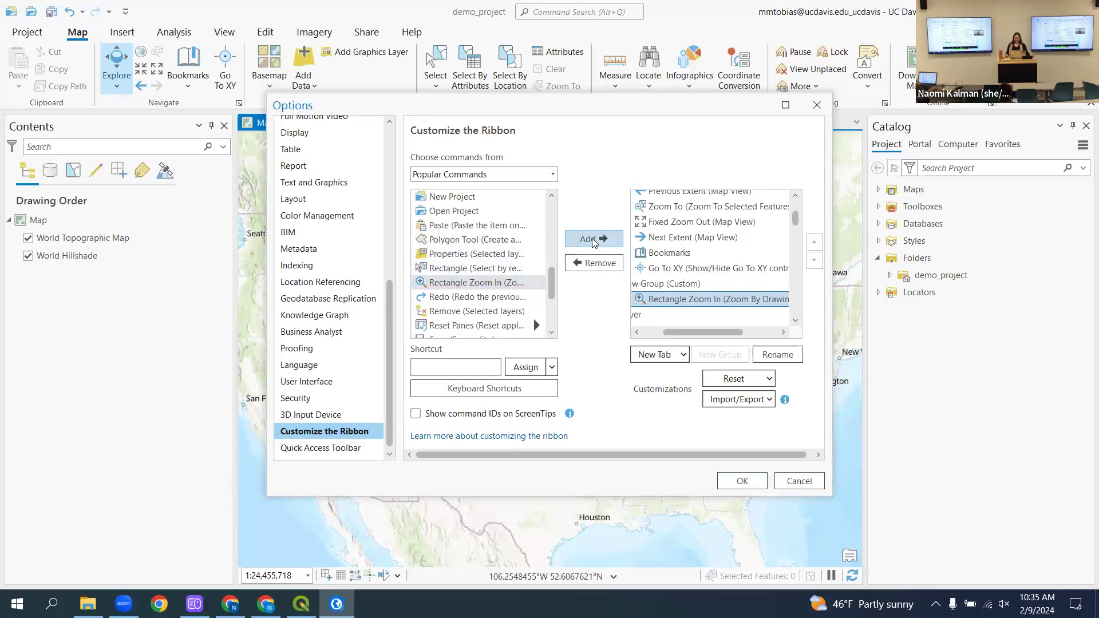
pyautogui.click(749, 484)
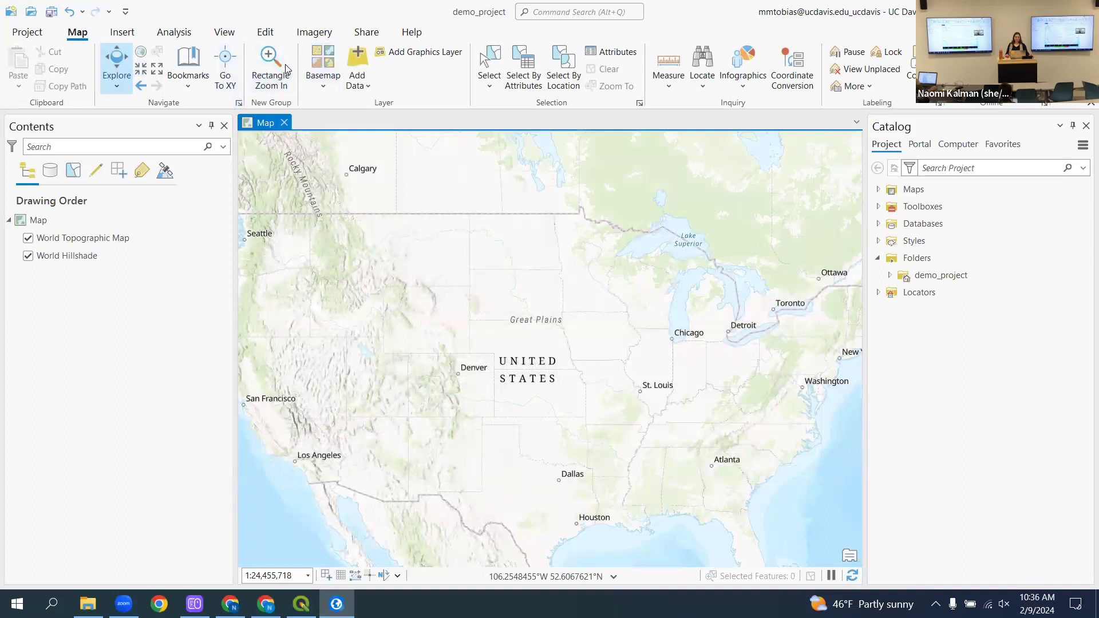
# - Zoom the map in to northern California and Nevada with the newly added Rectangle Zoom In tool
pyautogui.click(274, 79)
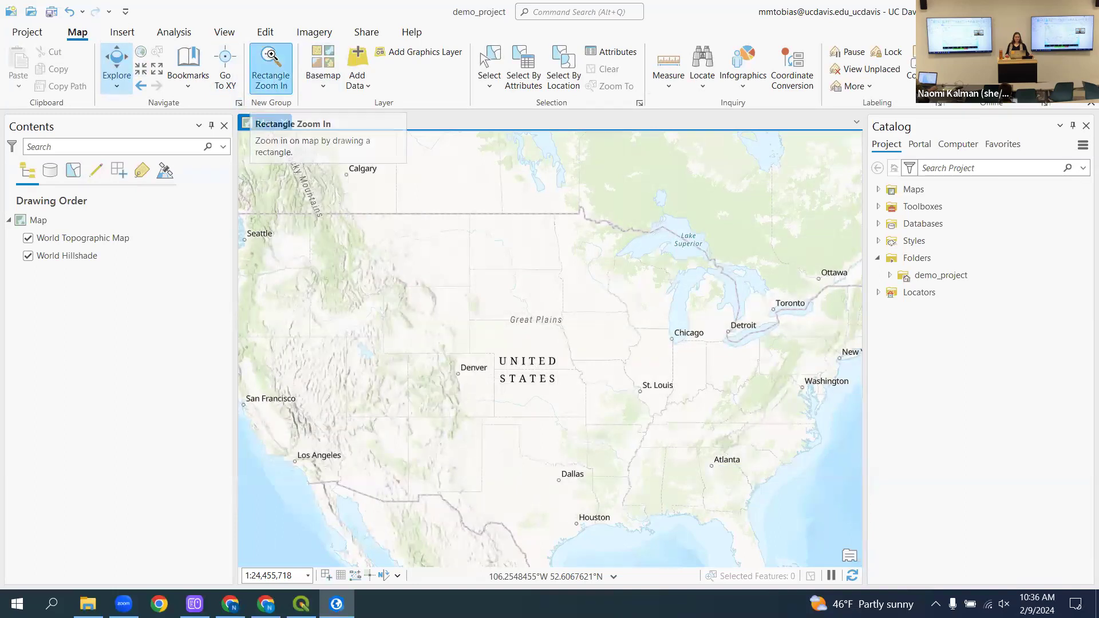
pyautogui.moveTo(243, 338); pyautogui.dragTo(330, 441)
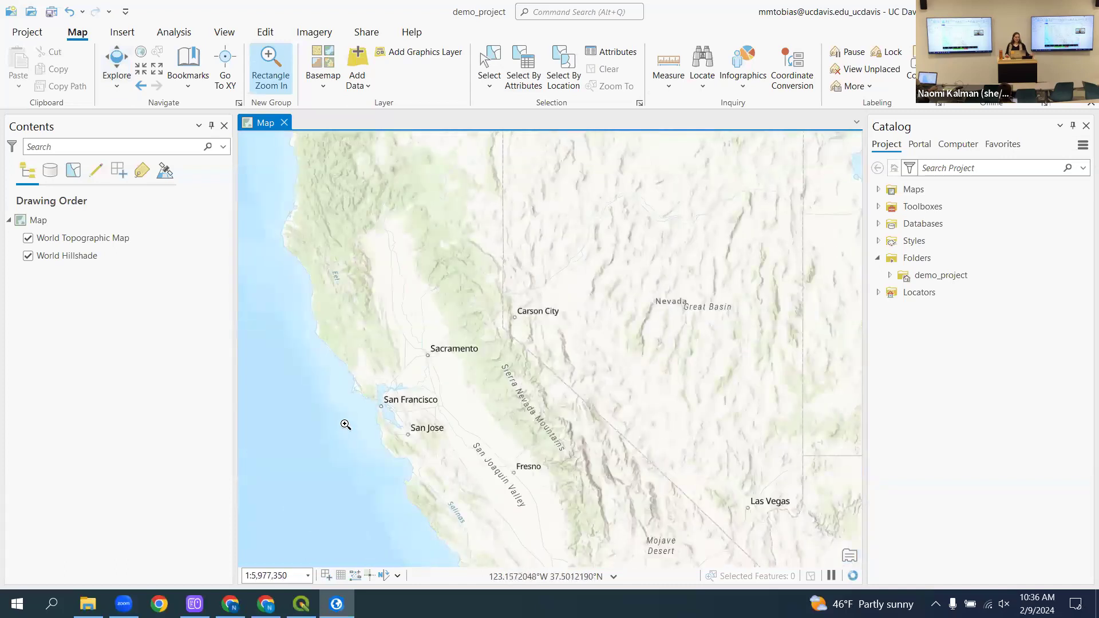
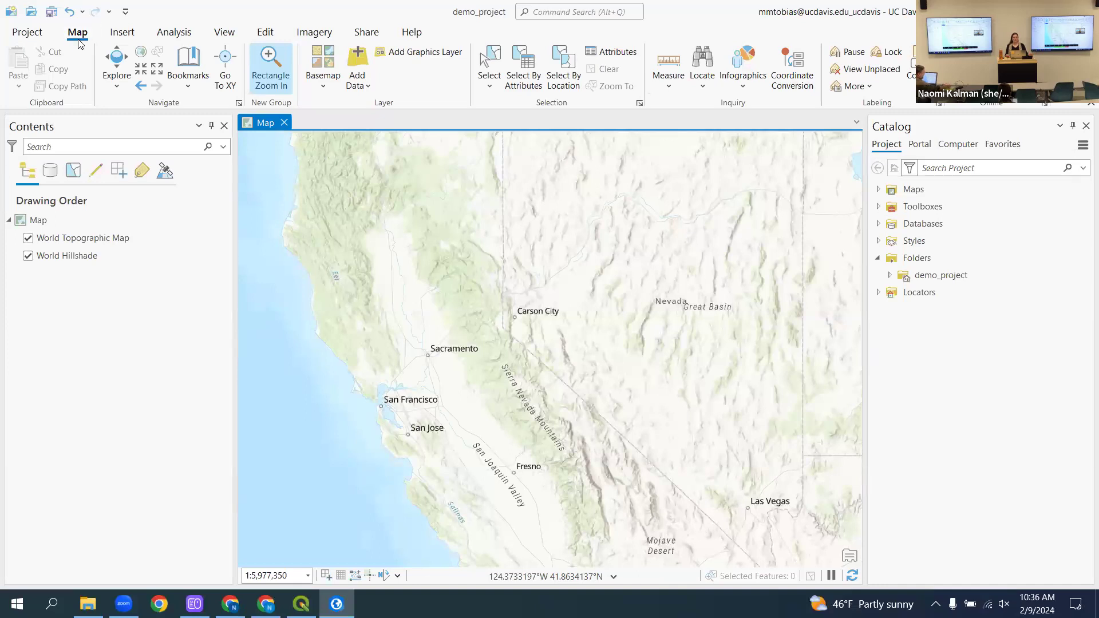
# - Review the ribbon tools available for Insert, Analysis and View
pyautogui.click(122, 36)
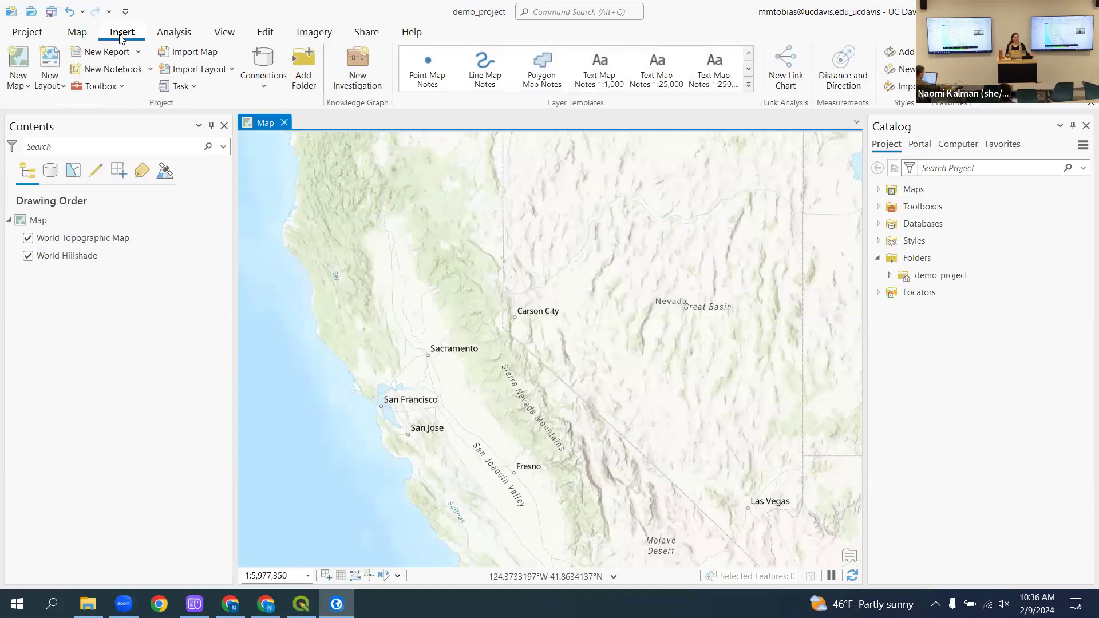
pyautogui.click(180, 38)
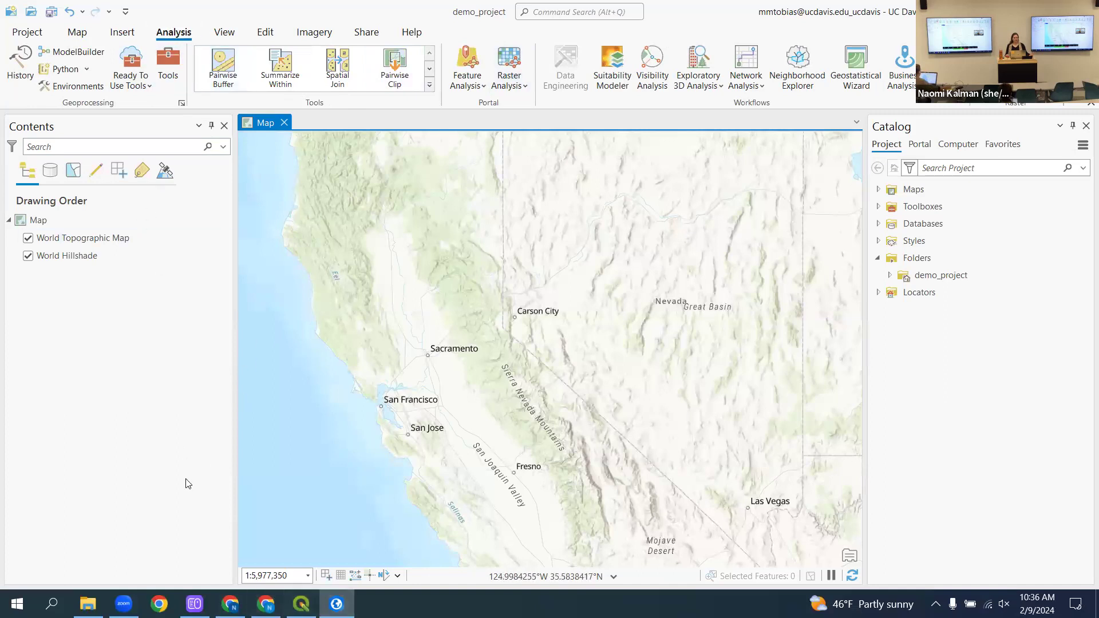
pyautogui.click(224, 32)
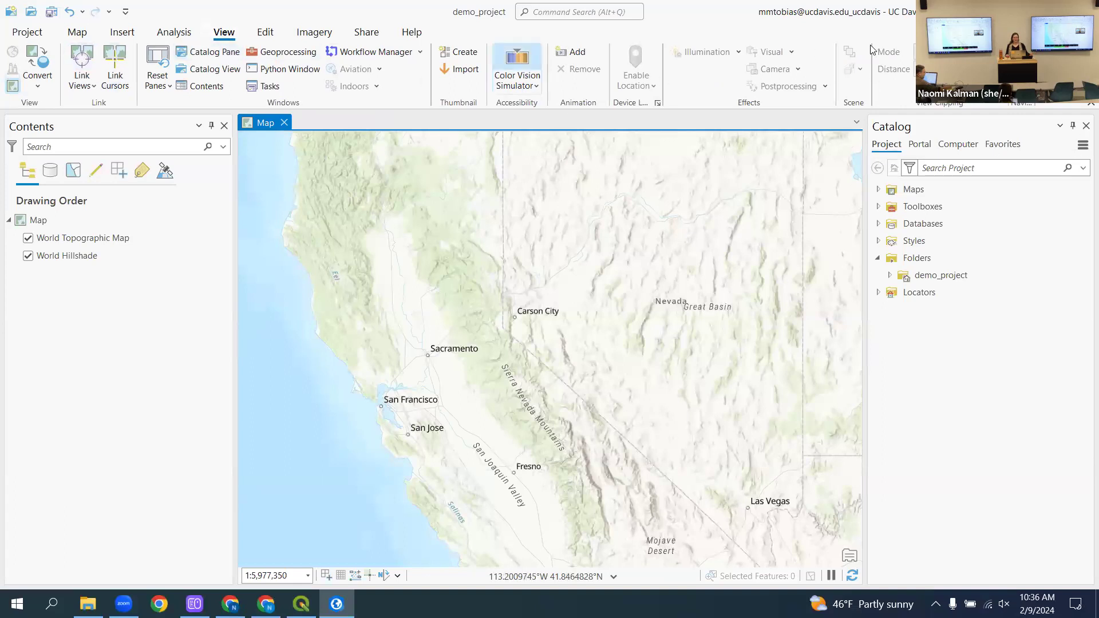
# - Select the World Topographic Map layer to examine its contextual Vector Tile Layer tools, and reselect the Map entry in the contents
pyautogui.click(39, 245)
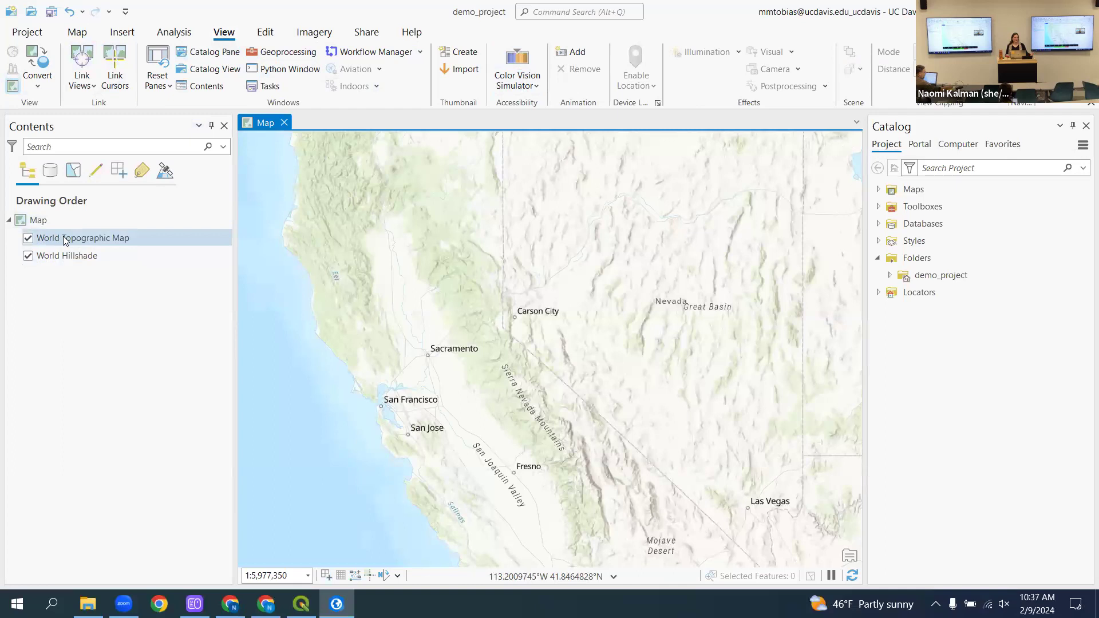
pyautogui.click(64, 239)
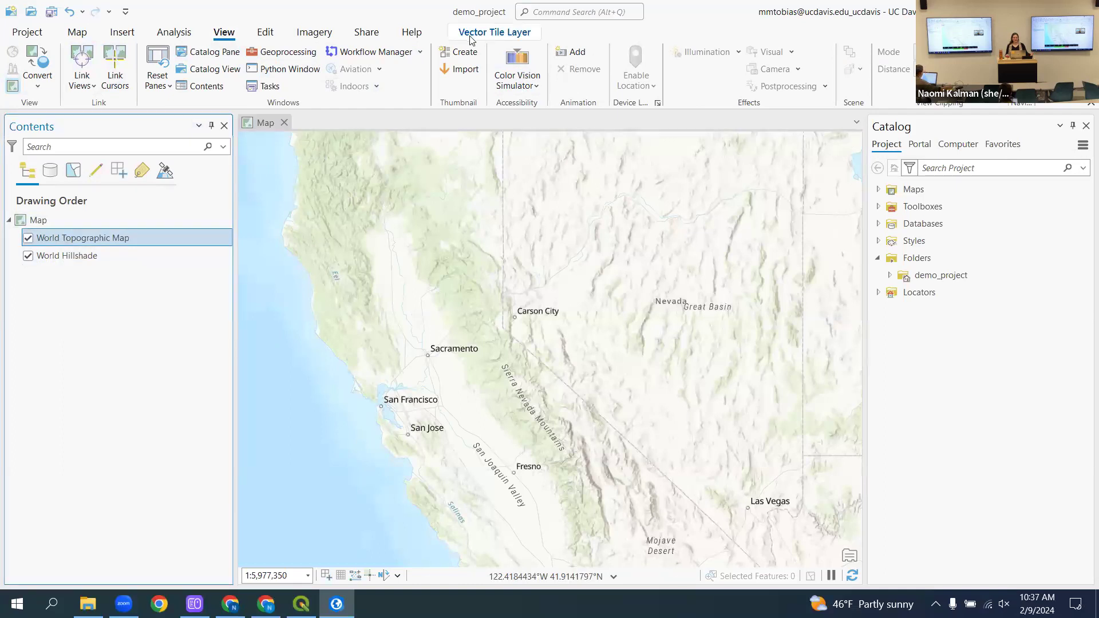
pyautogui.click(504, 34)
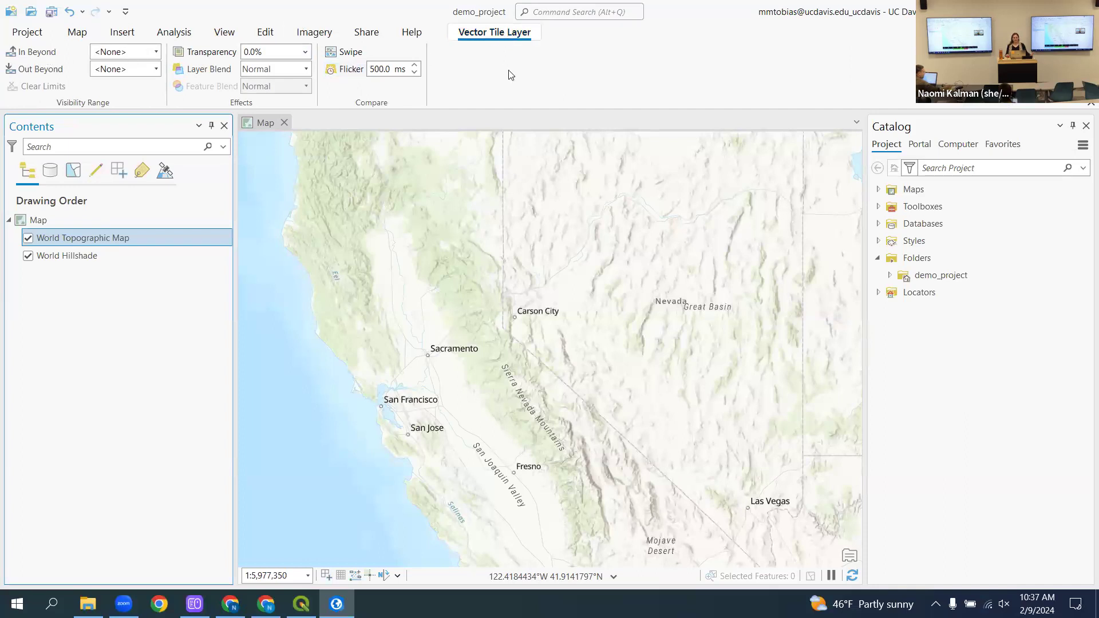
pyautogui.click(39, 222)
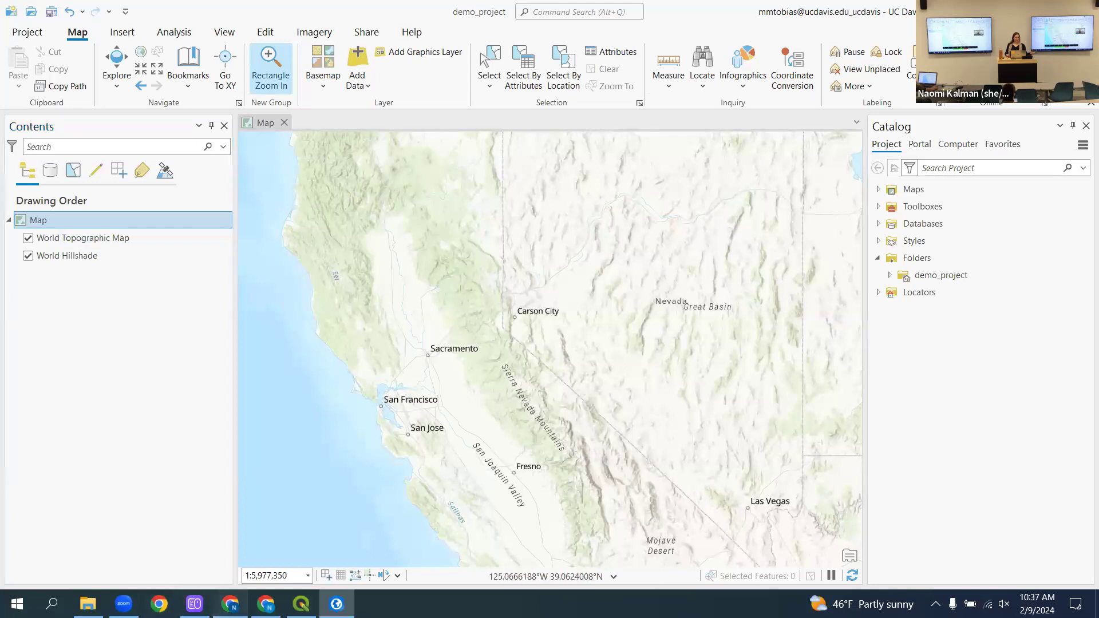
# - Switch to the Google Docs workshop document and read section 3.2 Navigation on the QGIS Browser and the ArcGIS Pro Catalog
pyautogui.click(230, 603)
pyautogui.scroll(-10, 413, 338)
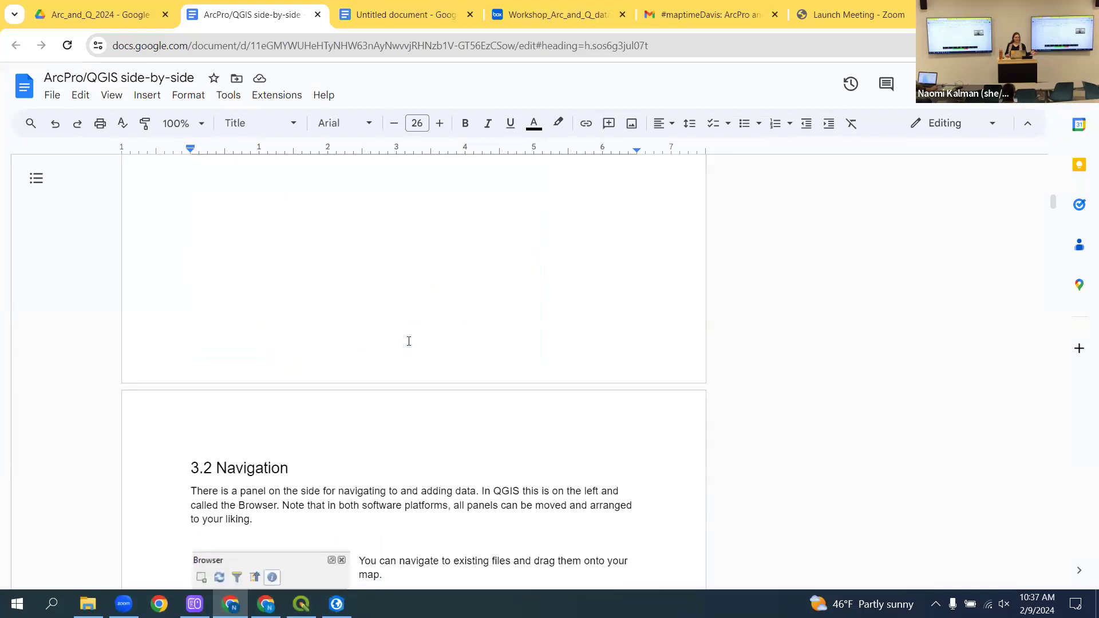
pyautogui.scroll(-1, 403, 343)
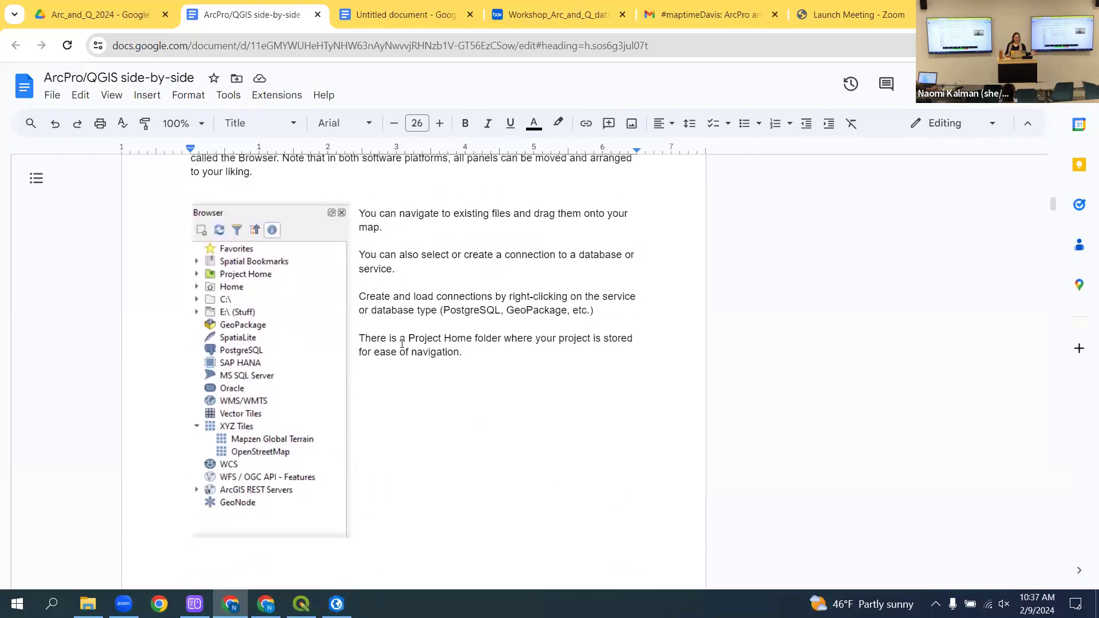
pyautogui.scroll(2, 403, 343)
pyautogui.scroll(-1, 402, 343)
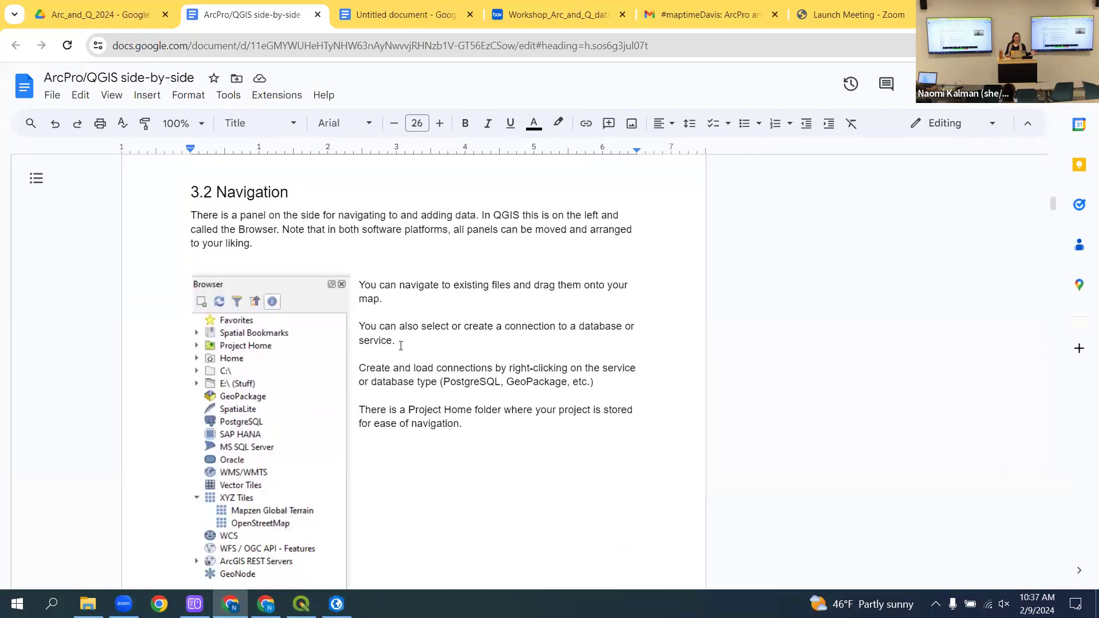
pyautogui.scroll(-1, 400, 345)
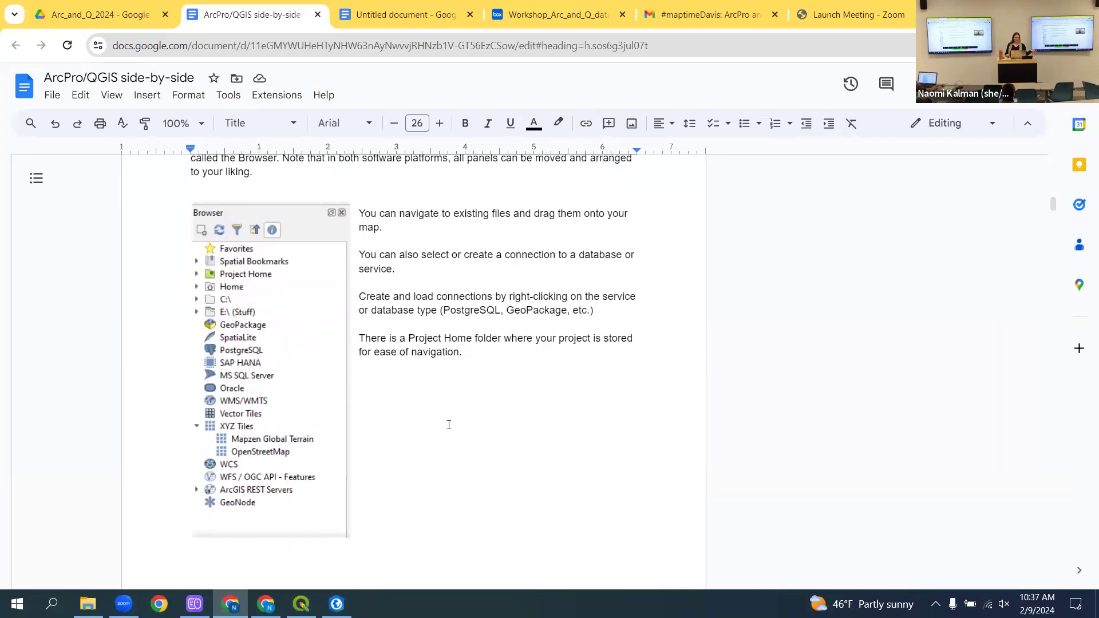
pyautogui.scroll(-8, 440, 389)
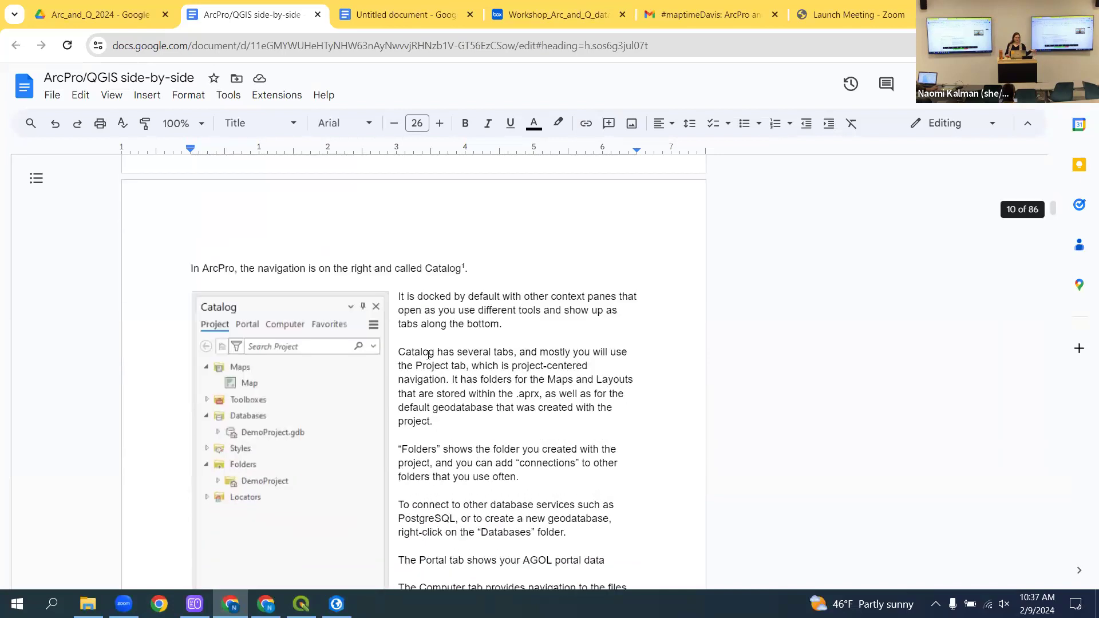
pyautogui.scroll(-2, 428, 354)
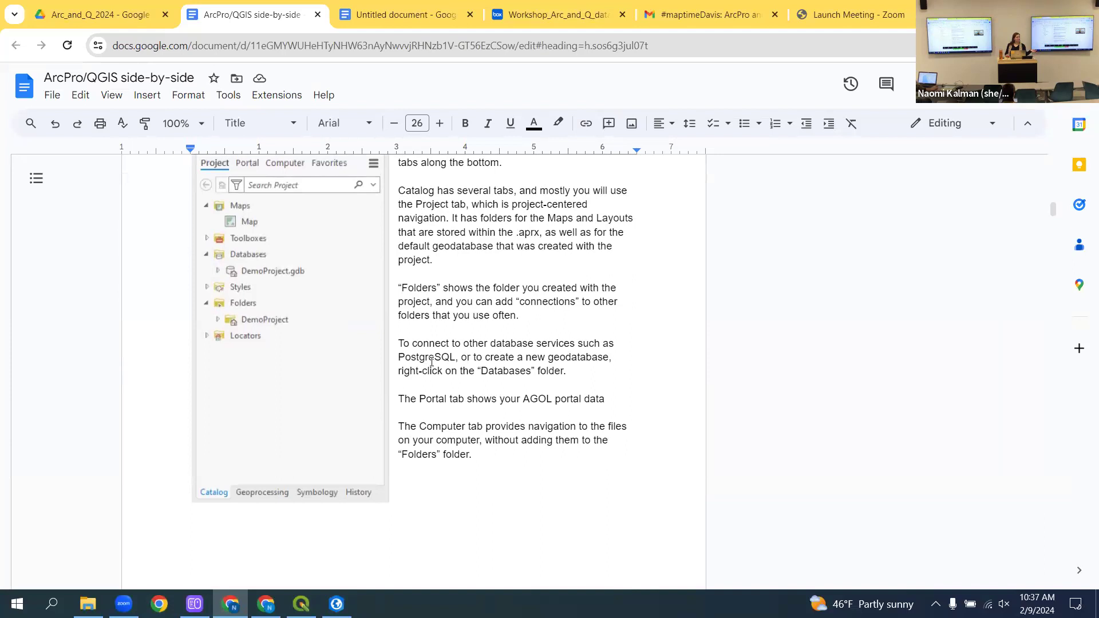
pyautogui.scroll(10, 432, 360)
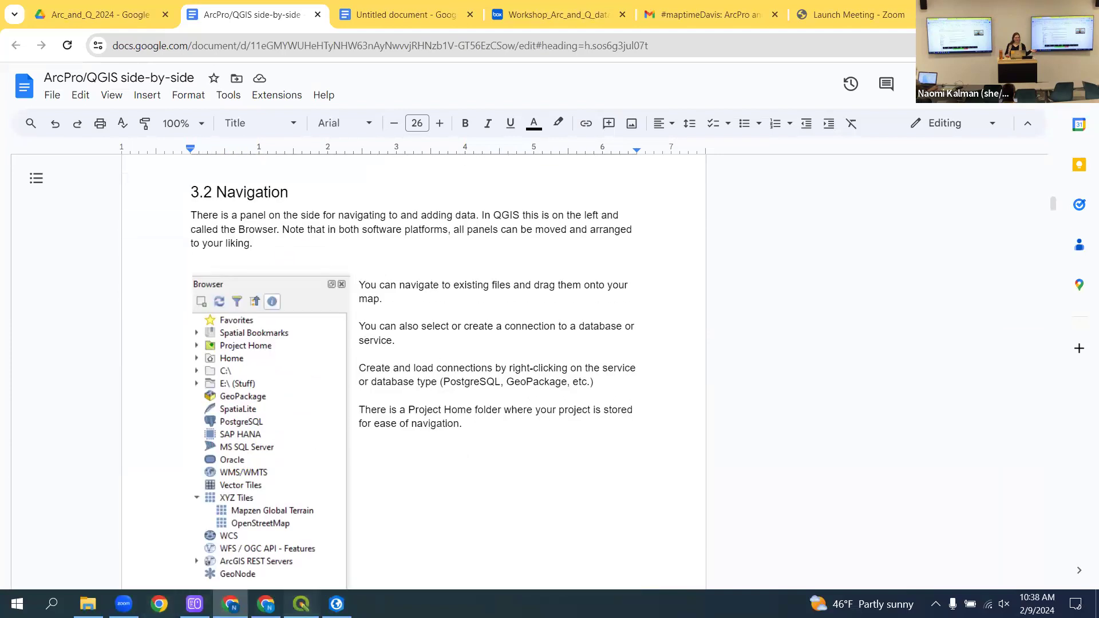
# - Switch to QGIS, enlarge the Browser panel, and expand Project Home to show its folders and the available connection types
pyautogui.click(302, 604)
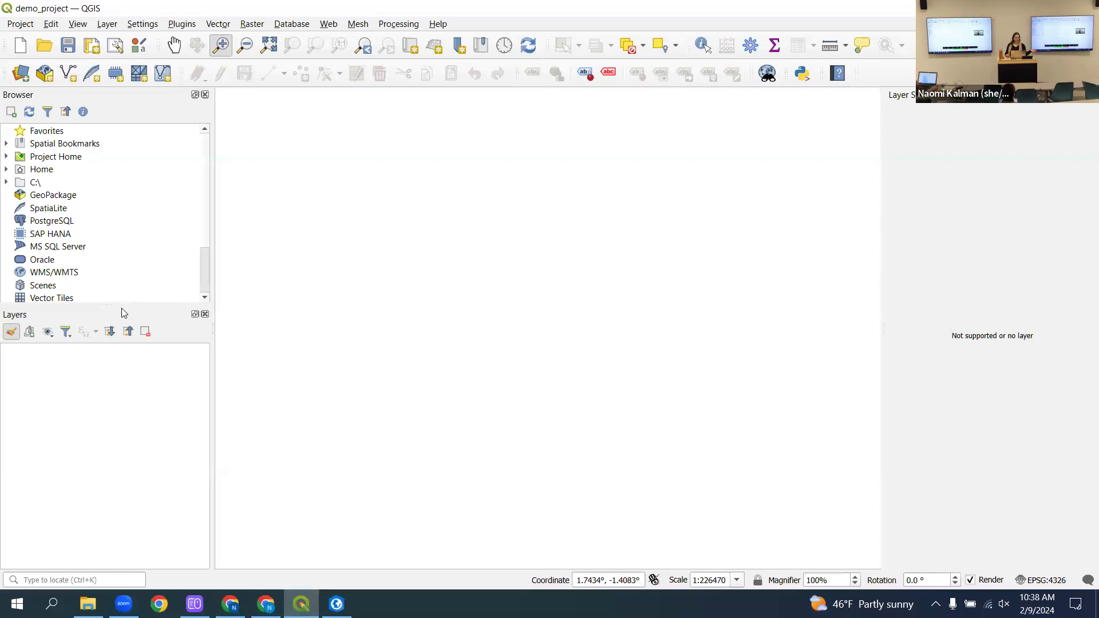
pyautogui.moveTo(122, 306); pyautogui.dragTo(115, 380)
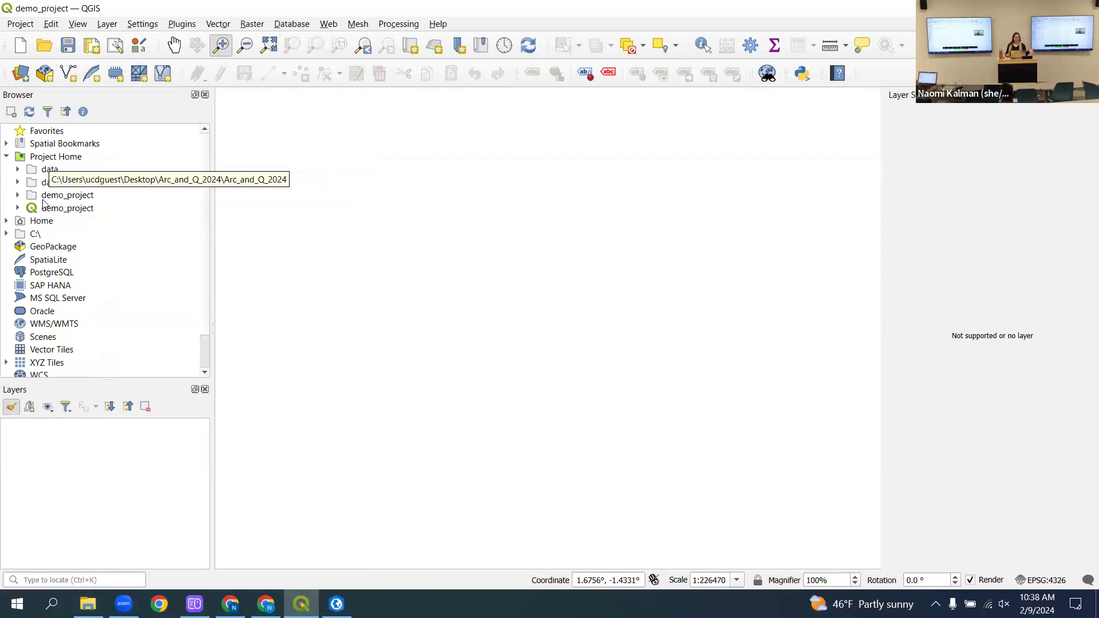
pyautogui.scroll(-1, 146, 297)
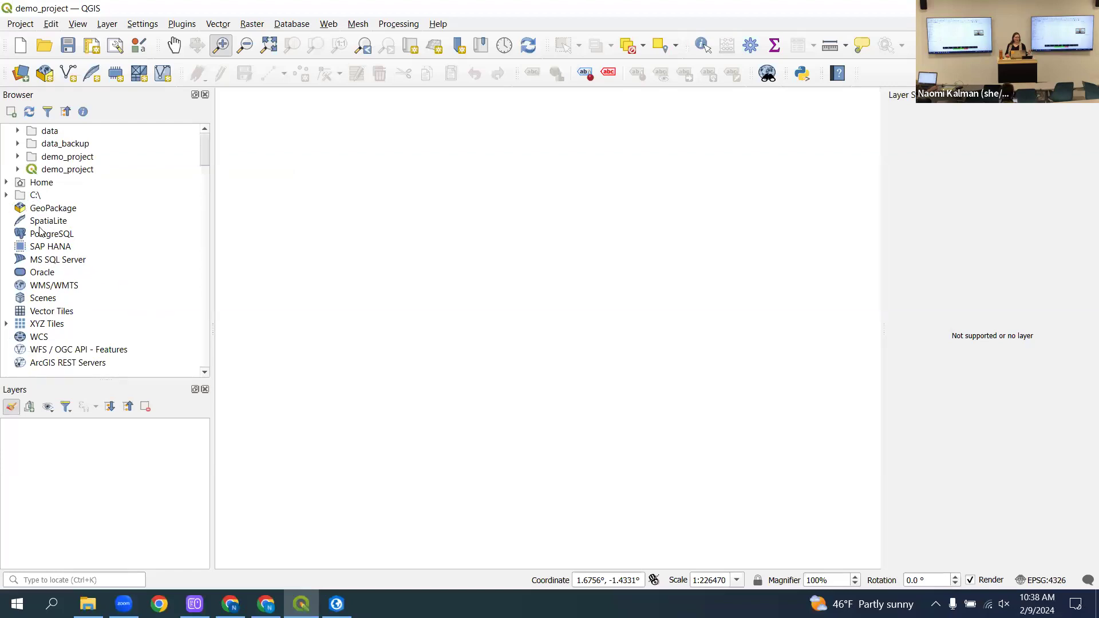
pyautogui.click(336, 604)
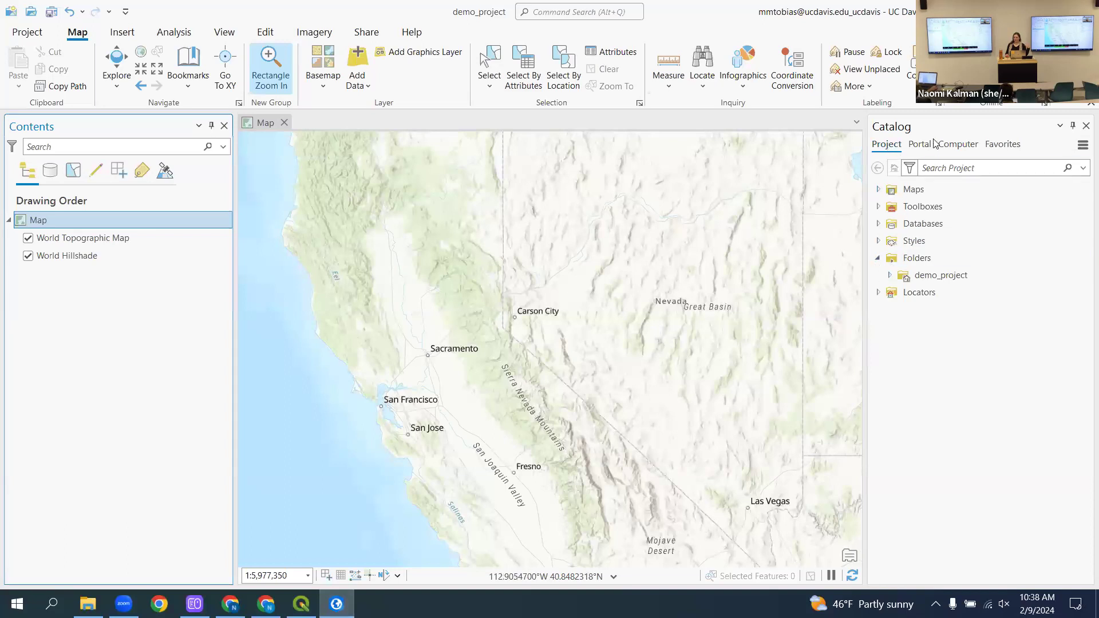
pyautogui.click(956, 145)
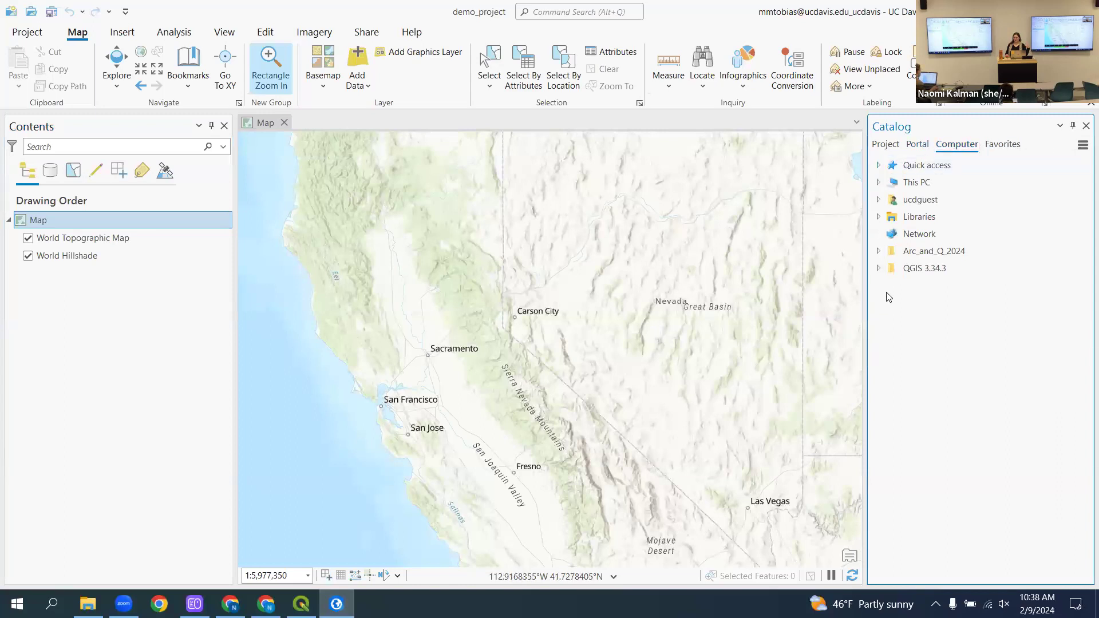
pyautogui.click(883, 147)
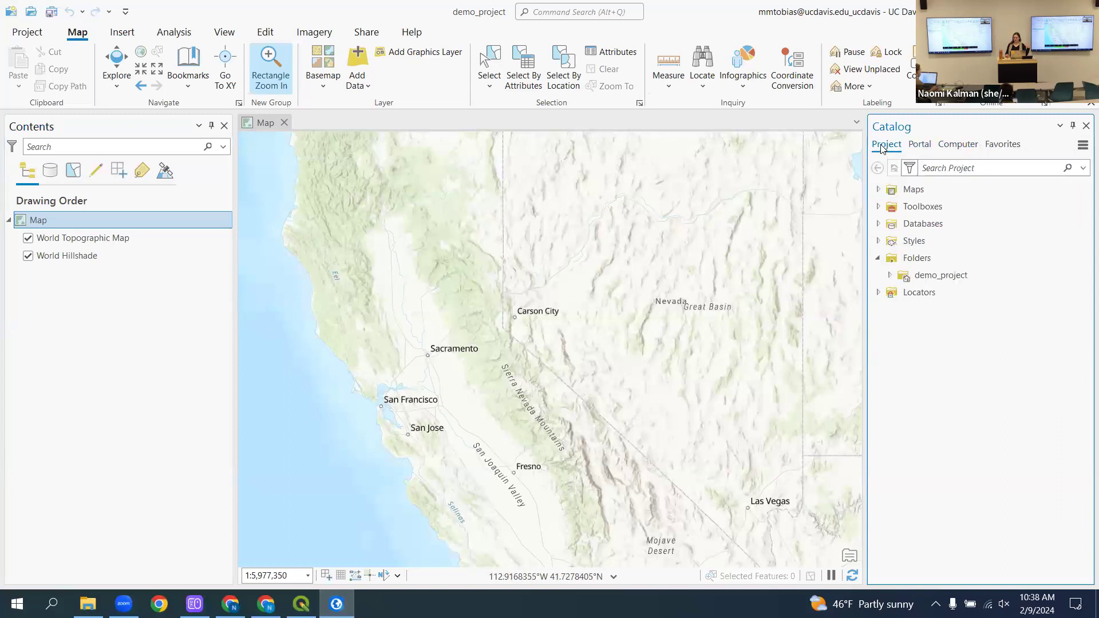
# - Add a folder connection to the inner Arc_and_Q_2024 folder in the project and expand it to show its subfolders
pyautogui.click(913, 260)
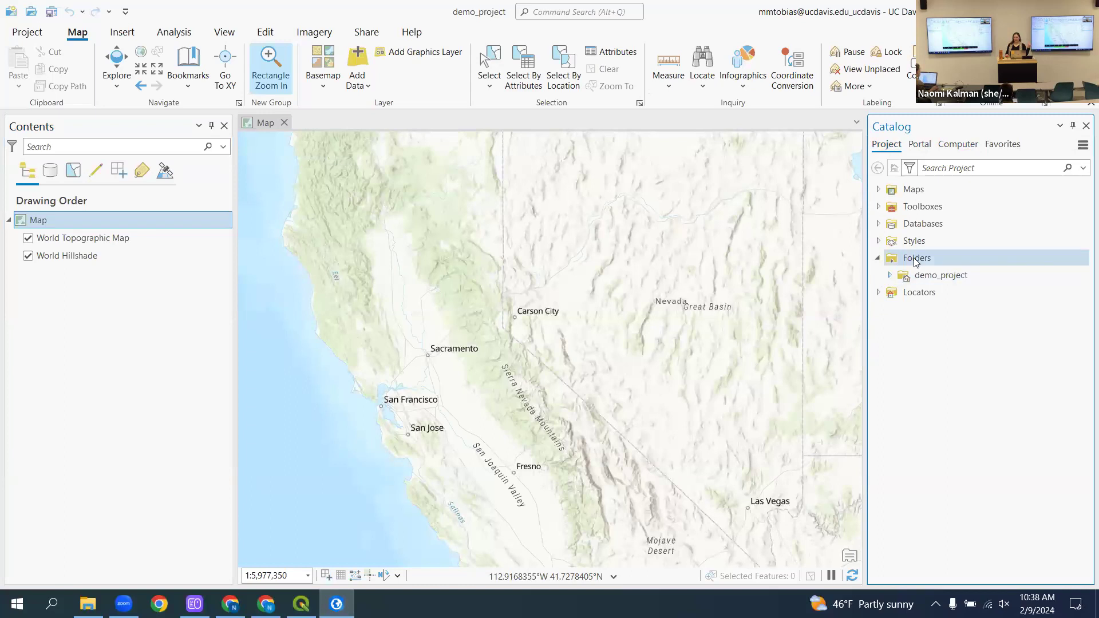
pyautogui.rightClick(916, 260)
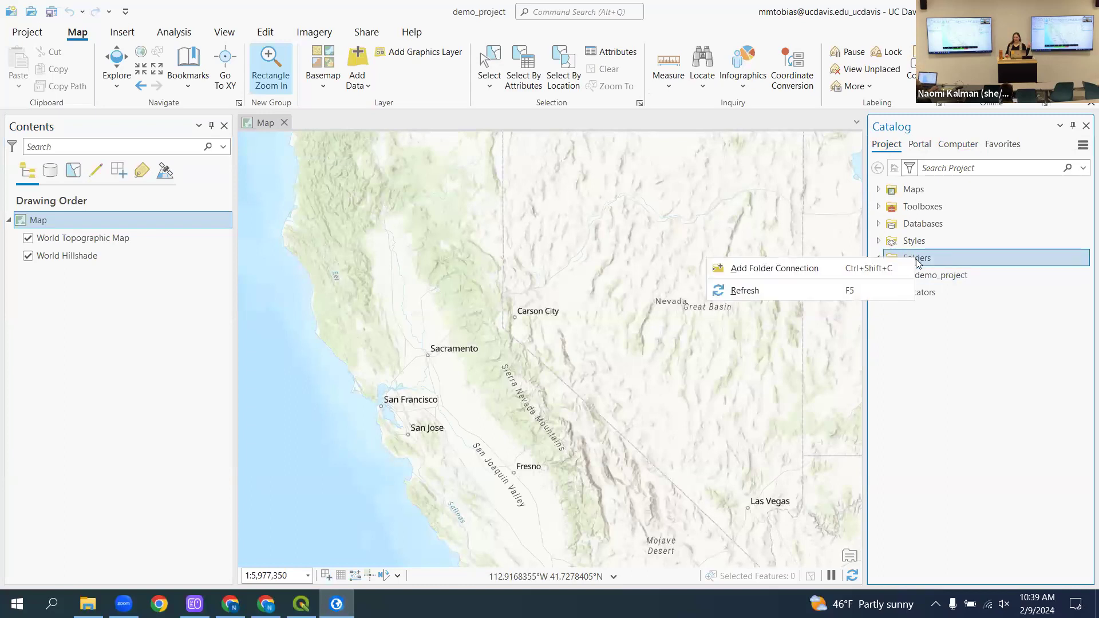
pyautogui.click(814, 272)
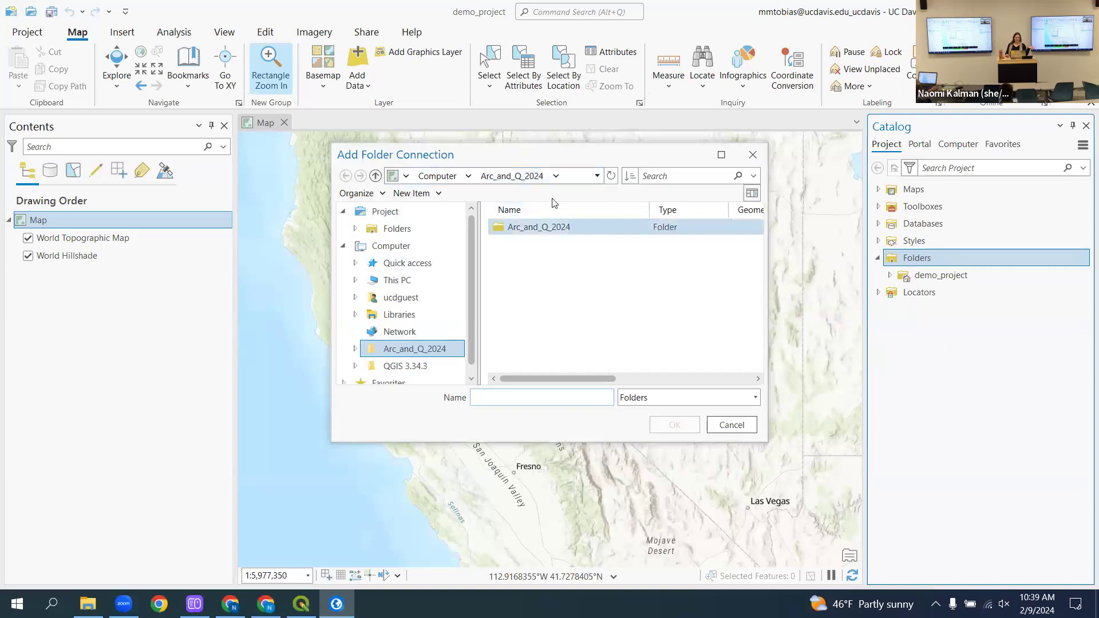
pyautogui.doubleClick(553, 231)
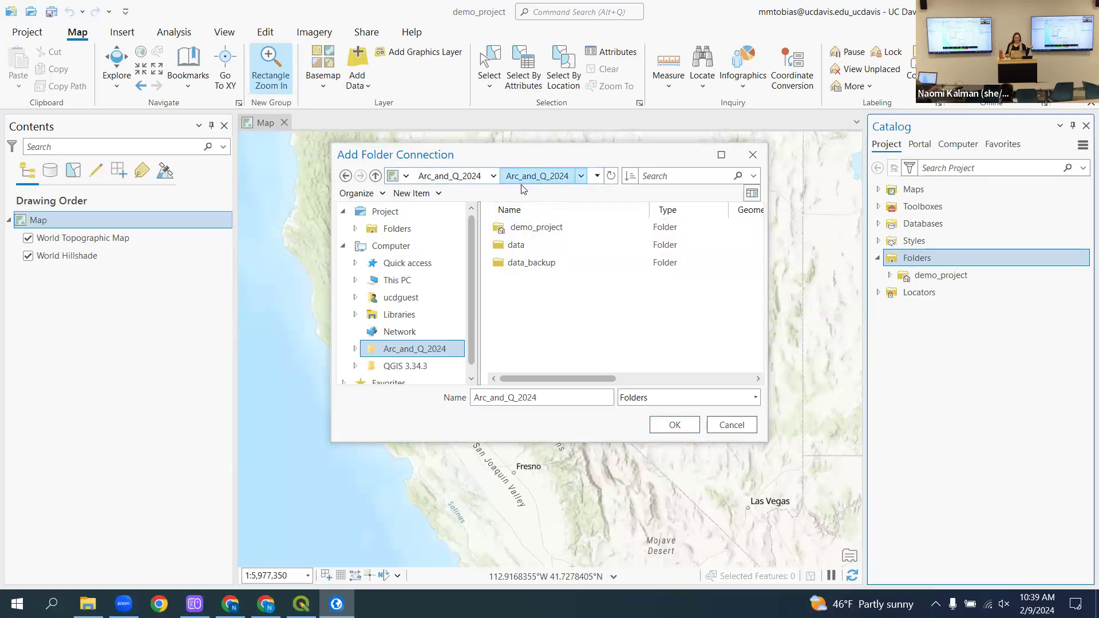
pyautogui.click(457, 177)
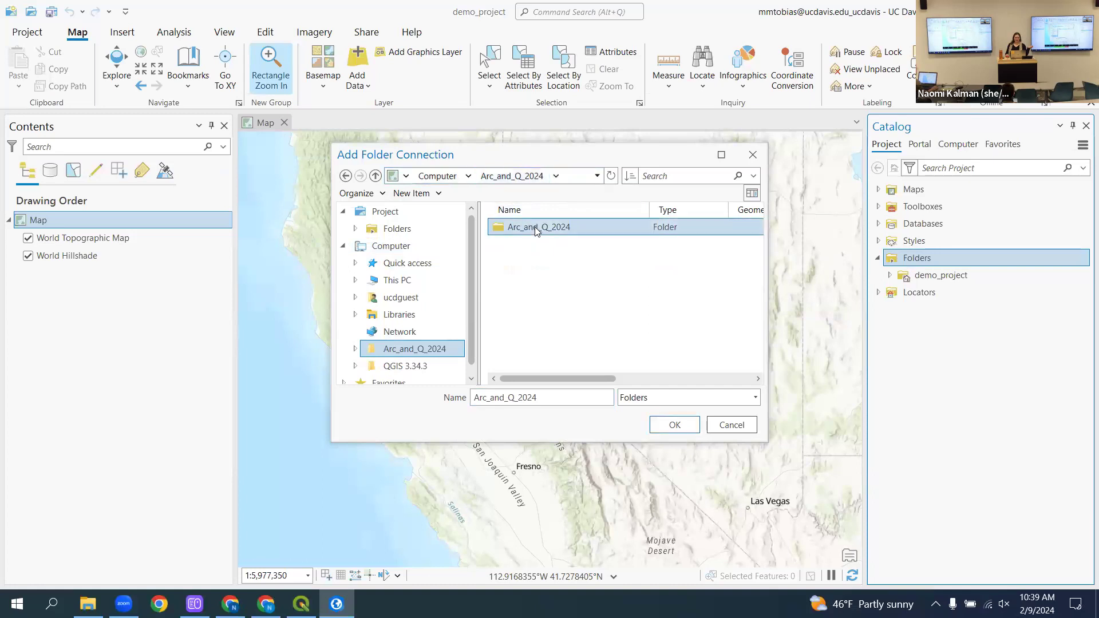
pyautogui.click(676, 425)
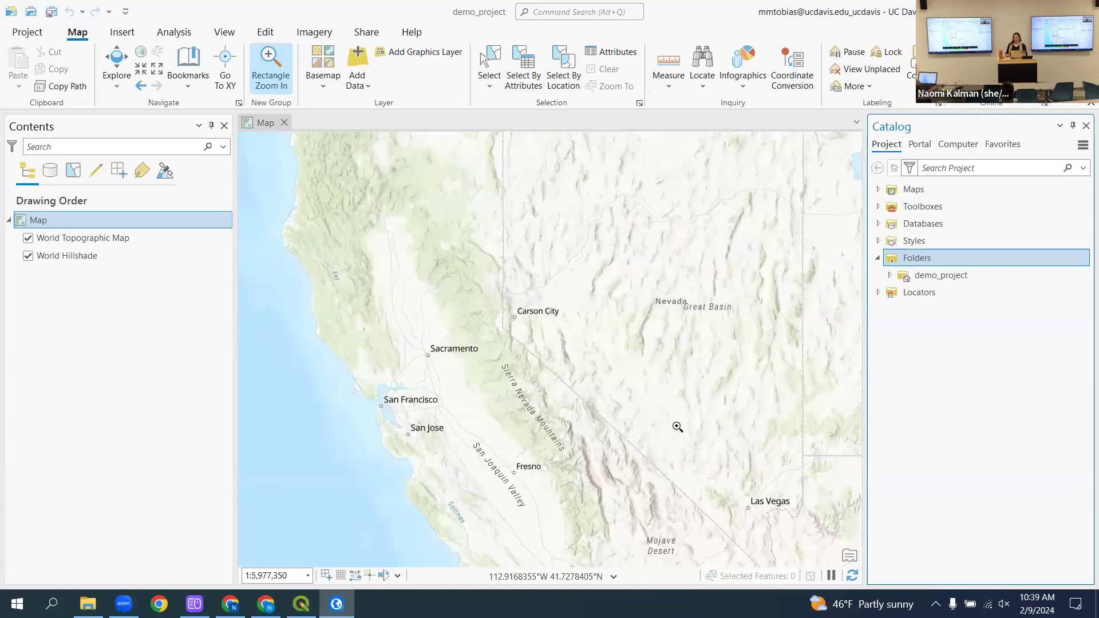
pyautogui.click(890, 292)
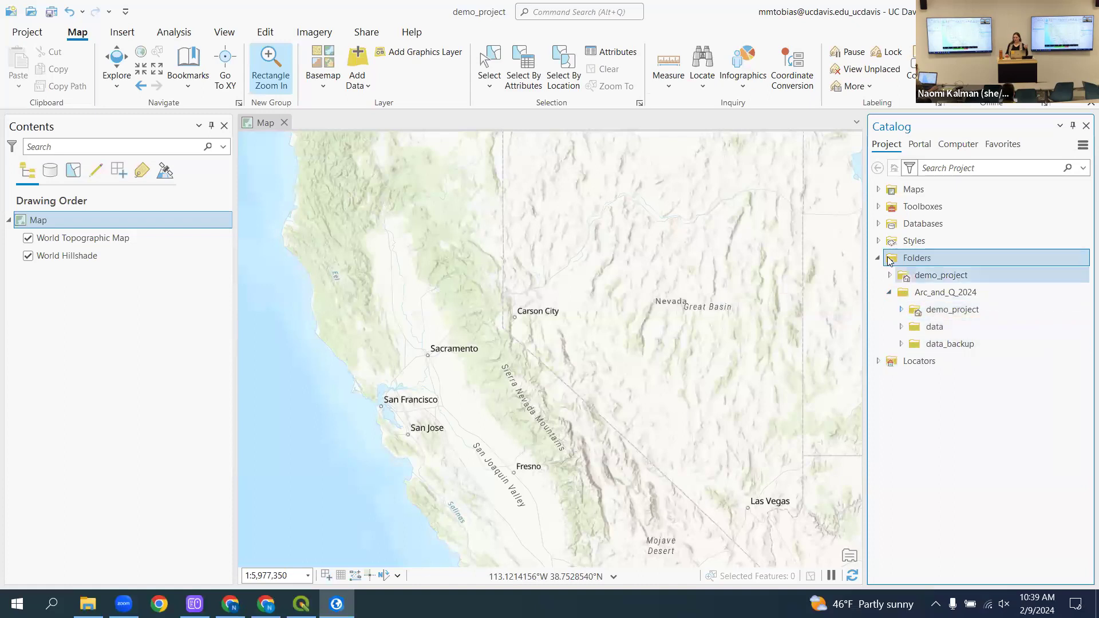
# - Expand the data folder in the Arc_and_Q_2024 connection, and switch to the Google Docs workshop document to read section 3.3 Layers
pyautogui.click(901, 327)
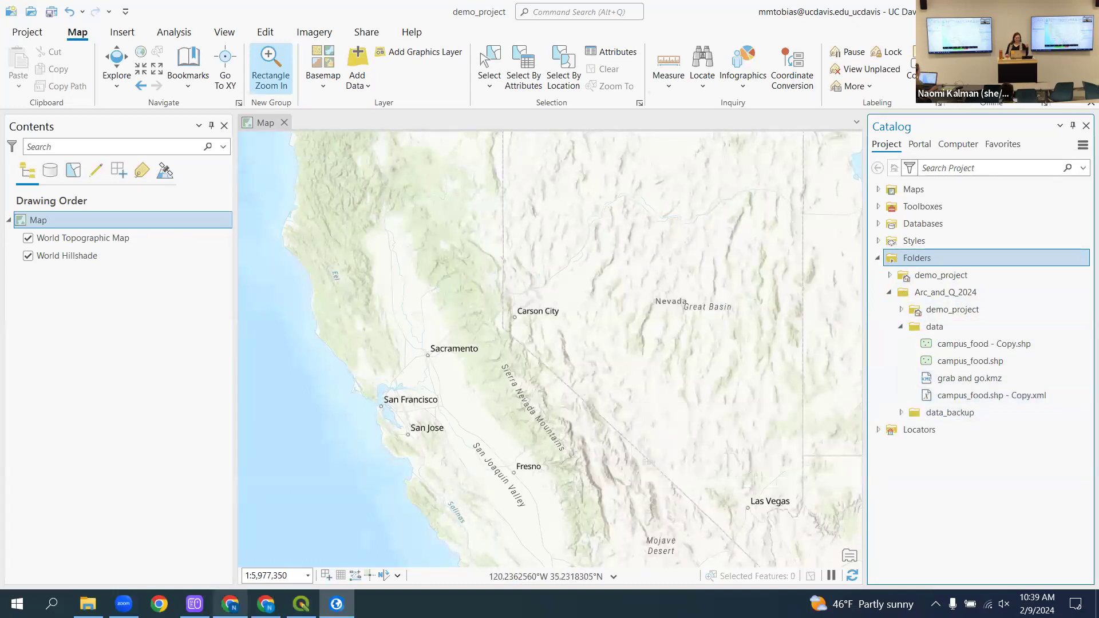
pyautogui.click(230, 604)
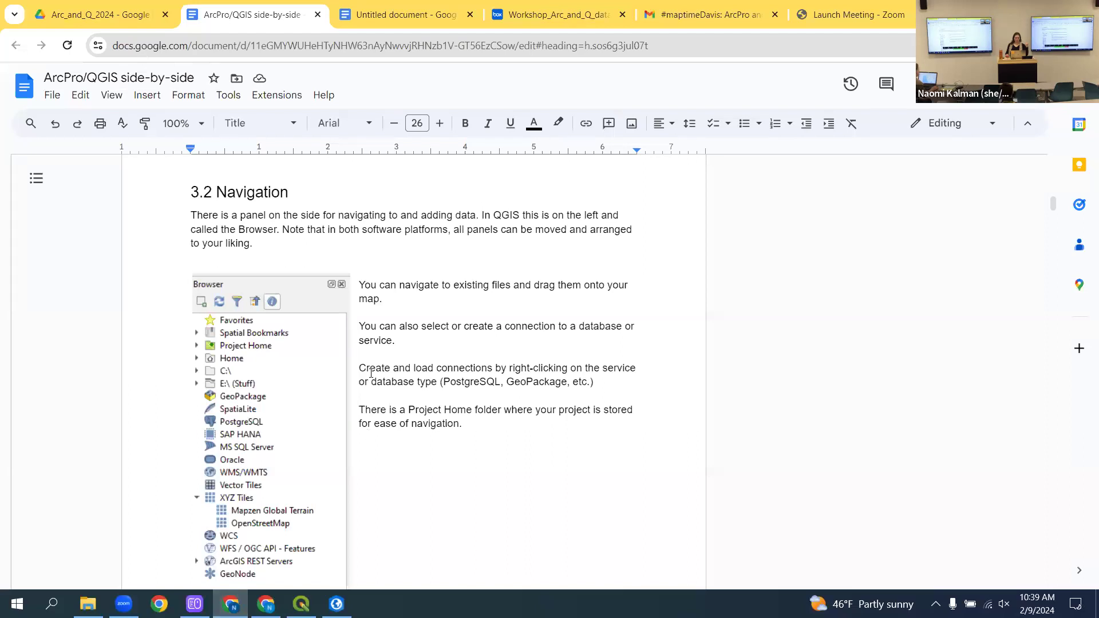
pyautogui.scroll(-1, 395, 365)
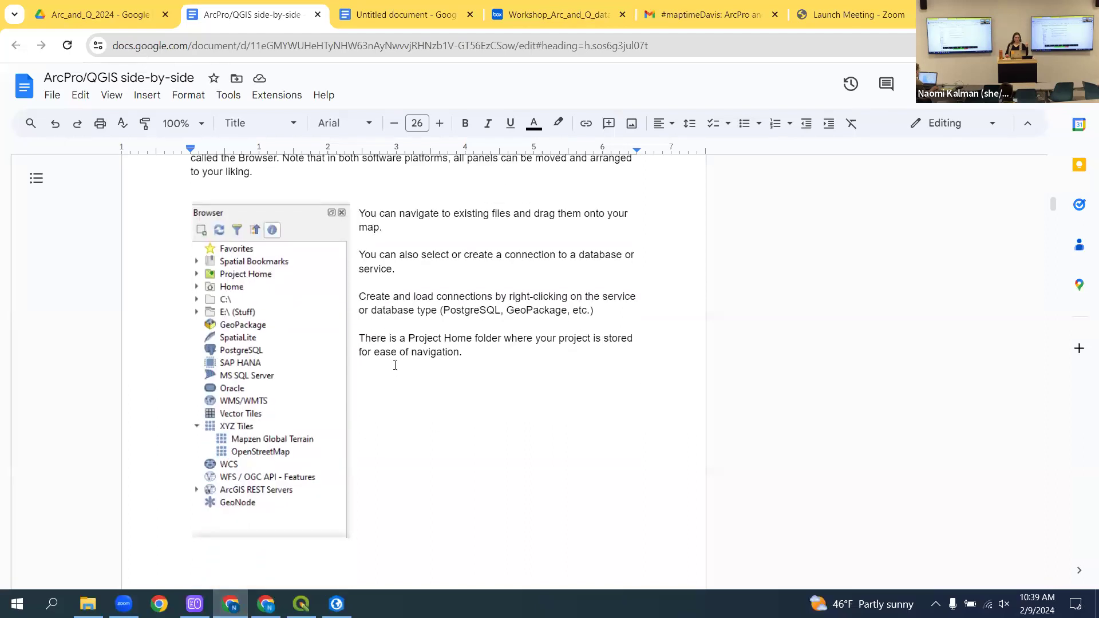
pyautogui.scroll(-1, 395, 363)
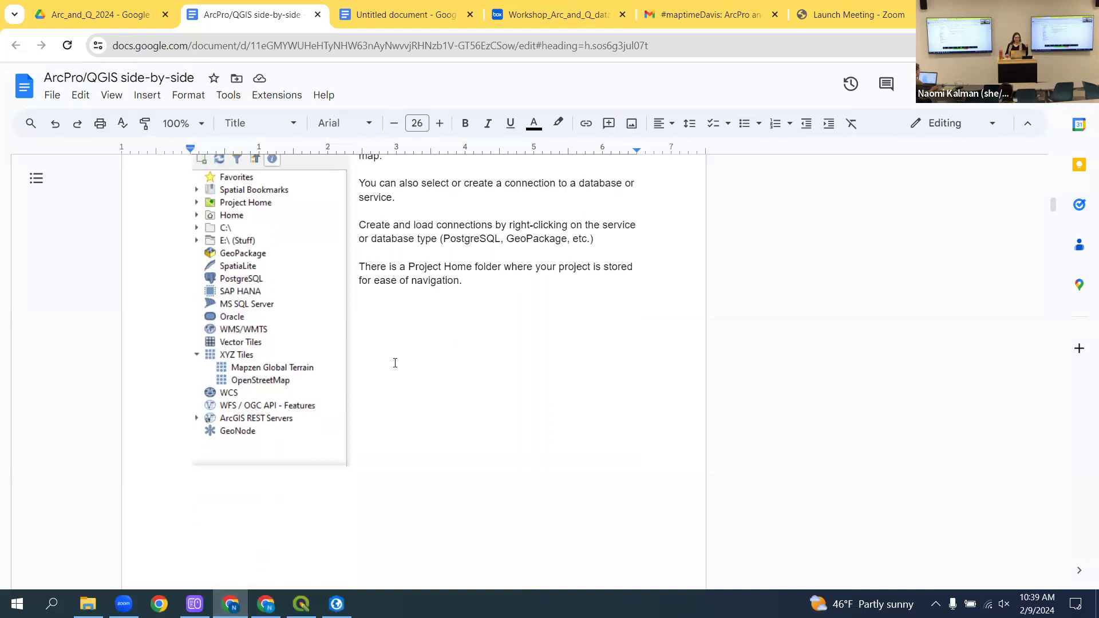
pyautogui.scroll(-7, 395, 363)
pyautogui.scroll(-11, 393, 366)
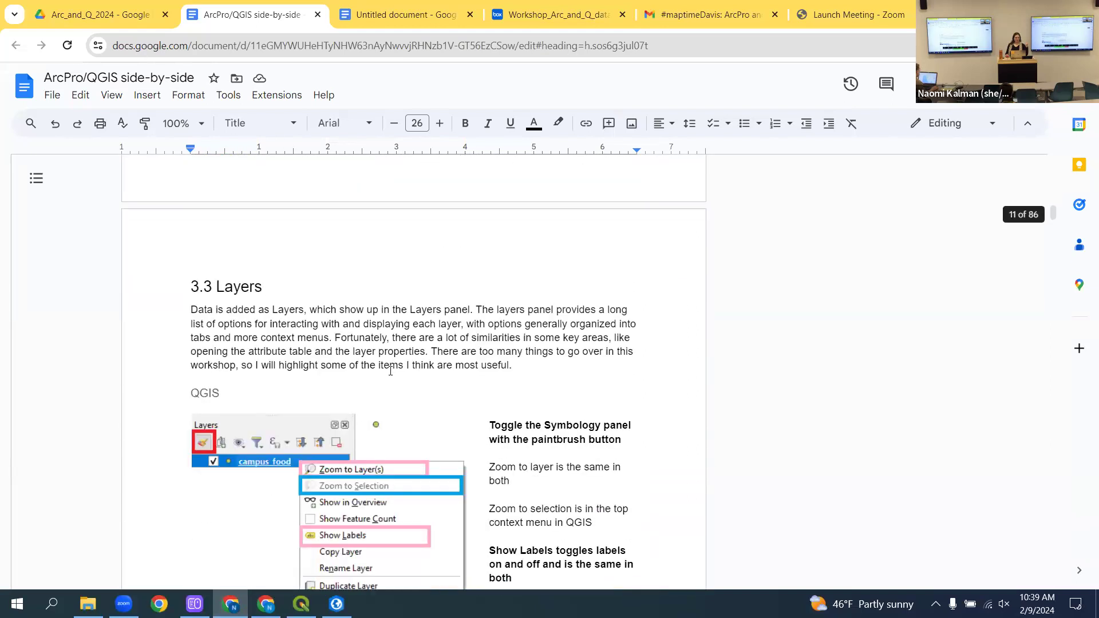
pyautogui.scroll(-1, 387, 364)
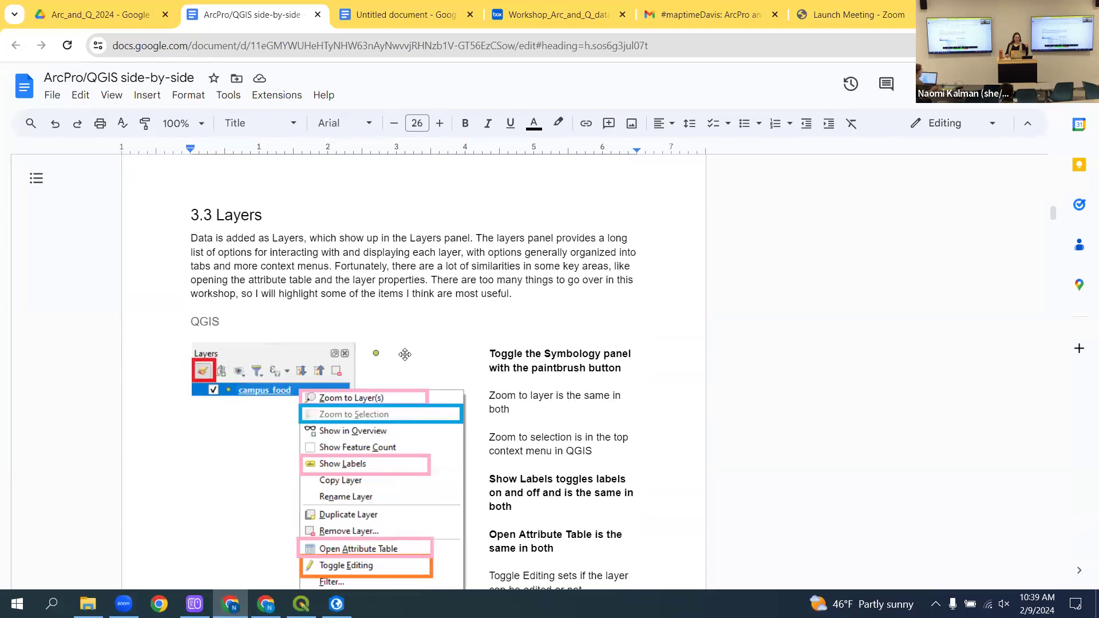
pyautogui.scroll(-1, 405, 355)
pyautogui.scroll(1, 404, 356)
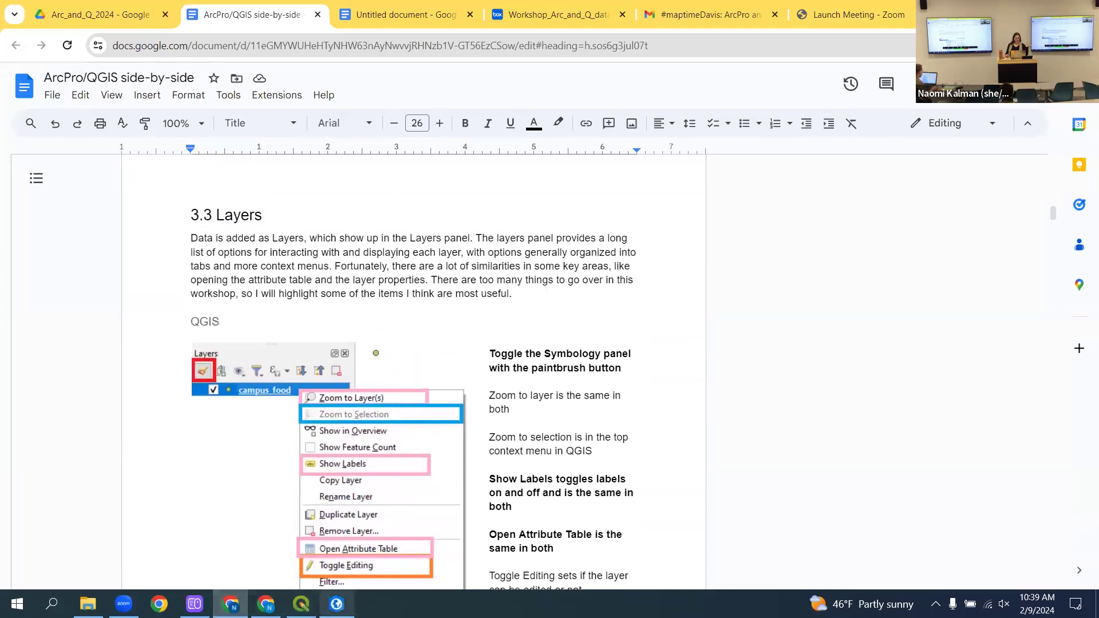
# - Switch to ArcGIS Pro and add campus_food.shp from the connected data folder to the map
pyautogui.moveTo(336, 604)
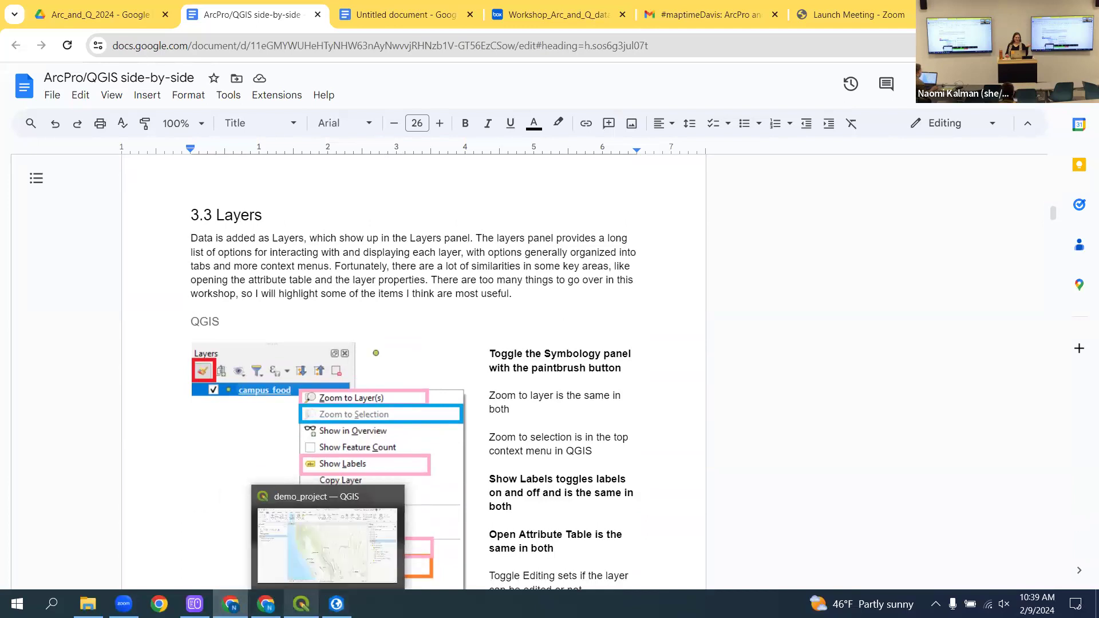
pyautogui.click(336, 604)
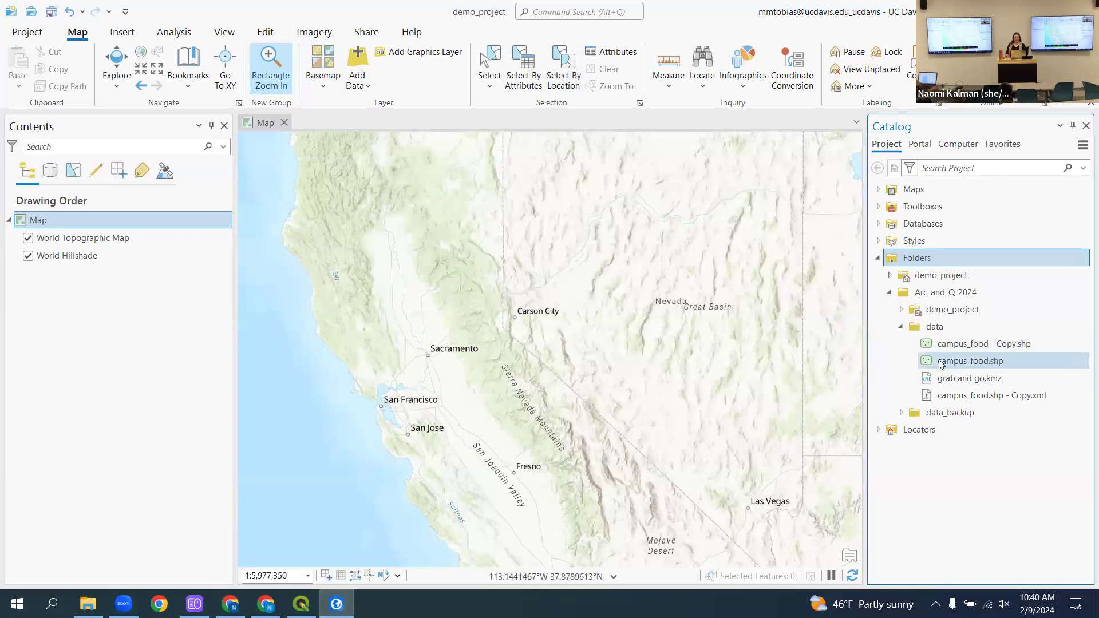
pyautogui.moveTo(941, 364)
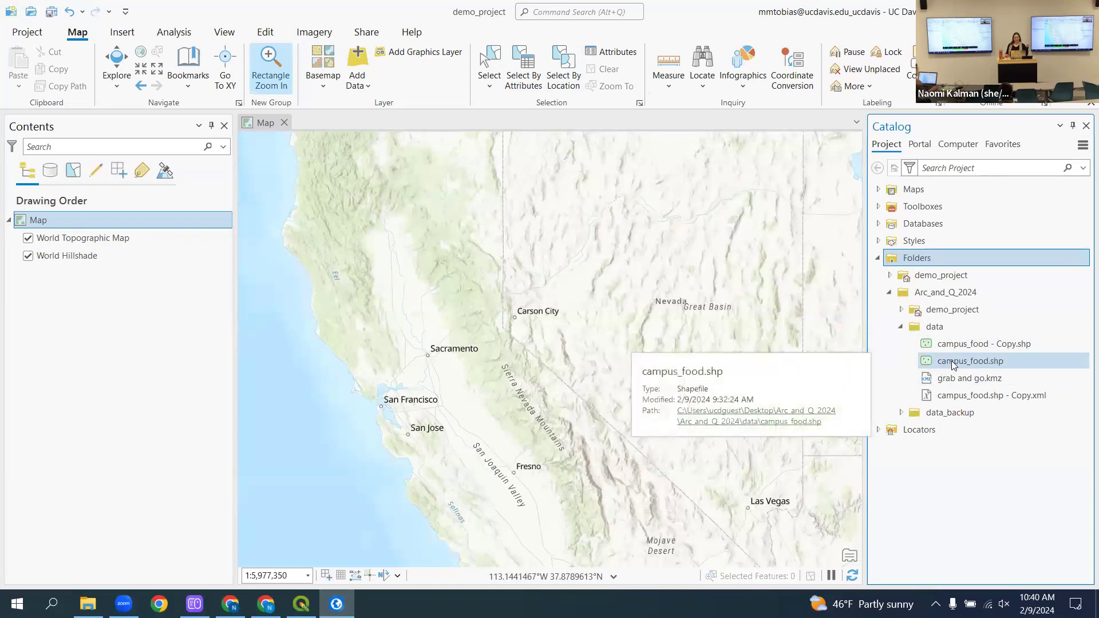
pyautogui.moveTo(951, 361); pyautogui.dragTo(444, 351)
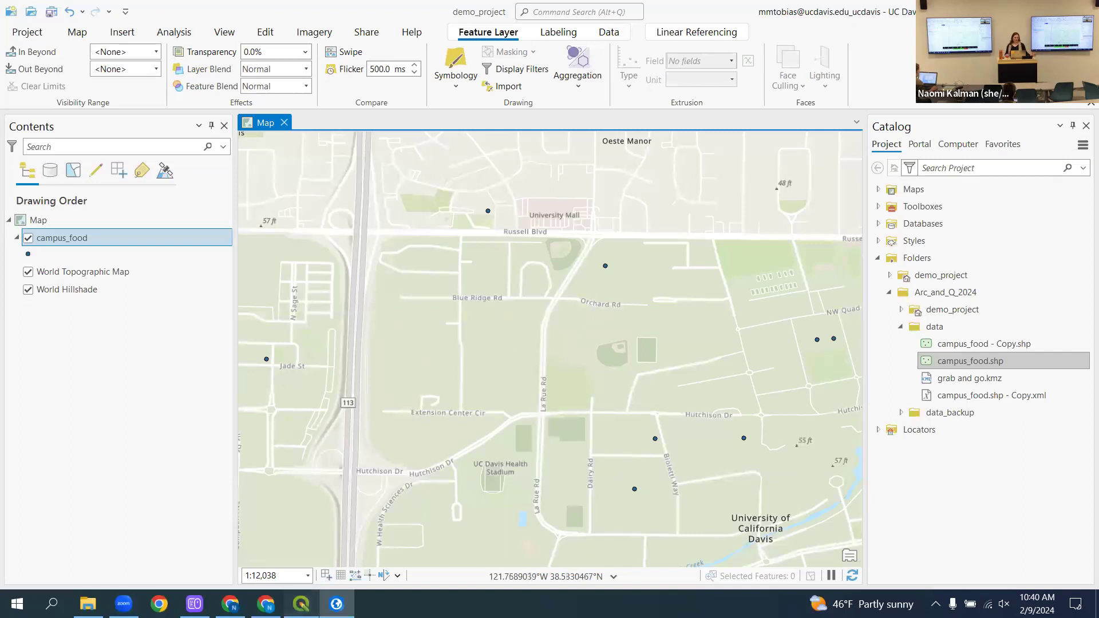
# - Switch to QGIS, expand the data folder under Project Home, and add campus_food.shp to the map canvas
pyautogui.click(301, 603)
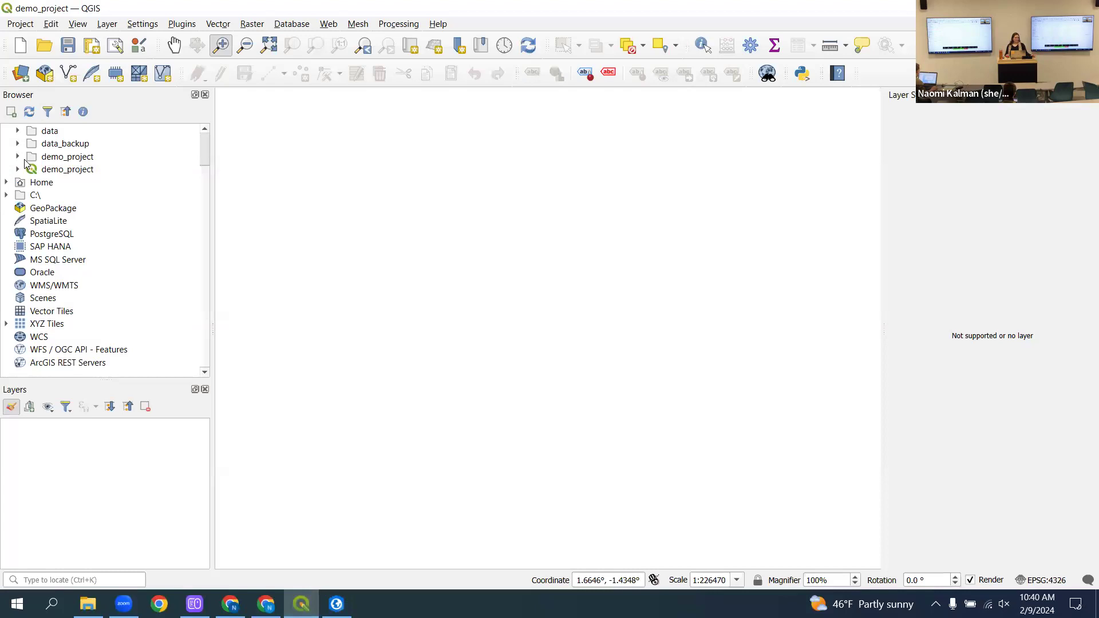
pyautogui.click(17, 131)
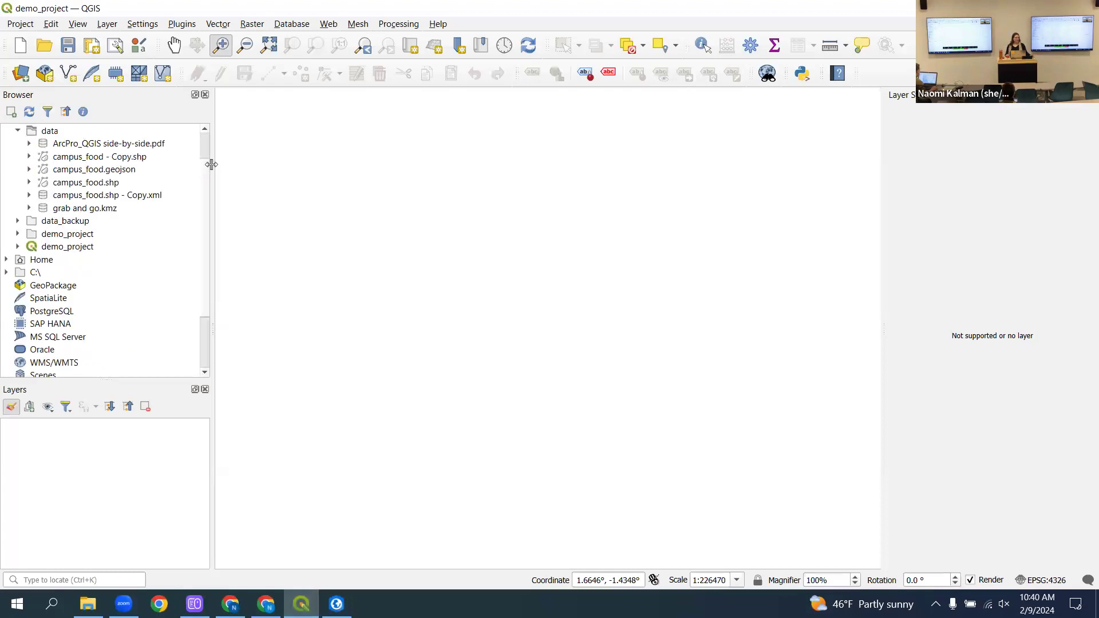
pyautogui.scroll(1, 206, 143)
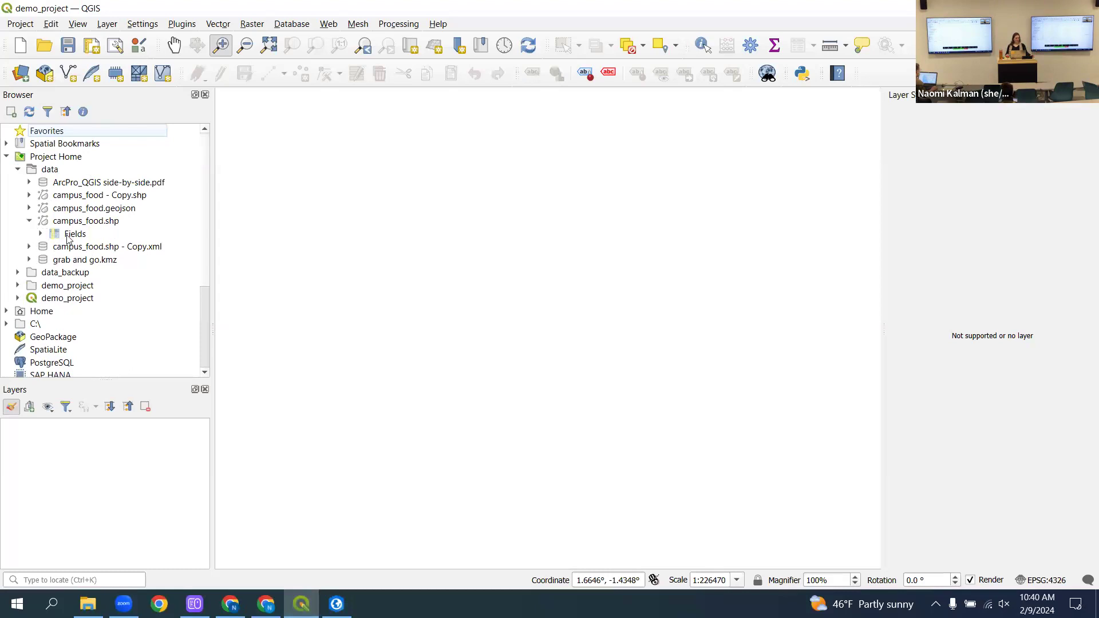
pyautogui.moveTo(74, 221); pyautogui.dragTo(452, 266)
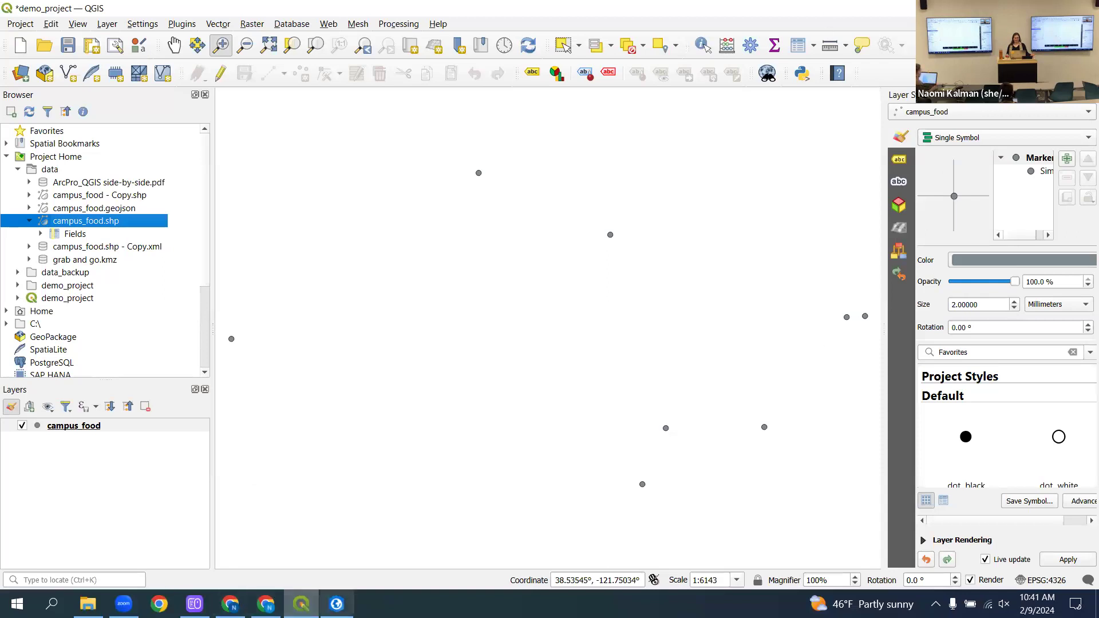
# - Switch to ArcGIS Pro, collapse the Arc_and_Q_2024 connection, and check the contents of the demo_project folder before collapsing it
pyautogui.click(336, 604)
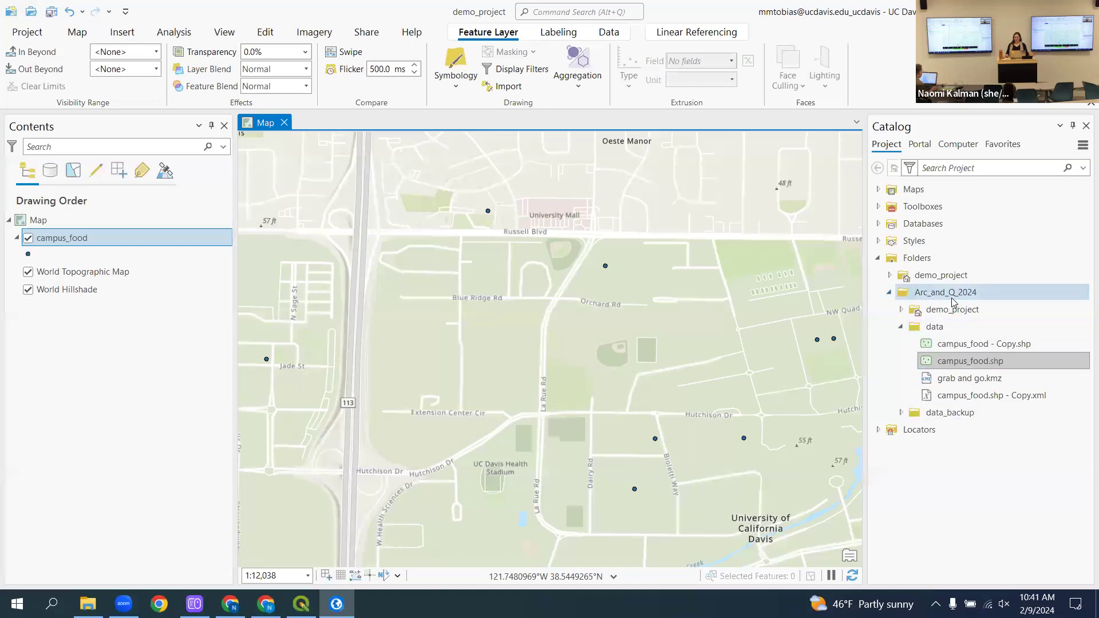
pyautogui.click(889, 293)
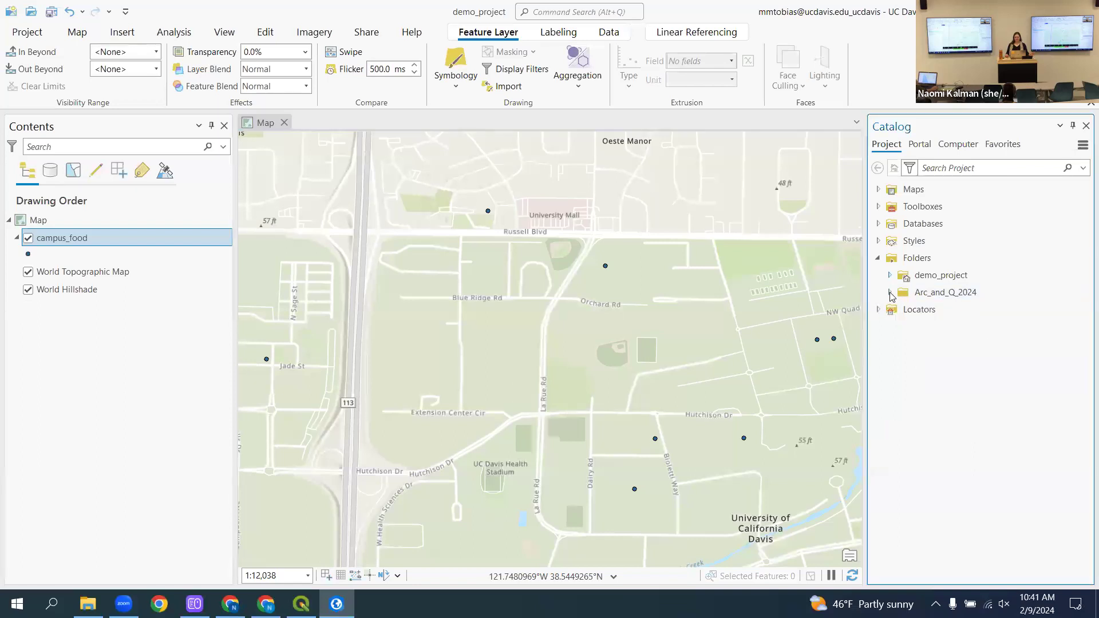
pyautogui.click(921, 256)
pyautogui.click(889, 276)
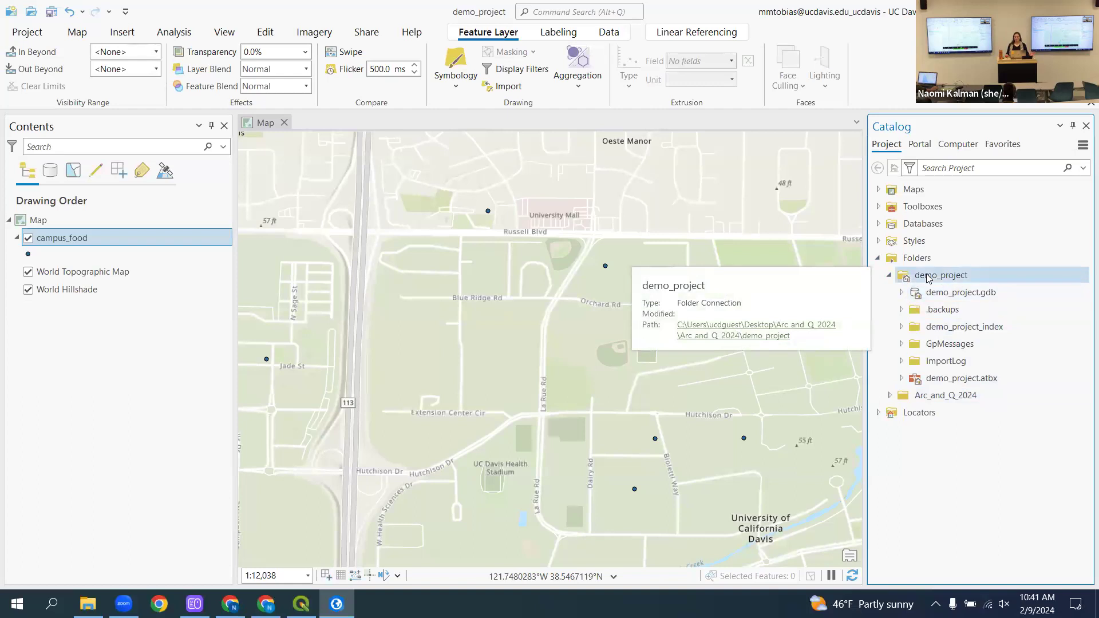
pyautogui.click(889, 275)
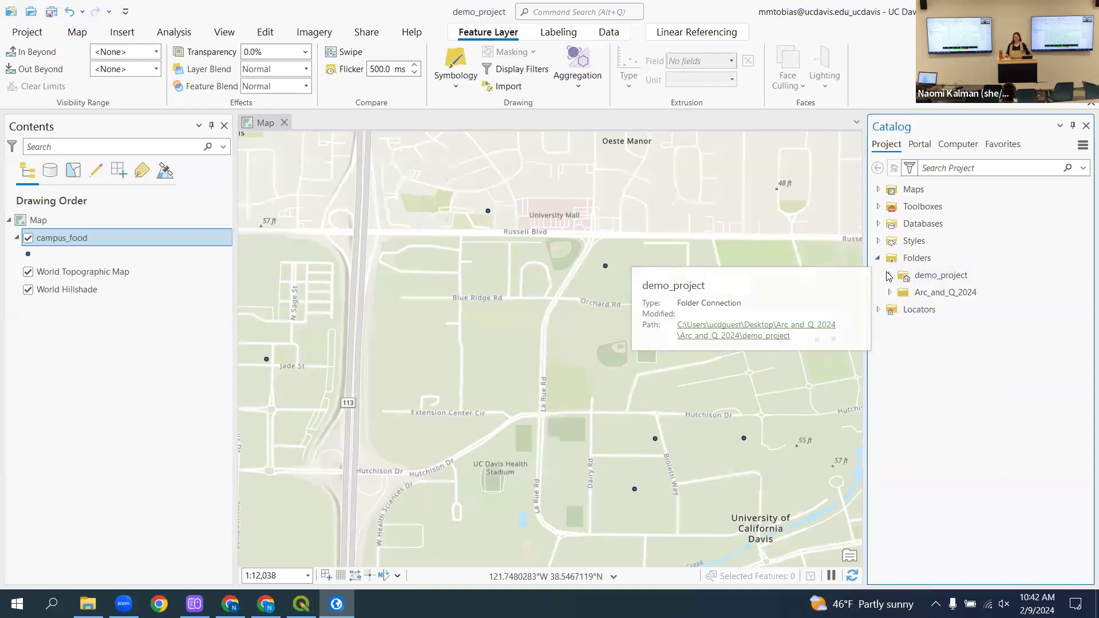
# - Add a folder connection to the data folder inside the inner Arc_and_Q_2024 folder and expand it to show its files
pyautogui.rightClick(925, 260)
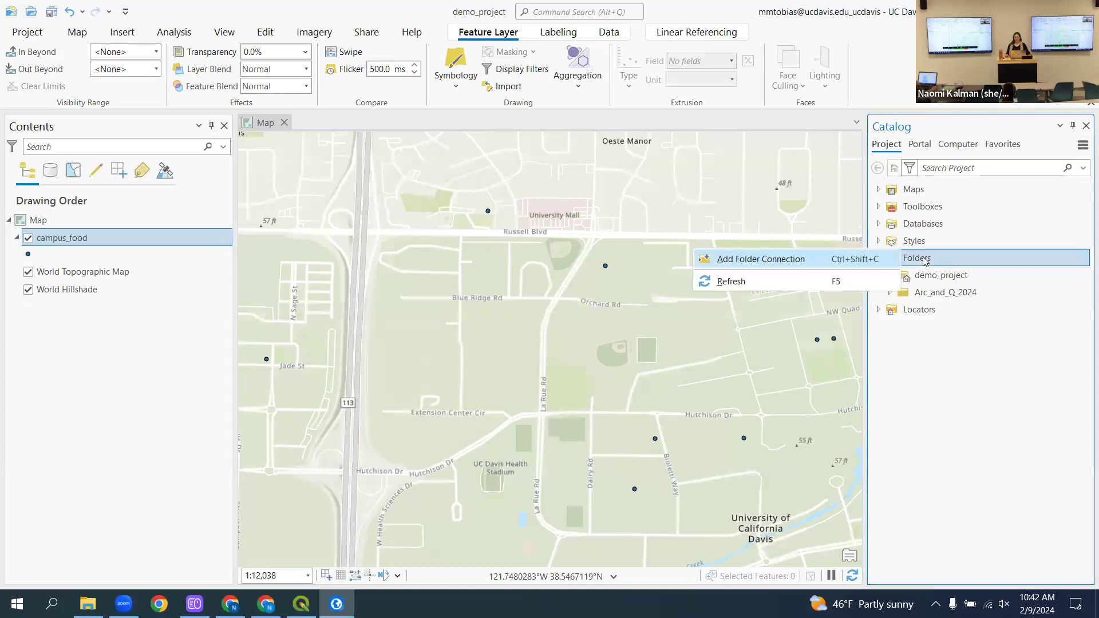
pyautogui.click(800, 261)
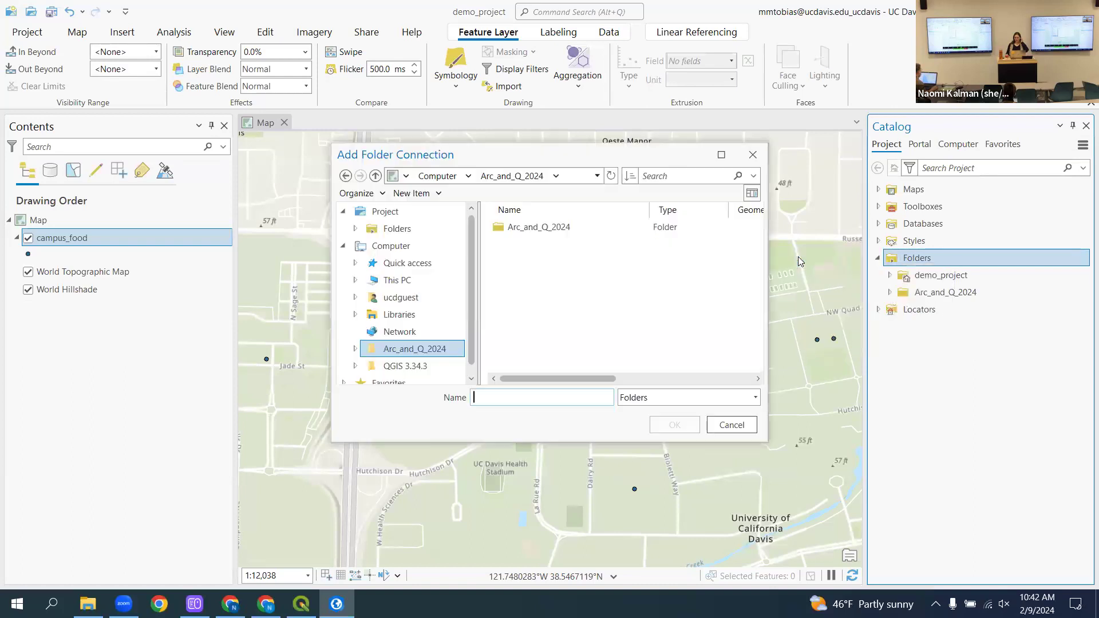
pyautogui.doubleClick(497, 229)
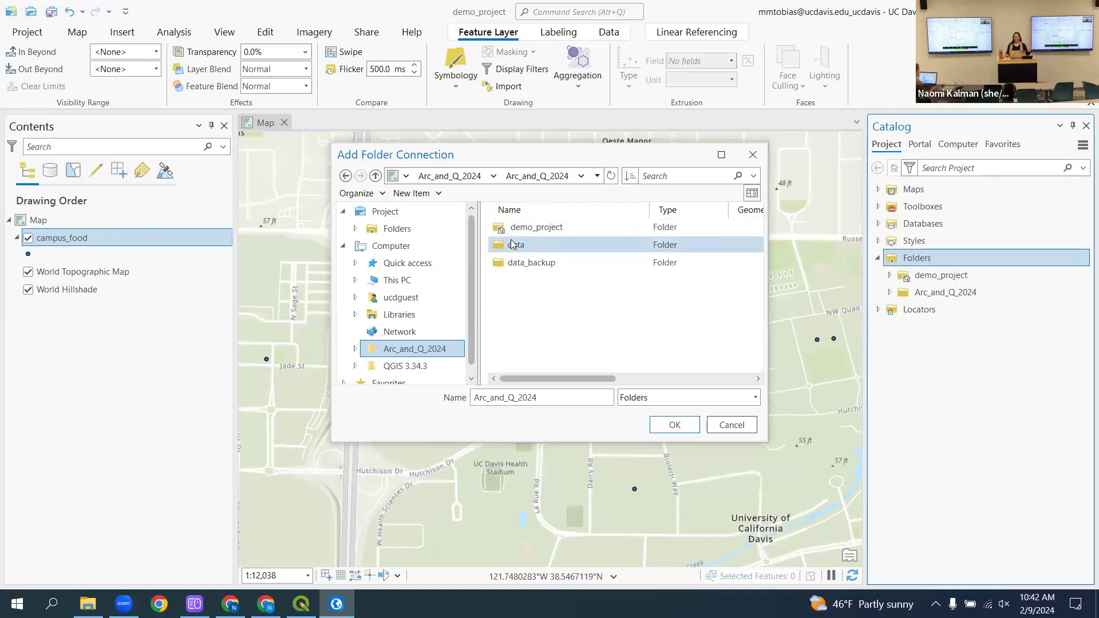
pyautogui.click(512, 244)
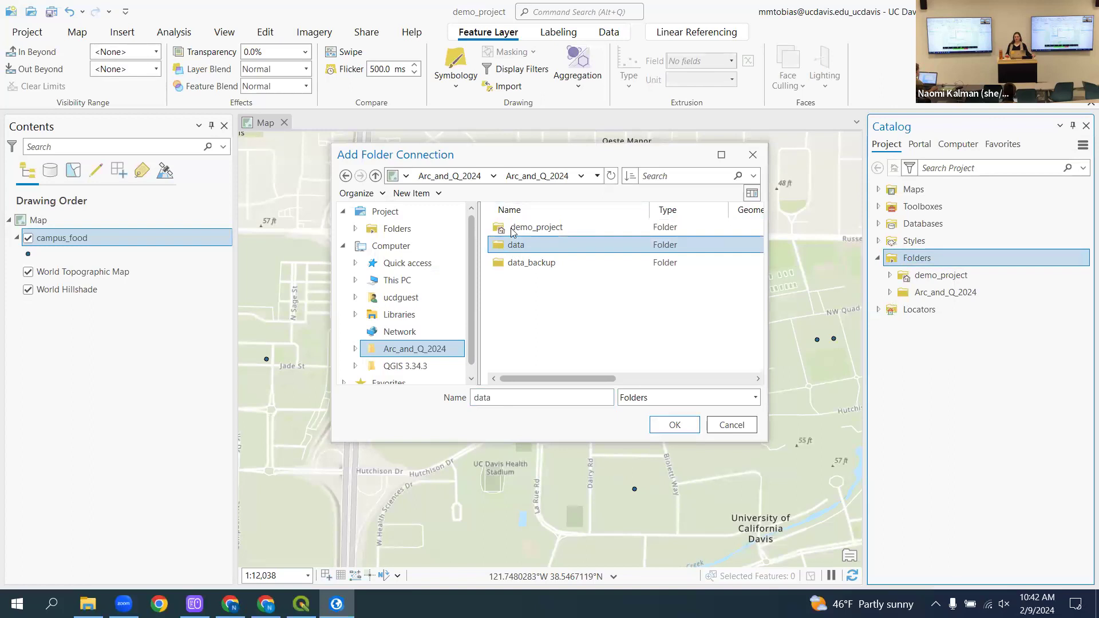
pyautogui.click(675, 426)
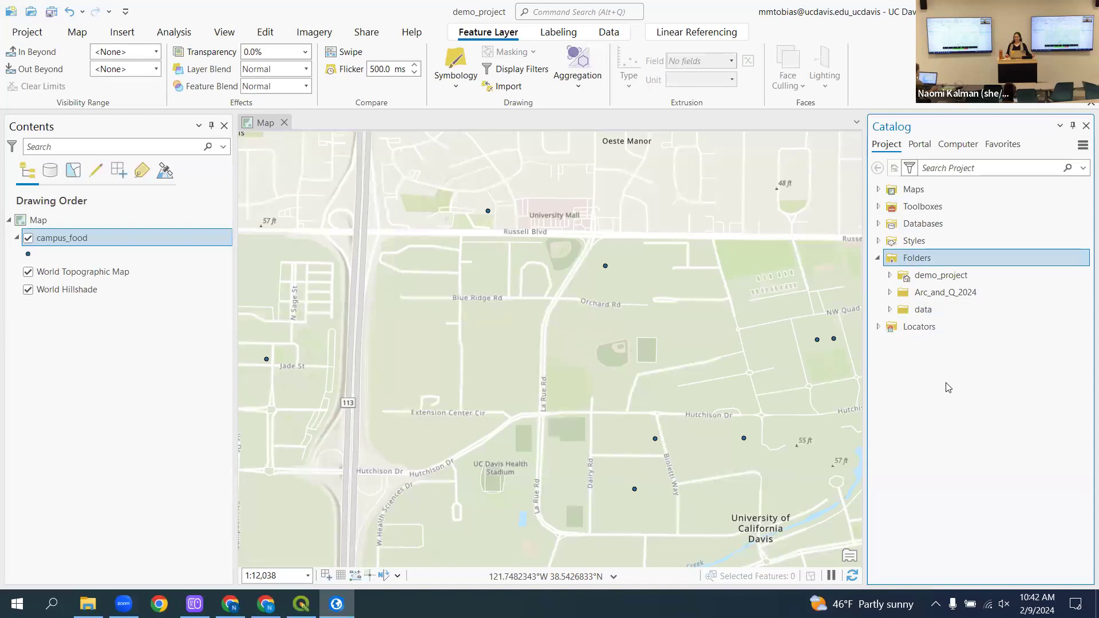
pyautogui.click(889, 309)
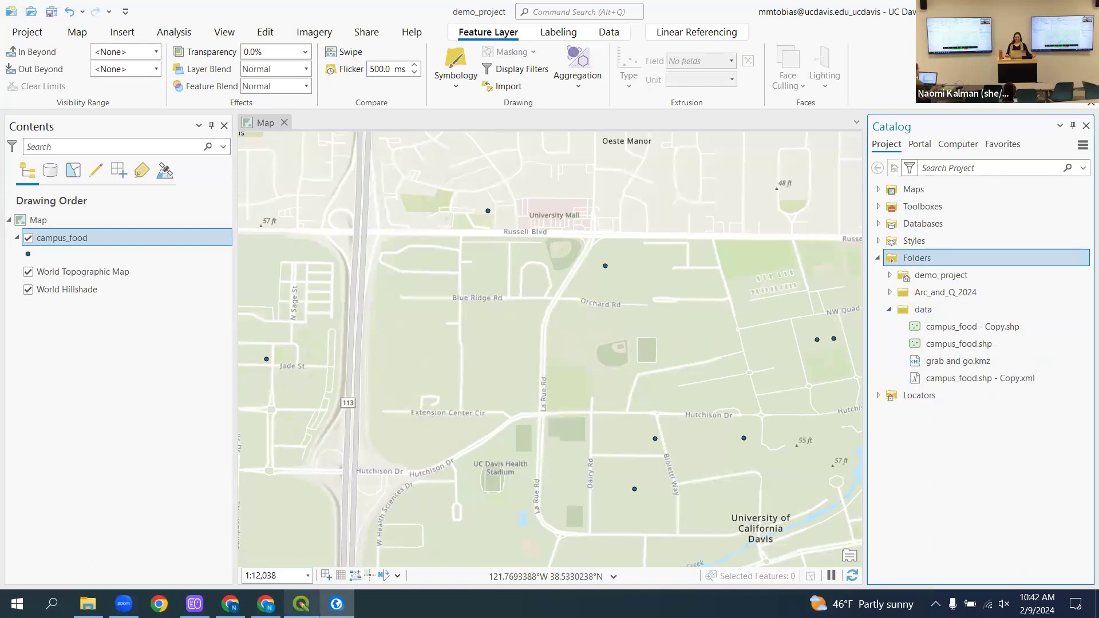
# - Check the QGIS Browser's Project Home for comparison, and return to ArcGIS Pro to expand the demo_project folder connection
pyautogui.click(301, 604)
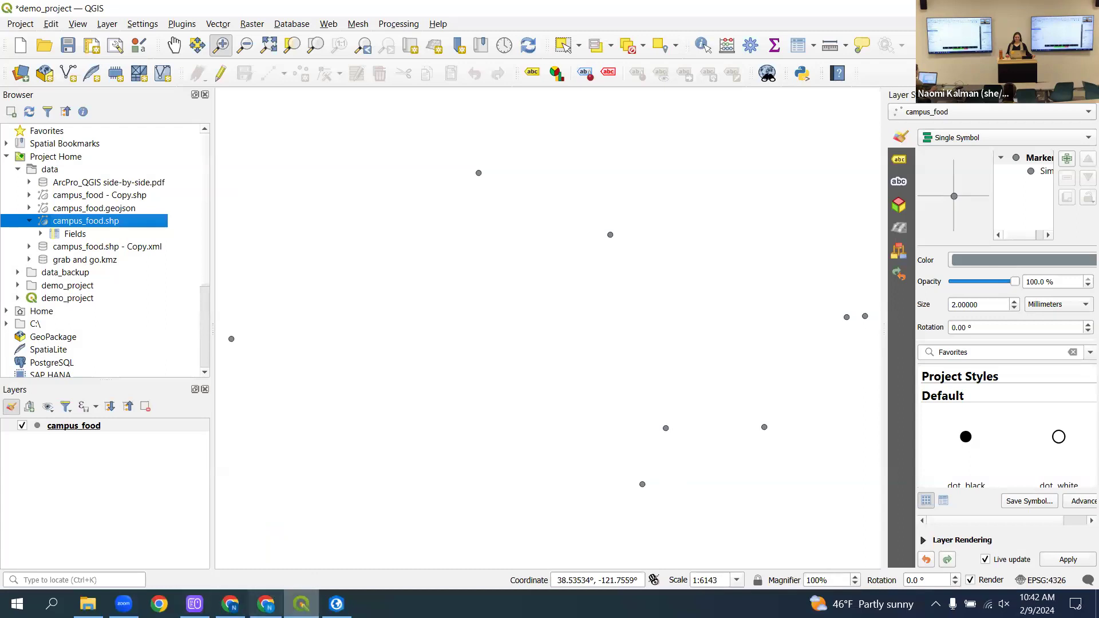
pyautogui.click(337, 603)
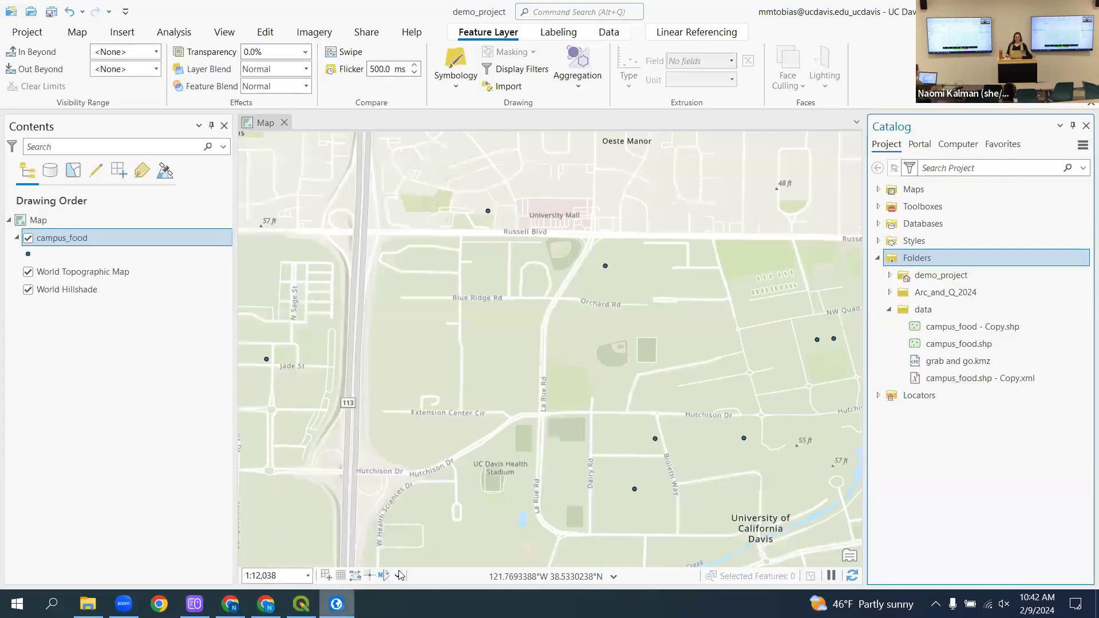
pyautogui.click(889, 274)
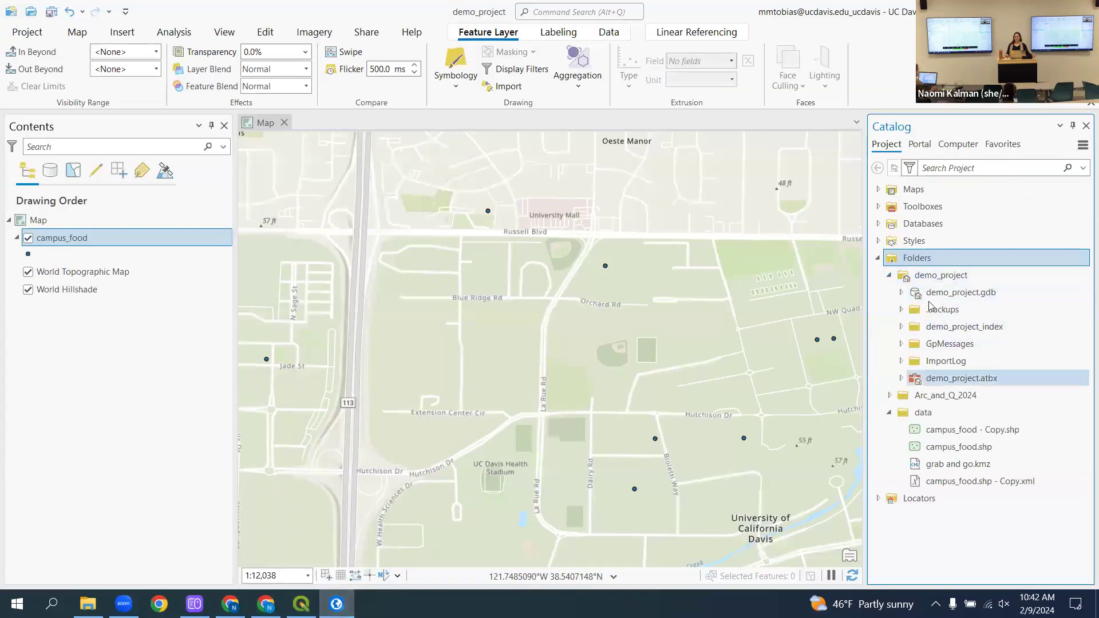
pyautogui.moveTo(936, 281)
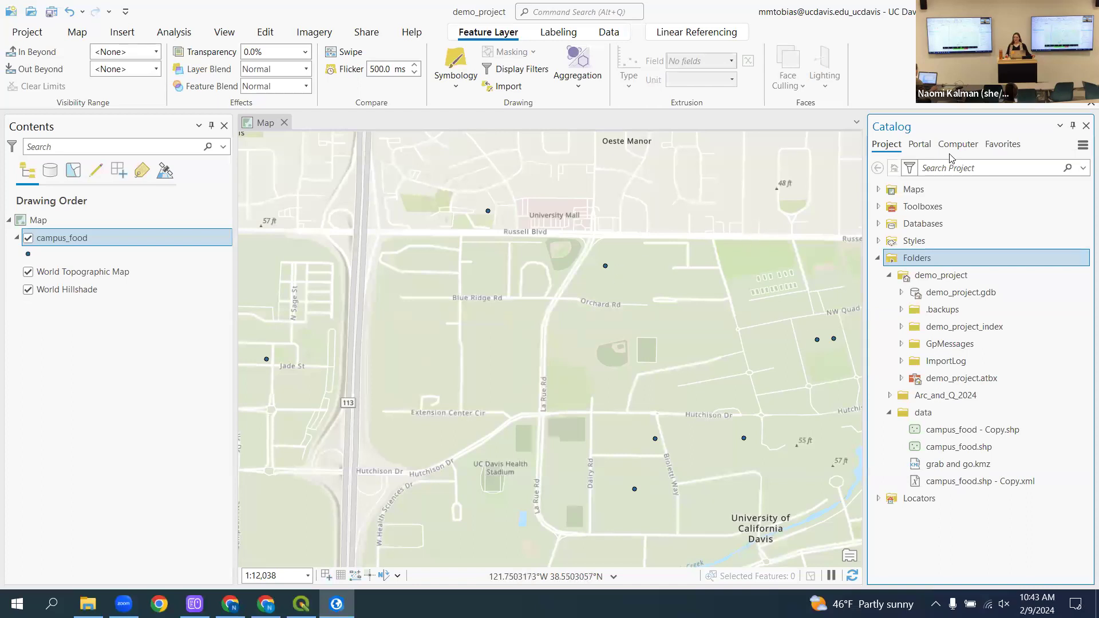
pyautogui.click(965, 147)
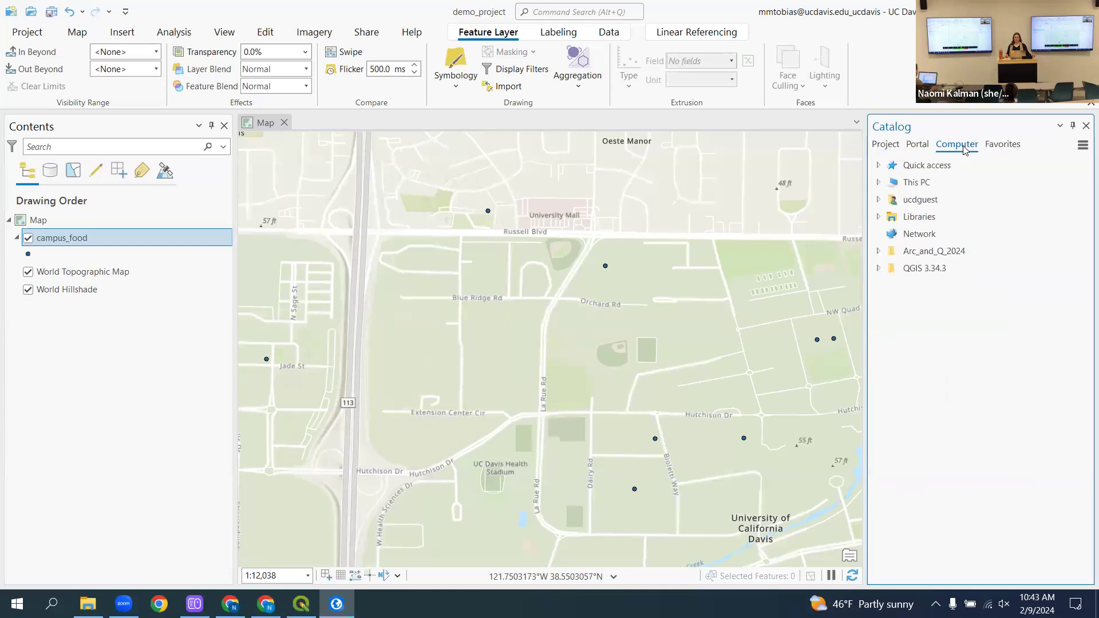
pyautogui.click(879, 252)
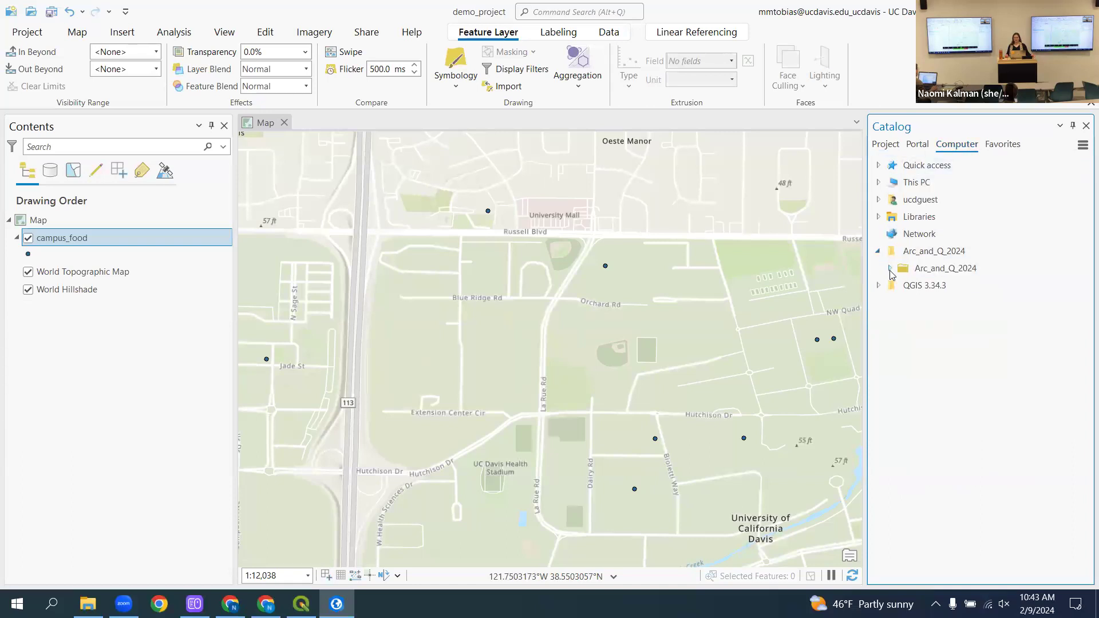
pyautogui.click(889, 268)
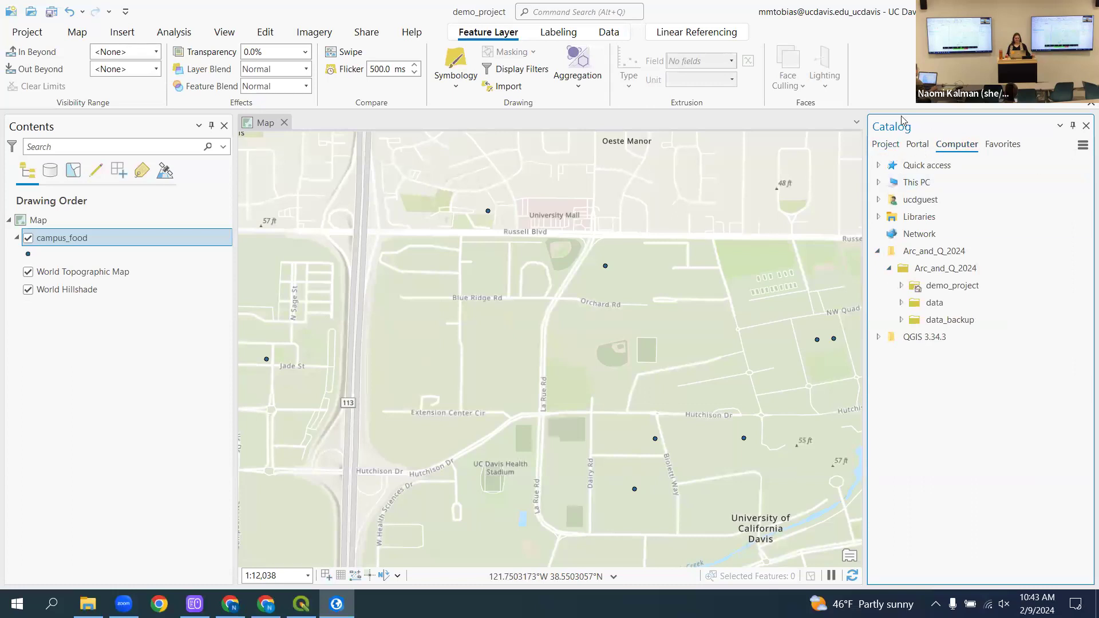
pyautogui.click(886, 145)
pyautogui.click(917, 145)
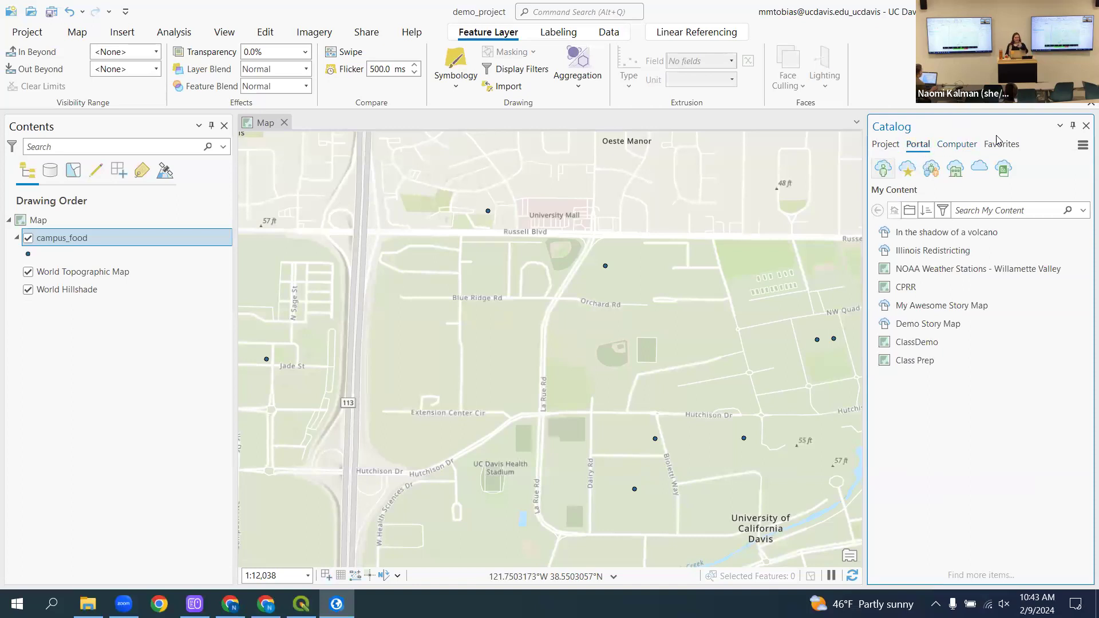
pyautogui.click(957, 145)
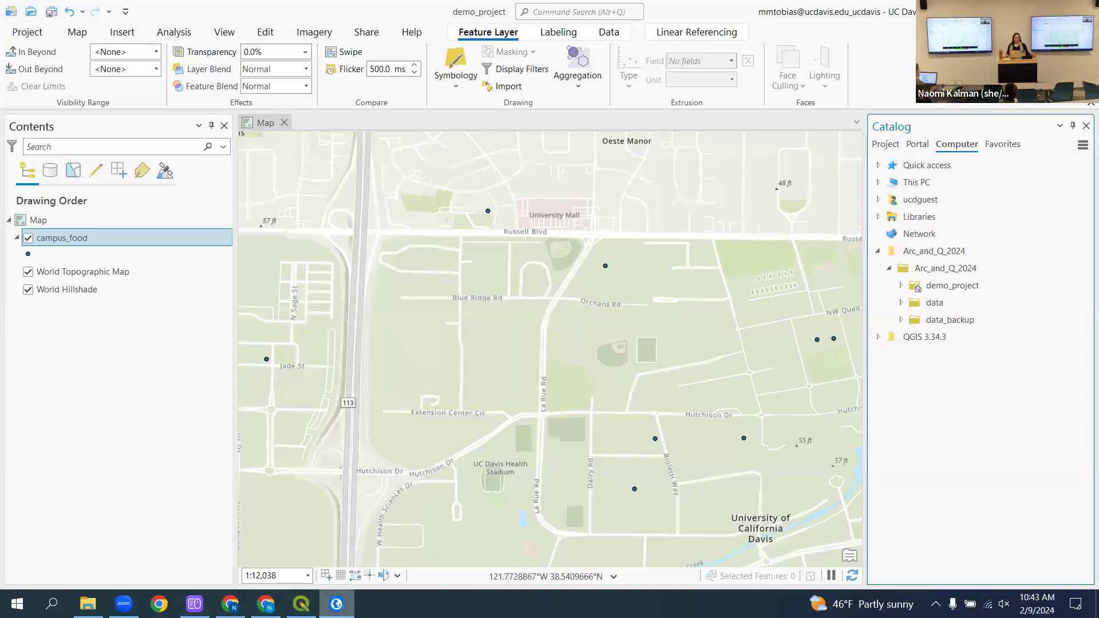
# - Switch to QGIS, hide and reshow the Layer Styling panel for campus_food, and display its label settings
pyautogui.click(301, 604)
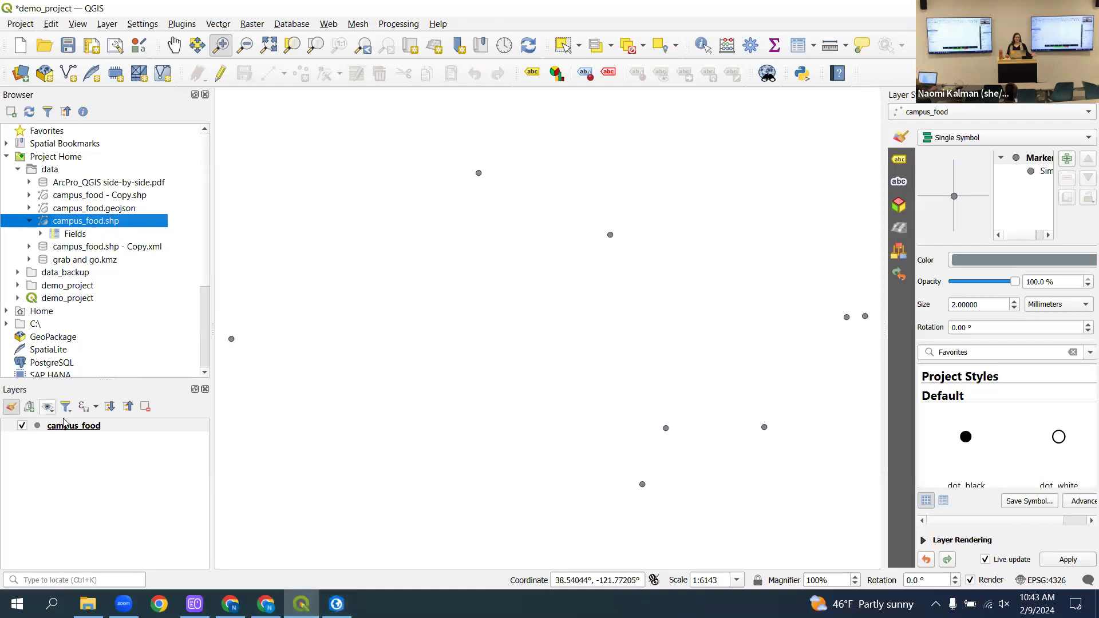
pyautogui.click(79, 429)
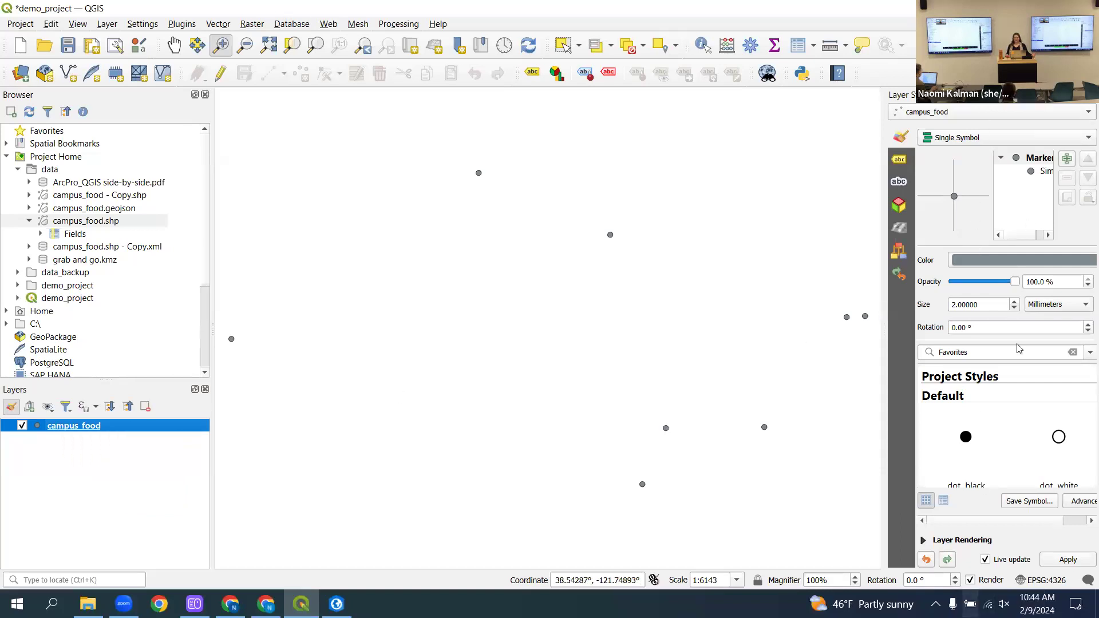
pyautogui.click(11, 408)
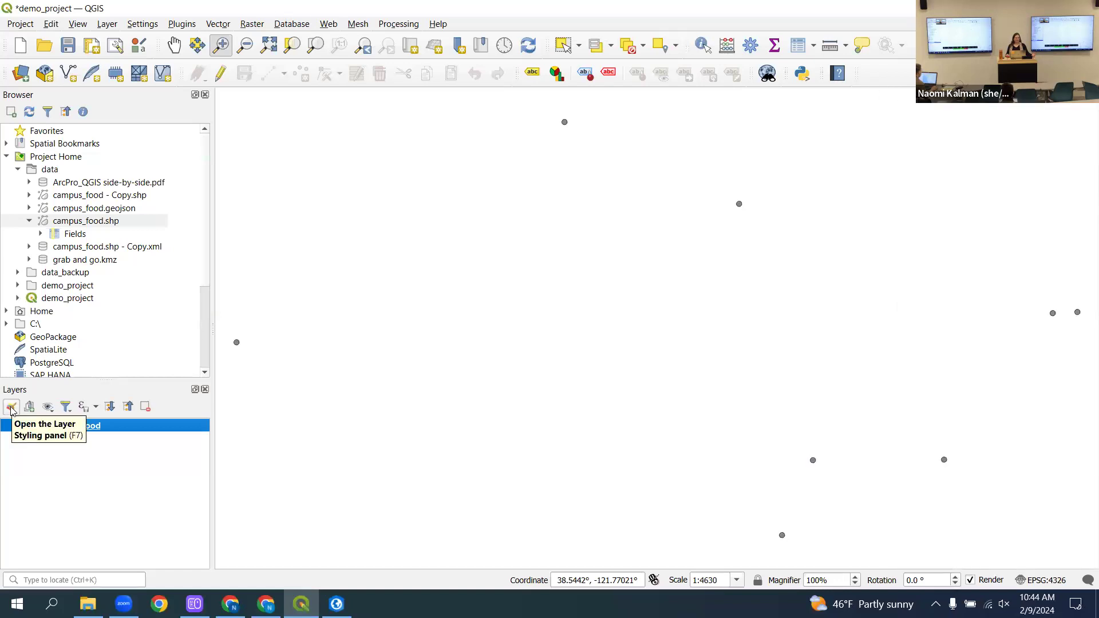
pyautogui.click(11, 407)
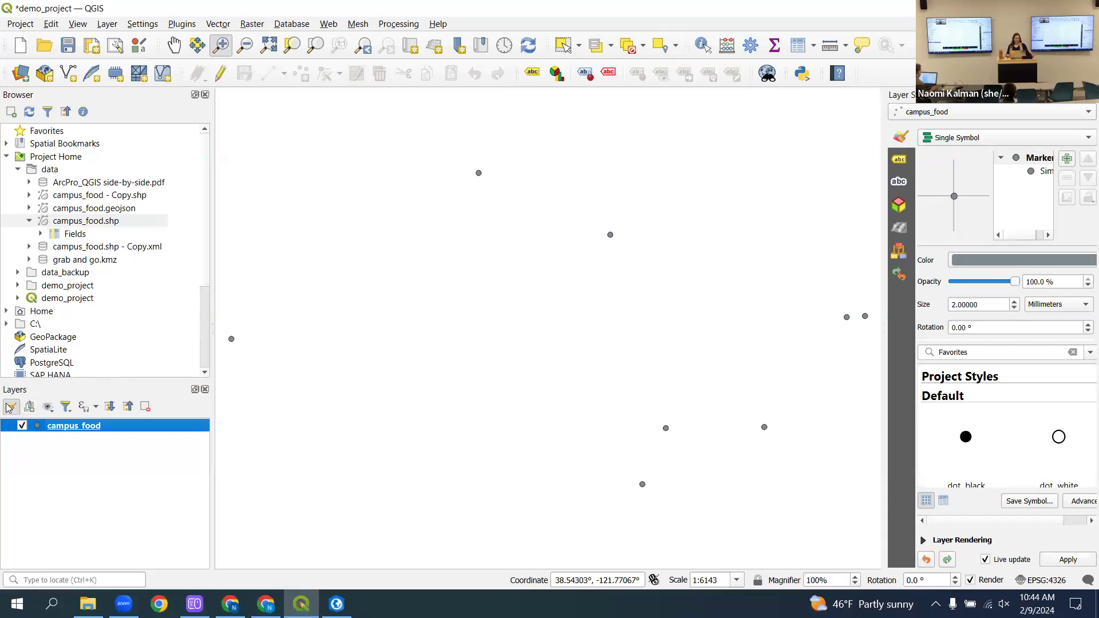
pyautogui.click(10, 407)
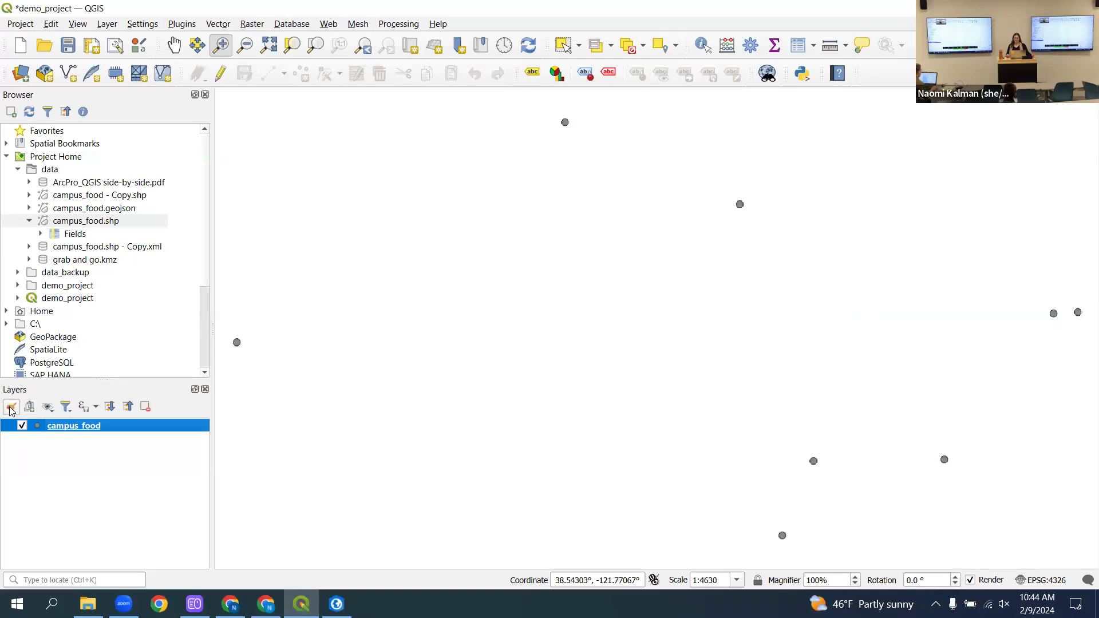
pyautogui.click(9, 408)
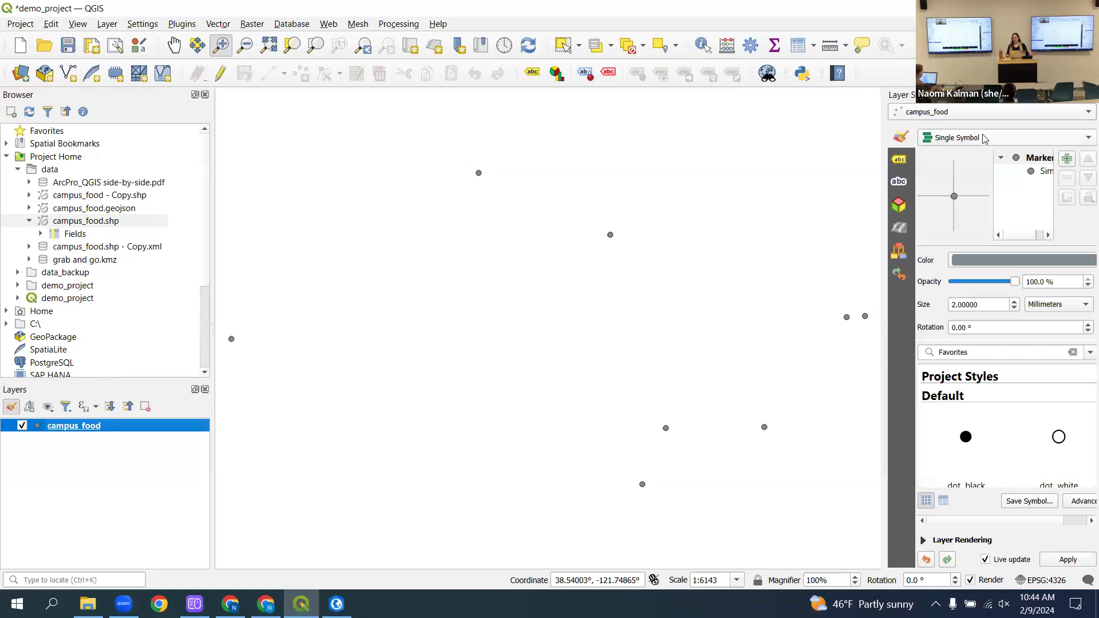
pyautogui.click(899, 161)
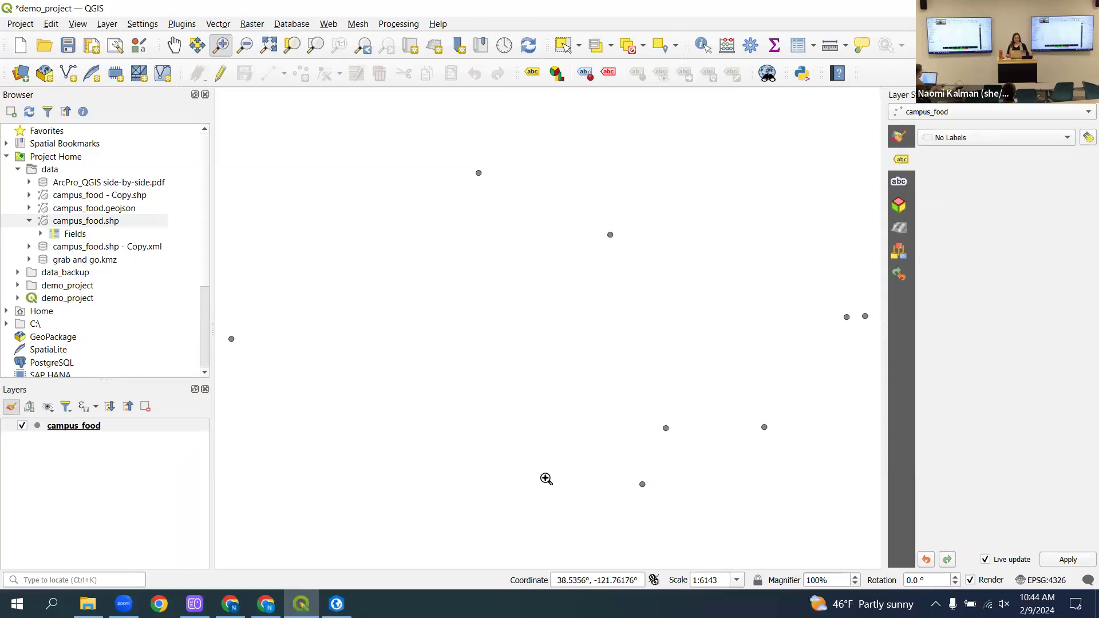
# - Switch to ArcGIS Pro and recolor the campus_food point symbol orange
pyautogui.click(336, 604)
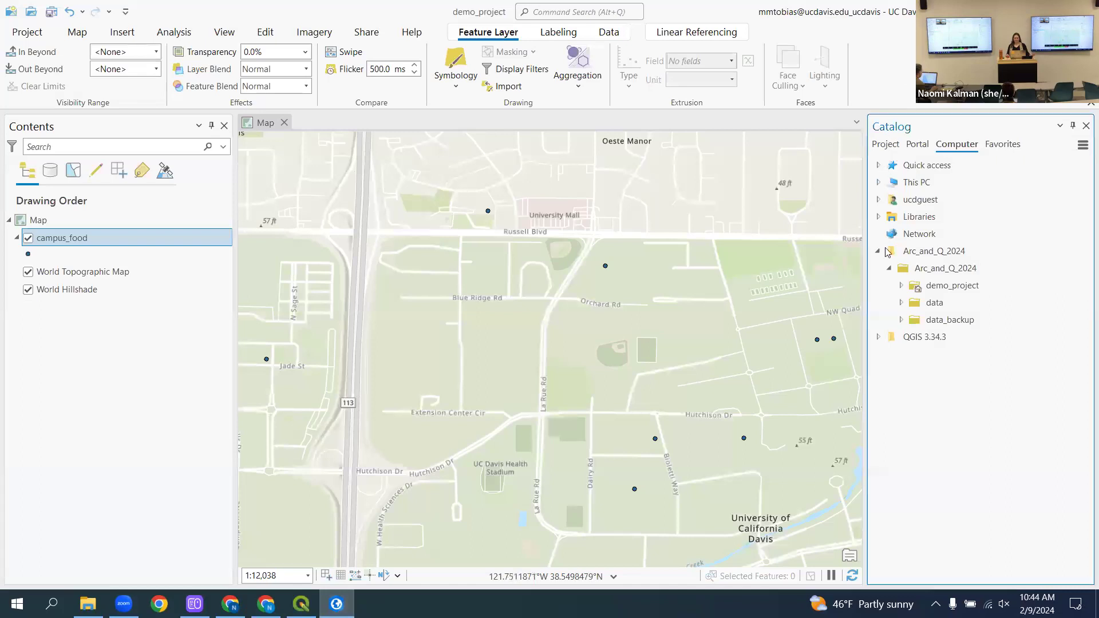
pyautogui.click(50, 244)
pyautogui.click(24, 258)
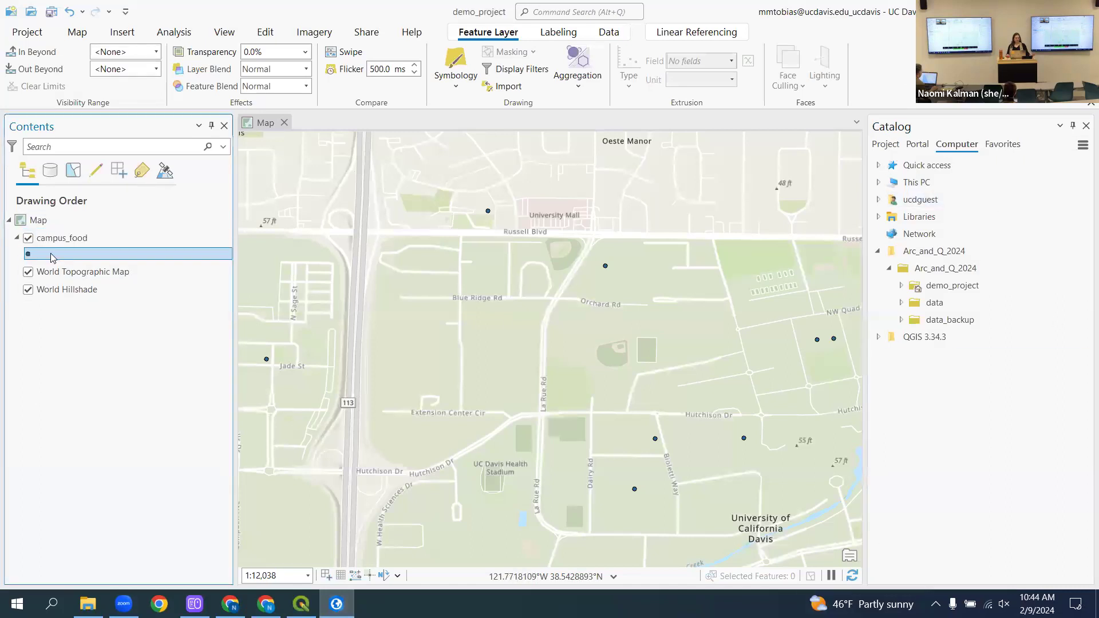
pyautogui.click(30, 253)
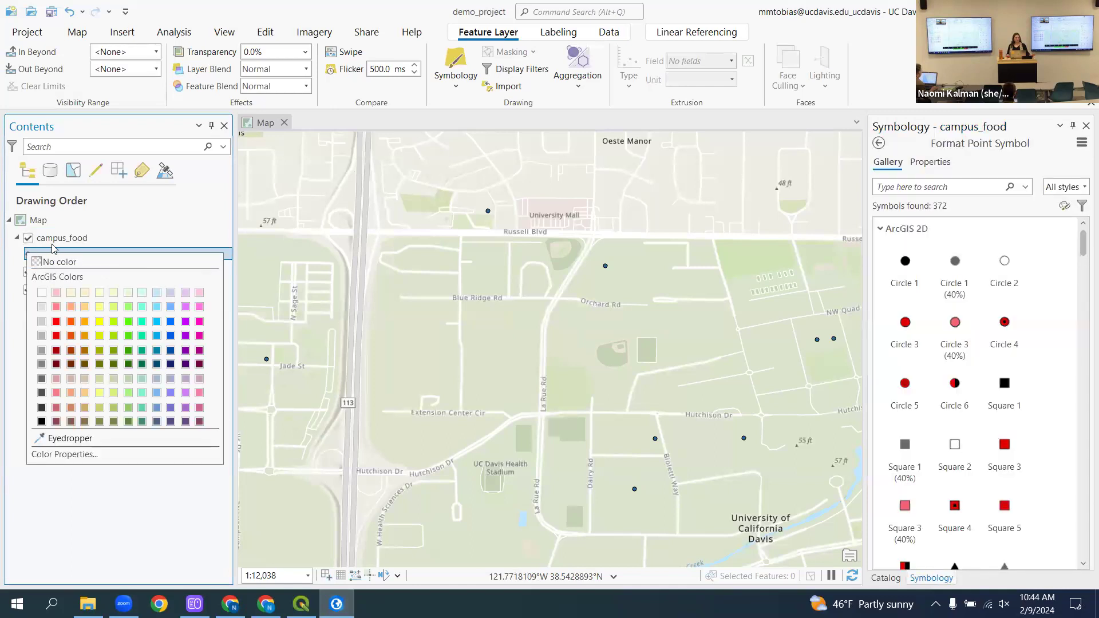
pyautogui.click(113, 225)
pyautogui.rightClick(29, 254)
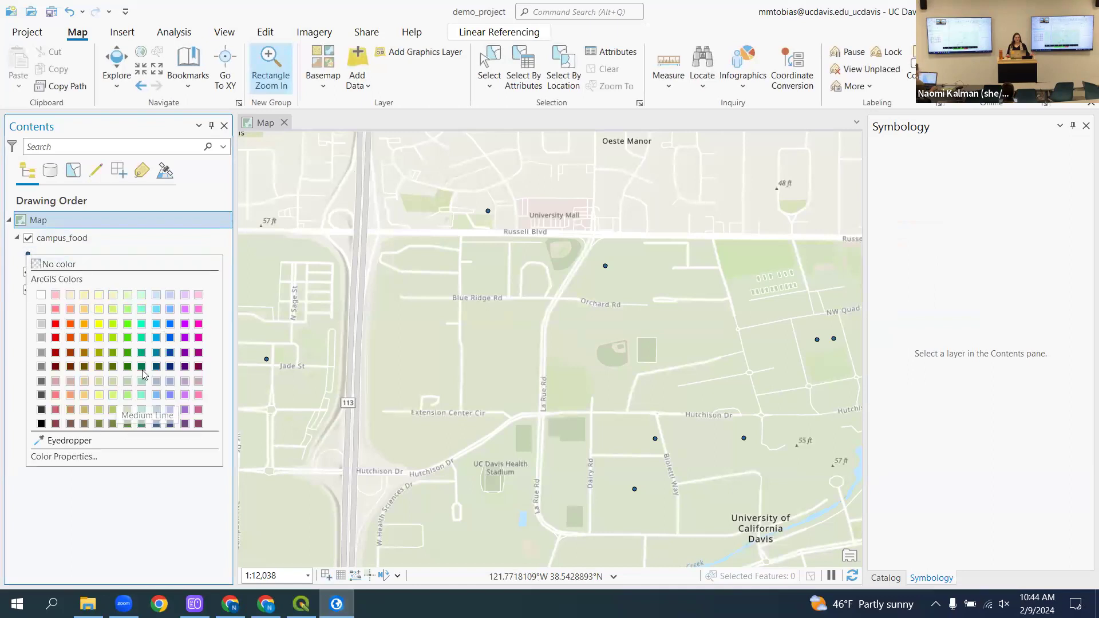
pyautogui.click(69, 340)
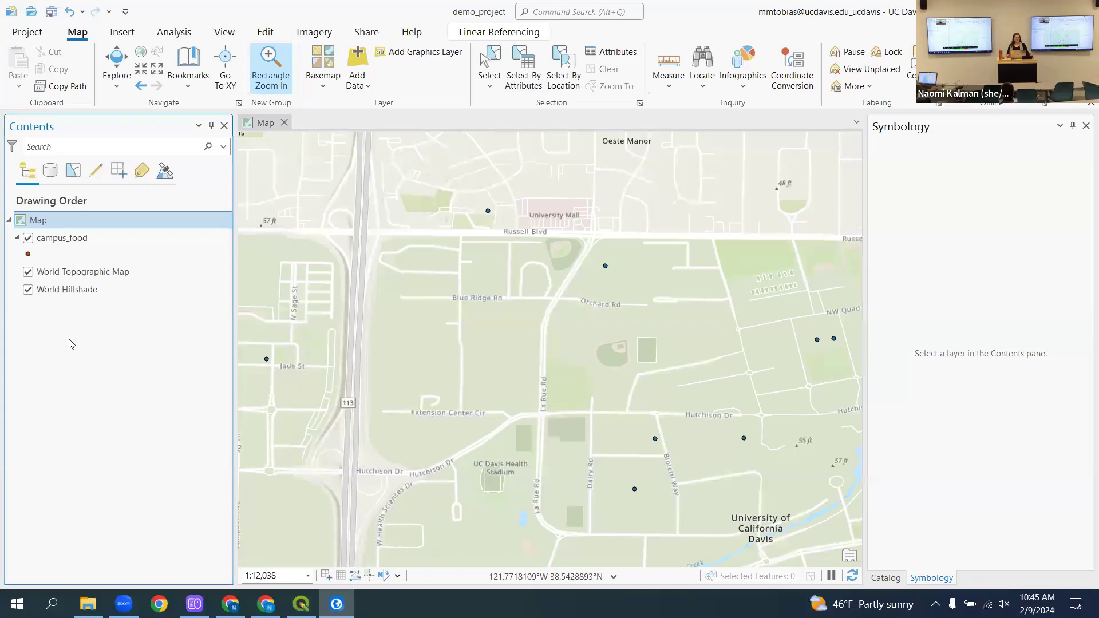
# - Check the campus_food layer properties without changing them, and show the appearance properties of its point symbol
pyautogui.doubleClick(73, 238)
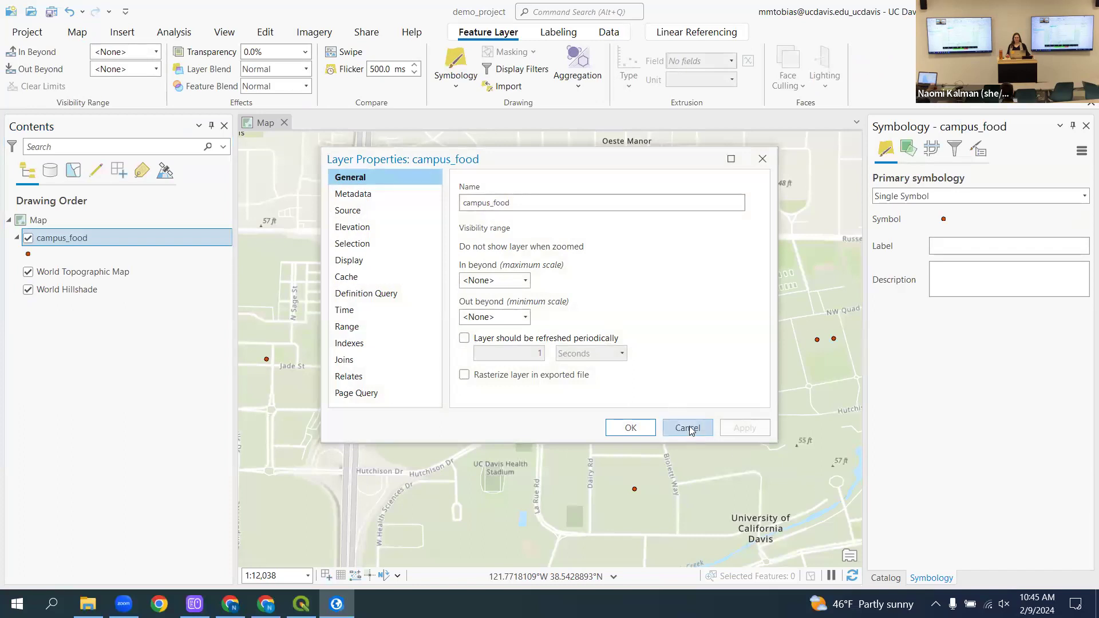
pyautogui.click(689, 427)
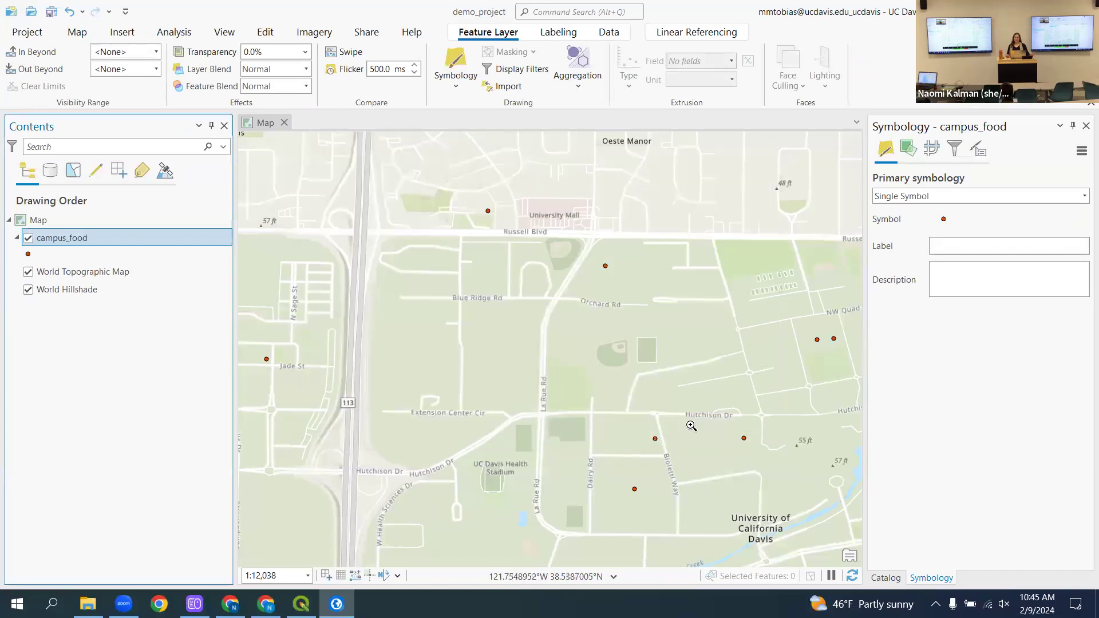
pyautogui.click(89, 240)
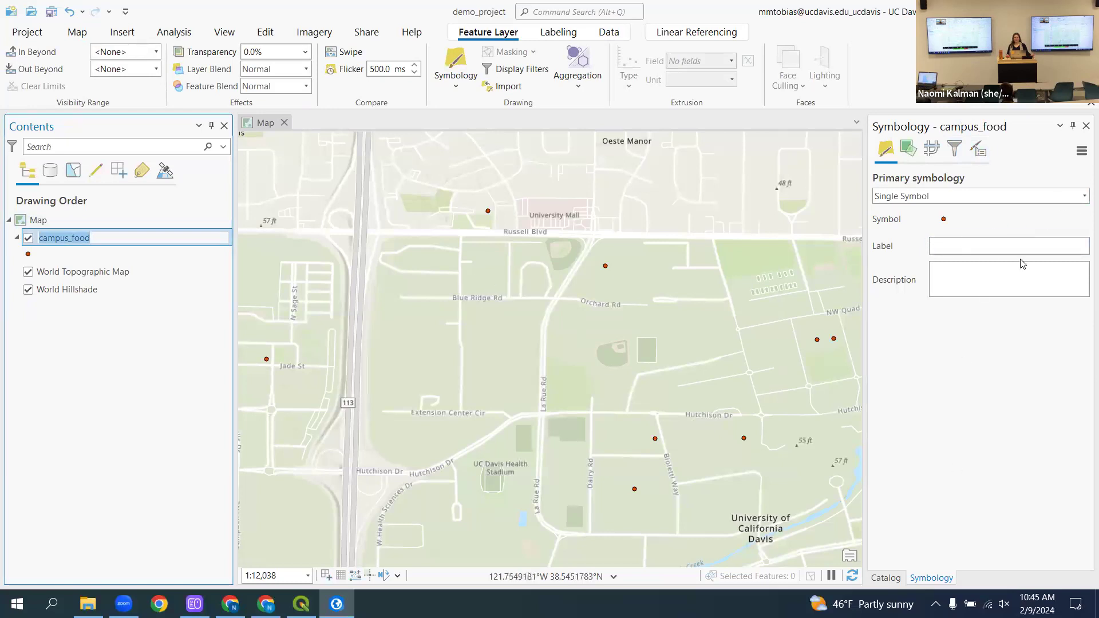
pyautogui.click(944, 220)
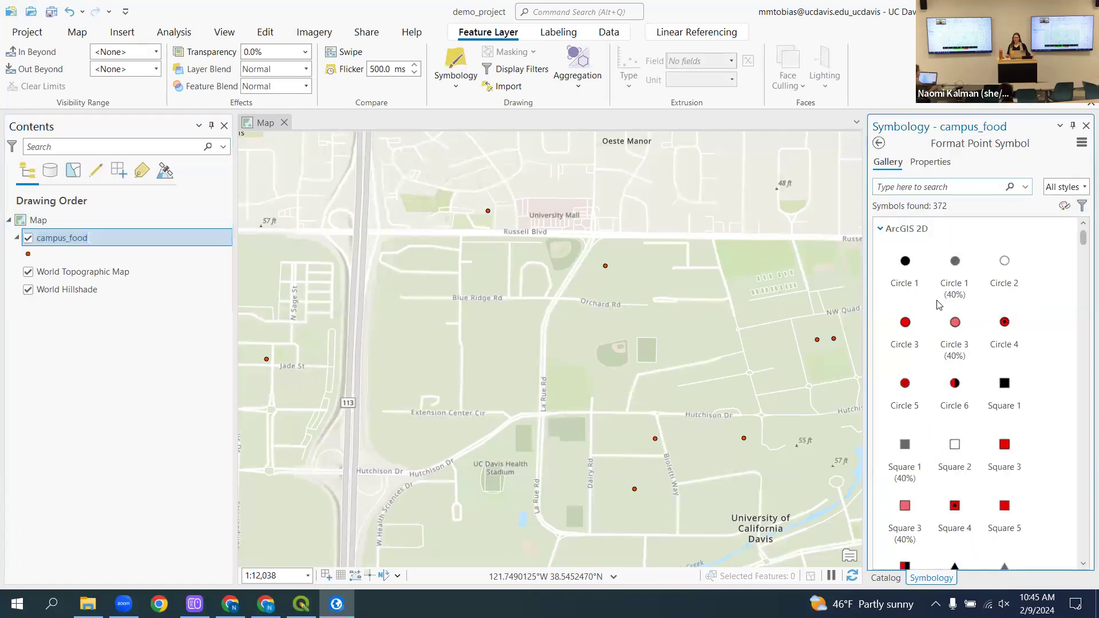
pyautogui.click(932, 165)
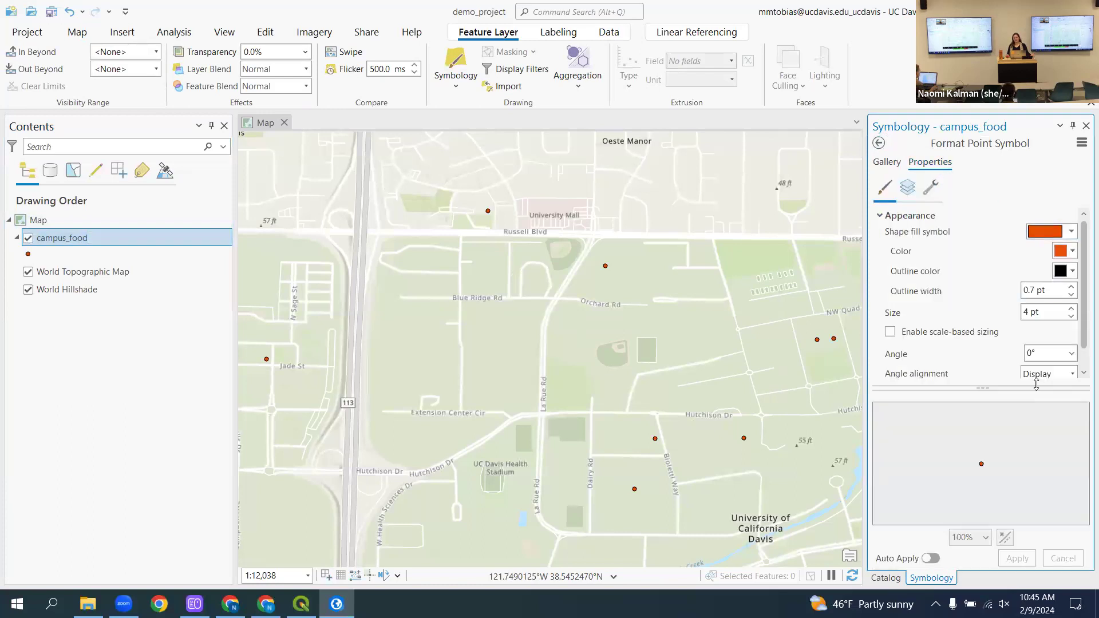
# - Switch to QGIS, widen the Layer Styling panel, review campus_food's Simple Marker options down to the marker shapes, and narrow the panel somewhat
pyautogui.hotkey('alt', 'Tab')
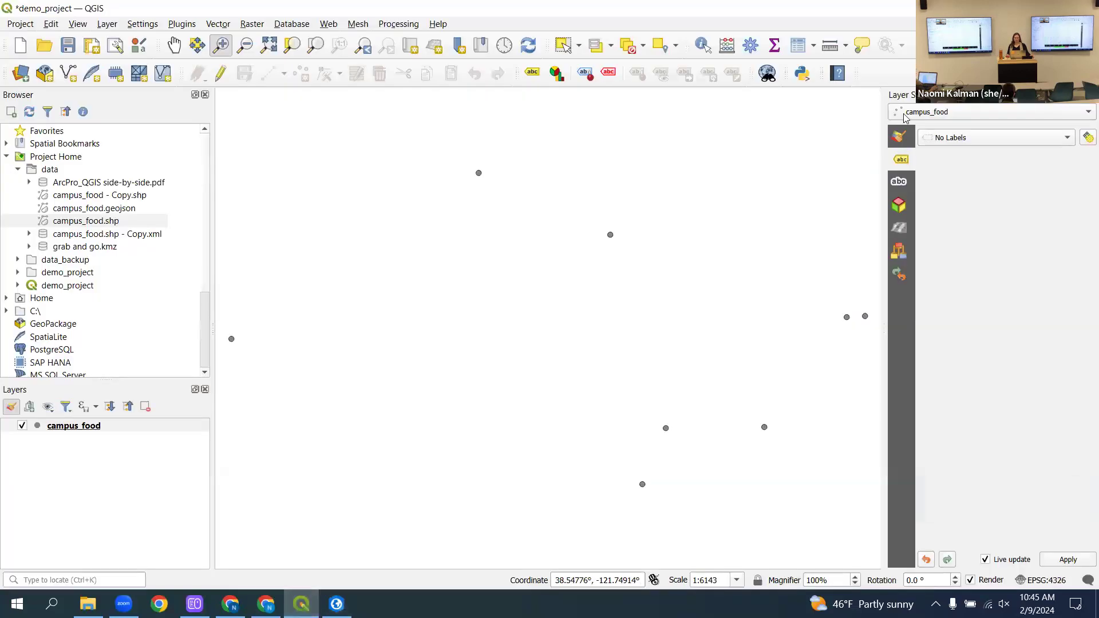
pyautogui.click(900, 136)
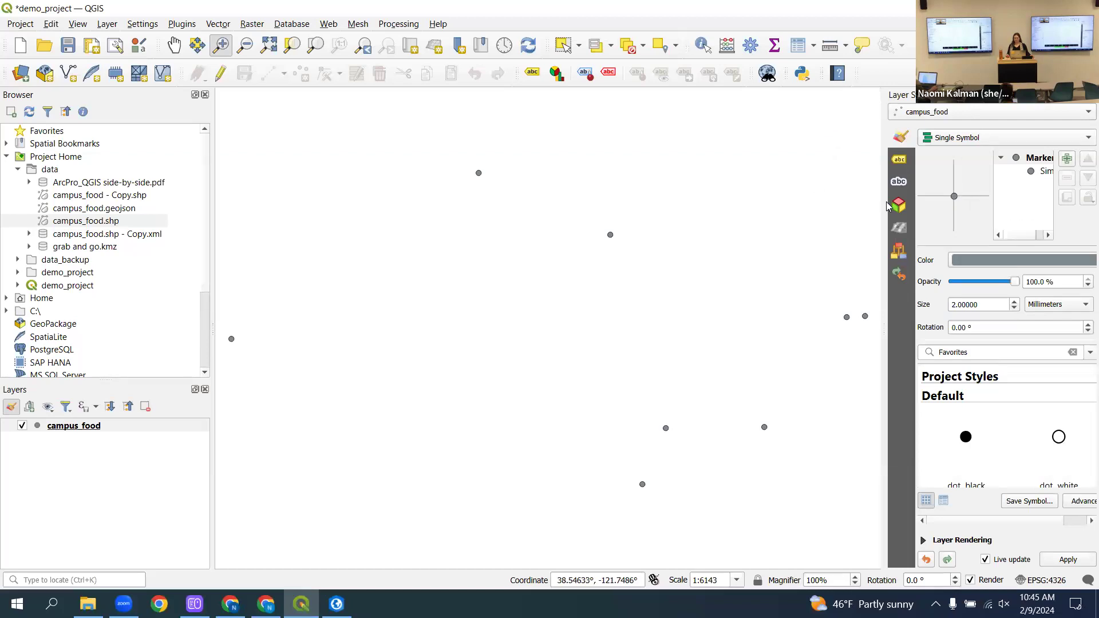
pyautogui.moveTo(887, 206); pyautogui.dragTo(718, 201)
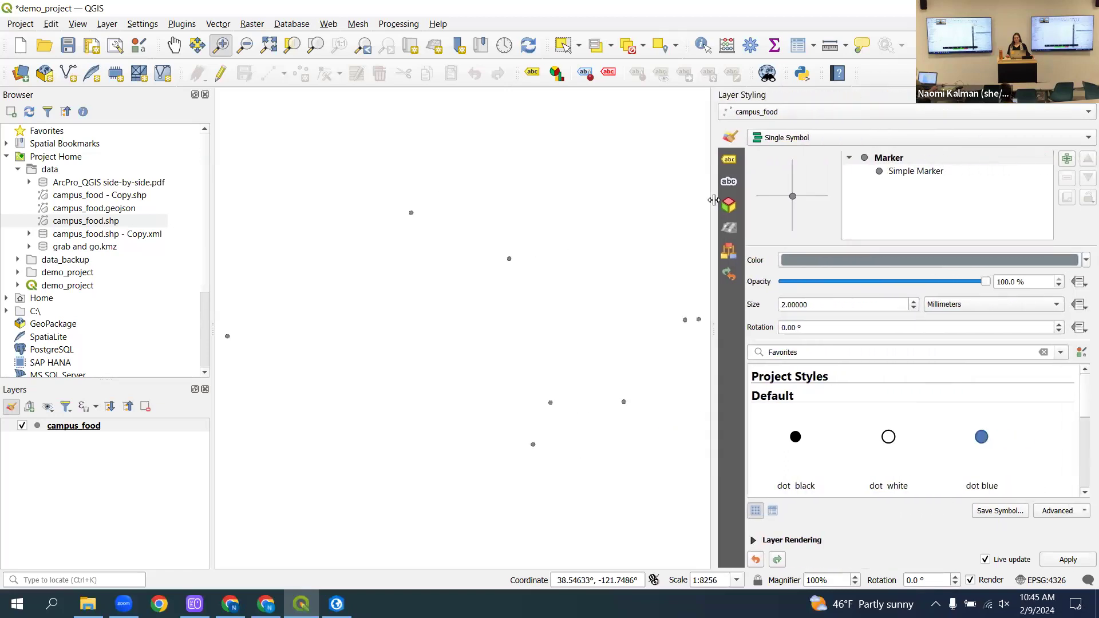
pyautogui.click(920, 173)
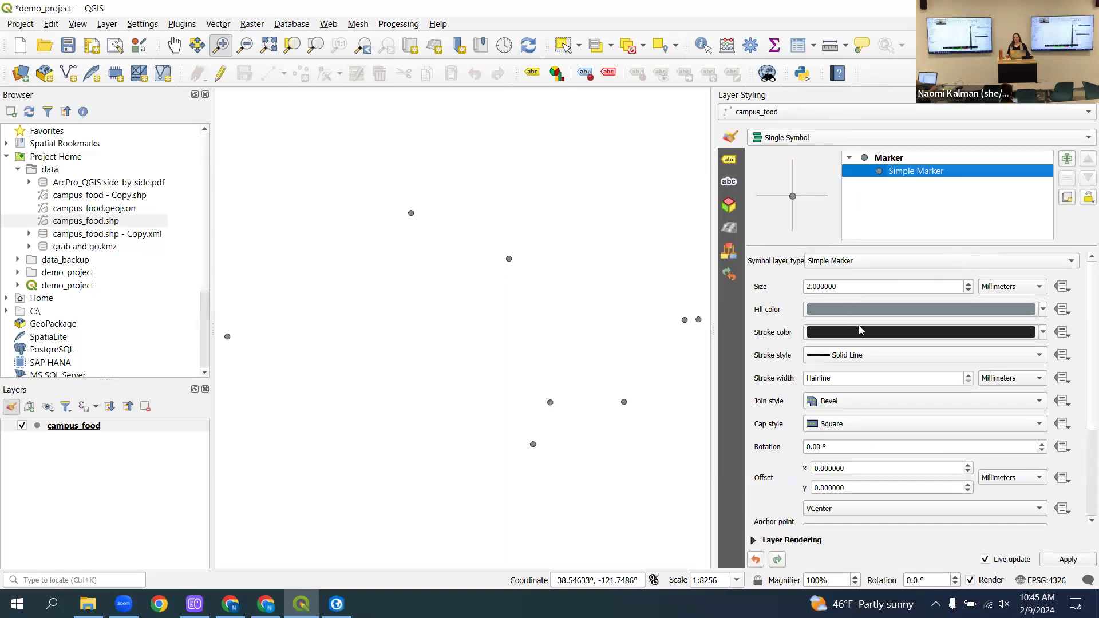
pyautogui.scroll(-3, 935, 369)
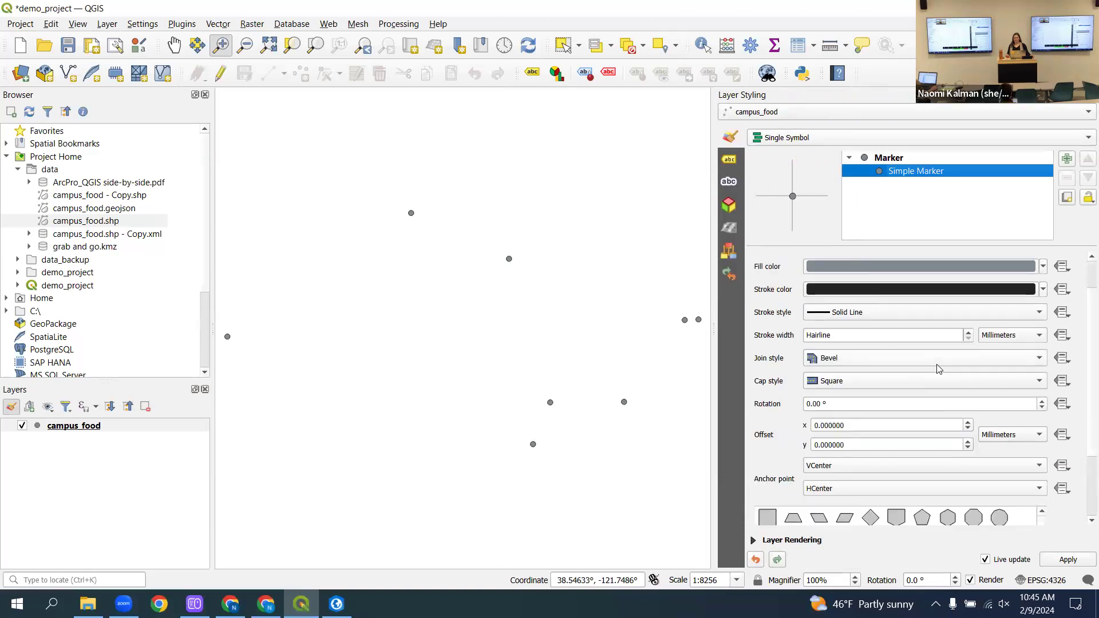
pyautogui.scroll(-1, 932, 356)
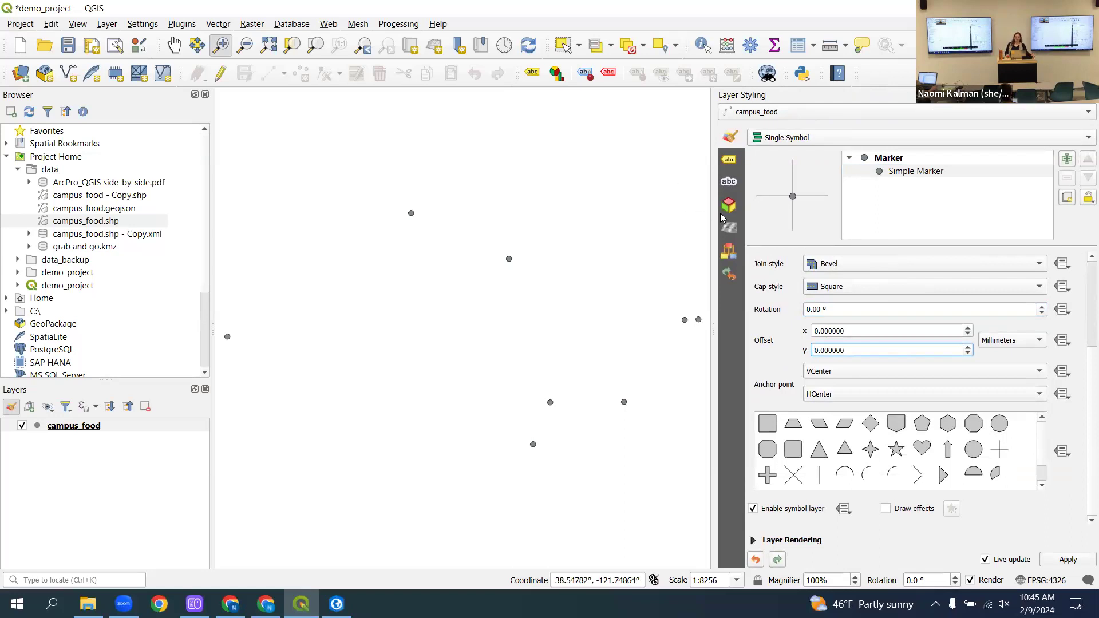
pyautogui.moveTo(711, 218); pyautogui.dragTo(785, 238)
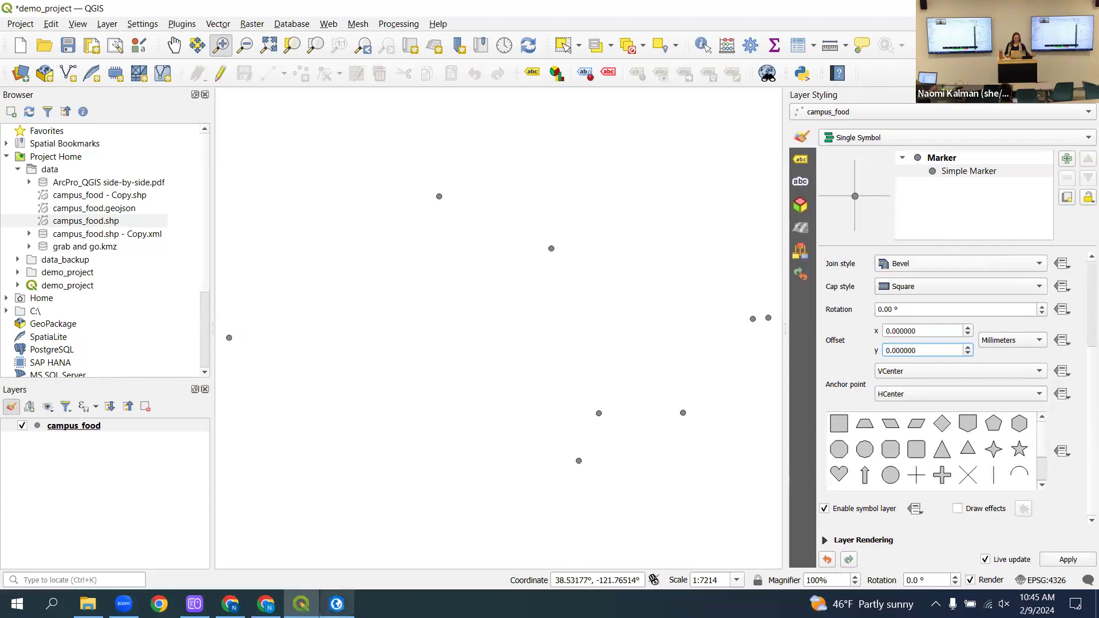
# - Switch to the ArcPro/QGIS side-by-side guide in the browser and review the QGIS layer options in section 3.3 Layers
pyautogui.click(230, 604)
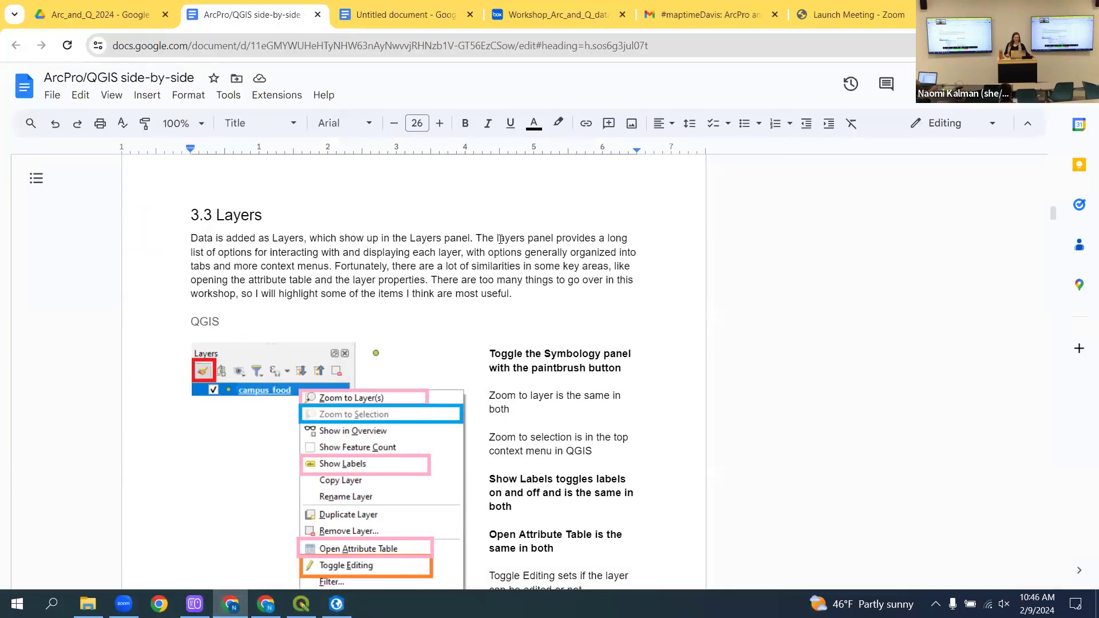
pyautogui.scroll(-4, 477, 253)
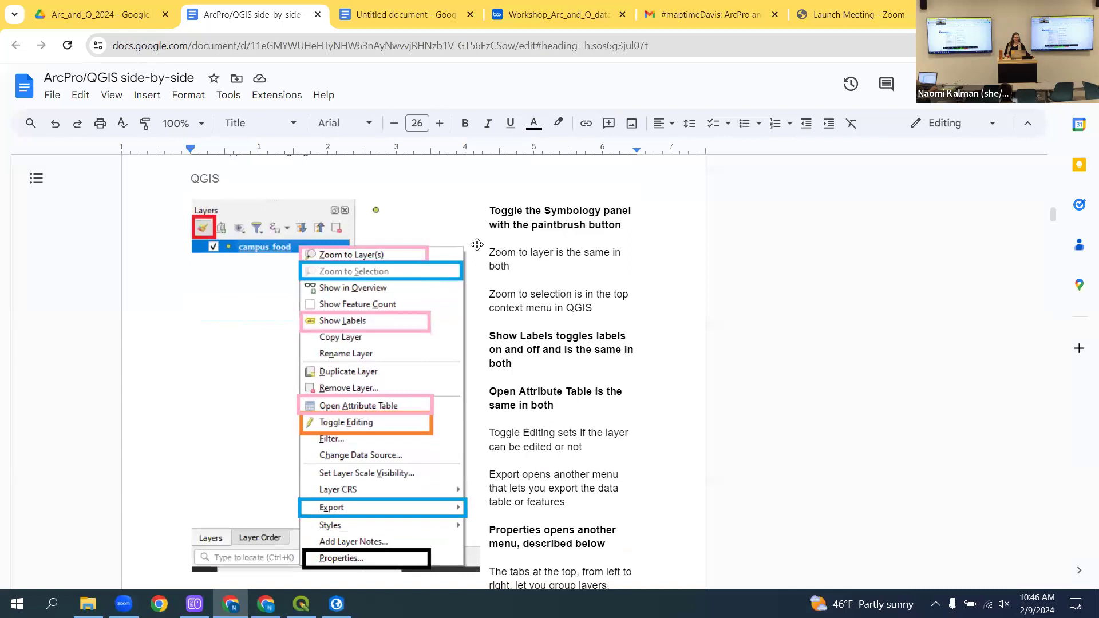
pyautogui.scroll(3, 478, 244)
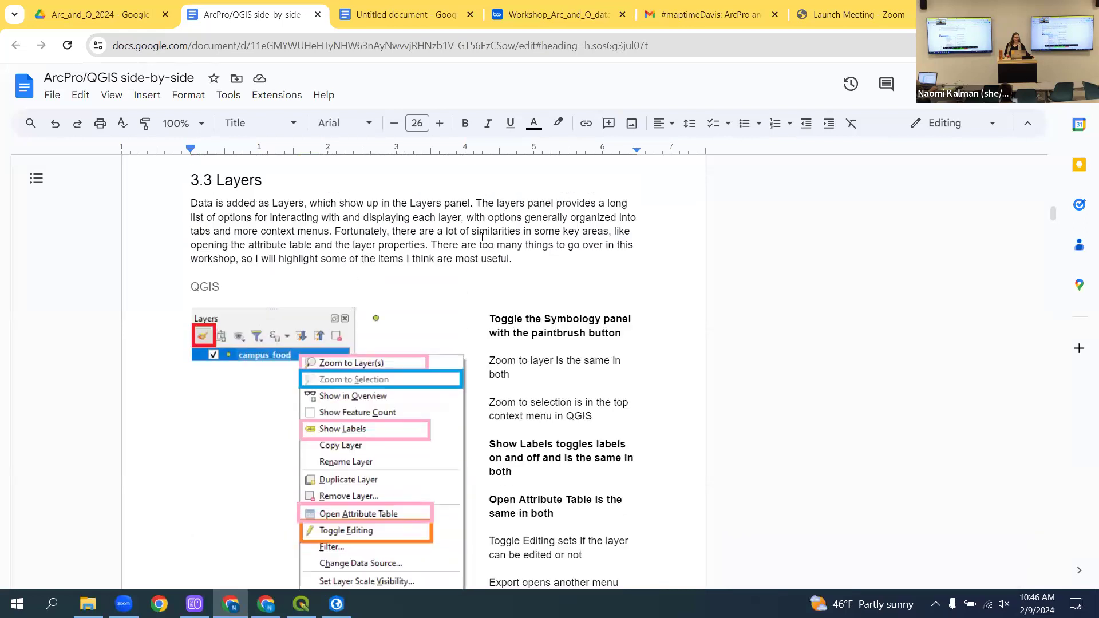
pyautogui.scroll(-1, 166, 477)
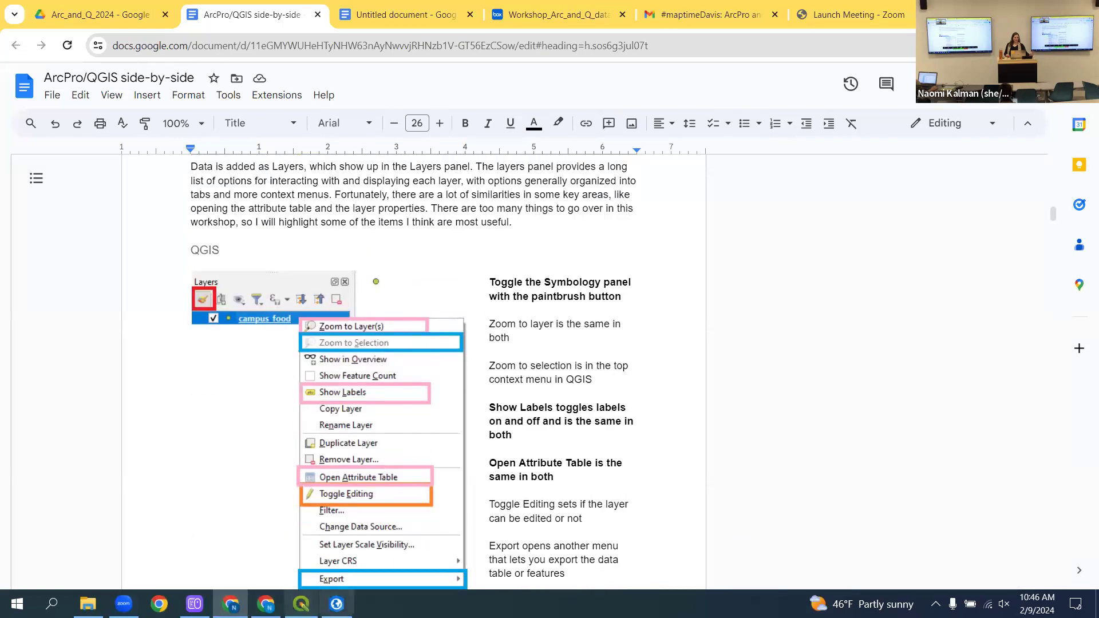
# - Switch to QGIS and zoom the map to the campus_food layer
pyautogui.click(301, 603)
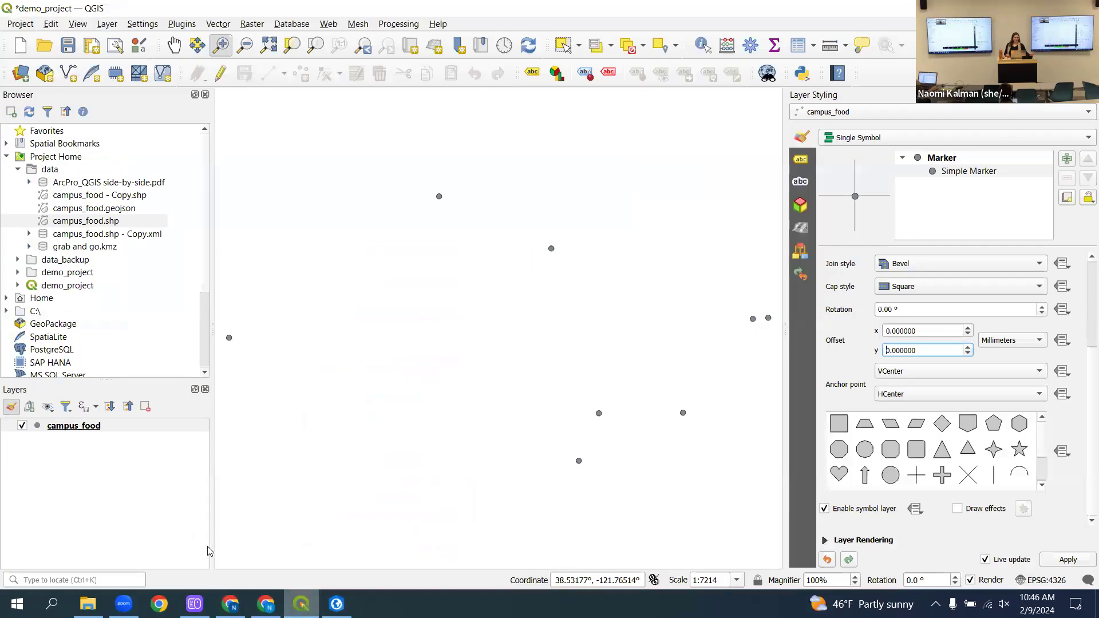
pyautogui.click(79, 428)
pyautogui.rightClick(79, 432)
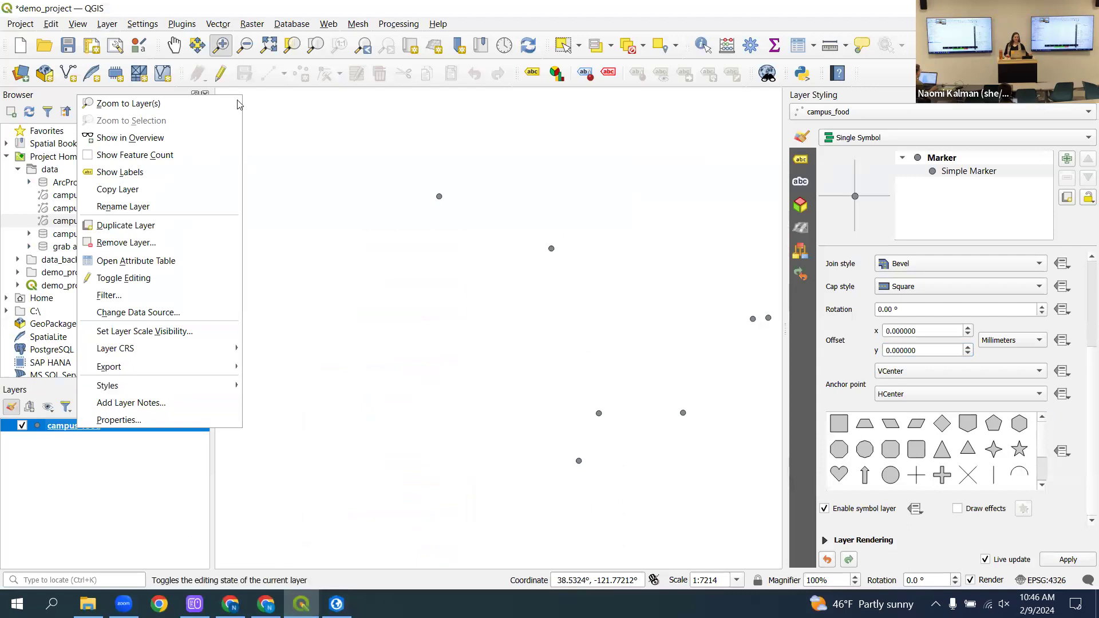
pyautogui.click(139, 105)
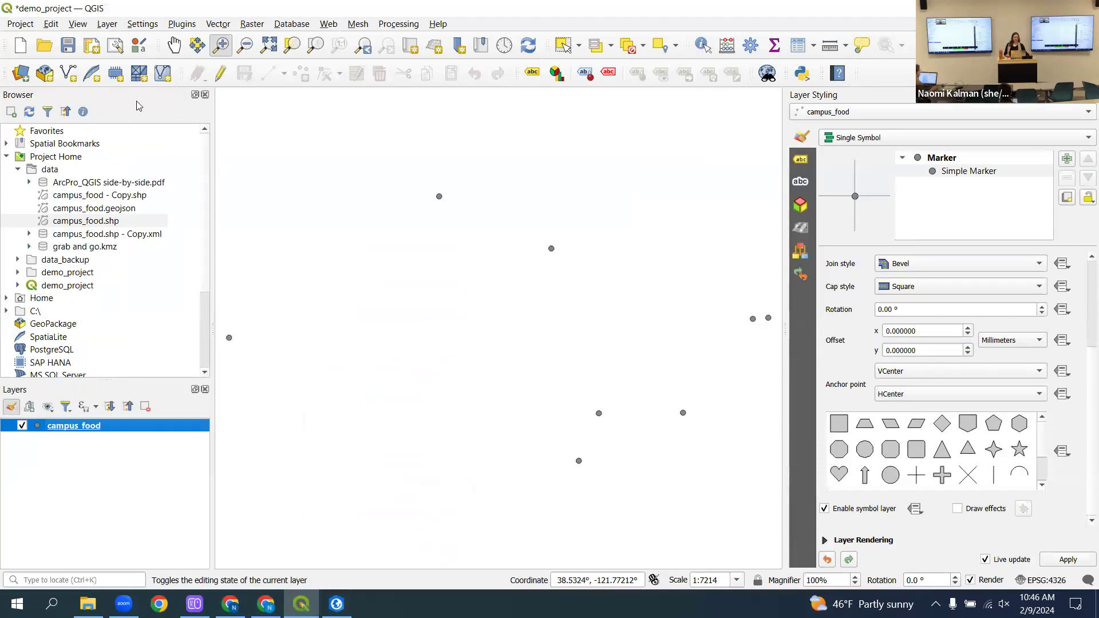
# - Look over campus_food's layer options including Export, and view the Information page of its layer properties
pyautogui.rightClick(82, 426)
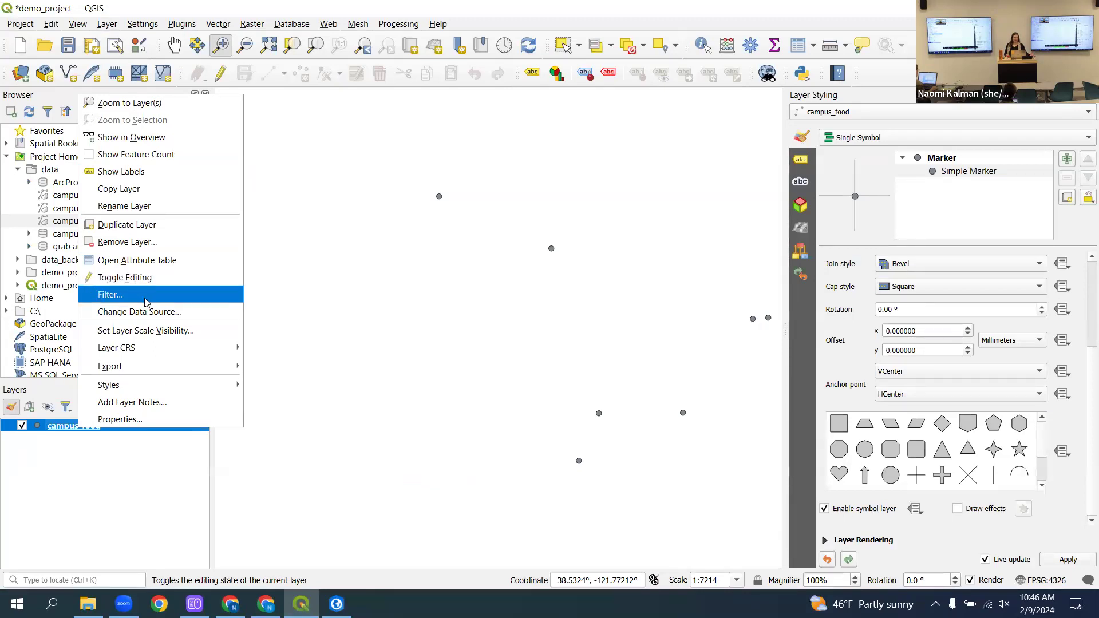
pyautogui.moveTo(150, 367)
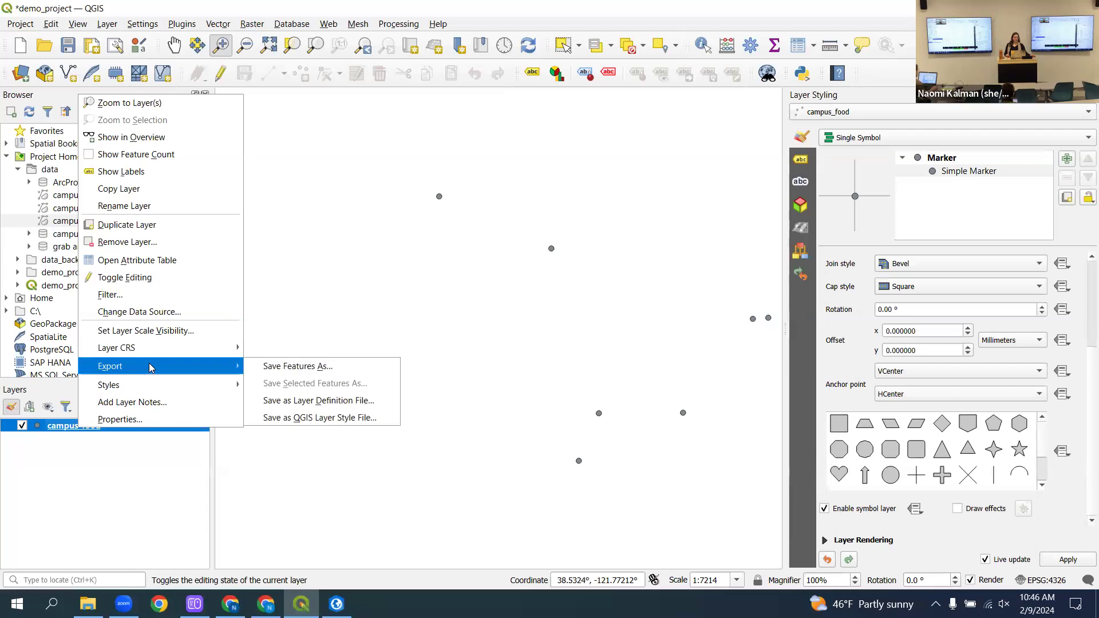
pyautogui.click(163, 420)
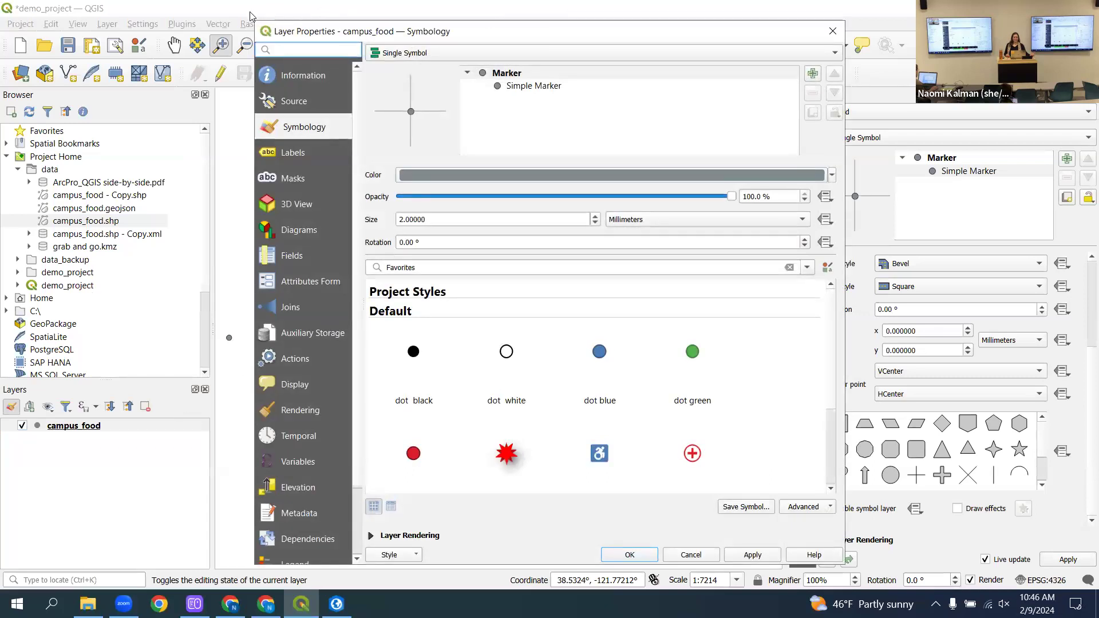
pyautogui.click(298, 76)
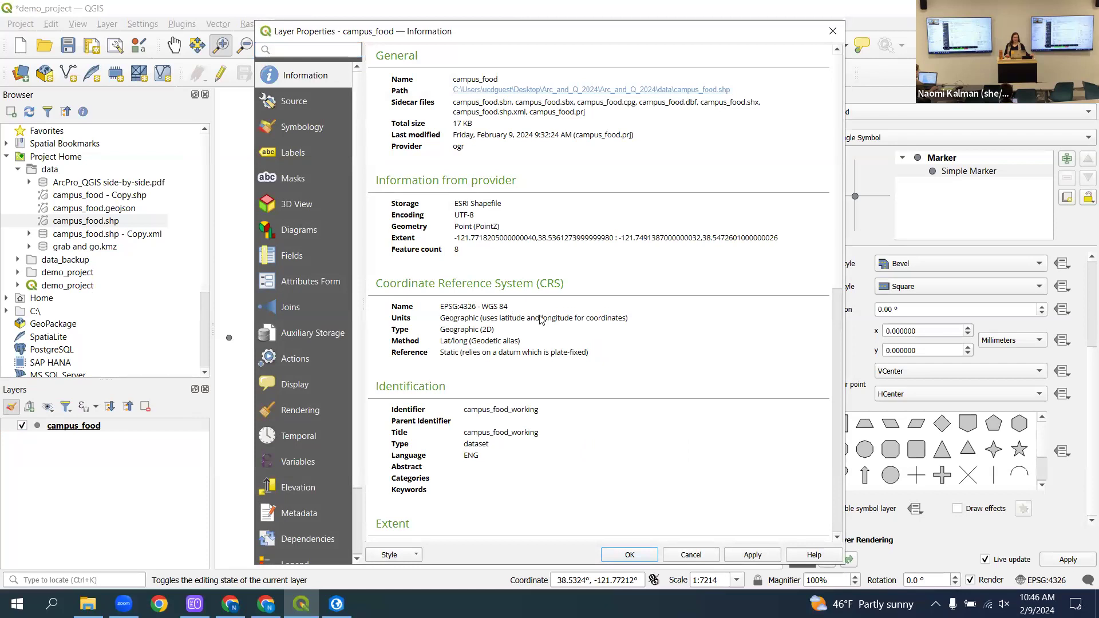
# - Review the coordinate system, extent and field details in campus_food's layer information, and view its source settings
pyautogui.scroll(-4, 531, 306)
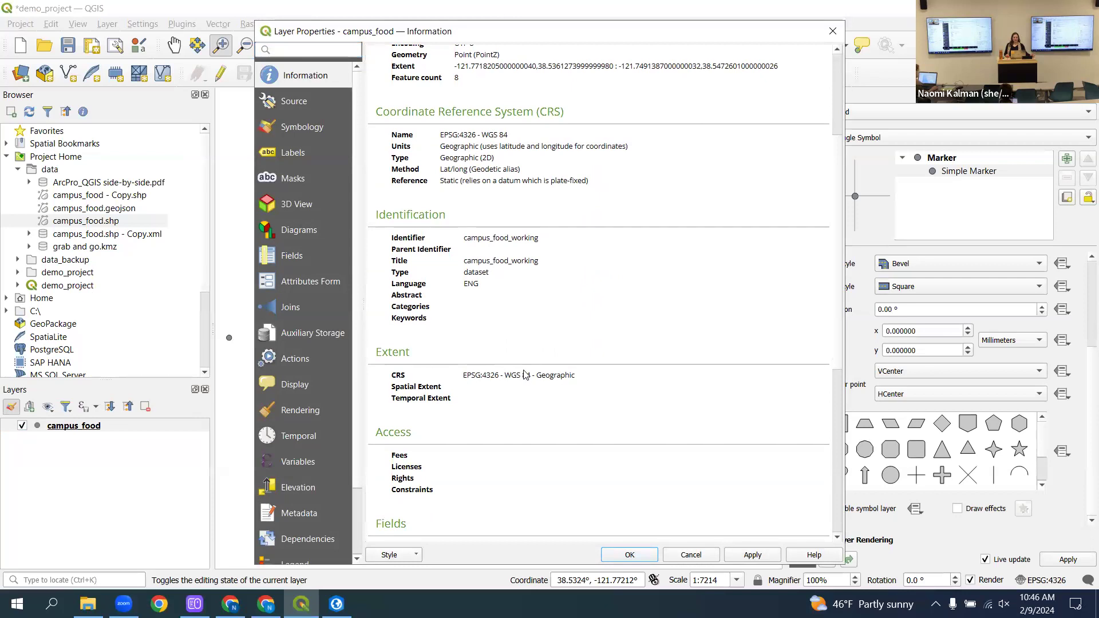
pyautogui.scroll(-5, 543, 418)
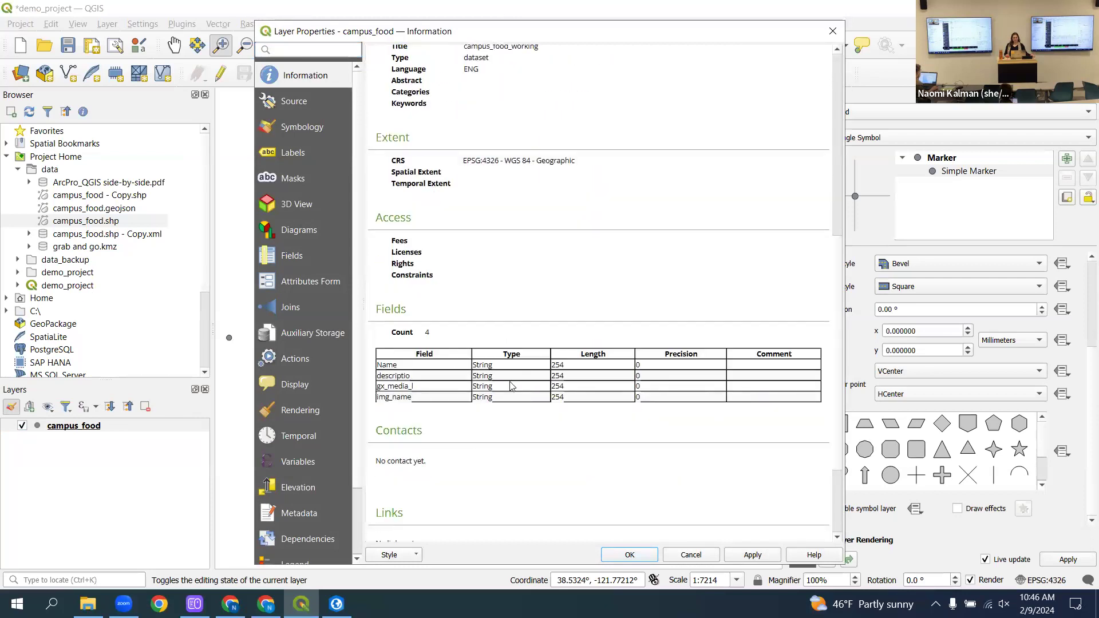
pyautogui.scroll(-4, 513, 383)
pyautogui.scroll(8, 515, 378)
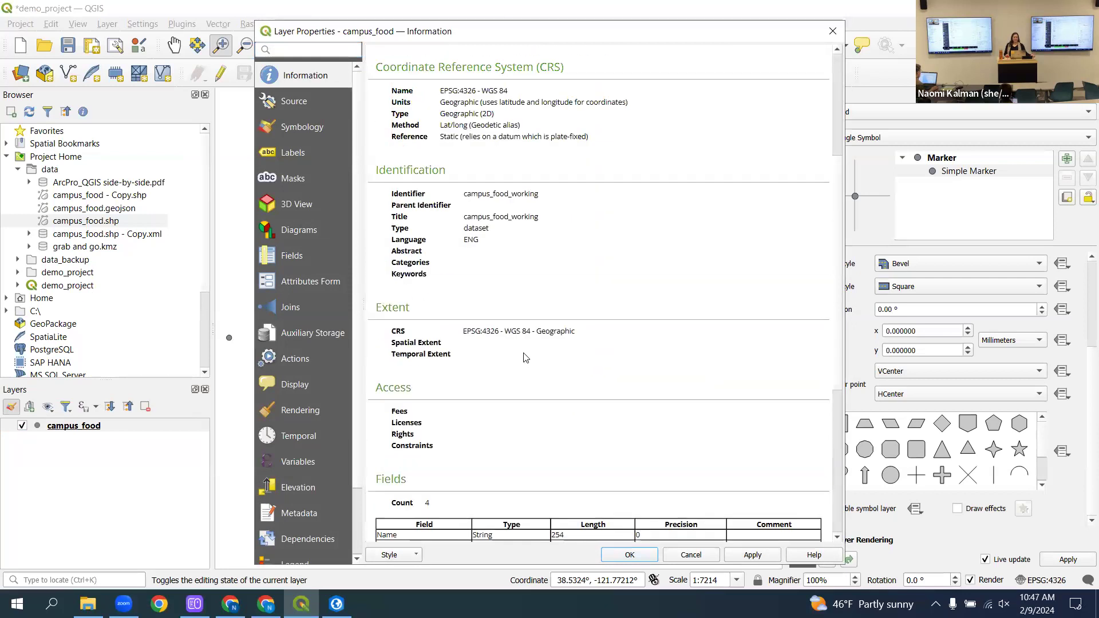
pyautogui.scroll(4, 525, 358)
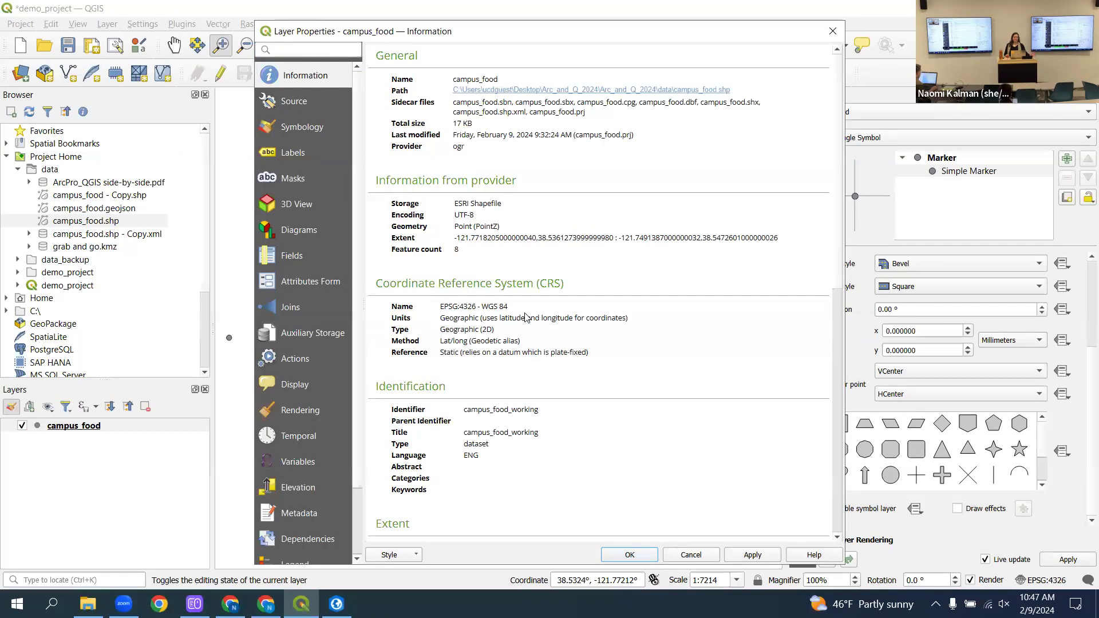
pyautogui.click(299, 107)
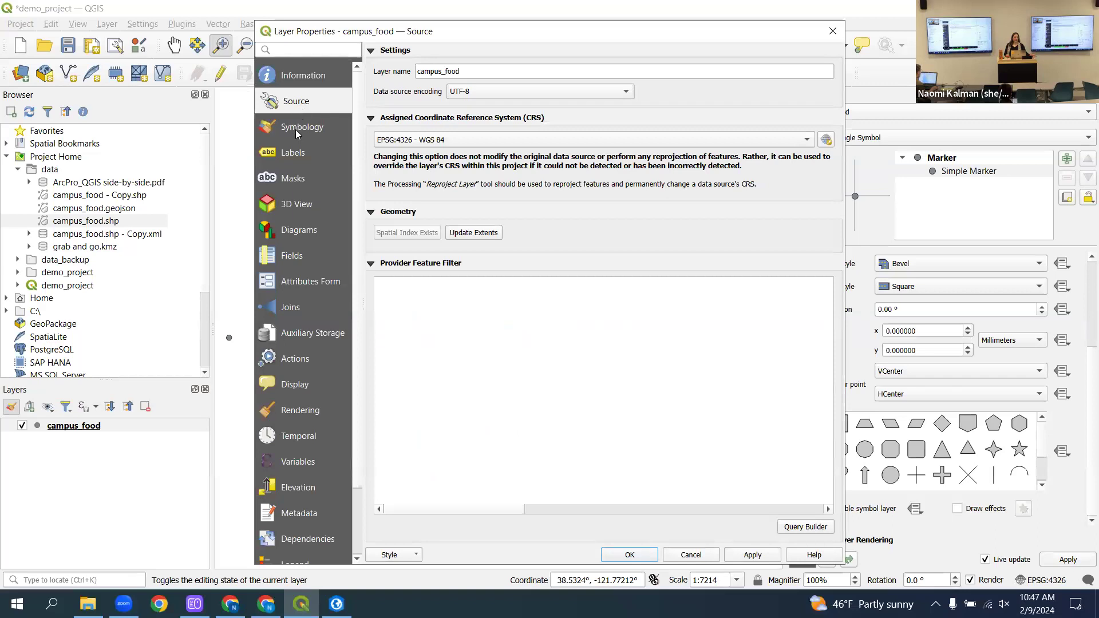
# - Apply the "dot blue" preset symbol to the campus_food layer in its symbology properties
pyautogui.click(304, 128)
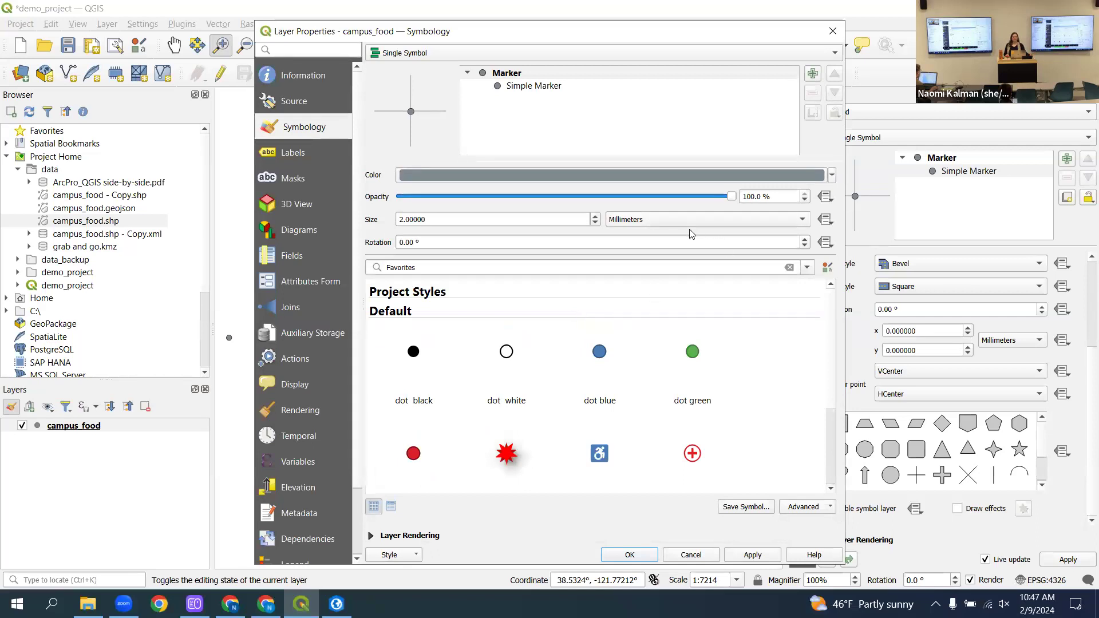
pyautogui.click(599, 351)
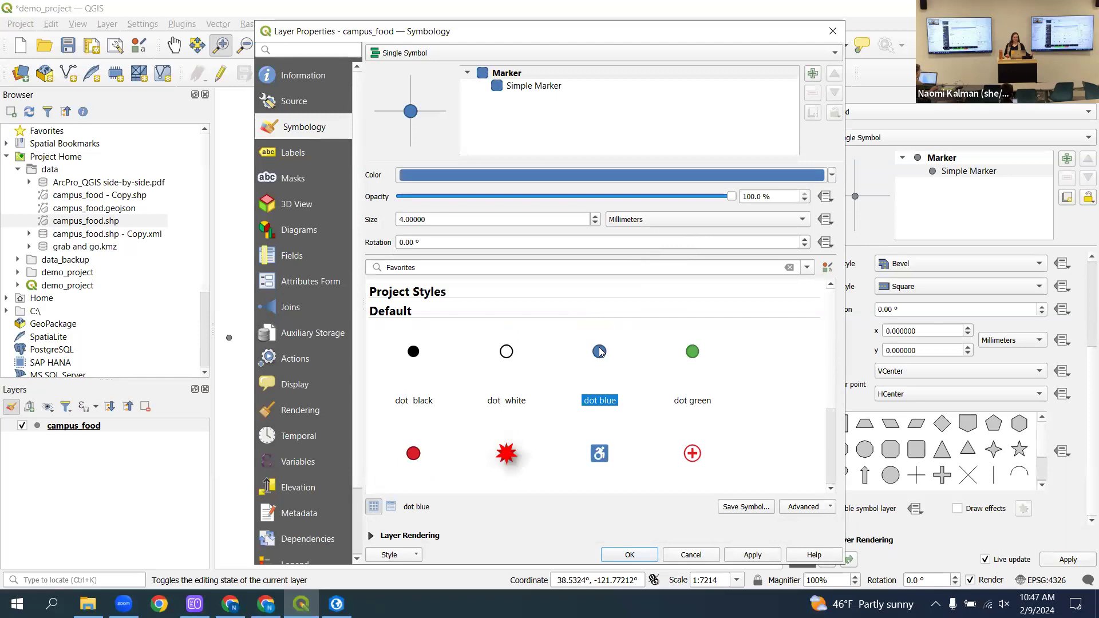
pyautogui.scroll(-1, 706, 378)
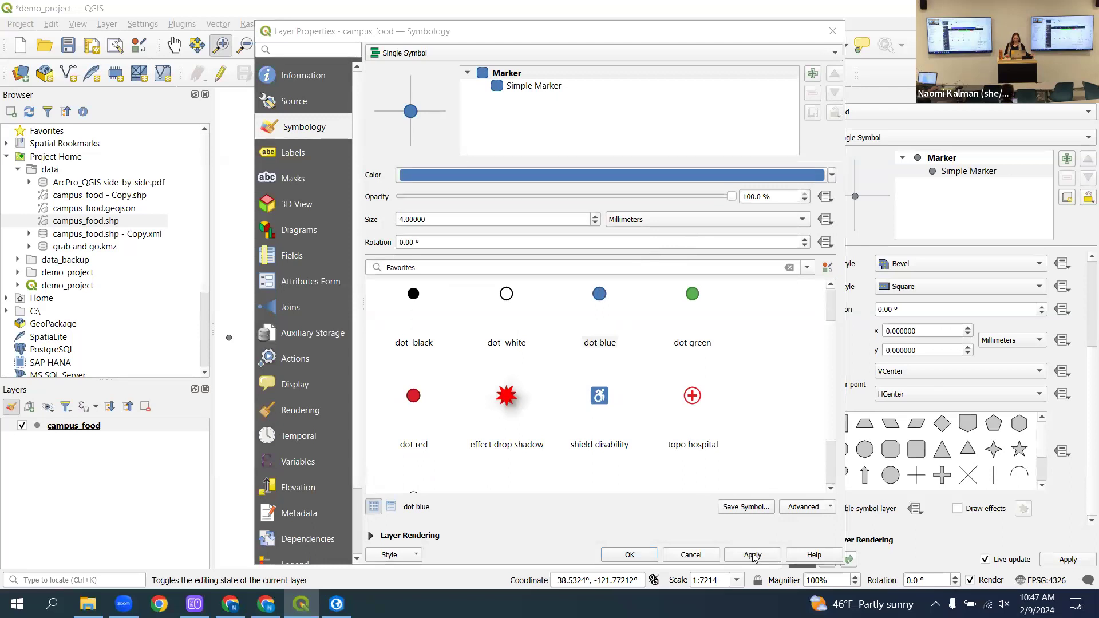
pyautogui.click(752, 555)
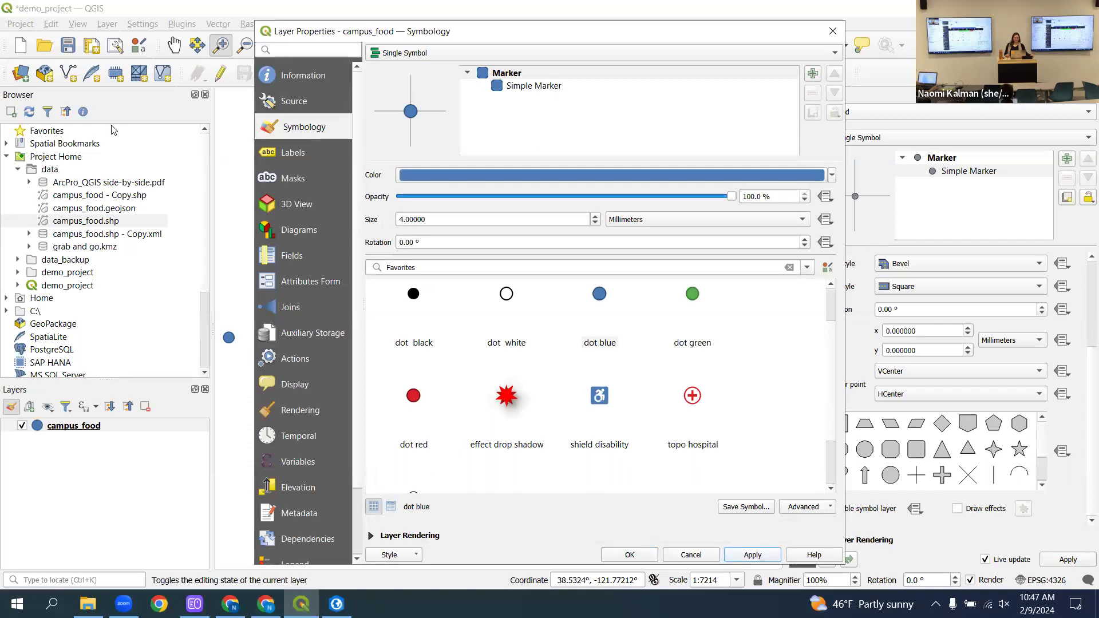
# - View campus_food's Fields and Metadata properties, and close the layer properties
pyautogui.click(284, 258)
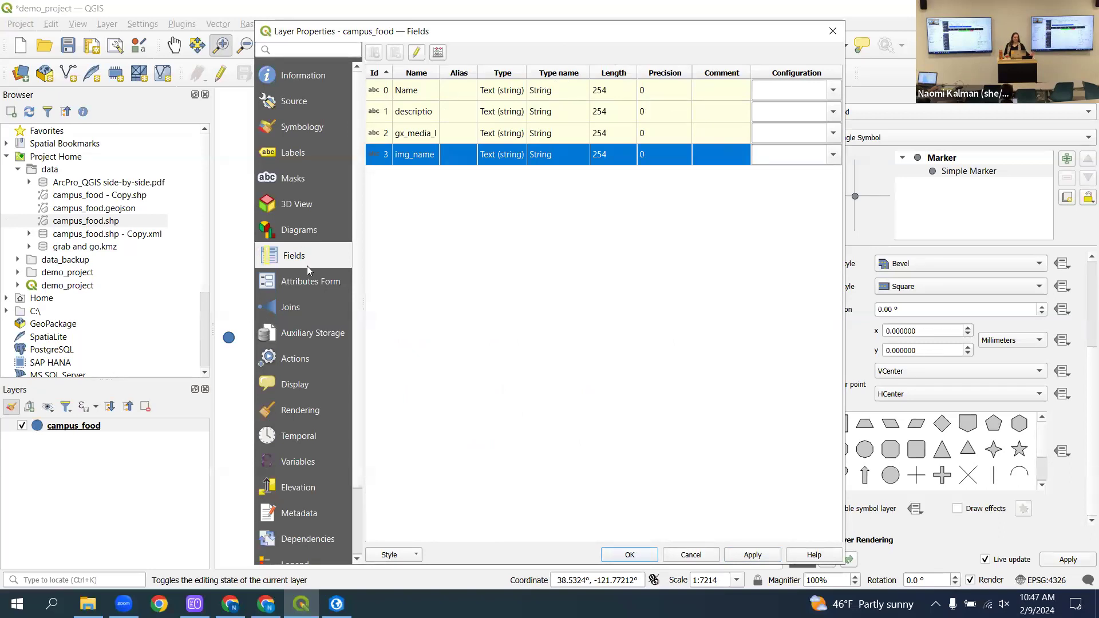
pyautogui.scroll(-1, 281, 394)
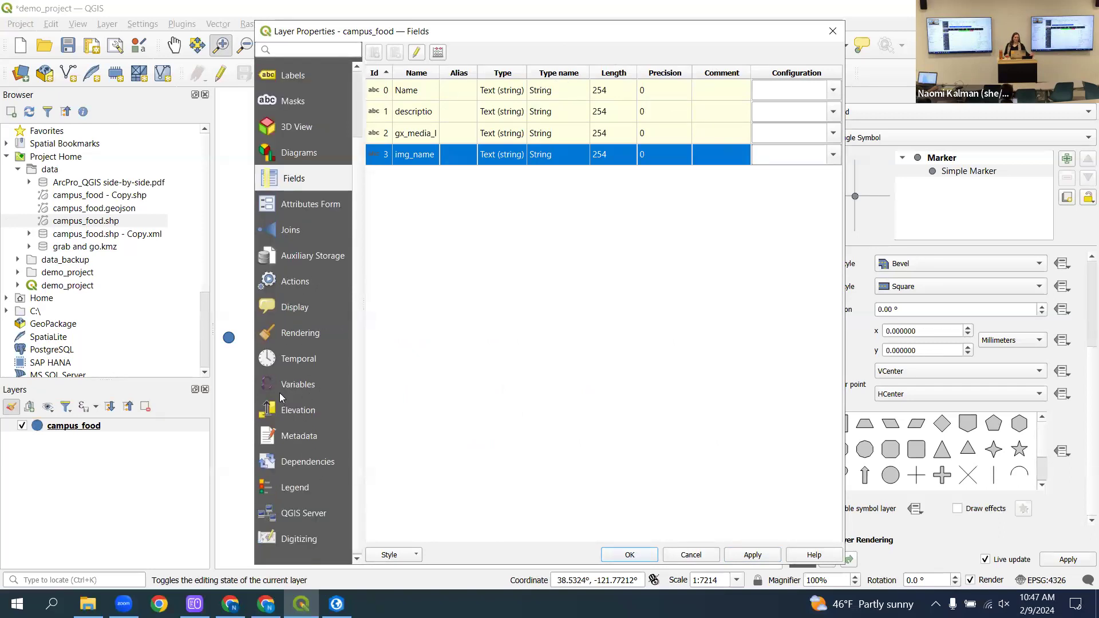
pyautogui.click(303, 439)
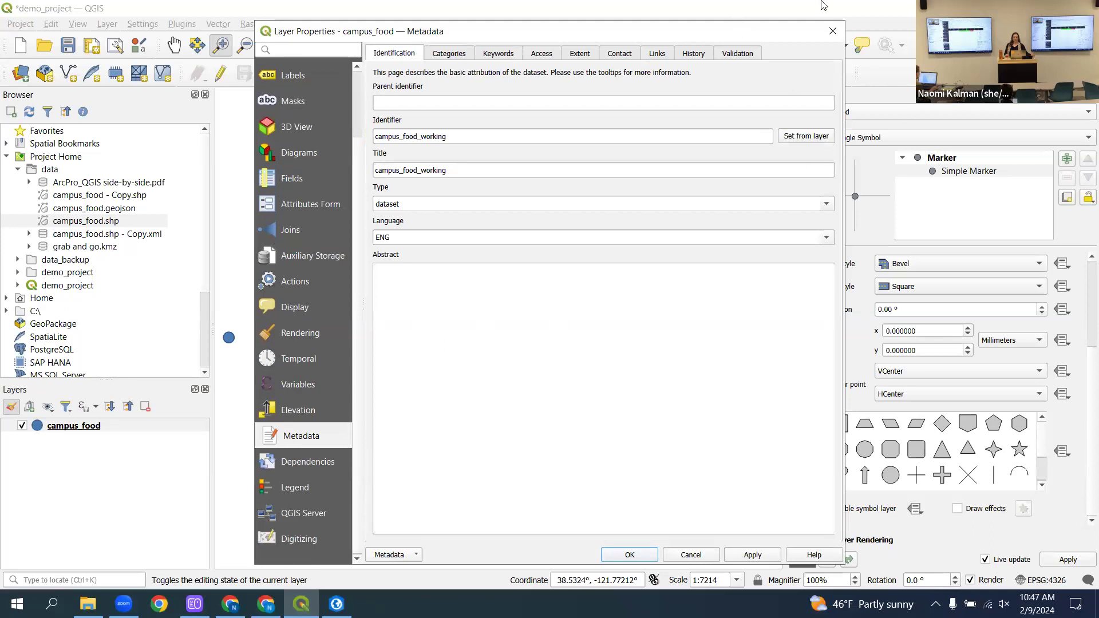
pyautogui.click(833, 31)
# - Switch to ArcGIS Pro and look over campus_food's layer options, including the Data export options
pyautogui.click(336, 603)
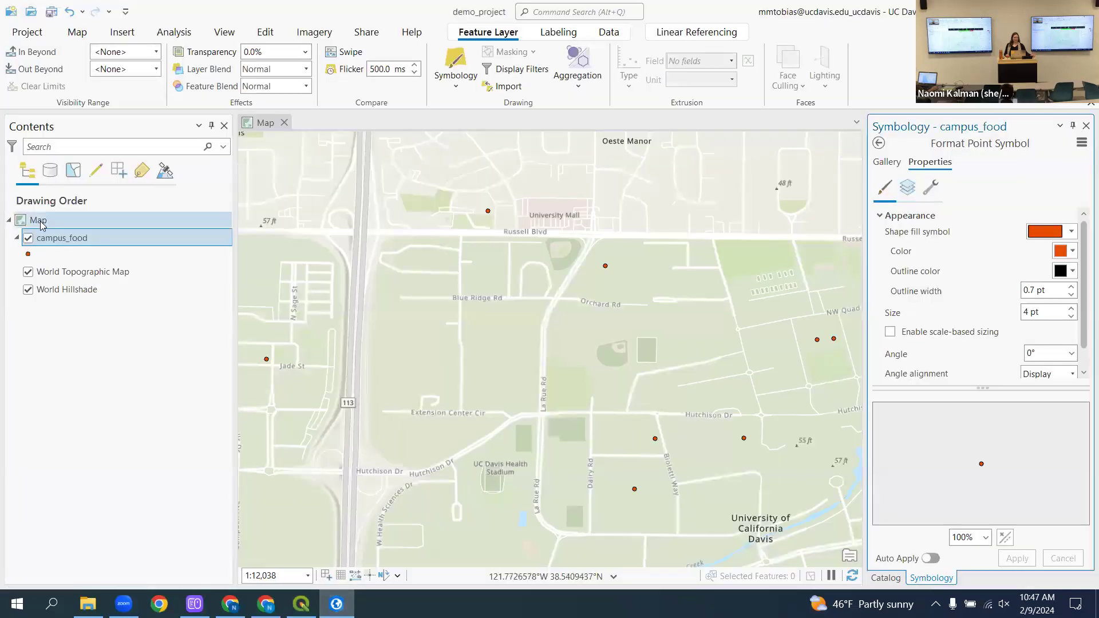
pyautogui.rightClick(52, 241)
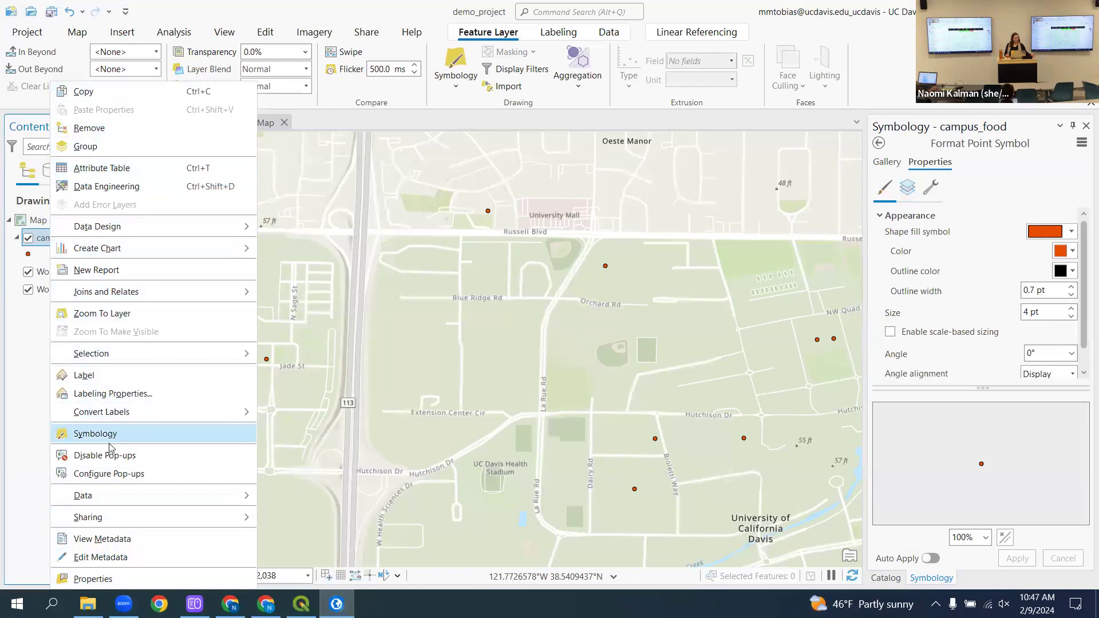
pyautogui.moveTo(108, 500)
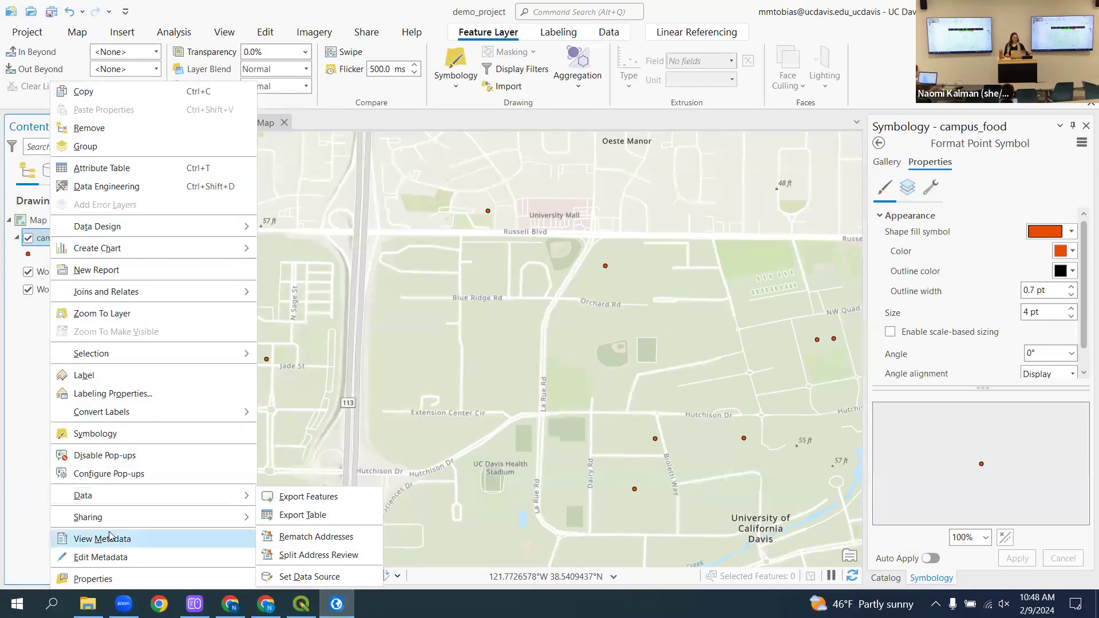
# - View the Definition Query and Metadata pages of campus_food's layer properties, and close the properties without changes
pyautogui.click(114, 583)
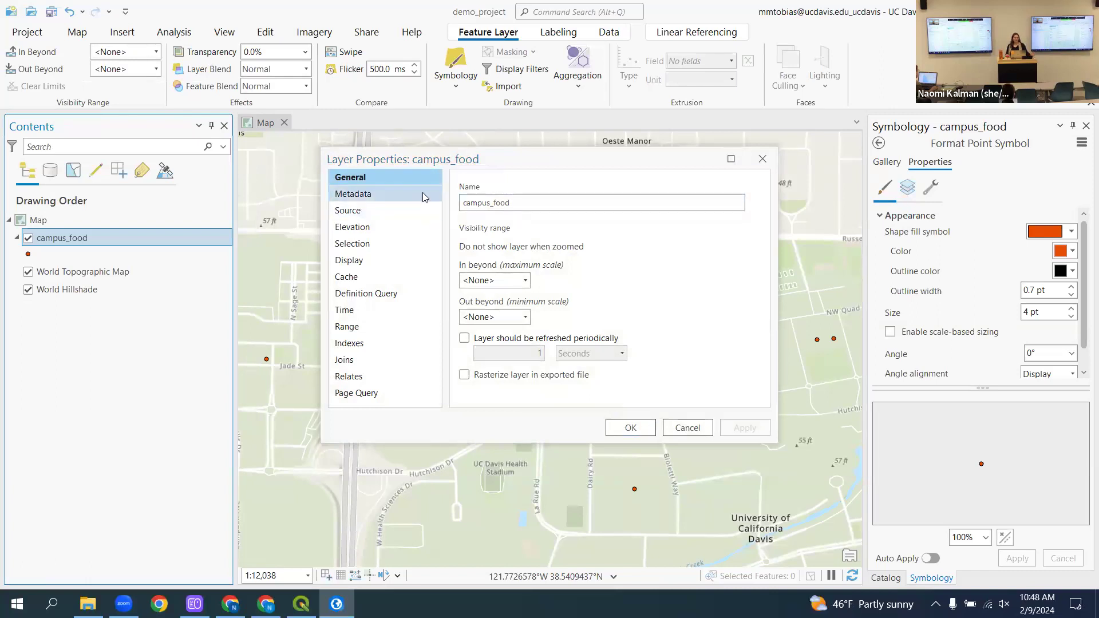
pyautogui.click(364, 295)
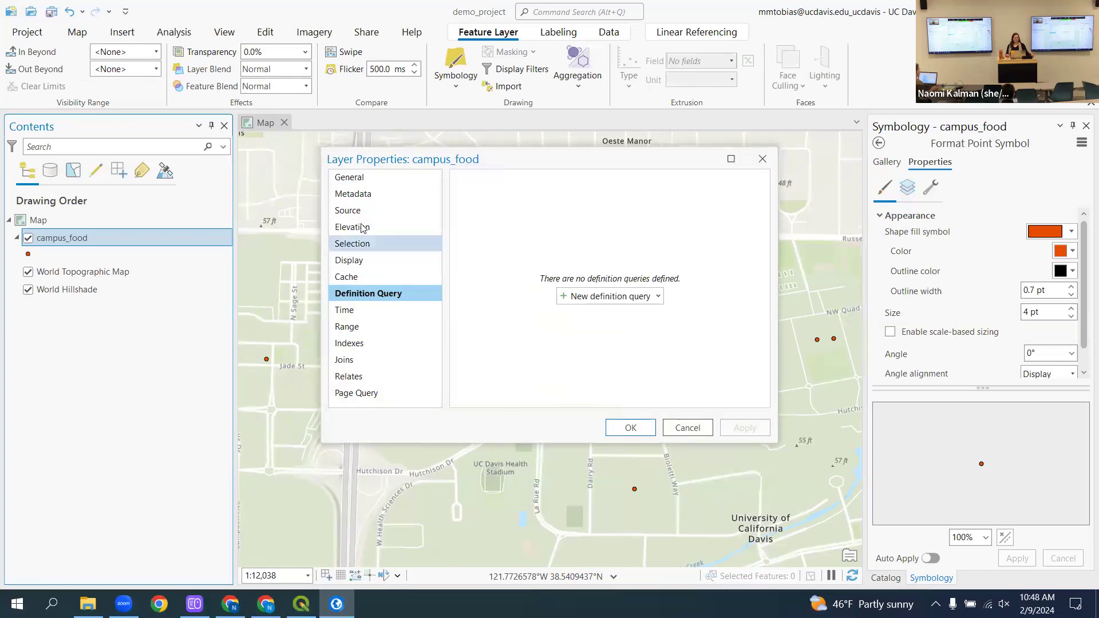
pyautogui.click(355, 196)
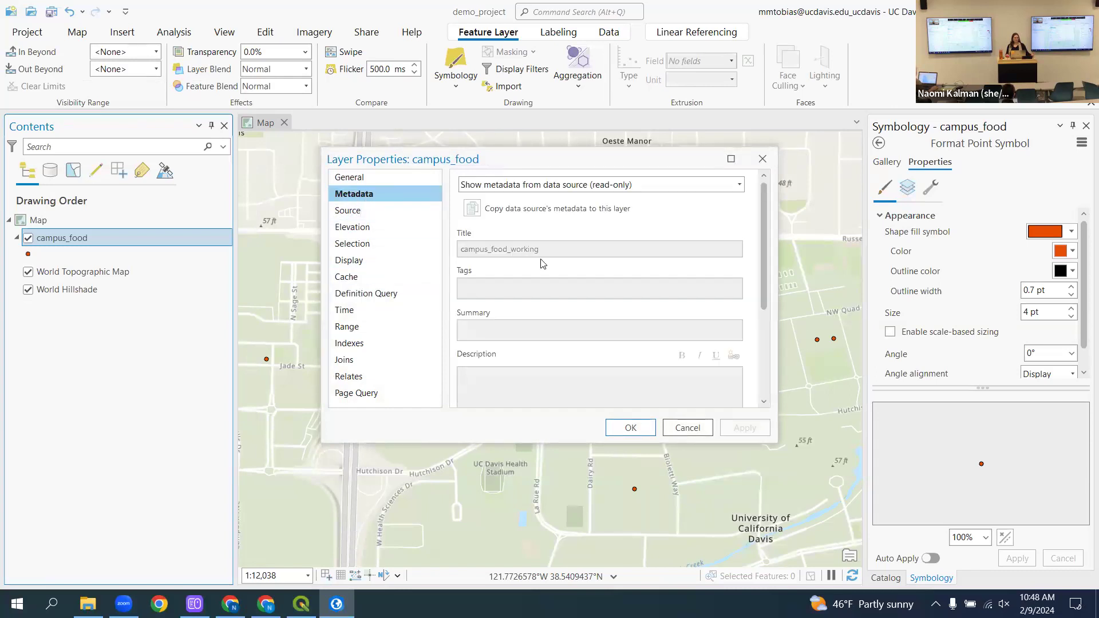
pyautogui.scroll(-2, 543, 263)
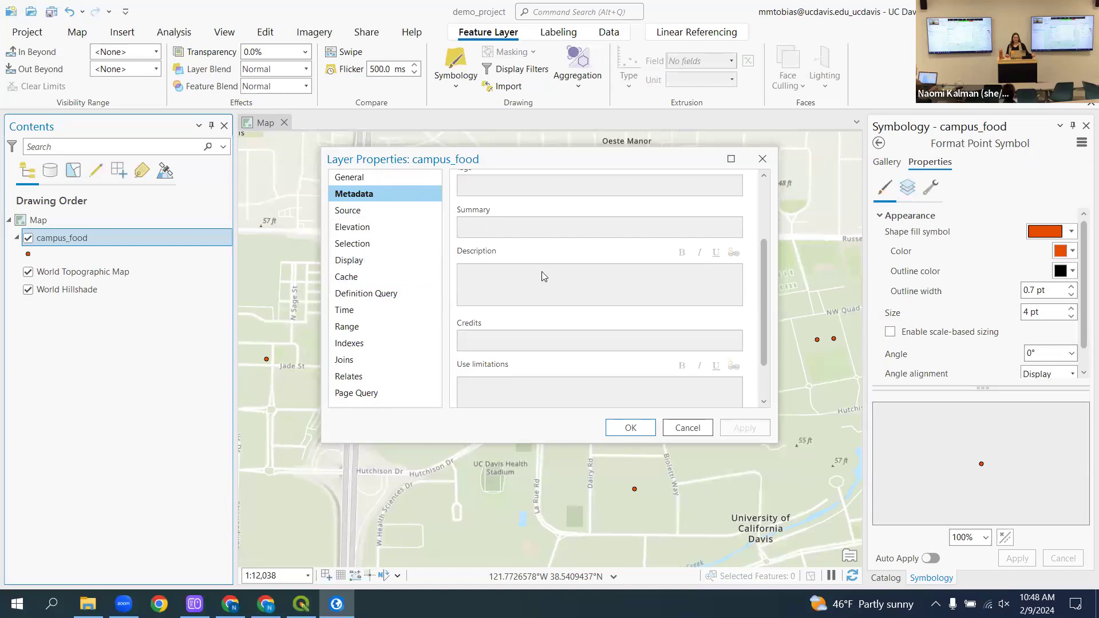
pyautogui.scroll(2, 543, 276)
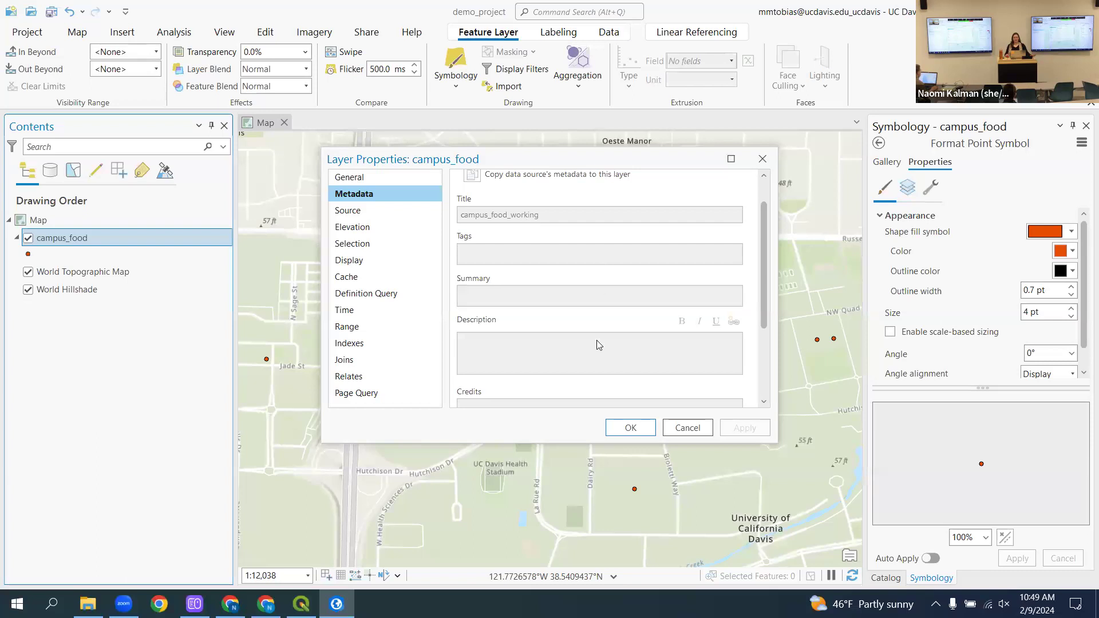
pyautogui.click(688, 428)
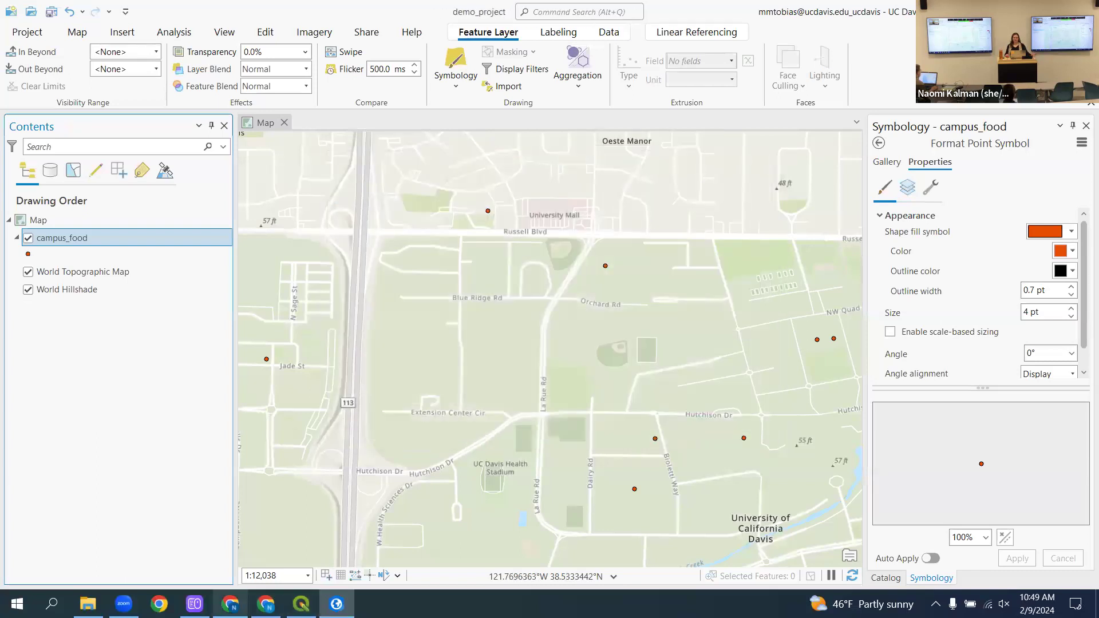
# - Switch to the ArcPro/QGIS side-by-side guide in the browser and read on through 3.4 Layer Properties to section 3.5 Tools
pyautogui.moveTo(230, 603)
pyautogui.click(230, 543)
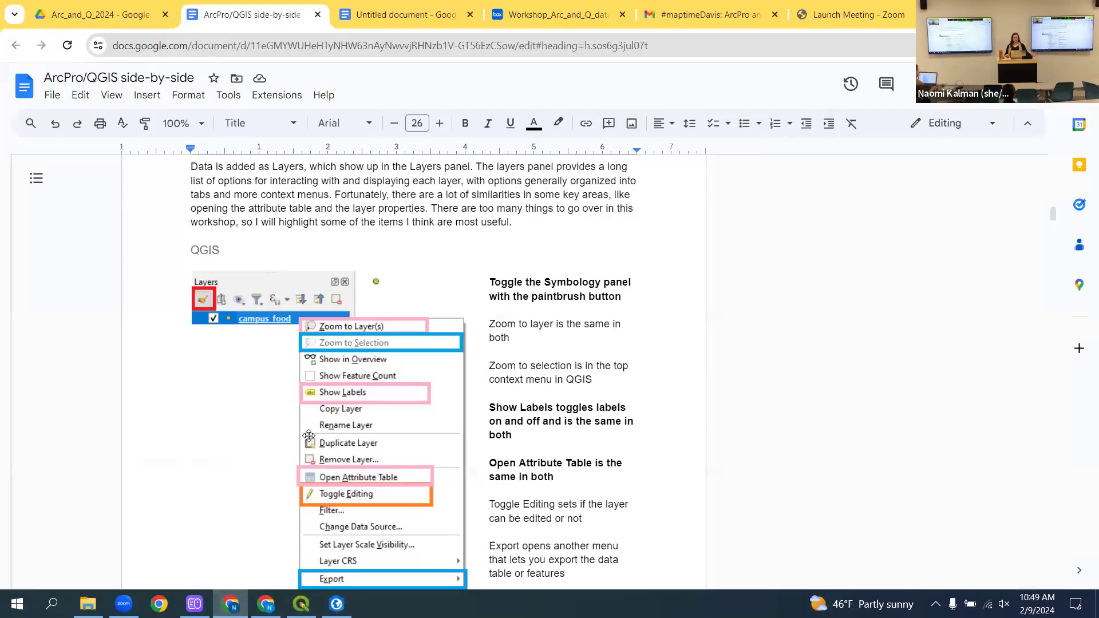
pyautogui.scroll(-4, 343, 389)
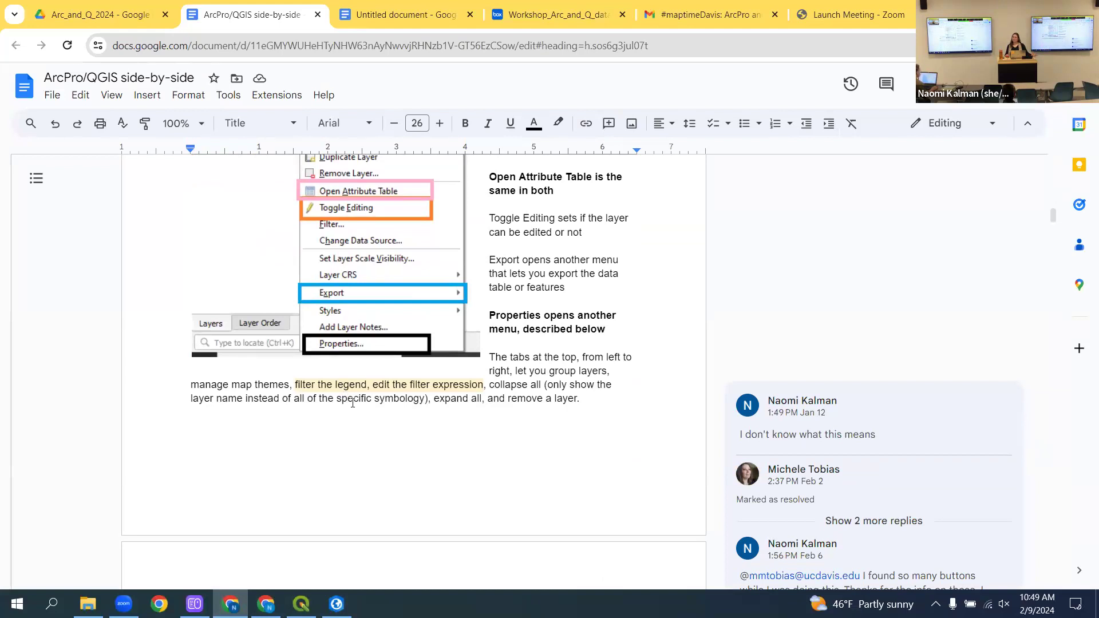
pyautogui.scroll(-5, 353, 402)
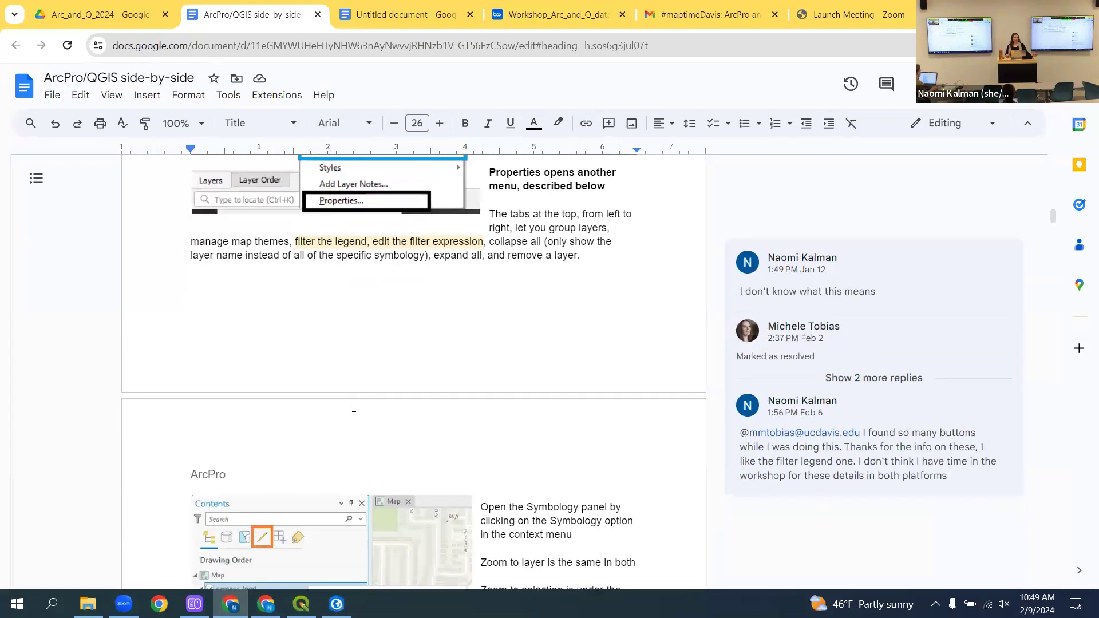
pyautogui.scroll(-4, 352, 407)
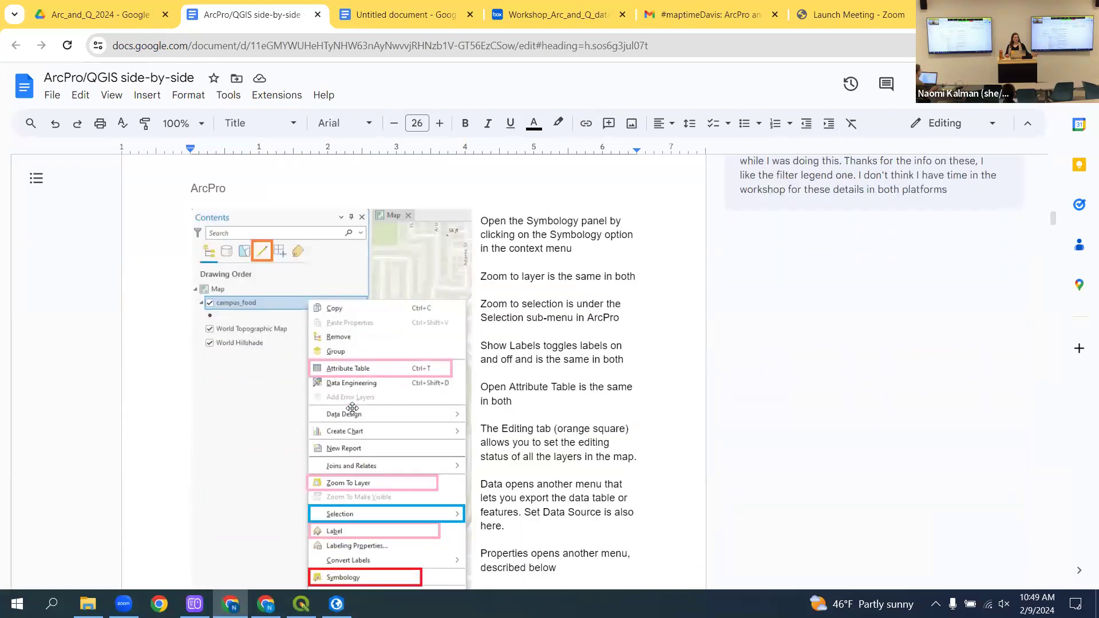
pyautogui.scroll(-15, 354, 411)
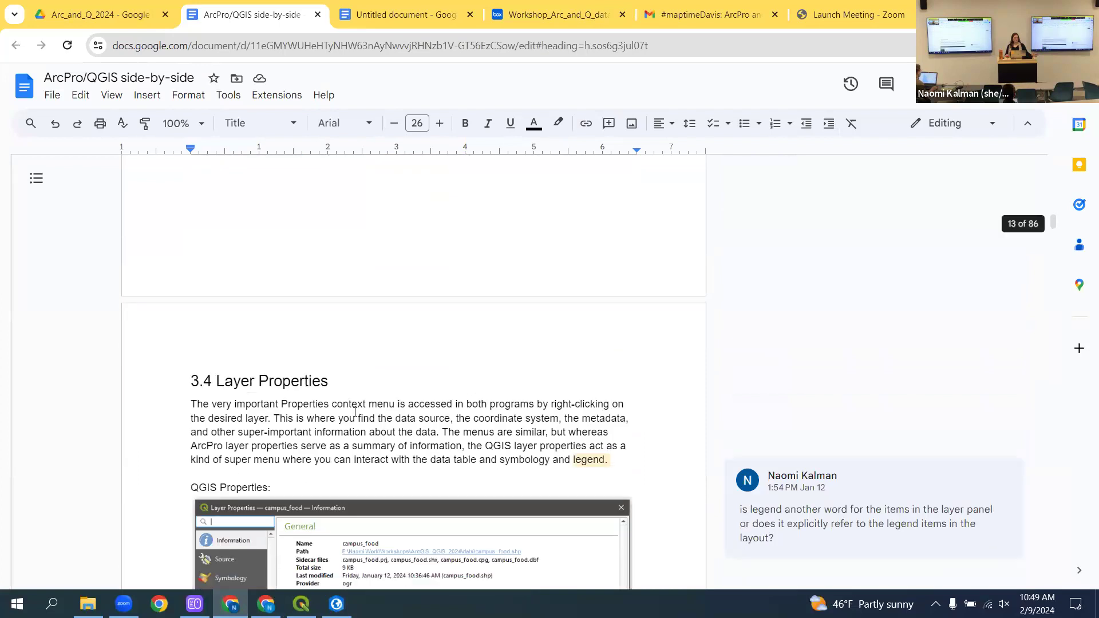
pyautogui.scroll(-18, 354, 411)
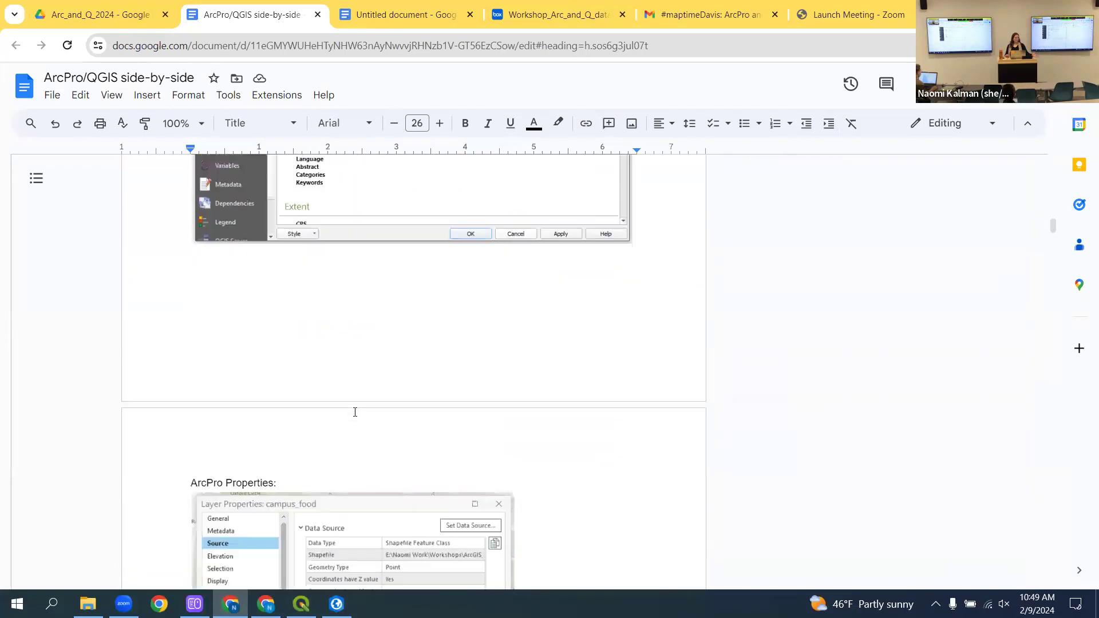
pyautogui.scroll(-3, 354, 411)
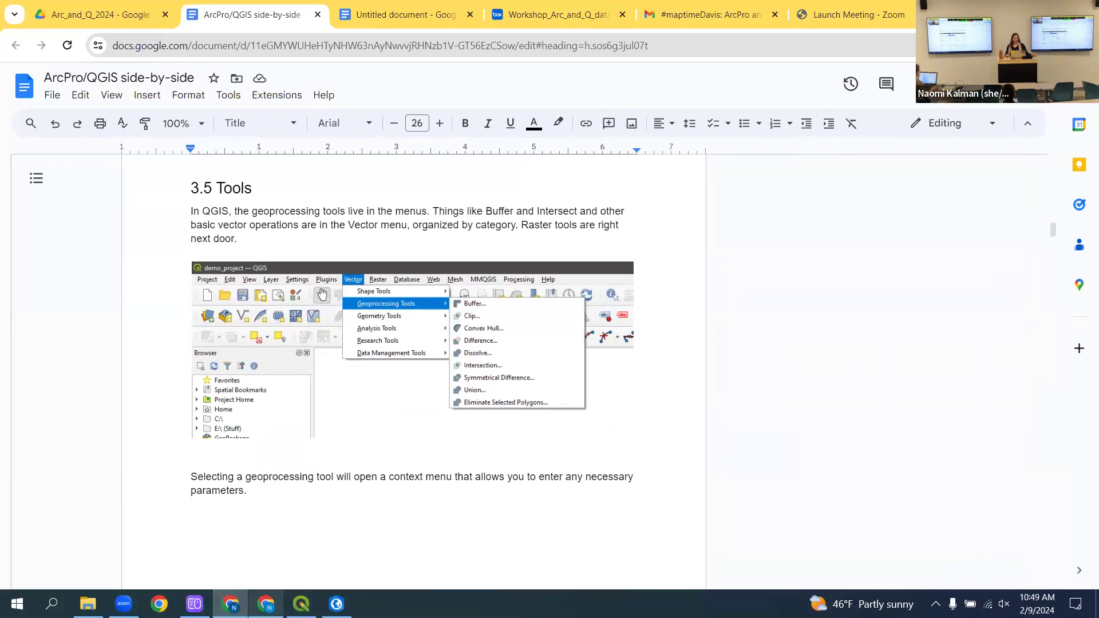
# - Switch to QGIS and look through the Vector geoprocessing, geometry, analysis and research tools and the Raster tools
pyautogui.click(301, 603)
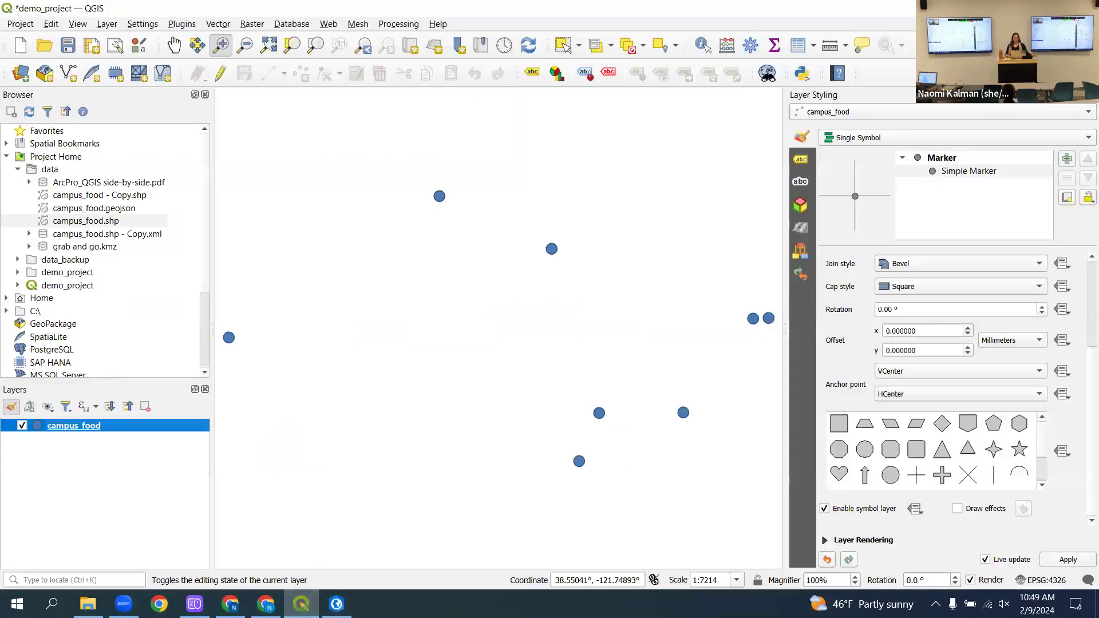
pyautogui.moveTo(824, 34); pyautogui.dragTo(768, 407)
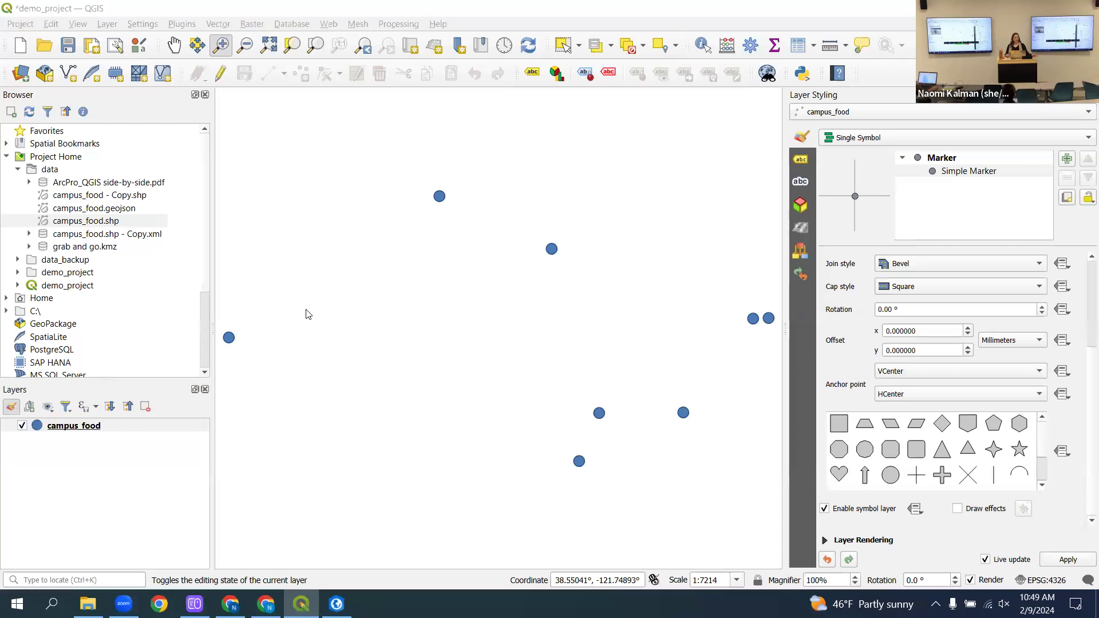
pyautogui.click(194, 12)
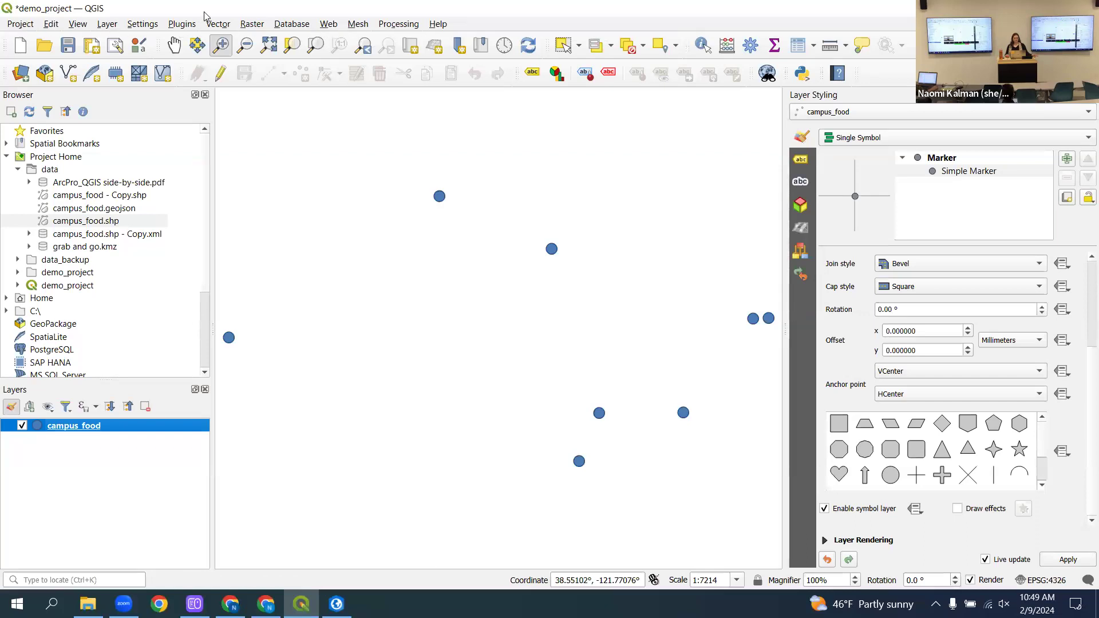
pyautogui.click(224, 27)
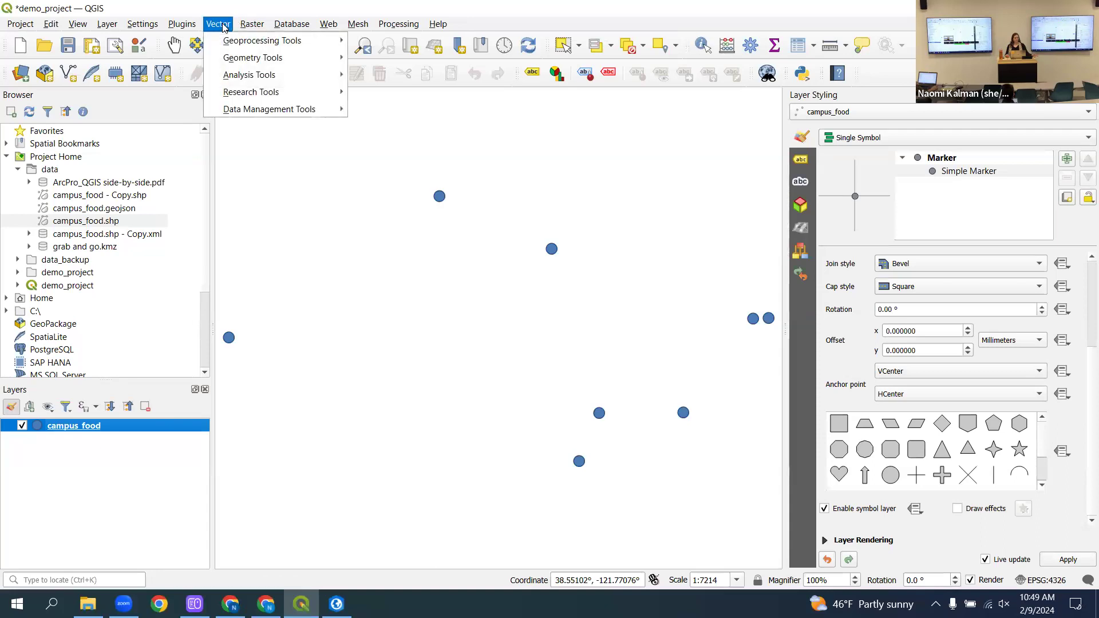
pyautogui.moveTo(227, 42)
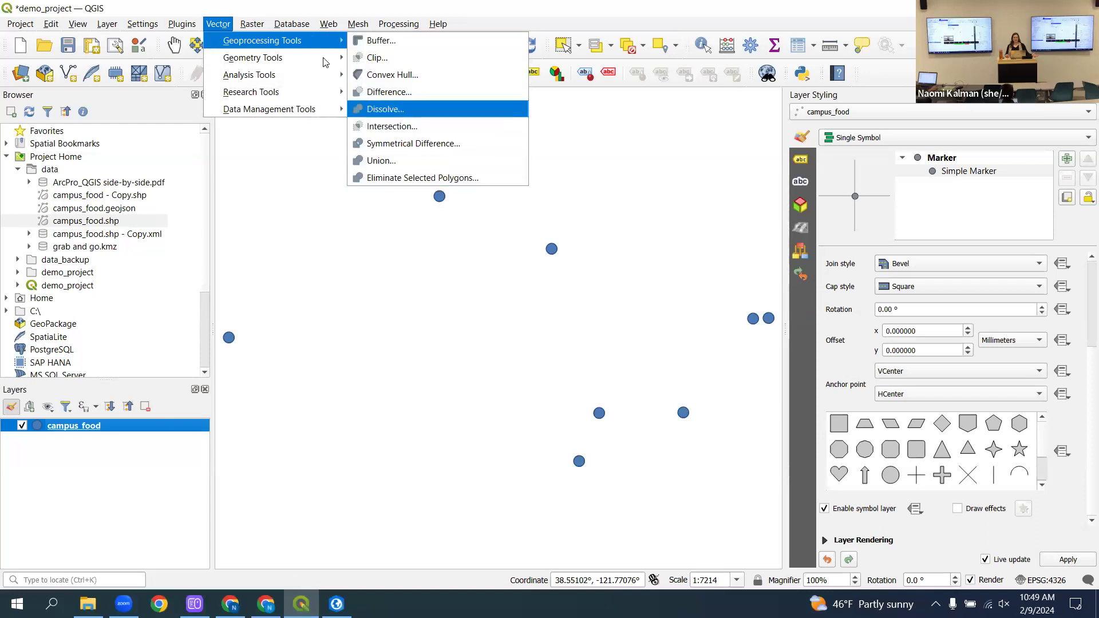
pyautogui.moveTo(313, 54)
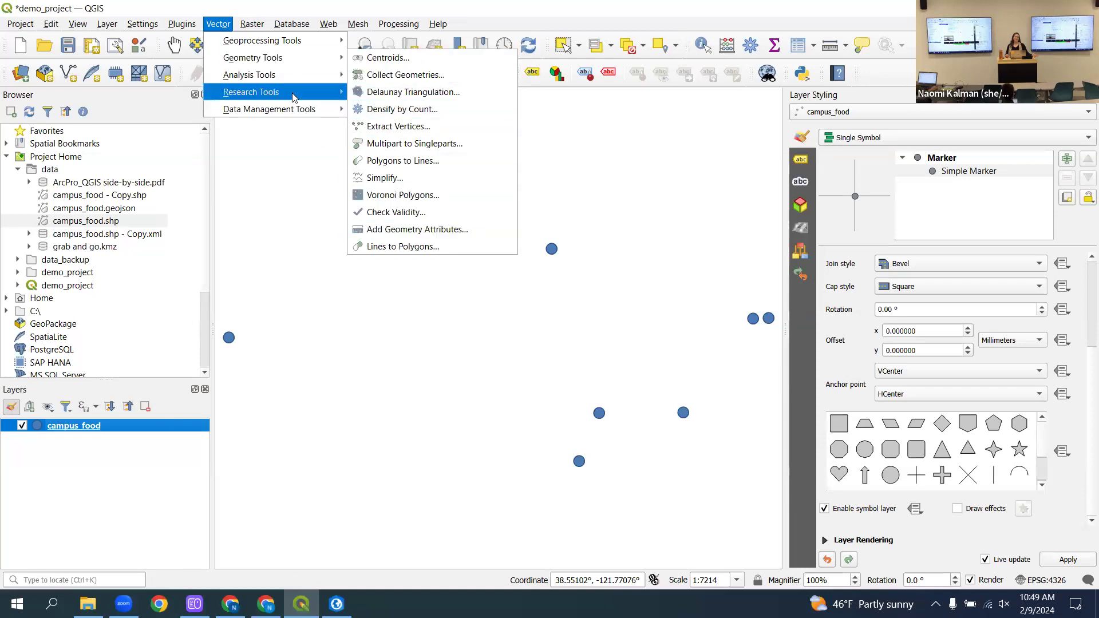
pyautogui.moveTo(299, 77)
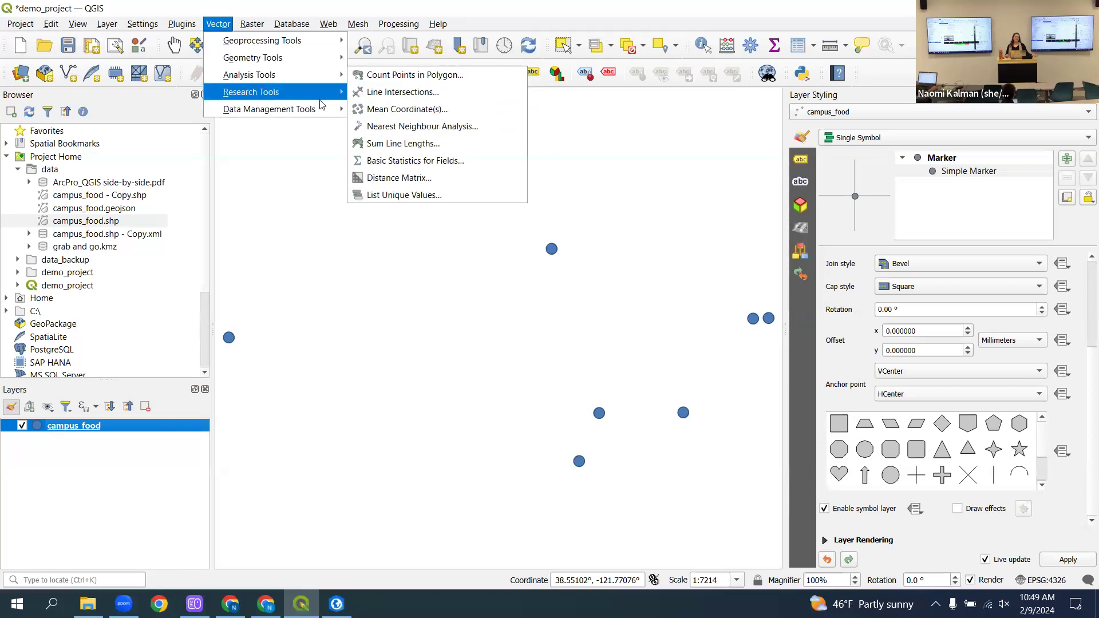
pyautogui.moveTo(250, 24)
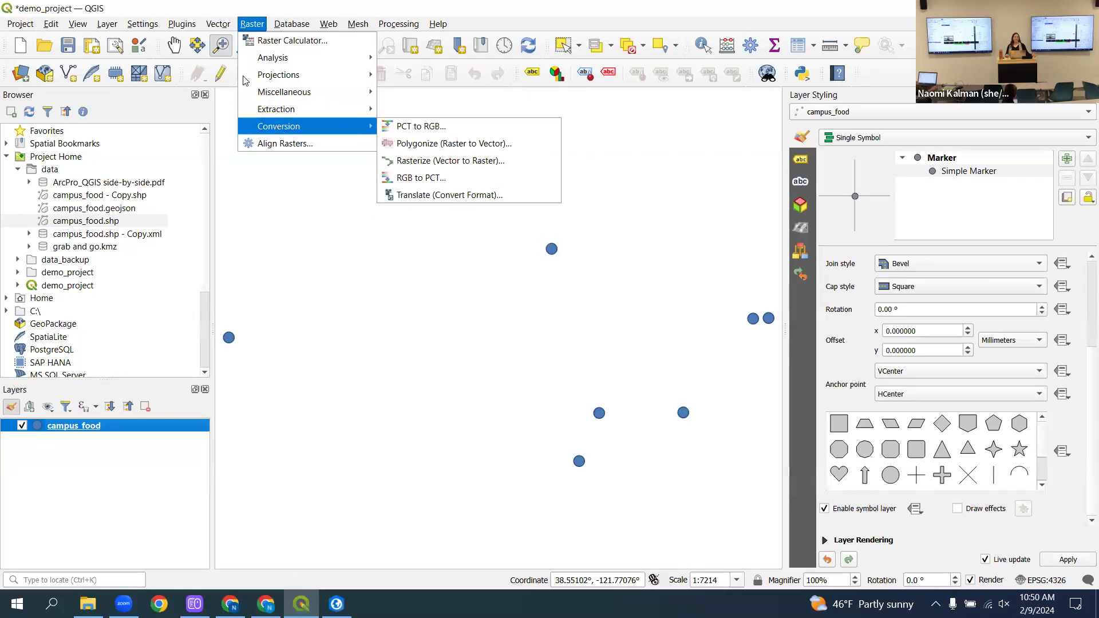
pyautogui.click(250, 10)
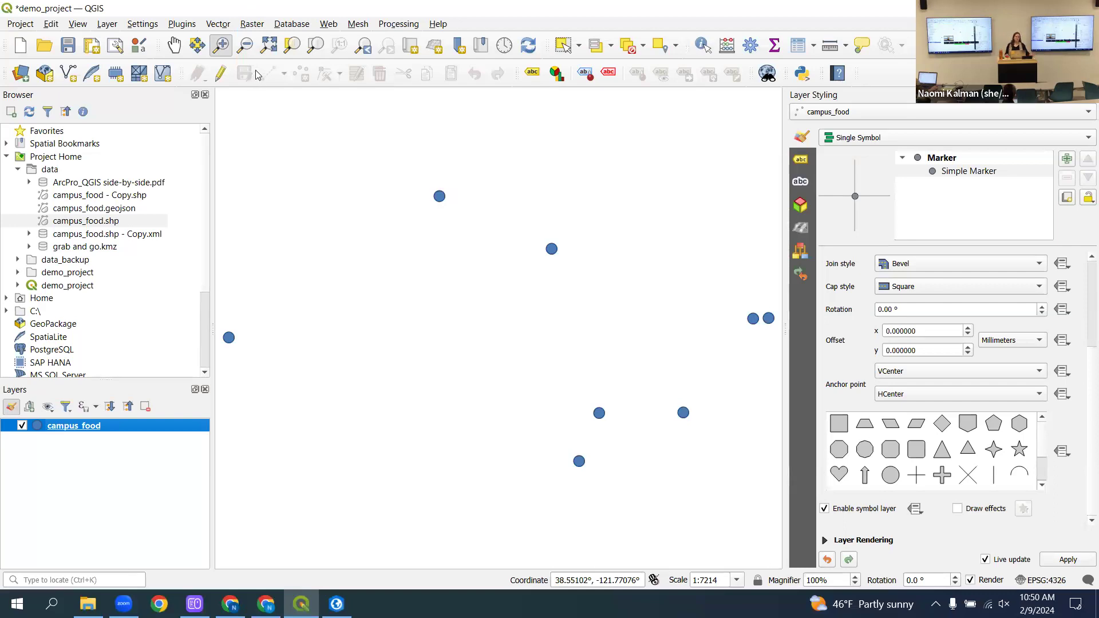
# - Open the vector Buffer geoprocessing tool for campus_food and look over its parameters down to the output options
pyautogui.click(217, 25)
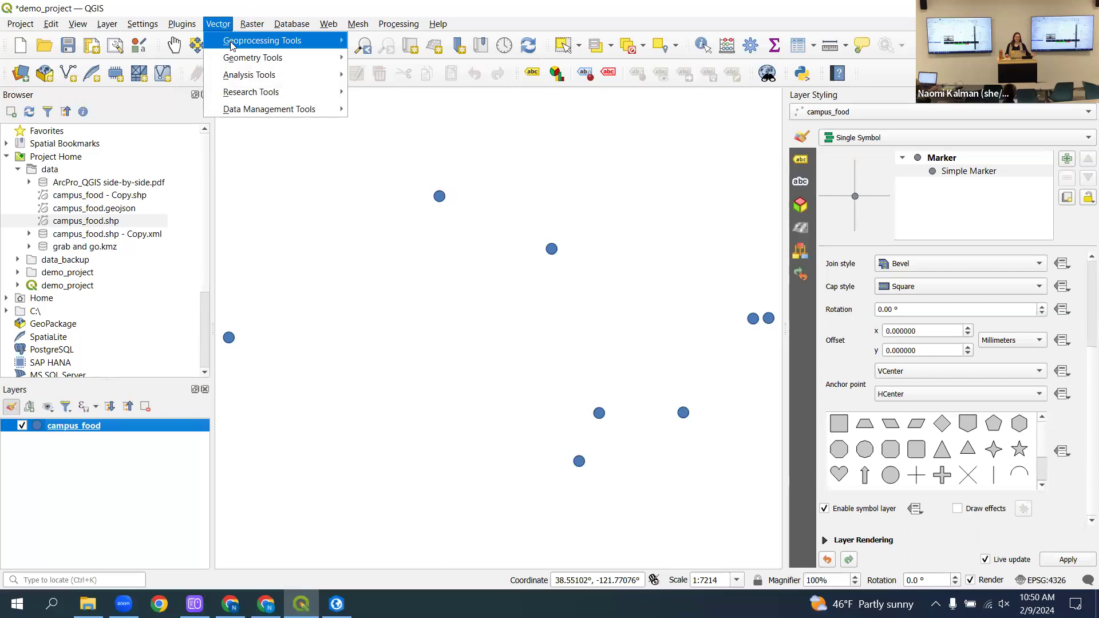
pyautogui.moveTo(263, 41)
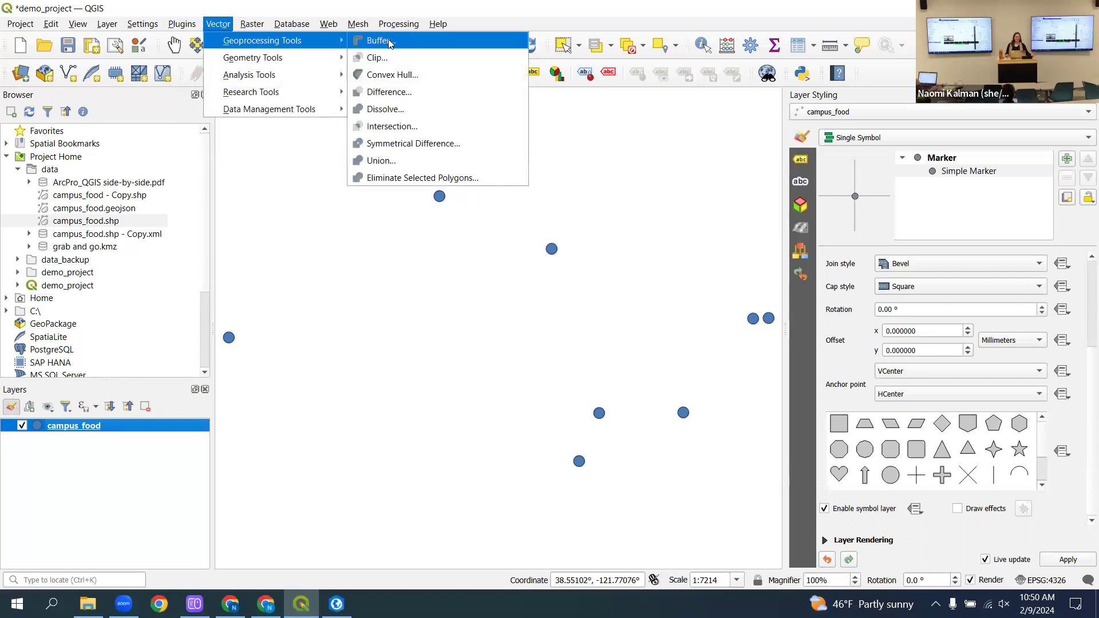
pyautogui.click(218, 23)
pyautogui.click(218, 23)
pyautogui.moveTo(287, 48)
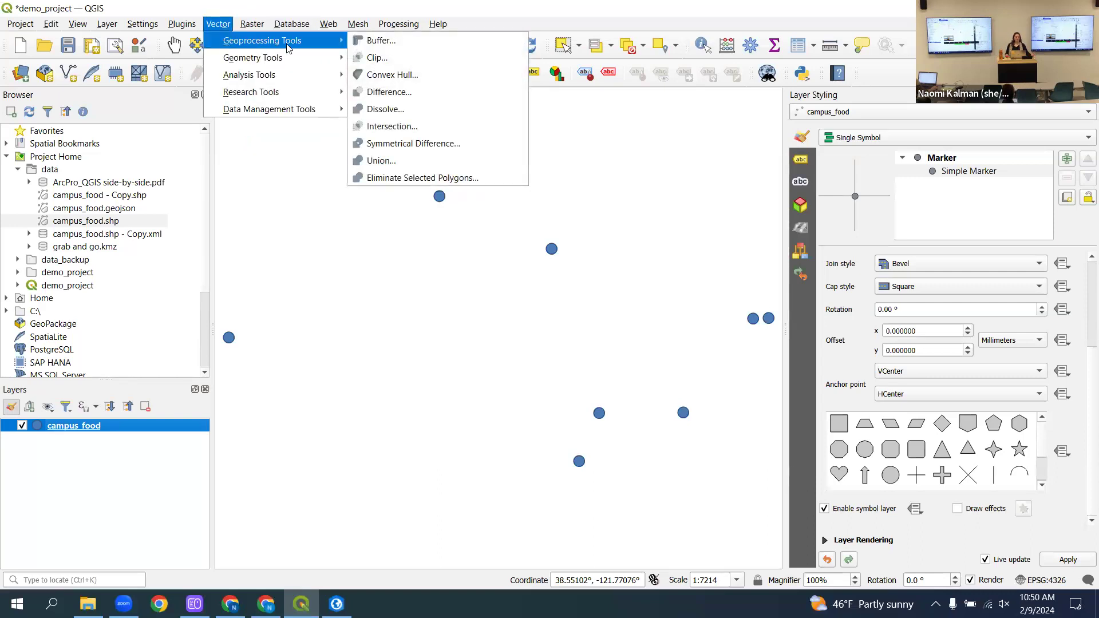
pyautogui.click(379, 40)
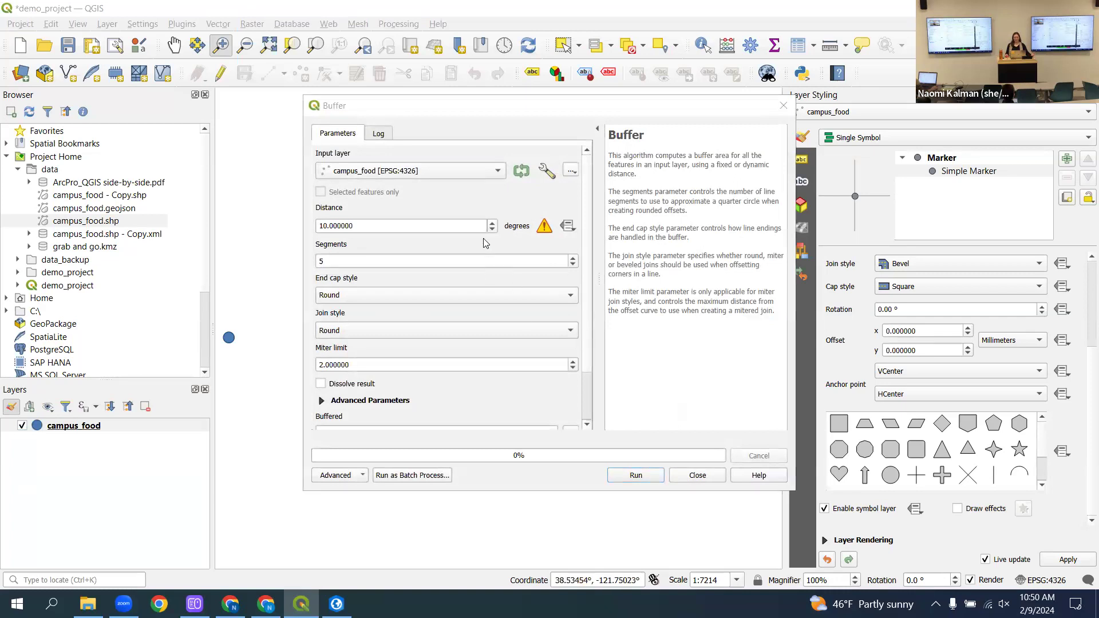
pyautogui.scroll(-2, 482, 242)
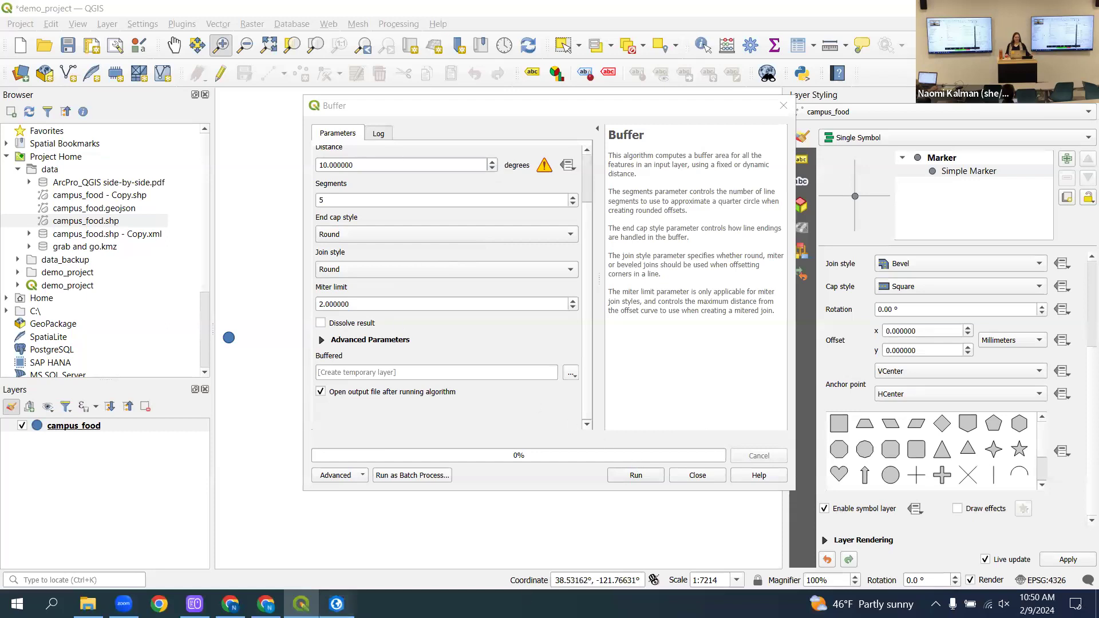
# - Switch to ArcGIS Pro, keep campus_food selected without renaming it, and browse the gallery of Analysis tools
pyautogui.click(338, 602)
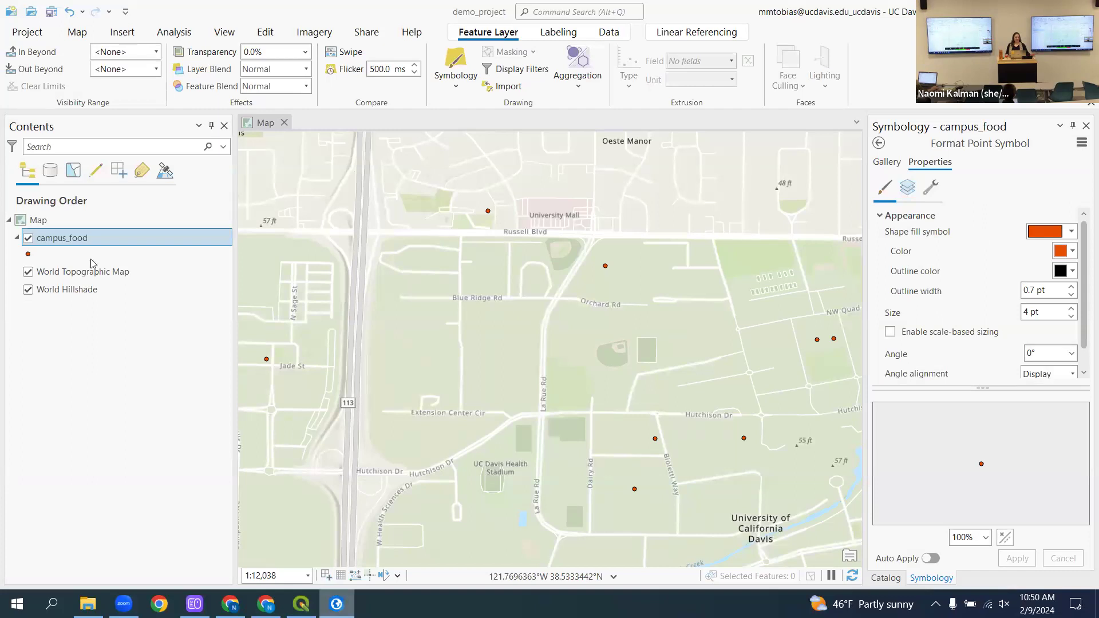
pyautogui.press('F2')
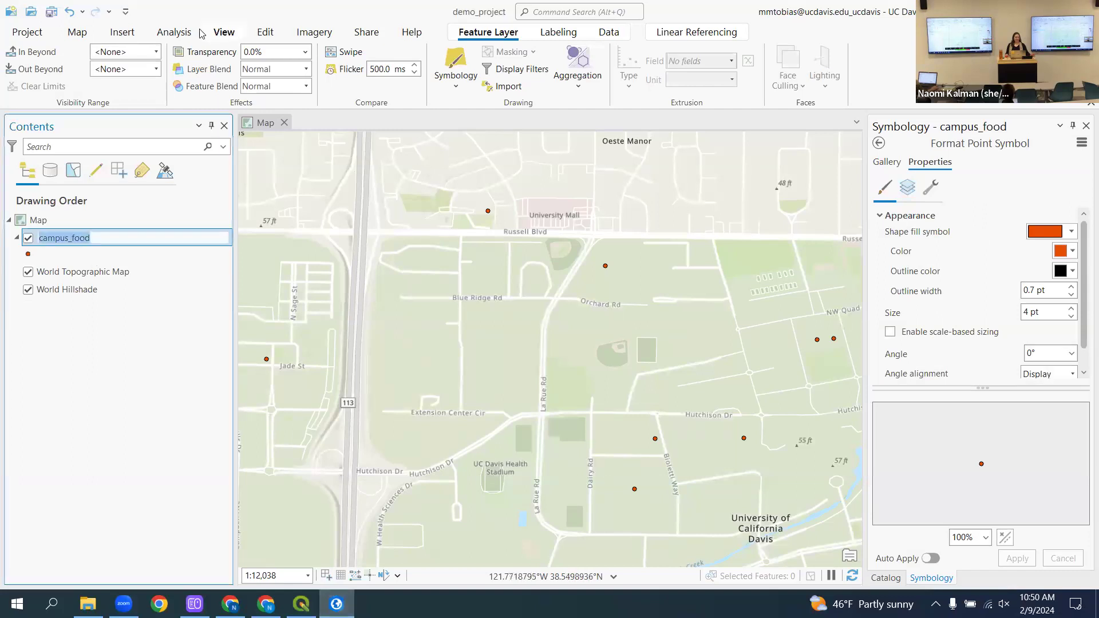
pyautogui.click(187, 274)
pyautogui.click(115, 238)
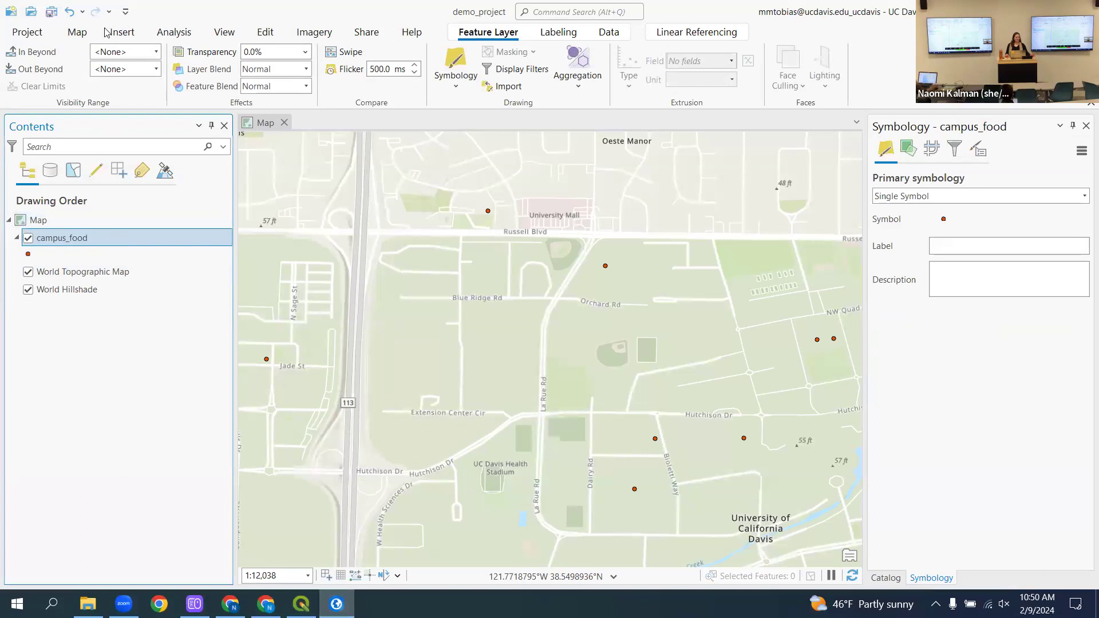
pyautogui.click(166, 34)
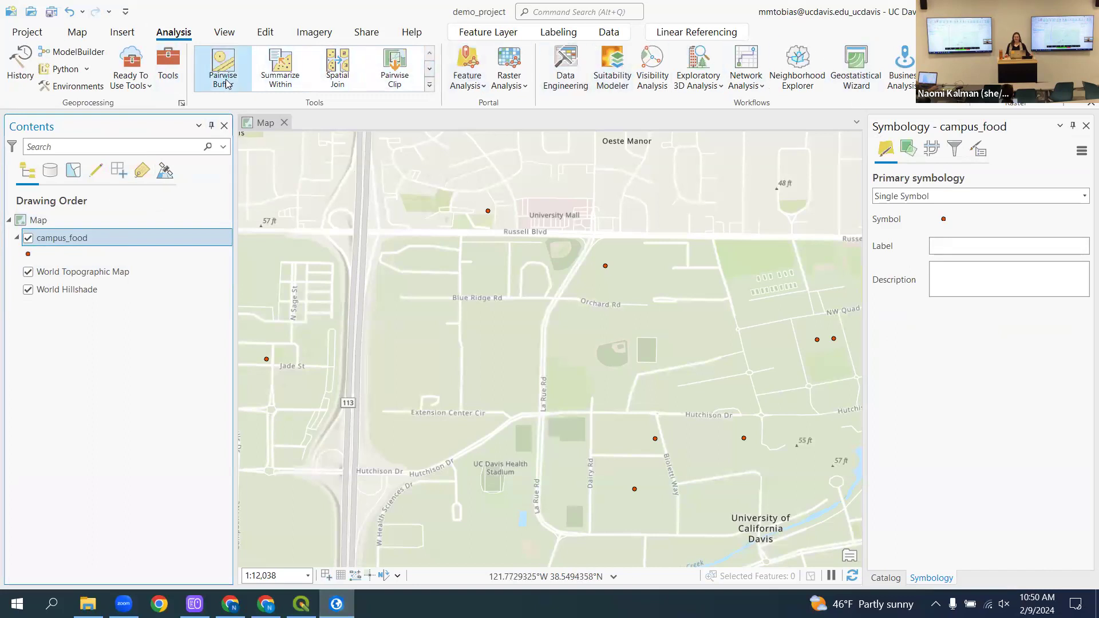
pyautogui.click(429, 70)
pyautogui.click(430, 70)
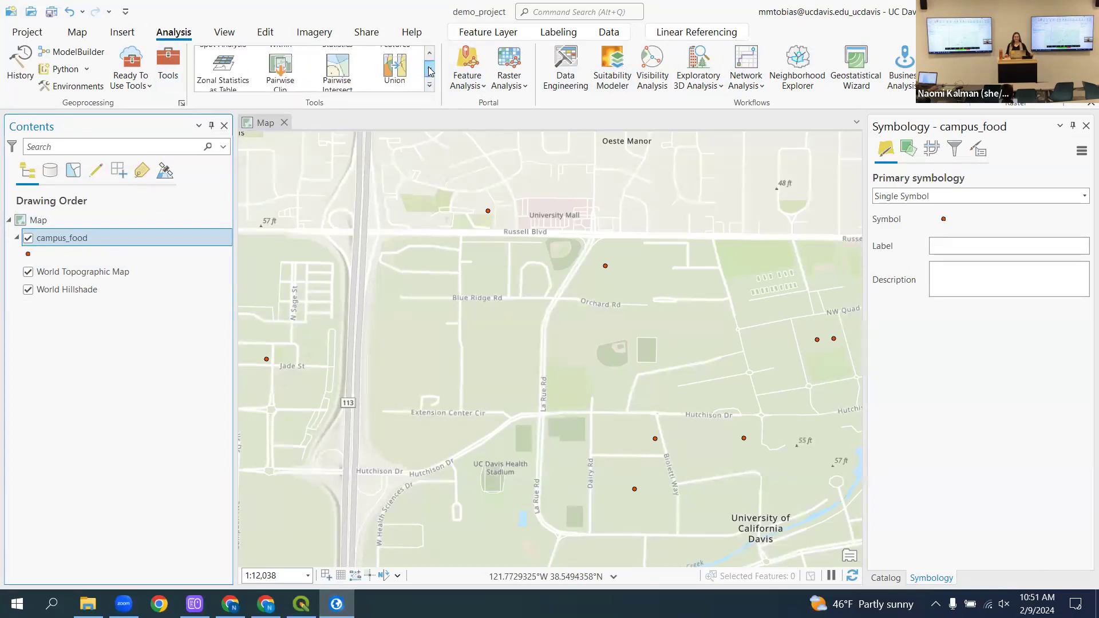
pyautogui.click(429, 70)
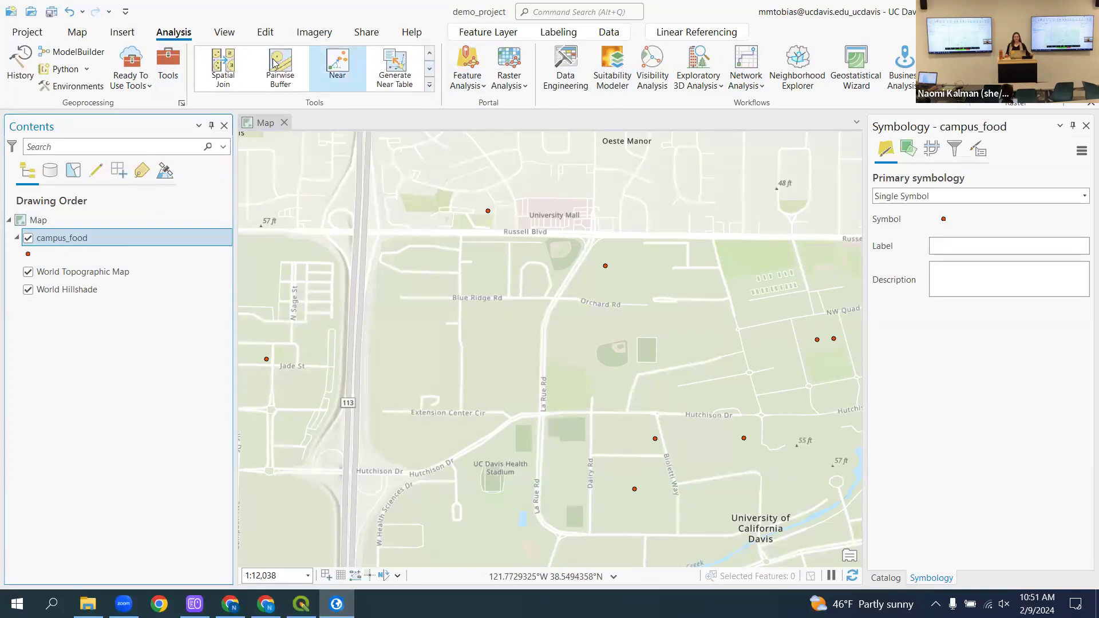
# - Open the Geoprocessing pane, dock it together with Symbology and Catalog as the last of the three, and bring it to the front
pyautogui.click(177, 64)
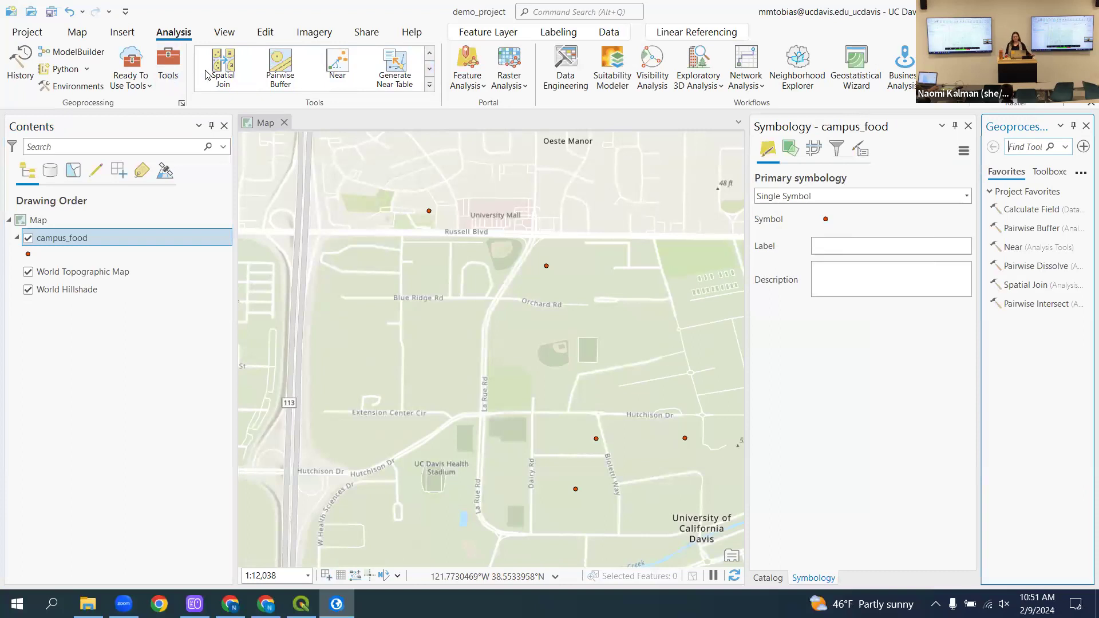
pyautogui.click(901, 121)
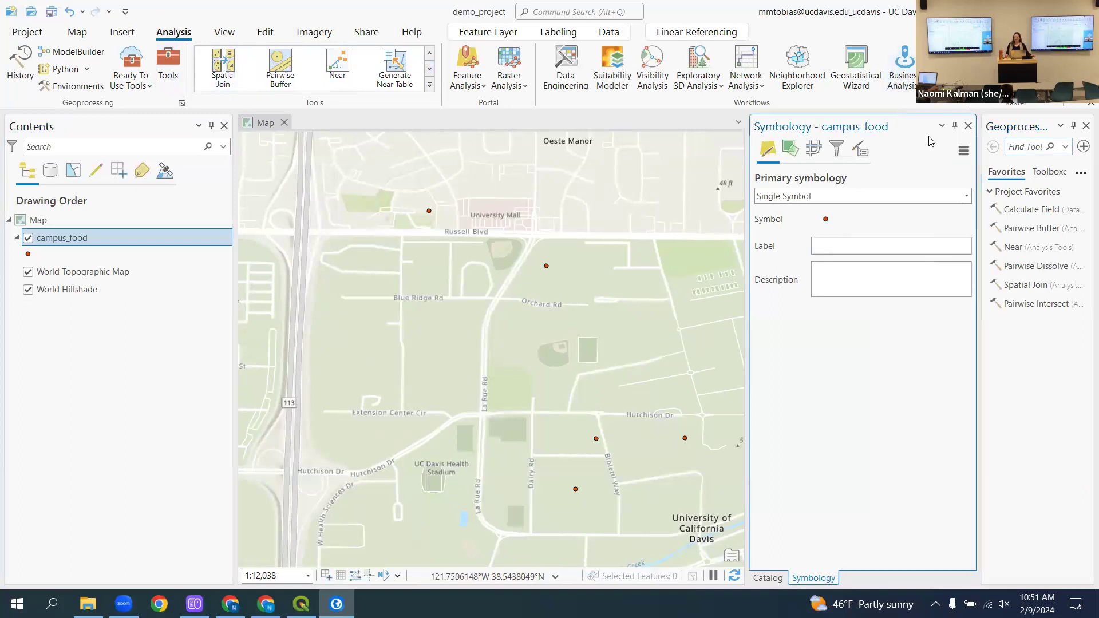
pyautogui.moveTo(930, 141); pyautogui.dragTo(1082, 337)
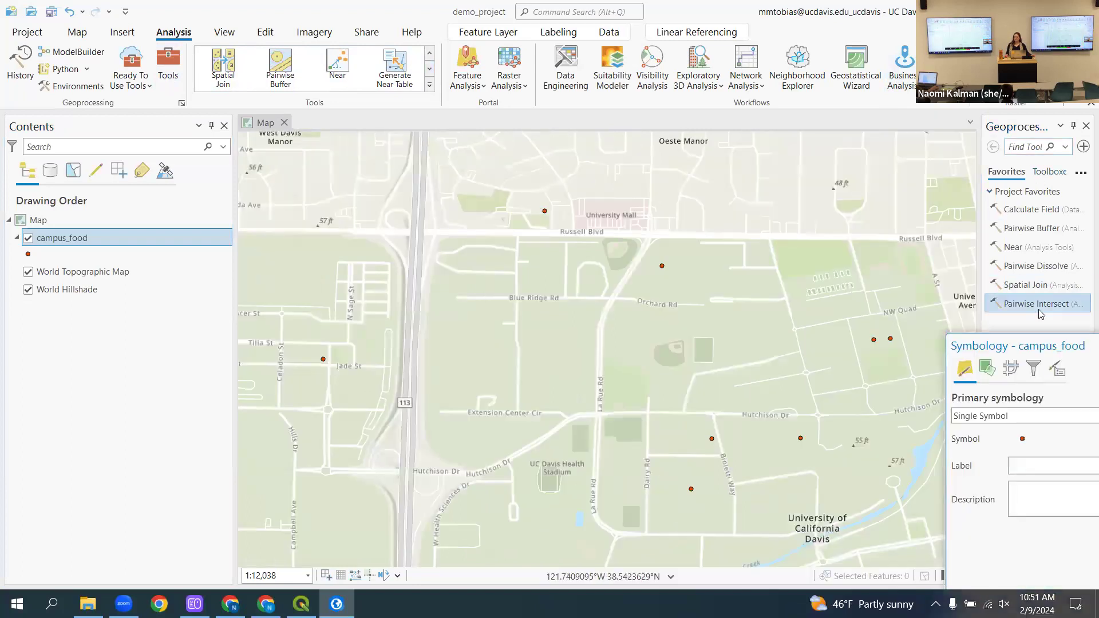
pyautogui.doubleClick(1050, 340)
pyautogui.moveTo(980, 272); pyautogui.dragTo(839, 273)
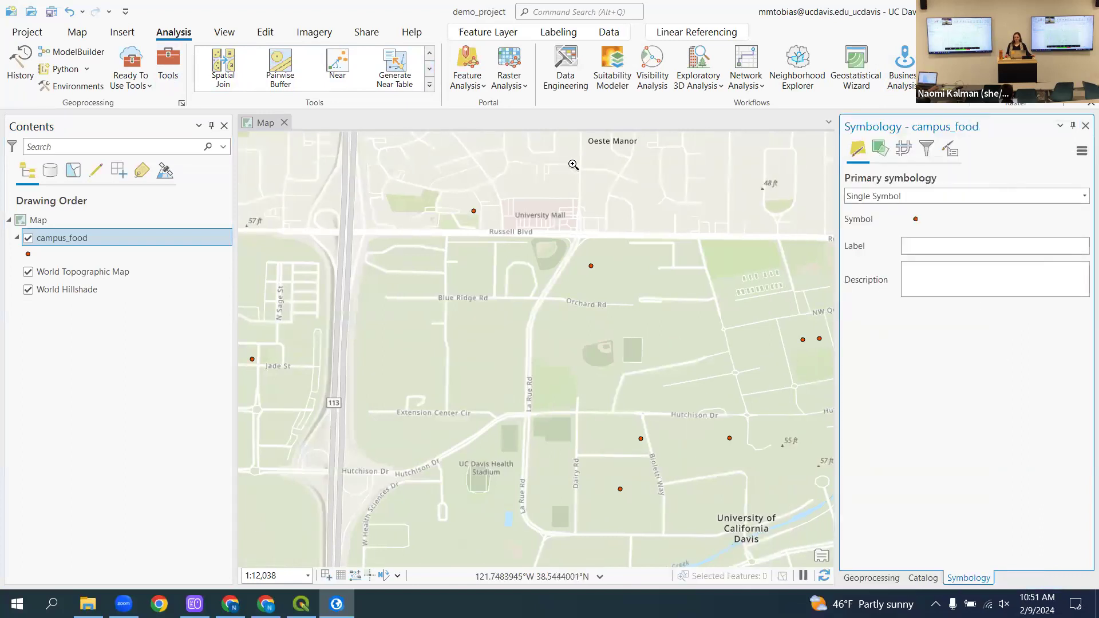
pyautogui.click(867, 579)
pyautogui.moveTo(867, 582); pyautogui.dragTo(988, 582)
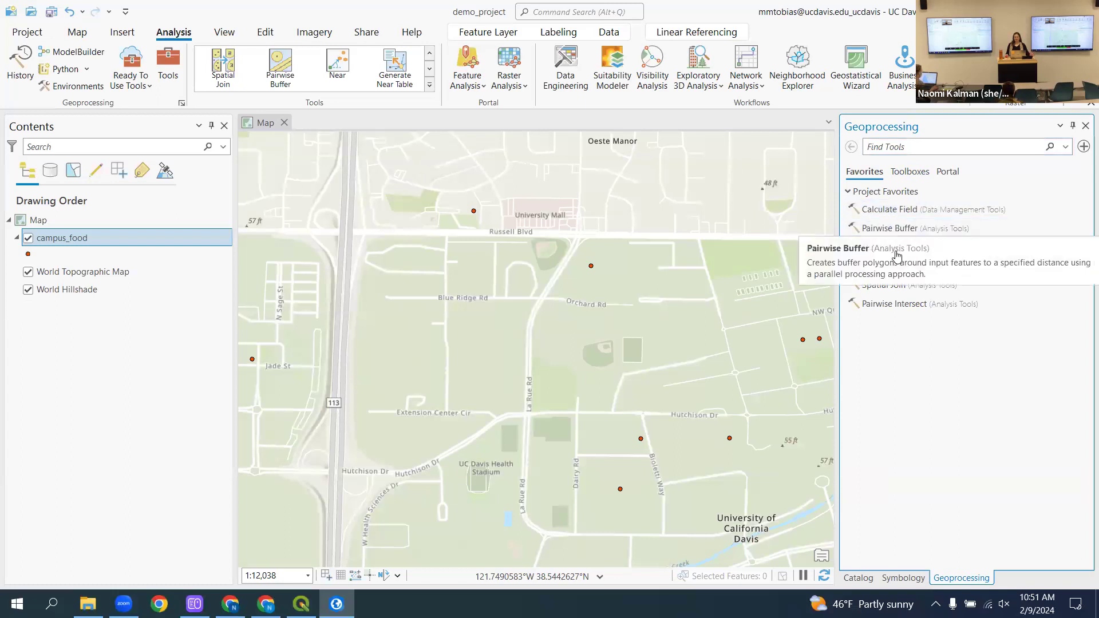
# - Browse the geoprocessing toolboxes and expand Maritime Tools and its Cartography toolset
pyautogui.click(919, 174)
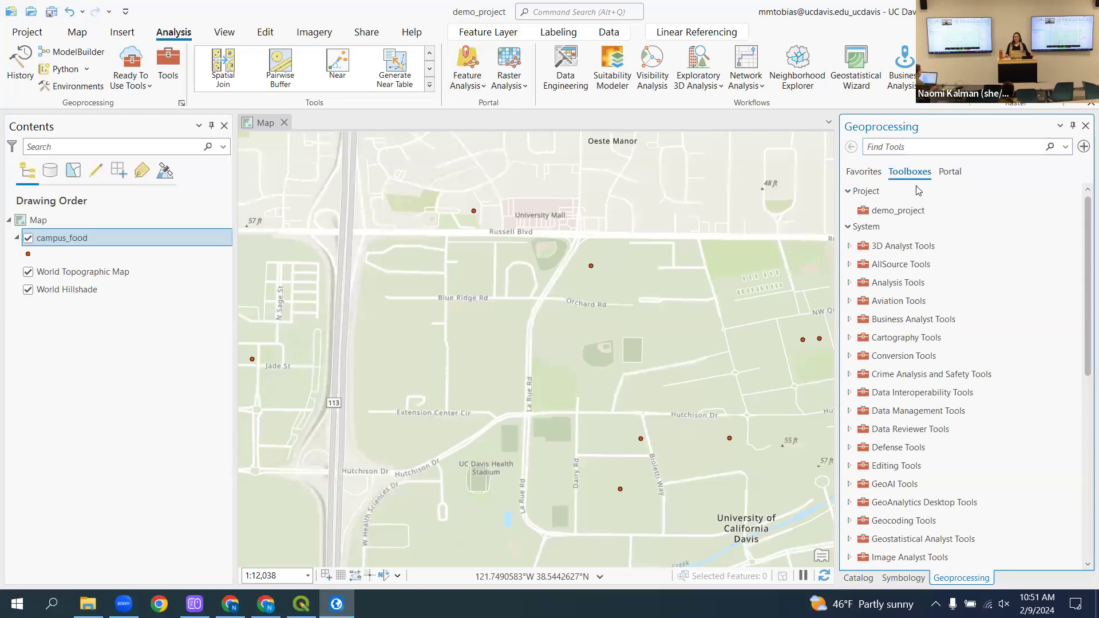
pyautogui.scroll(-5, 978, 269)
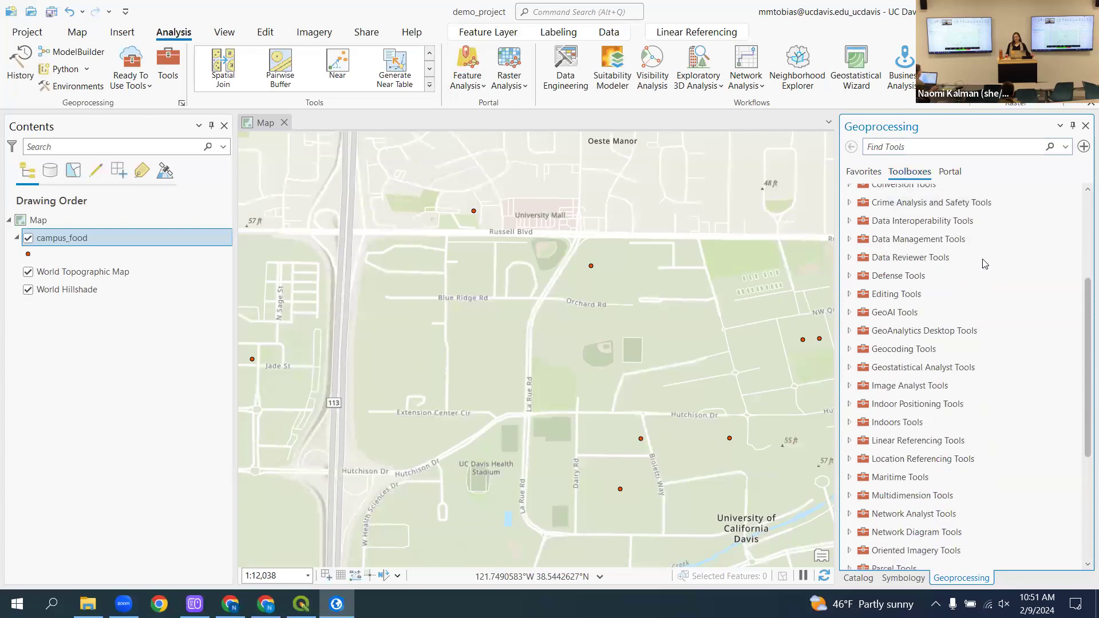
pyautogui.scroll(-1, 984, 263)
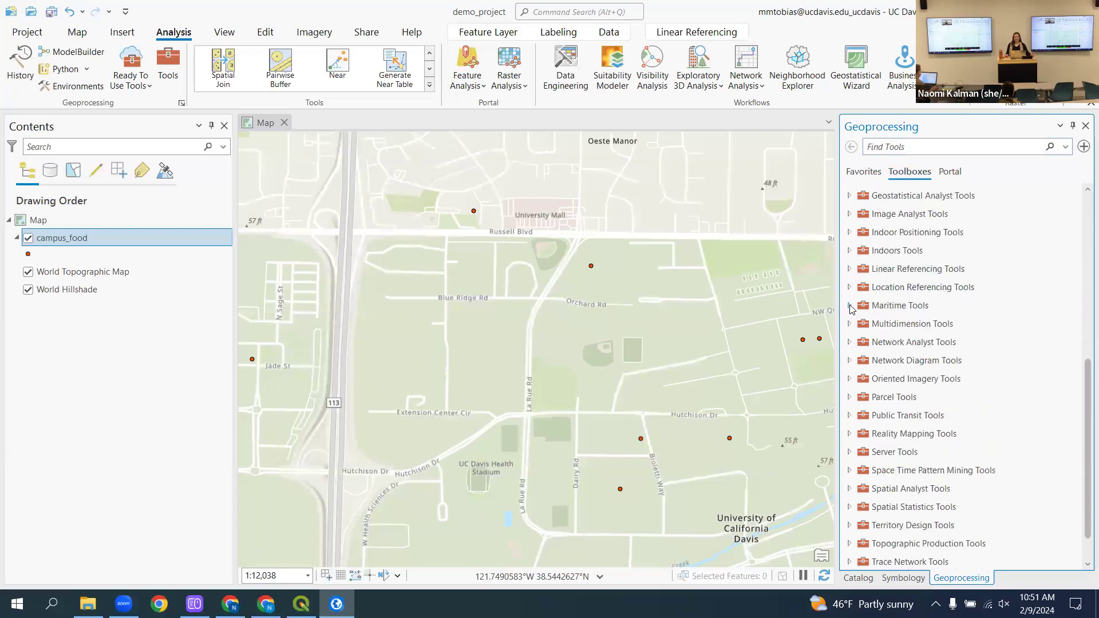
pyautogui.click(849, 305)
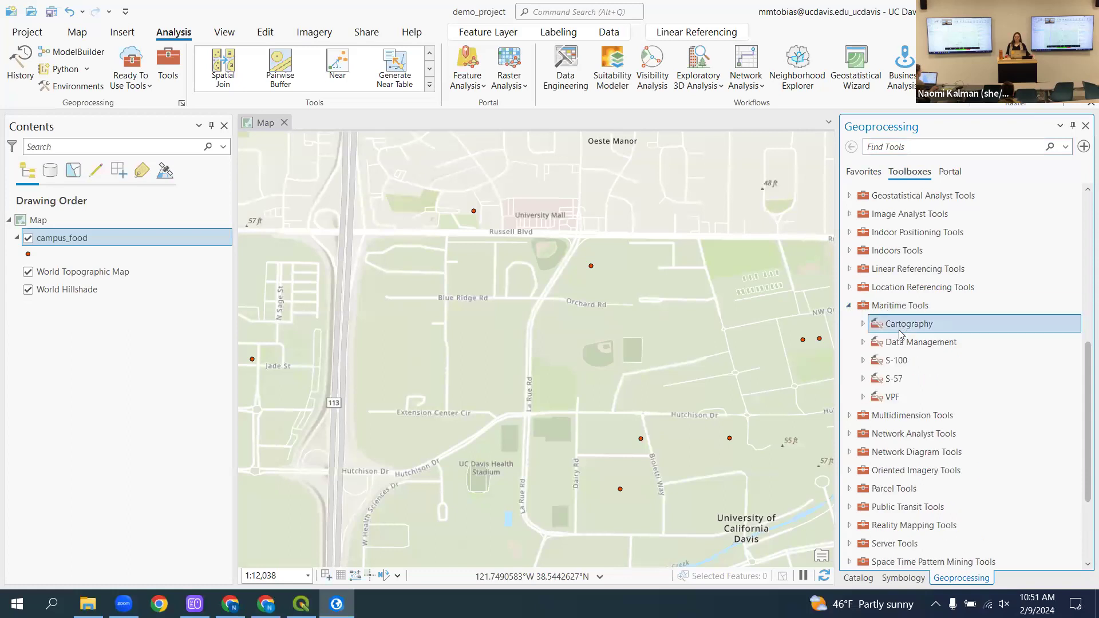
pyautogui.click(863, 324)
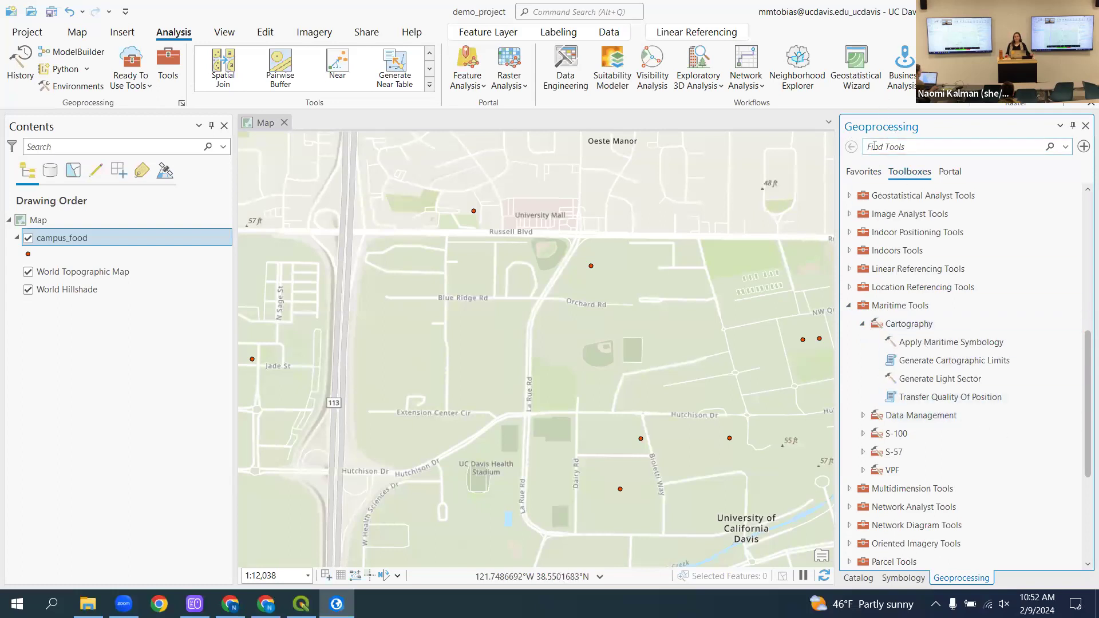
# - Search the geoprocessing tools for "buffer" and look through the matching tools
pyautogui.click(893, 146)
pyautogui.write('buffer')
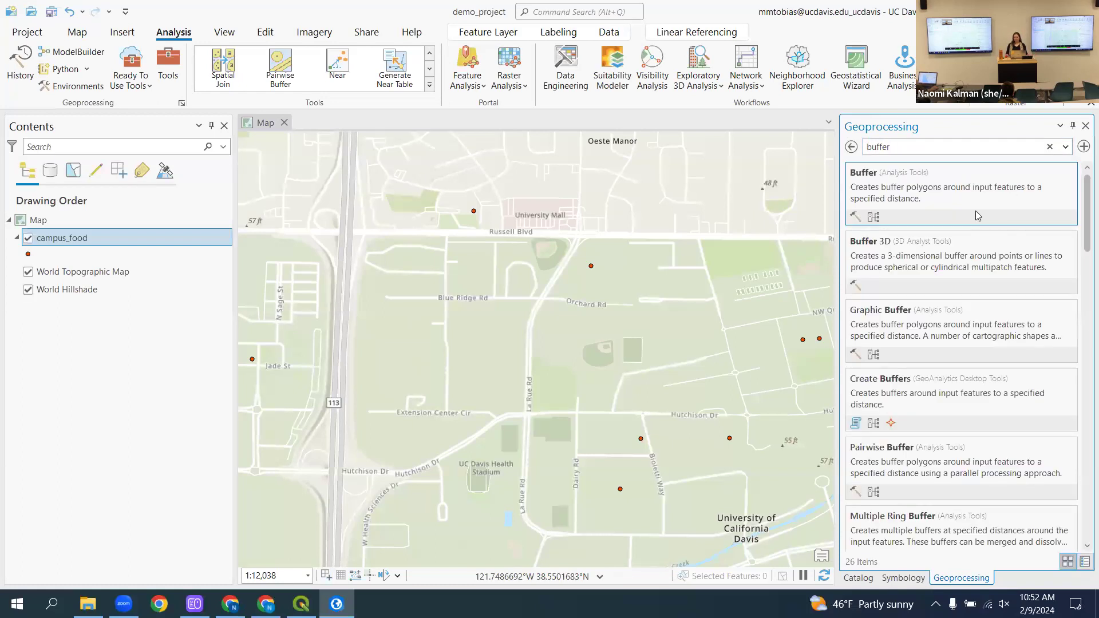
pyautogui.scroll(-1, 975, 337)
pyautogui.scroll(-3, 974, 336)
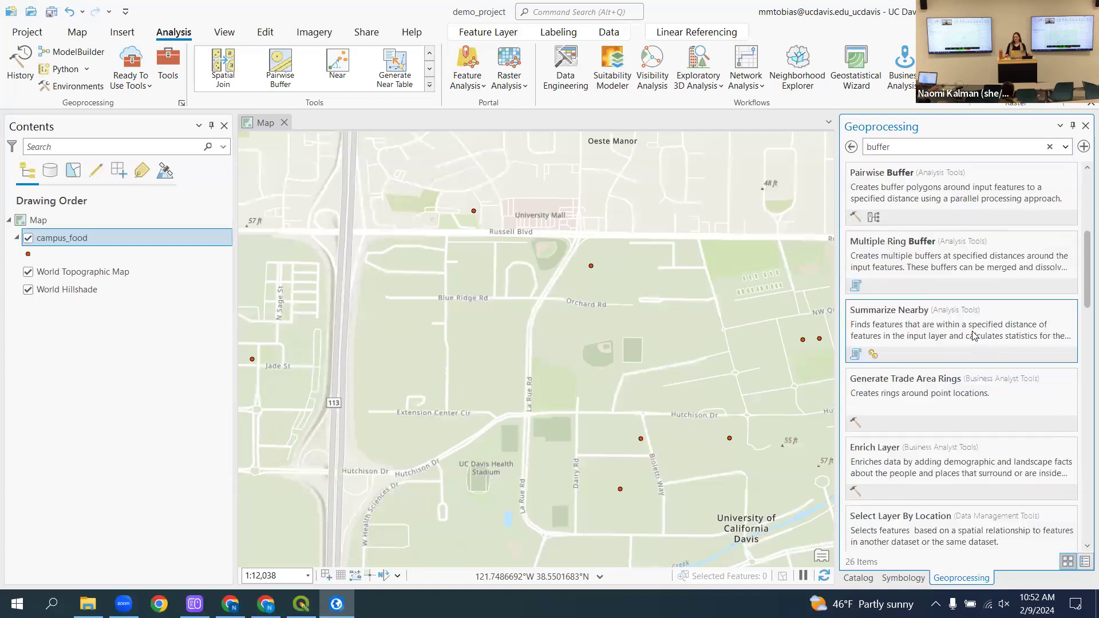
pyautogui.scroll(2, 973, 321)
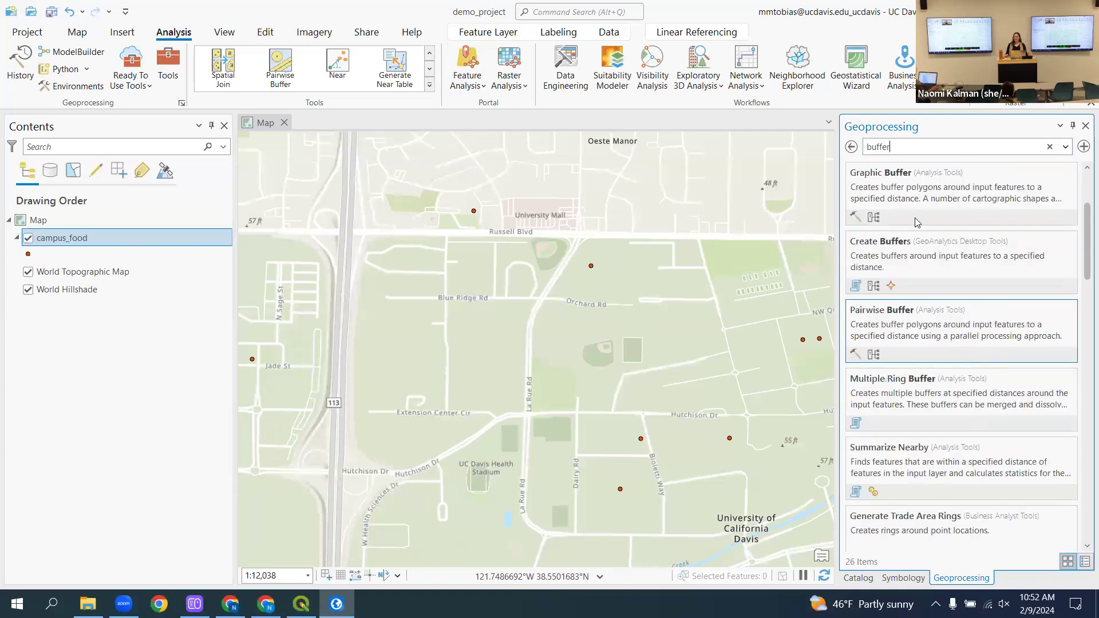
# - Return from the search to the toolbox list and select the Cartography toolset under Maritime Tools
pyautogui.click(850, 146)
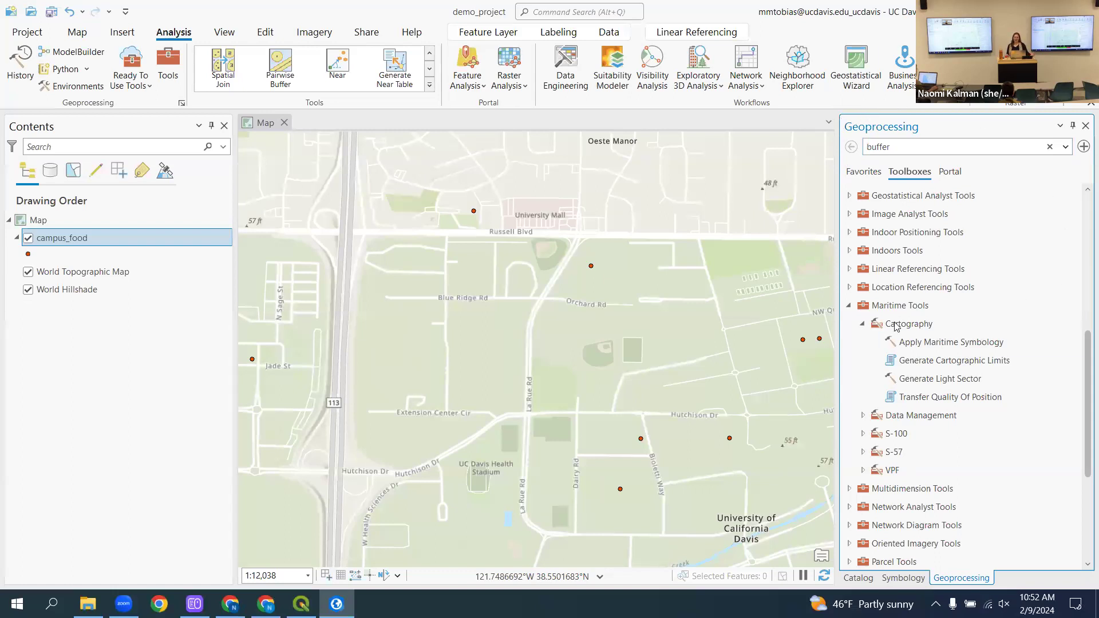
pyautogui.click(918, 310)
pyautogui.scroll(-1, 973, 318)
pyautogui.click(931, 290)
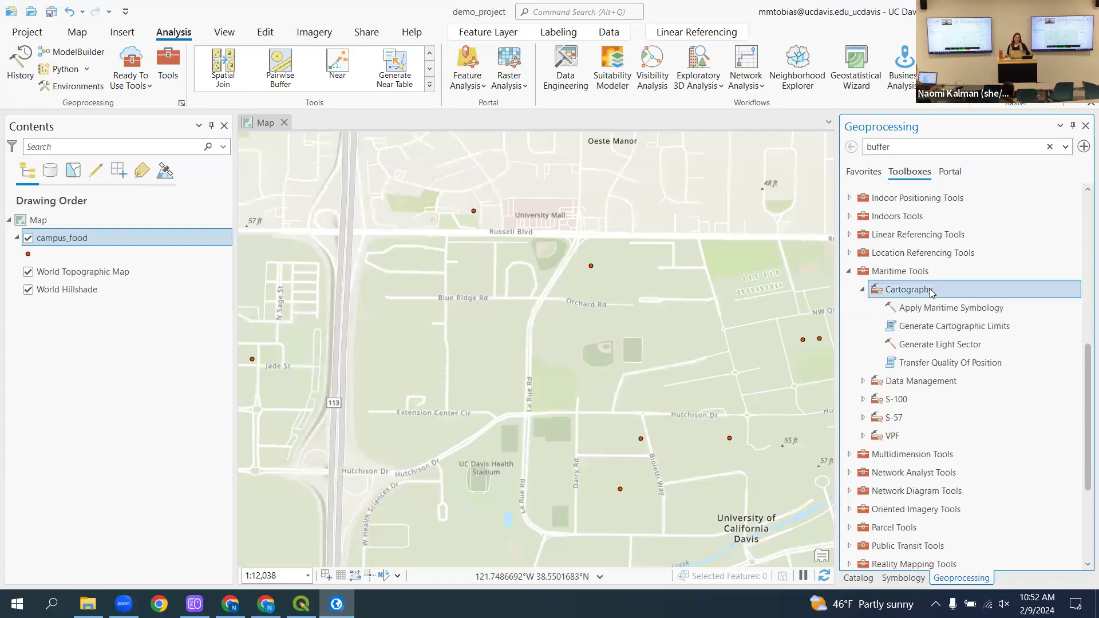
# - Look through the tools in the Maritime Tools Cartography toolset and the toolboxes listed around it
pyautogui.scroll(-3, 922, 339)
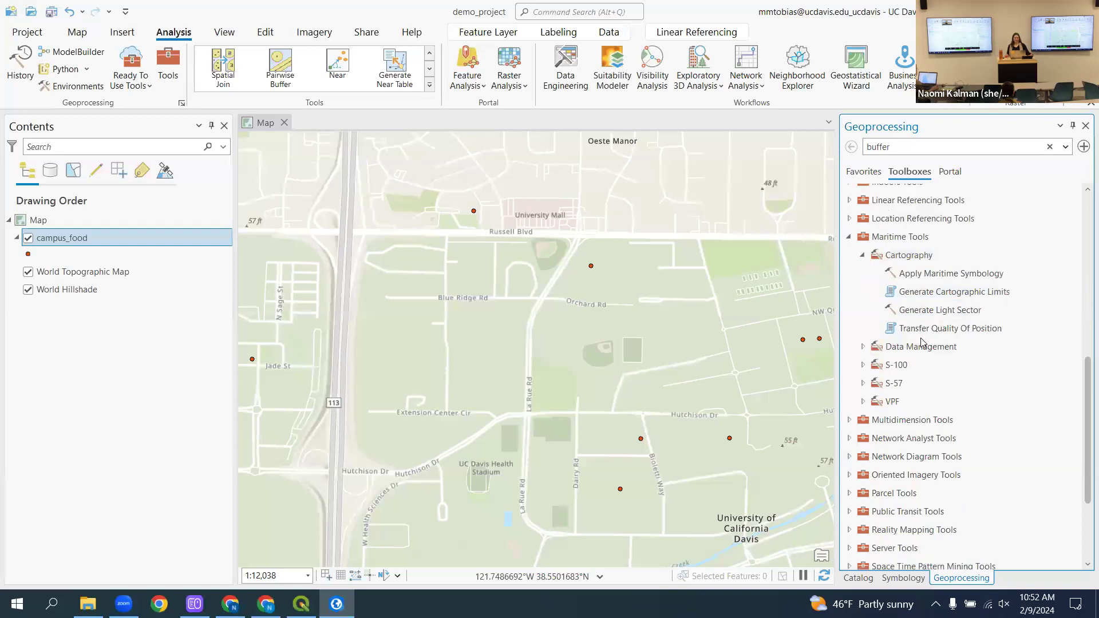
pyautogui.scroll(-2, 922, 339)
pyautogui.scroll(6, 923, 332)
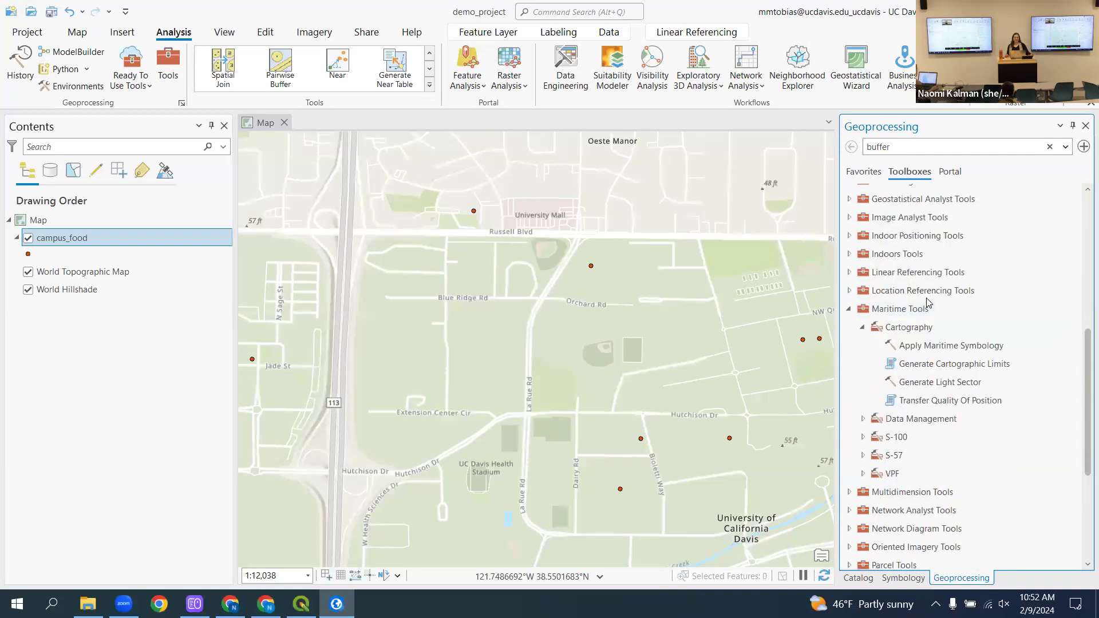
pyautogui.scroll(-1, 928, 304)
pyautogui.click(939, 316)
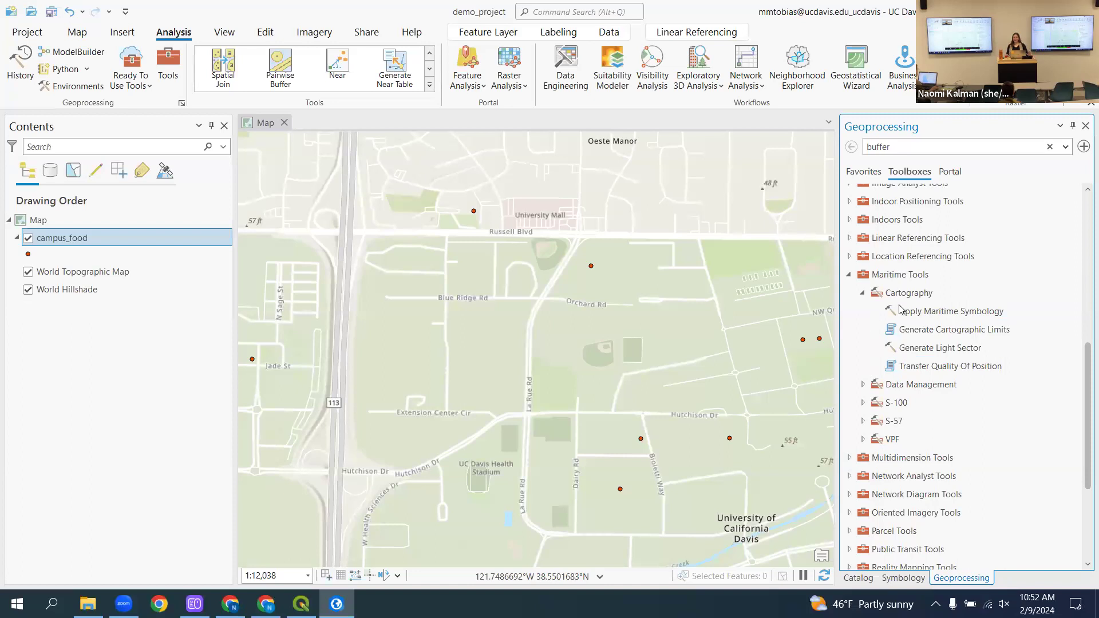
pyautogui.scroll(-2, 926, 283)
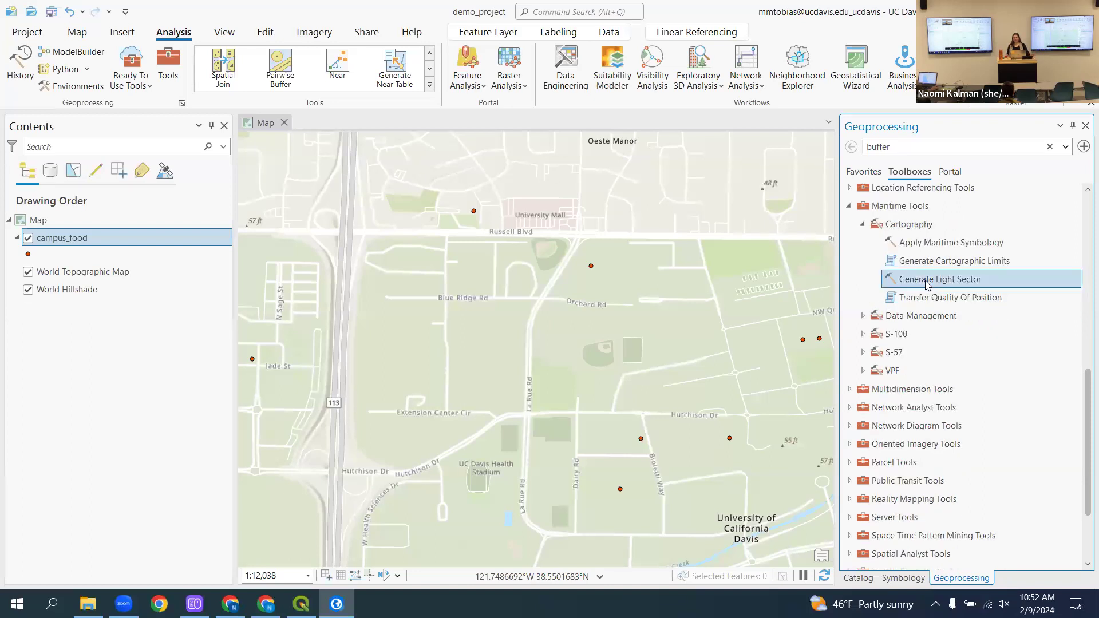
pyautogui.click(954, 340)
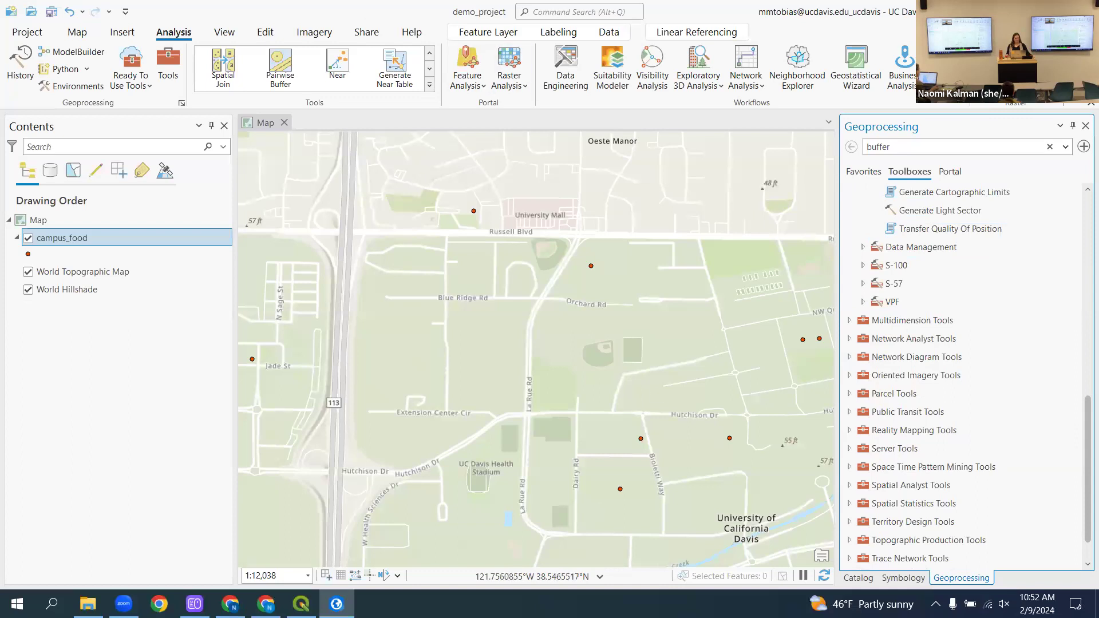
# - Switch to the ArcPro/QGIS side-by-side document in Google Docs and move past section 3.5 Tools to section 4, Add data
pyautogui.hotkey('alt', 'Tab')
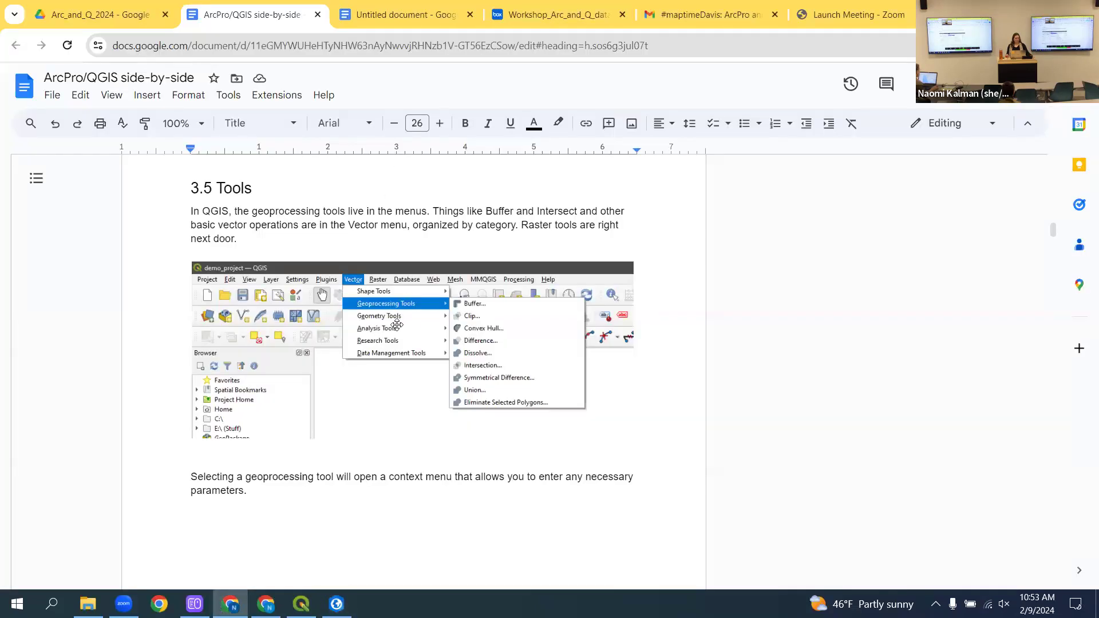
pyautogui.scroll(-15, 396, 324)
pyautogui.scroll(-10, 393, 321)
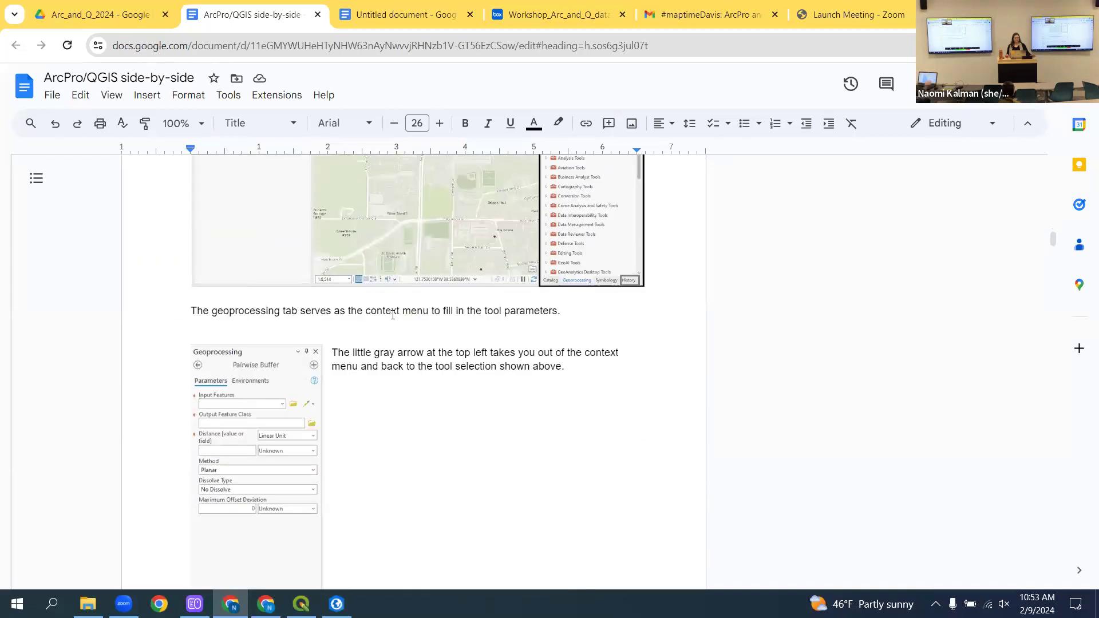
pyautogui.scroll(-3, 392, 314)
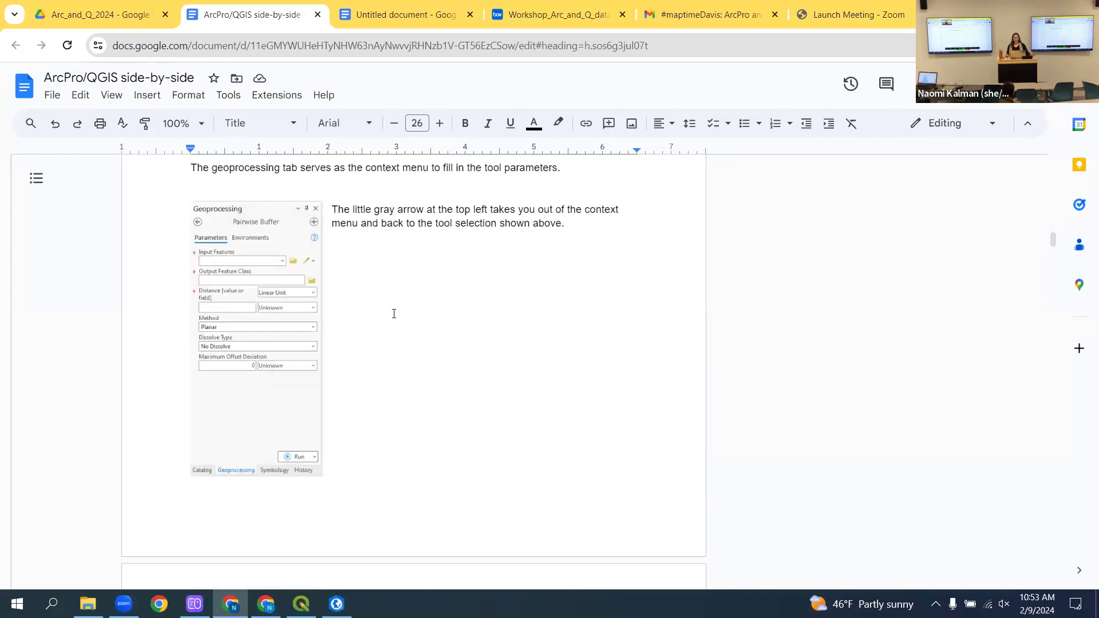
pyautogui.scroll(-8, 395, 316)
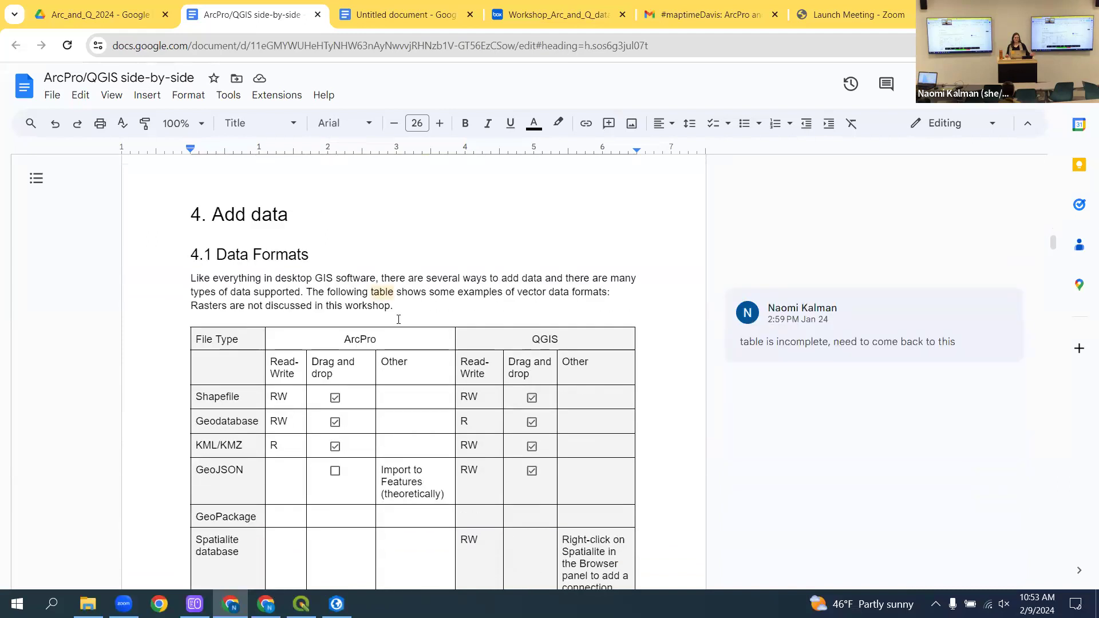
# - Review the 4.1 Data Formats table and the 4.2 Add Data section, and switch back to ArcGIS Pro
pyautogui.scroll(-2, 399, 319)
pyautogui.scroll(3, 400, 317)
pyautogui.scroll(-3, 400, 317)
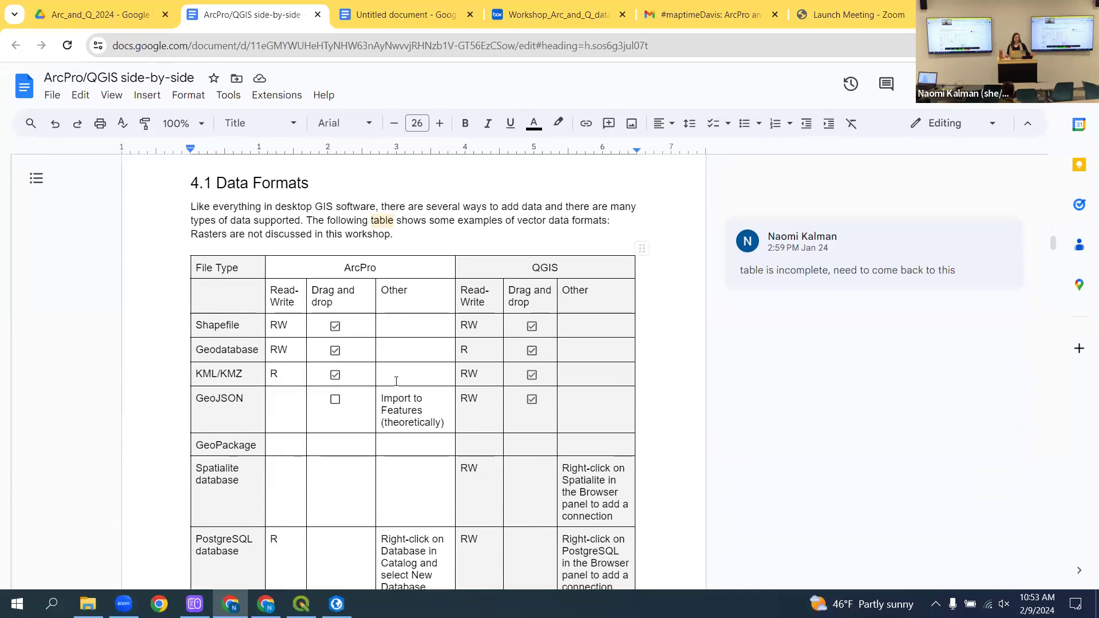
pyautogui.scroll(-7, 396, 376)
pyautogui.scroll(-16, 396, 375)
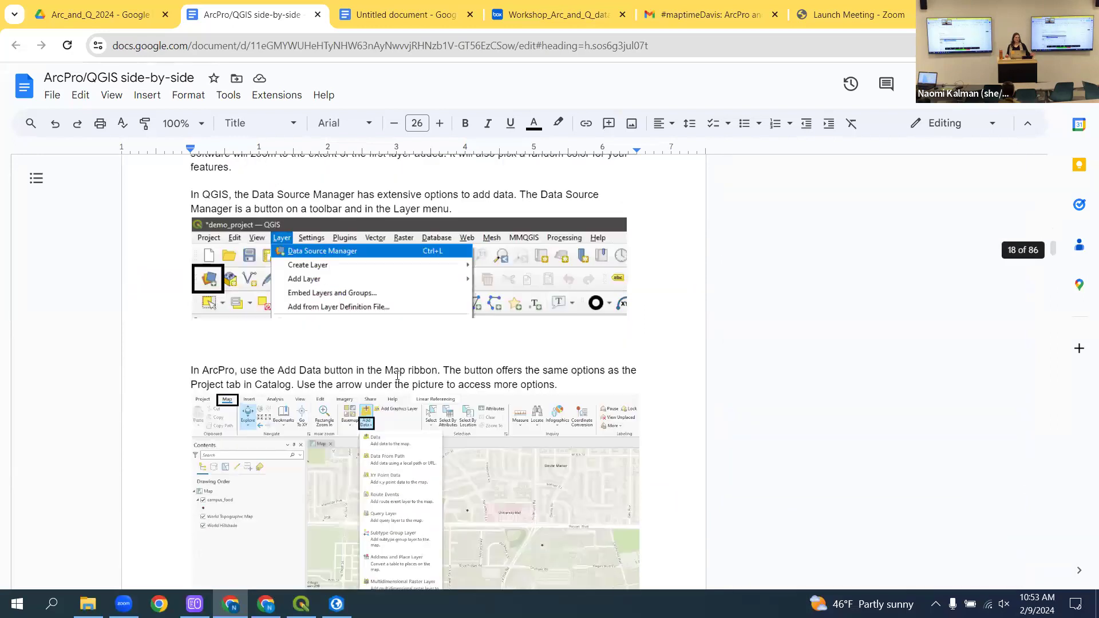
pyautogui.scroll(17, 399, 366)
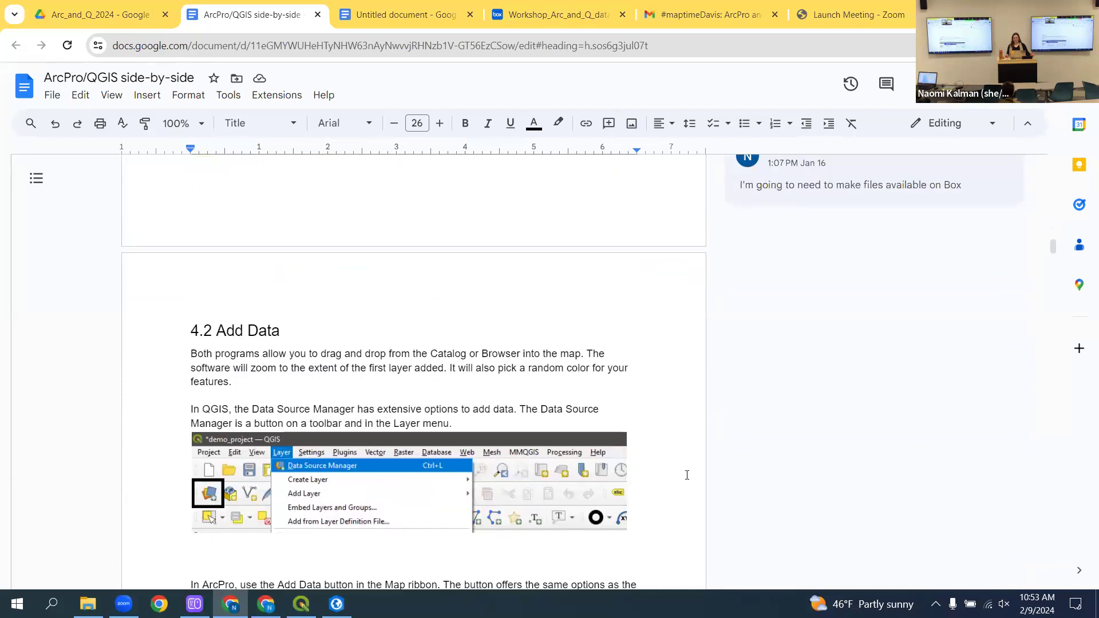
pyautogui.scroll(10, 476, 369)
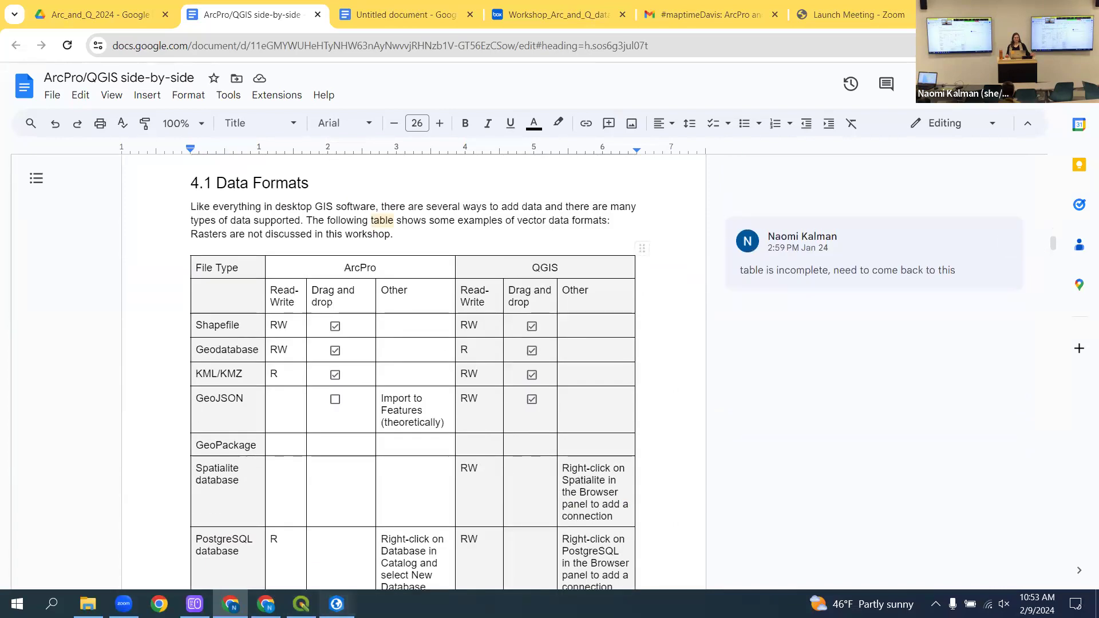
pyautogui.click(337, 604)
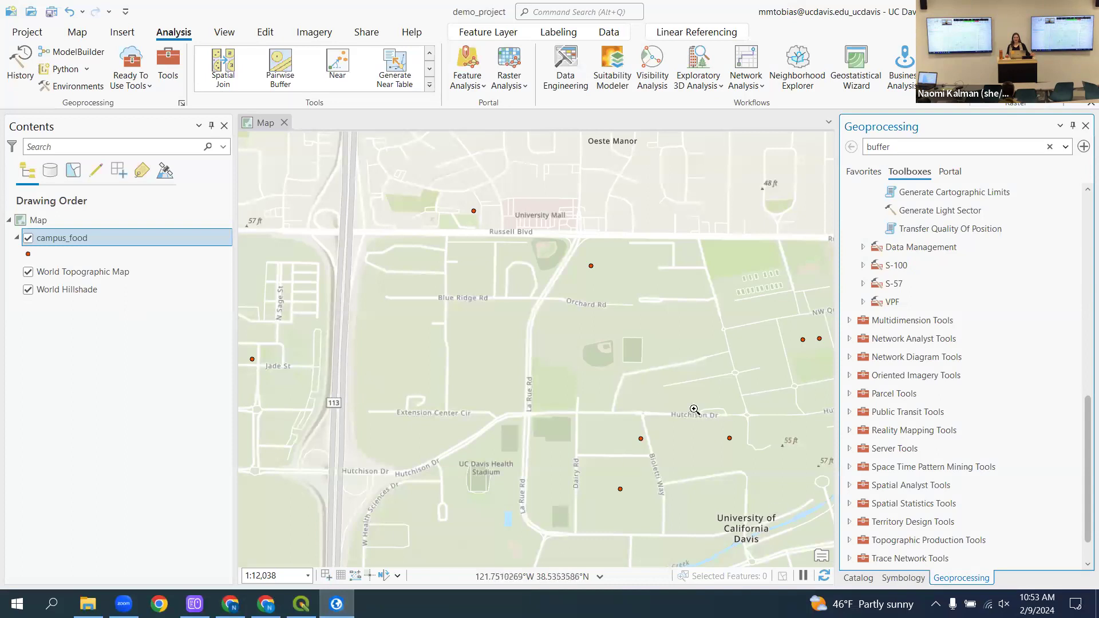
# - Browse the contents of the demo_project folder in the Catalog
pyautogui.click(858, 578)
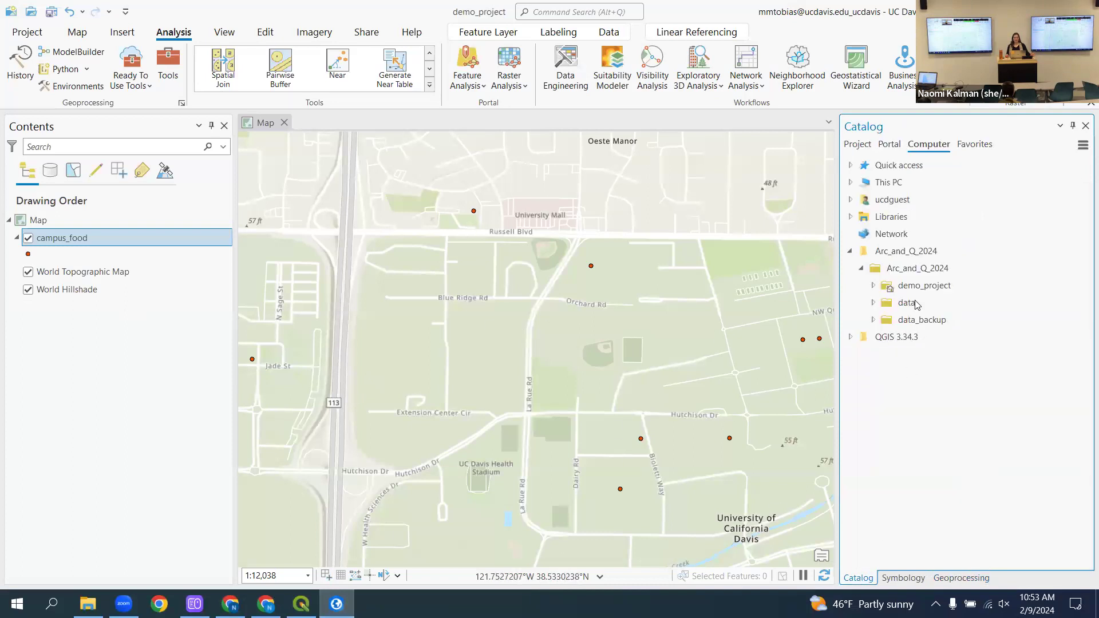
pyautogui.click(874, 286)
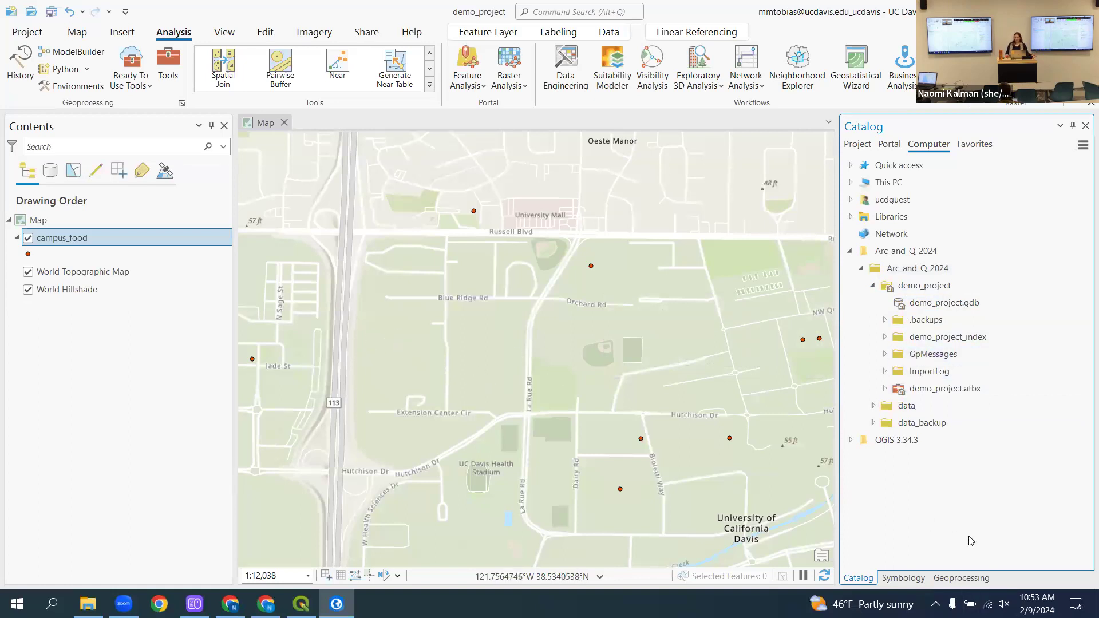
# - Search the geoprocessing tools for json in place of the previous search term
pyautogui.click(967, 576)
pyautogui.moveTo(891, 147); pyautogui.dragTo(859, 150)
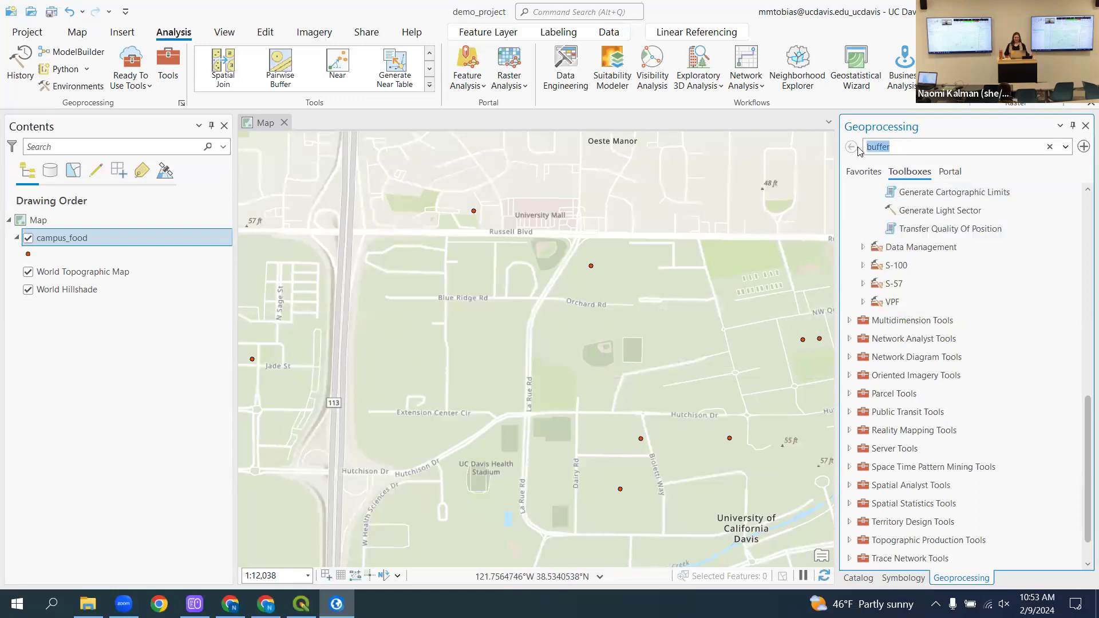
pyautogui.press('BackSpace')
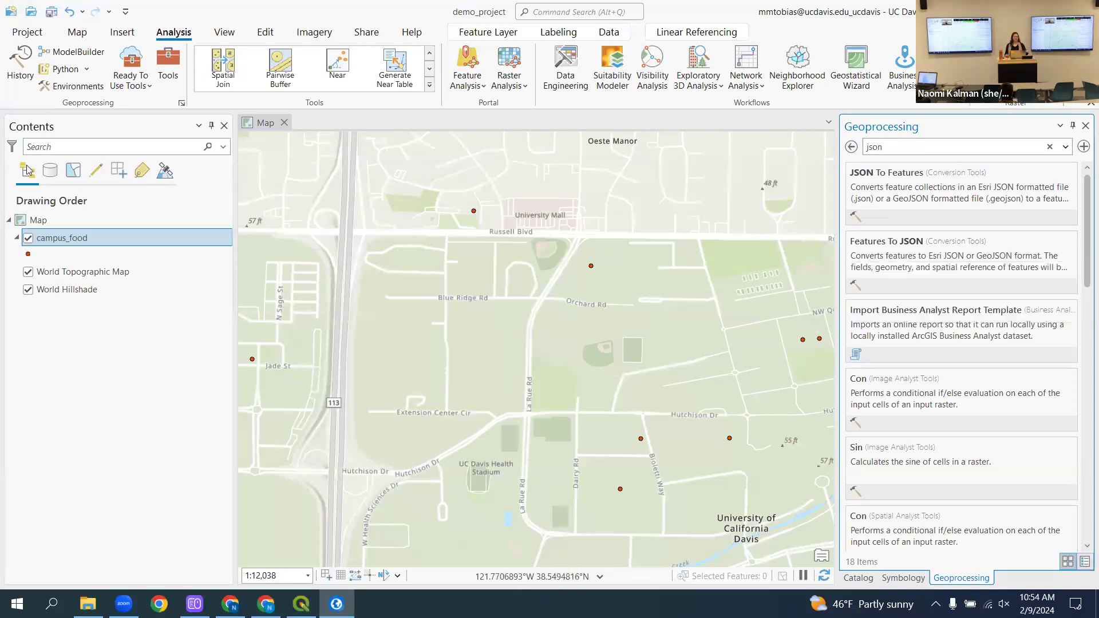
# - Examine the Export Features parameters for the campus_food layer and close them without exporting
pyautogui.rightClick(67, 245)
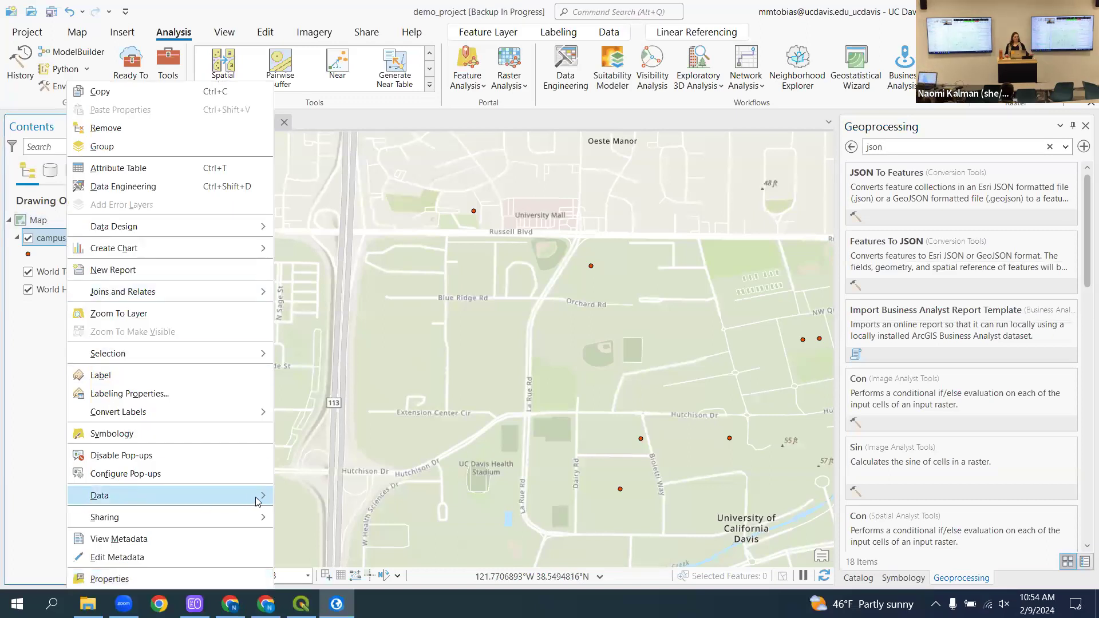
pyautogui.moveTo(256, 497)
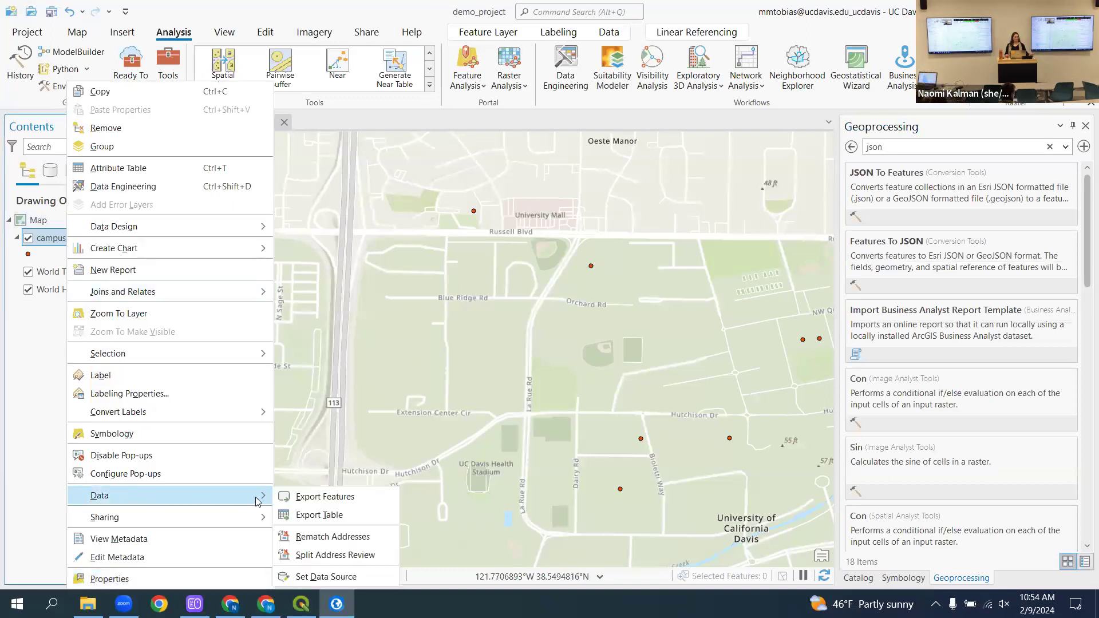
pyautogui.click(309, 498)
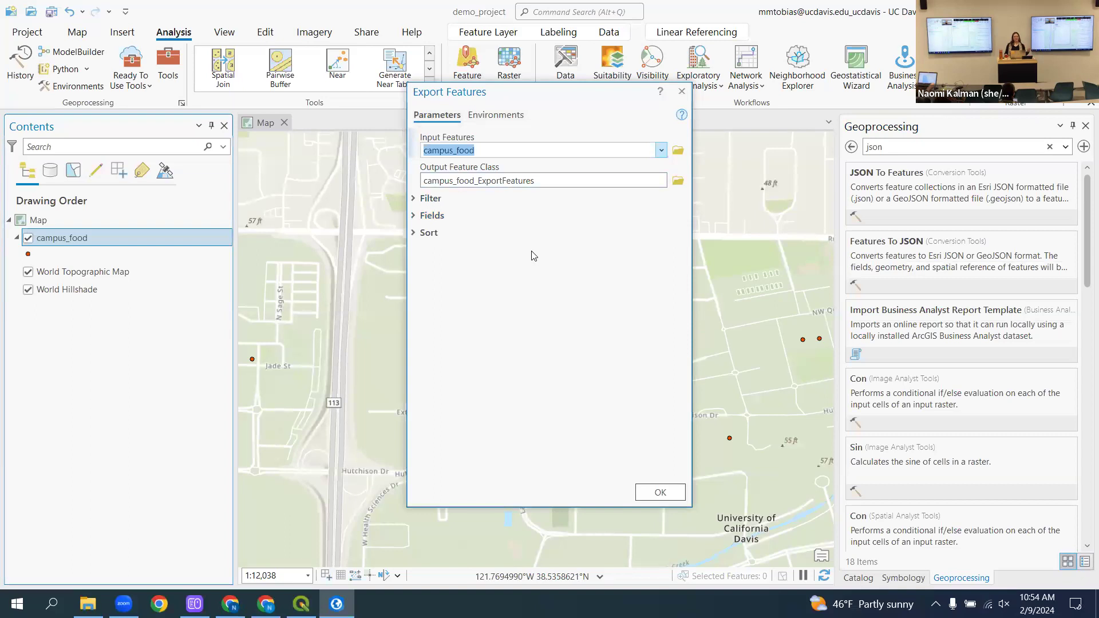
pyautogui.click(681, 91)
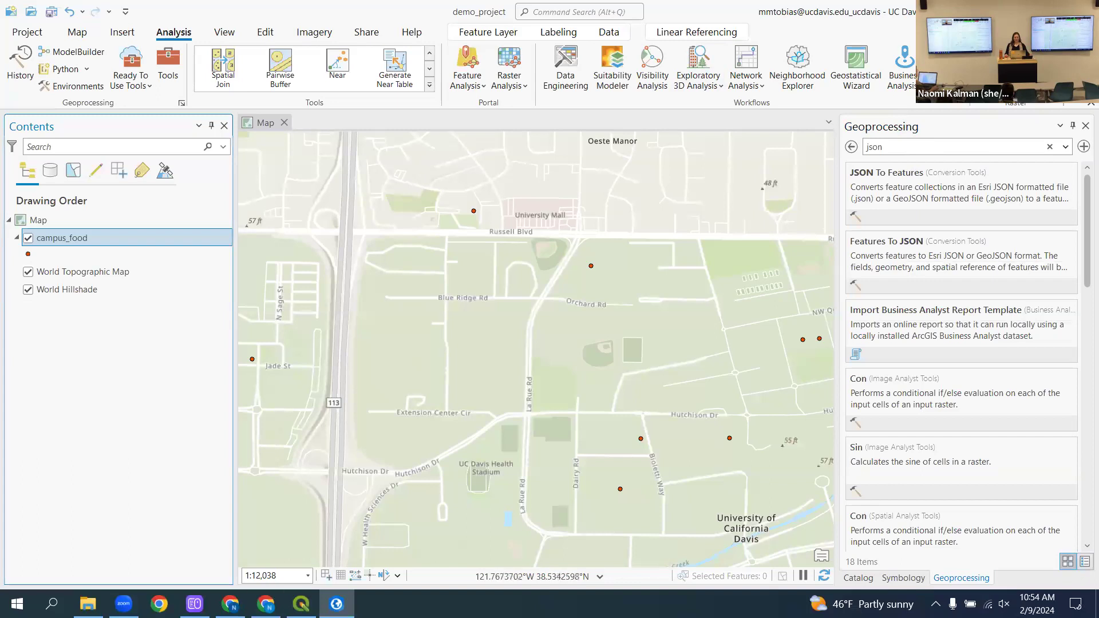
# - Switch to QGIS, dismiss the Buffer tool, and add campus_food.geojson from the project's data folder to the map
pyautogui.click(301, 603)
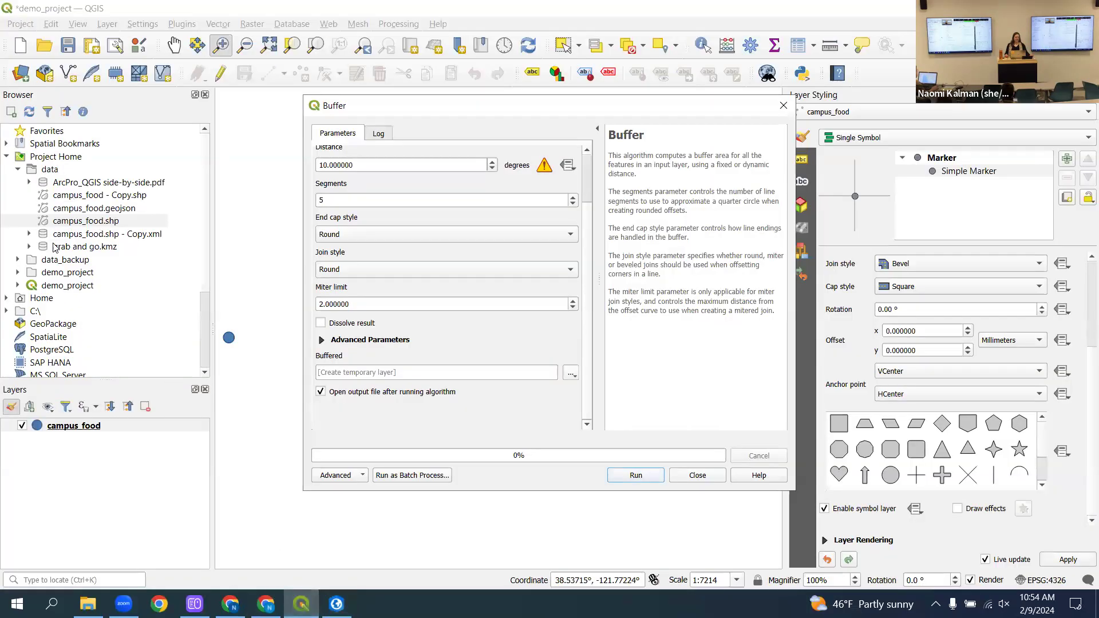
pyautogui.click(782, 107)
pyautogui.click(73, 209)
pyautogui.moveTo(73, 210); pyautogui.dragTo(416, 336)
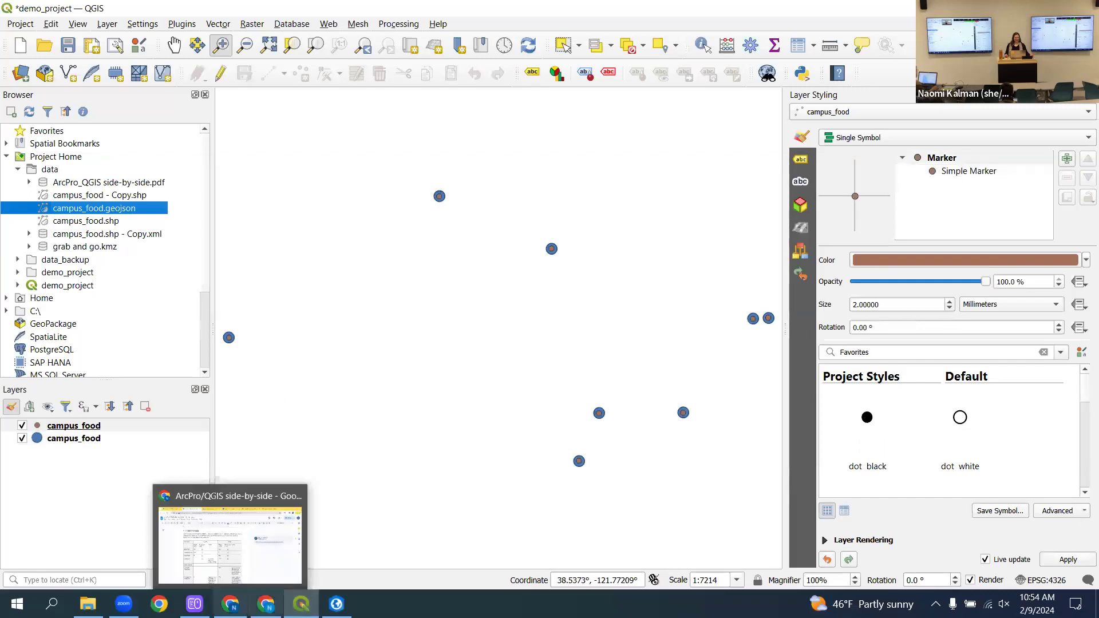
# - Switch to the ArcPro/QGIS side-by-side document in Chrome and review the vector format comparison table under 4.1 Data Formats
pyautogui.moveTo(230, 604)
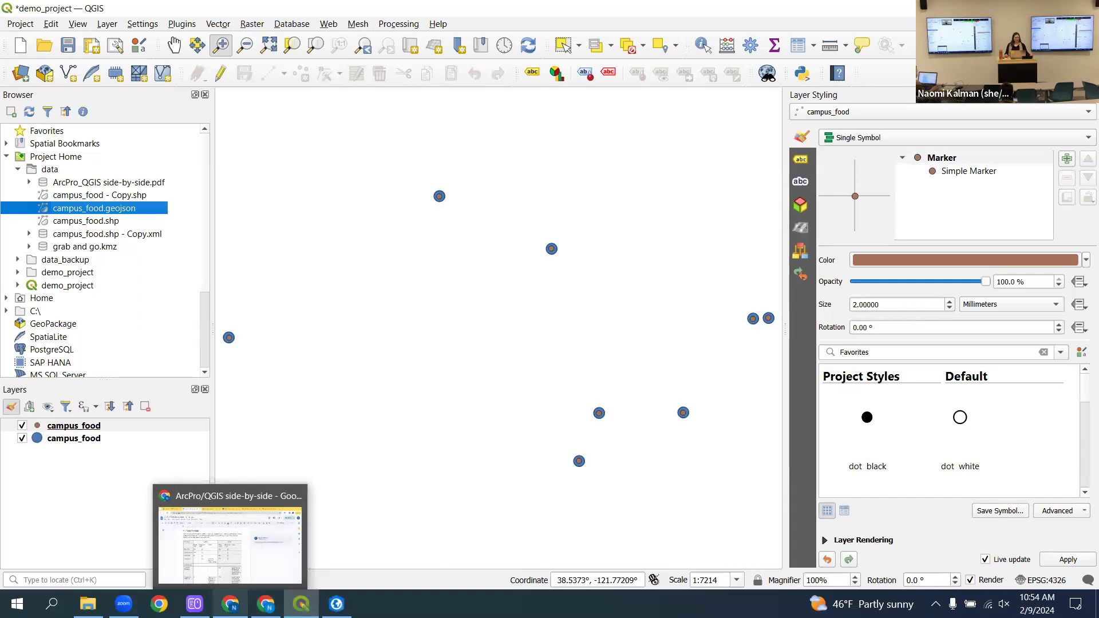
pyautogui.click(229, 544)
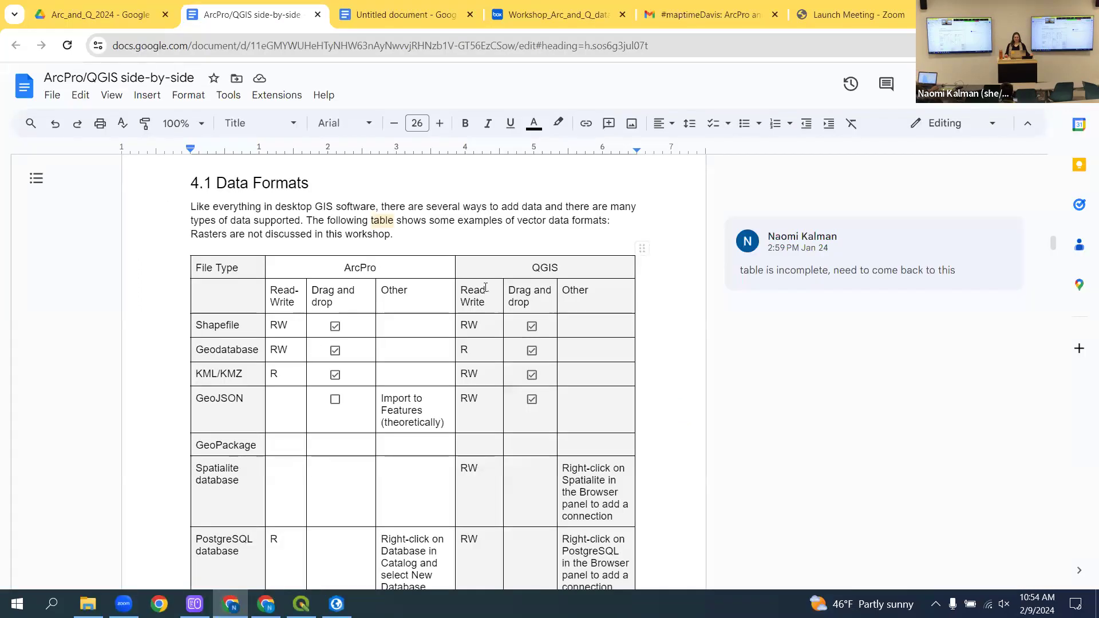
pyautogui.moveTo(801, 237)
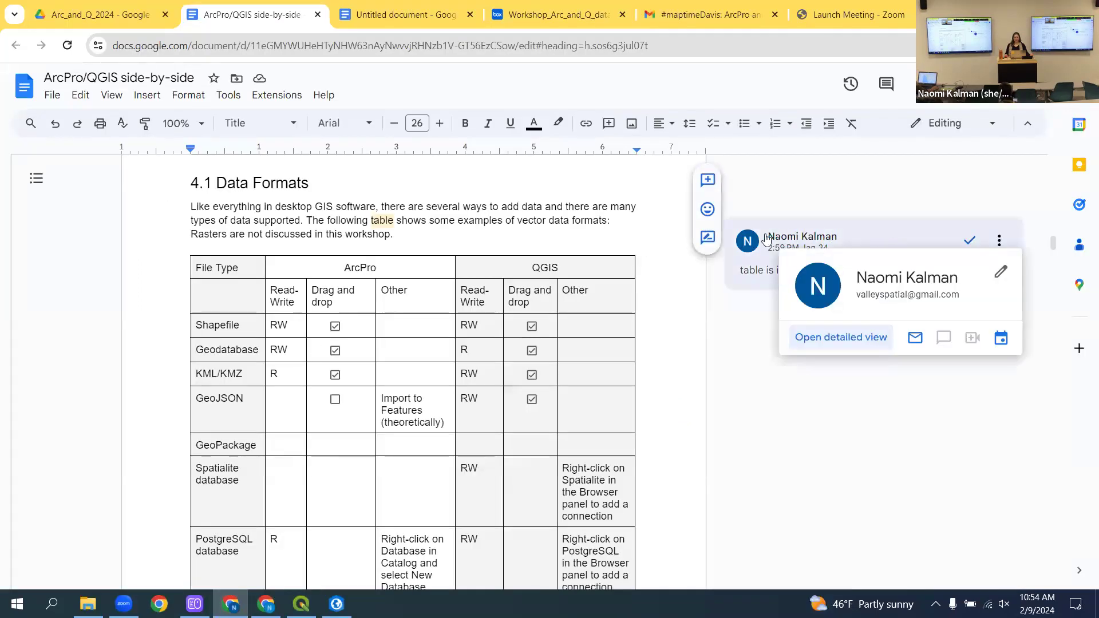
pyautogui.scroll(-1, 501, 285)
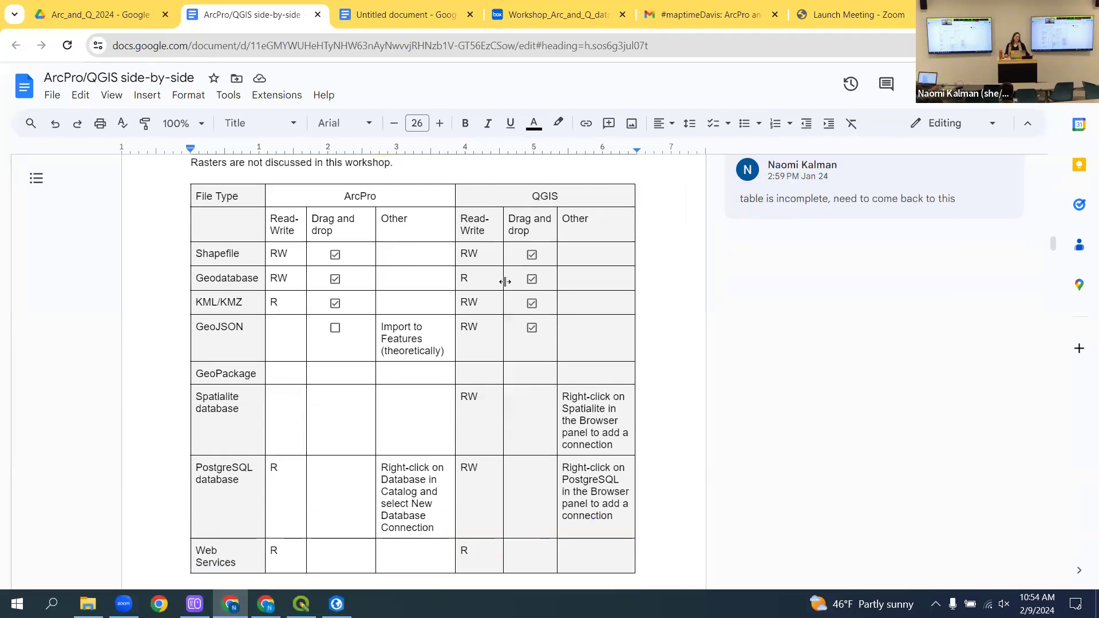
pyautogui.scroll(1, 501, 285)
pyautogui.moveTo(807, 273)
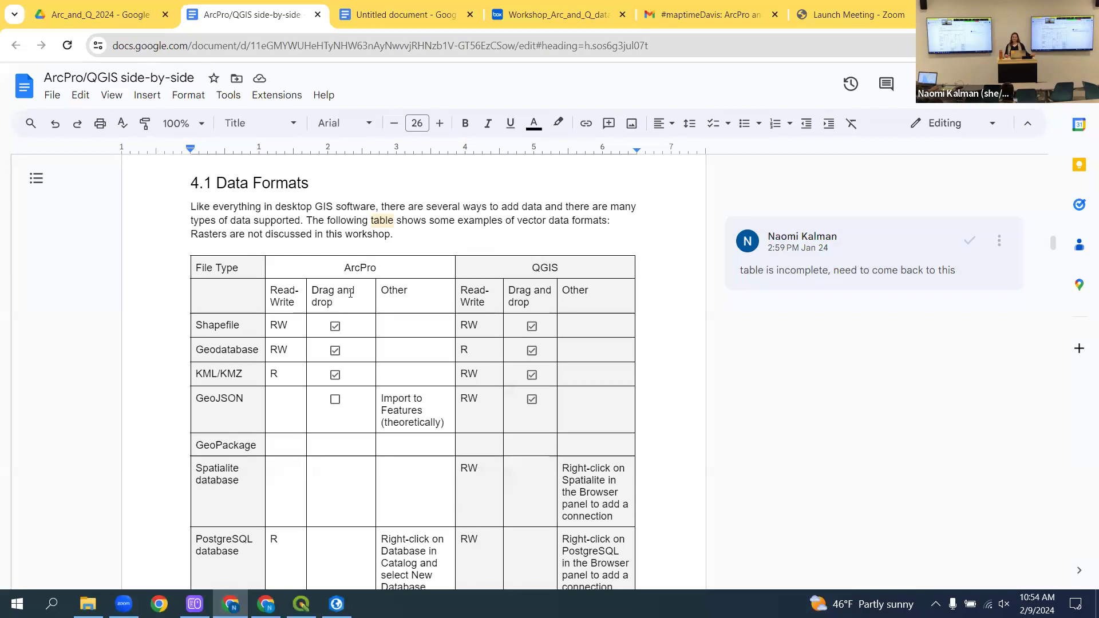
pyautogui.scroll(-5, 389, 296)
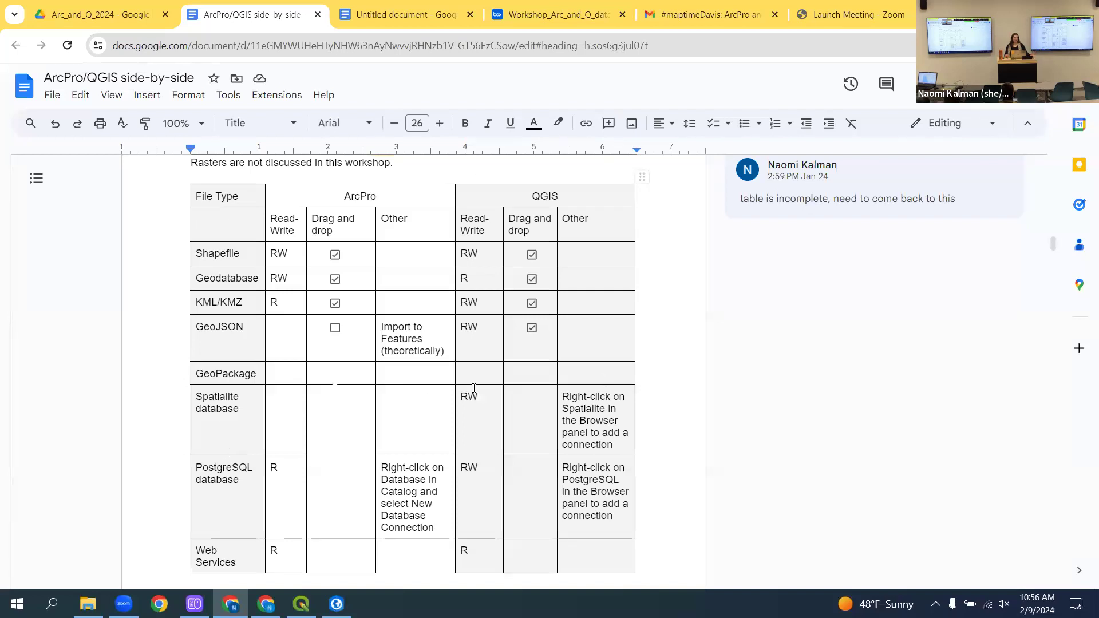
pyautogui.scroll(-1, 473, 388)
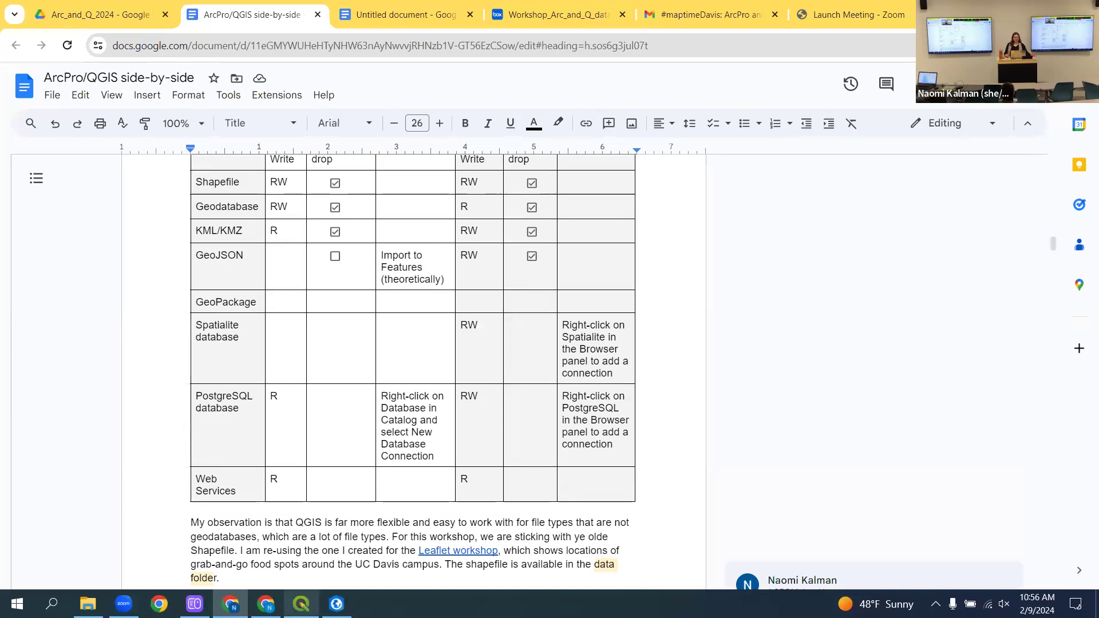
# - Switch back to QGIS and view the connection and database creation options available for SpatiaLite in the Browser
pyautogui.click(301, 603)
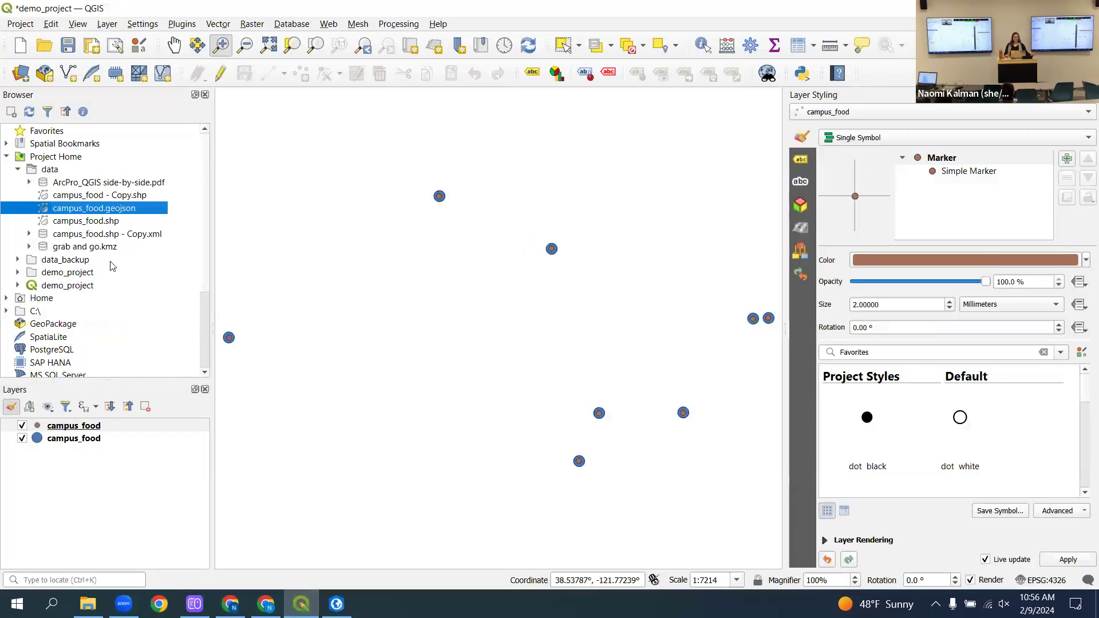
pyautogui.scroll(-2, 110, 266)
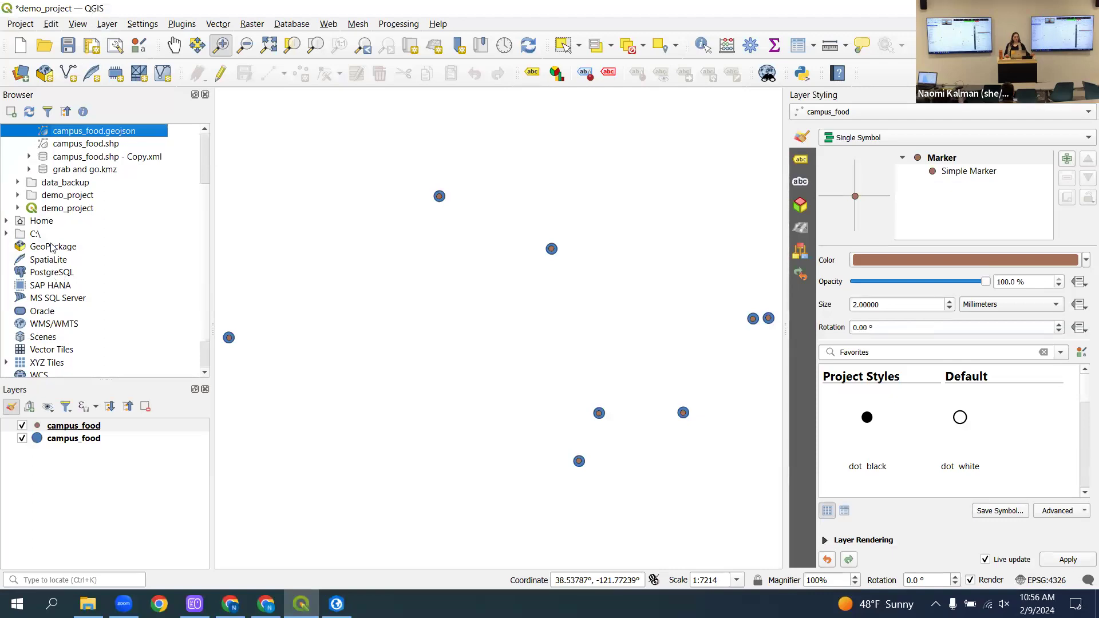
pyautogui.click(54, 263)
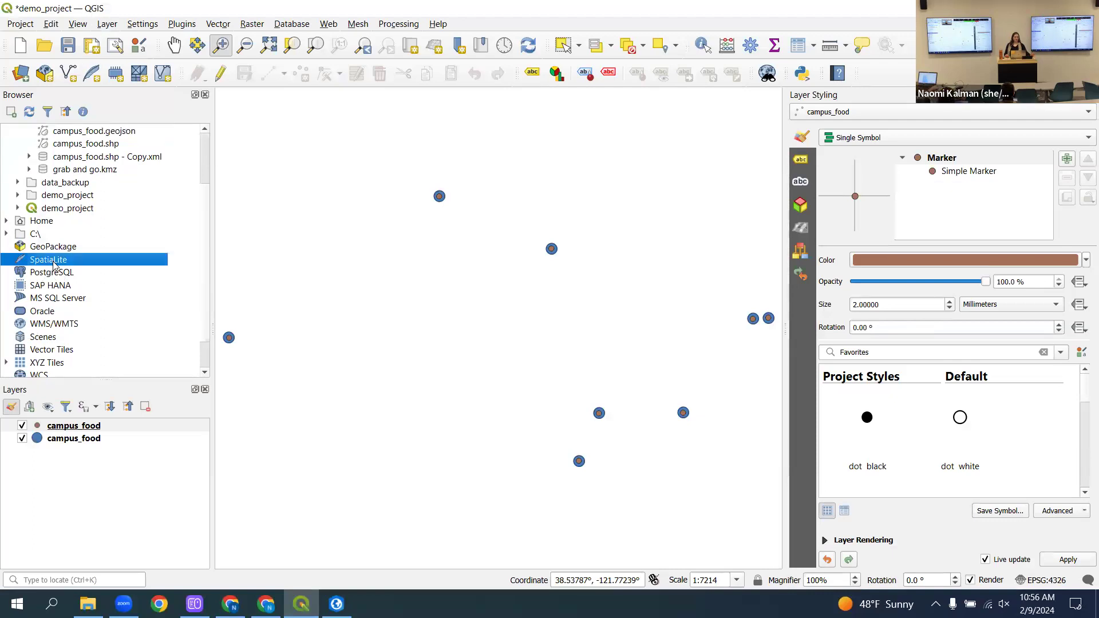
pyautogui.rightClick(54, 263)
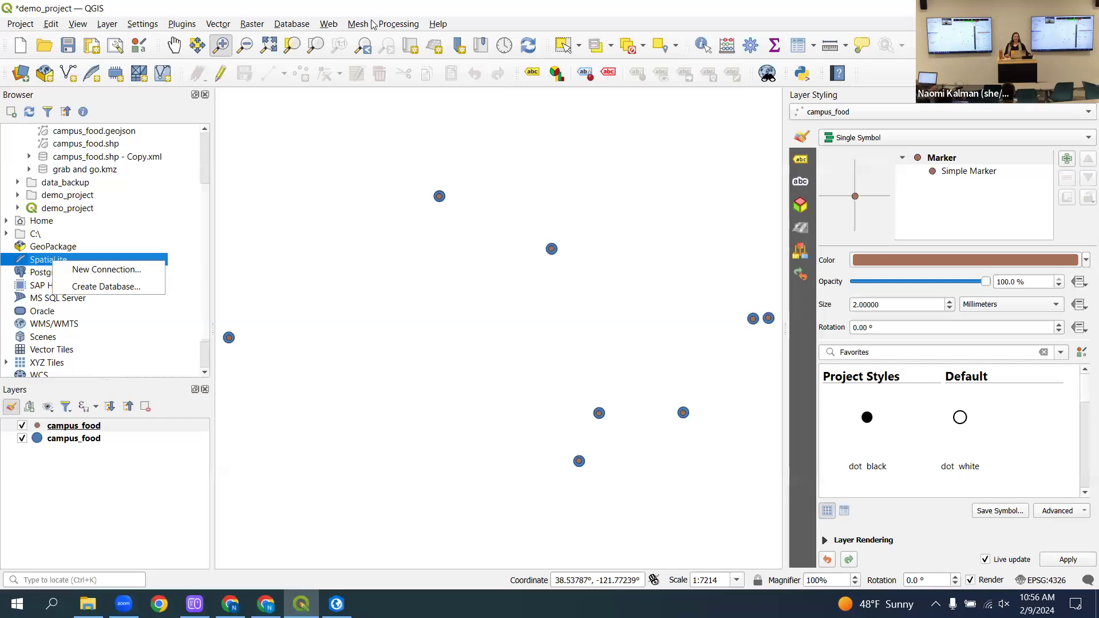
pyautogui.click(368, 200)
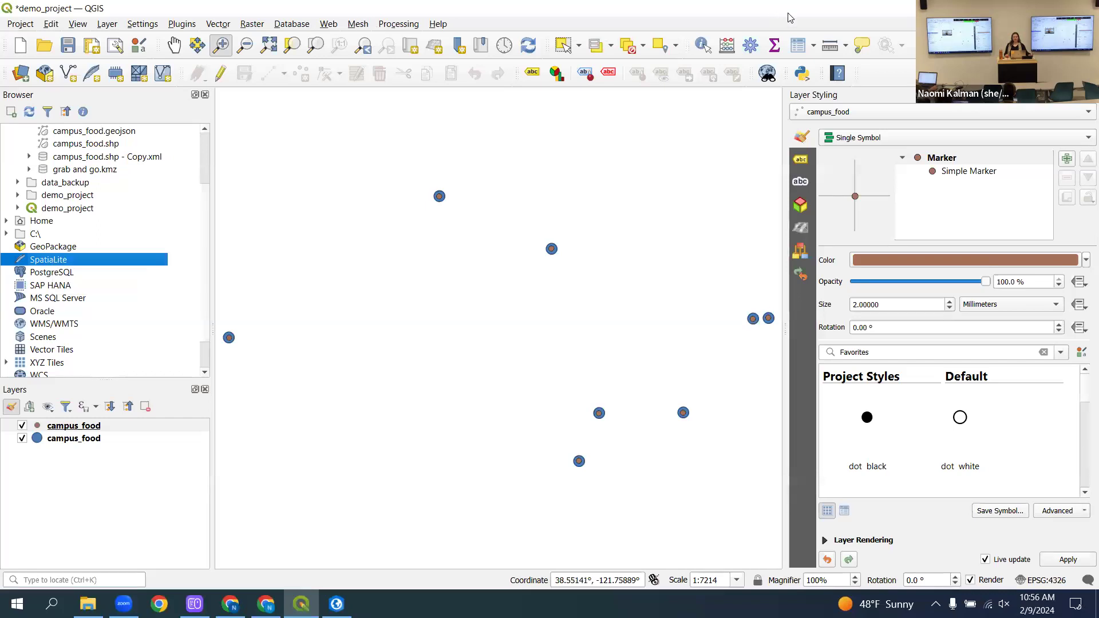
# - Open the DB Manager to view its list of database providers, and close it again
pyautogui.click(787, 12)
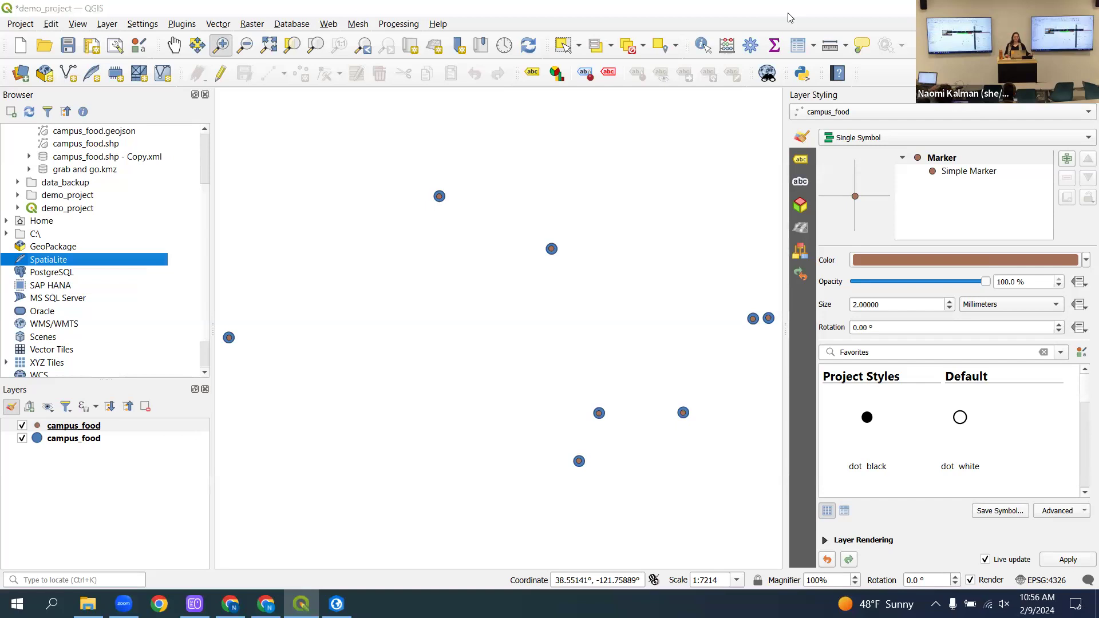
pyautogui.click(483, 4)
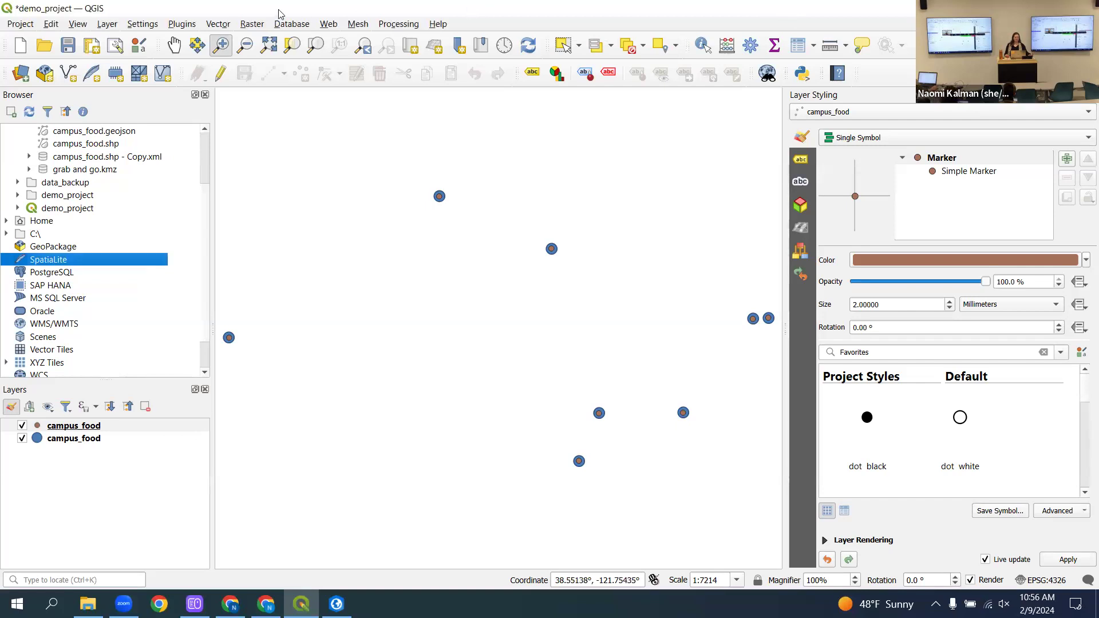
pyautogui.click(297, 25)
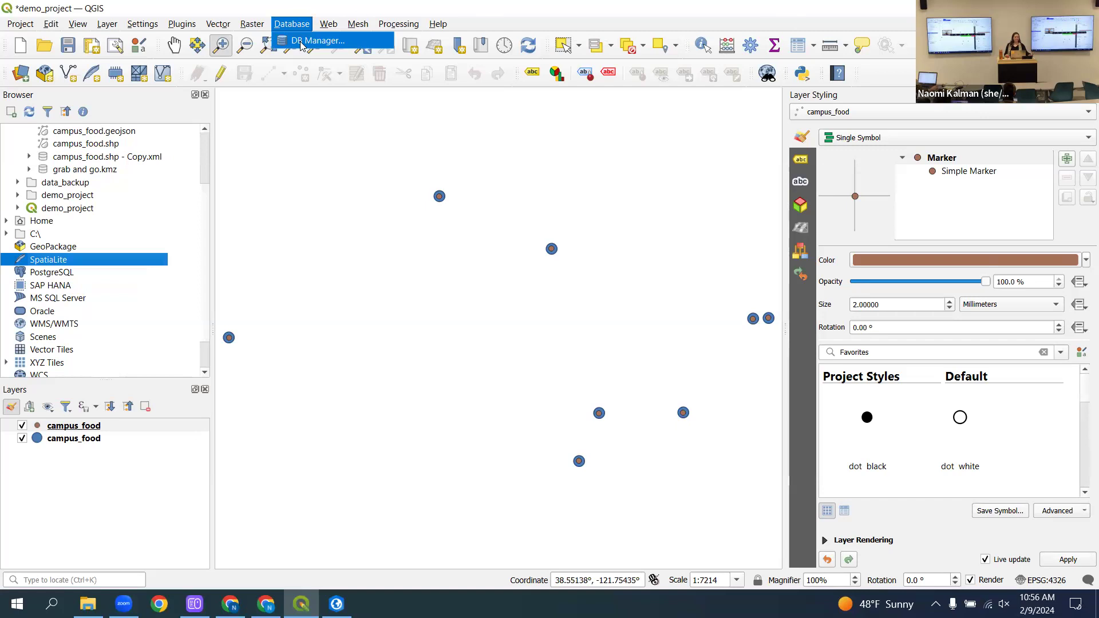
pyautogui.click(302, 41)
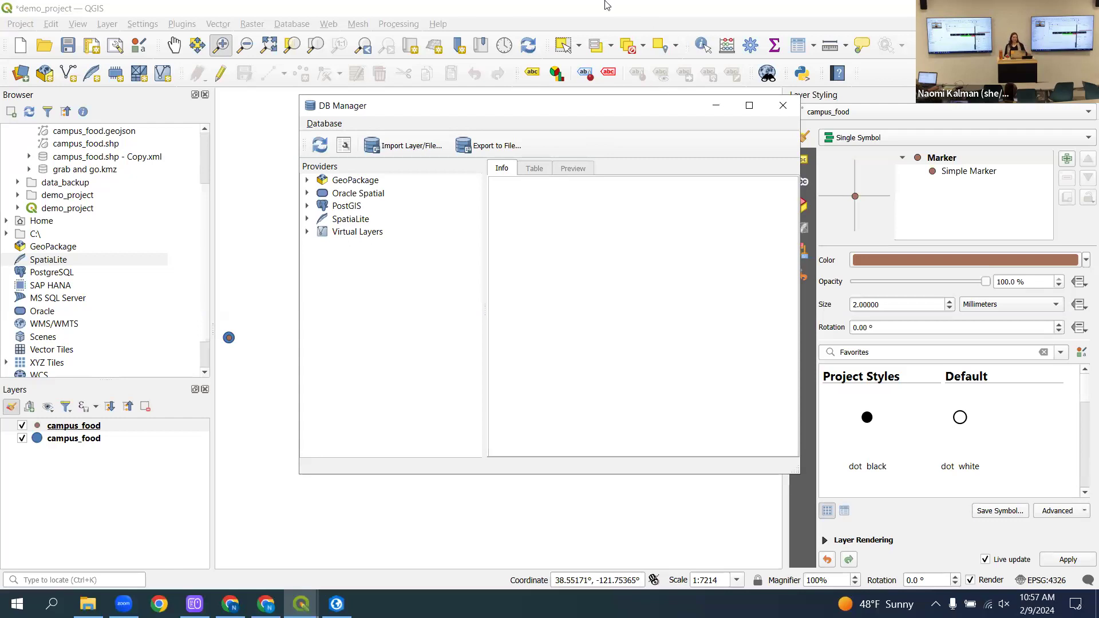
pyautogui.click(538, 4)
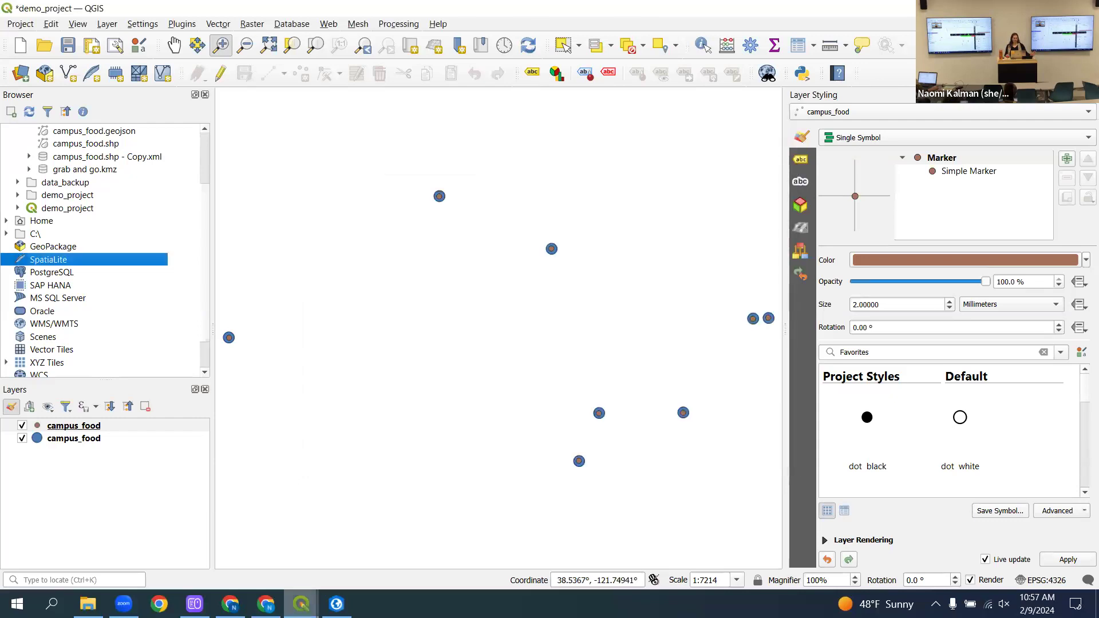
pyautogui.moveTo(301, 603)
pyautogui.click(399, 491)
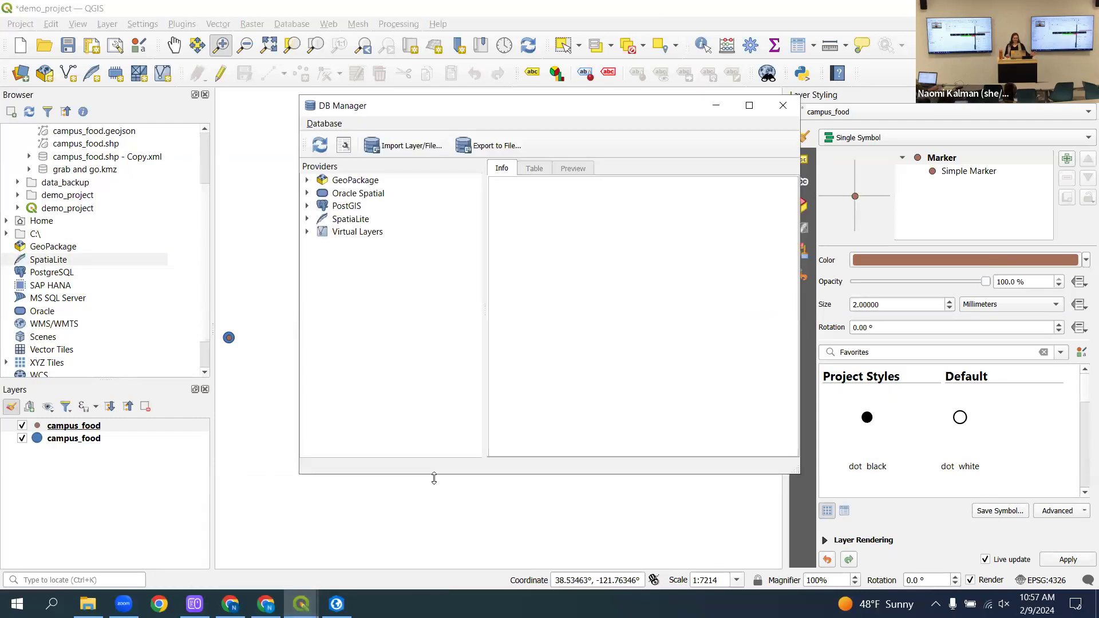
pyautogui.click(780, 105)
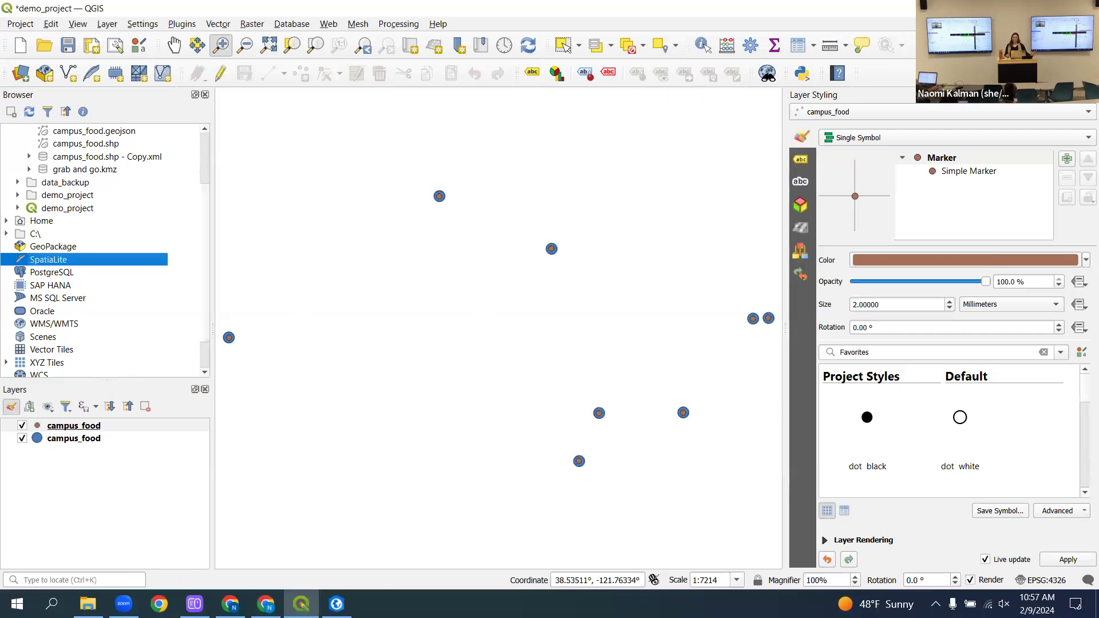
# - Switch to ArcGIS Pro and look through the data and layer types that can be added to the map
pyautogui.click(337, 604)
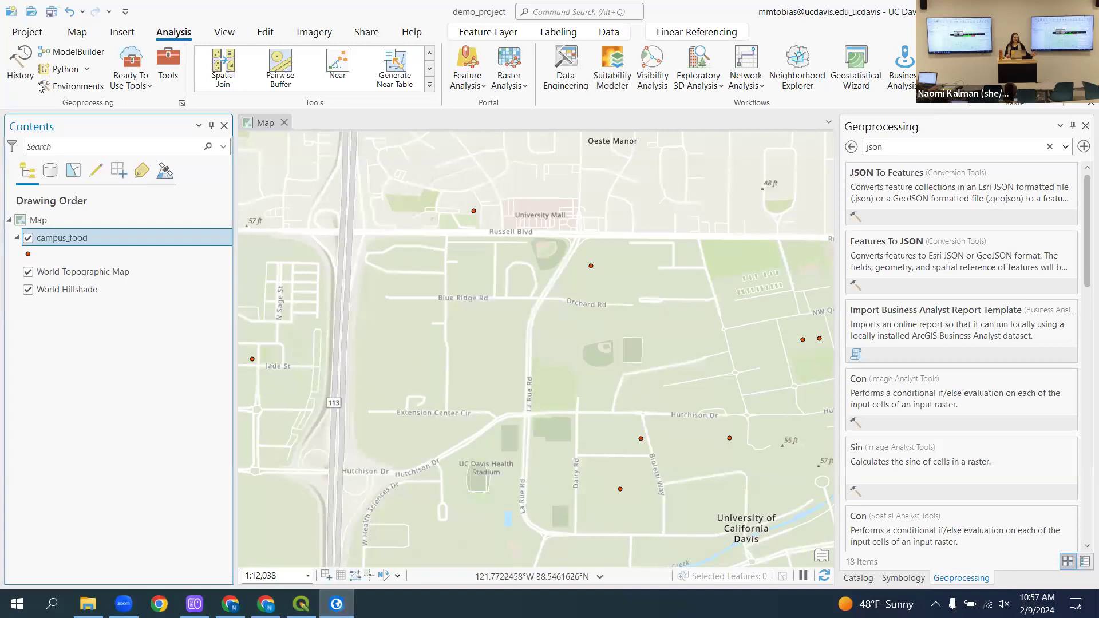
pyautogui.click(46, 223)
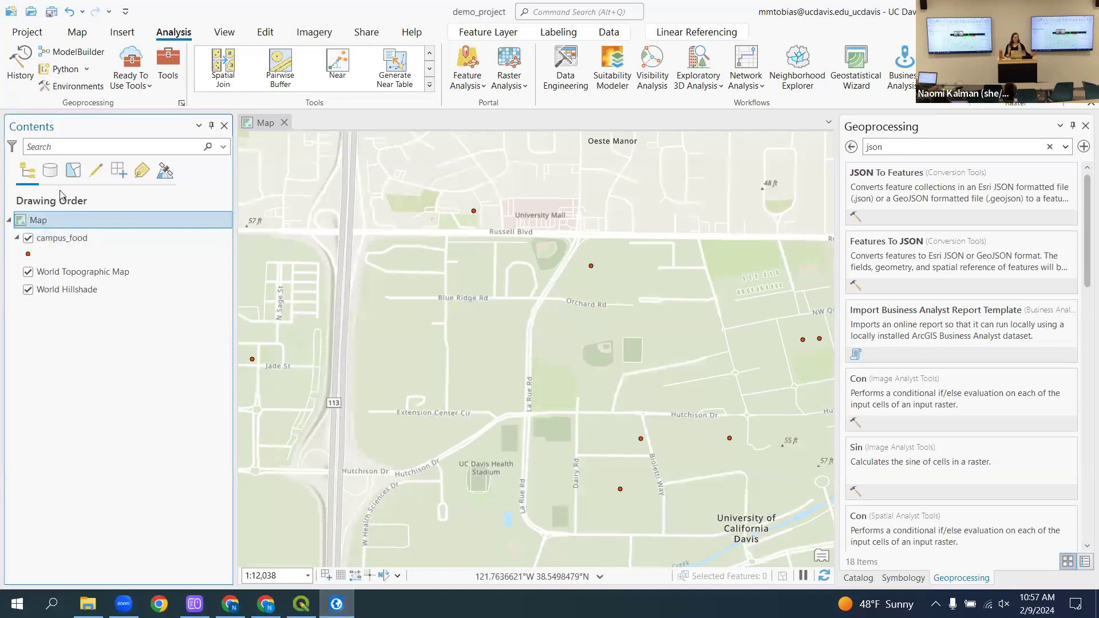
pyautogui.click(81, 32)
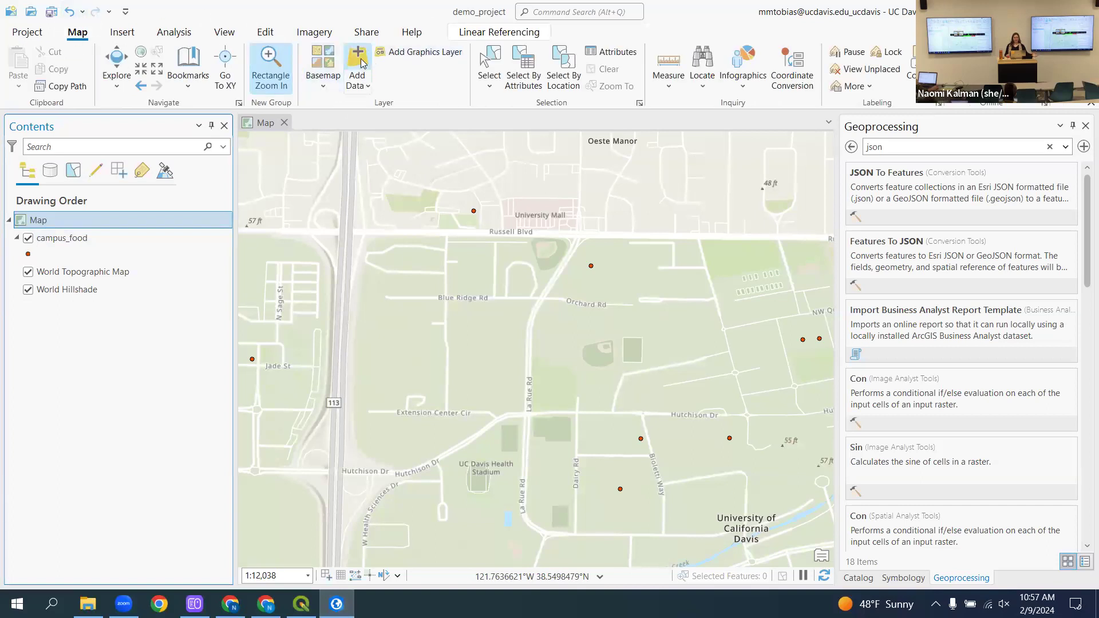
pyautogui.click(368, 87)
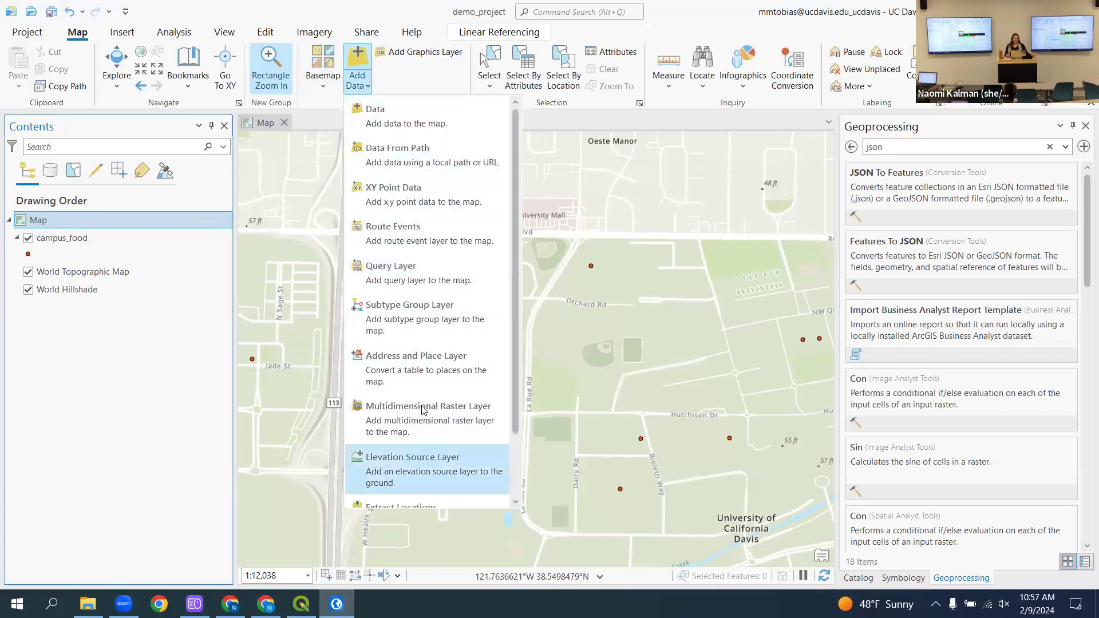
pyautogui.scroll(-2, 432, 167)
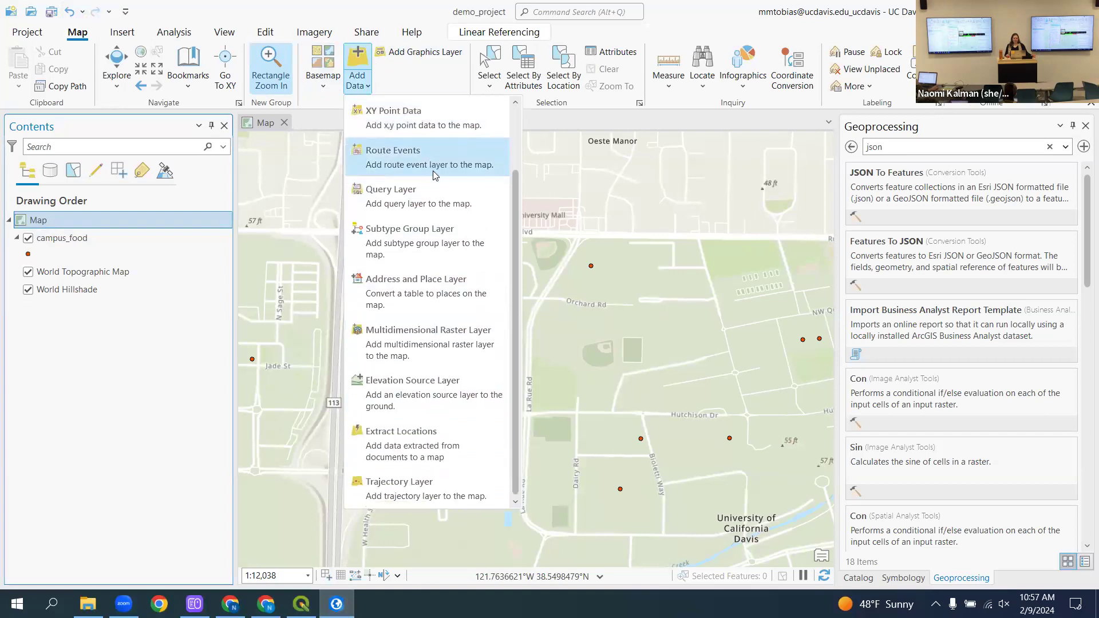
pyautogui.scroll(2, 428, 224)
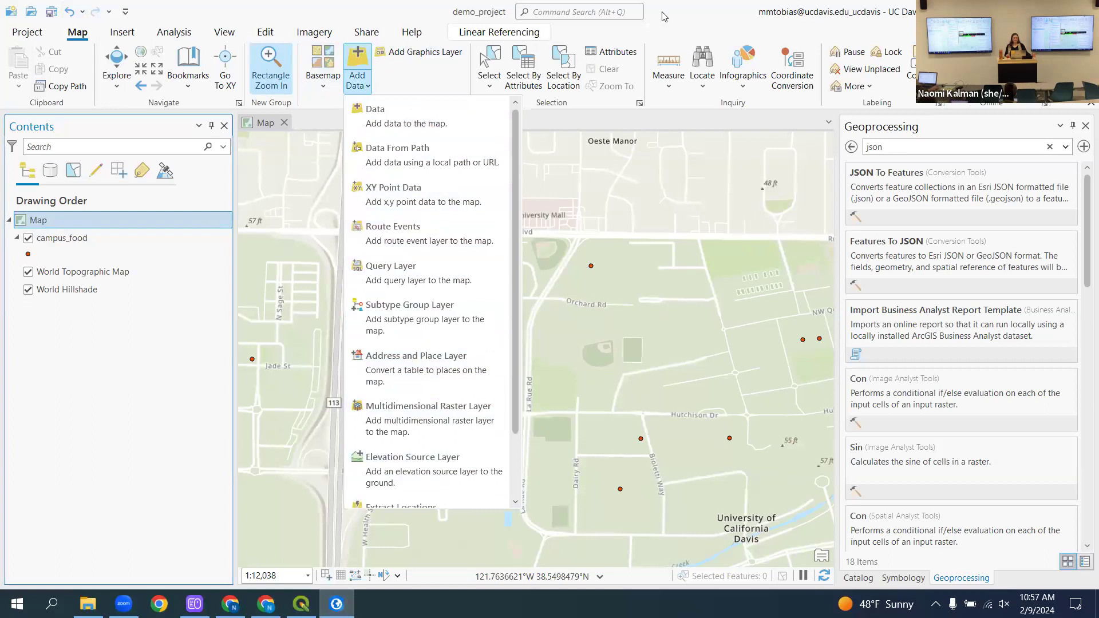
pyautogui.click(683, 11)
pyautogui.click(865, 578)
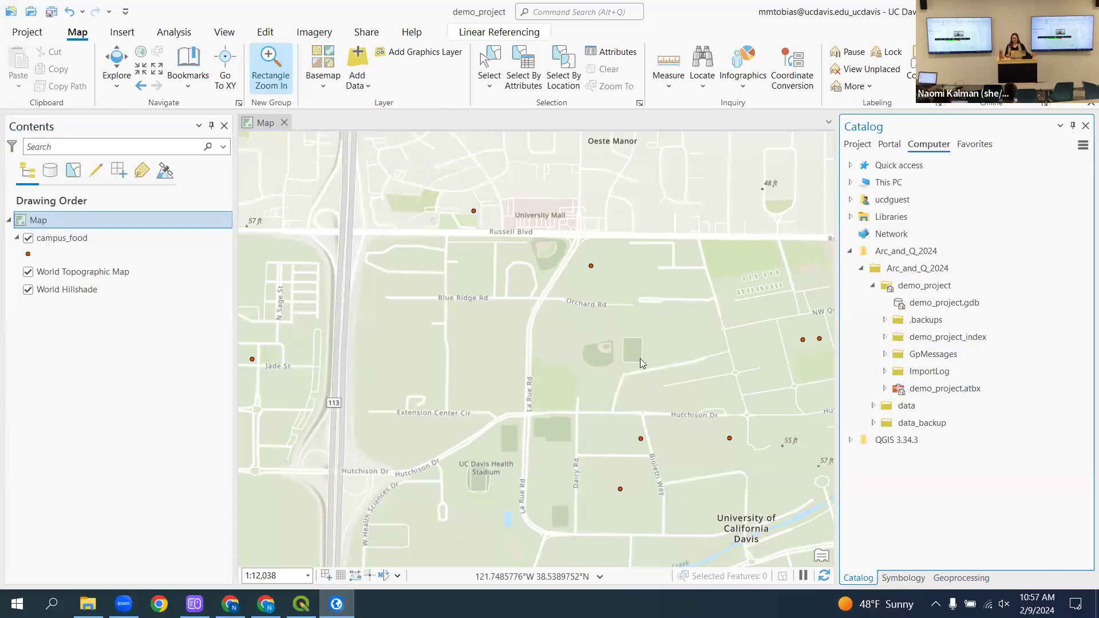
pyautogui.click(948, 273)
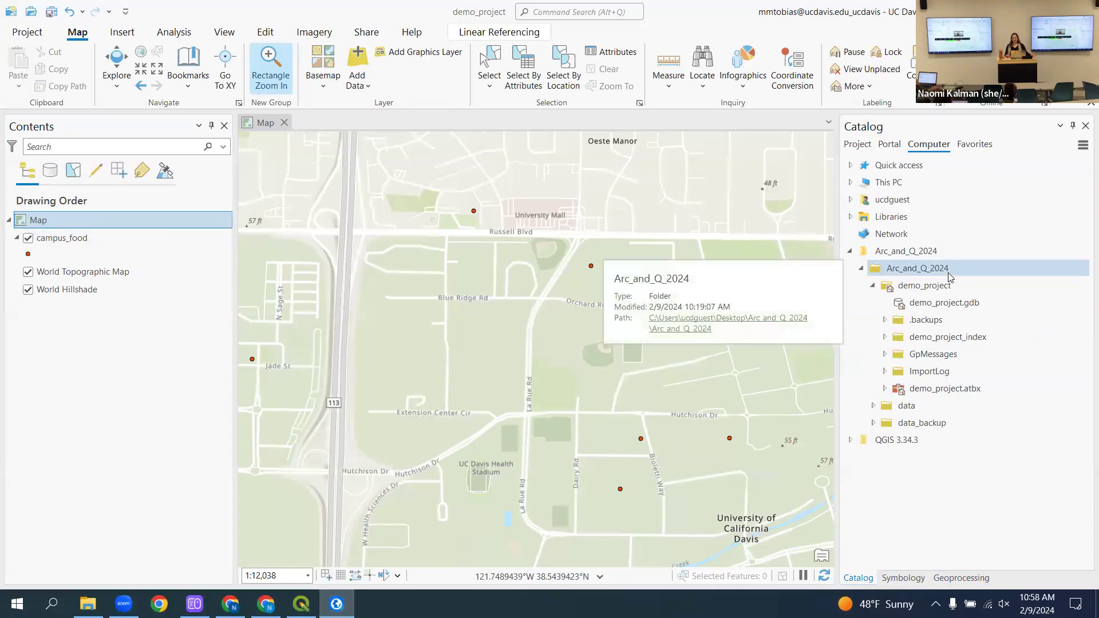
pyautogui.click(890, 253)
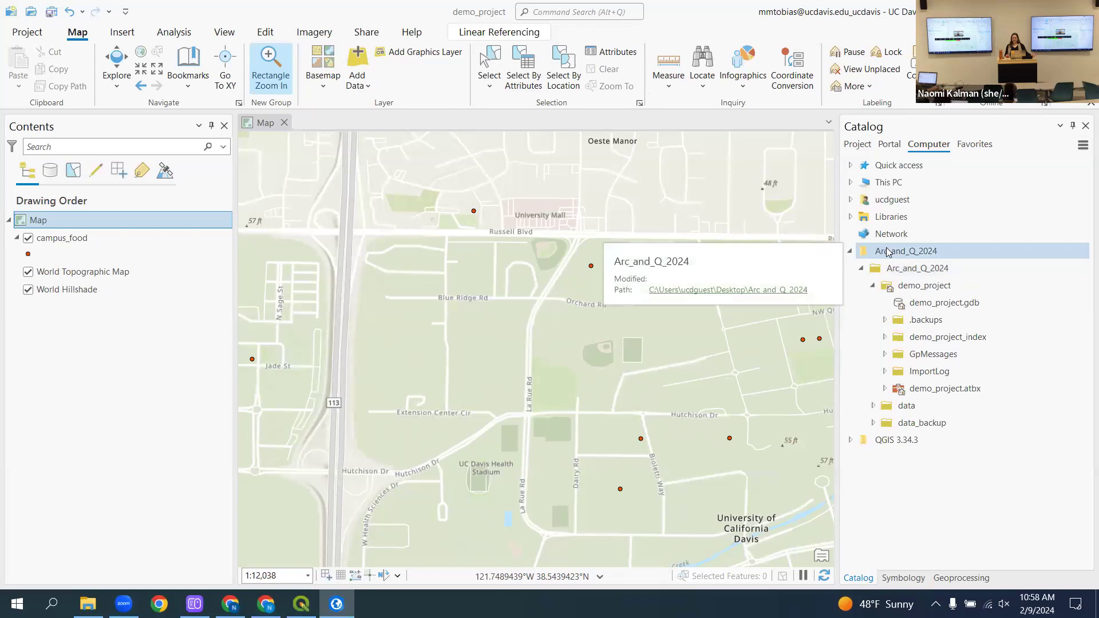
pyautogui.click(856, 144)
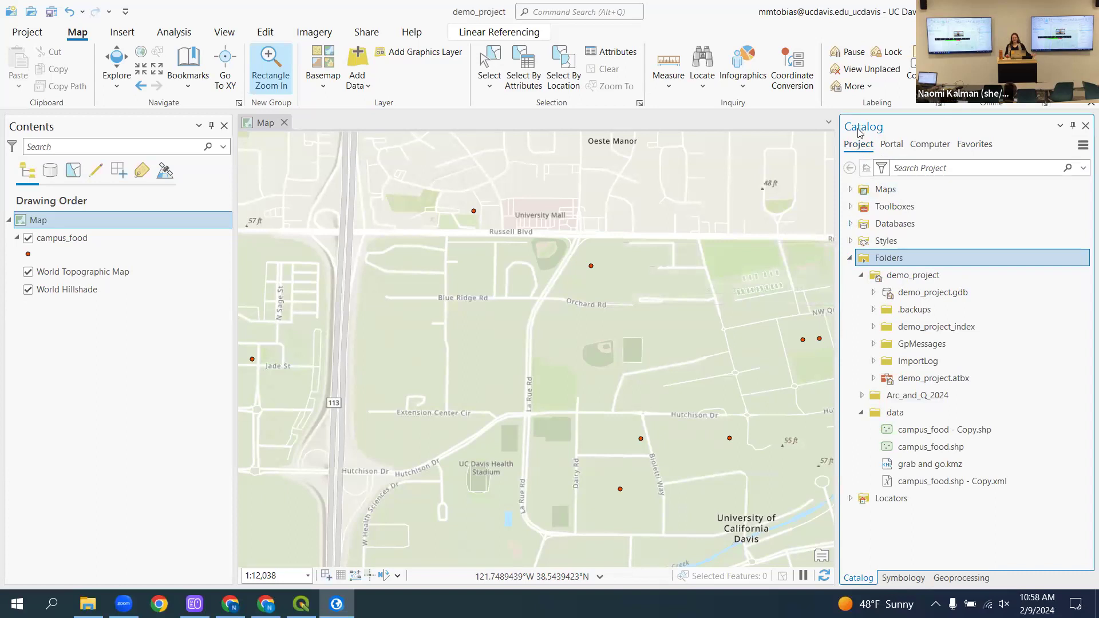
pyautogui.click(851, 223)
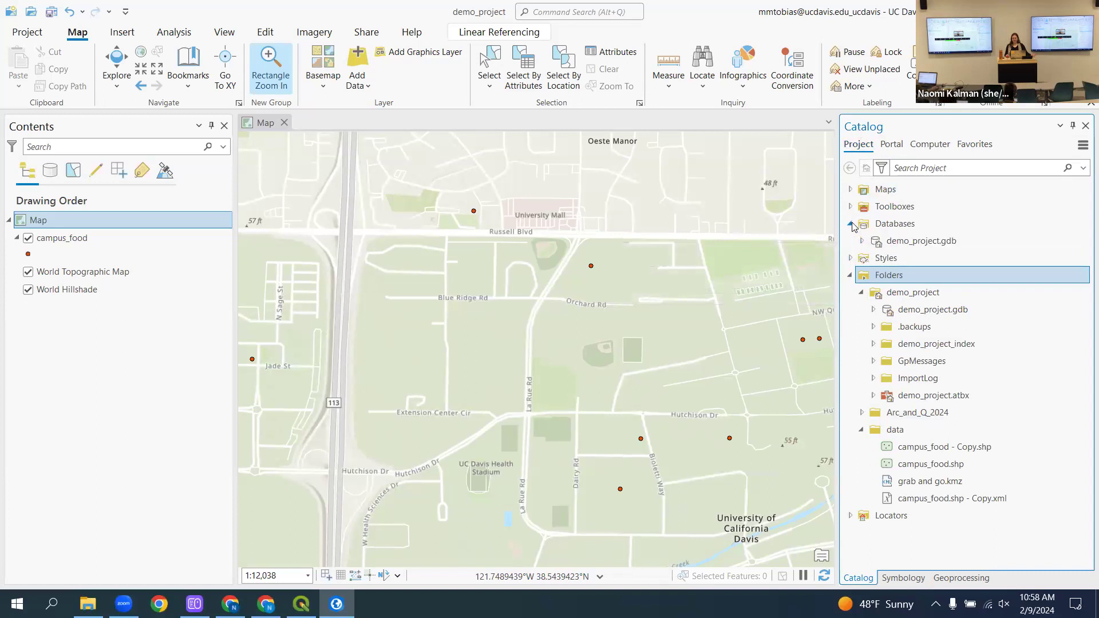
pyautogui.rightClick(900, 227)
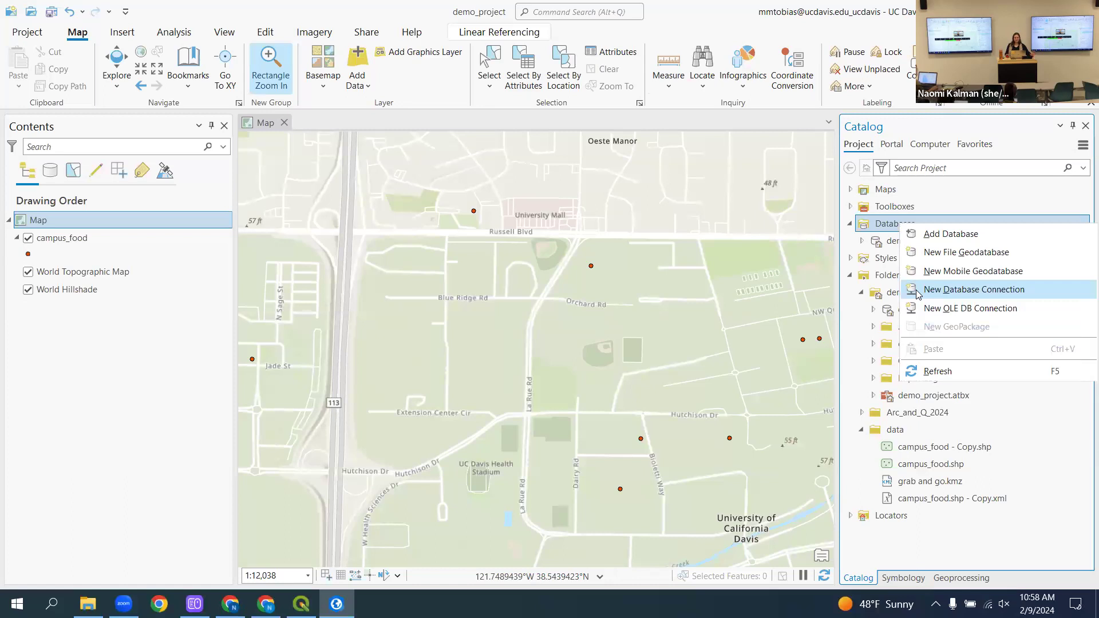
pyautogui.click(759, 318)
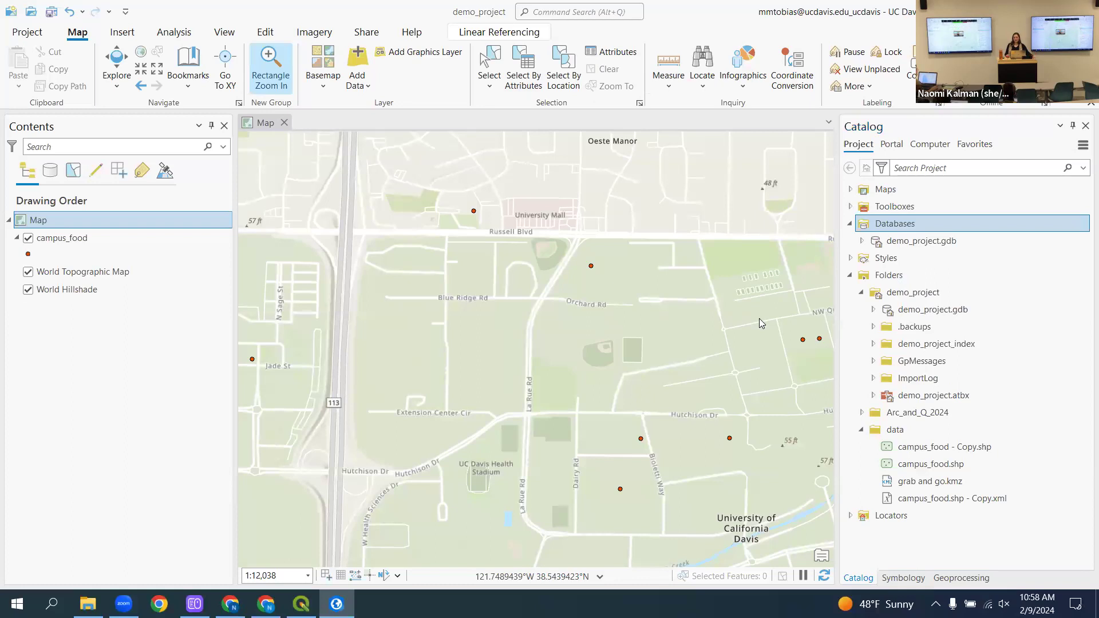
# - Switch to the ArcPro/QGIS side-by-side document in Chrome and review section 4.2 Add Data
pyautogui.moveTo(1052, 293)
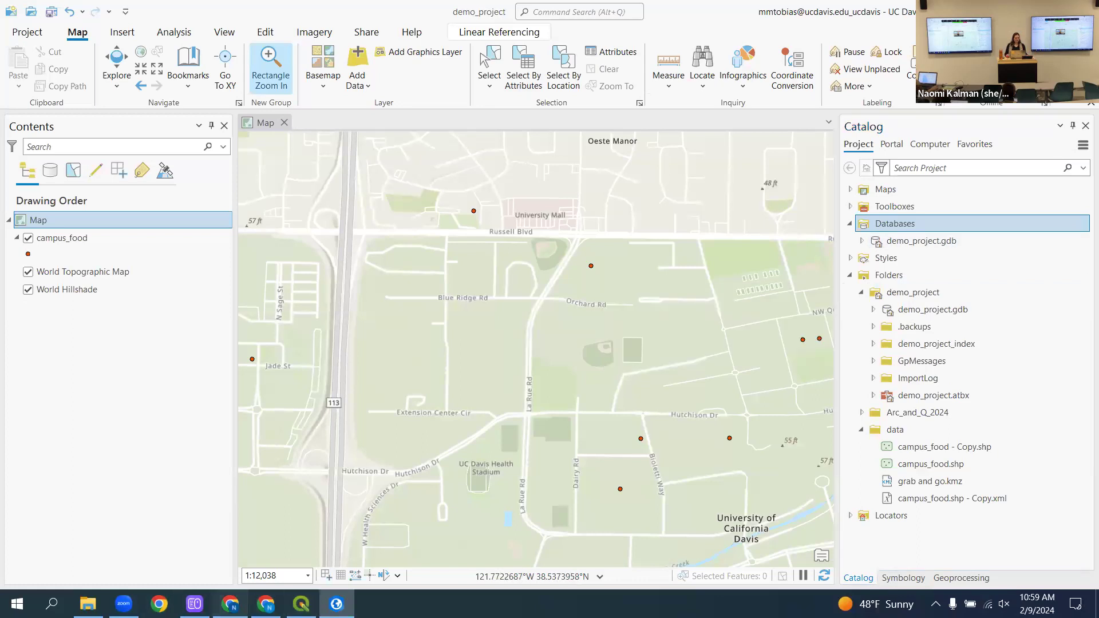
pyautogui.click(230, 604)
pyautogui.scroll(-5, 376, 304)
pyautogui.scroll(-4, 377, 304)
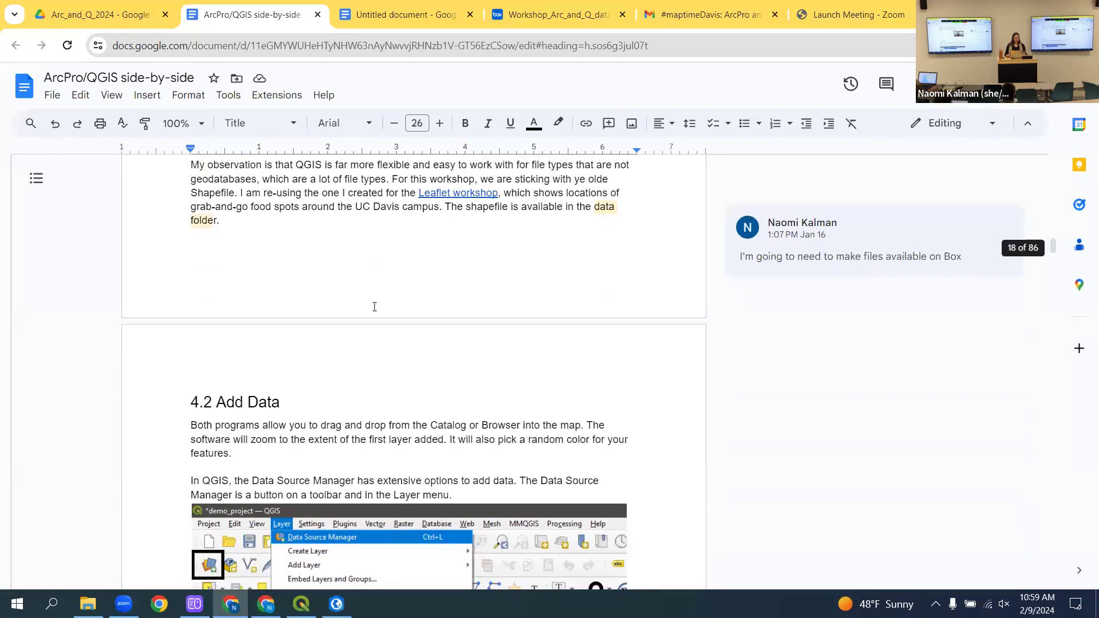
pyautogui.scroll(-5, 365, 310)
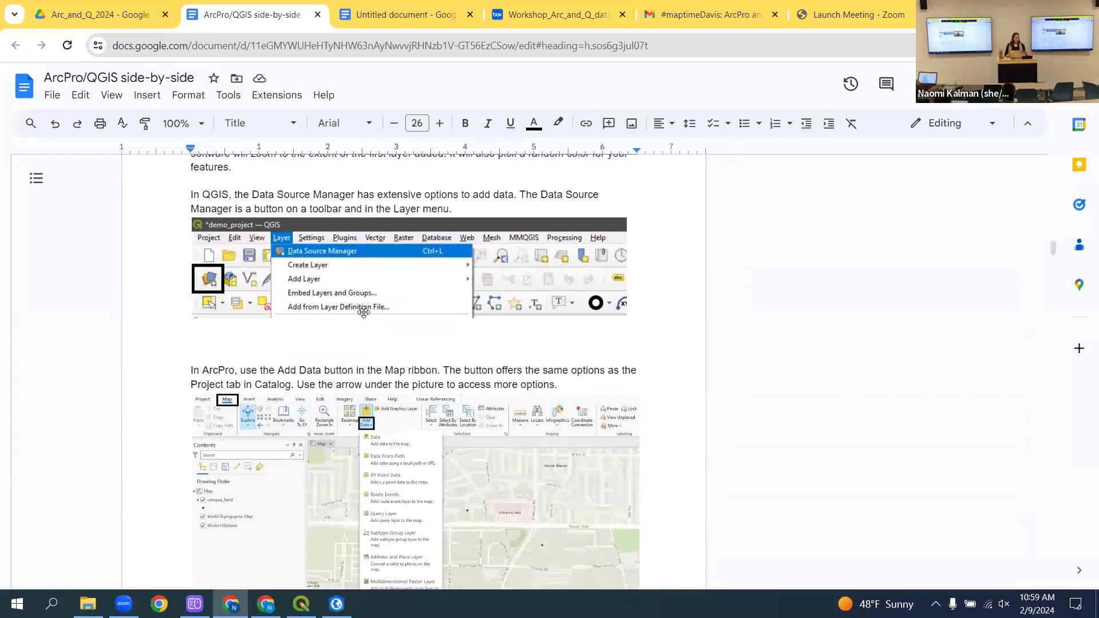
# - Switch to QGIS and open the Data Source Manager to review the data source types it offers
pyautogui.click(337, 604)
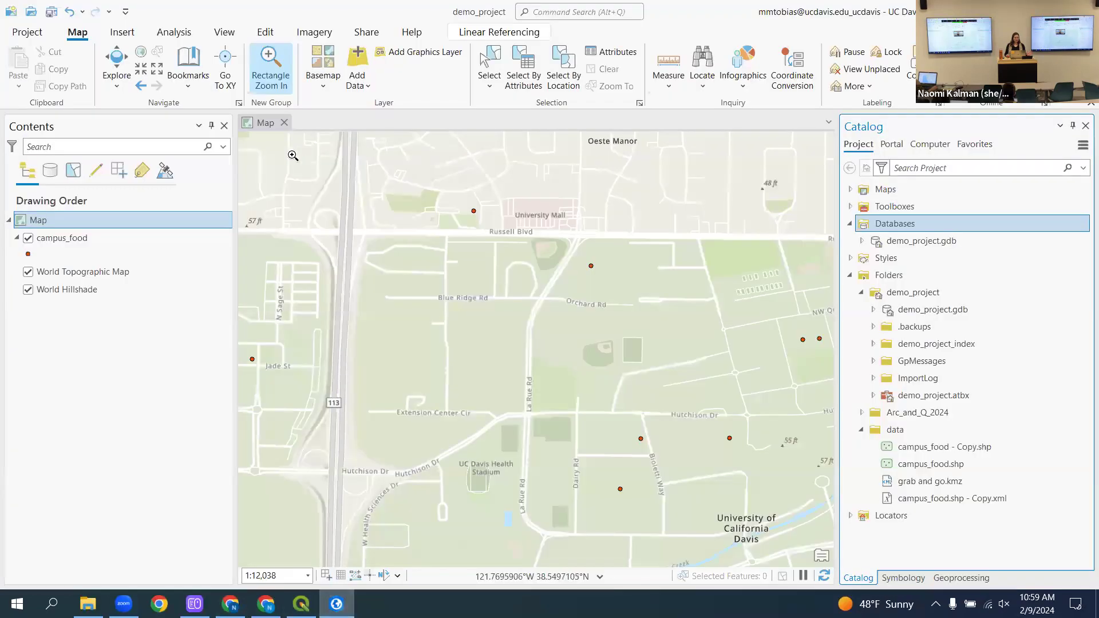
pyautogui.click(301, 603)
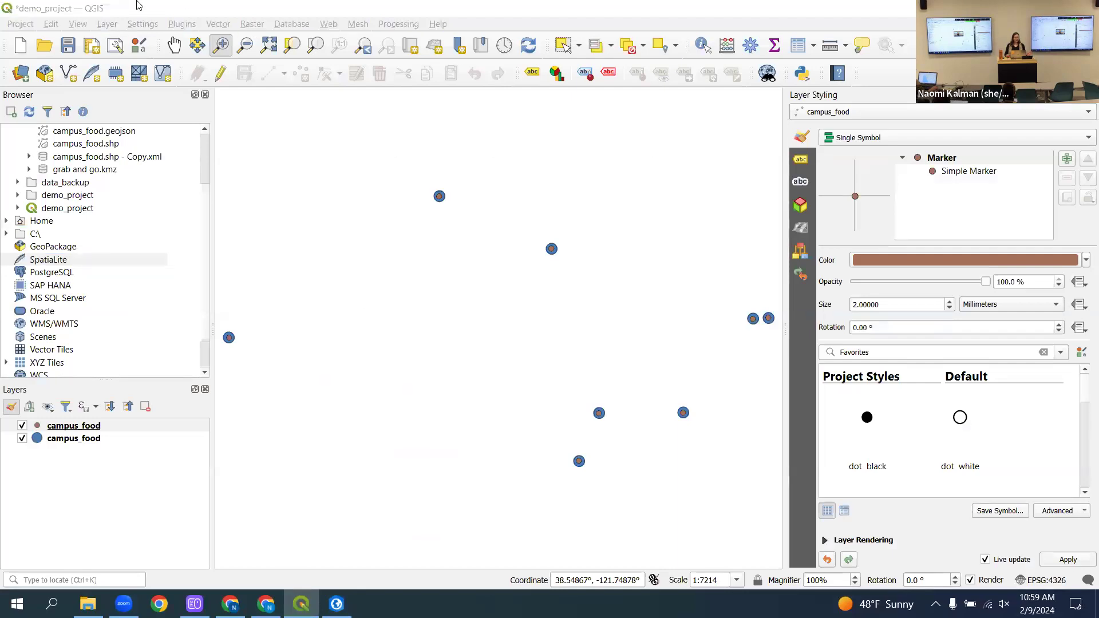
pyautogui.click(20, 73)
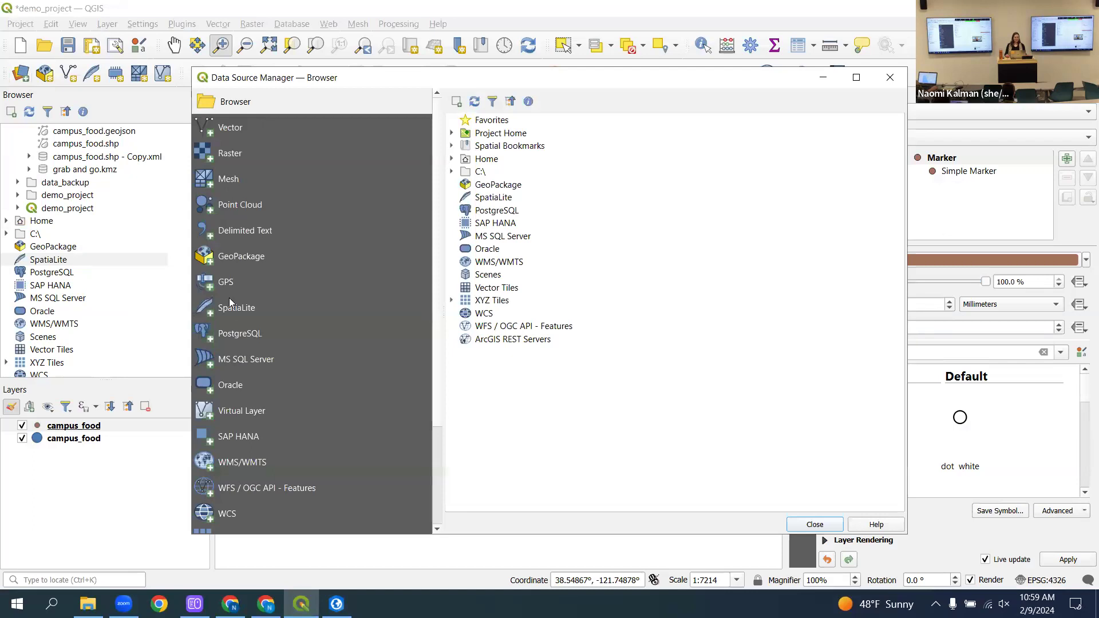
pyautogui.scroll(-3, 247, 425)
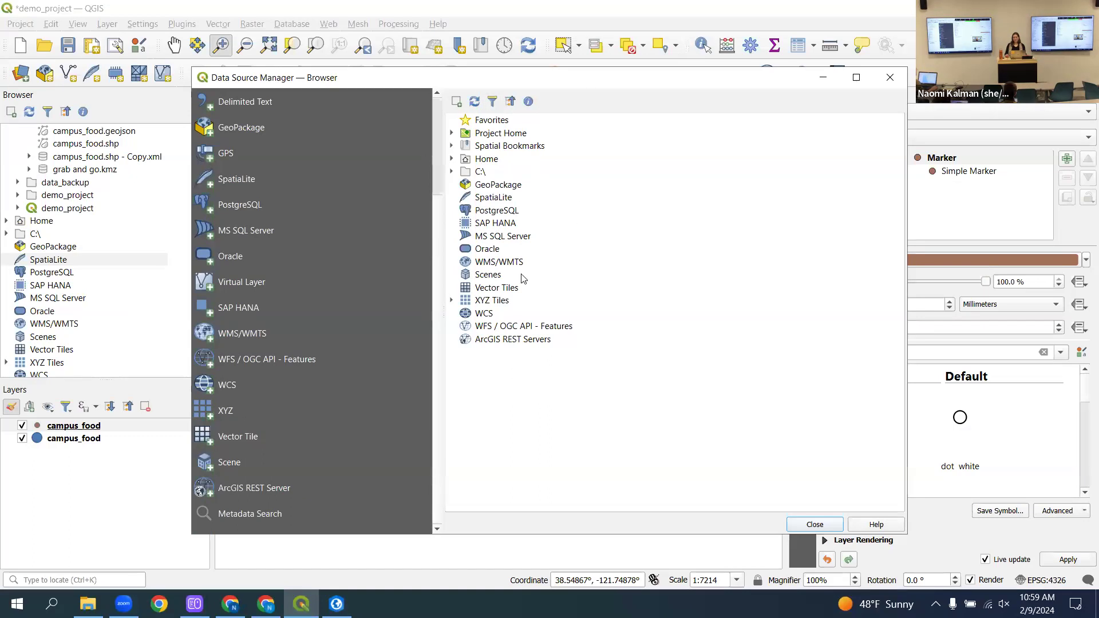
pyautogui.scroll(3, 286, 165)
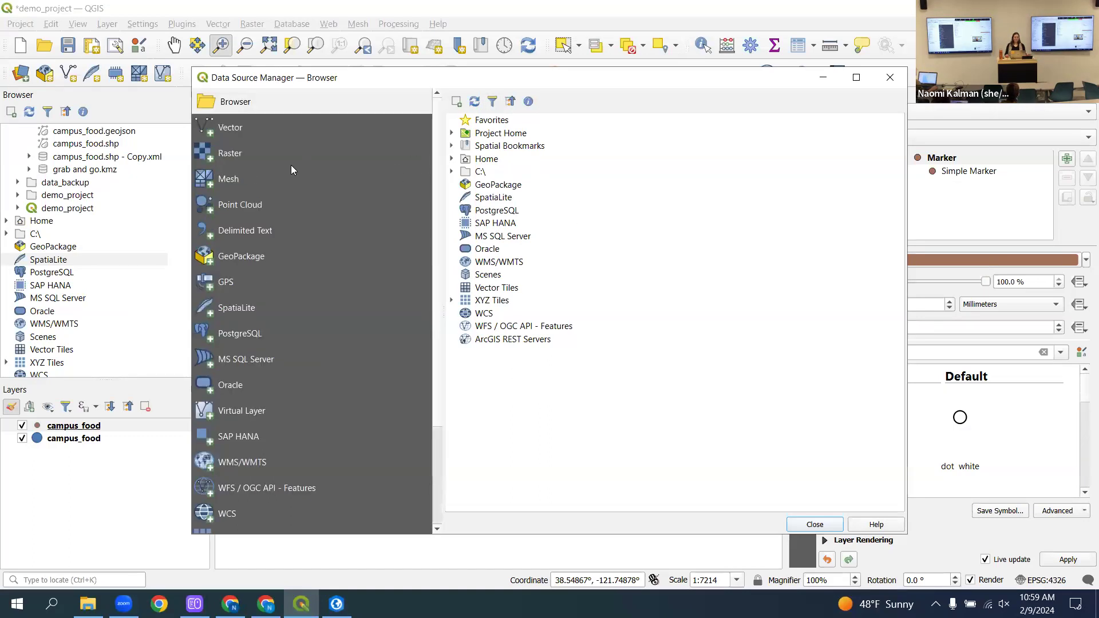
# - Add campus_food.shp from the data folder to the project as a vector layer, and close the Data Source Manager
pyautogui.click(240, 131)
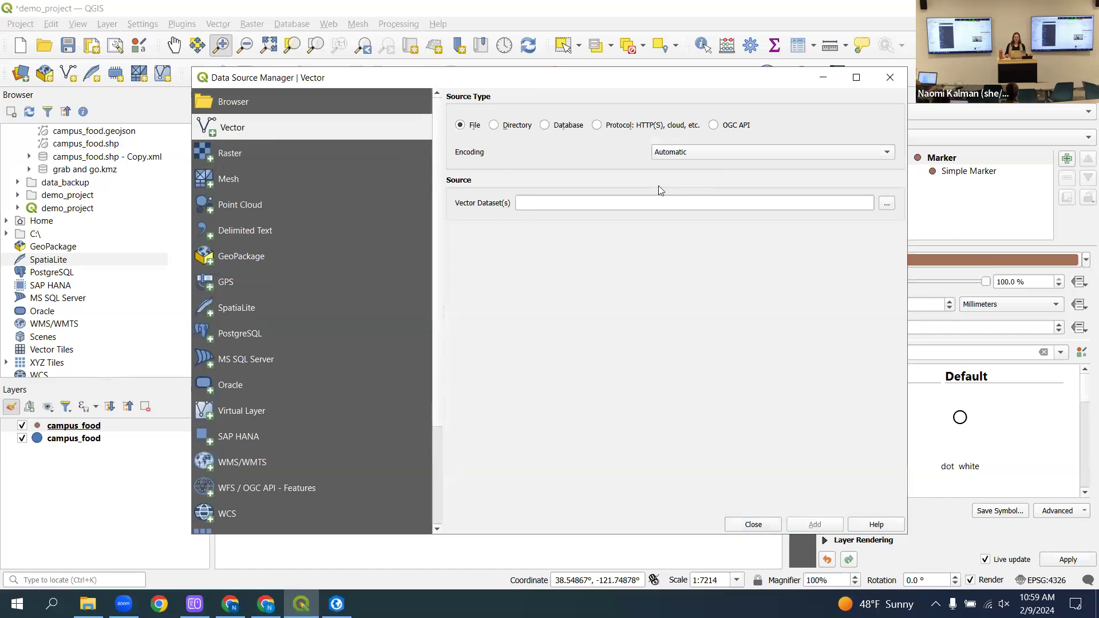
pyautogui.click(887, 206)
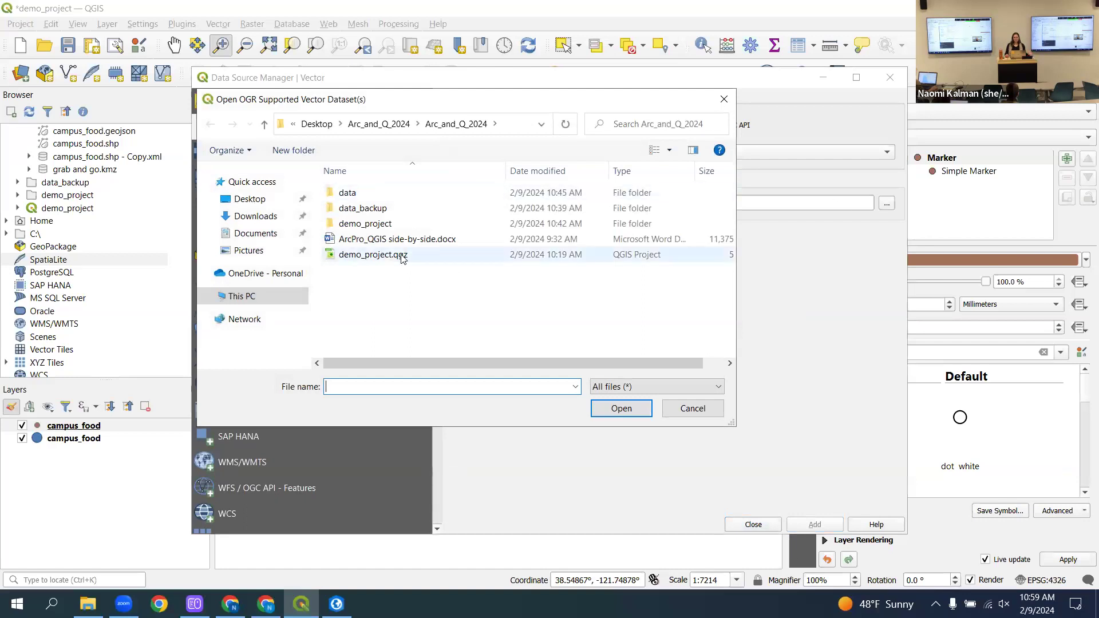
pyautogui.doubleClick(352, 192)
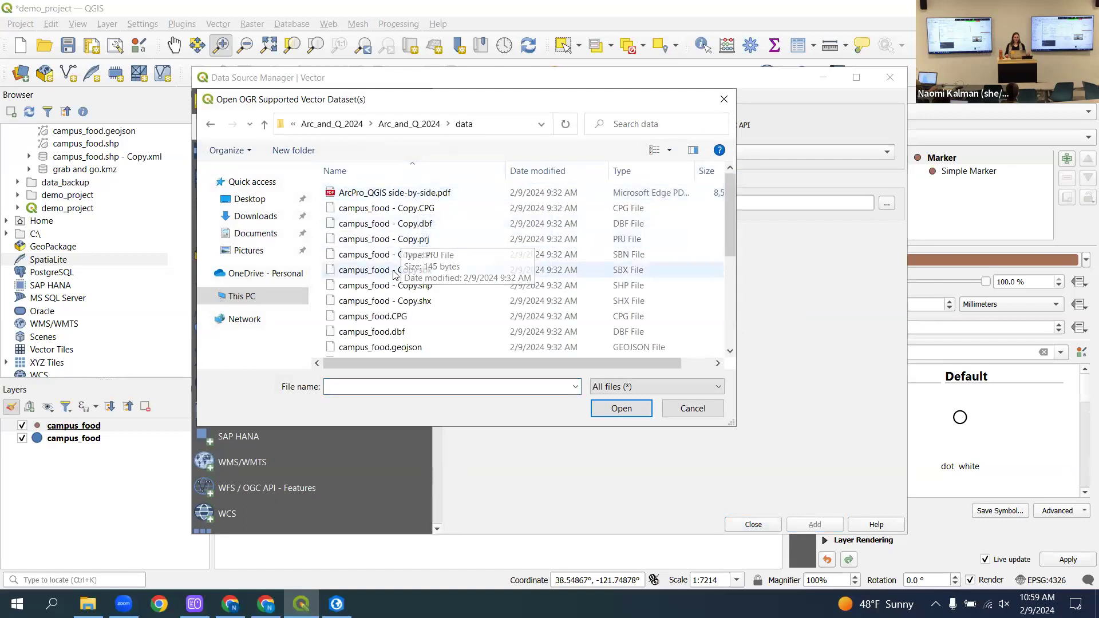
pyautogui.scroll(-2, 393, 269)
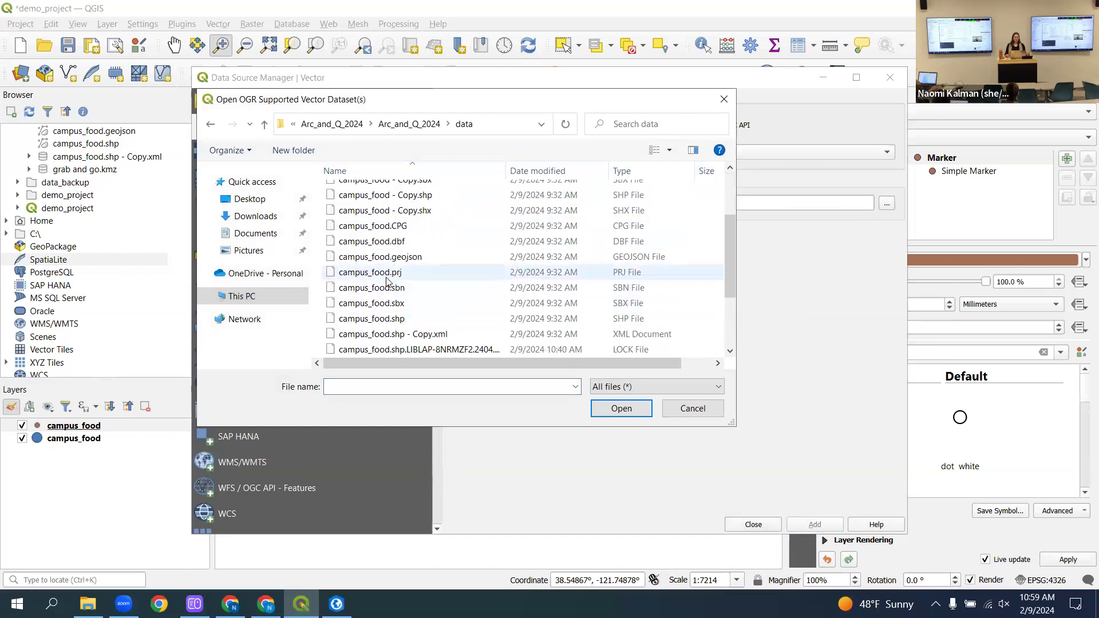
pyautogui.click(383, 319)
pyautogui.click(618, 410)
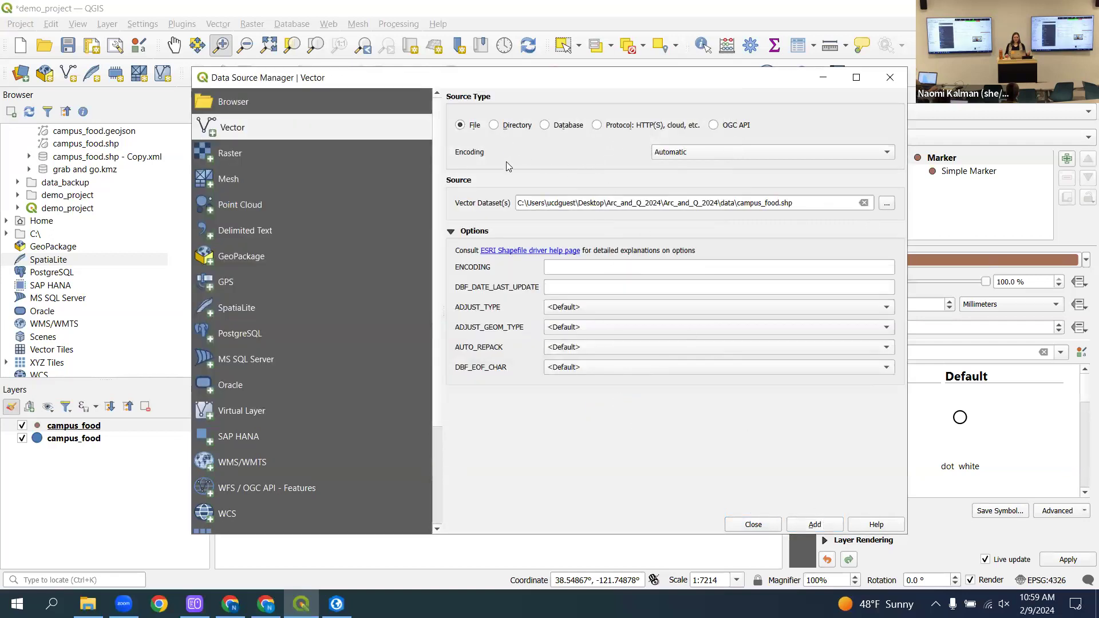
pyautogui.click(814, 525)
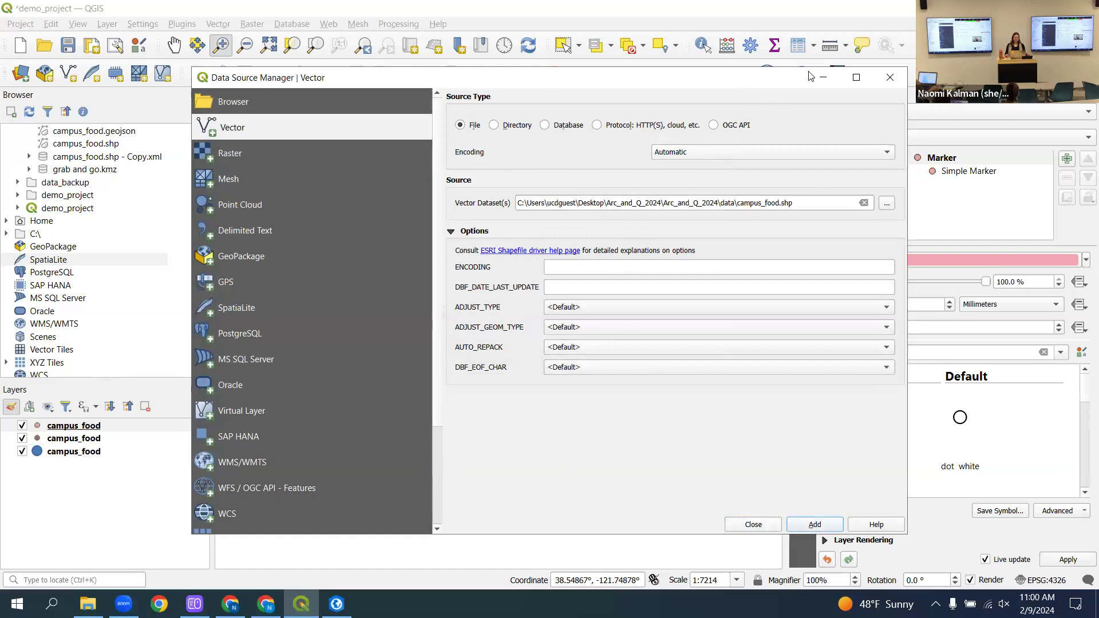
pyautogui.click(890, 78)
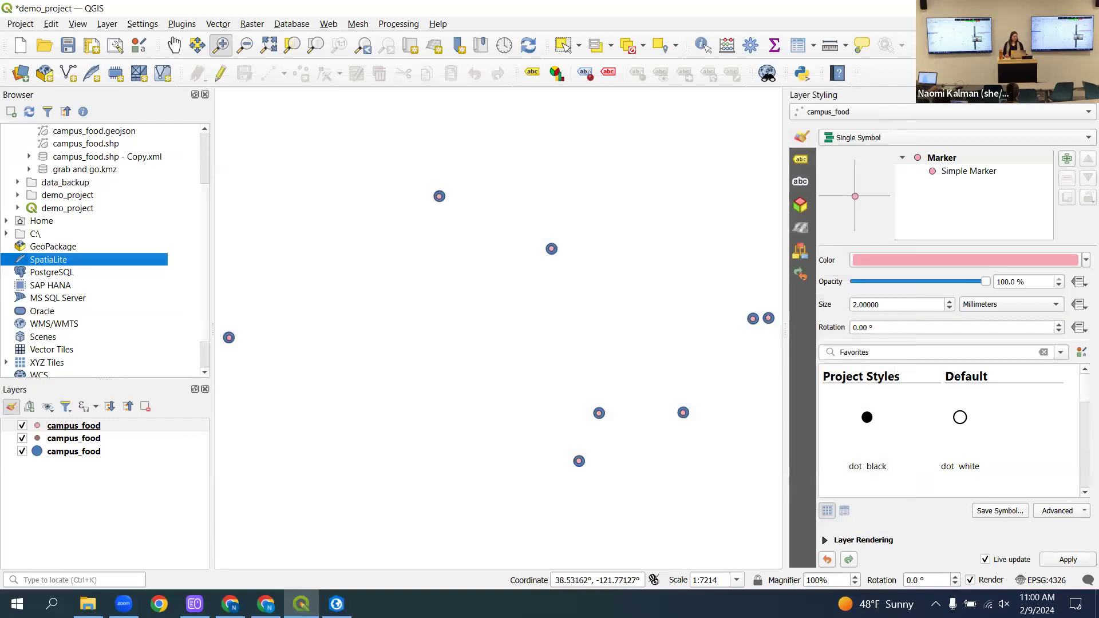
# - Switch to the side-by-side document in Chrome and review section 4.3 Coordinate Systems
pyautogui.click(230, 604)
pyautogui.scroll(-13, 283, 406)
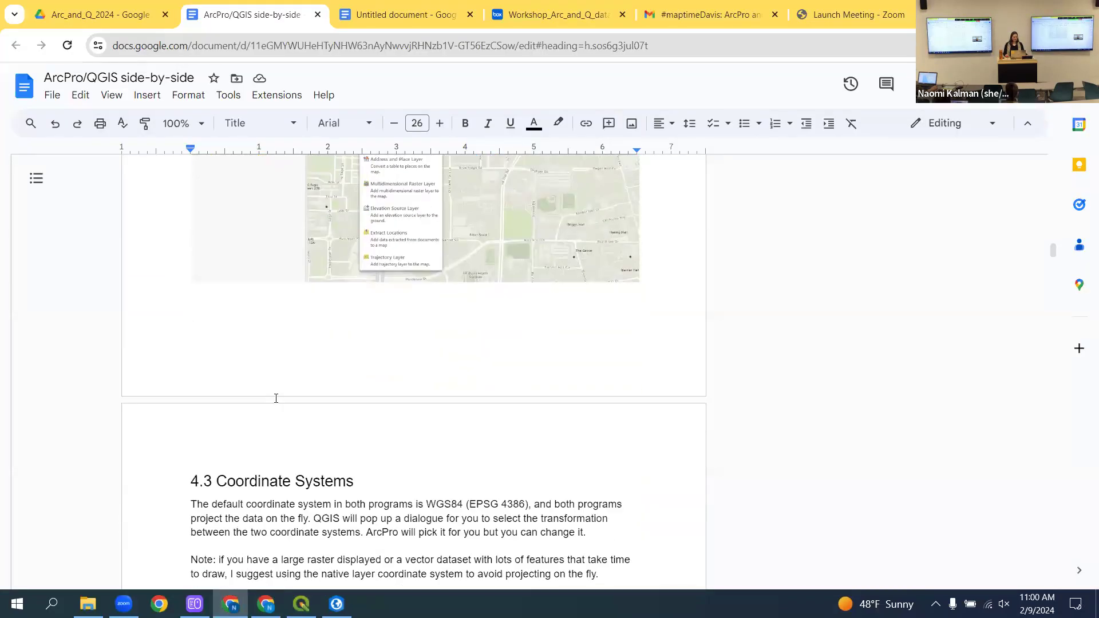
pyautogui.scroll(-4, 269, 398)
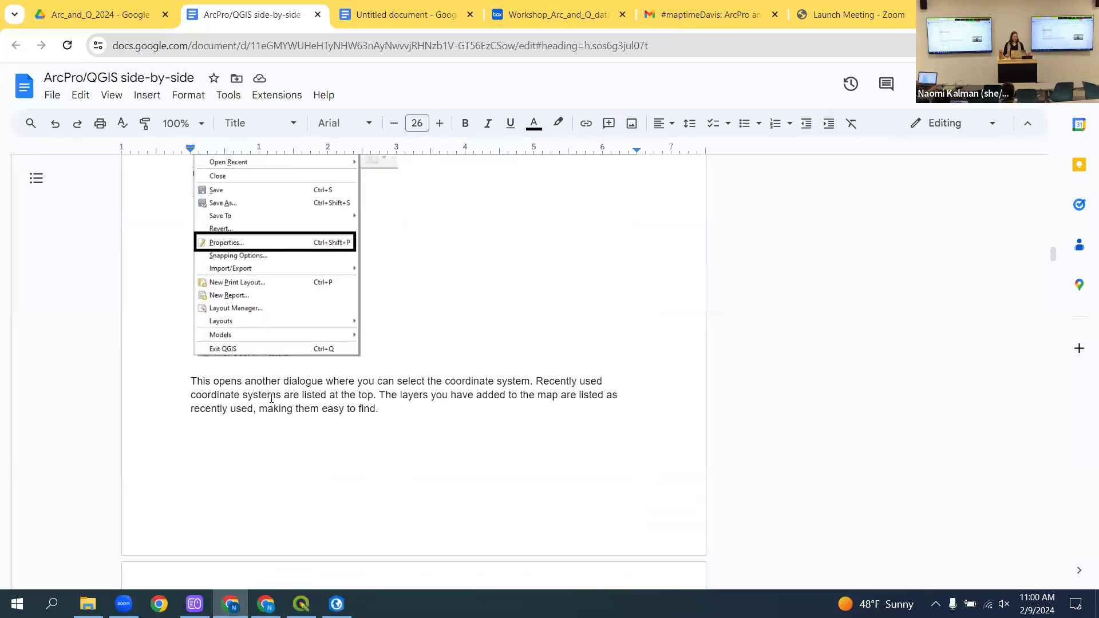
pyautogui.scroll(4, 272, 396)
pyautogui.scroll(-7, 274, 394)
pyautogui.scroll(-3, 273, 395)
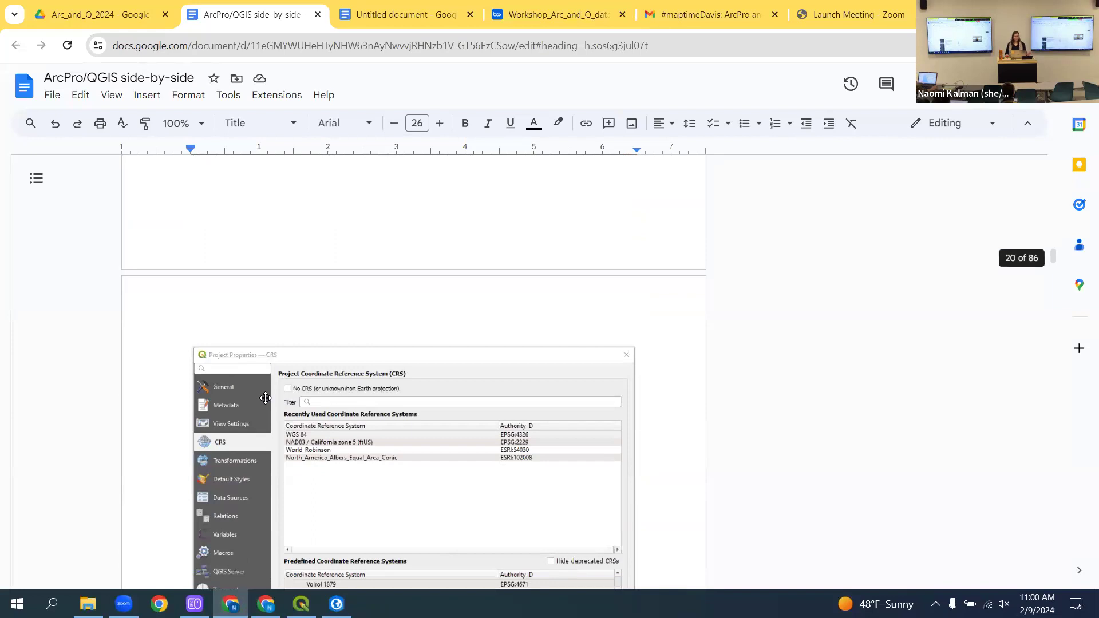
# - Switch to ArcGIS Pro and view the general properties of the map, closing them without changes
pyautogui.click(336, 603)
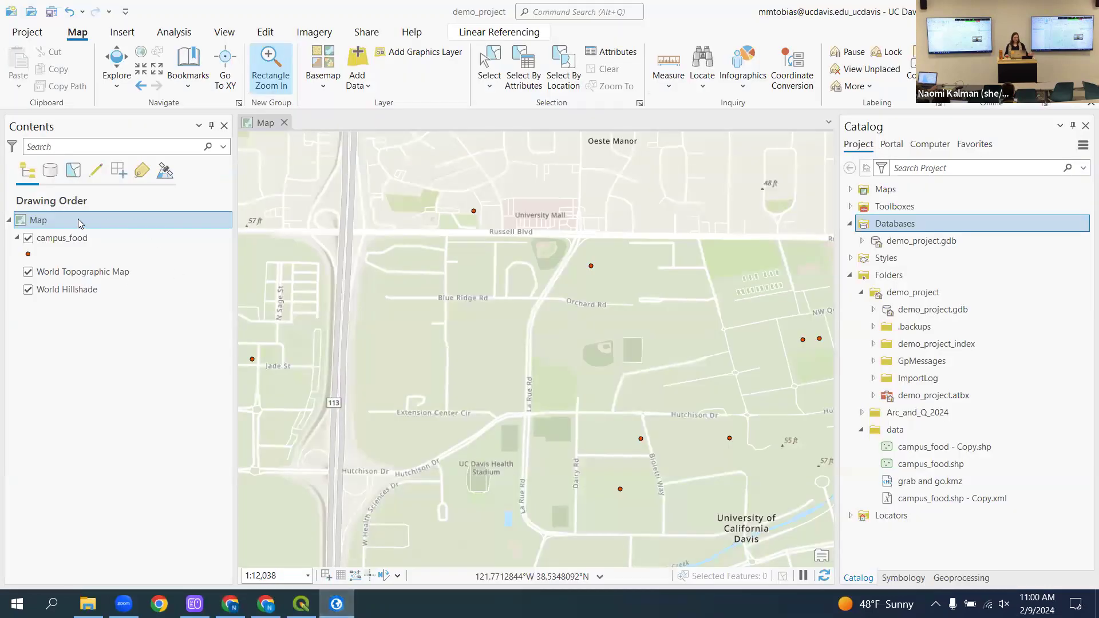
pyautogui.rightClick(80, 227)
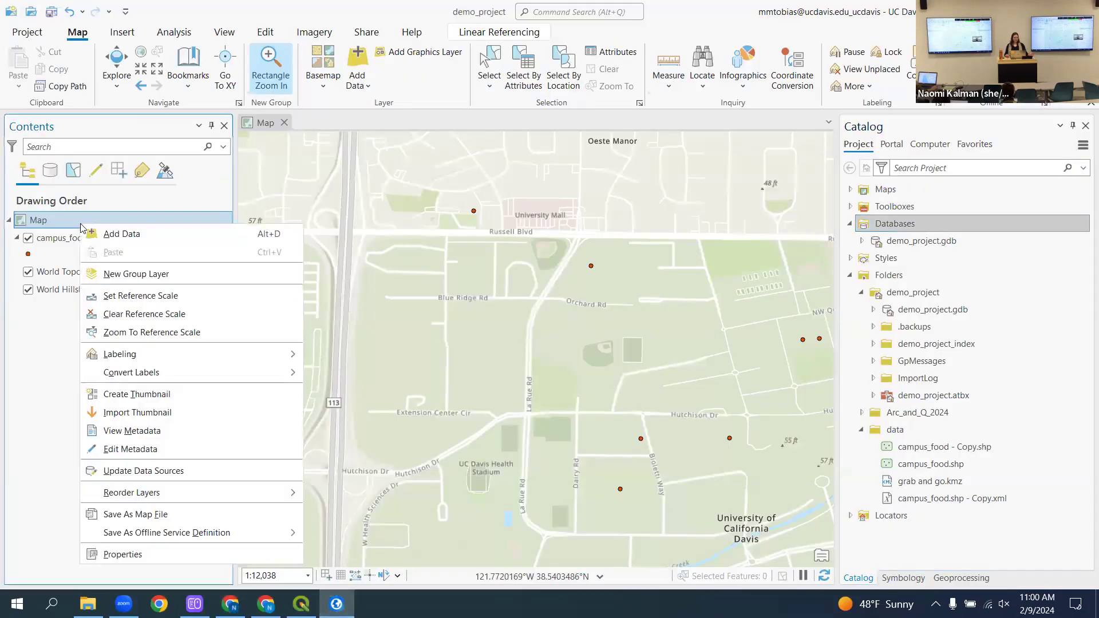
pyautogui.click(122, 554)
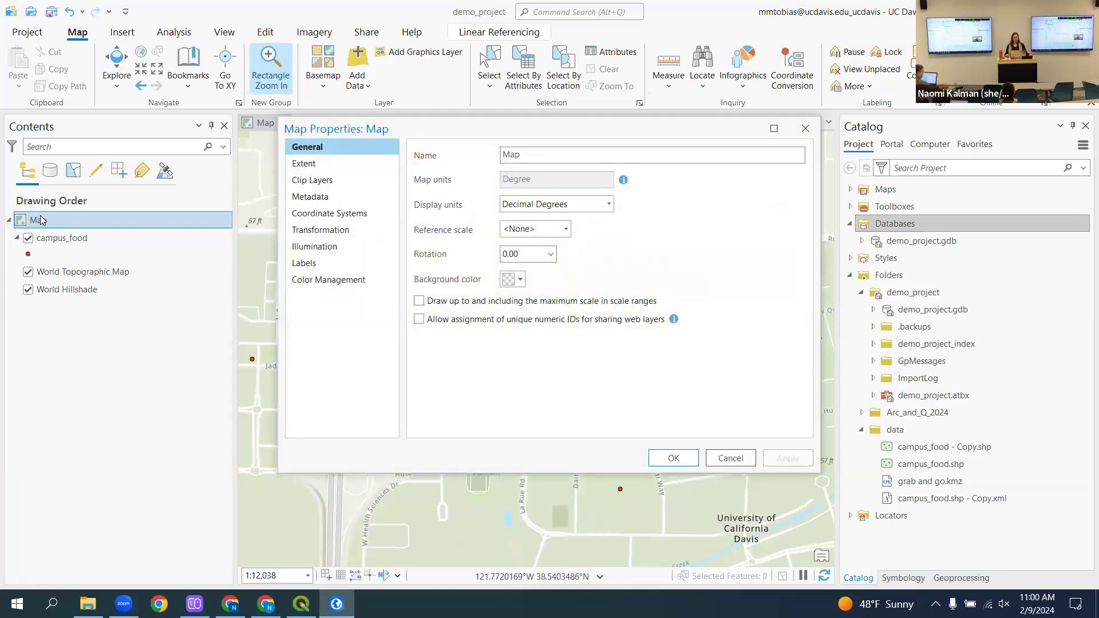
pyautogui.click(730, 458)
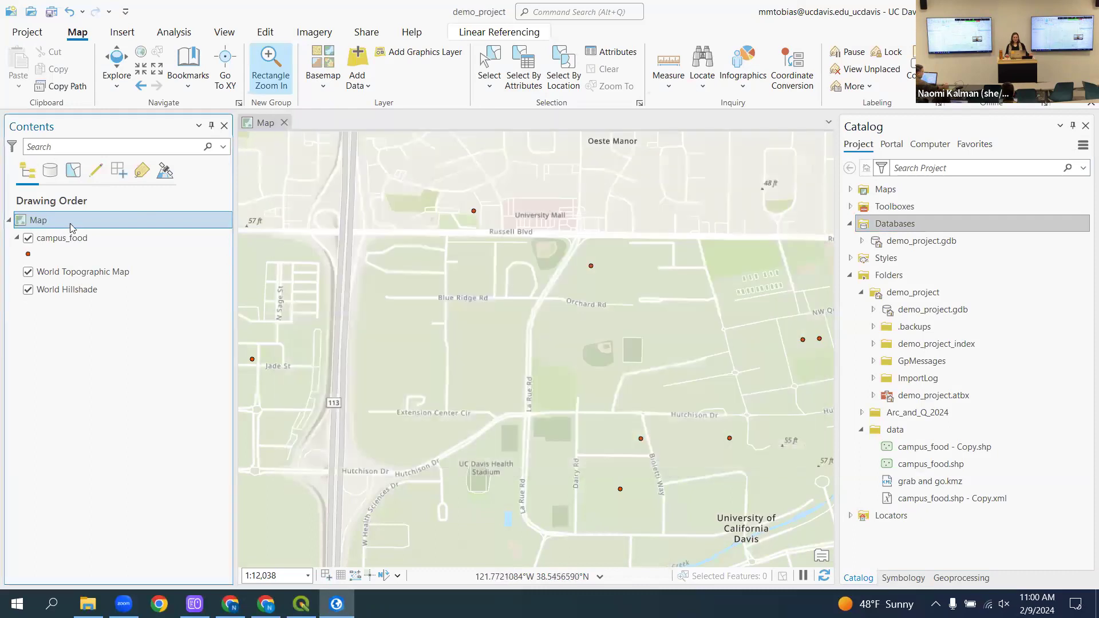
# - Examine the coordinate systems available in the map's properties, including the one used by campus_food, and close without applying changes
pyautogui.click(74, 240)
pyautogui.click(40, 219)
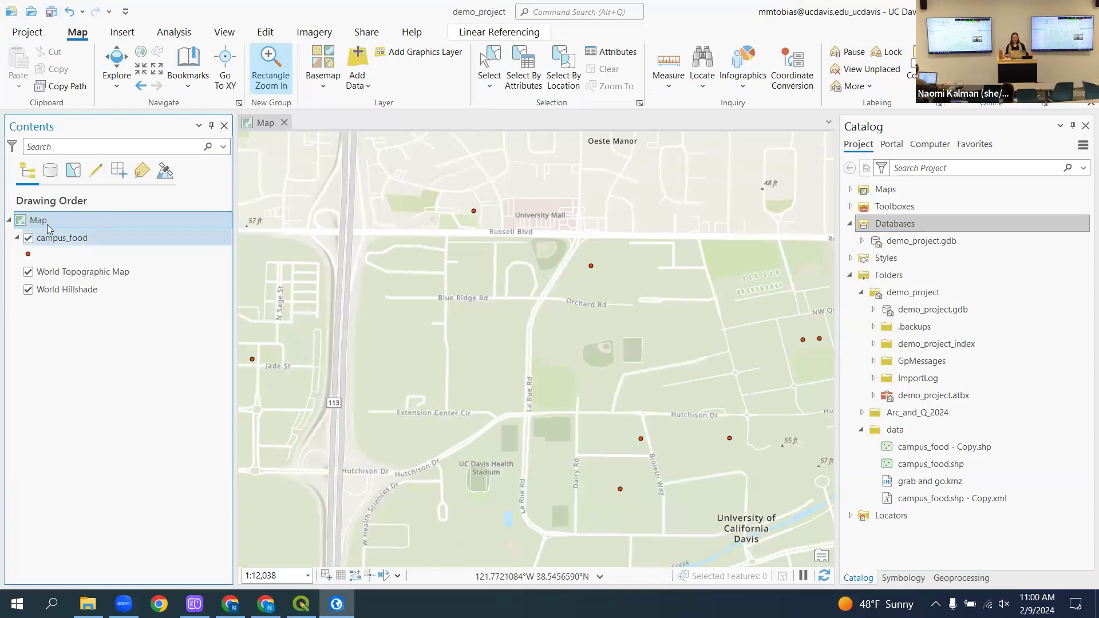
pyautogui.rightClick(38, 222)
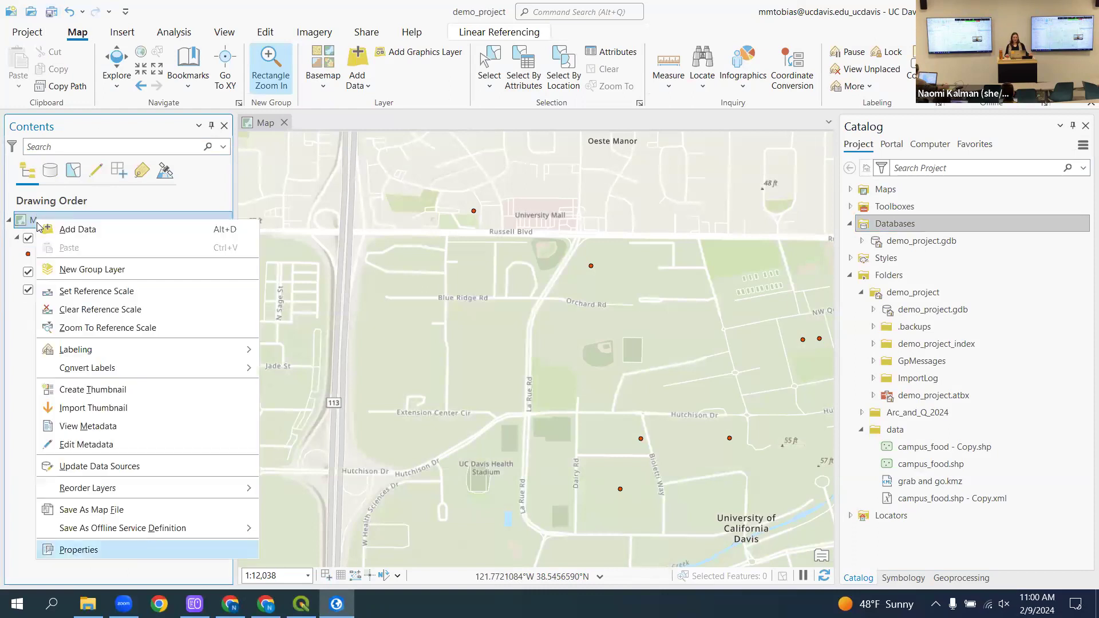
pyautogui.click(79, 550)
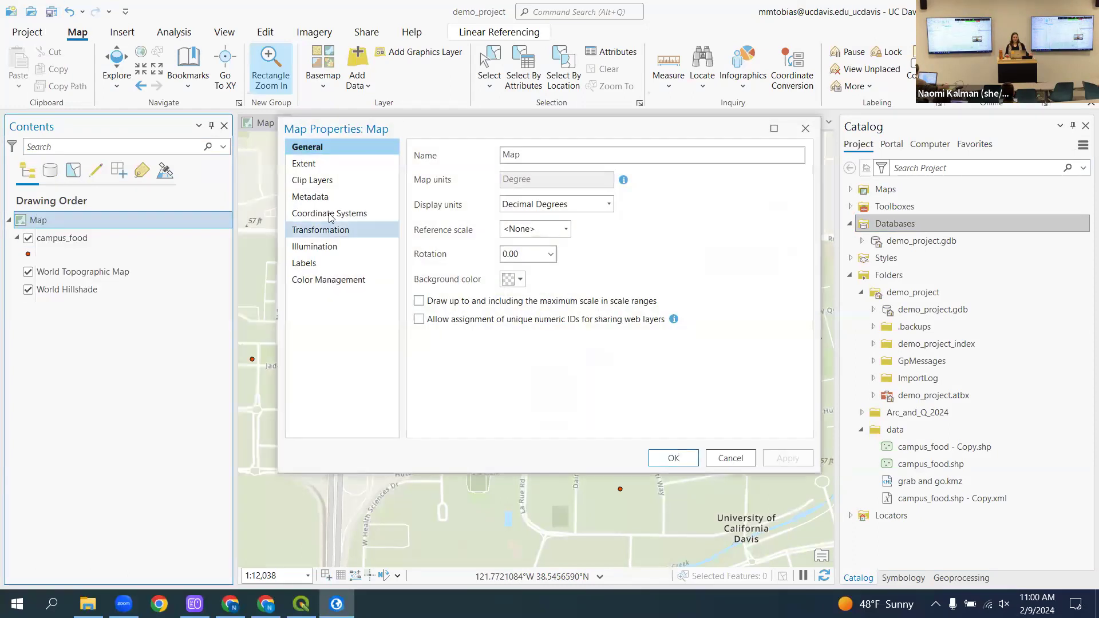
pyautogui.click(331, 216)
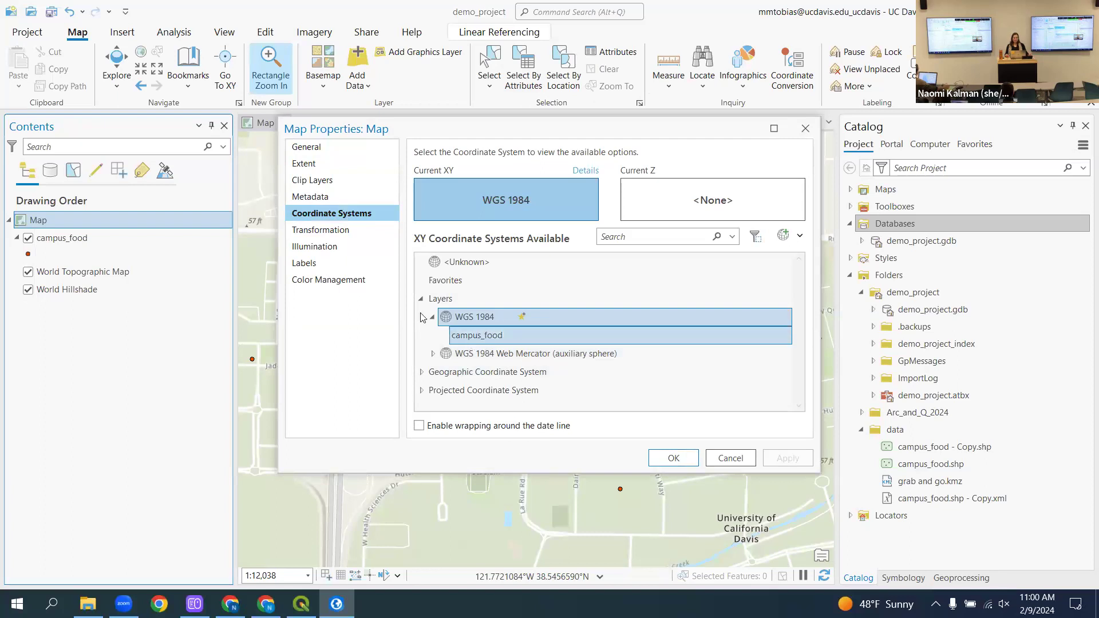
pyautogui.click(472, 336)
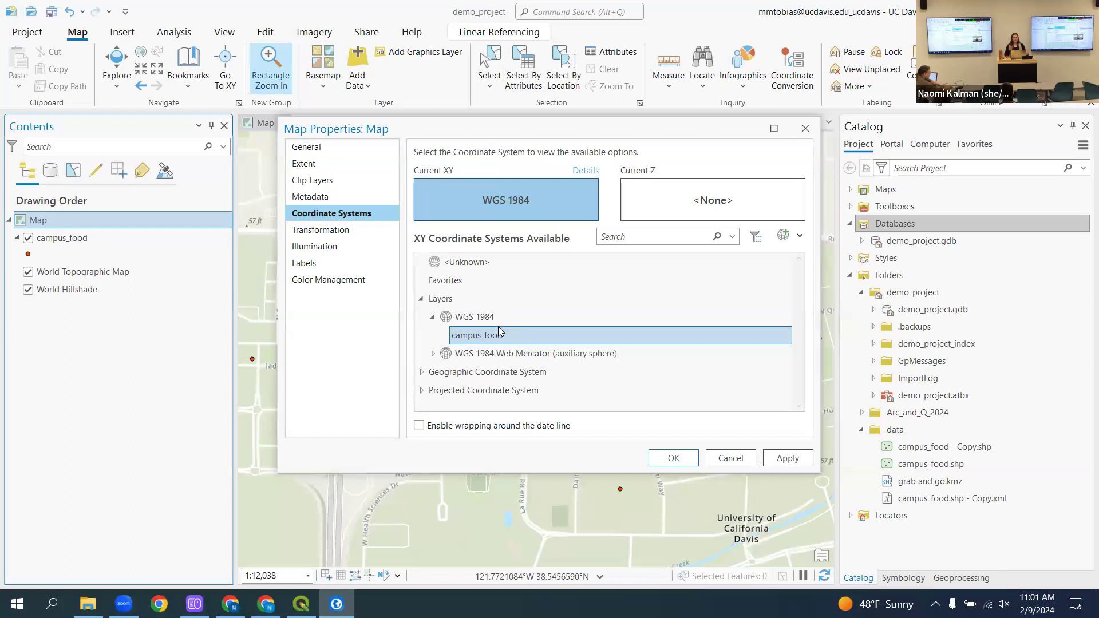
pyautogui.click(731, 458)
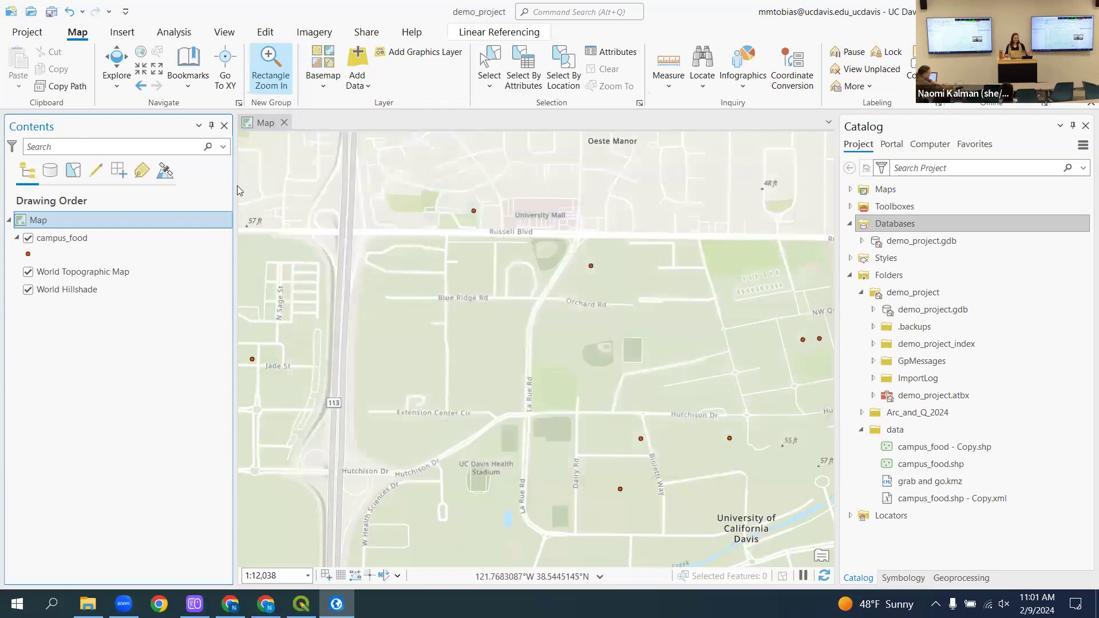
# - Check the QGIS window, and switch to the side-by-side document in Chrome to review its QGIS Project Properties CRS illustration
pyautogui.click(301, 604)
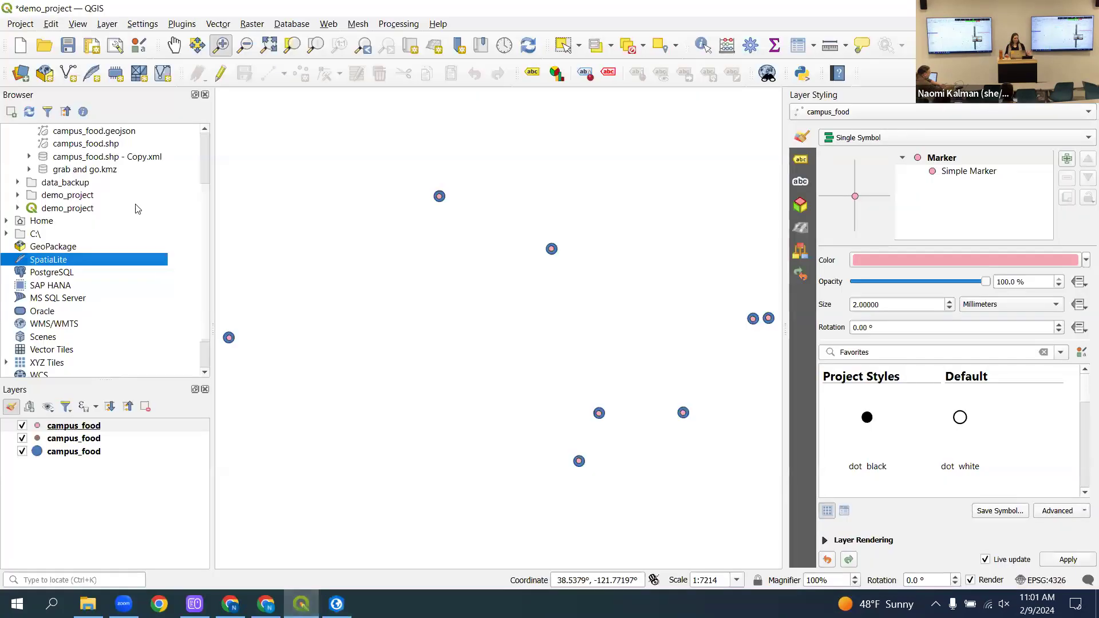
pyautogui.scroll(2, 120, 207)
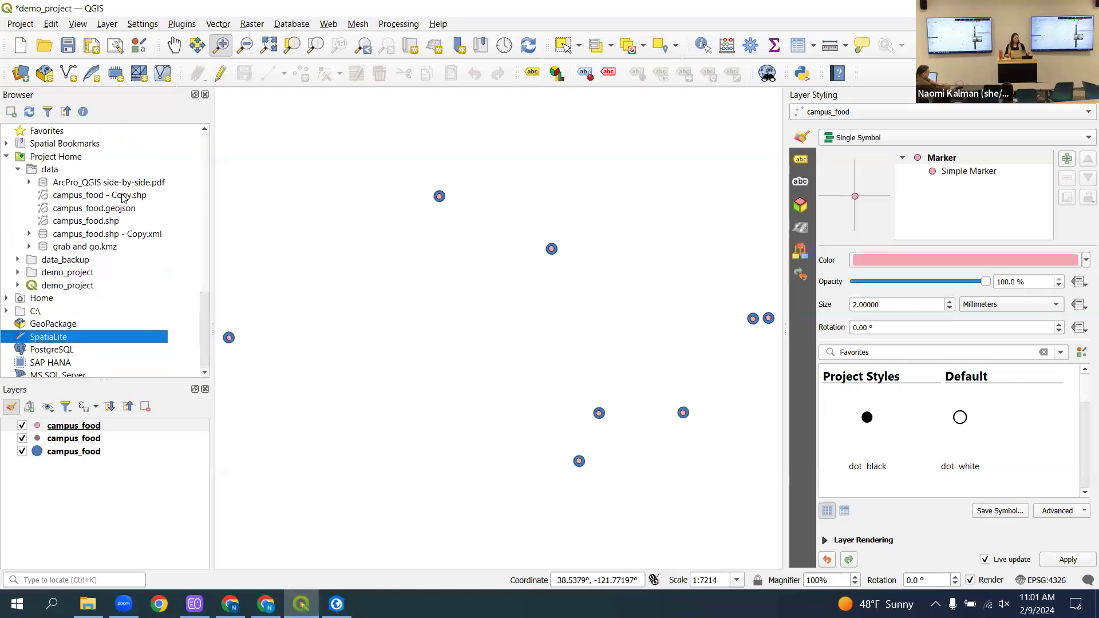
pyautogui.click(230, 604)
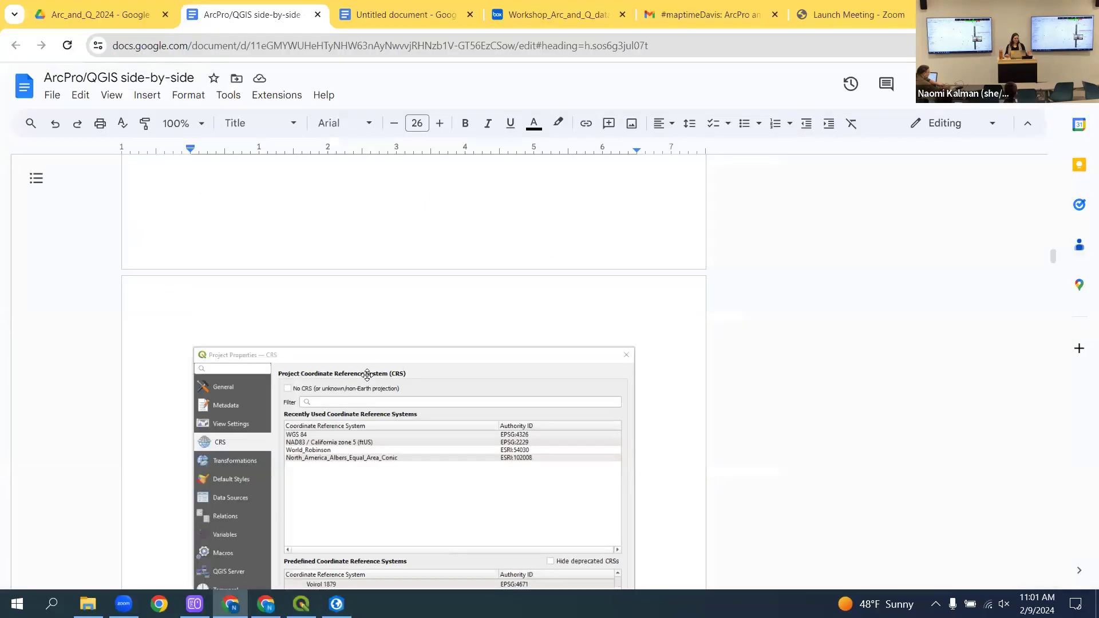
pyautogui.scroll(-4, 365, 360)
pyautogui.scroll(2, 364, 360)
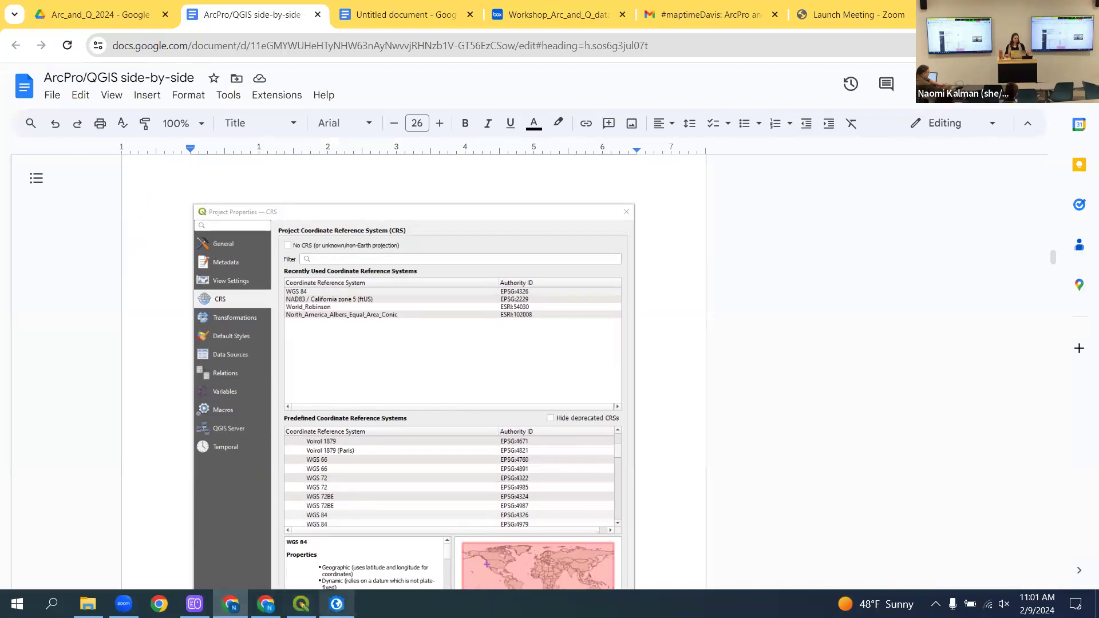
# - Switch to QGIS and examine the coordinate reference systems in the project's properties, closing them without changes
pyautogui.click(336, 603)
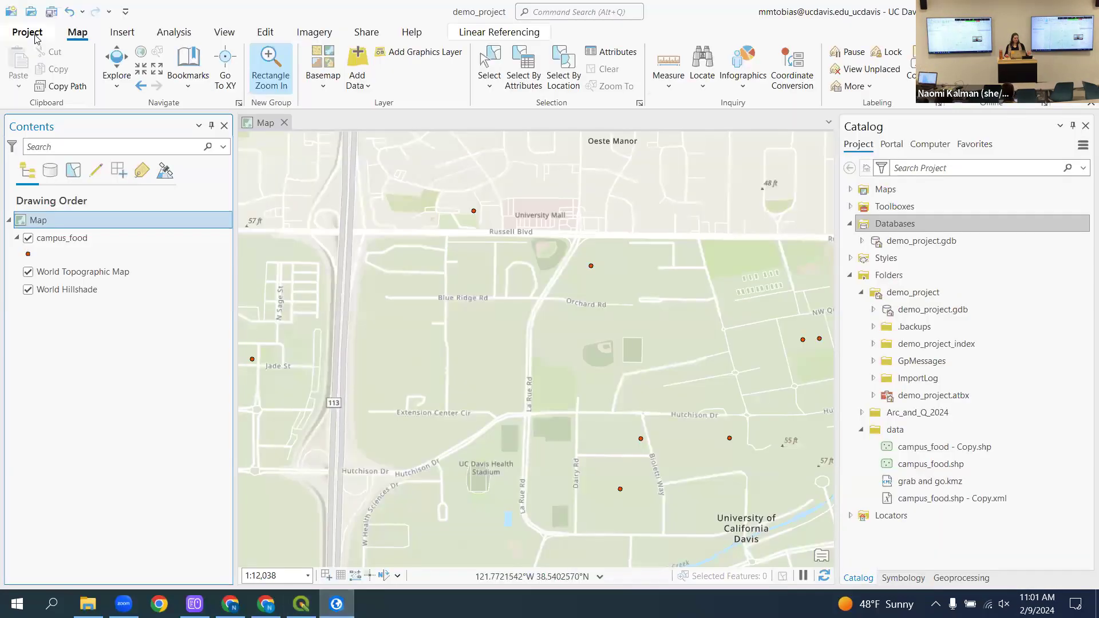
pyautogui.click(301, 603)
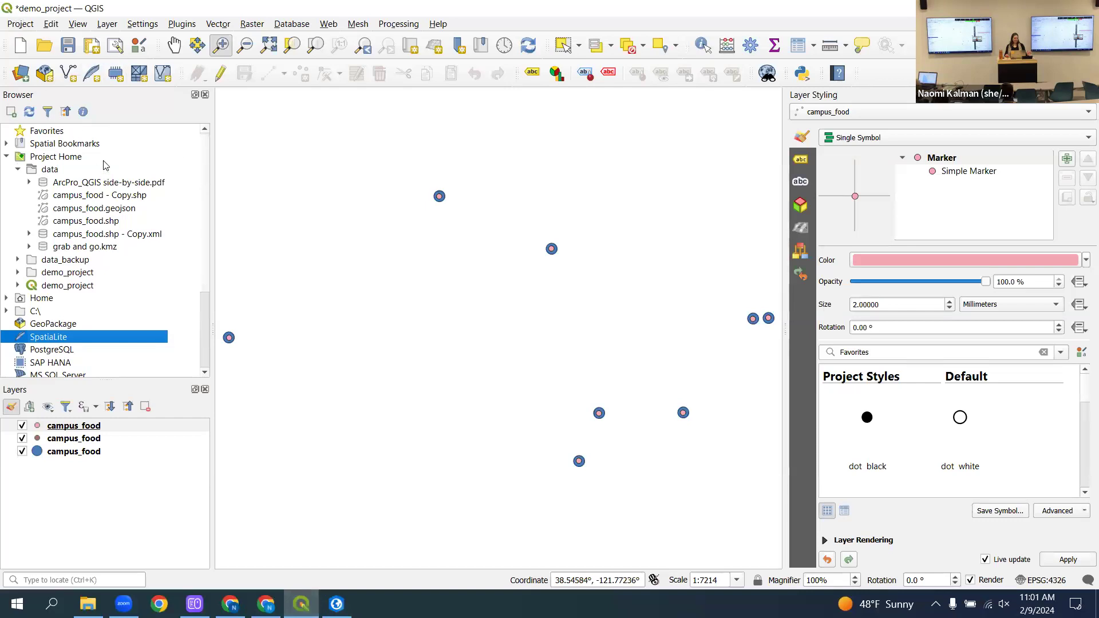
pyautogui.click(19, 25)
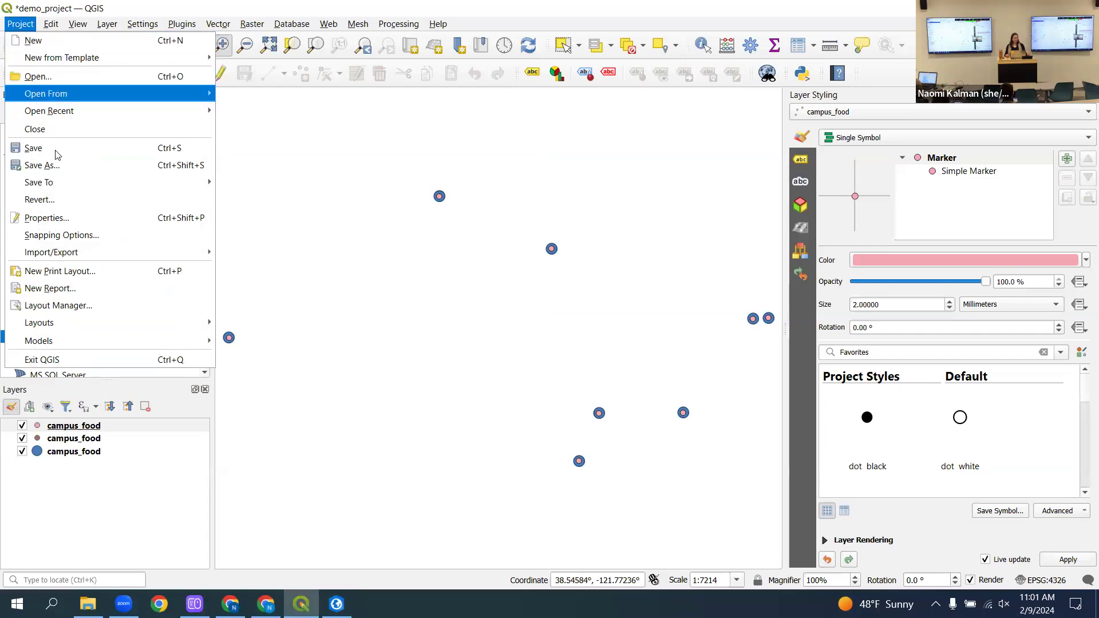
pyautogui.click(59, 219)
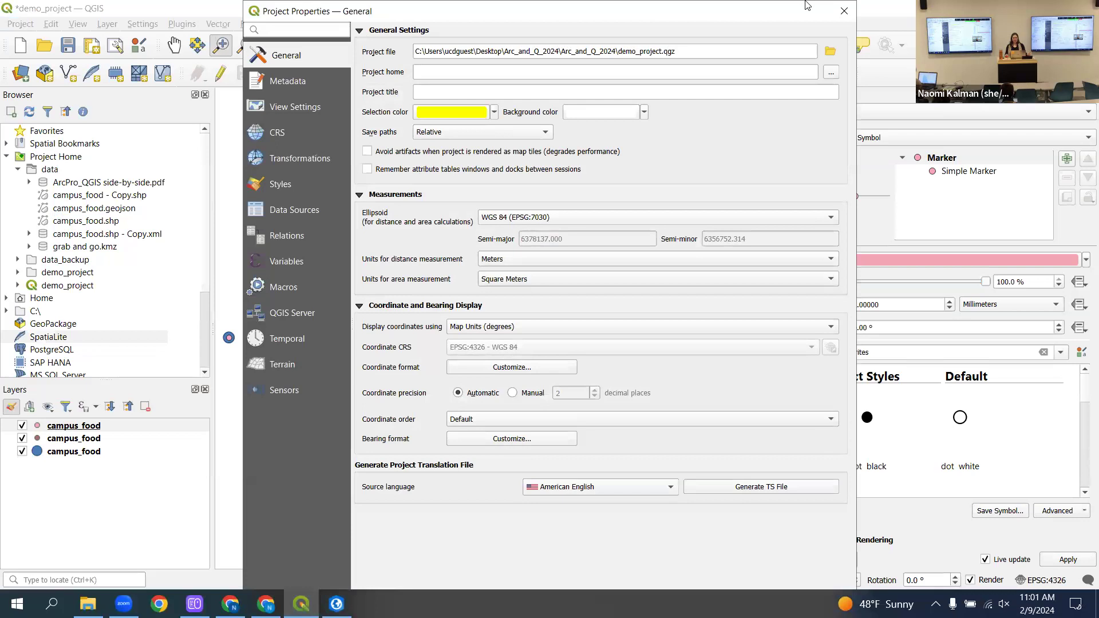
pyautogui.moveTo(408, 17); pyautogui.dragTo(265, 21)
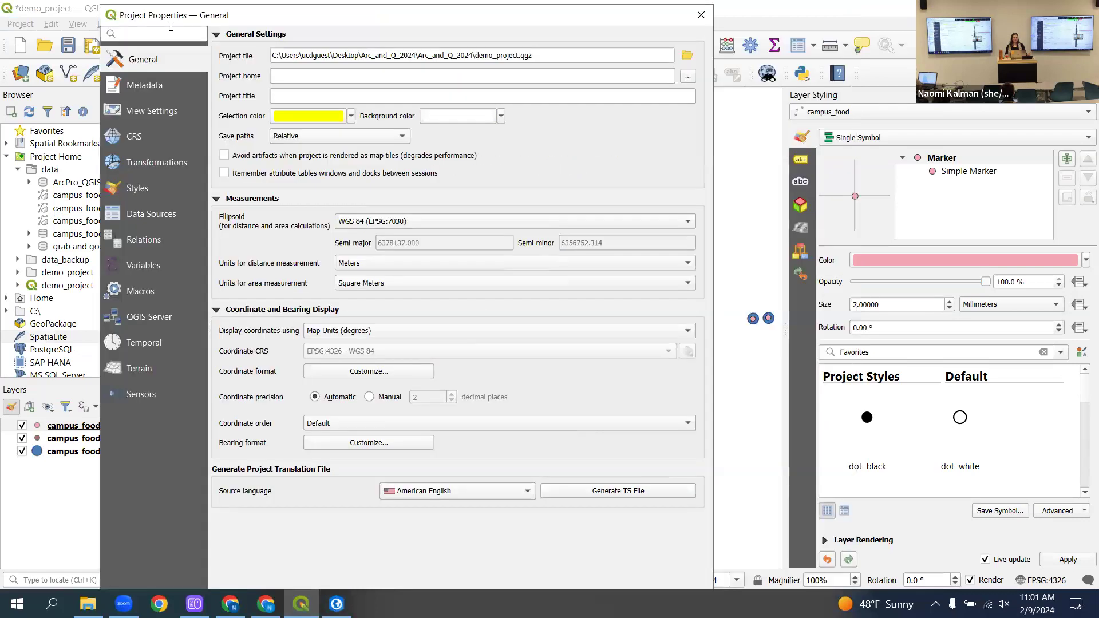
pyautogui.click(134, 138)
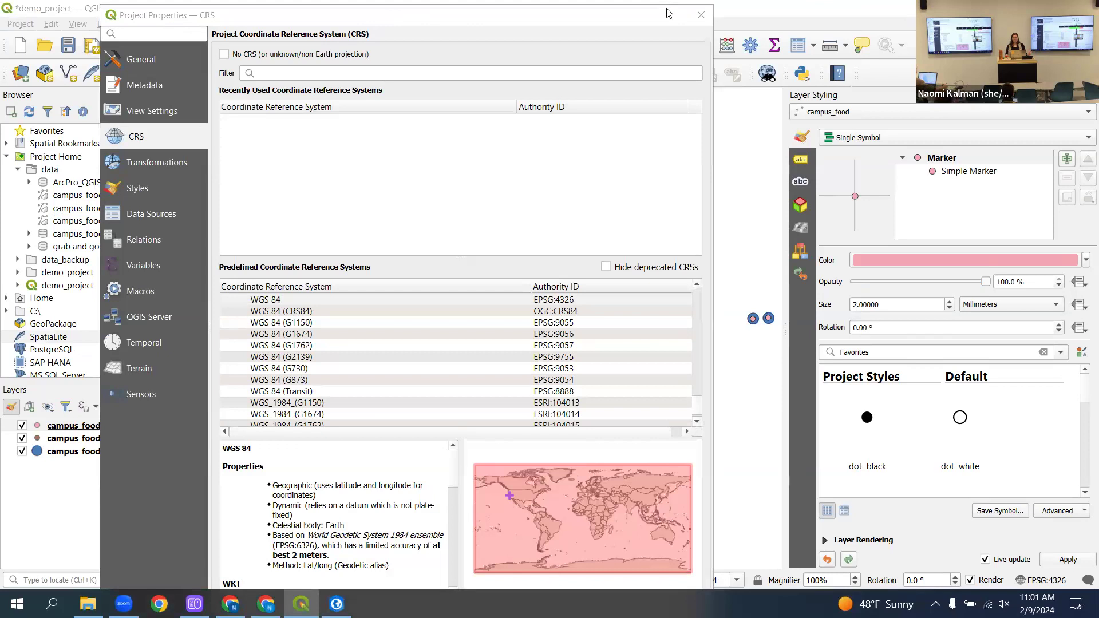
pyautogui.click(701, 15)
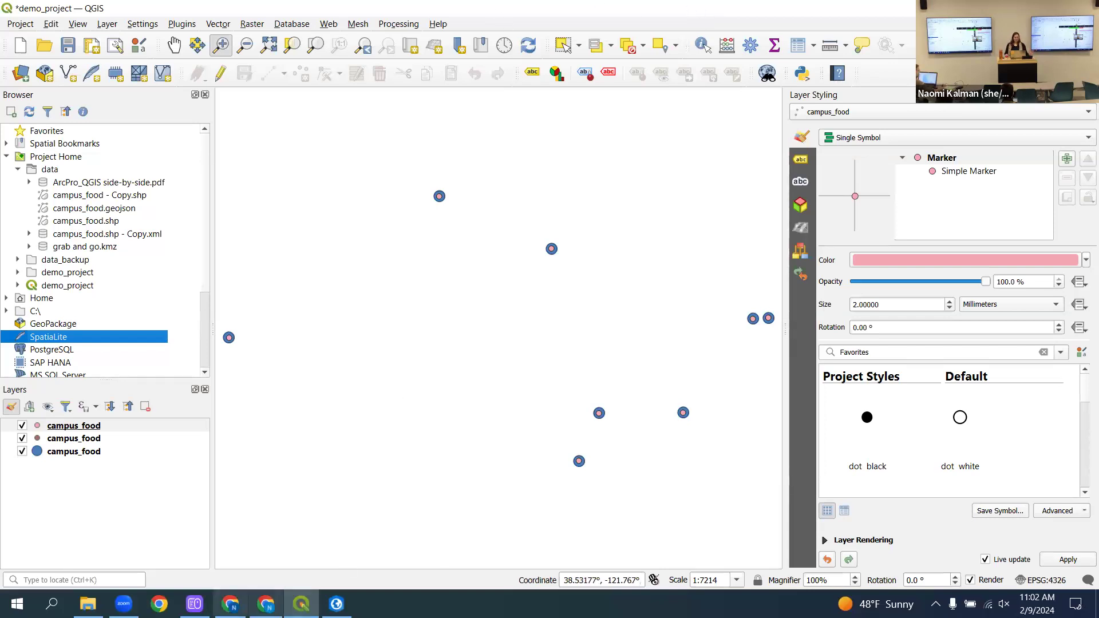
# - Switch to the side-by-side document in Chrome and review the basemap material and section 4.5 Adding data from the web/map service
pyautogui.click(231, 604)
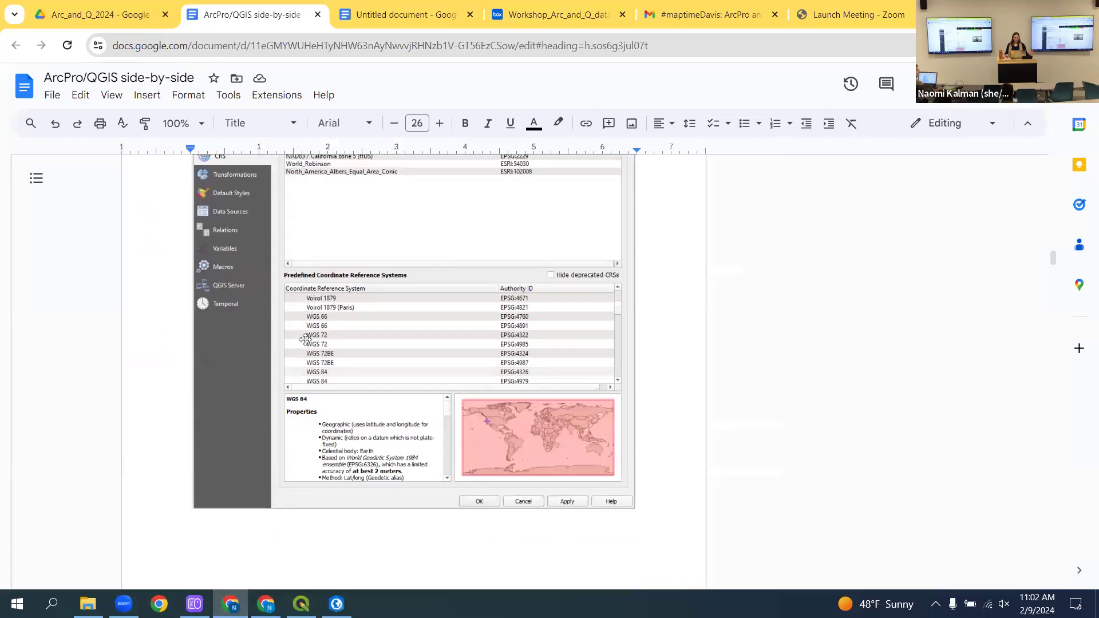
pyautogui.scroll(-20, 305, 339)
pyautogui.scroll(-15, 310, 357)
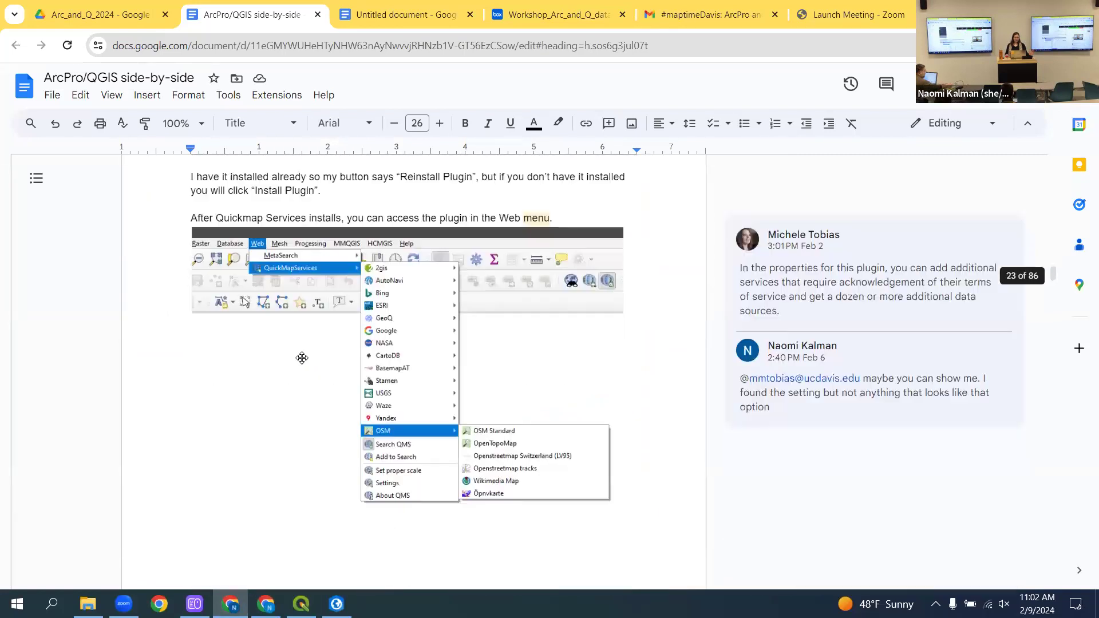
pyautogui.scroll(-10, 302, 358)
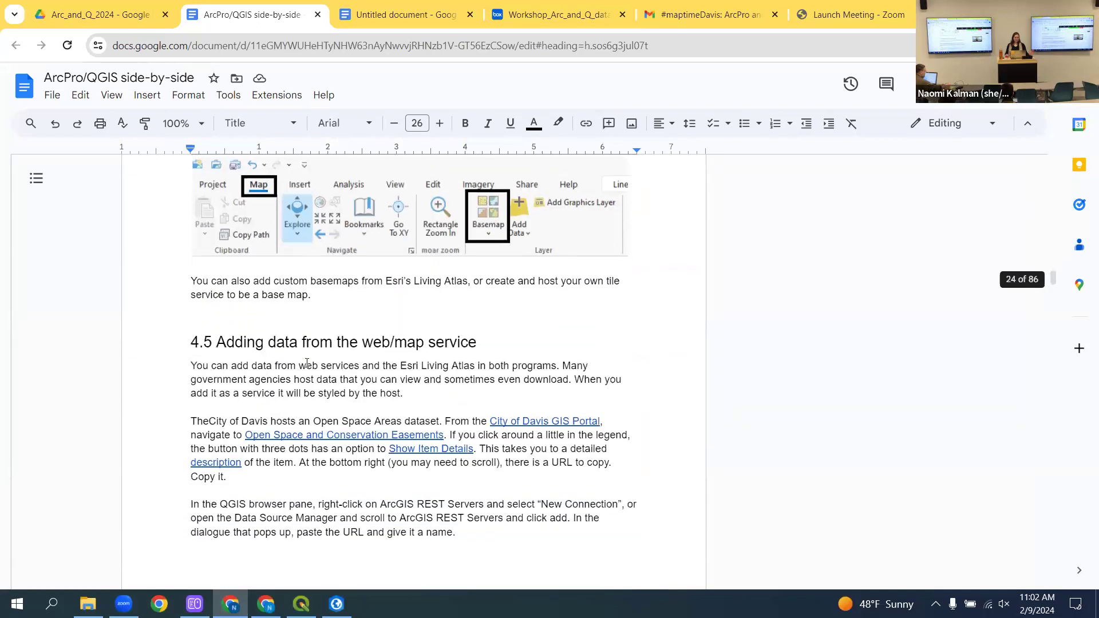
pyautogui.scroll(-10, 307, 363)
pyautogui.scroll(-4, 304, 363)
pyautogui.scroll(5, 312, 363)
pyautogui.scroll(4, 311, 363)
pyautogui.scroll(4, 314, 365)
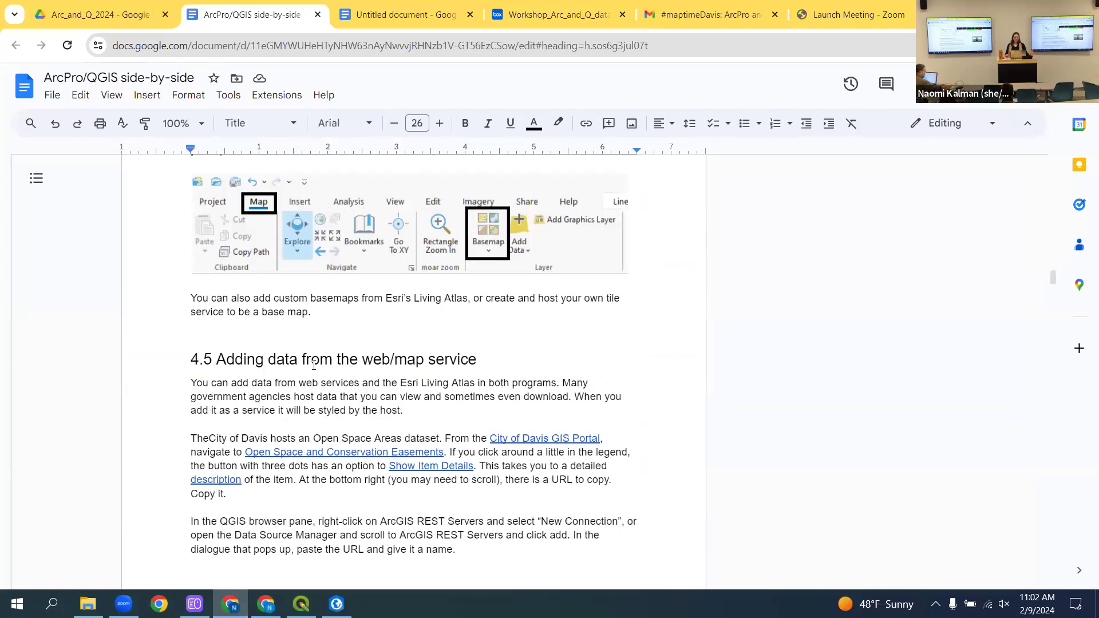
pyautogui.scroll(-3, 313, 365)
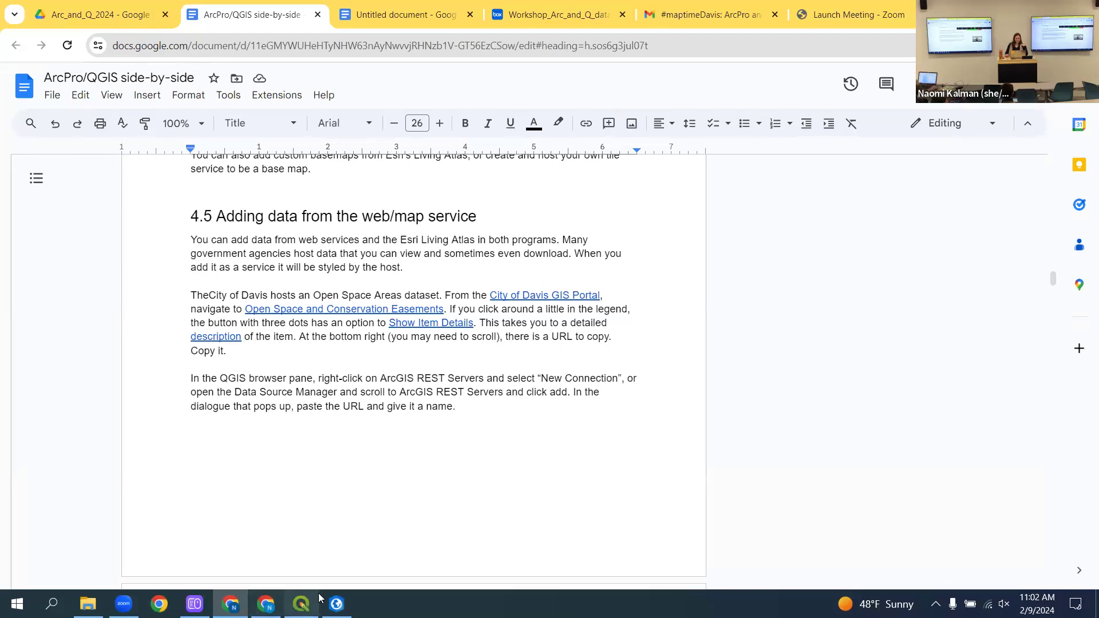
# - Switch to QGIS and view the project's CRS settings through the EPSG:4326 shortcut in the main window
pyautogui.click(301, 603)
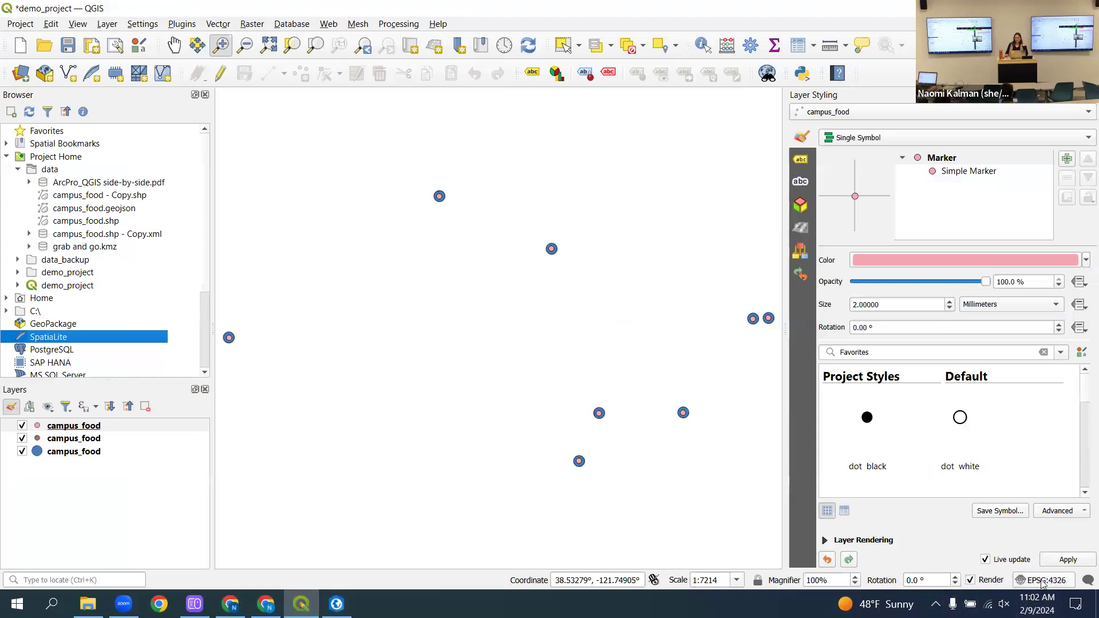
pyautogui.click(1041, 580)
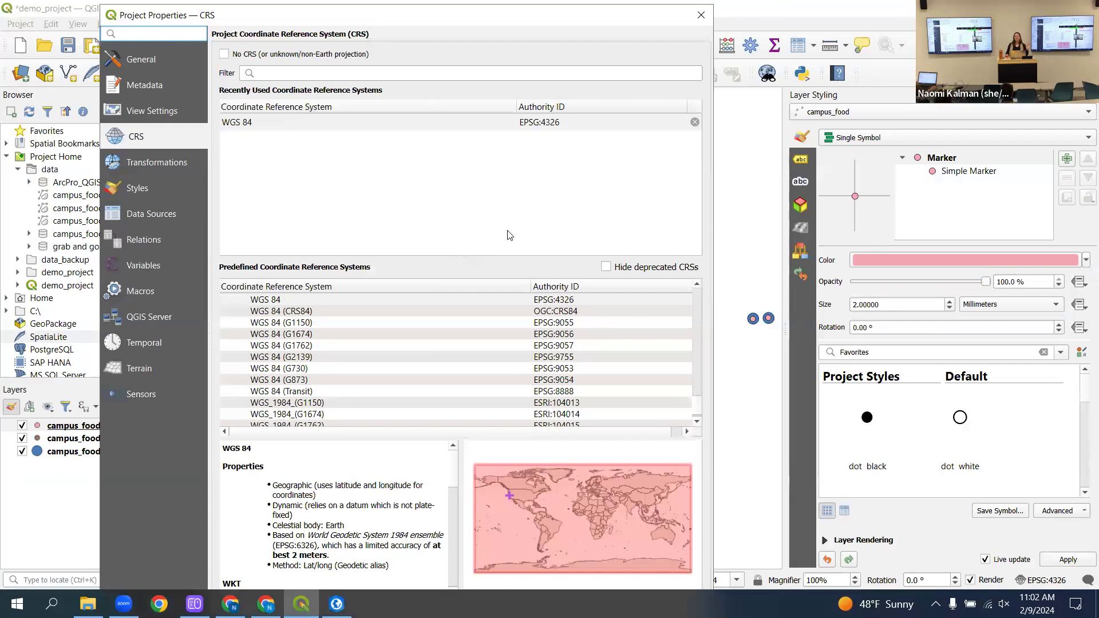
pyautogui.click(700, 16)
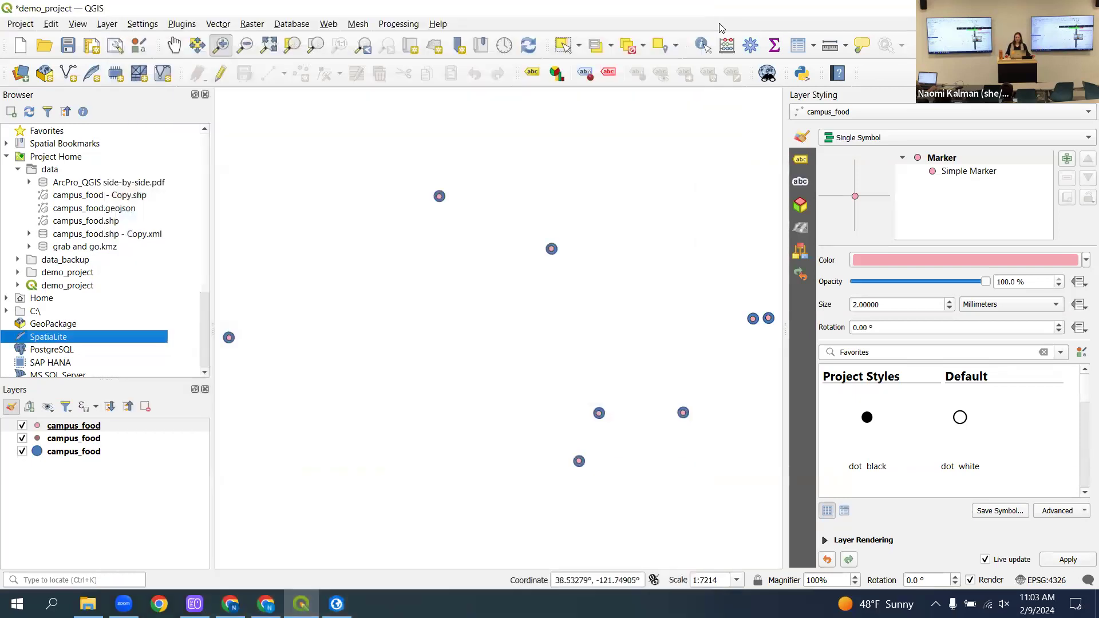
pyautogui.click(1041, 584)
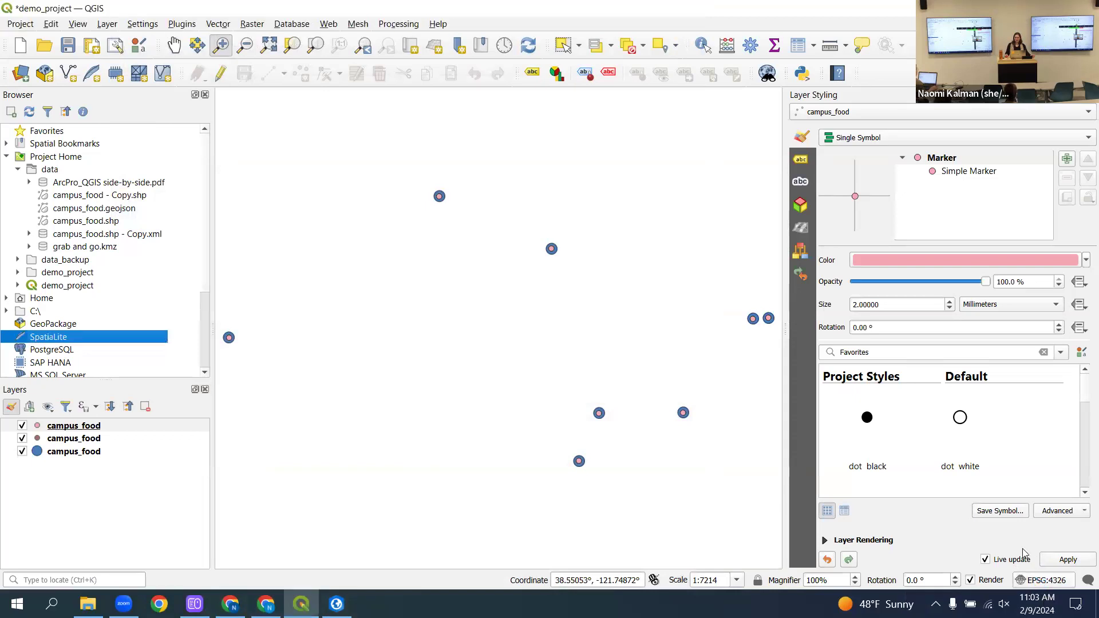
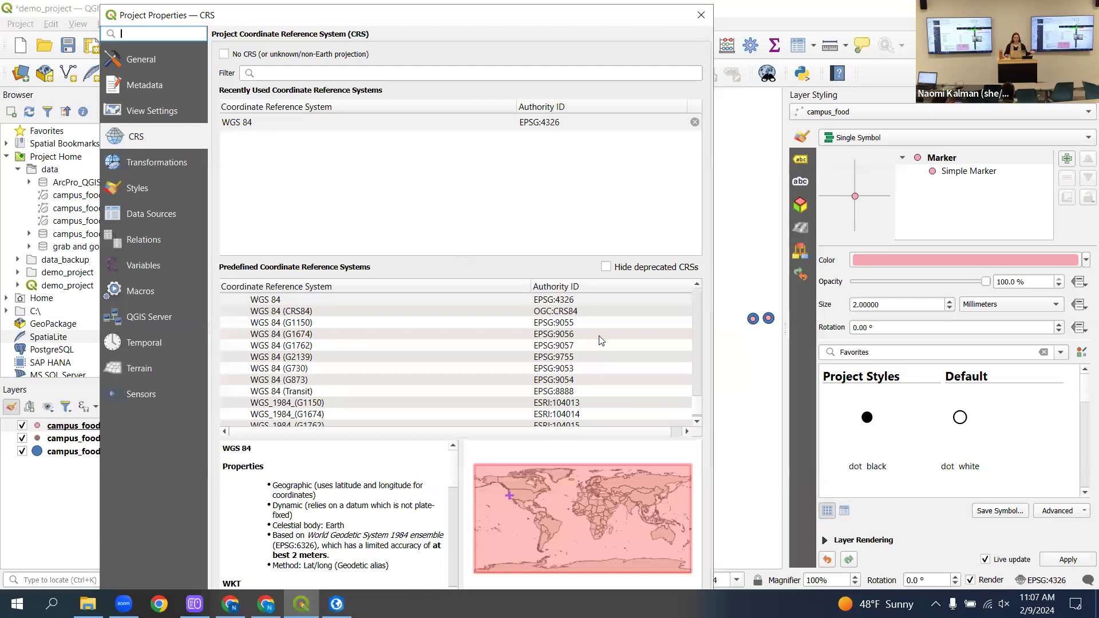
# - Switch to ArcGIS Pro and search the geoprocessing tools for "ex", returning to the list of toolboxes
pyautogui.click(337, 604)
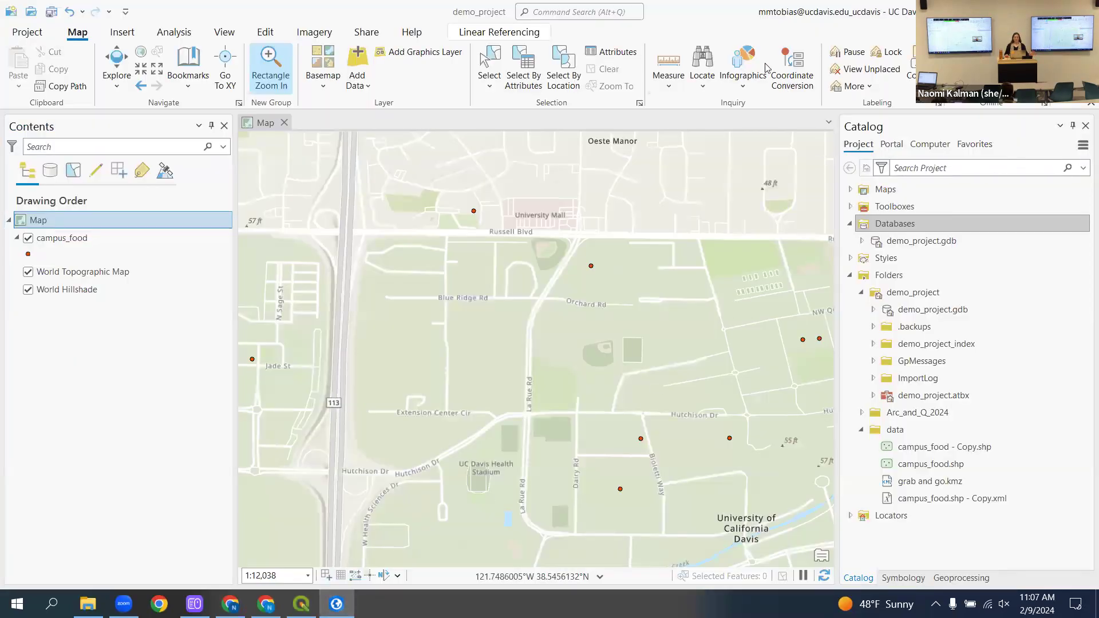
pyautogui.click(962, 578)
pyautogui.doubleClick(866, 147)
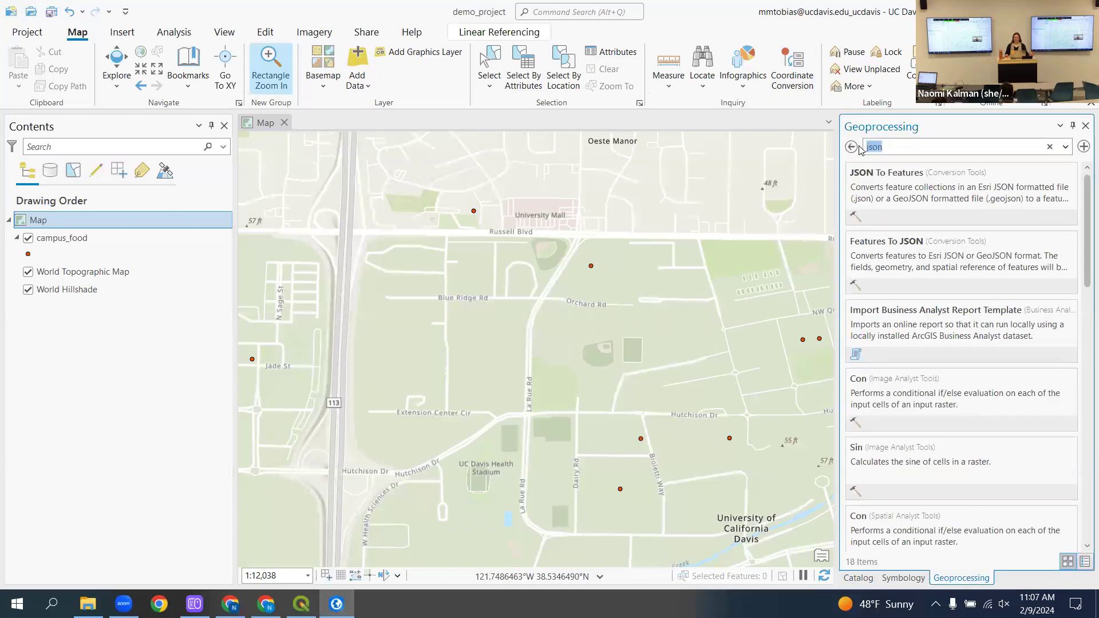
pyautogui.write('ex')
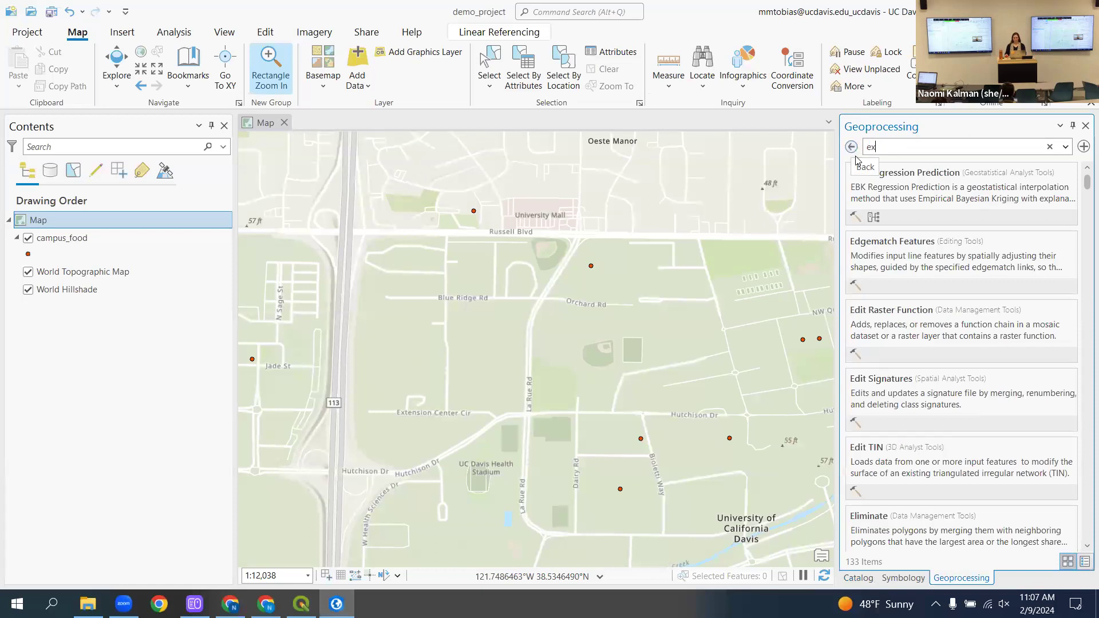
pyautogui.click(851, 147)
# - Examine the Export Features parameters and output coordinate system environment for the campus_food layer, and close without exporting
pyautogui.rightClick(68, 237)
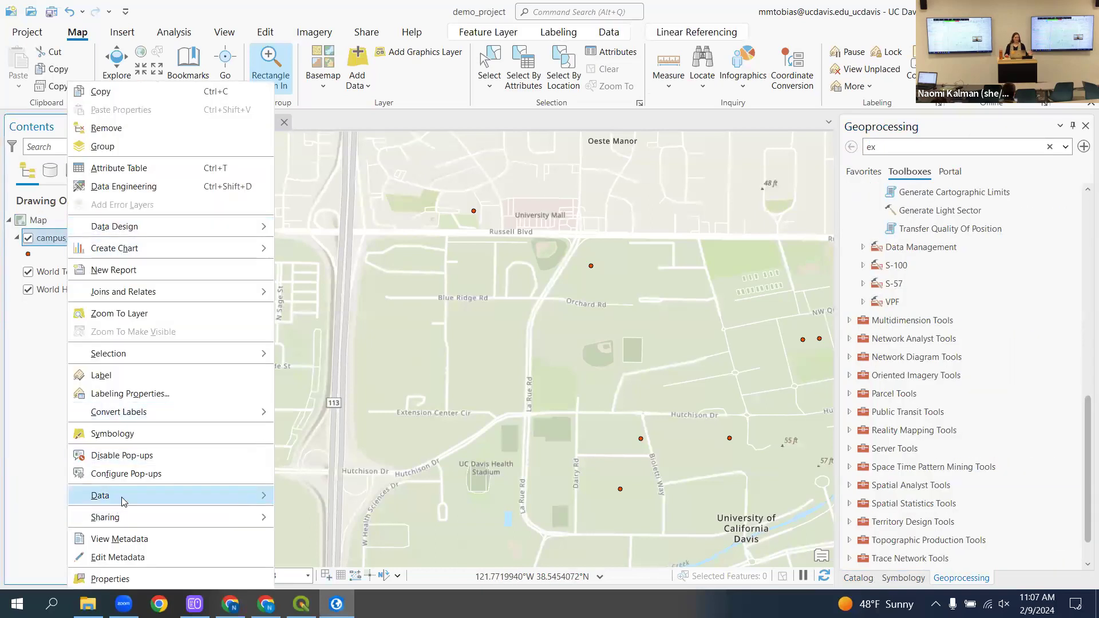
pyautogui.moveTo(191, 499)
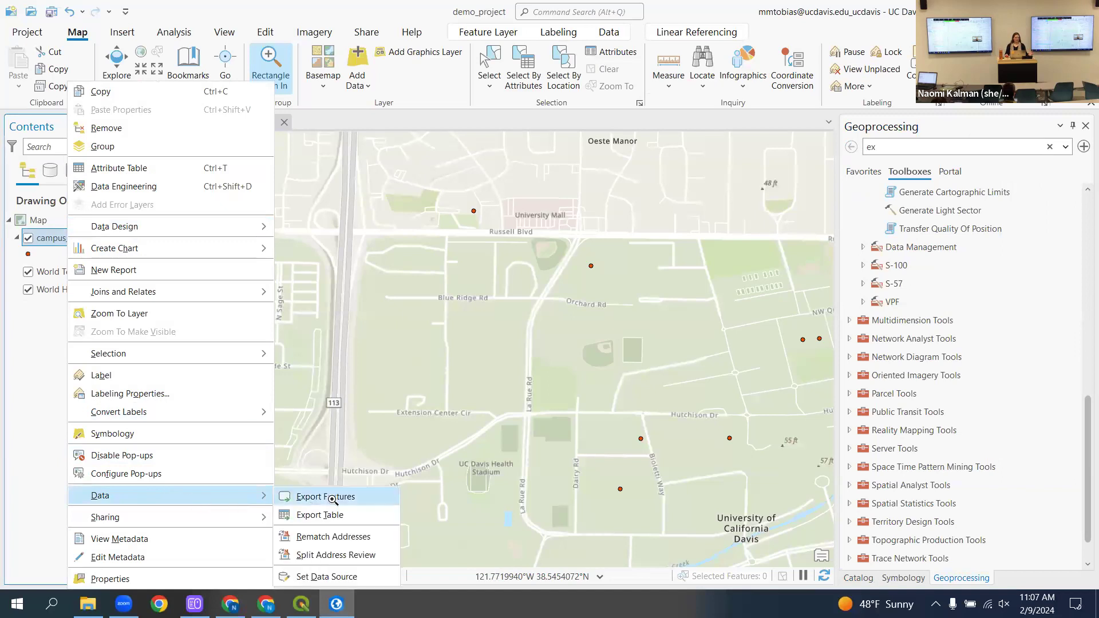
pyautogui.click(315, 498)
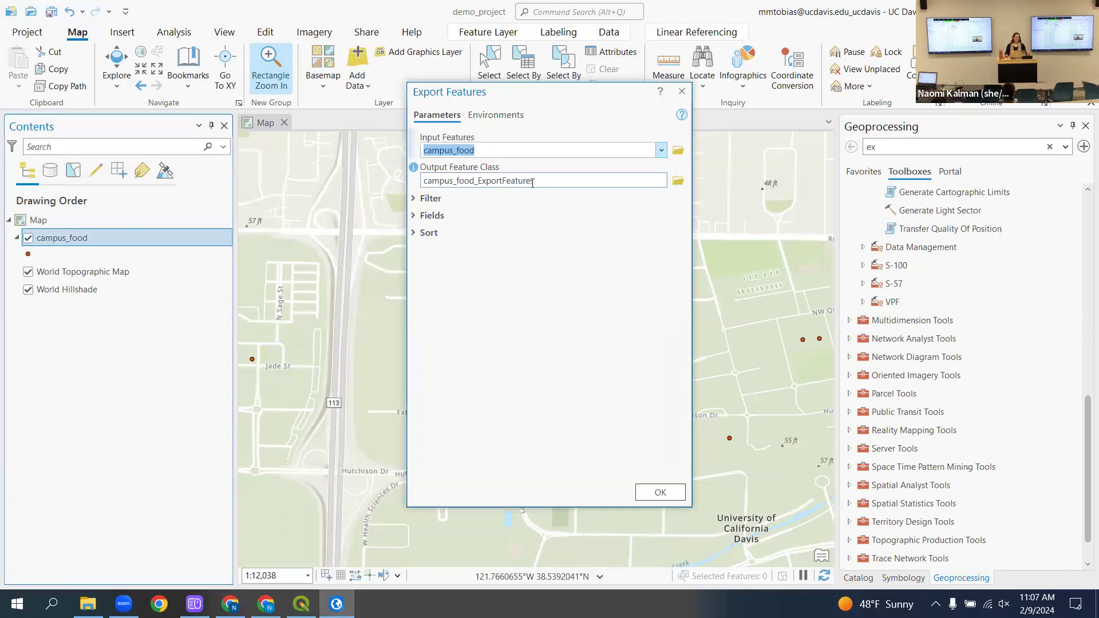
pyautogui.click(505, 115)
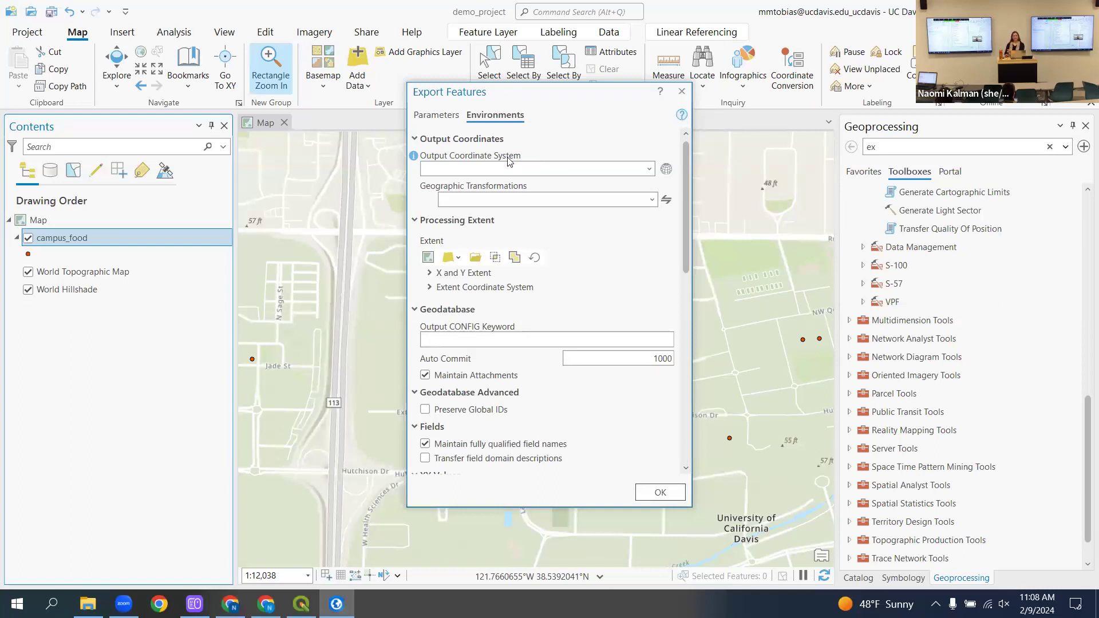
pyautogui.click(649, 168)
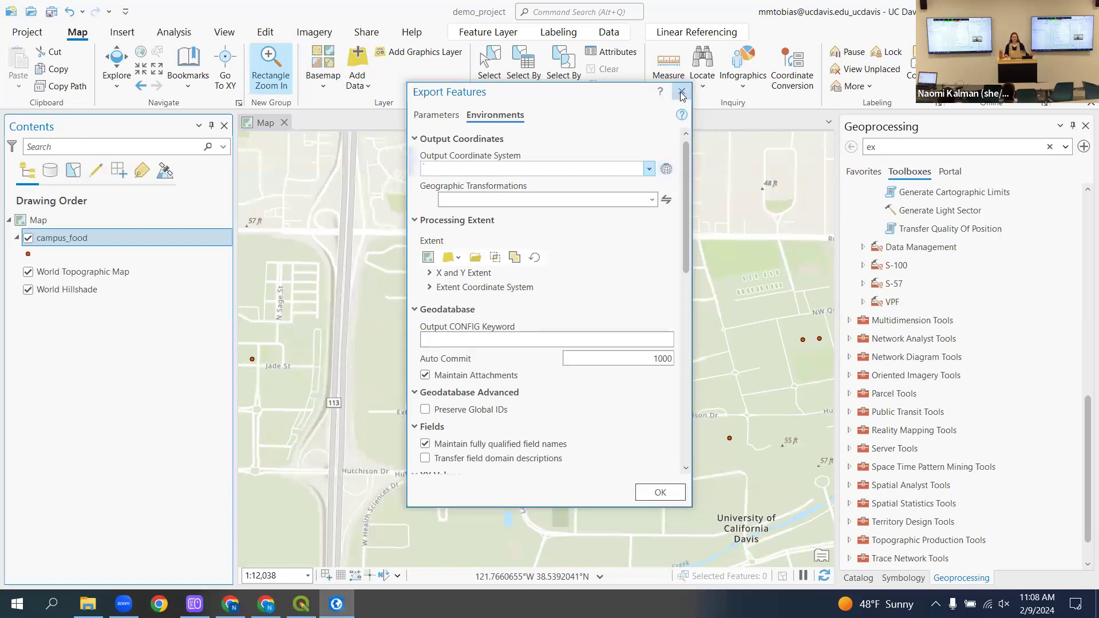
pyautogui.press('Escape')
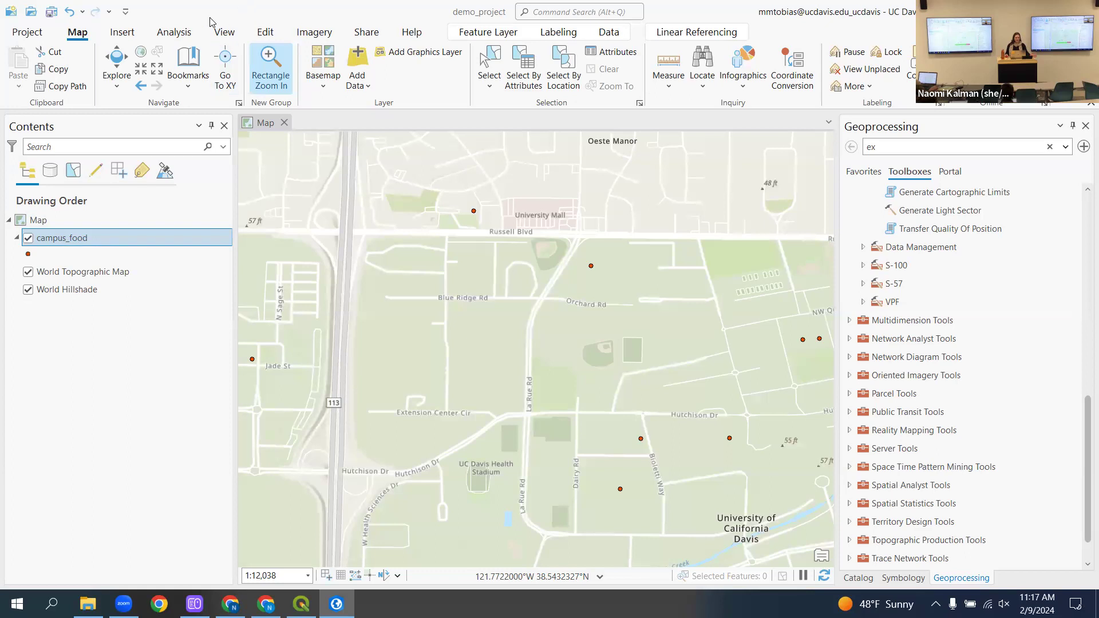
# - Look through the layer, labeling and data commands available for campus_food, and open its attribute table
pyautogui.click(227, 33)
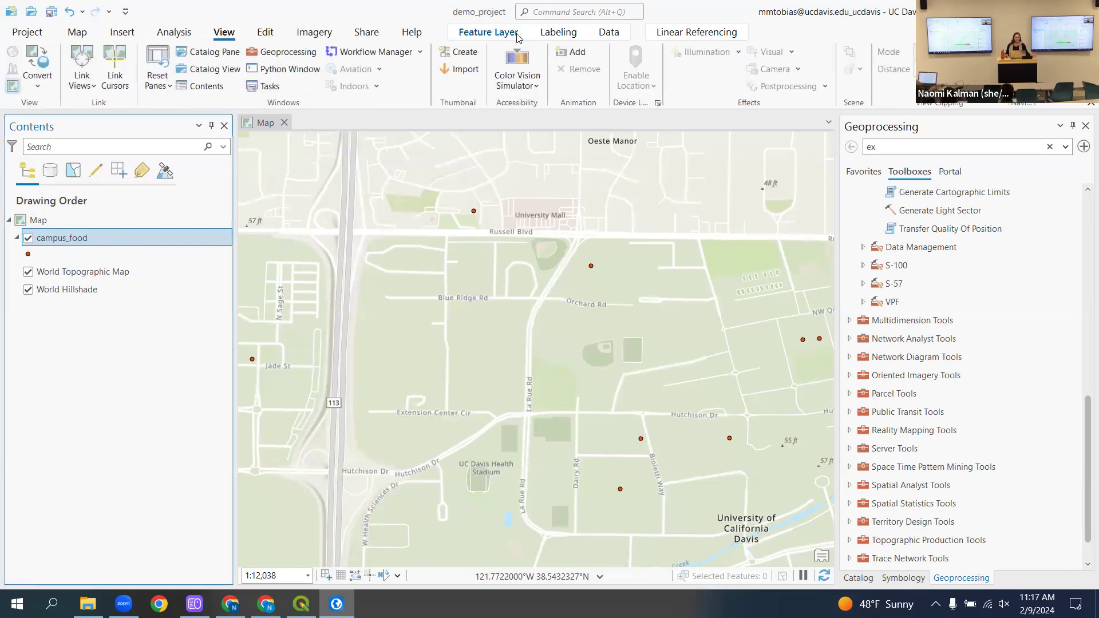
pyautogui.click(495, 33)
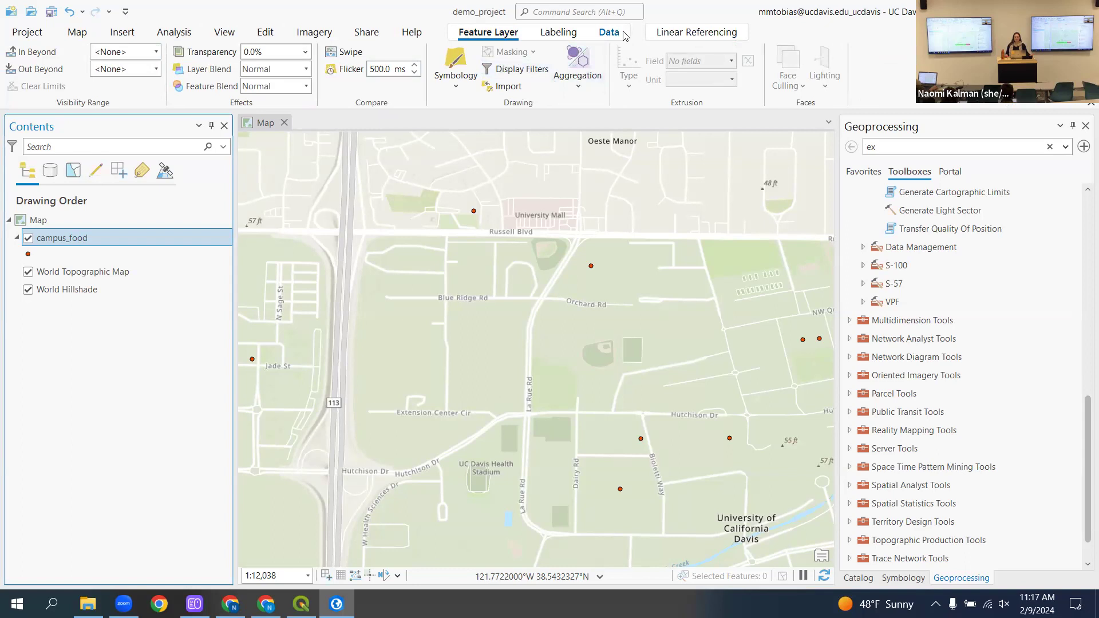
pyautogui.click(560, 33)
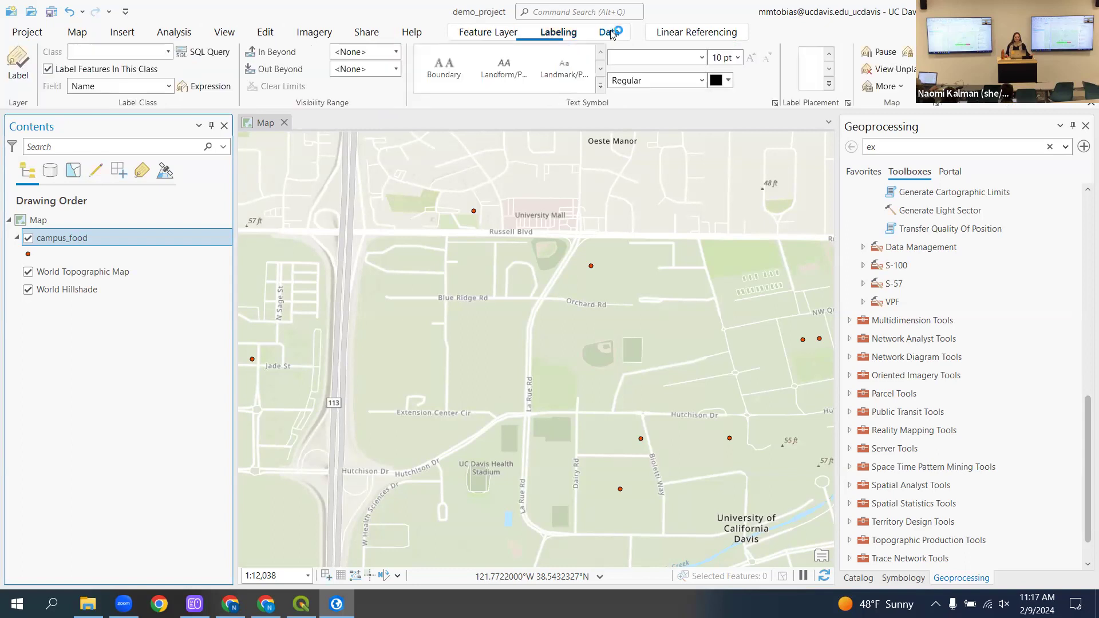
pyautogui.click(610, 33)
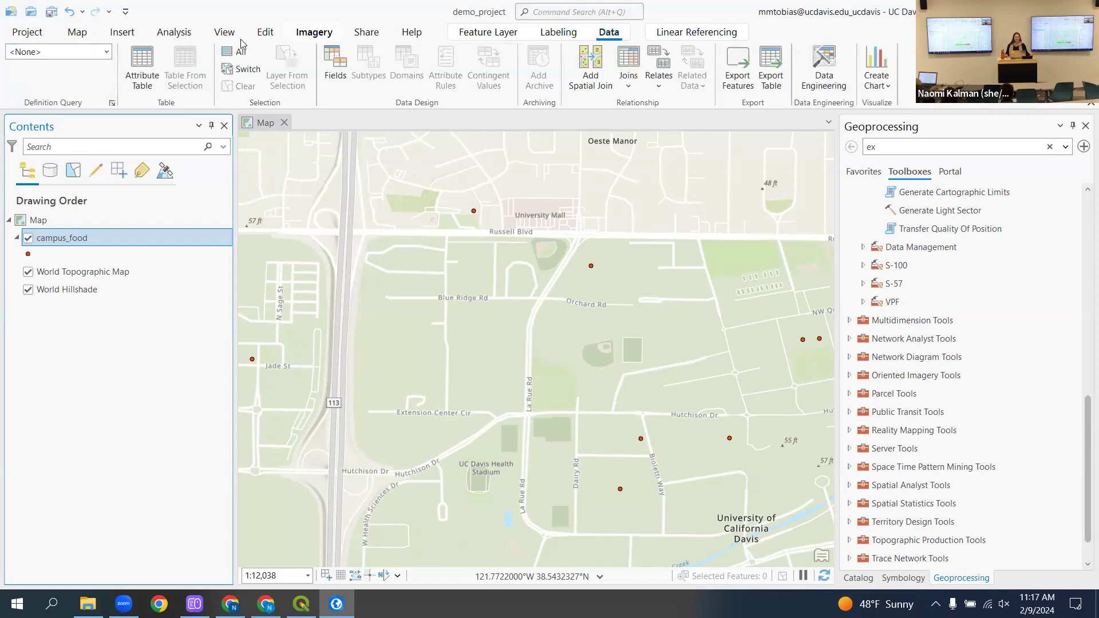
pyautogui.rightClick(69, 239)
pyautogui.click(130, 171)
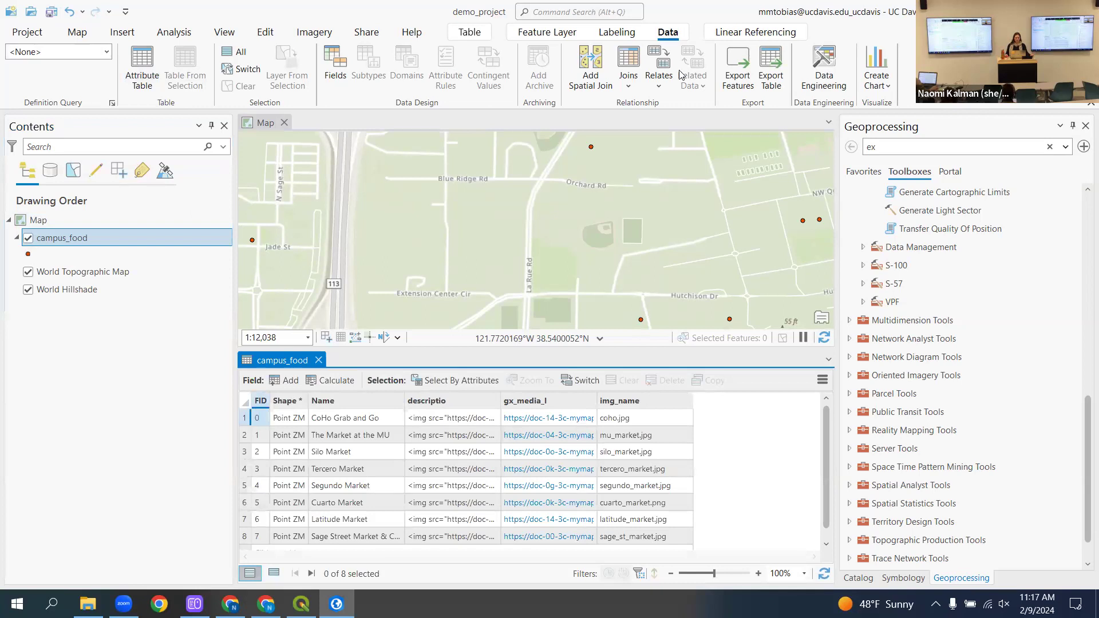
# - Select the Segundo Market record in the campus_food table, view only the selected records, and return to showing all records
pyautogui.scroll(-1, 432, 446)
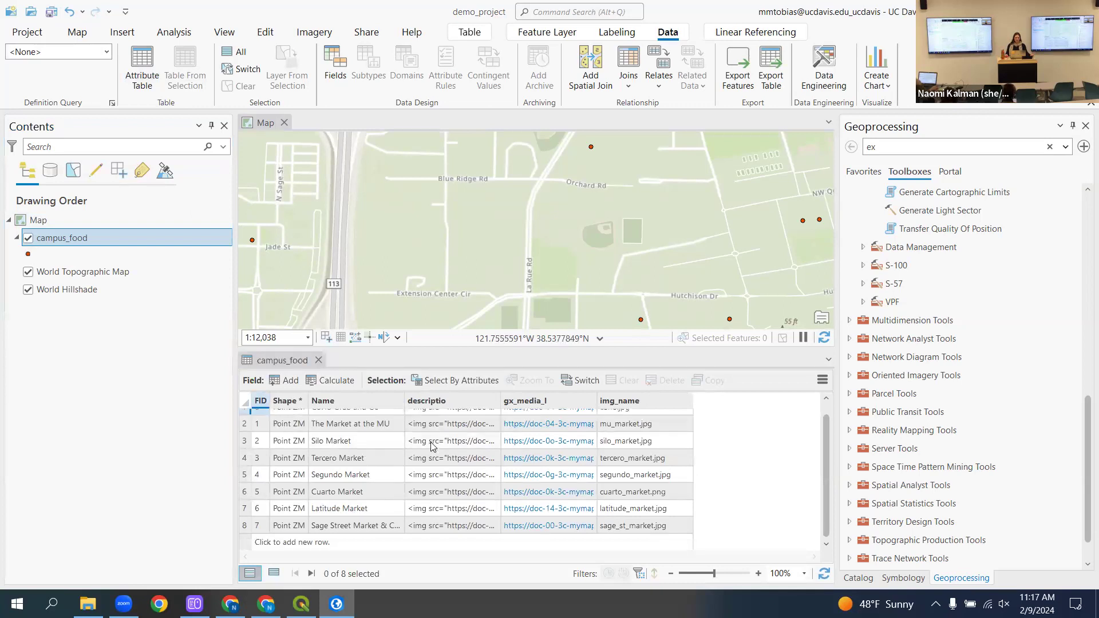
pyautogui.scroll(1, 431, 446)
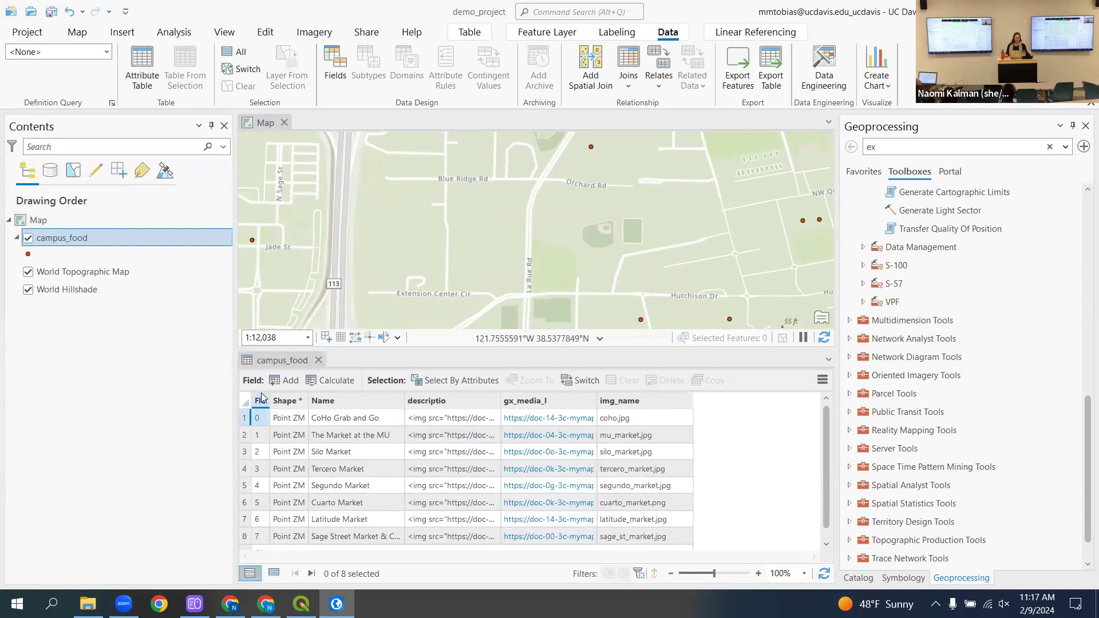
pyautogui.scroll(-1, 272, 483)
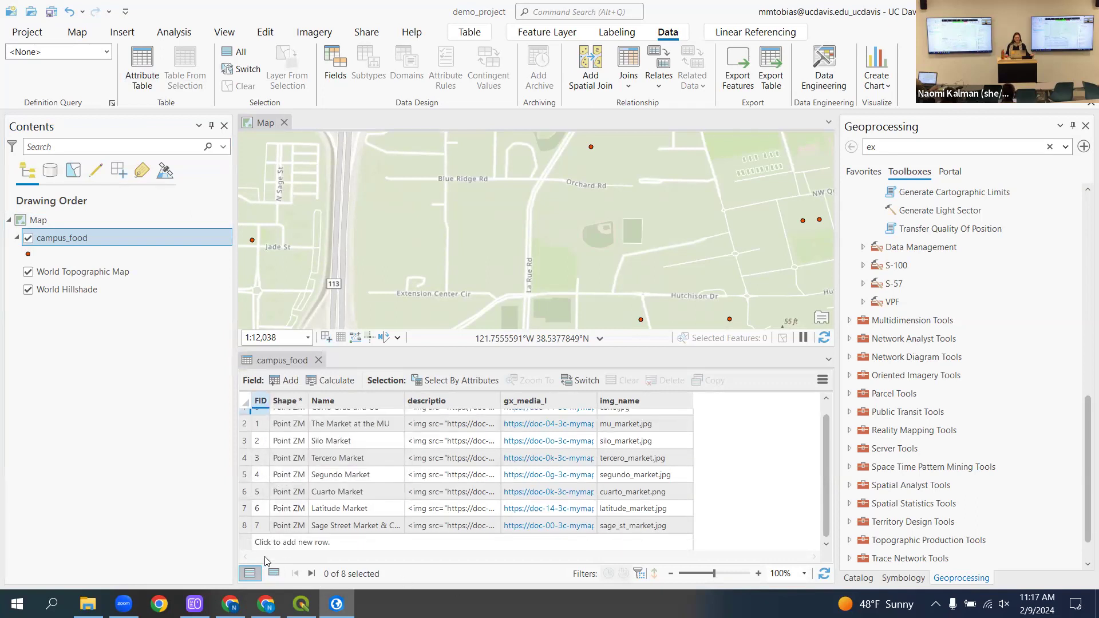
pyautogui.scroll(1, 471, 466)
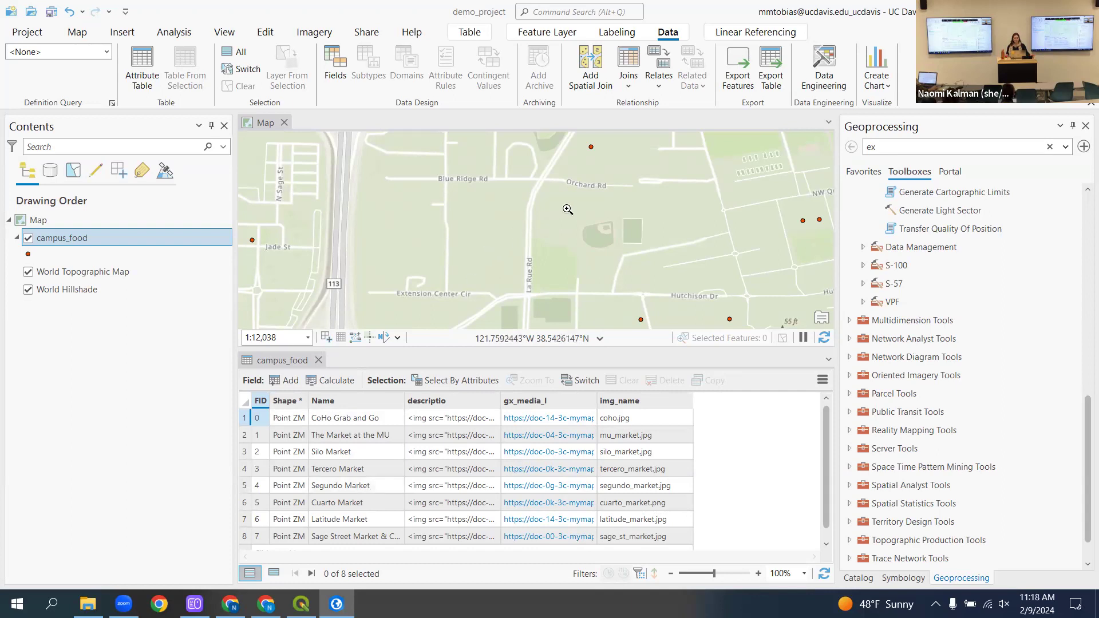
pyautogui.click(244, 485)
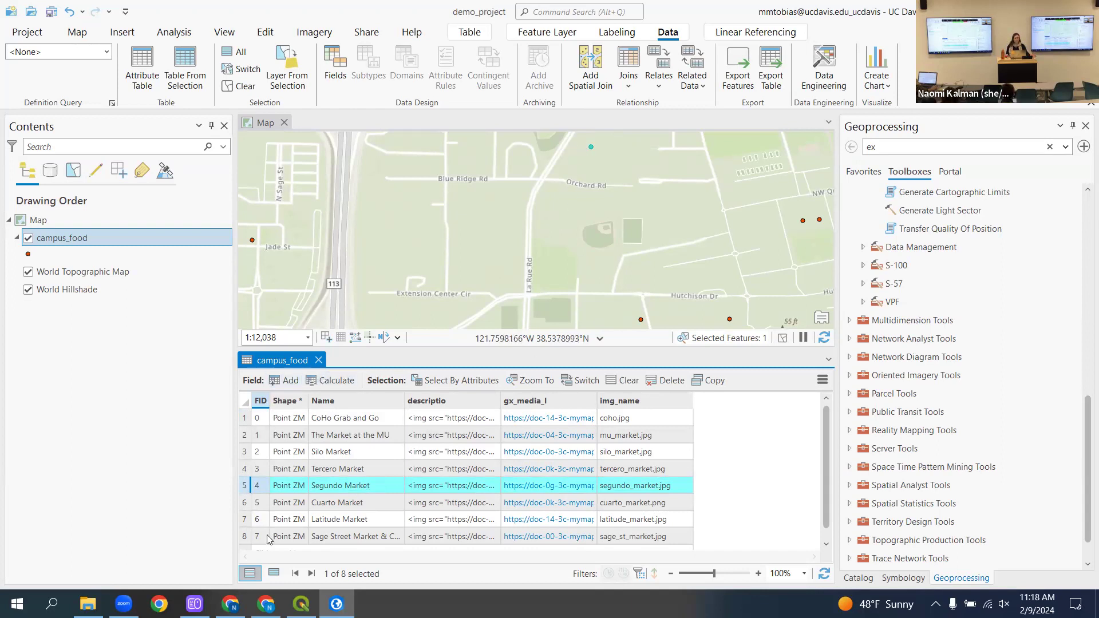
pyautogui.click(275, 574)
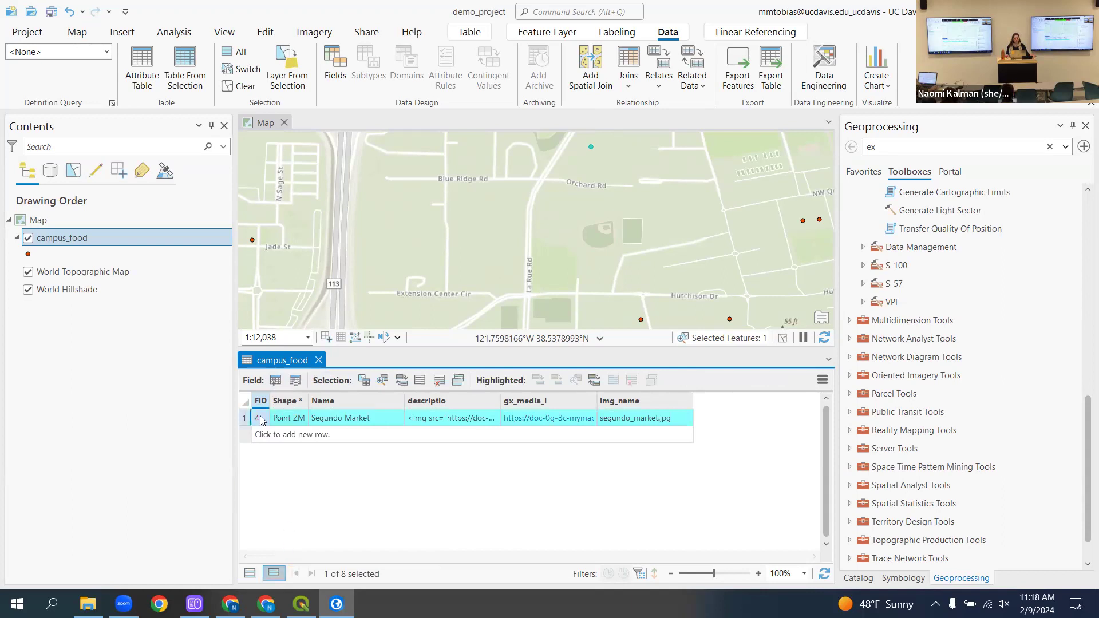
pyautogui.click(250, 574)
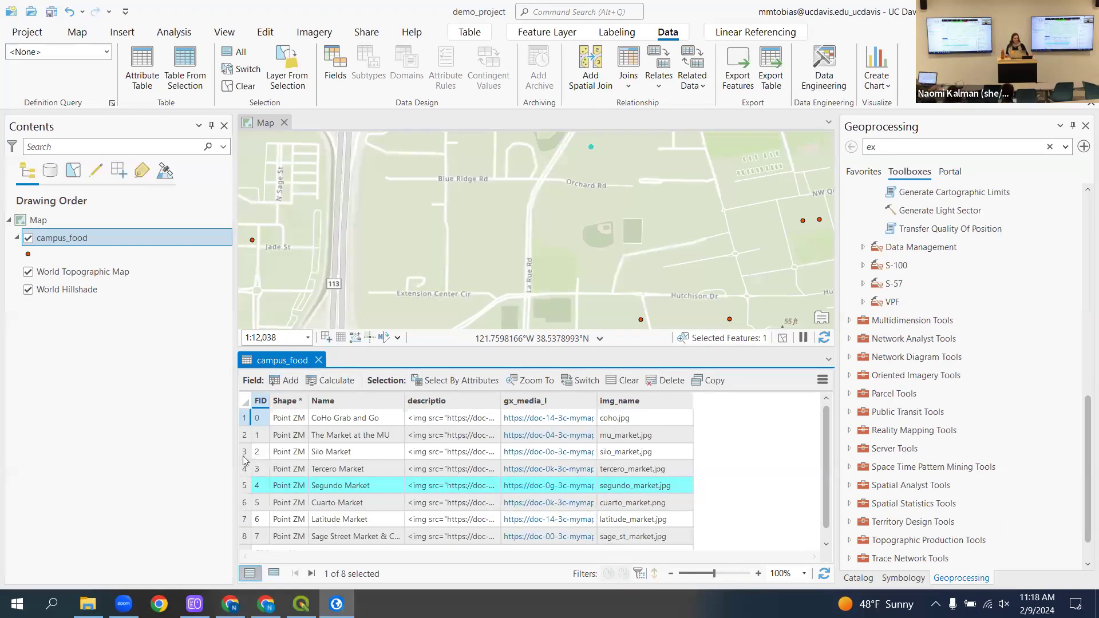
# - Show only the first three campus_food records as the selection, and highlight The Market at the MU among them
pyautogui.keyDown('shift'); pyautogui.click(246, 453); pyautogui.keyUp('shift')
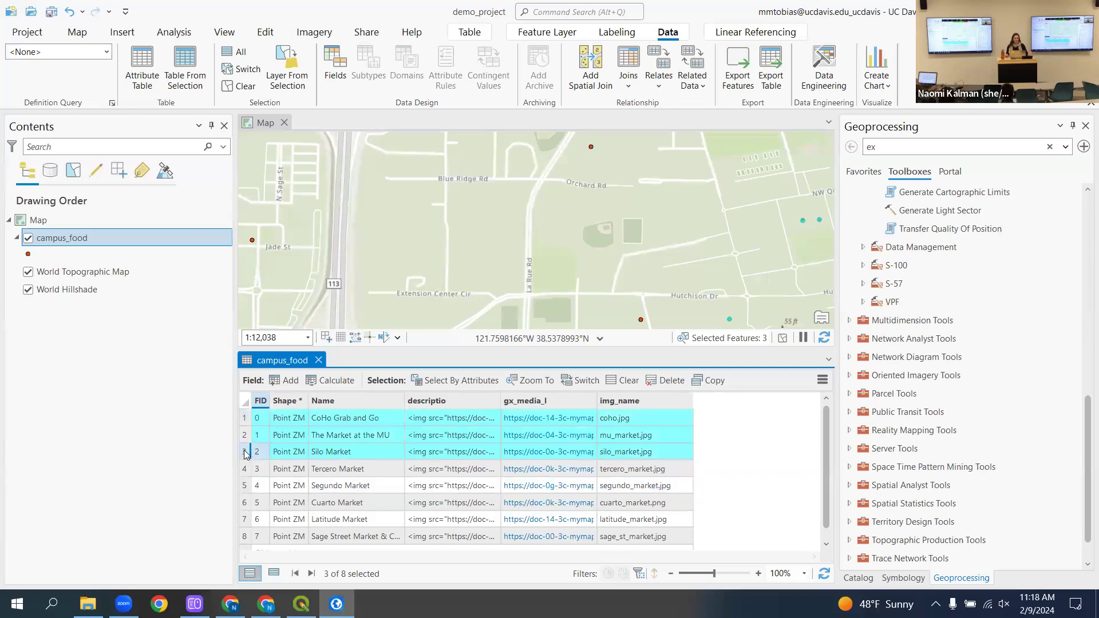
pyautogui.click(273, 573)
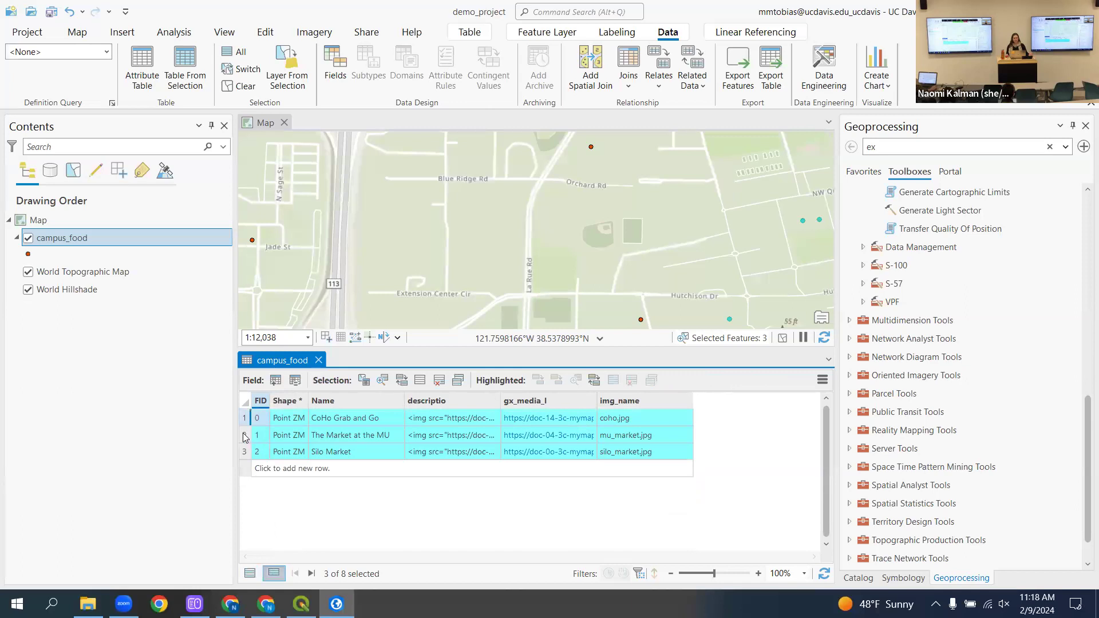
pyautogui.click(245, 436)
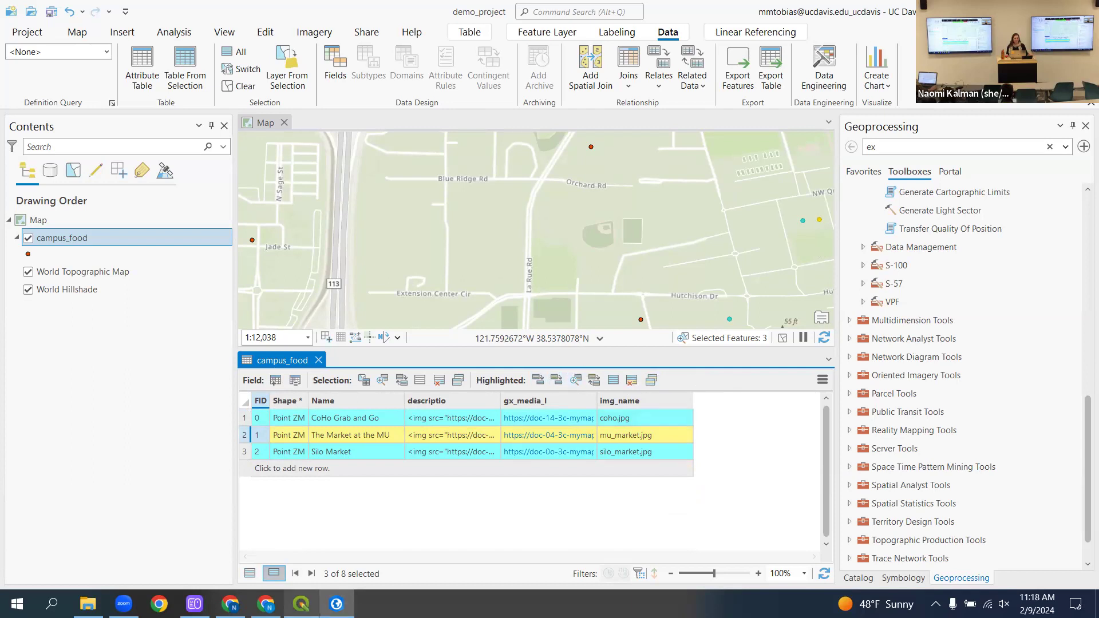
# - Switch to QGIS, close the project properties, and remove the two upper duplicate campus_food layers, keeping the one with large blue markers
pyautogui.click(301, 604)
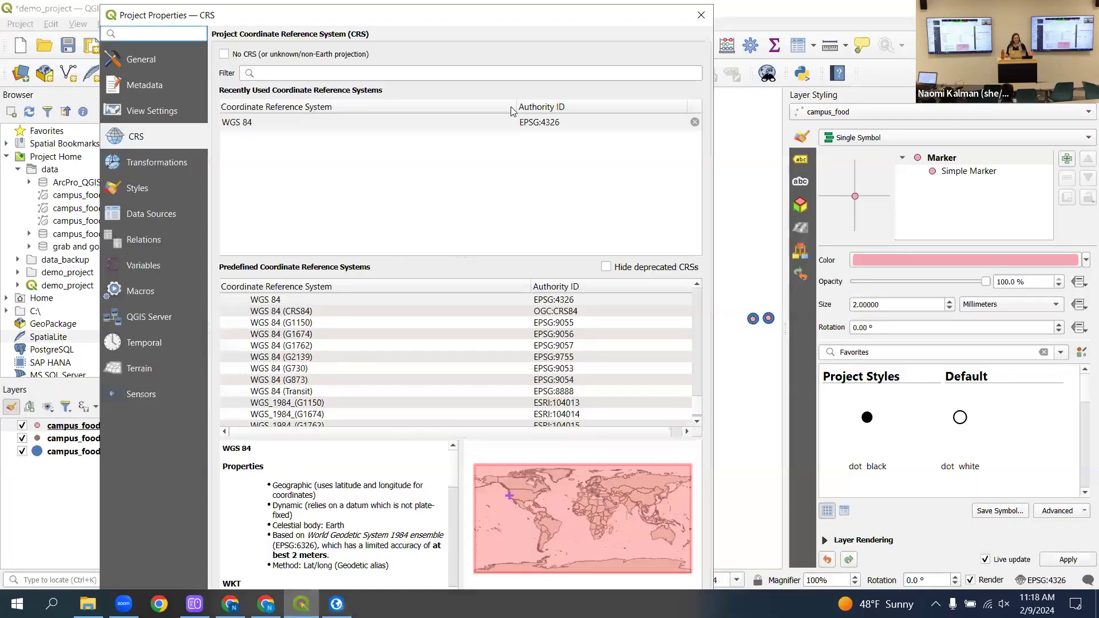
pyautogui.click(707, 16)
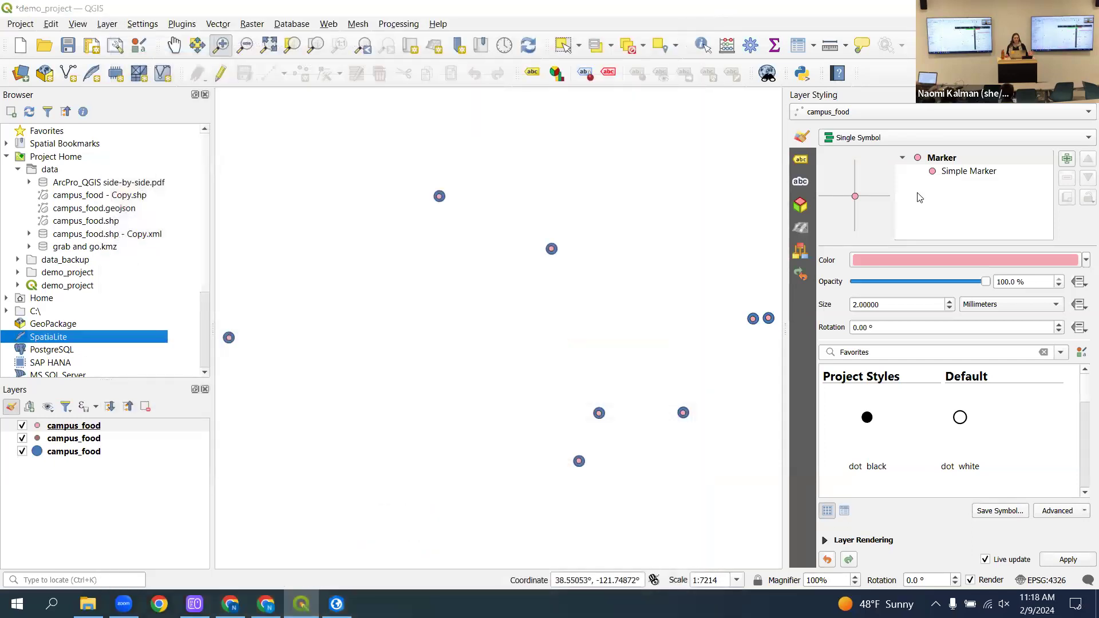
pyautogui.click(86, 426)
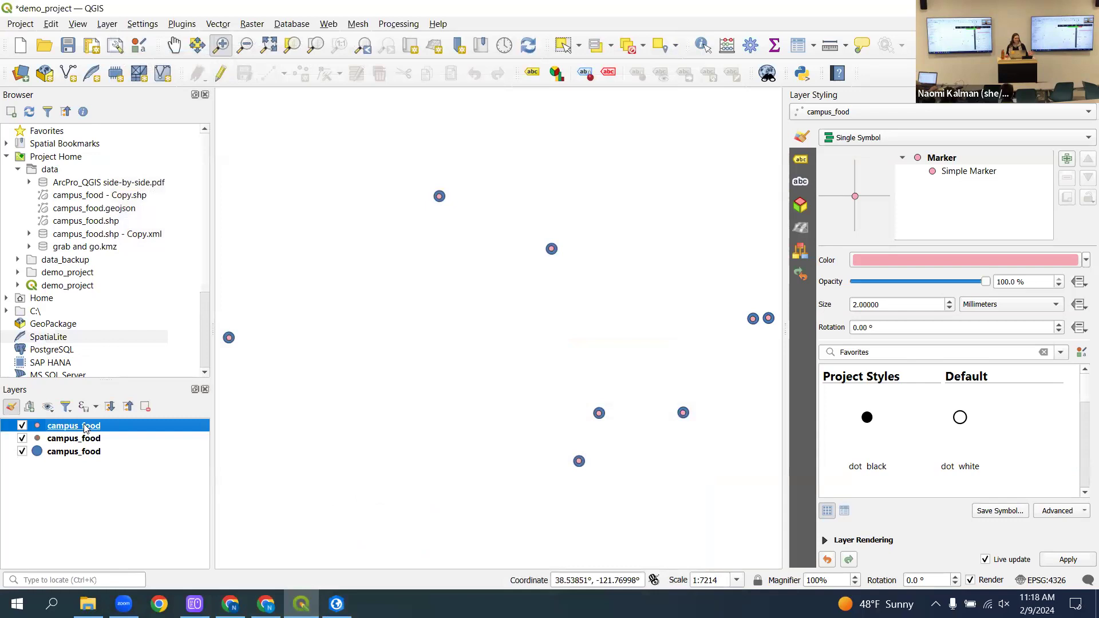
pyautogui.rightClick(86, 427)
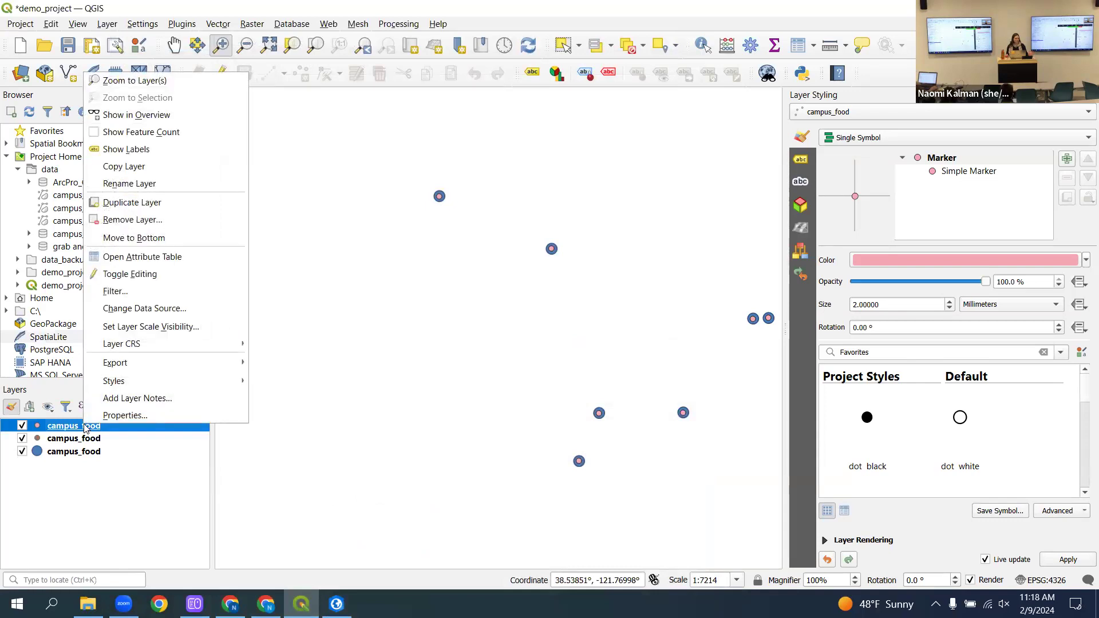
pyautogui.click(143, 220)
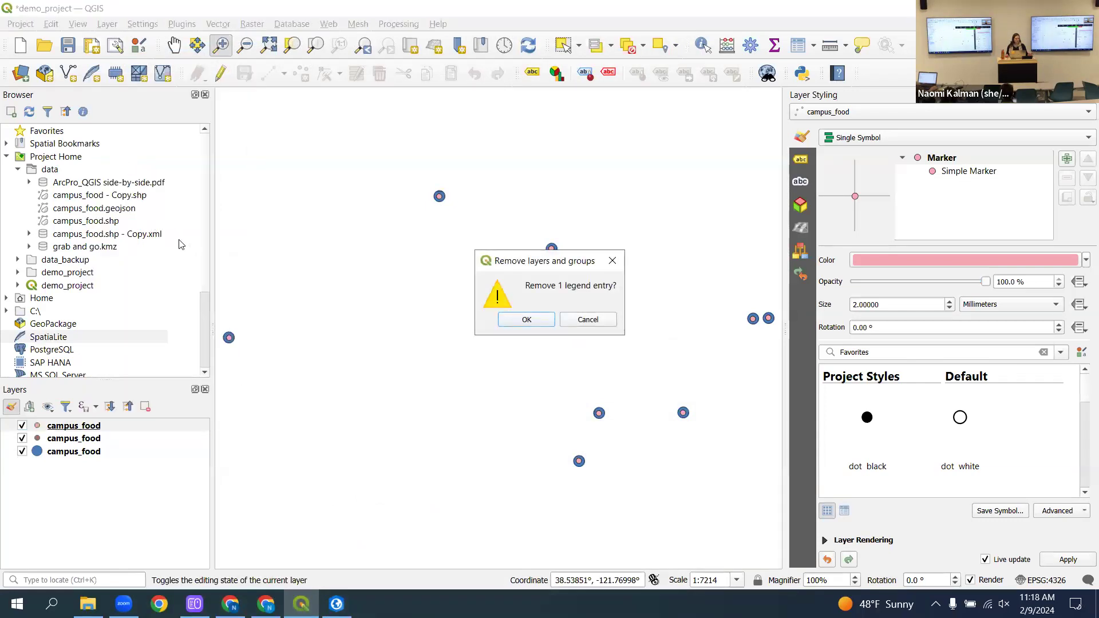
pyautogui.click(530, 320)
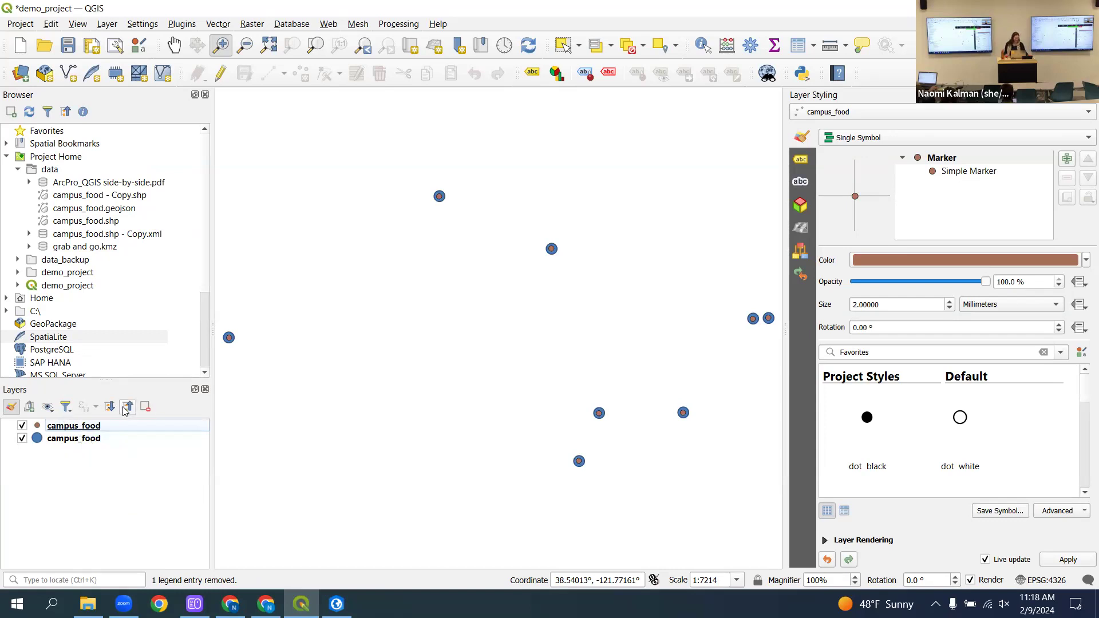
pyautogui.rightClick(82, 428)
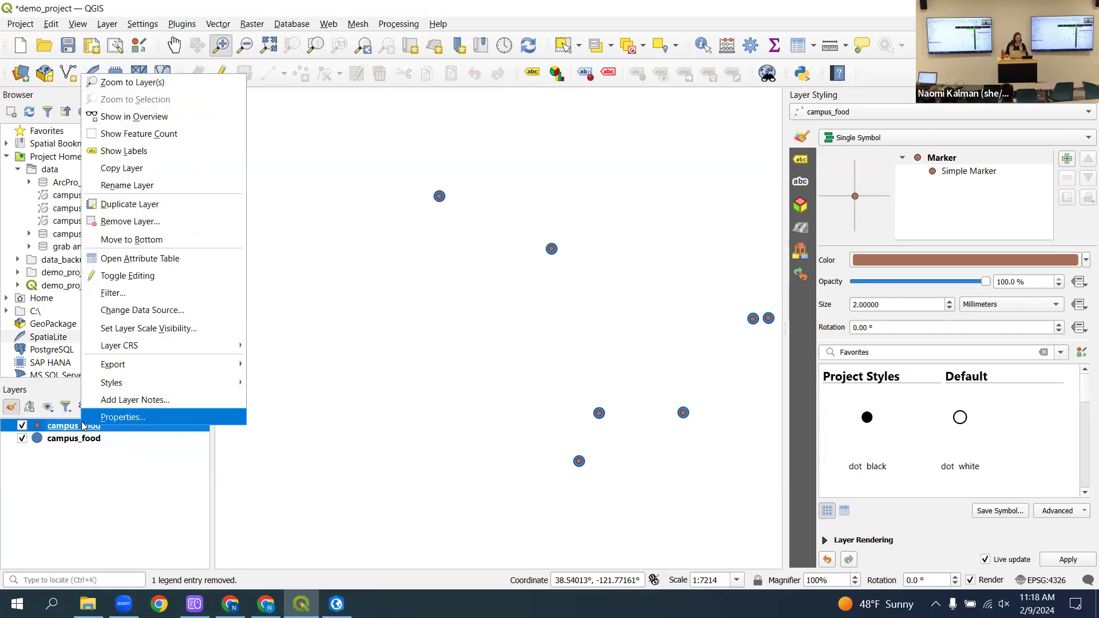
pyautogui.click(125, 221)
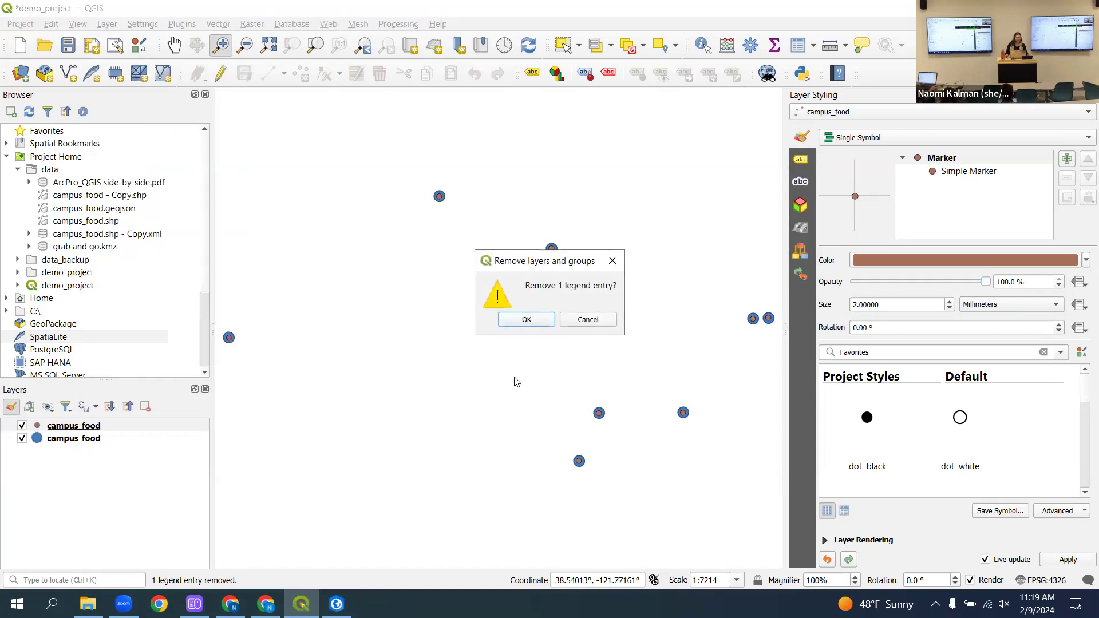
pyautogui.click(526, 320)
# - Open the attribute table of the remaining campus_food layer and make its window slightly taller
pyautogui.rightClick(84, 431)
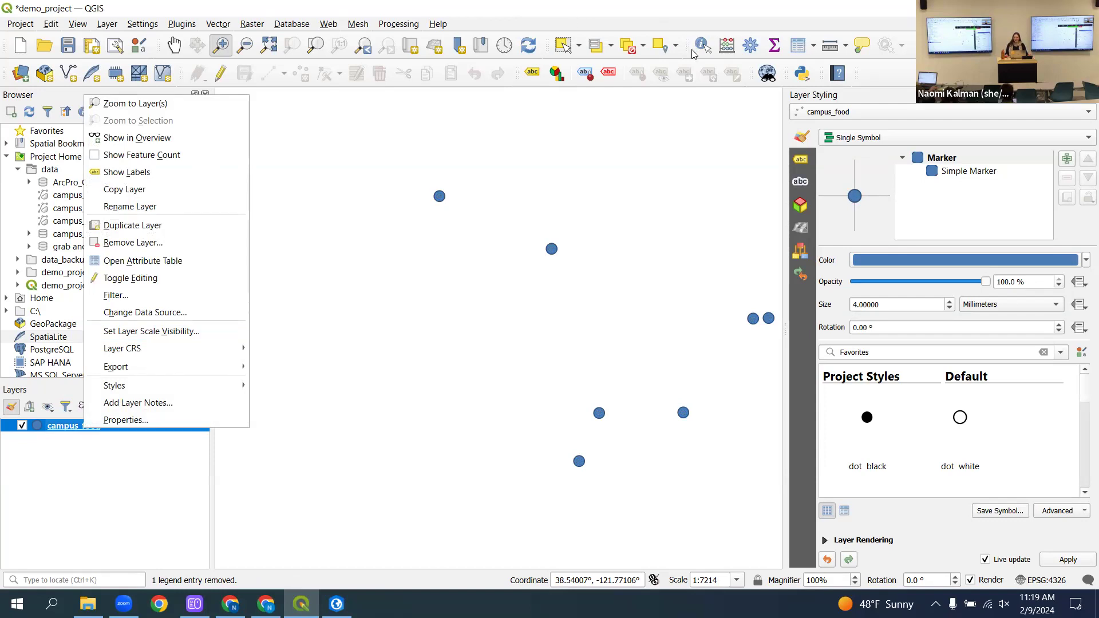
pyautogui.click(783, 8)
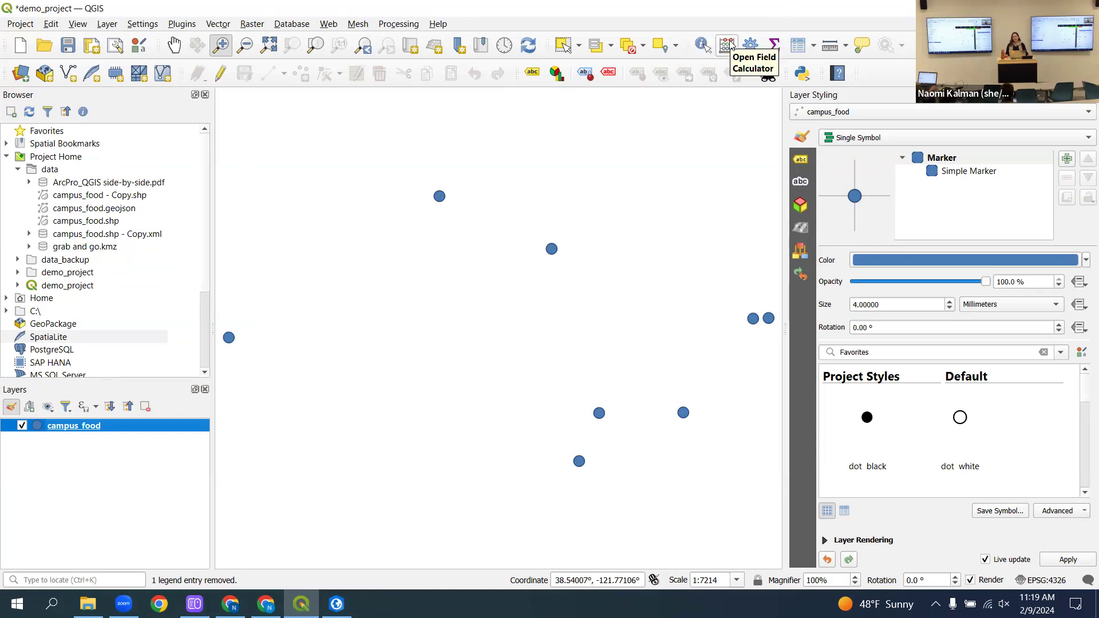
pyautogui.click(794, 50)
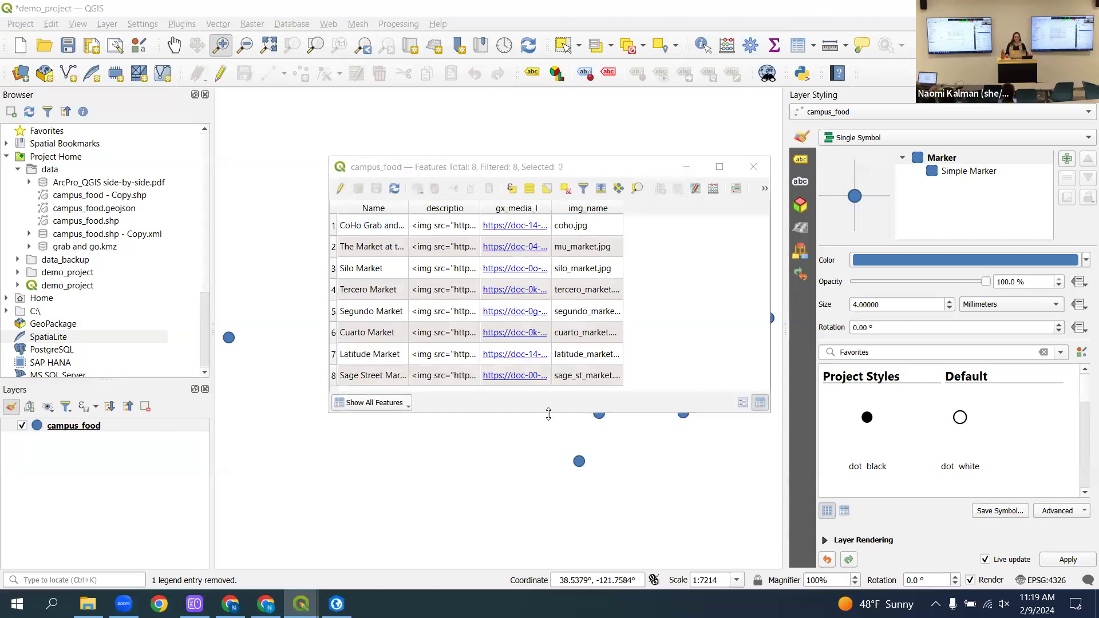
pyautogui.moveTo(548, 414); pyautogui.dragTo(540, 444)
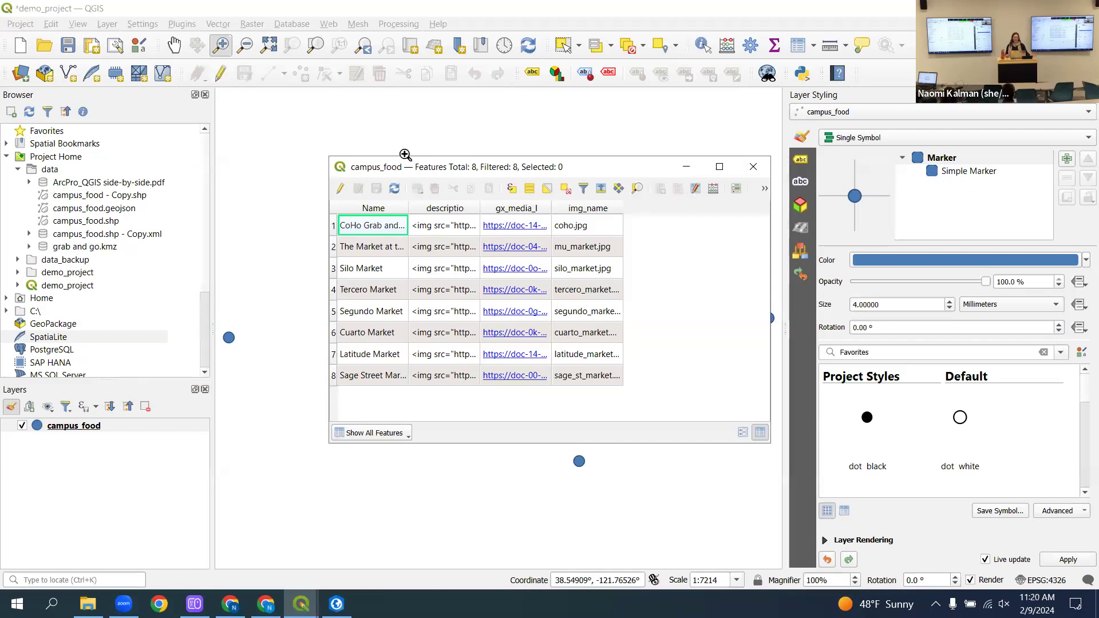
# - Select the Silo Market record in the attribute table and bring the map to the selected feature
pyautogui.click(334, 269)
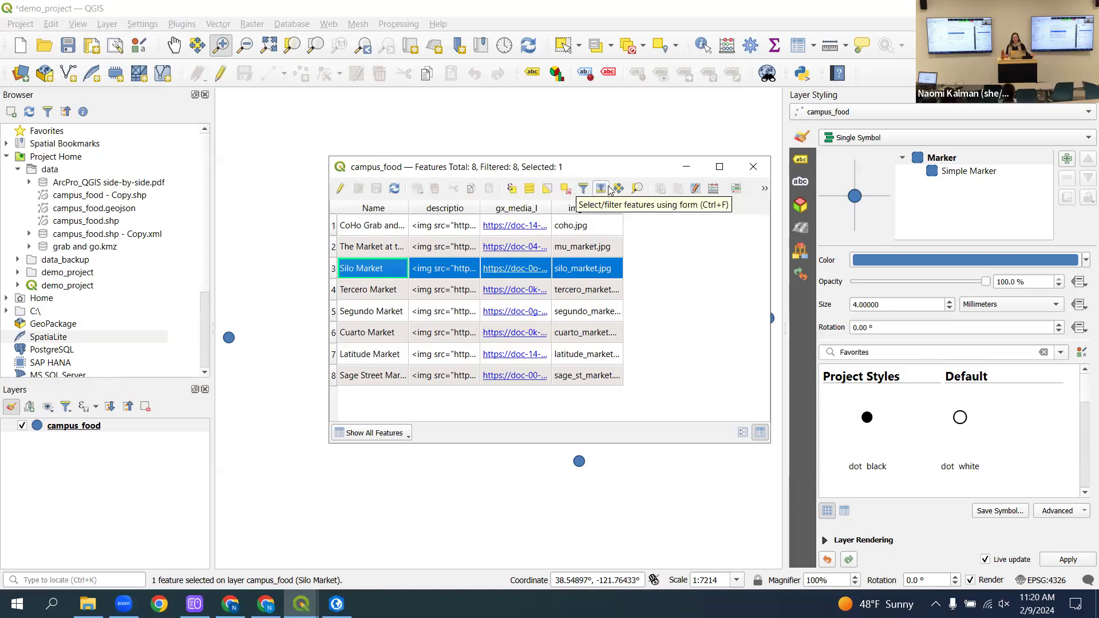
pyautogui.click(638, 191)
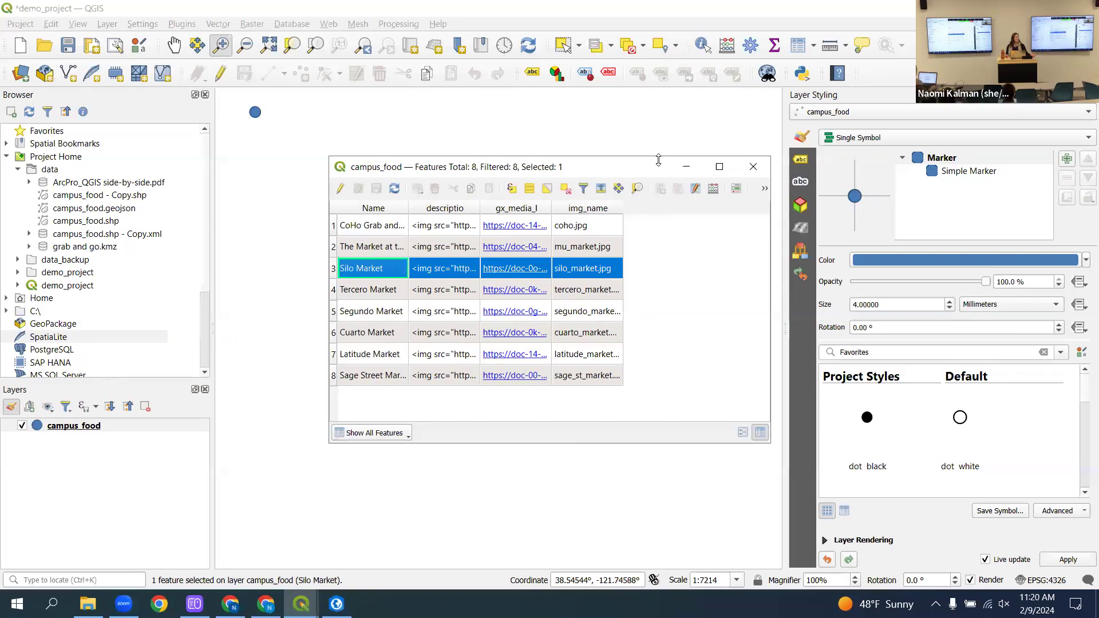
pyautogui.moveTo(658, 161); pyautogui.dragTo(632, 172)
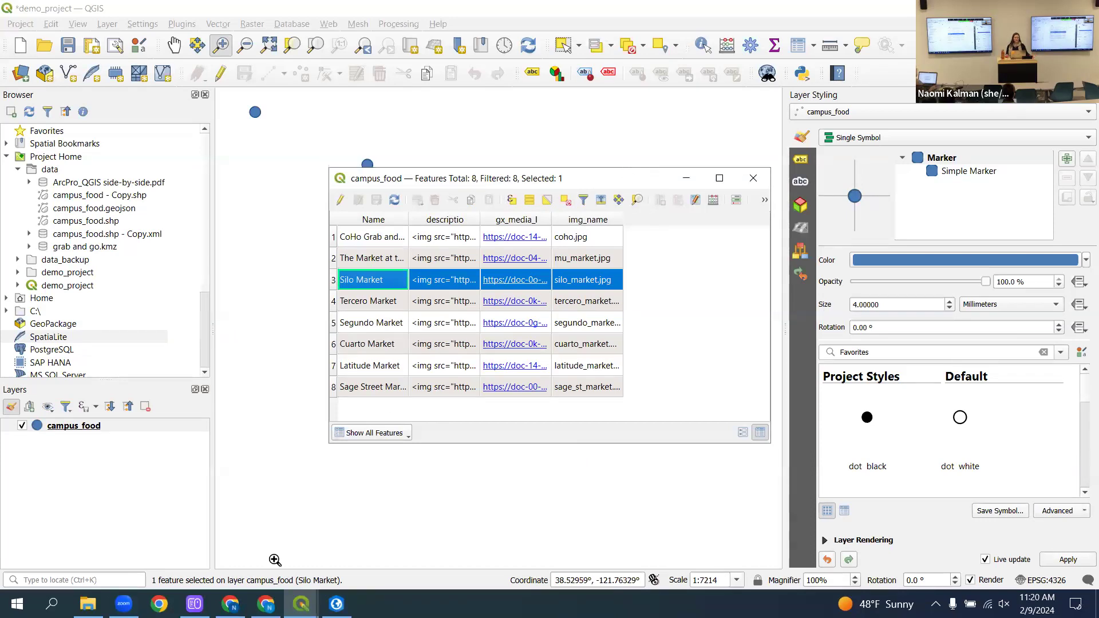
# - View the attribute table's feature filter options, move the table clear of the map points, and close it
pyautogui.click(380, 434)
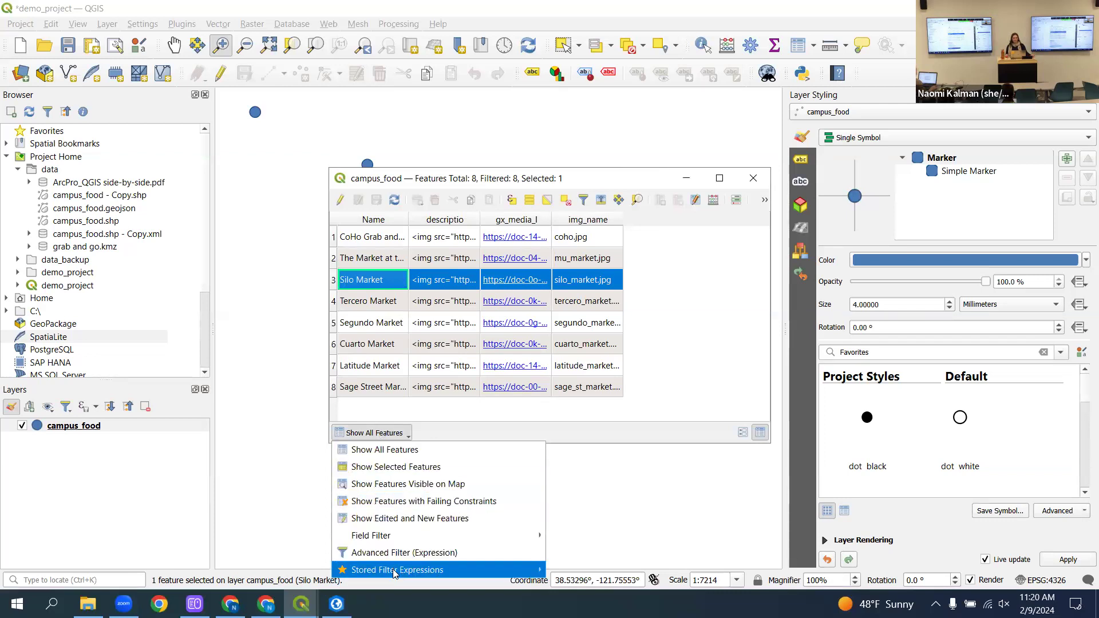
pyautogui.click(405, 434)
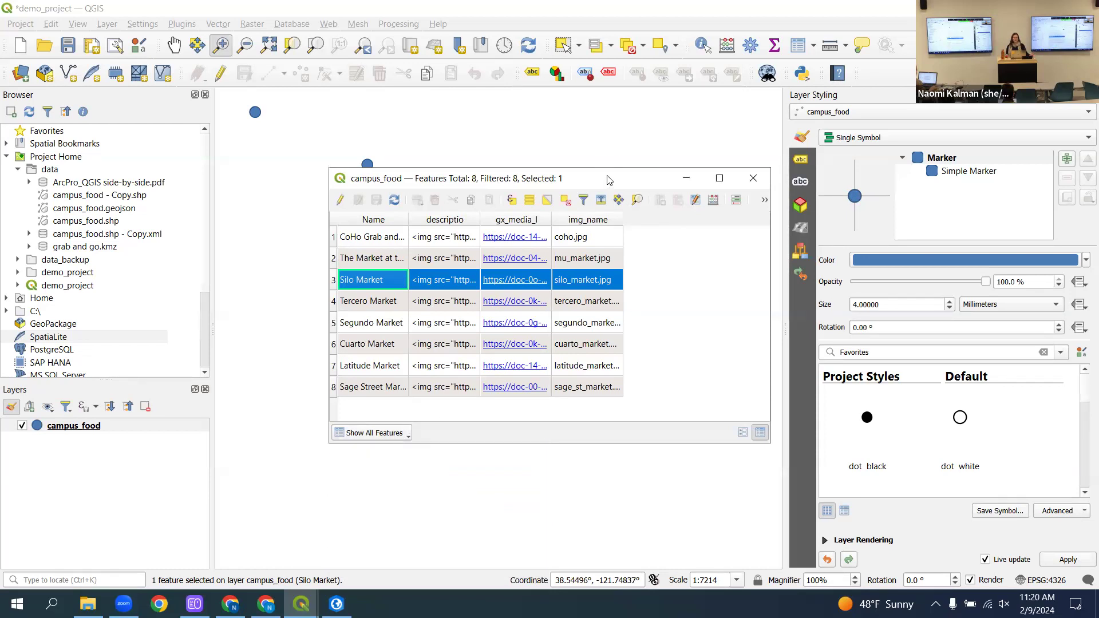
pyautogui.moveTo(606, 178); pyautogui.dragTo(543, 277)
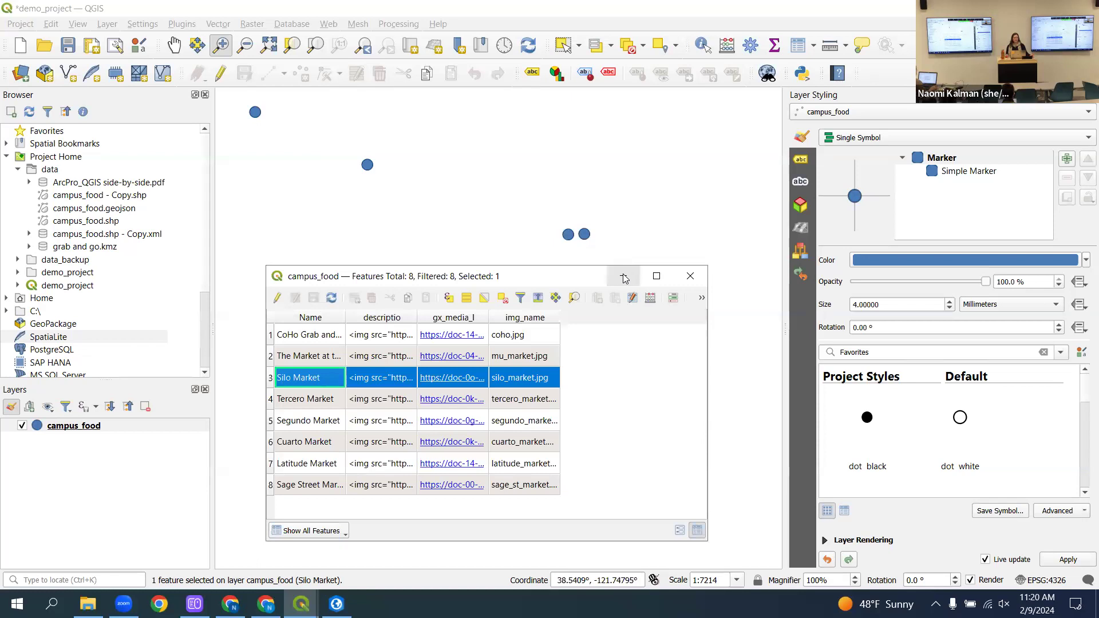
pyautogui.click(690, 276)
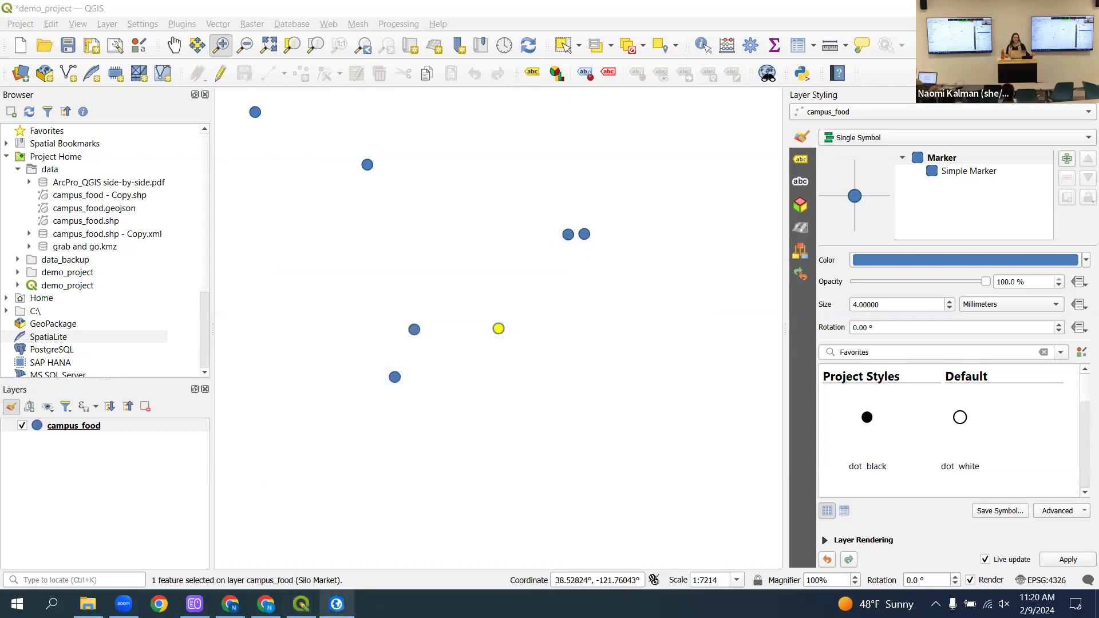
# - Switch to ArcGIS Pro, request deletion of the highlighted The Market at the MU record, and decline the deletion
pyautogui.click(337, 604)
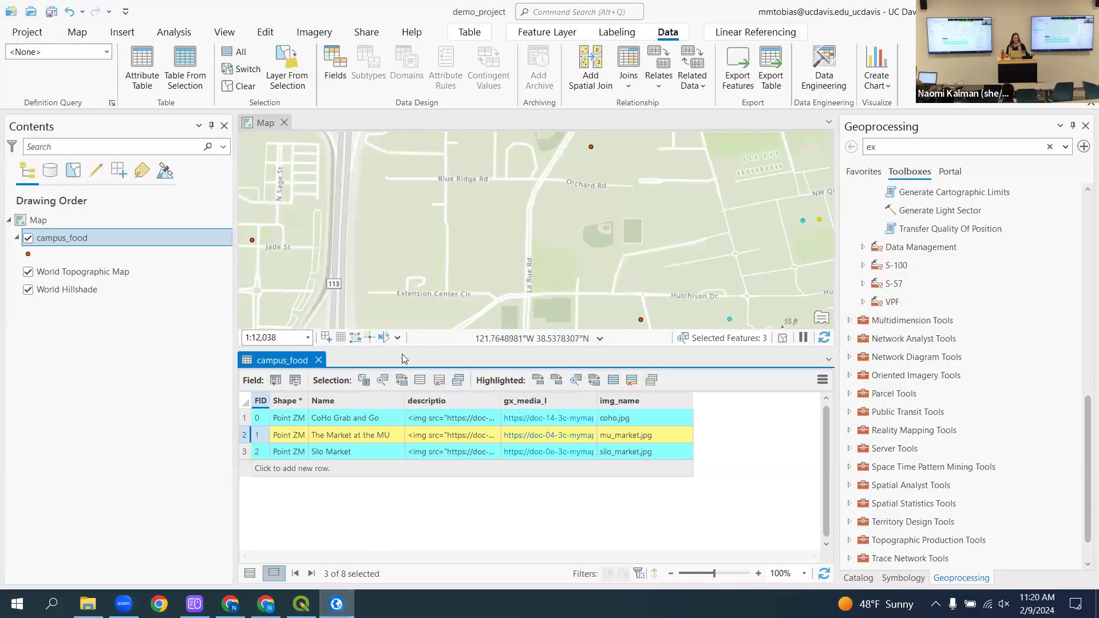
pyautogui.click(632, 380)
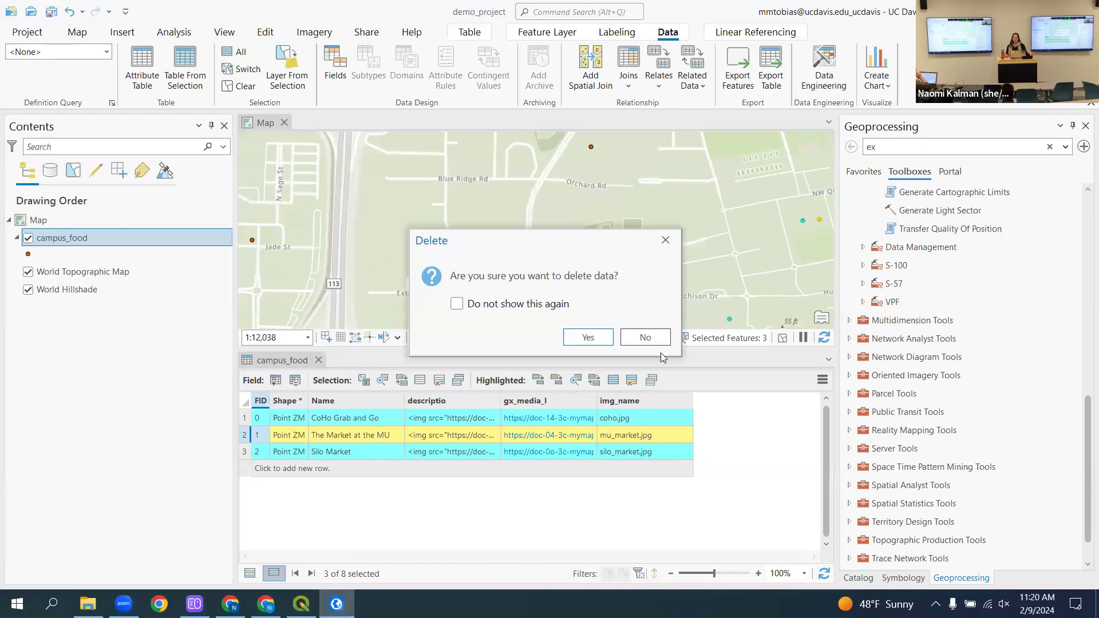
pyautogui.click(645, 339)
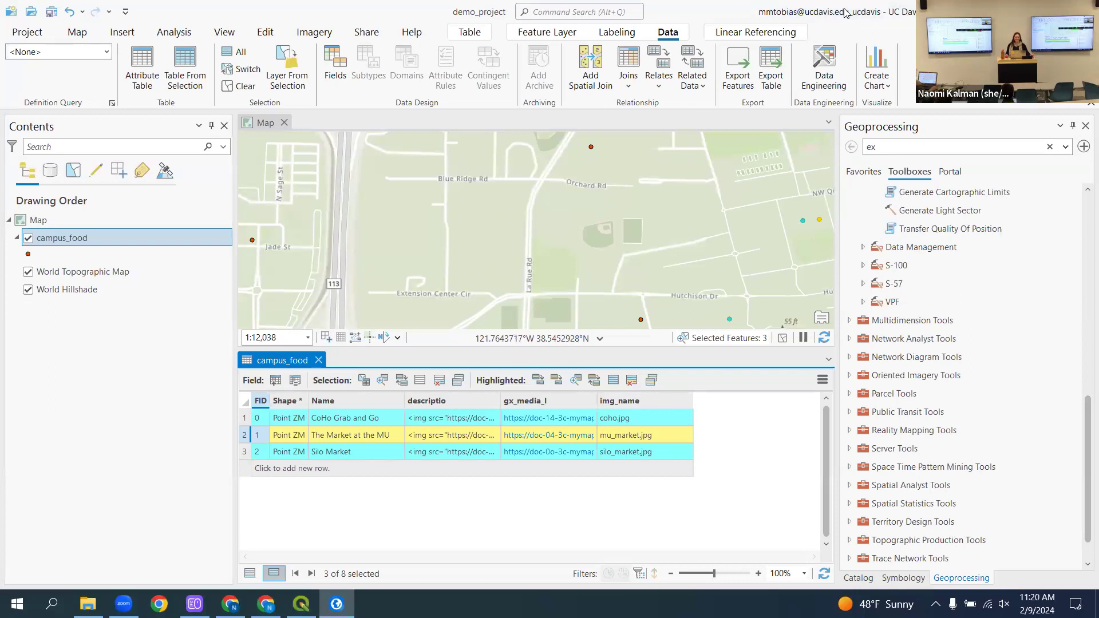
# - View the User Interface and Field Mapping pages of the editor settings, and close the settings without changes
pyautogui.click(258, 125)
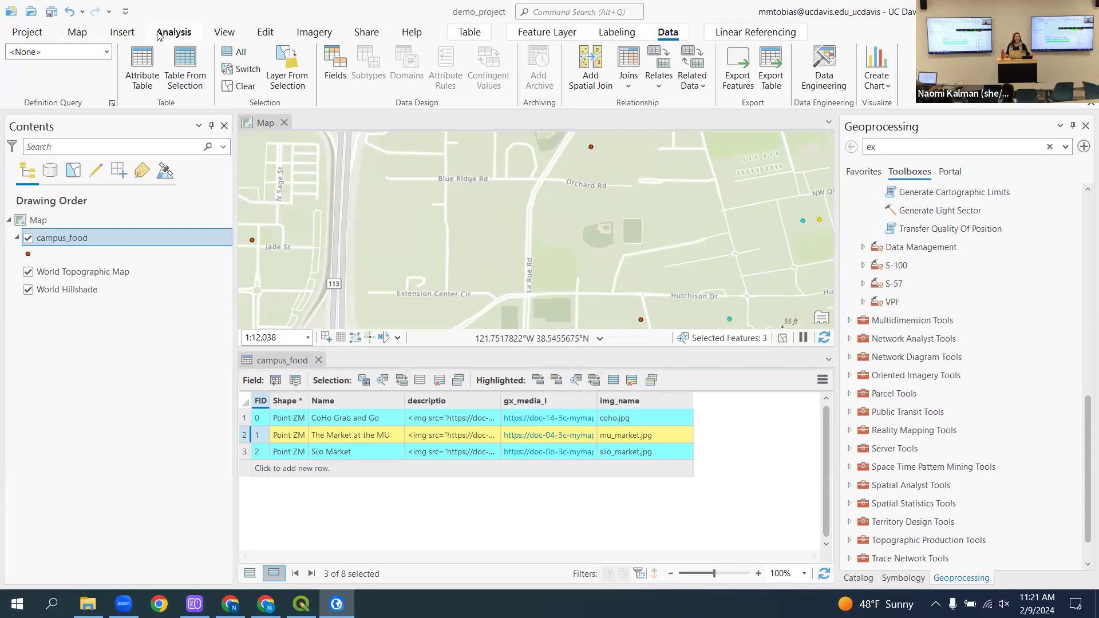
pyautogui.click(268, 34)
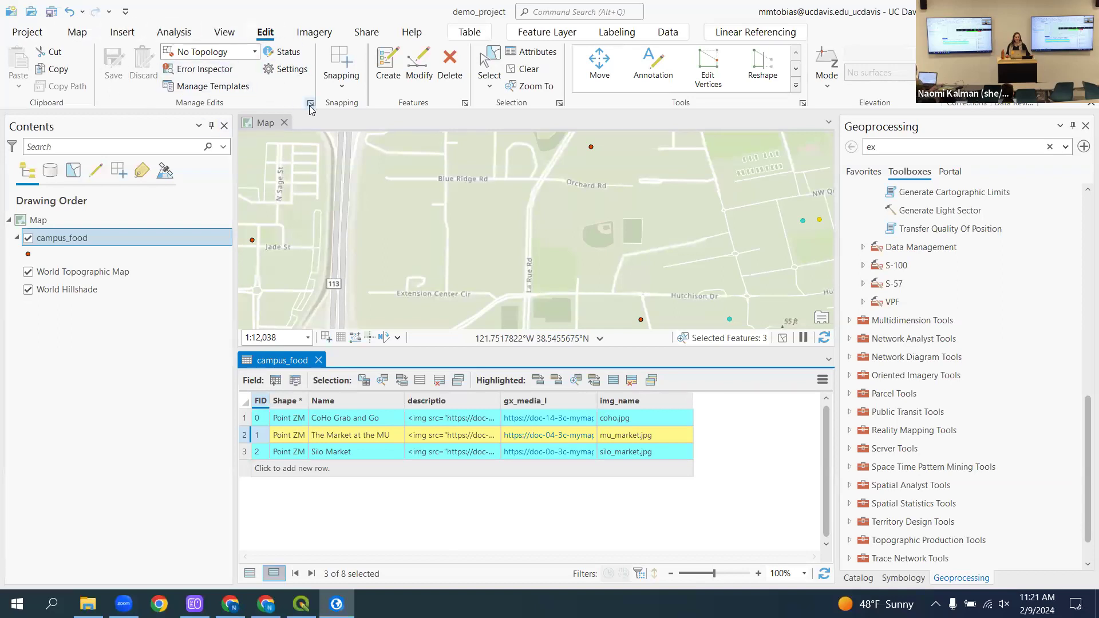
pyautogui.click(290, 74)
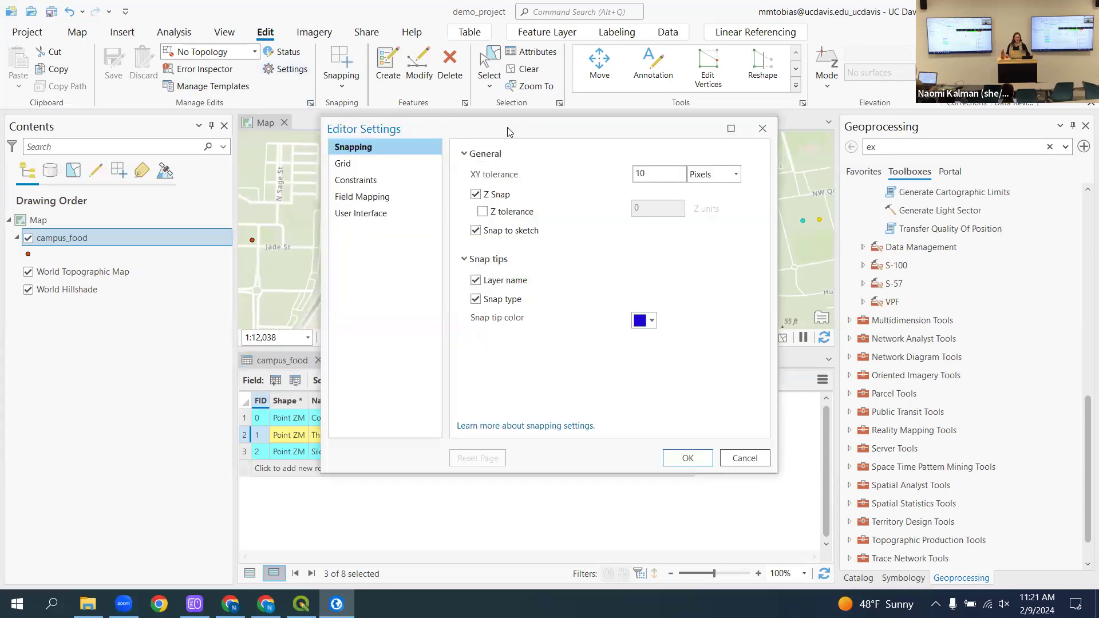
pyautogui.moveTo(493, 133); pyautogui.dragTo(217, 108)
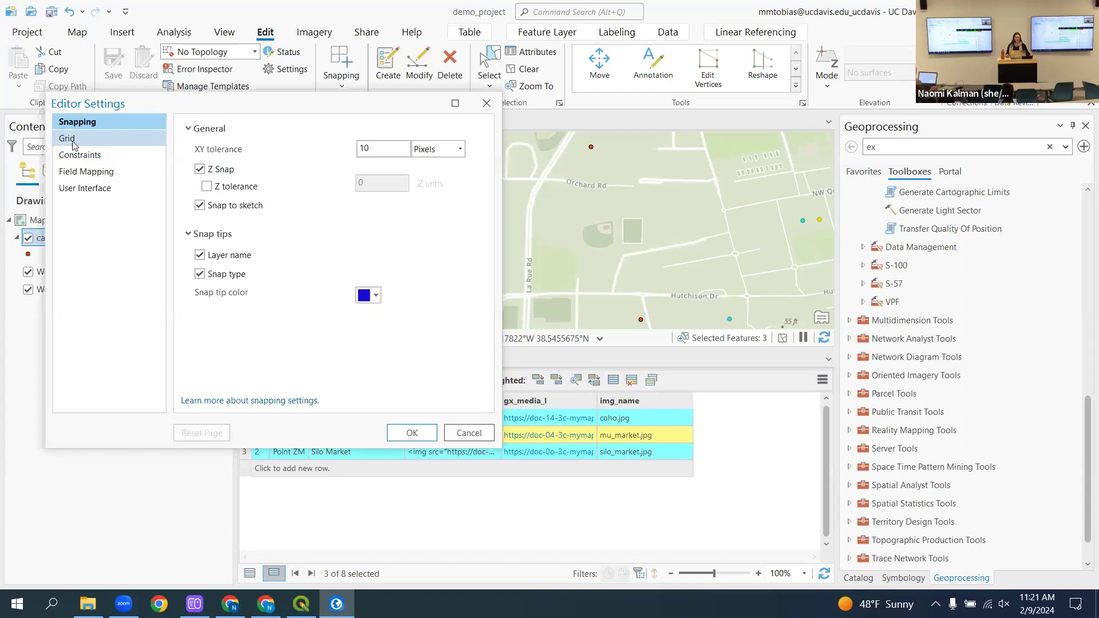
pyautogui.click(86, 191)
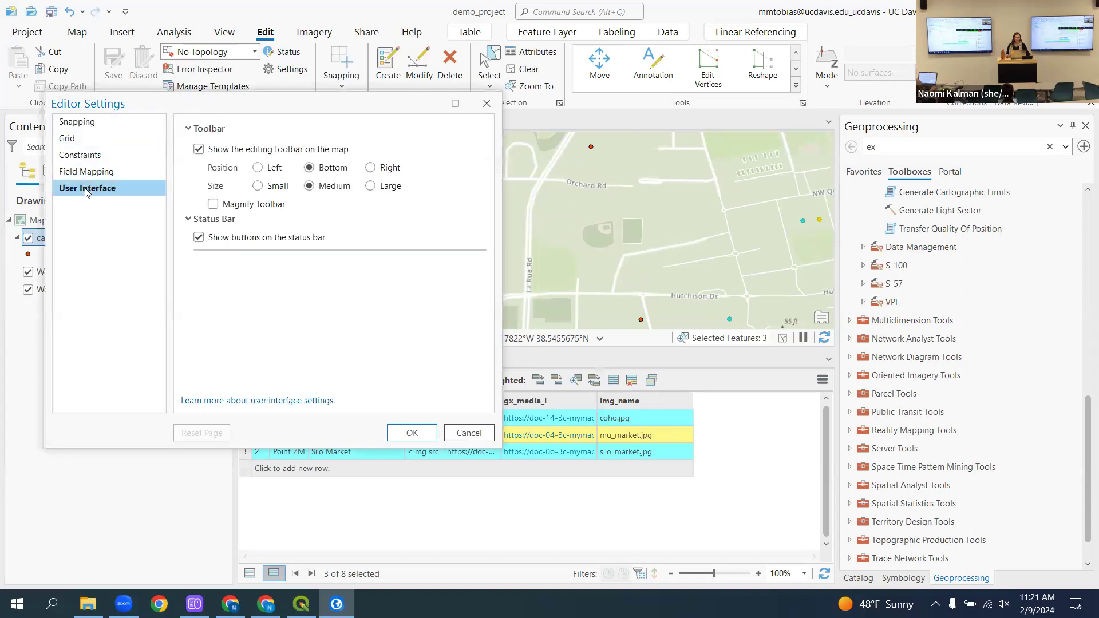
pyautogui.click(86, 171)
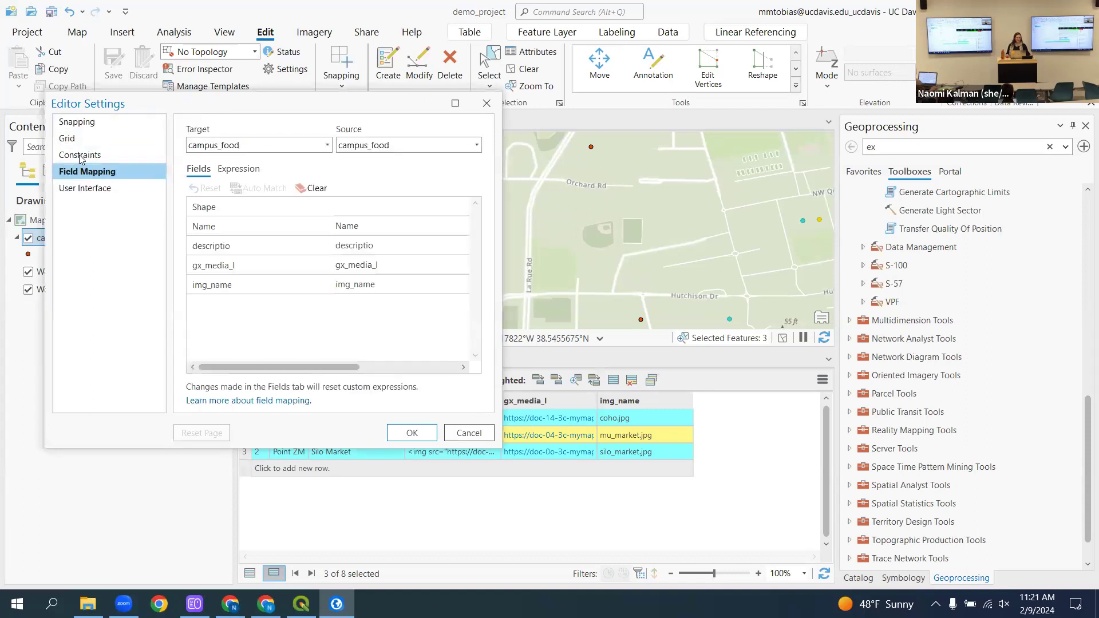
pyautogui.click(470, 433)
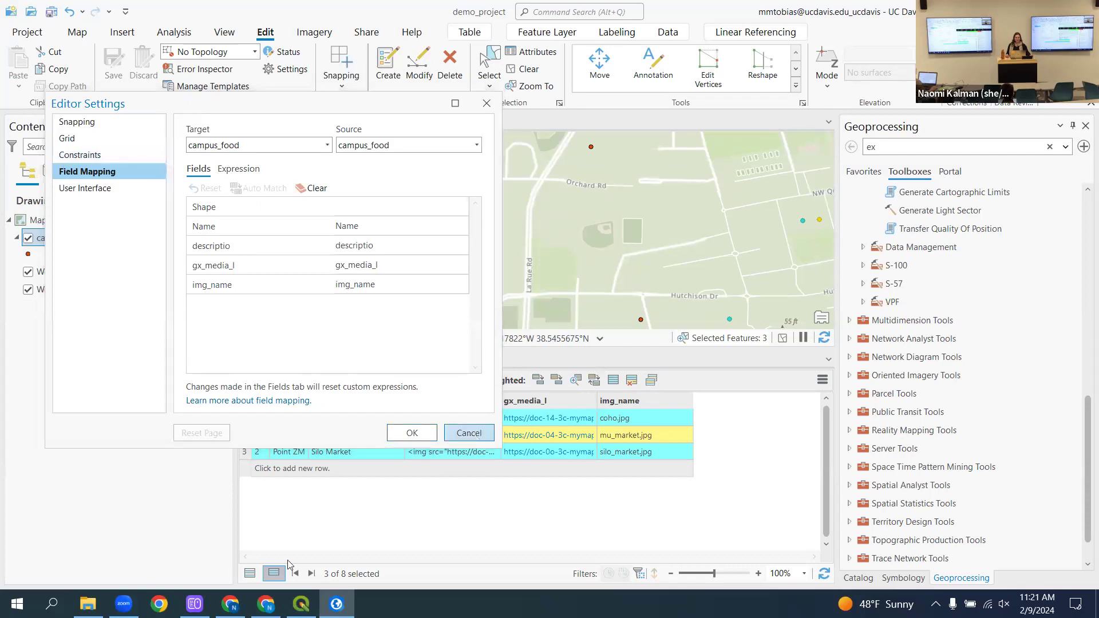
# - Switch to the ArcPro/QGIS side-by-side document in Chrome and read the 7.1 ArcPro instructions for adding the edit session button
pyautogui.click(230, 604)
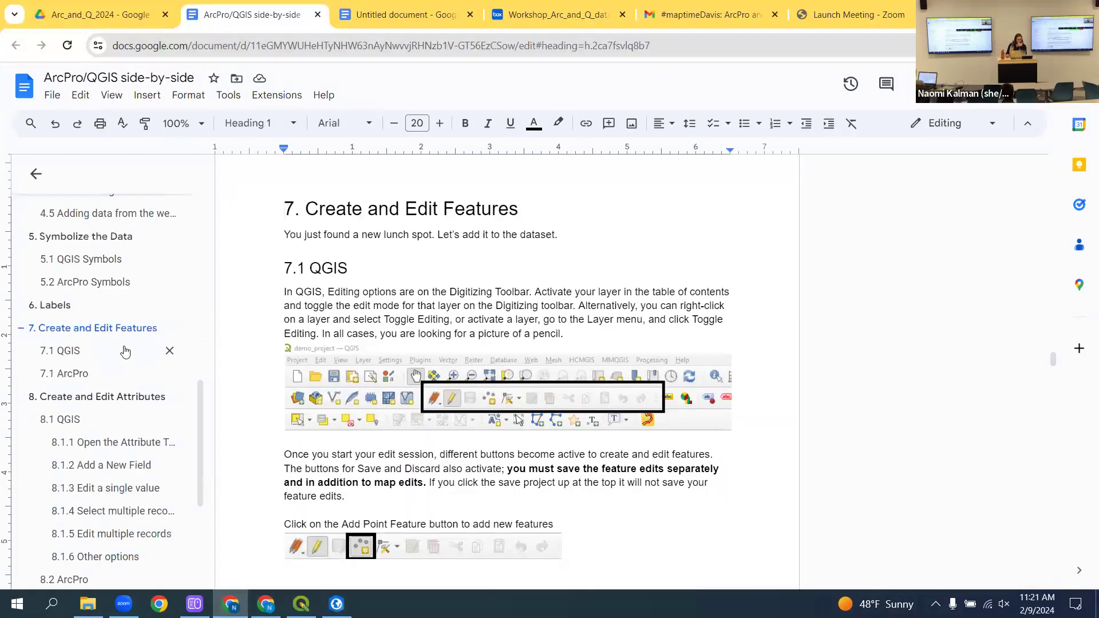
pyautogui.scroll(-13, 465, 376)
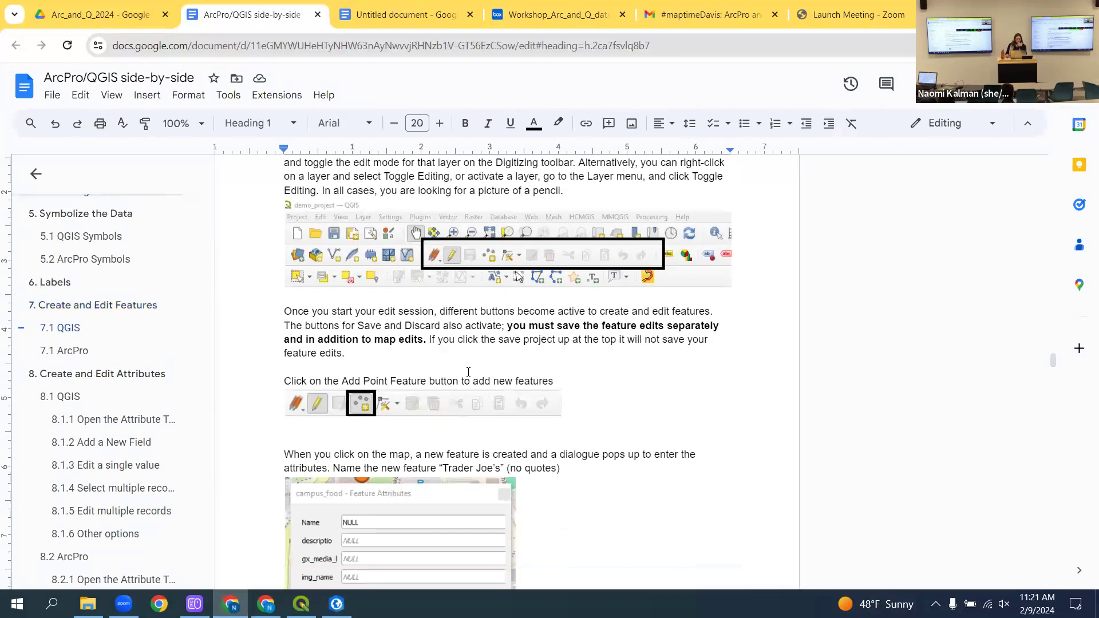
pyautogui.scroll(-10, 469, 376)
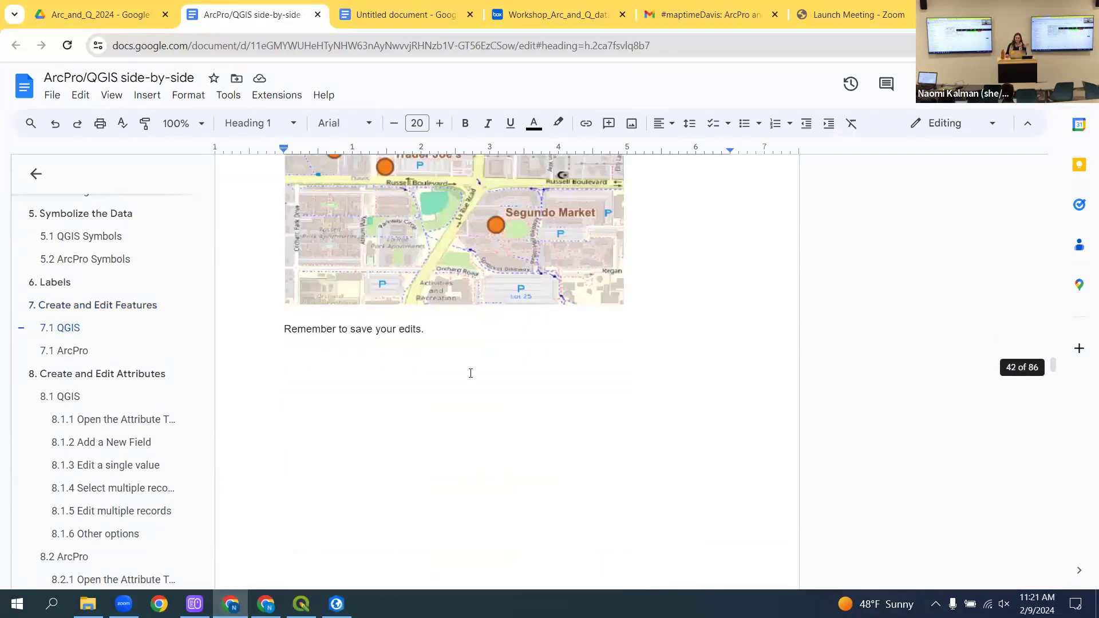
pyautogui.scroll(-4, 475, 370)
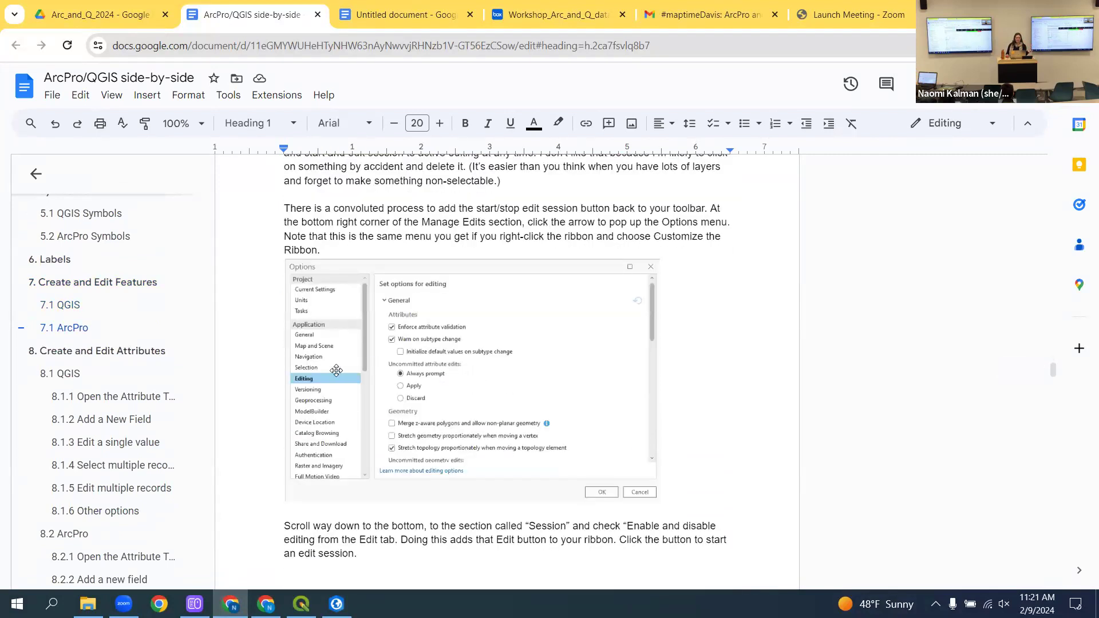
pyautogui.scroll(-1, 336, 370)
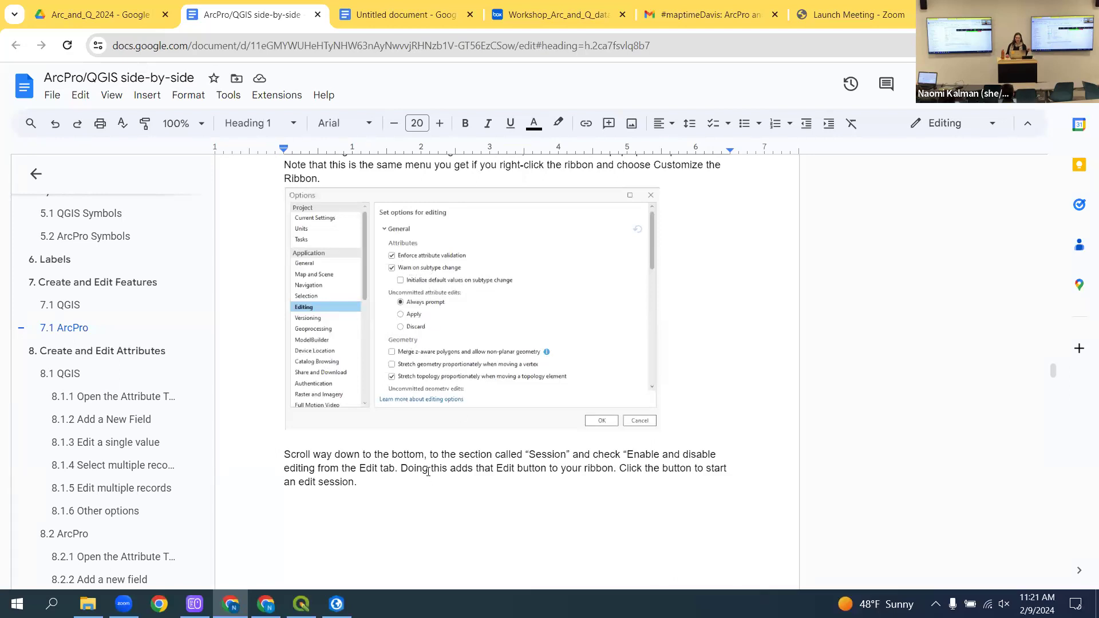
pyautogui.scroll(-1, 428, 471)
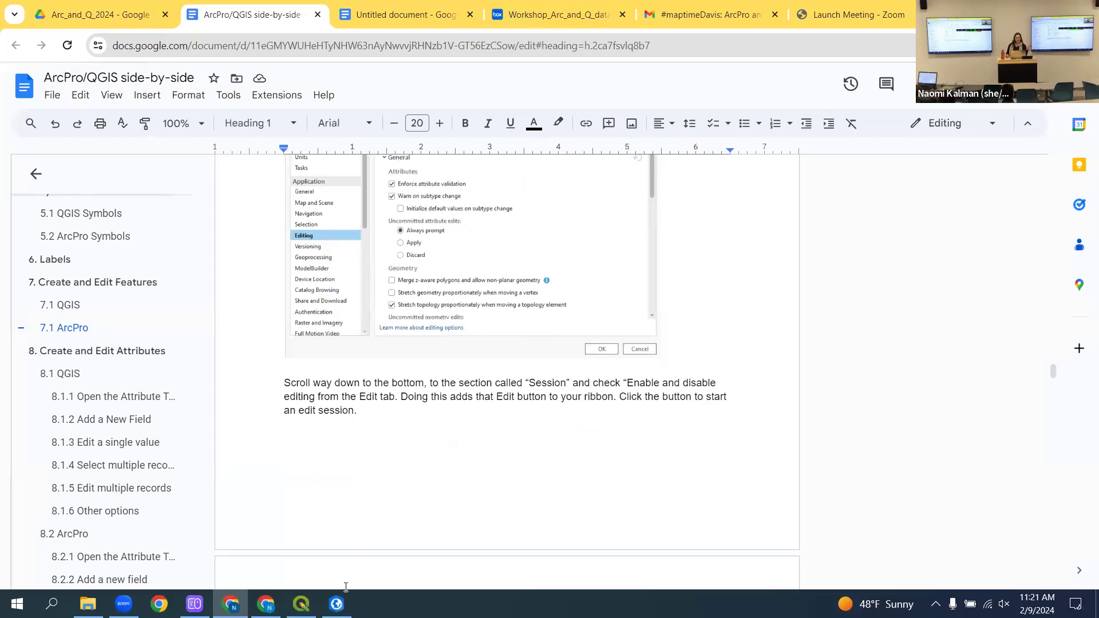
# - Switch to ArcGIS Pro and turn on the Session option "Enable and disable editing from the Edit tab" in the editing options
pyautogui.click(337, 604)
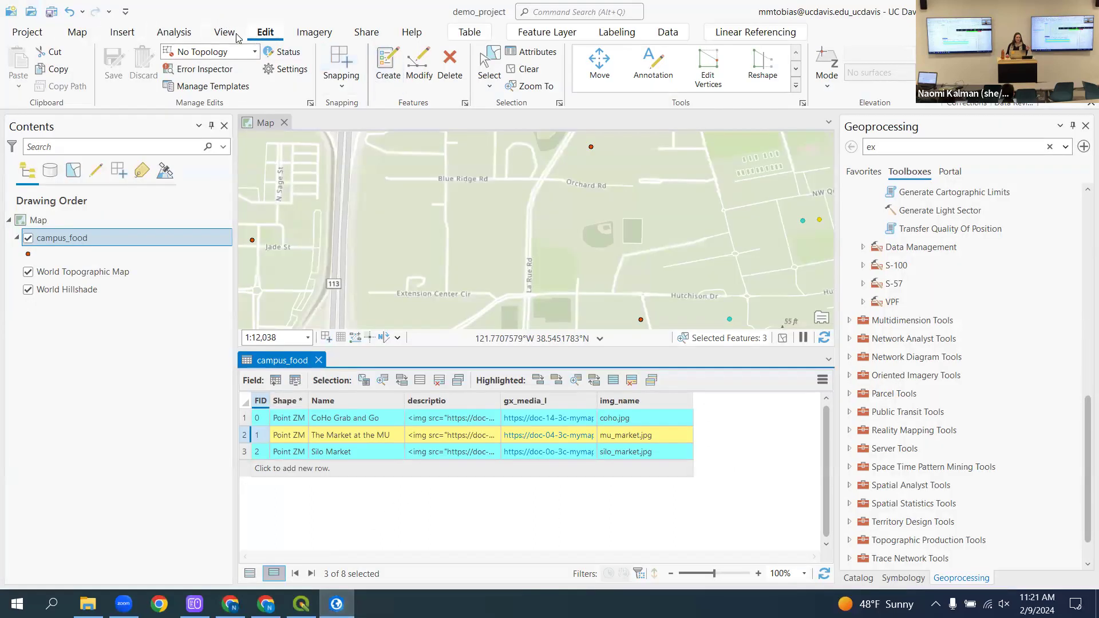
pyautogui.click(310, 103)
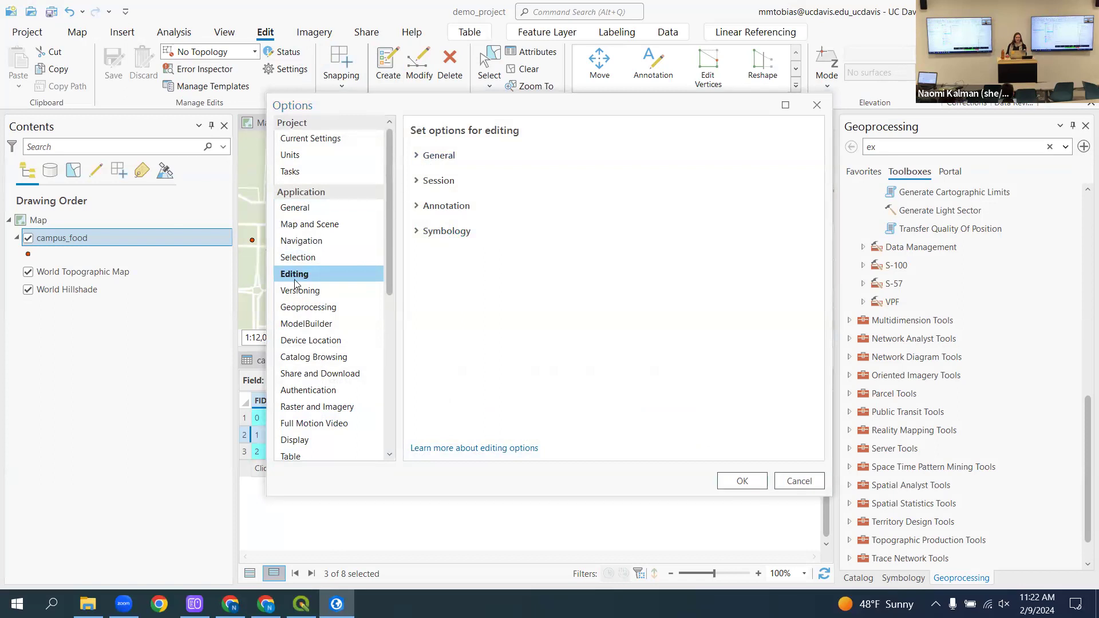
pyautogui.click(425, 158)
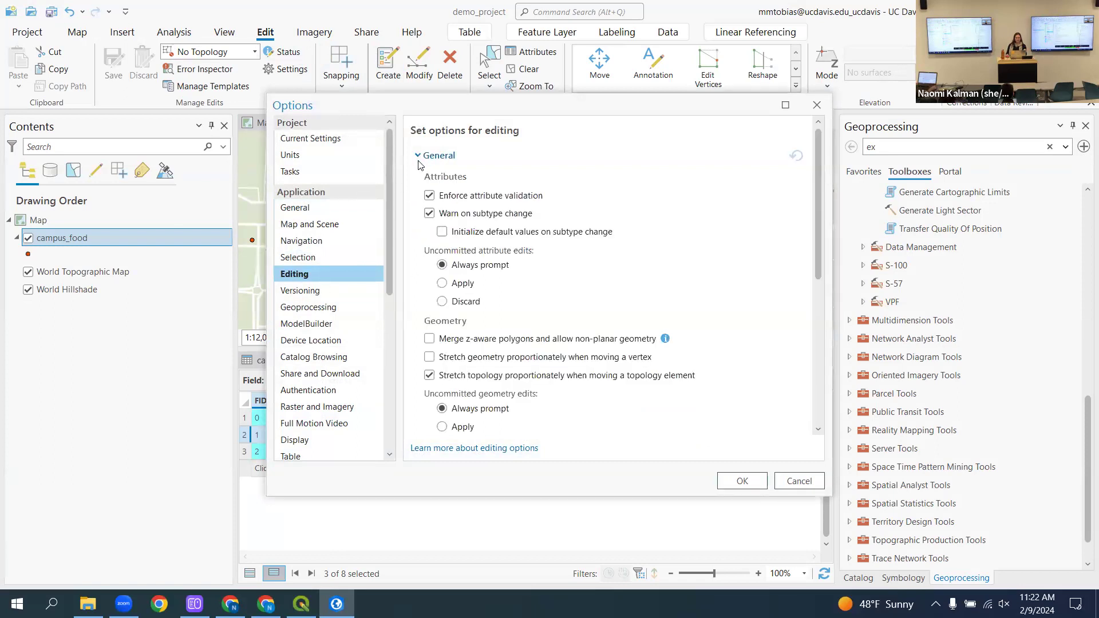
pyautogui.scroll(-5, 496, 243)
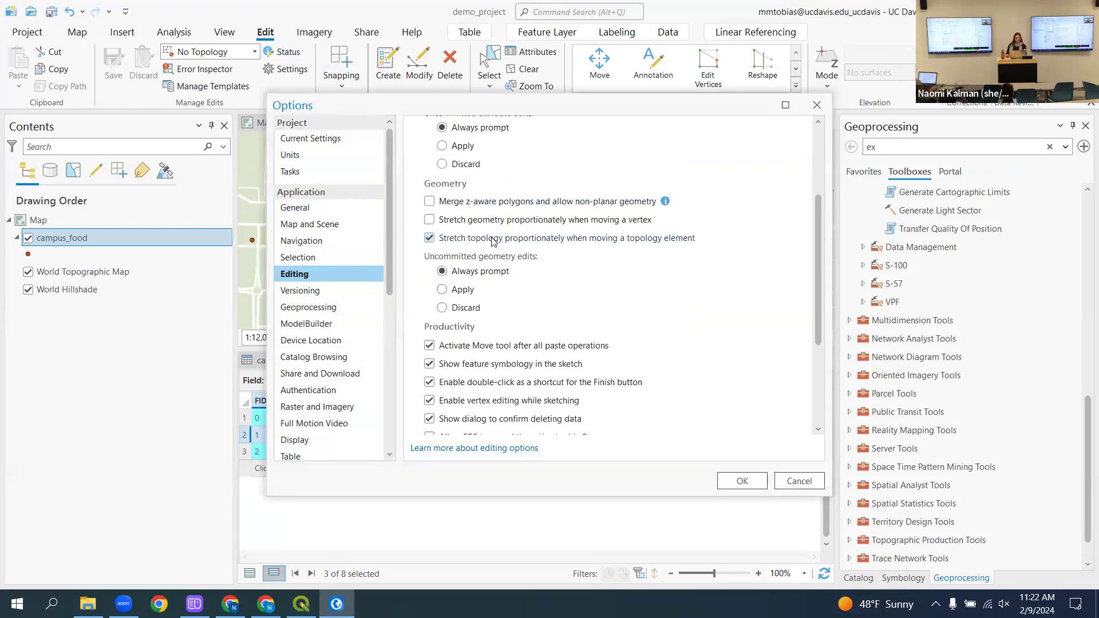
pyautogui.scroll(-3, 493, 244)
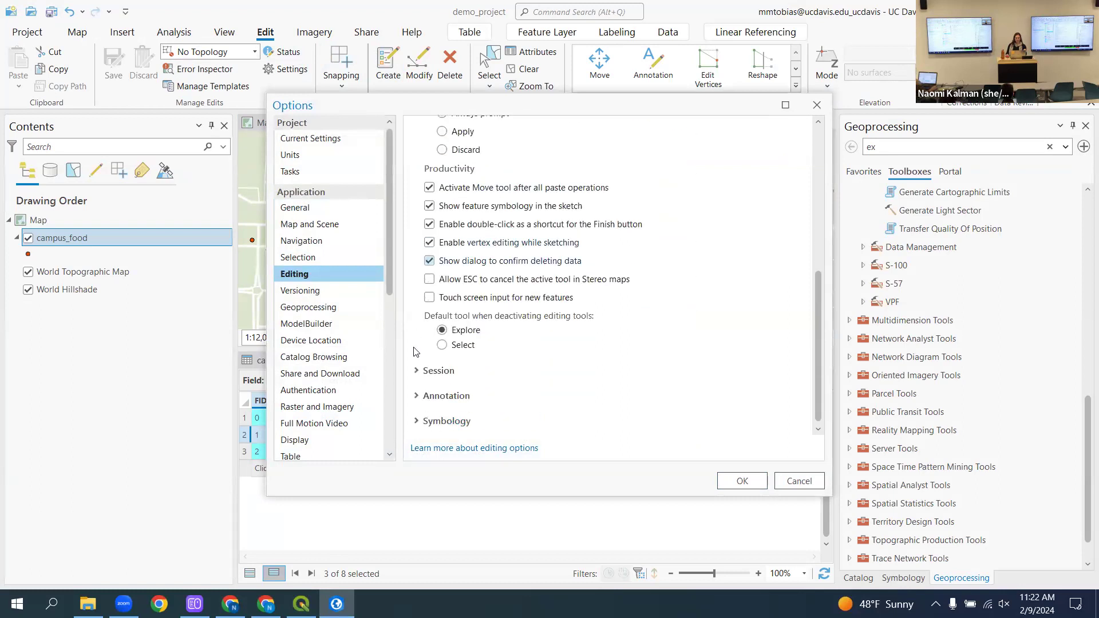
pyautogui.click(415, 371)
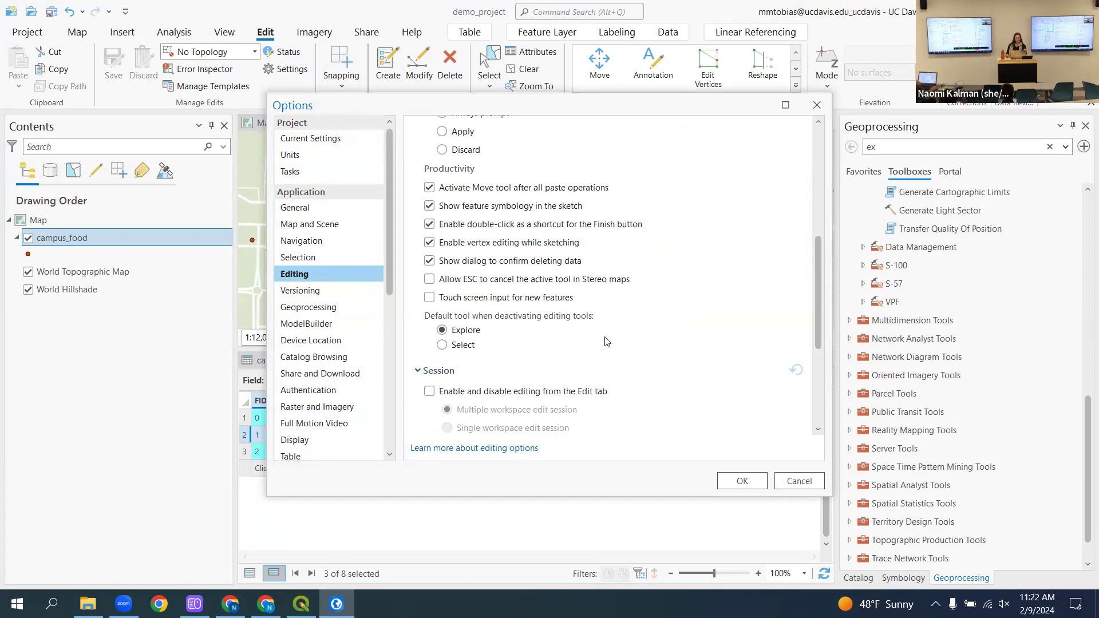
pyautogui.scroll(-2, 492, 330)
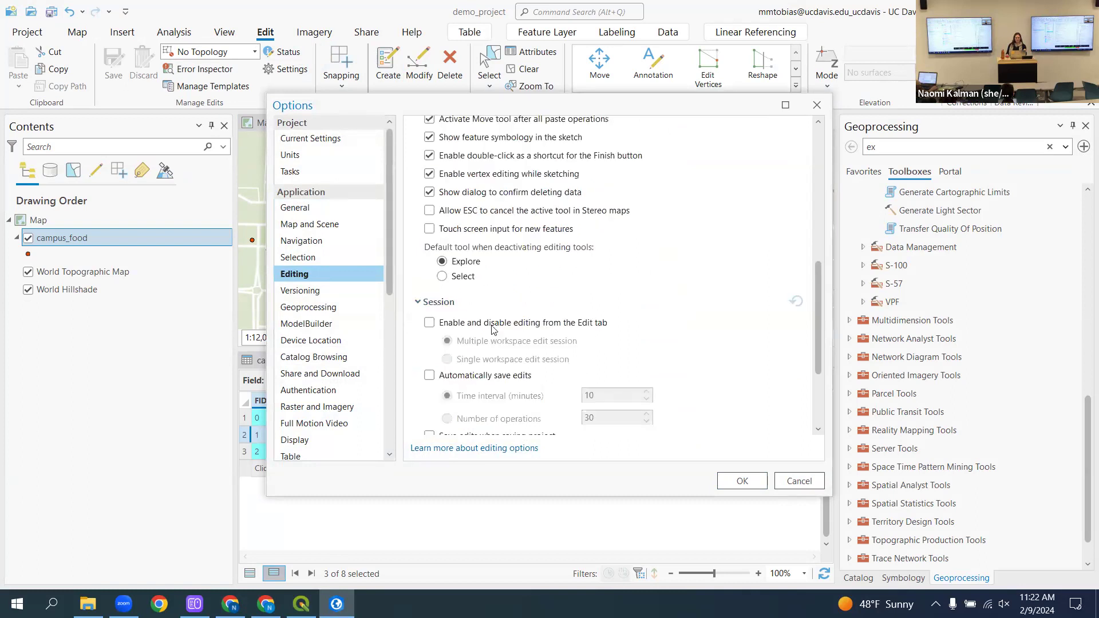
pyautogui.click(429, 324)
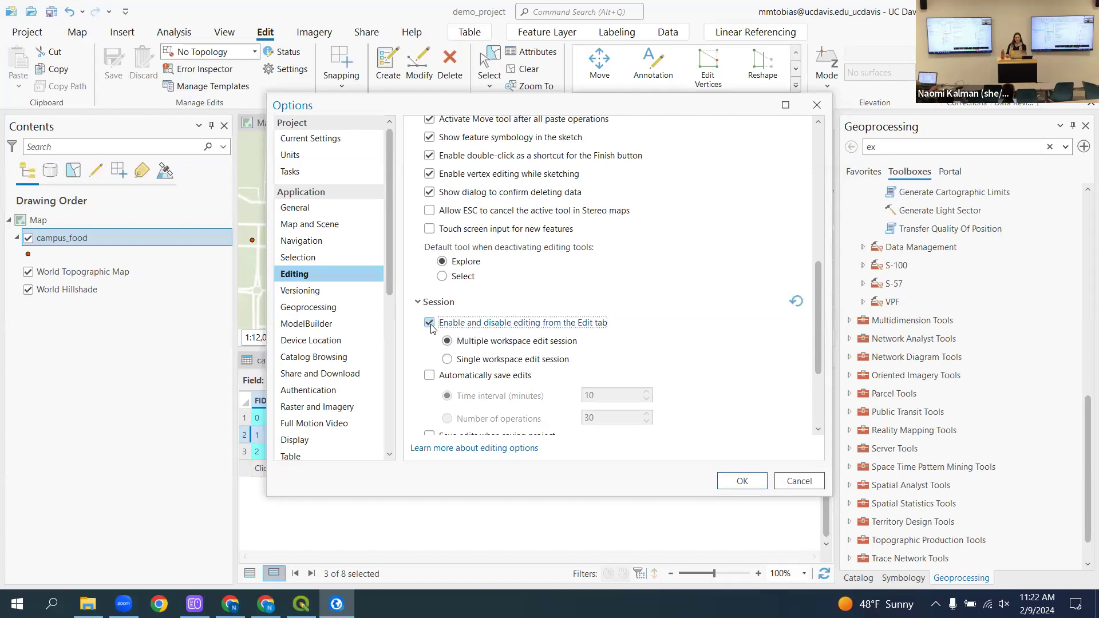
pyautogui.click(743, 481)
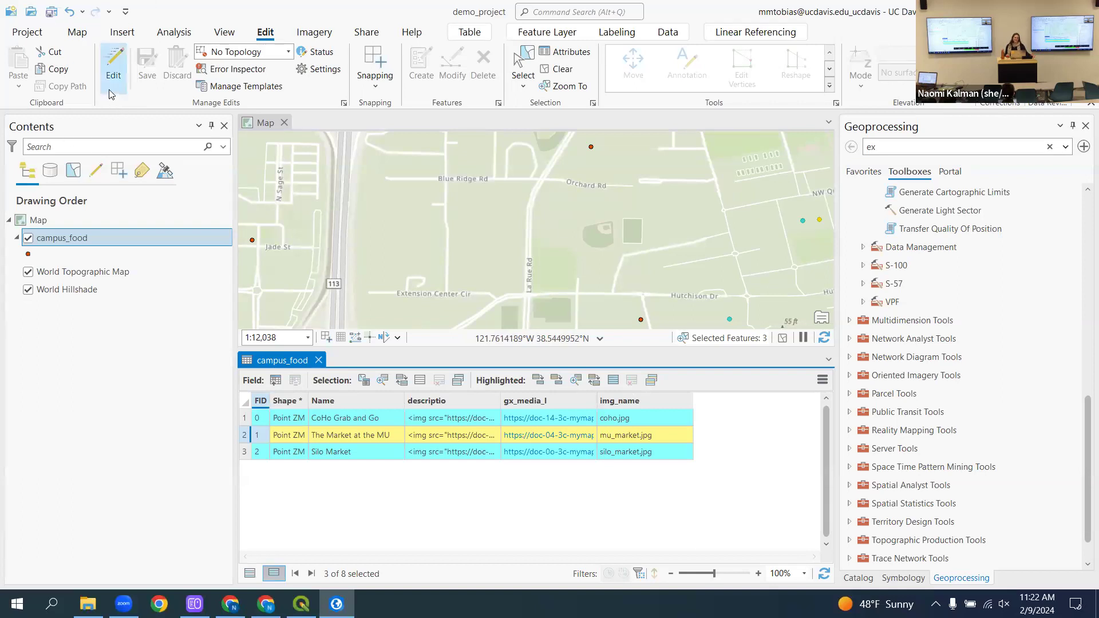
# - Start an edit session and stop it again
pyautogui.click(115, 60)
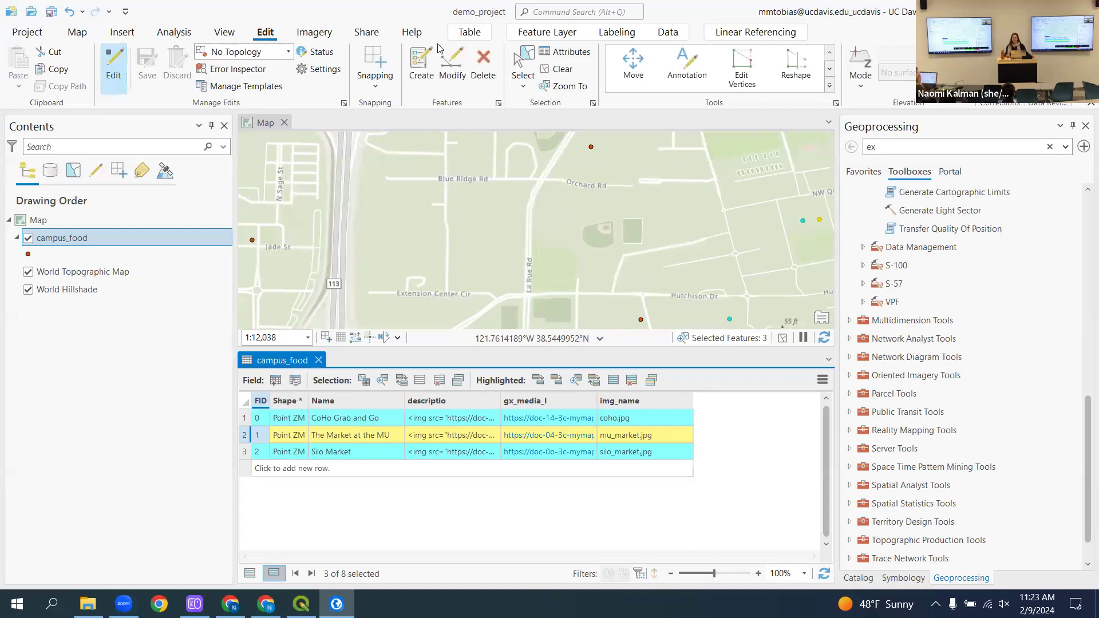
pyautogui.click(113, 61)
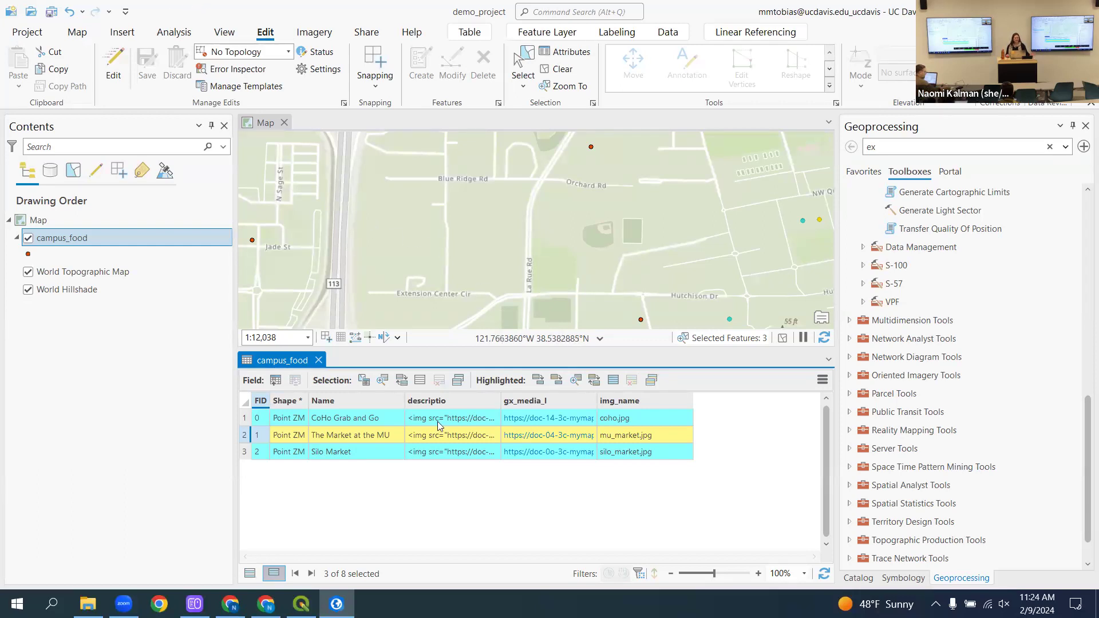
# - Show all records in the campus_food attribute table and close the table
pyautogui.click(250, 573)
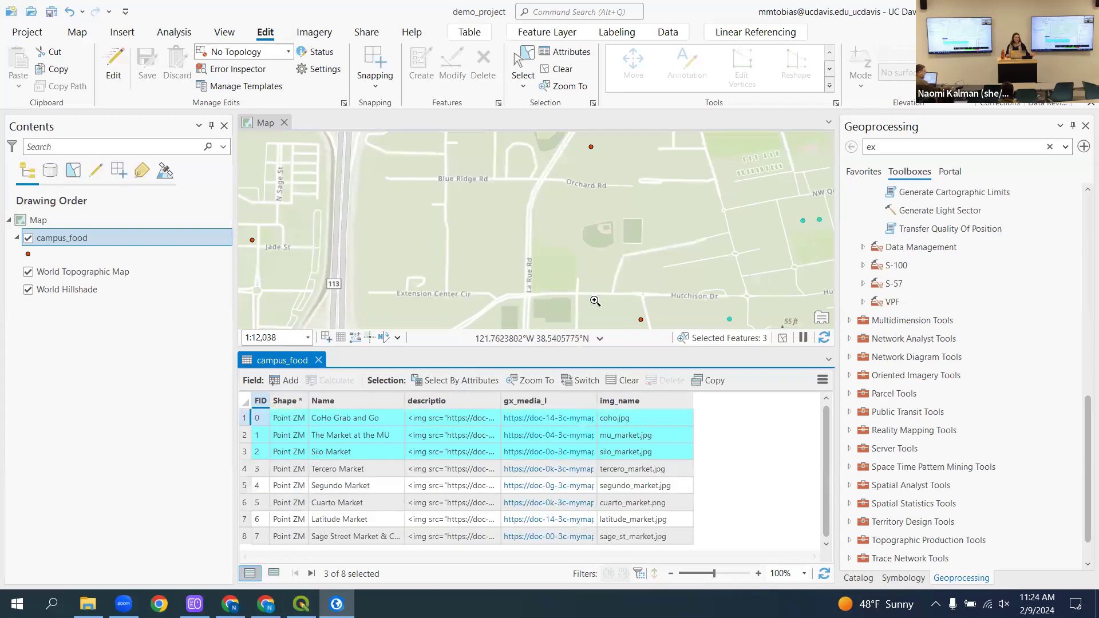
pyautogui.click(318, 359)
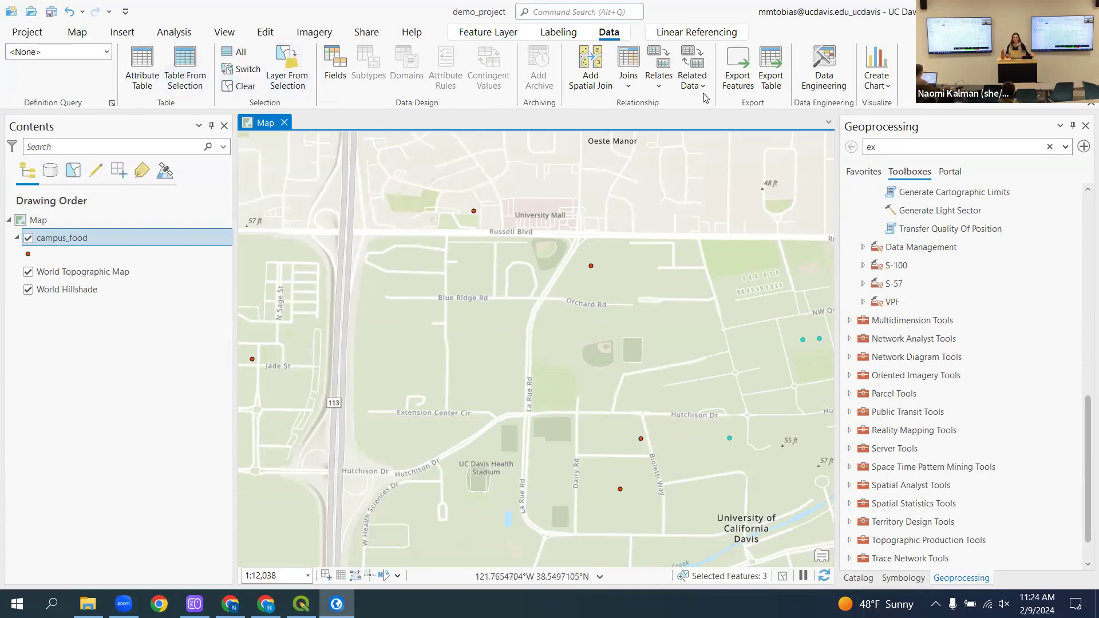
# - With editing turned on, create a campus_food point just west of University Mall, north of Russell Blvd
pyautogui.click(263, 34)
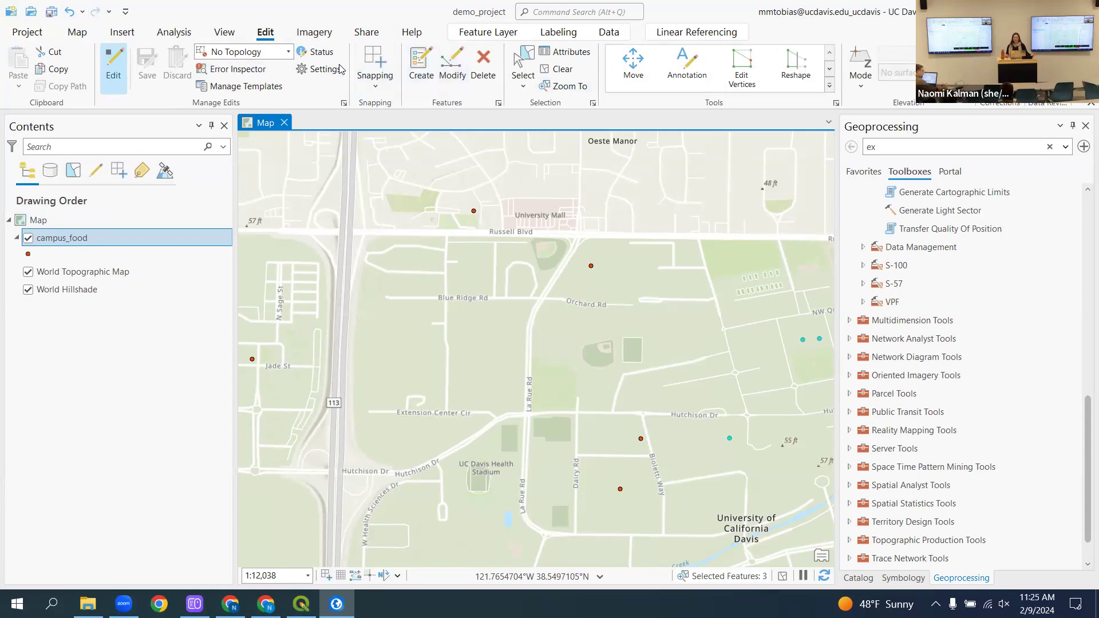
pyautogui.click(418, 57)
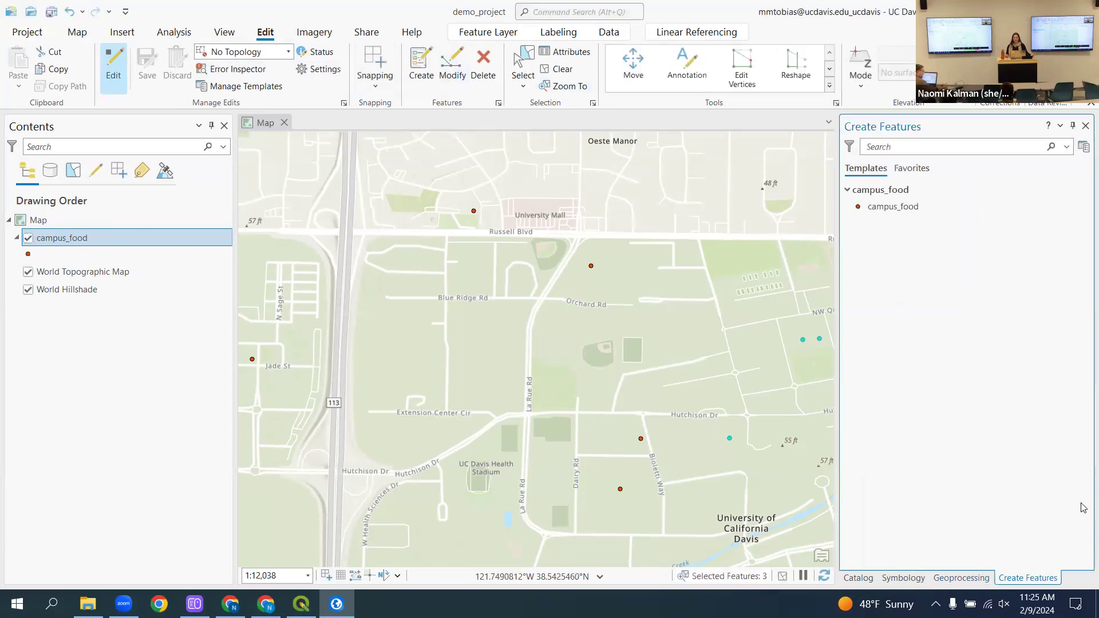
pyautogui.moveTo(1051, 531); pyautogui.dragTo(594, 322)
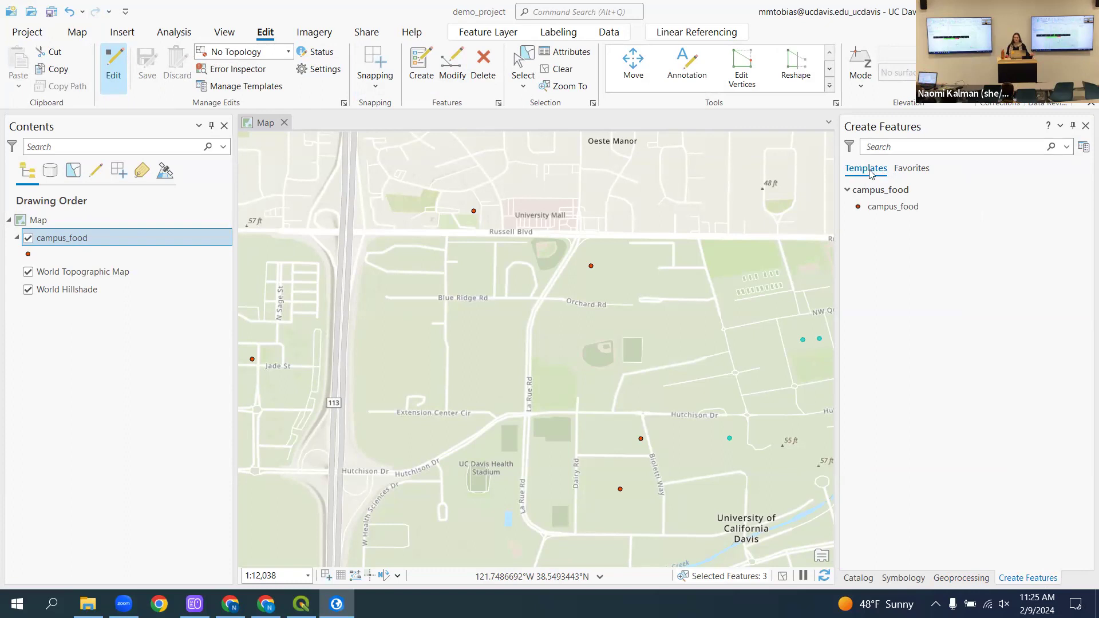
pyautogui.click(888, 211)
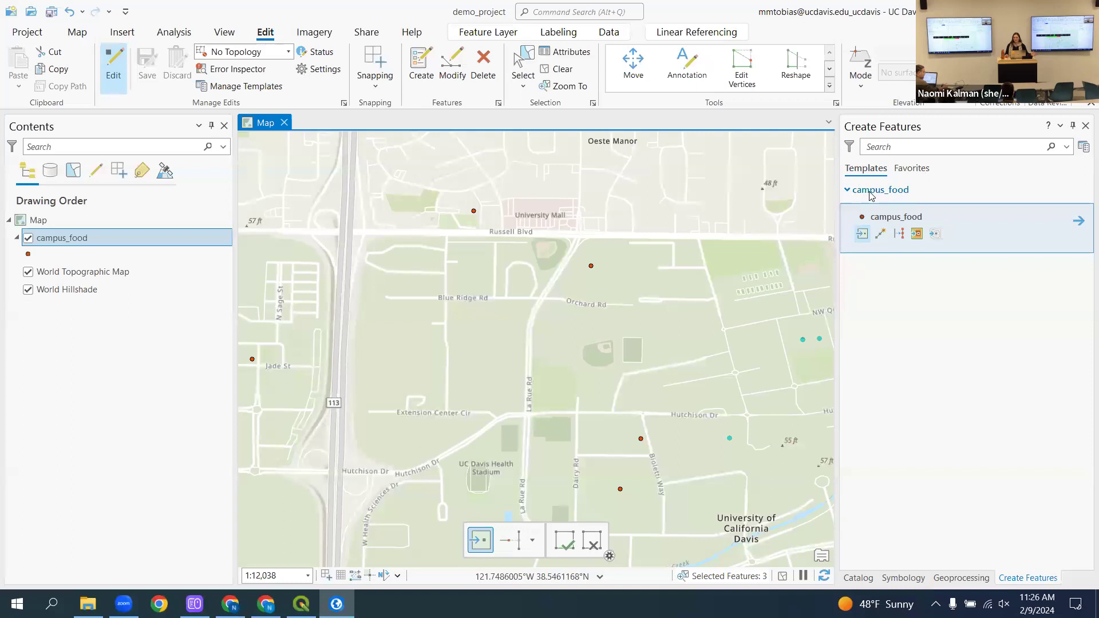
pyautogui.click(862, 235)
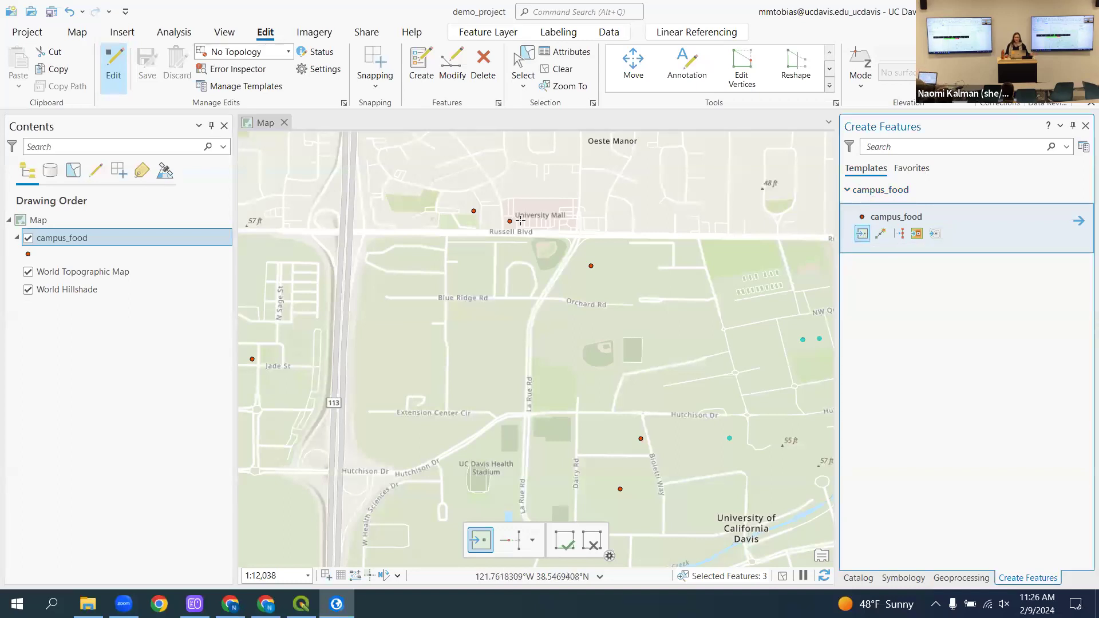
pyautogui.click(815, 228)
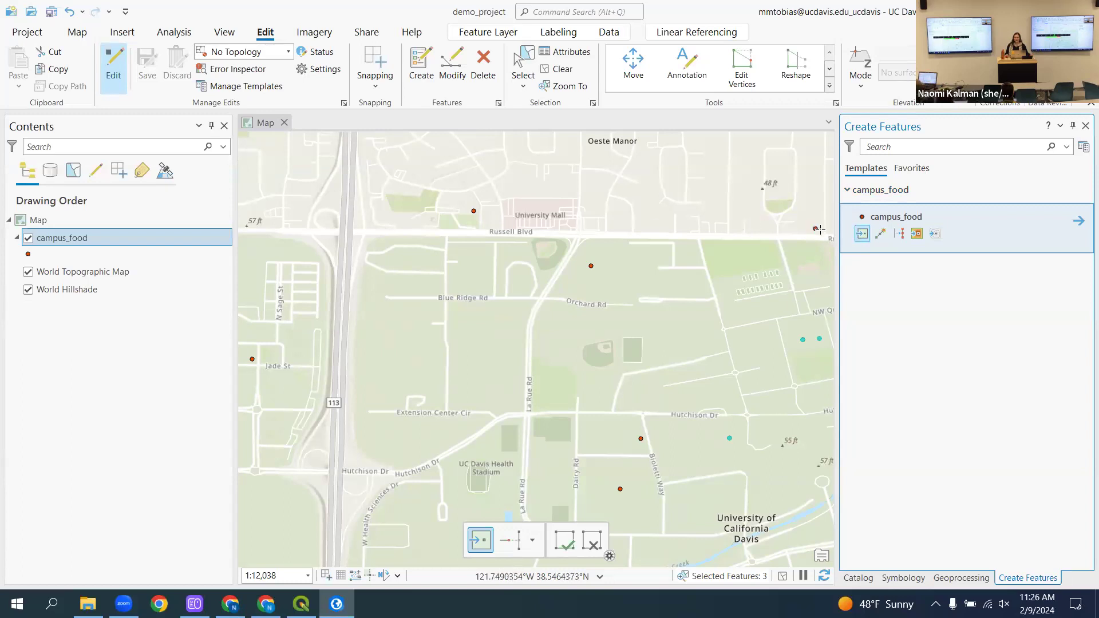
pyautogui.click(508, 223)
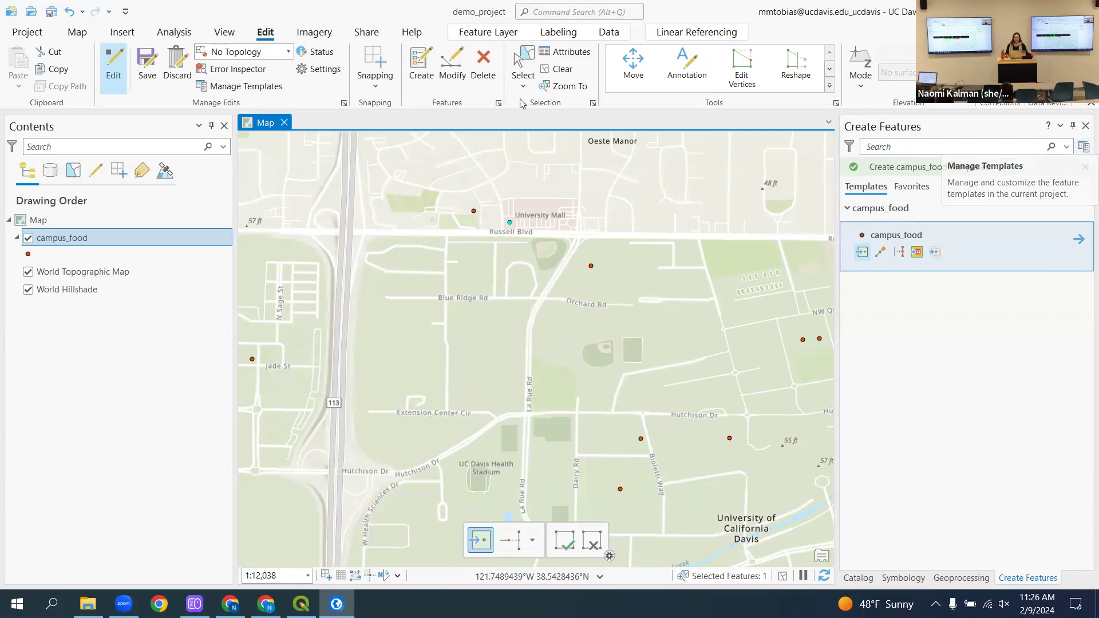
# - Set the Name attribute of the new campus_food point to "Trader Joe's" and apply it
pyautogui.click(571, 52)
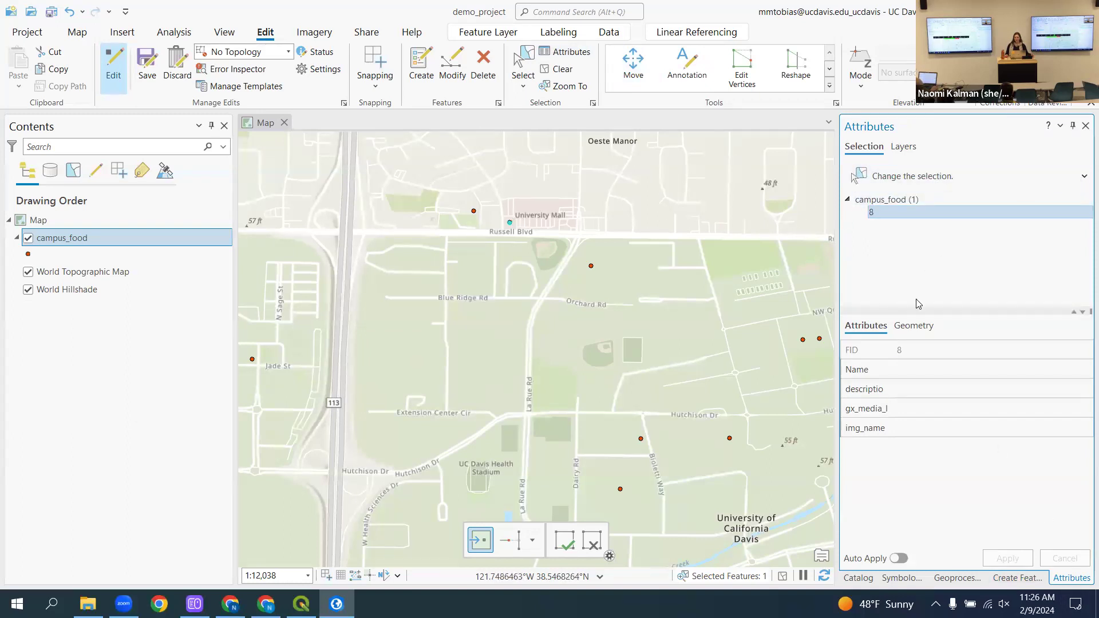
pyautogui.click(903, 367)
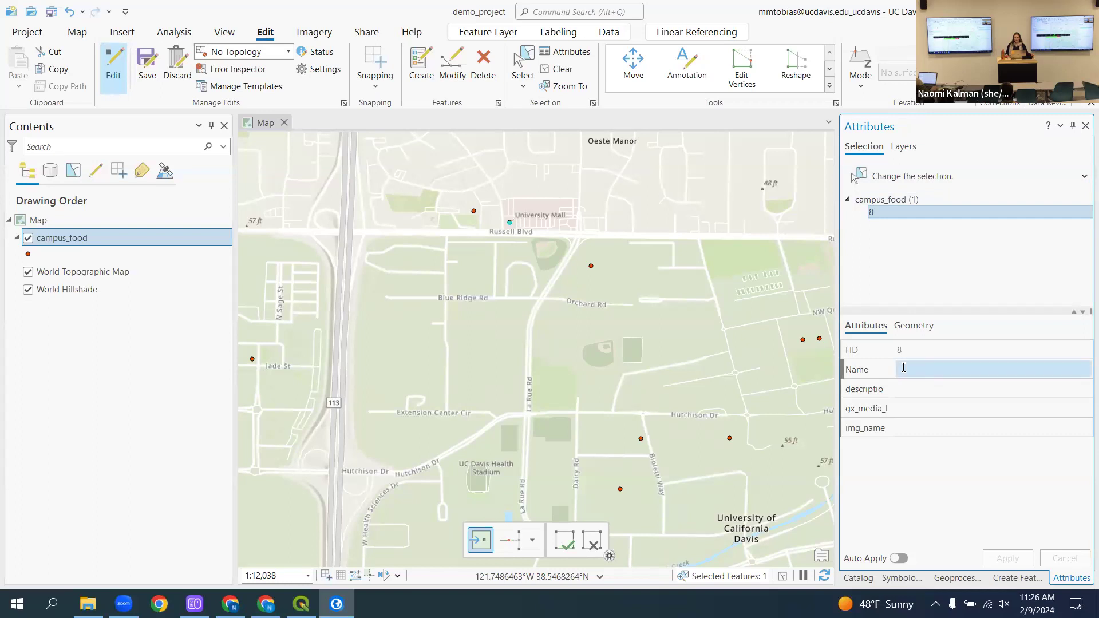
pyautogui.click(903, 368)
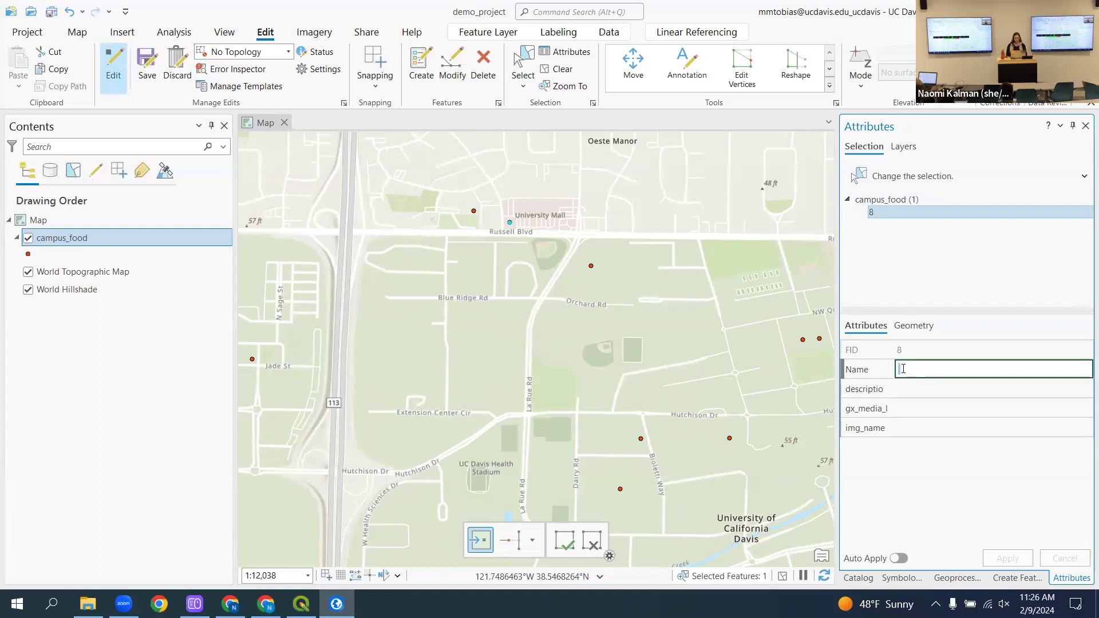
pyautogui.write("Trader Joe's")
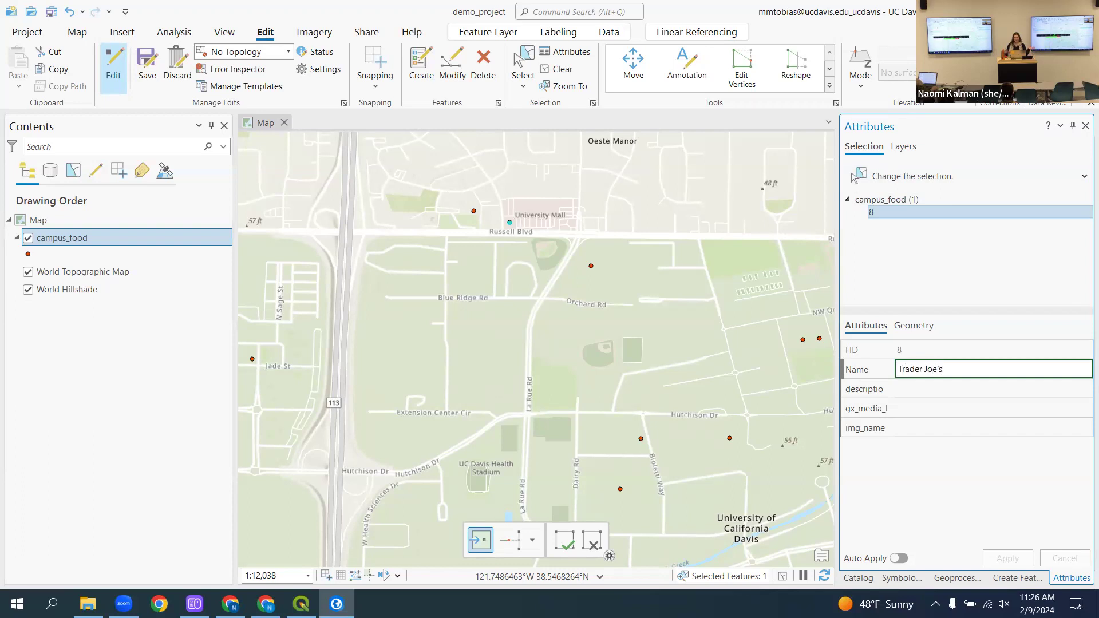
pyautogui.press('Tab')
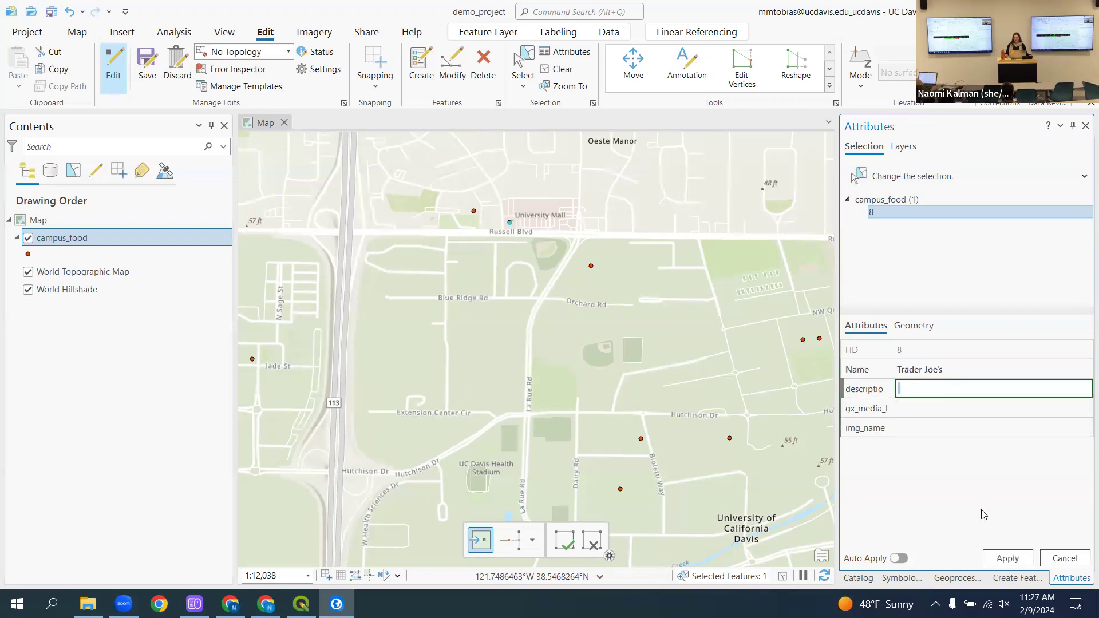
pyautogui.click(1005, 559)
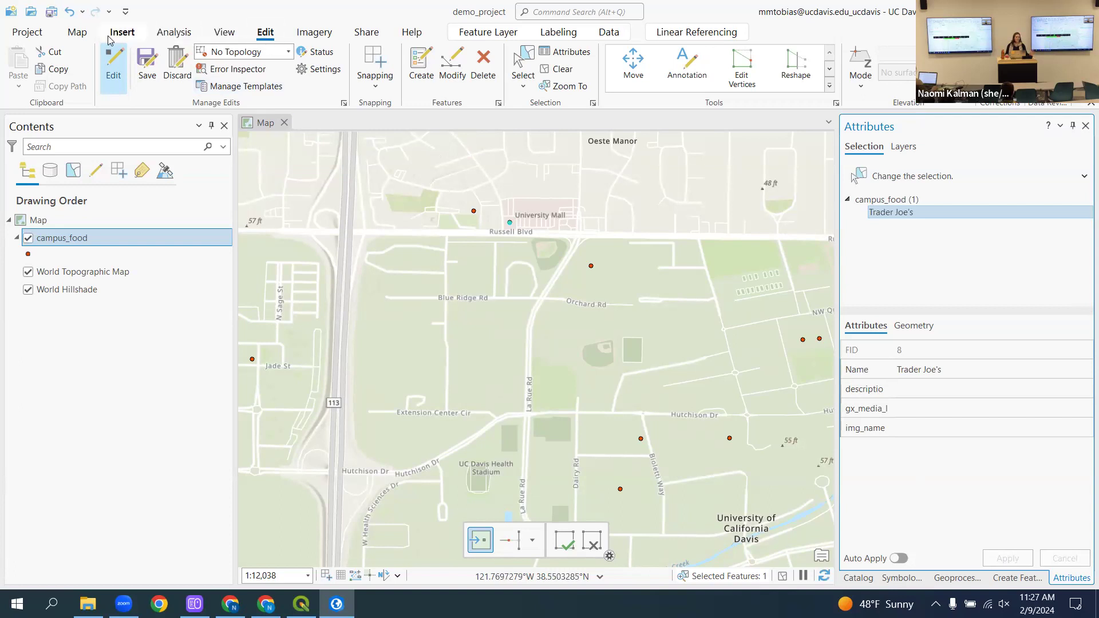
# - Turn on labels for the campus_food layer using the Name field
pyautogui.click(80, 32)
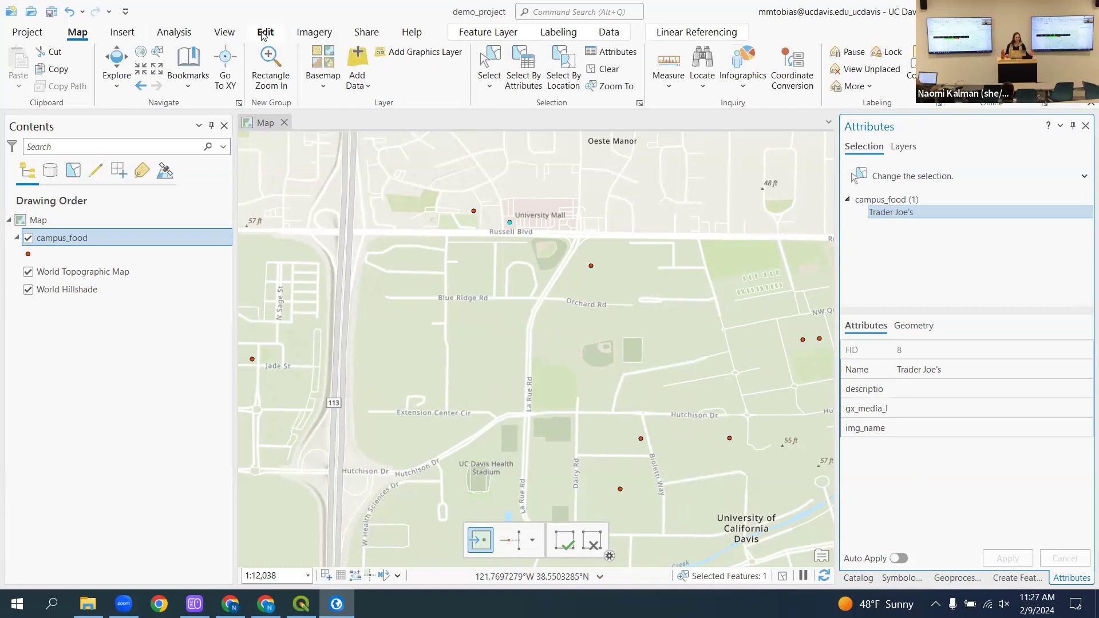
pyautogui.click(566, 33)
pyautogui.click(18, 64)
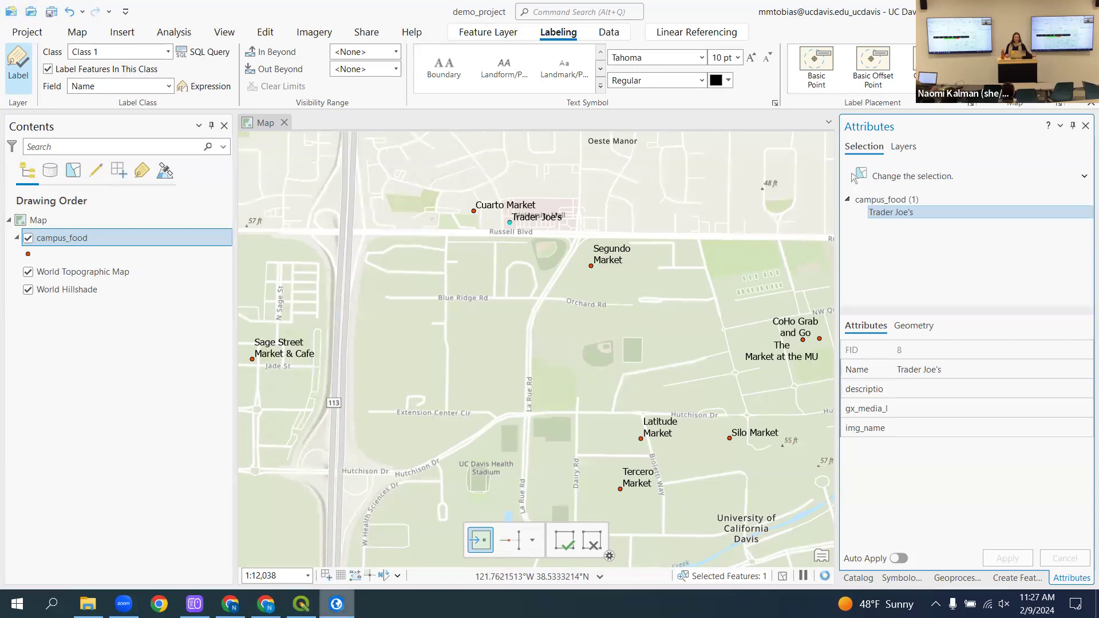
# - Save all edits to campus_food after expanding the list of edited layers
pyautogui.click(266, 33)
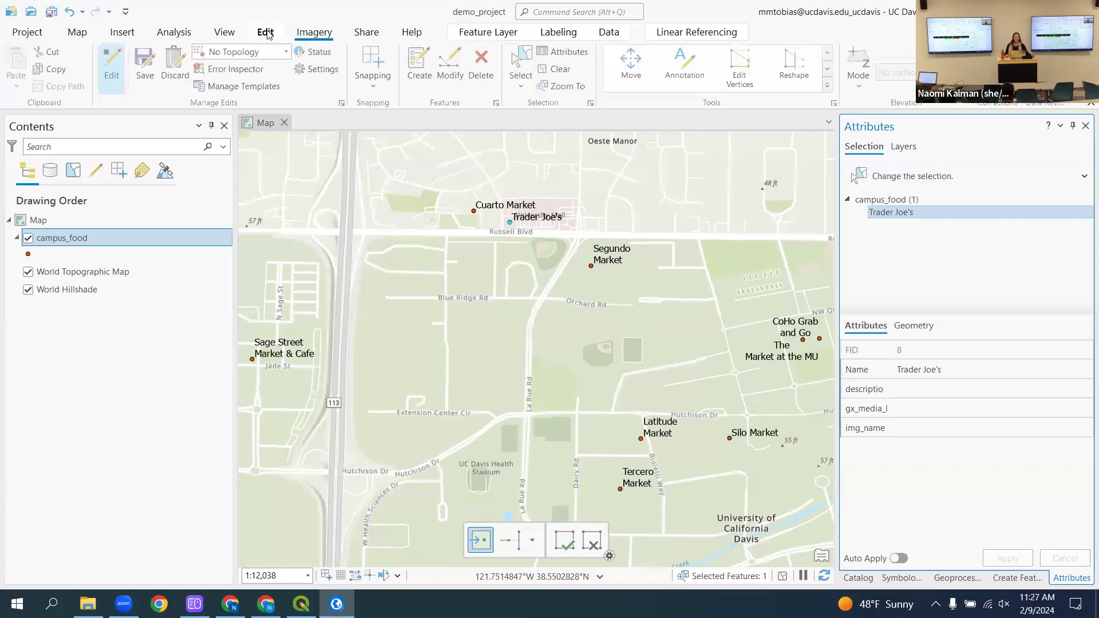
pyautogui.click(147, 62)
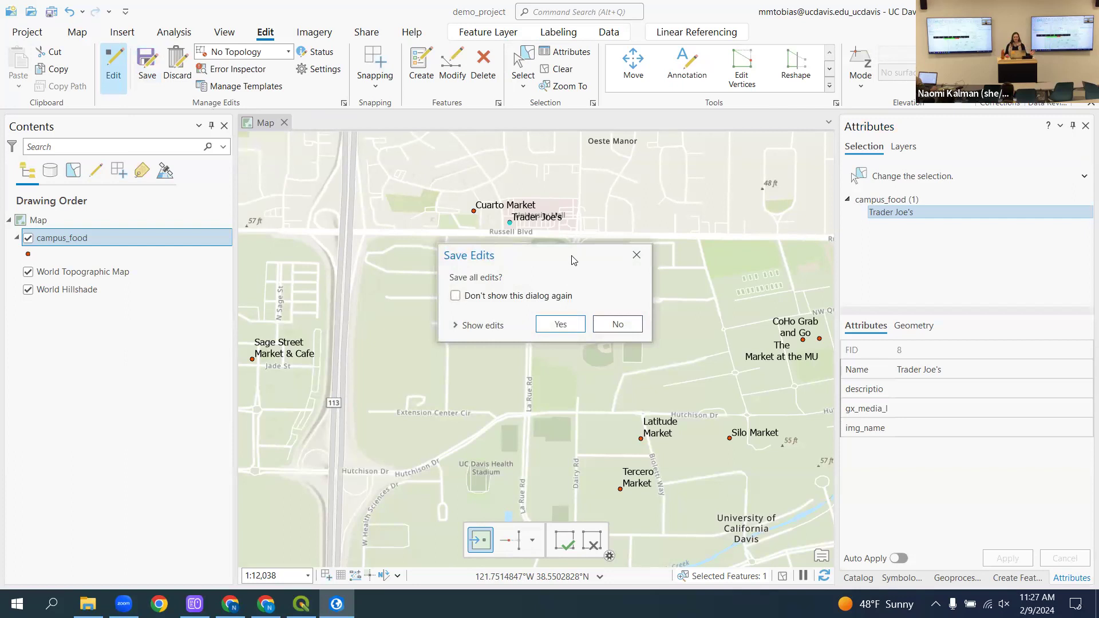
pyautogui.moveTo(574, 261); pyautogui.dragTo(586, 177)
pyautogui.click(496, 242)
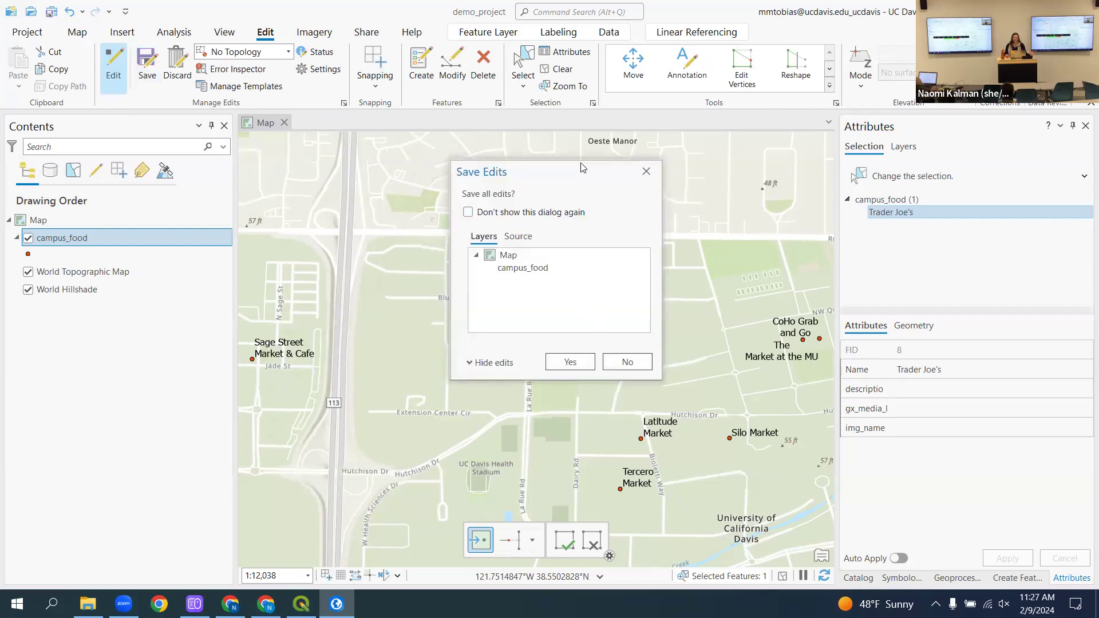
pyautogui.moveTo(582, 167); pyautogui.dragTo(576, 39)
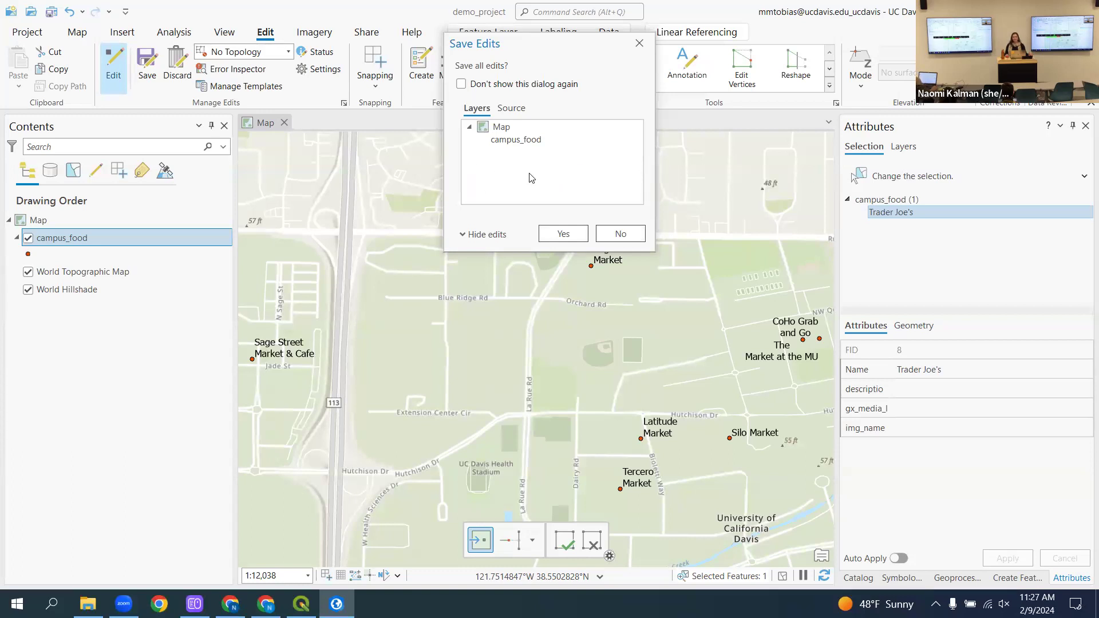
pyautogui.click(563, 233)
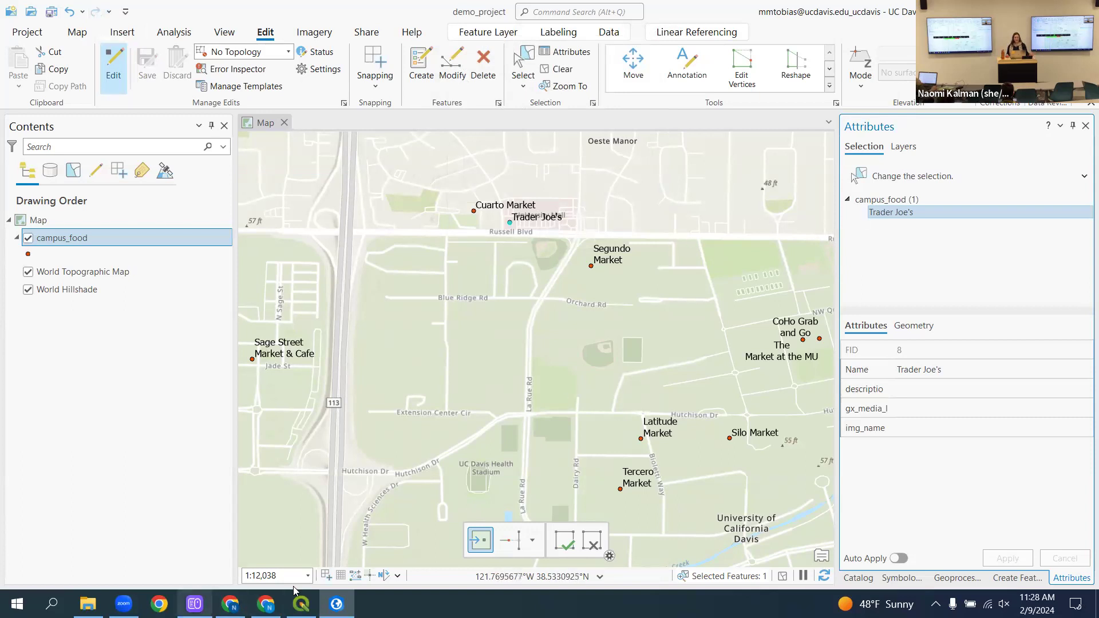
# - Open the campus_food attribute table and check the Trader Joe's record at its end
pyautogui.click(119, 240)
pyautogui.rightClick(118, 239)
pyautogui.click(168, 167)
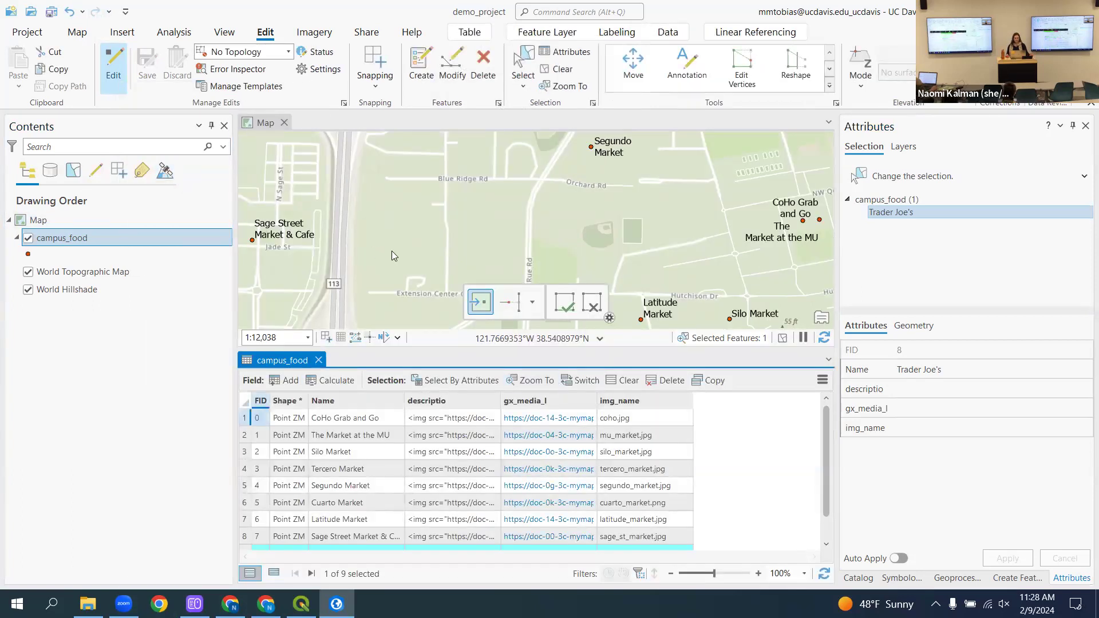
pyautogui.scroll(-2, 314, 454)
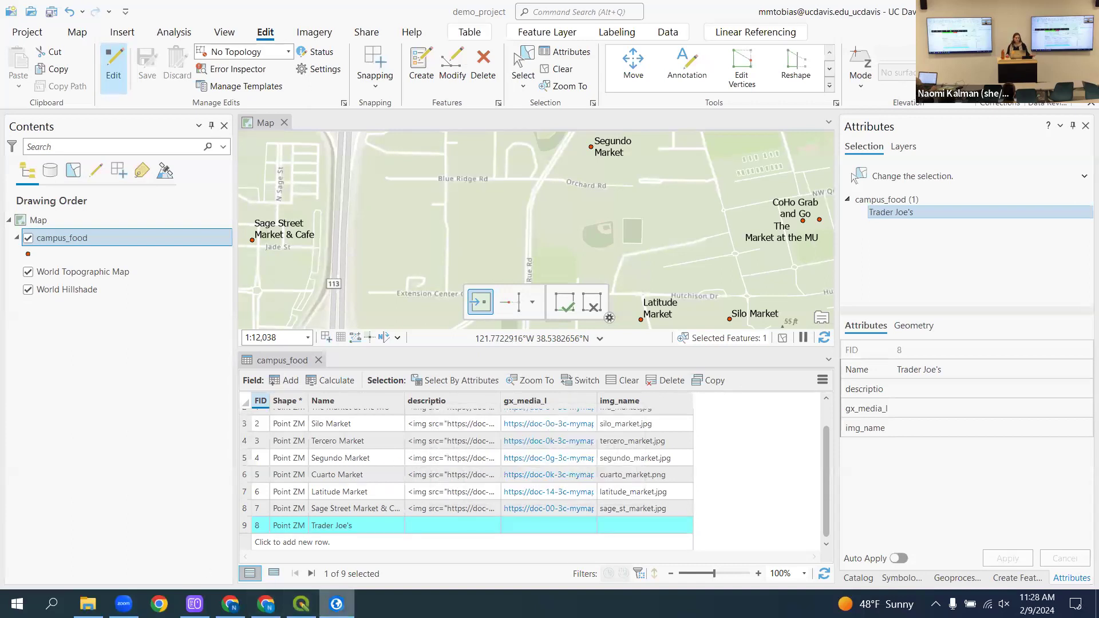
pyautogui.moveTo(301, 601)
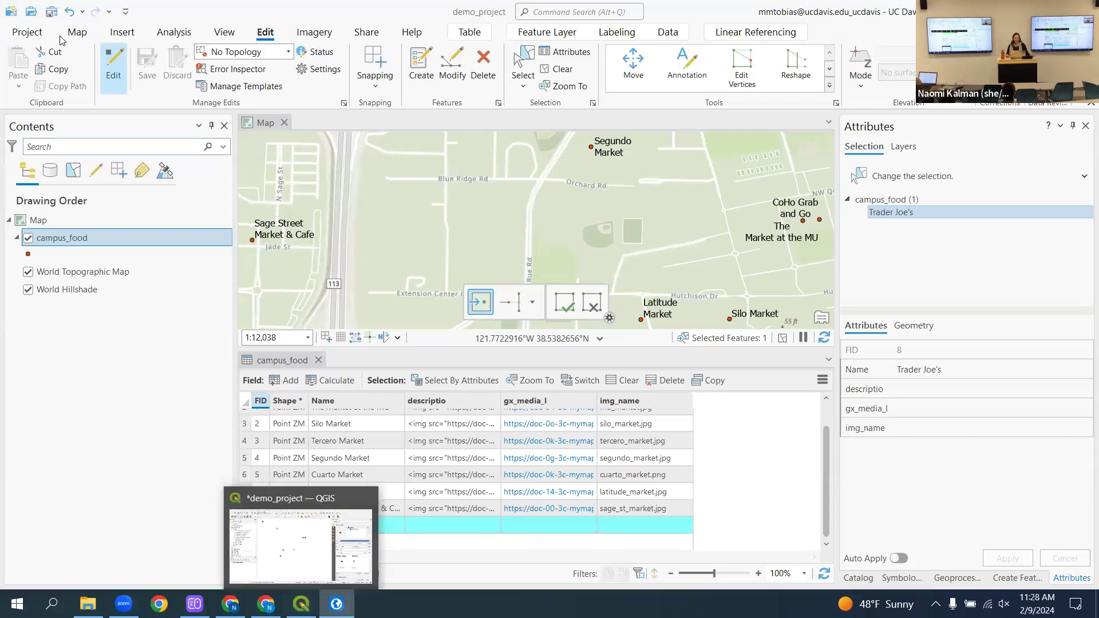
pyautogui.click(301, 602)
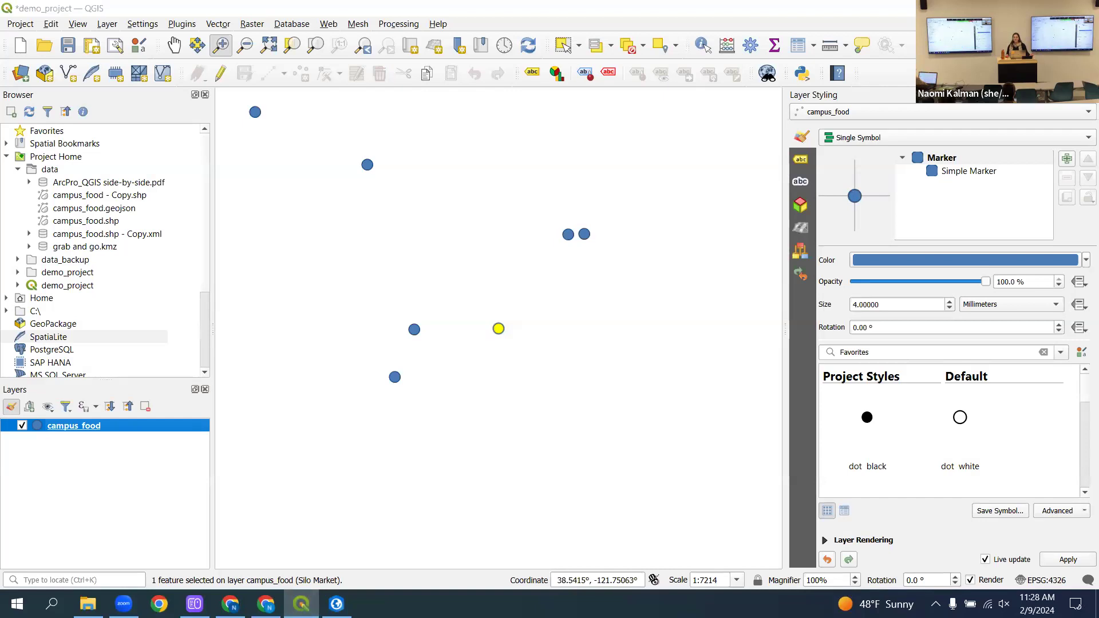
pyautogui.click(336, 603)
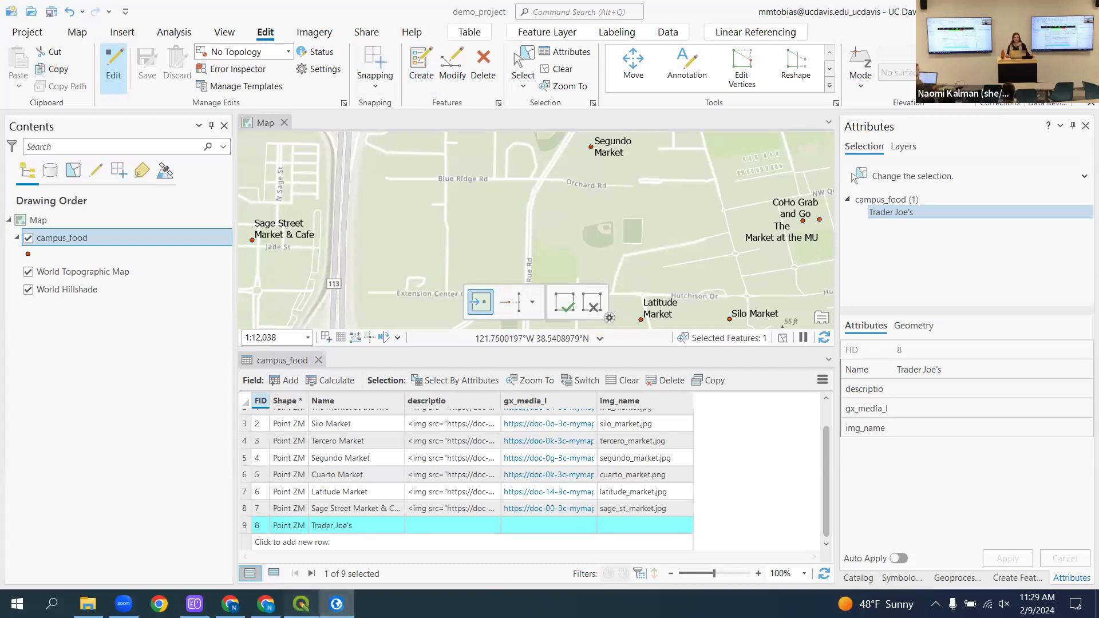
# - Switch to QGIS and open the plugin manager
pyautogui.click(301, 604)
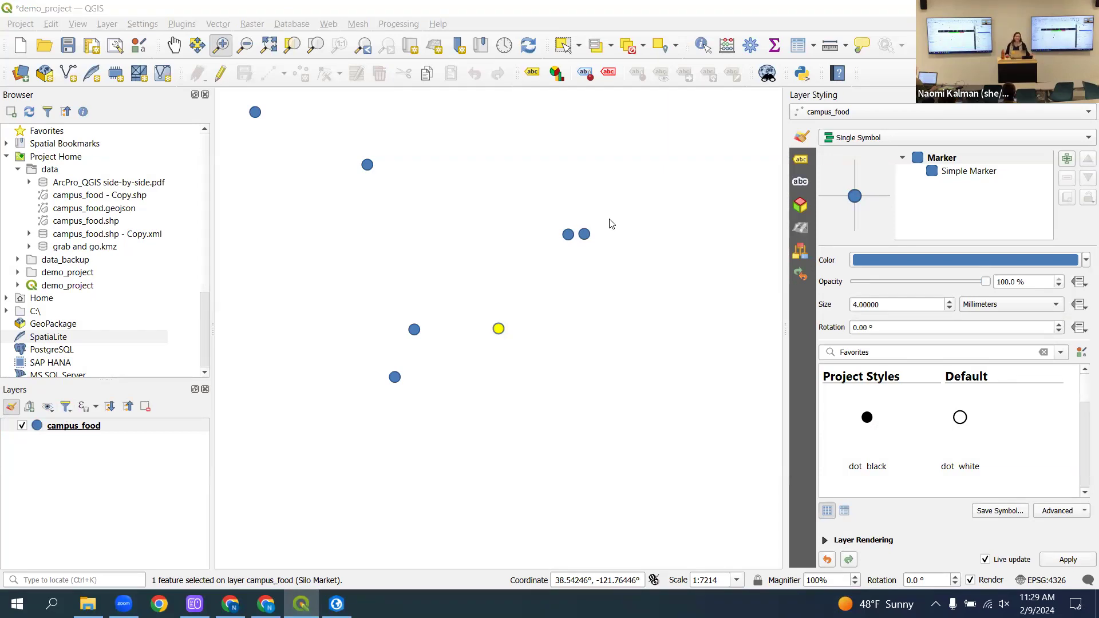
pyautogui.click(263, 3)
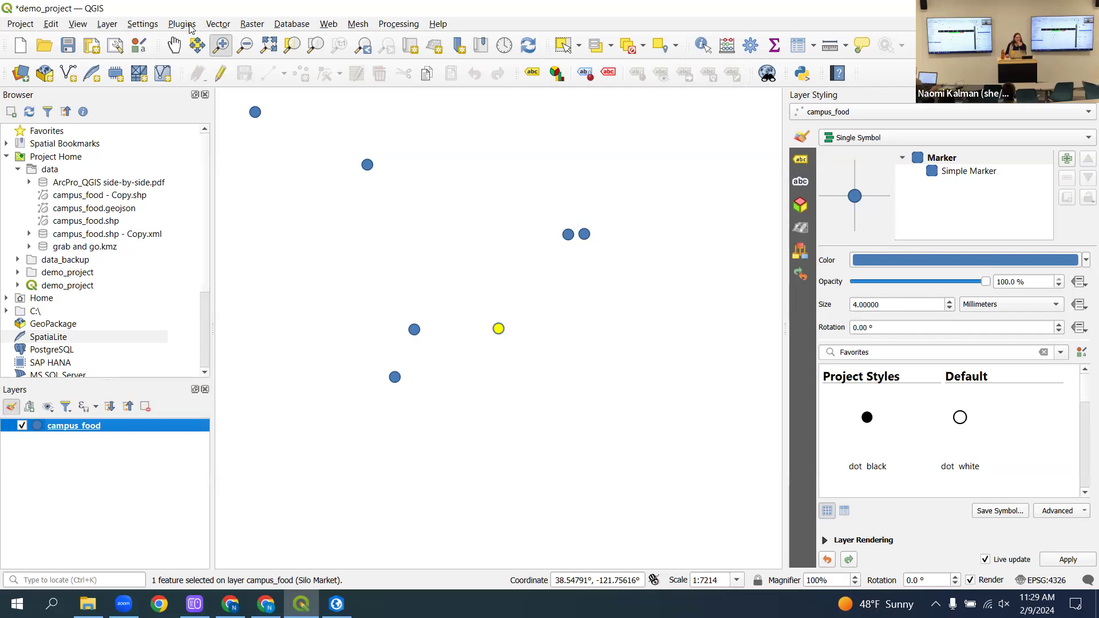
pyautogui.click(191, 29)
pyautogui.click(212, 5)
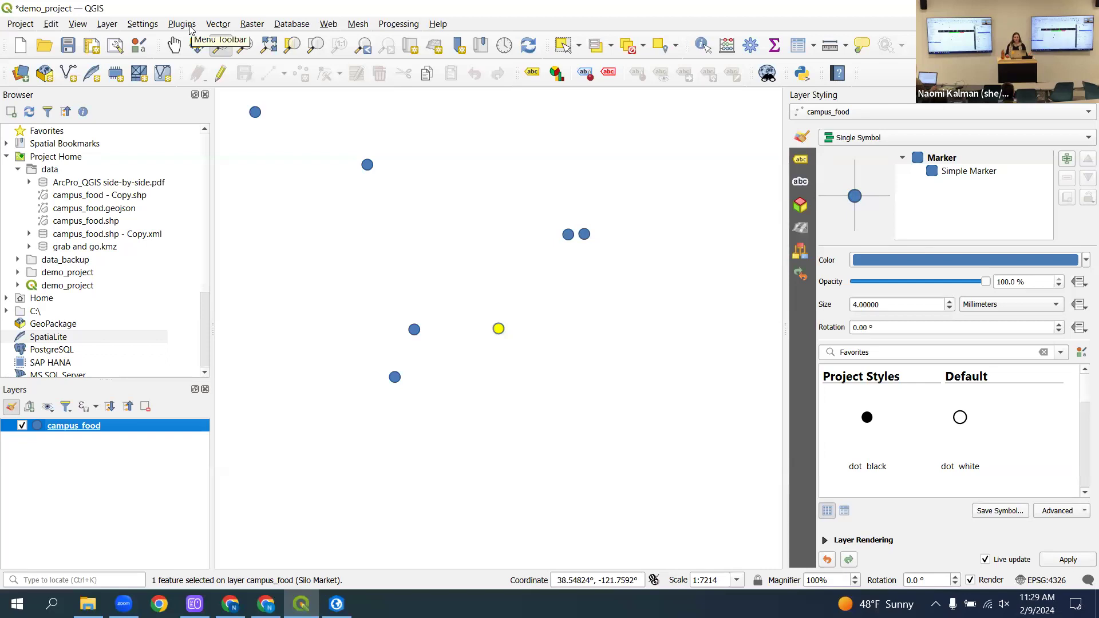
pyautogui.click(189, 26)
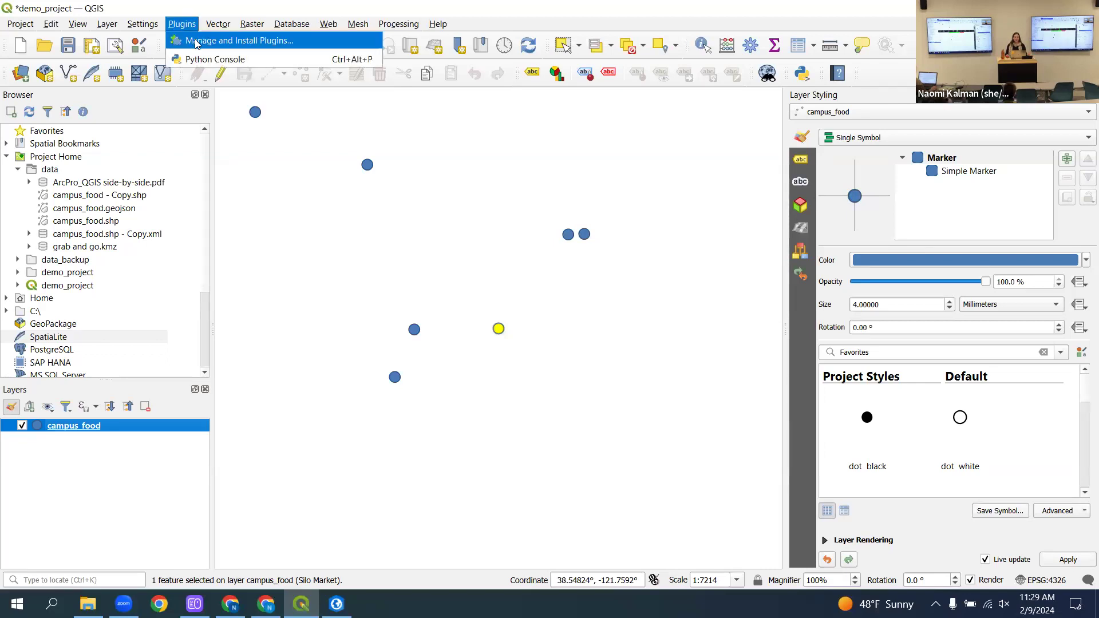
pyautogui.click(195, 41)
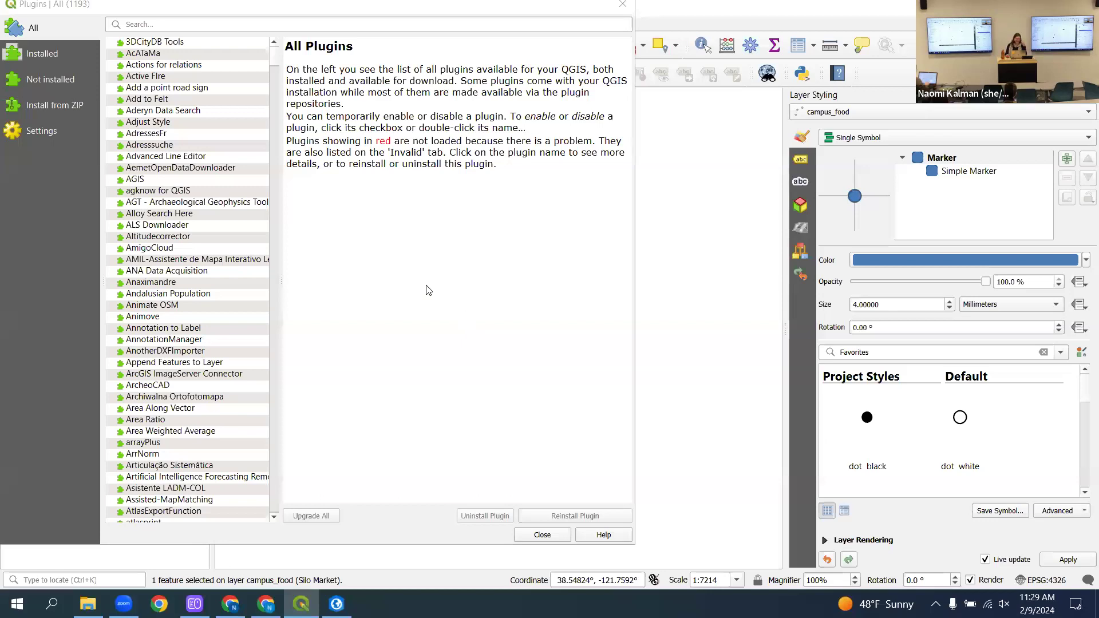
# - Search all plugins for "quickma" and select QuickMapServices
pyautogui.click(180, 25)
pyautogui.write('quic')
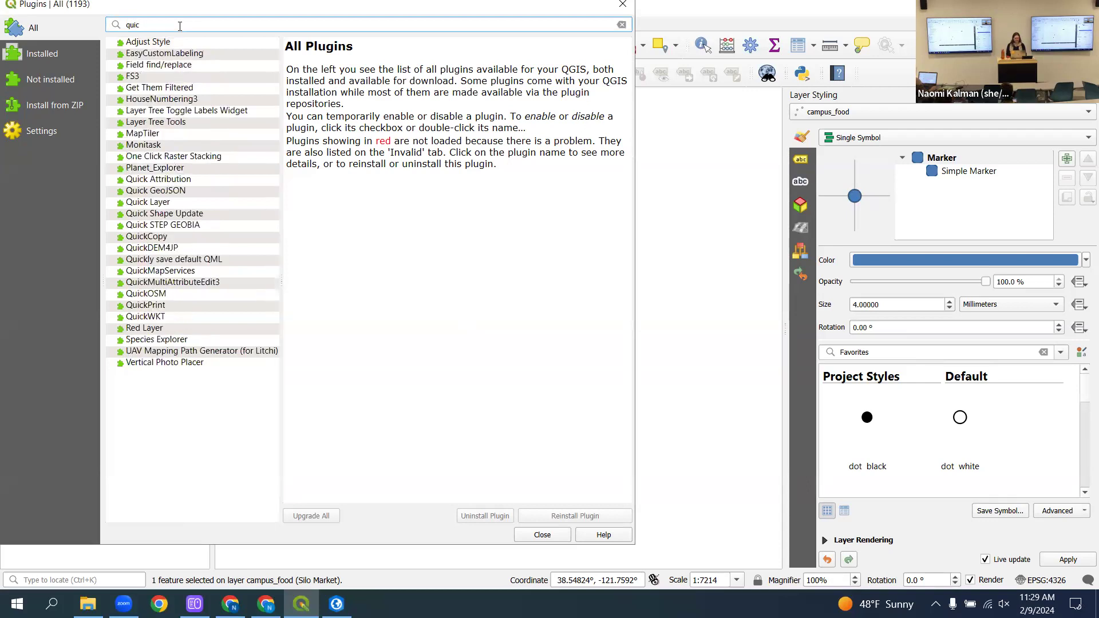
pyautogui.write('k m')
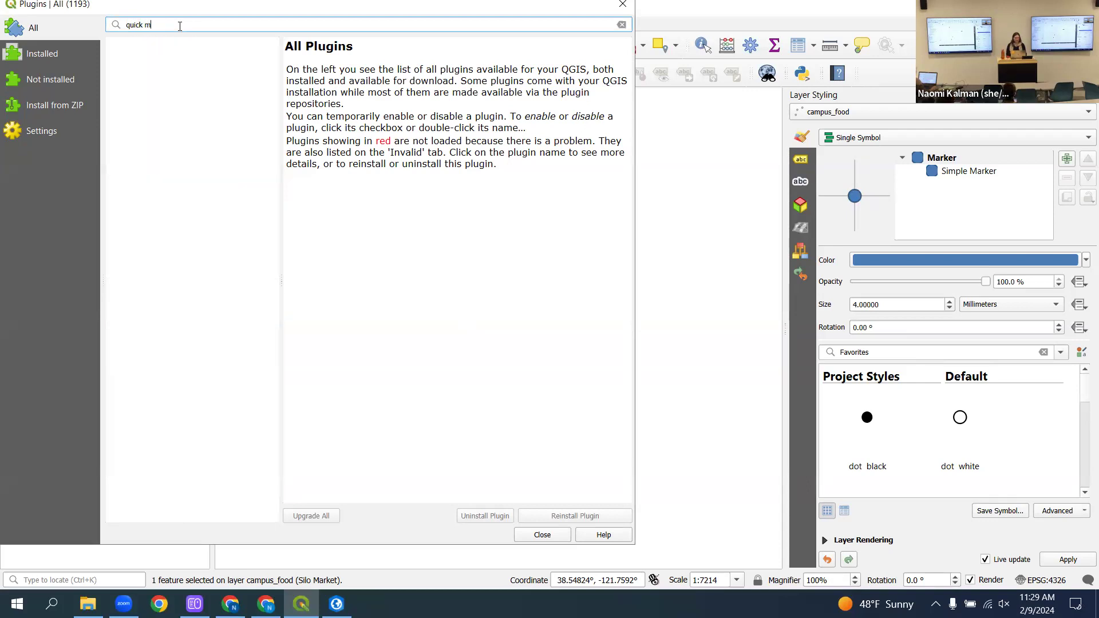
pyautogui.press('BackSpace')
pyautogui.press('BackSpace')
pyautogui.write('ma')
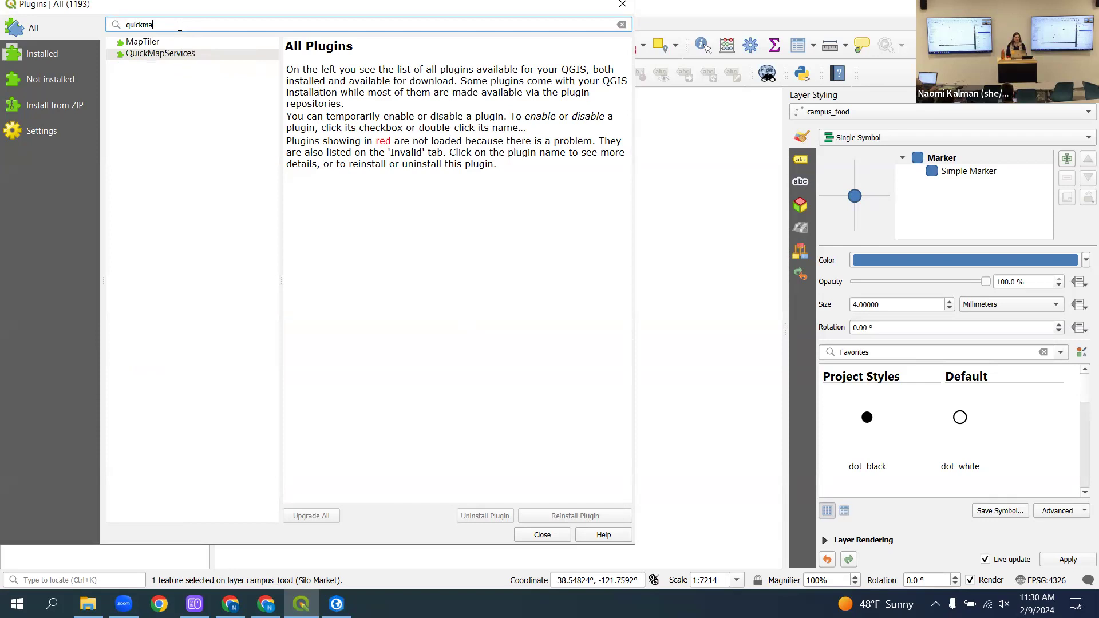
pyautogui.click(146, 57)
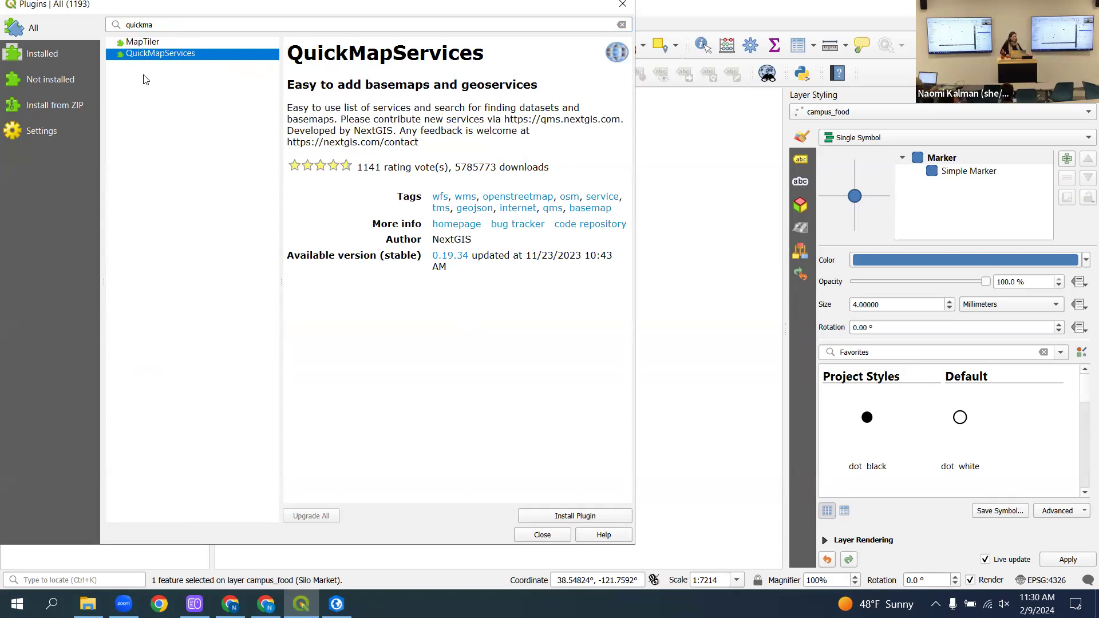
# - Switch to ArcGIS Pro, stop the edit session and save the project
pyautogui.click(337, 604)
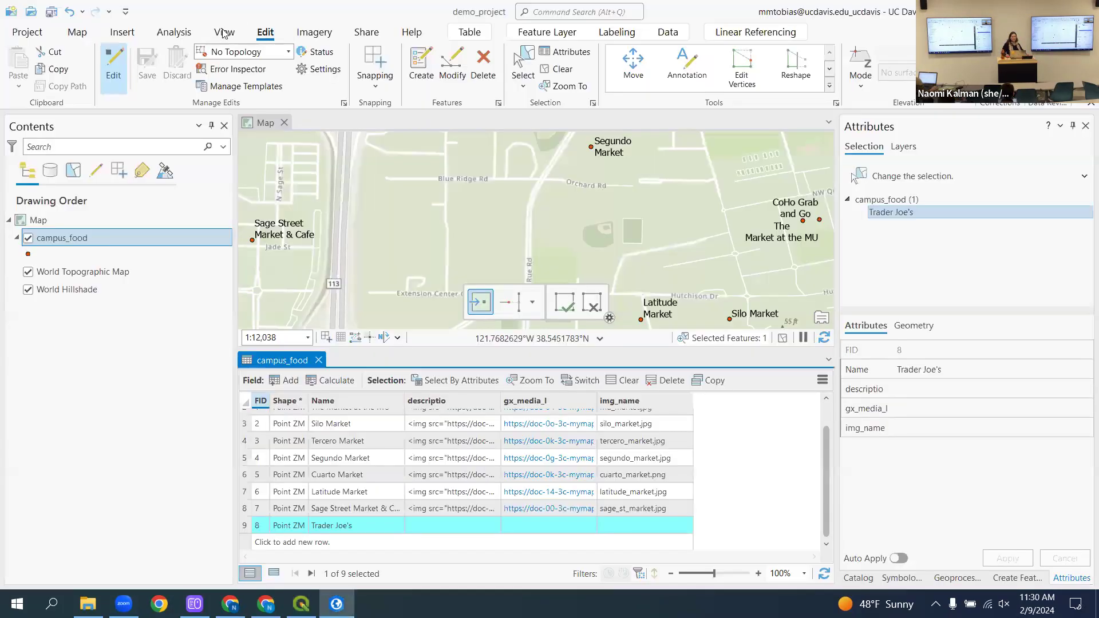
pyautogui.click(115, 64)
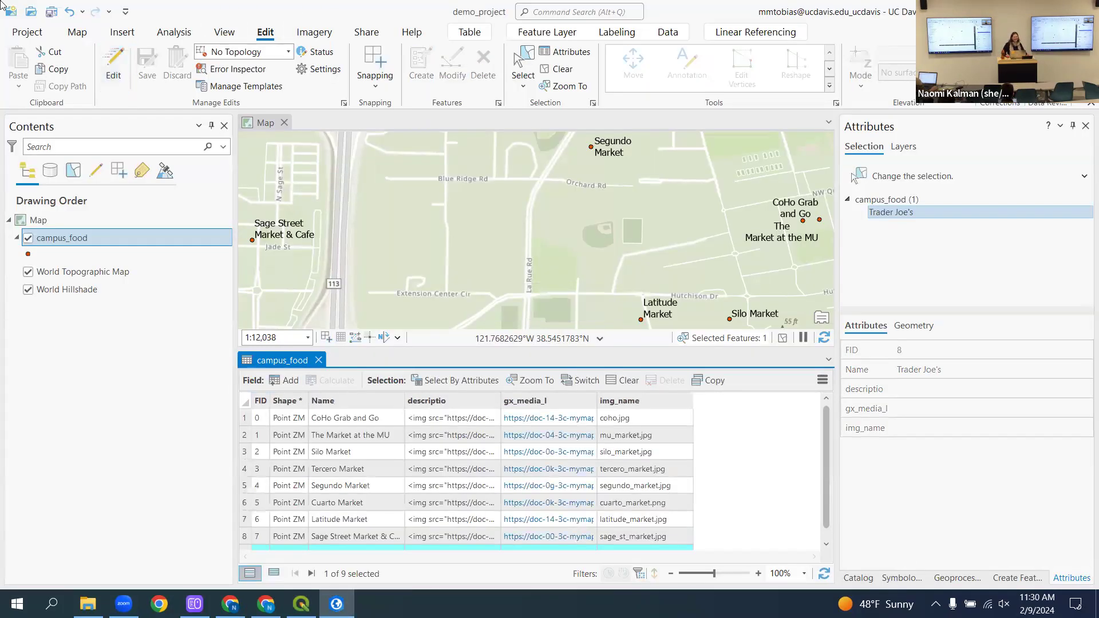
pyautogui.click(31, 16)
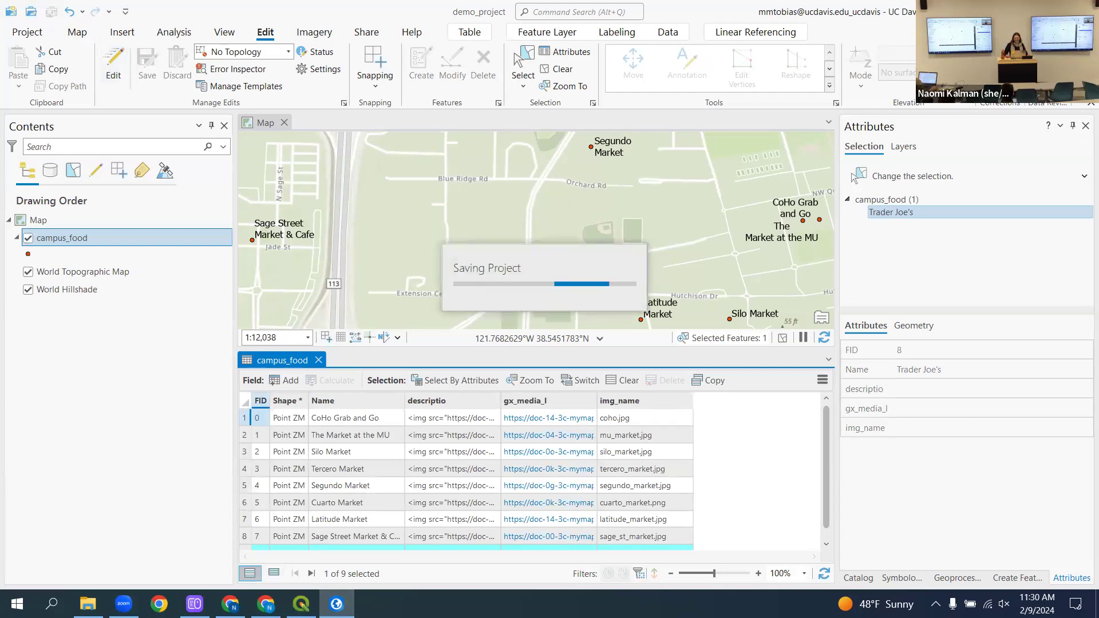
# - Return to QGIS and install the QuickMapServices plugin
pyautogui.hotkey('alt', 'Tab')
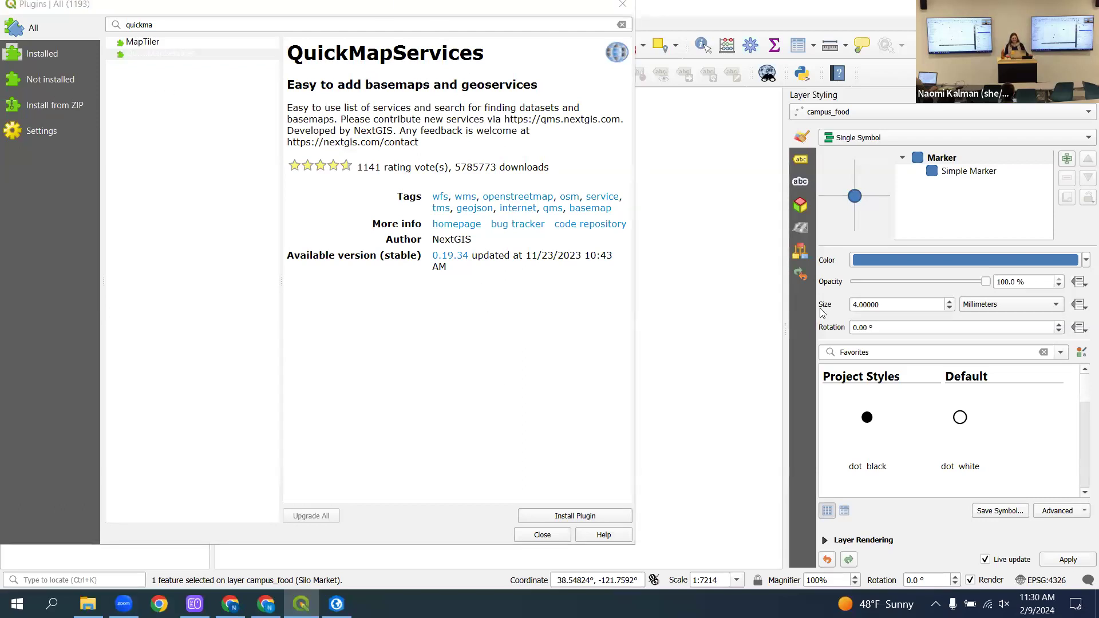
pyautogui.click(563, 519)
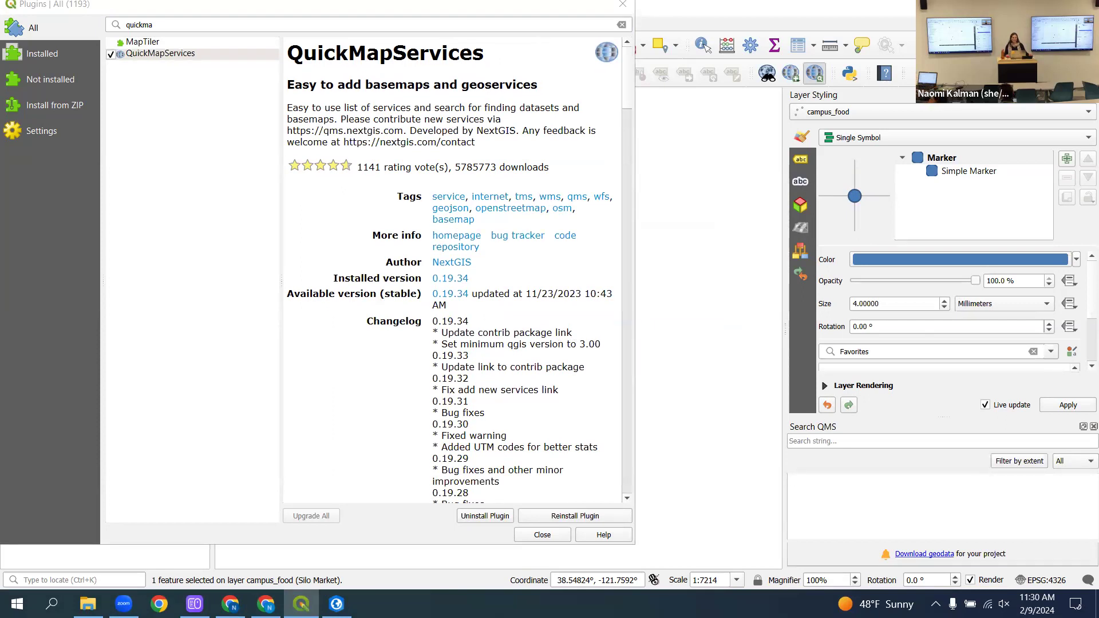
# - Switch to ArcGIS Pro and close the campus_food attribute table
pyautogui.click(336, 604)
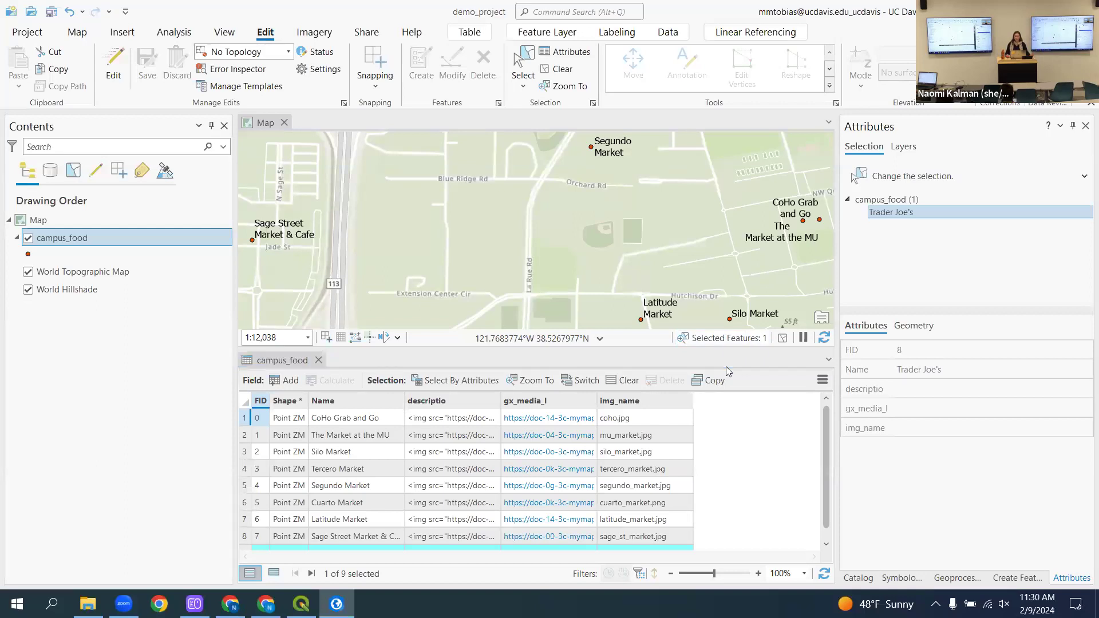
pyautogui.click(319, 360)
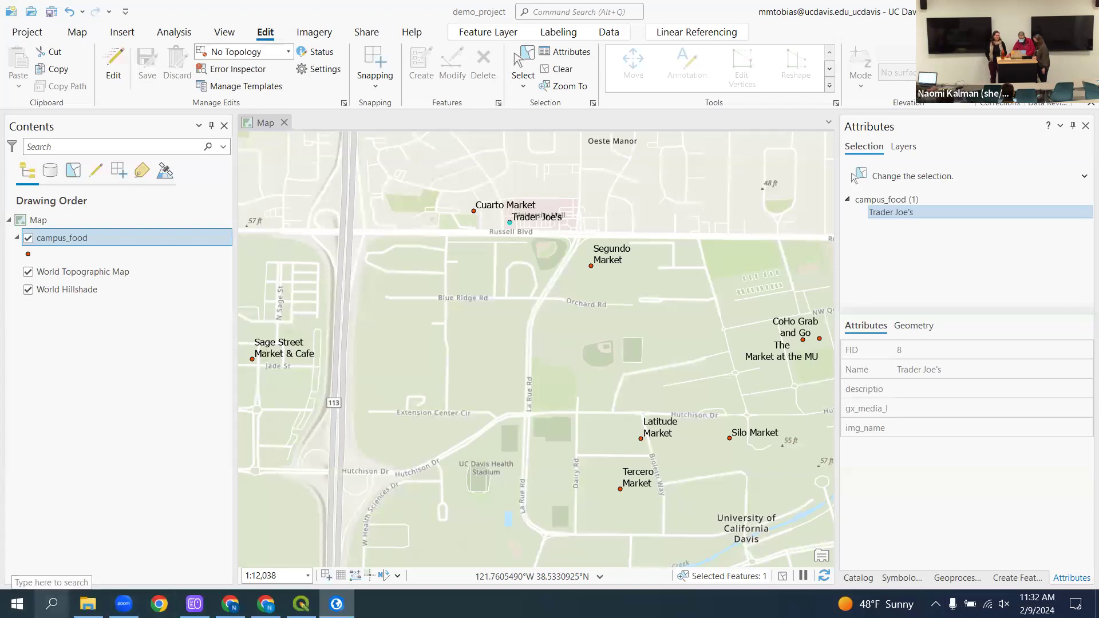
# - Try setting multiple displays to Extend these displays in the Windows display settings, revert the change and identify the displays
pyautogui.click(51, 603)
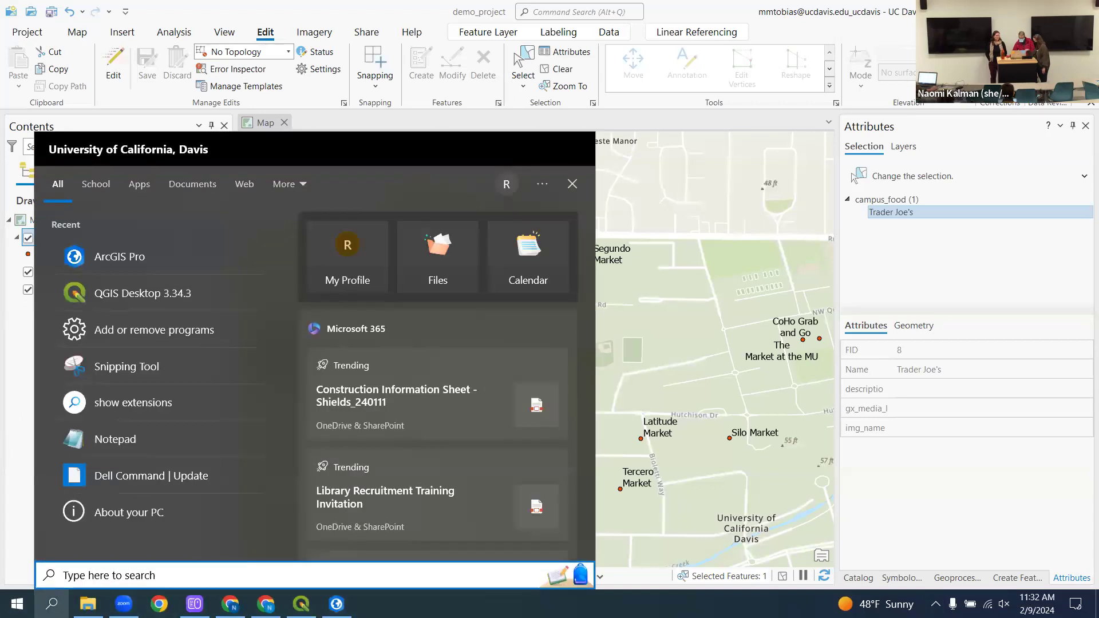
pyautogui.write('dis')
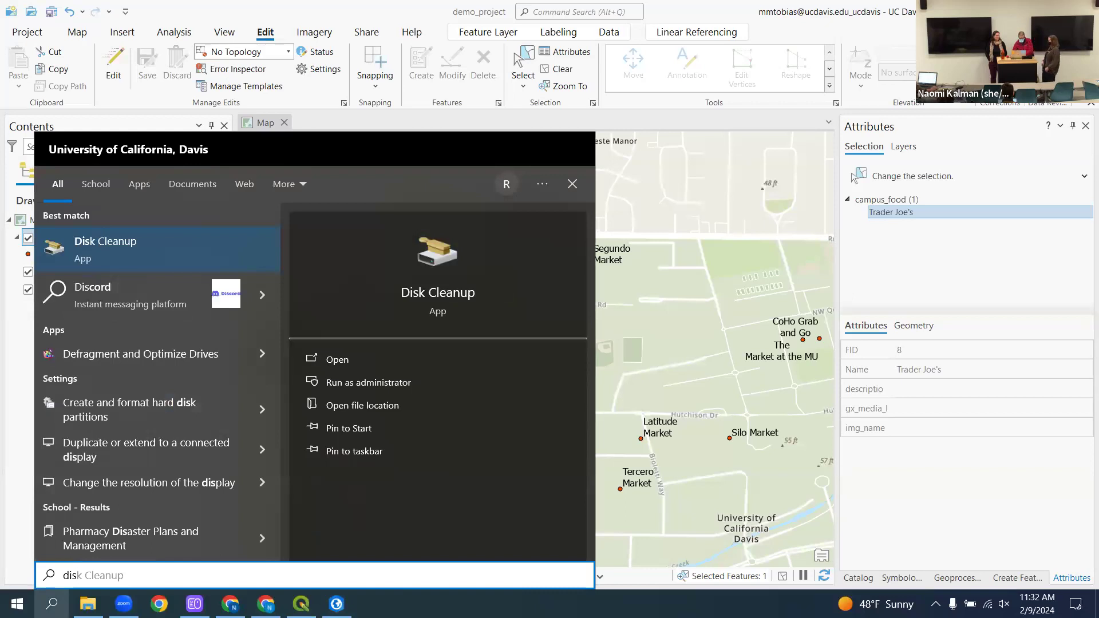
pyautogui.write('play')
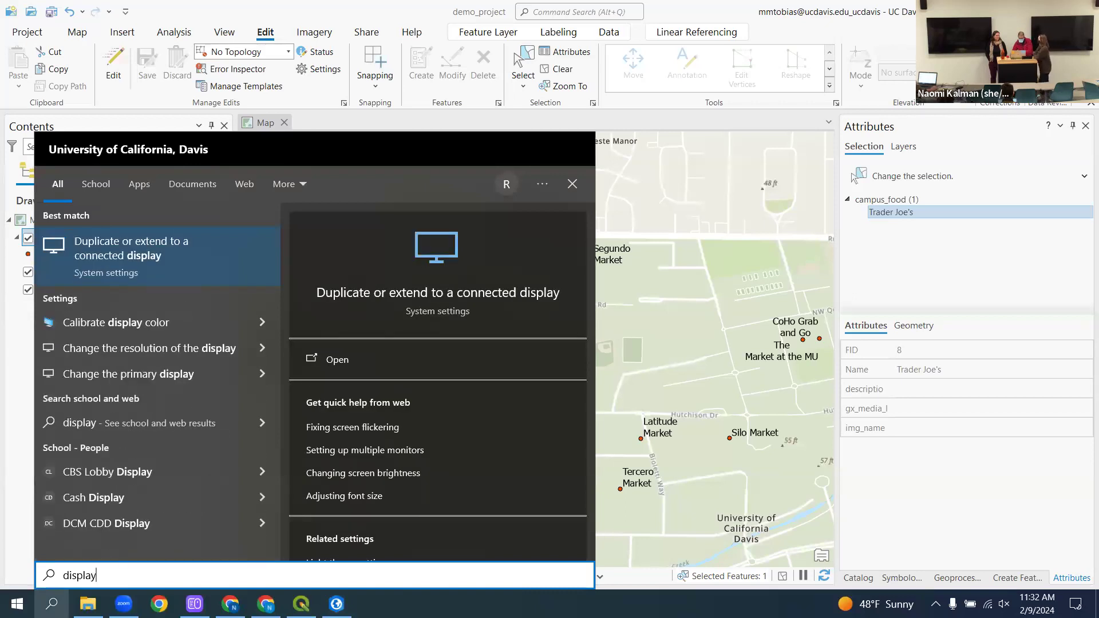
pyautogui.click(156, 234)
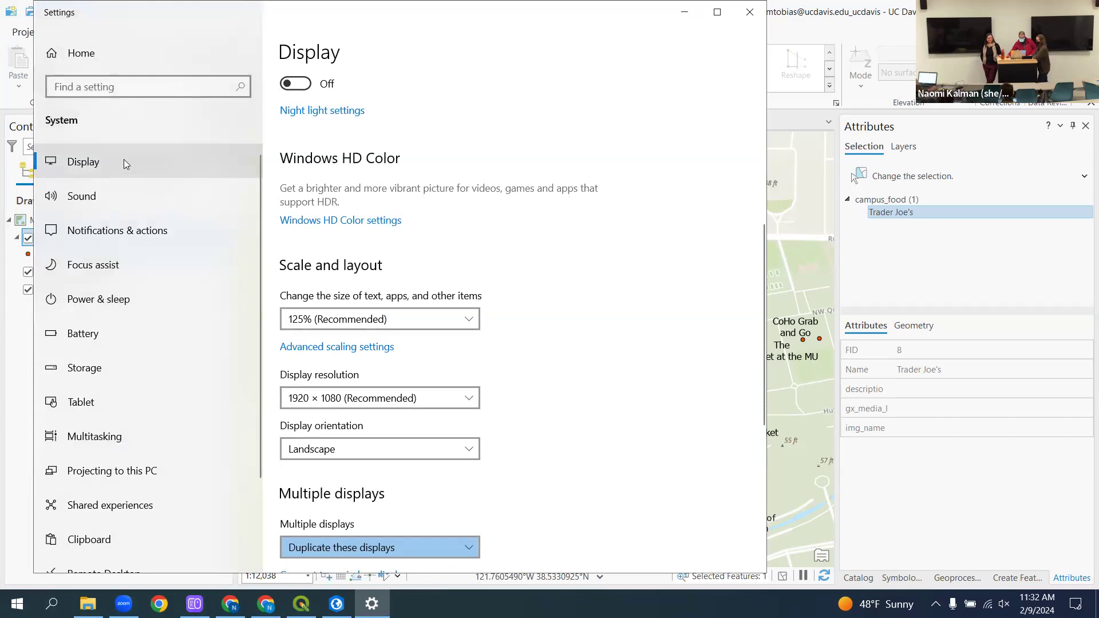
pyautogui.scroll(-4, 534, 201)
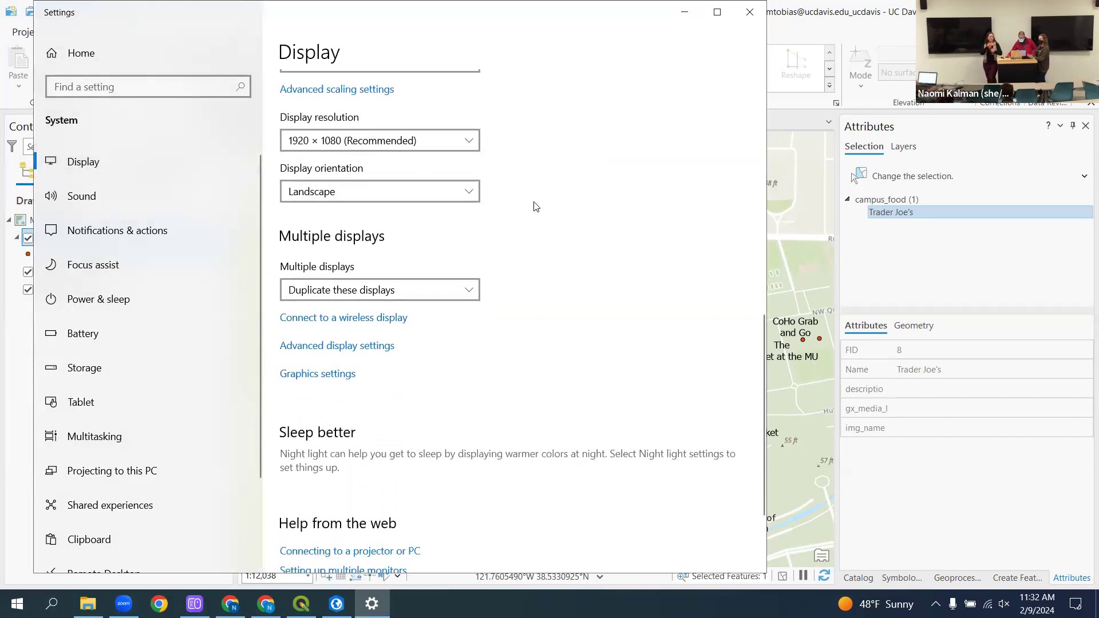
pyautogui.click(436, 292)
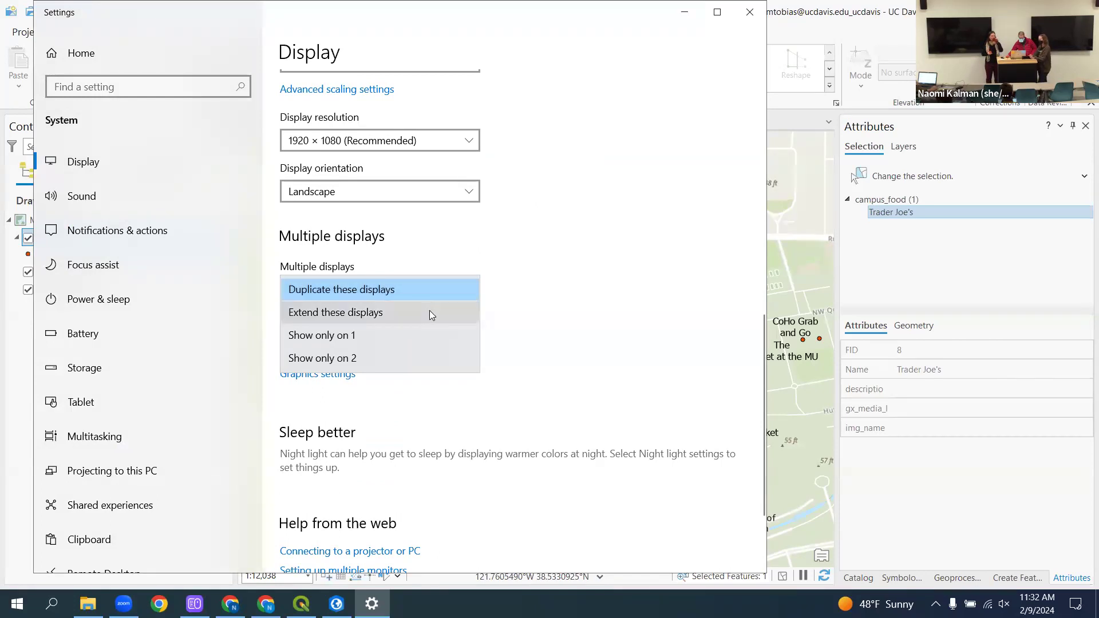
pyautogui.click(430, 315)
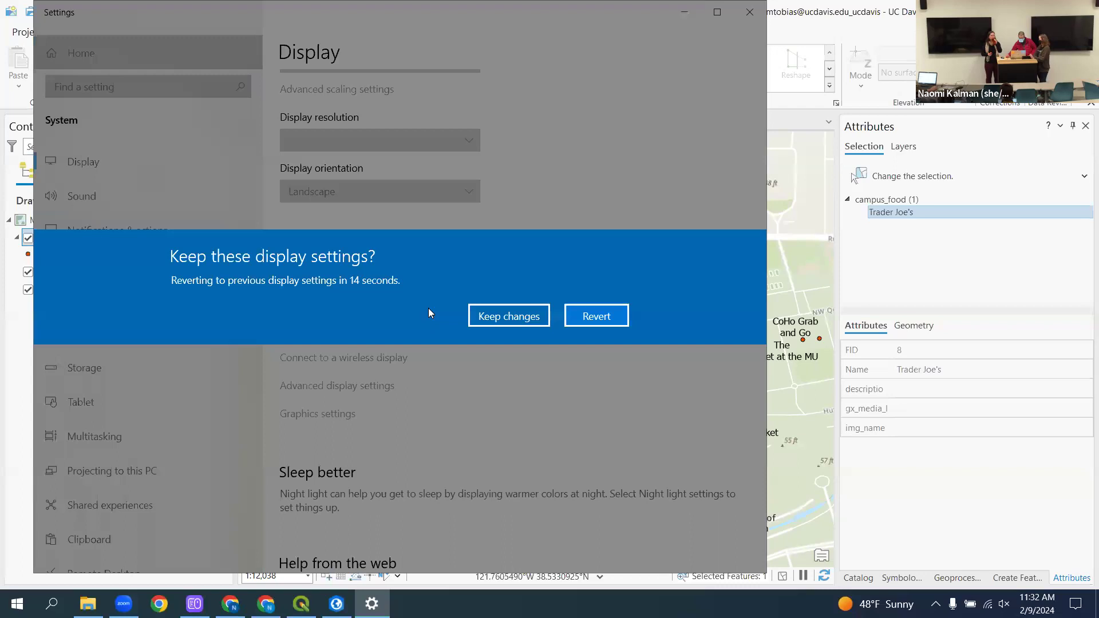
pyautogui.click(606, 318)
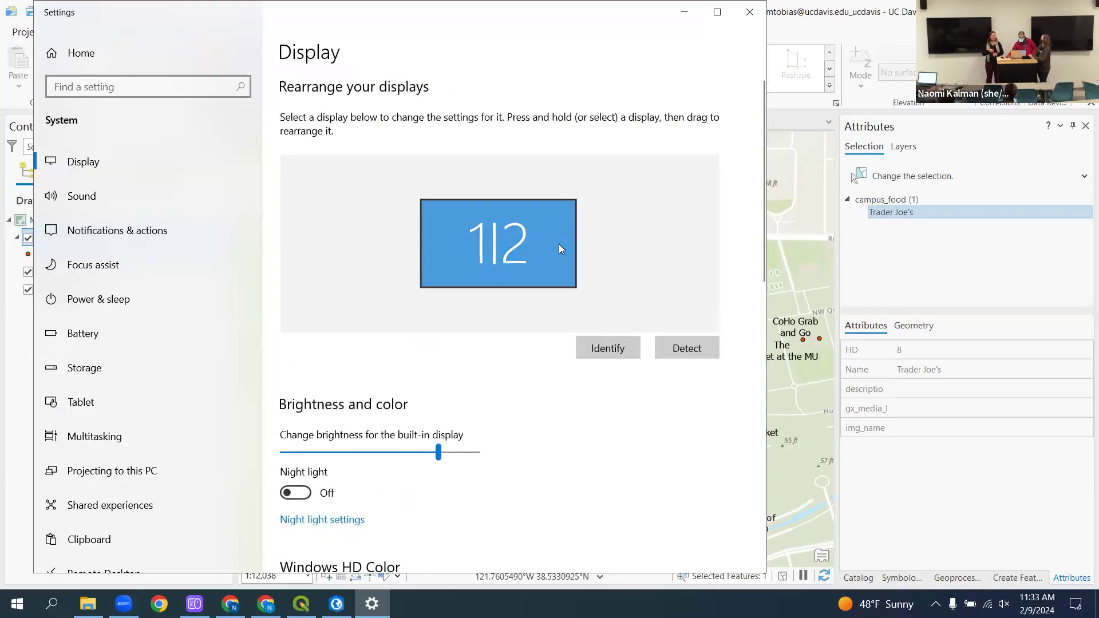
pyautogui.click(599, 347)
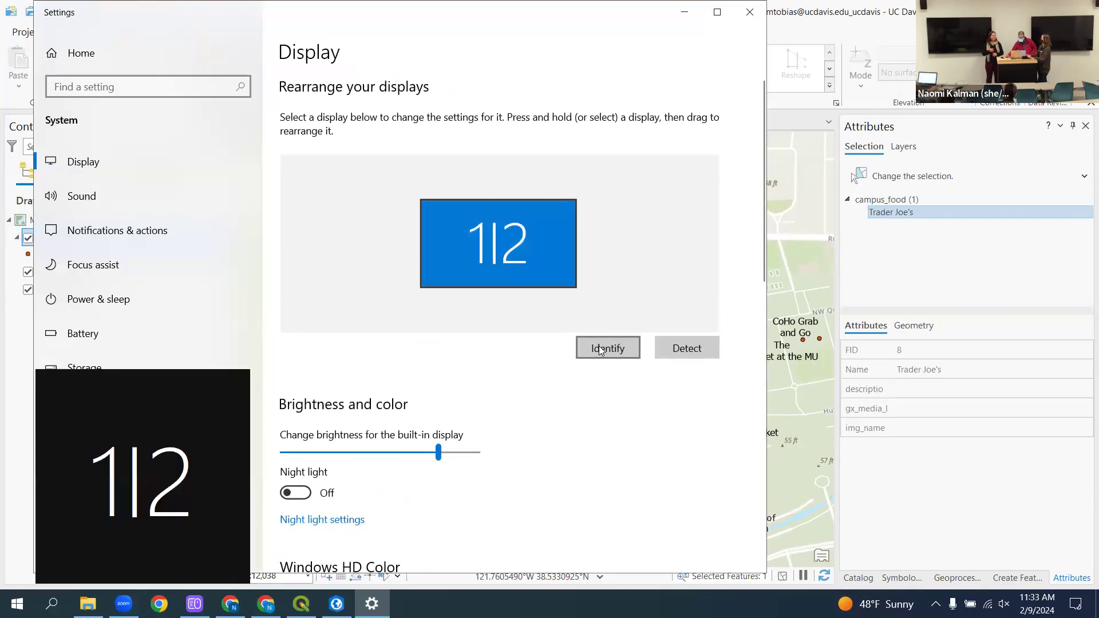
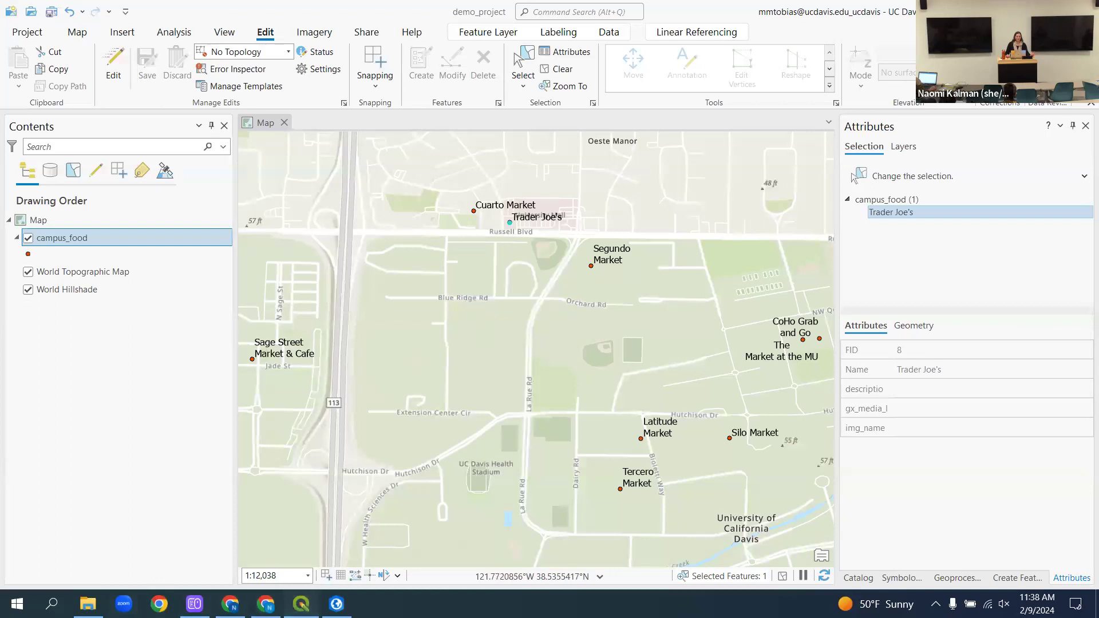
# - Switch to QGIS, check the QuickMapServices entry in the plugin manager and close the manager
pyautogui.click(302, 604)
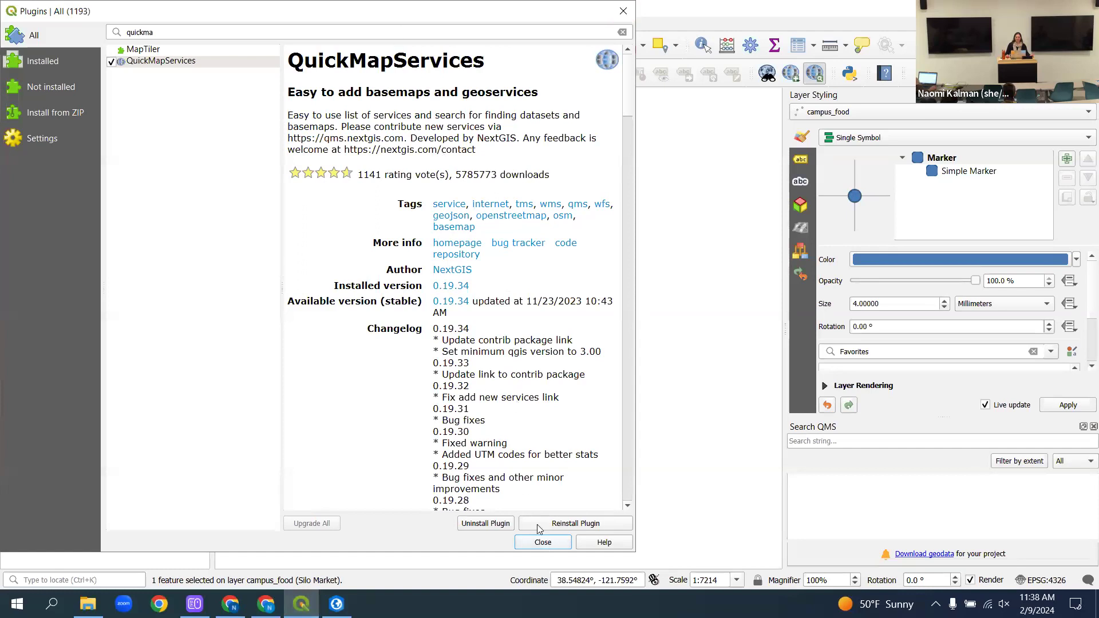
pyautogui.click(542, 542)
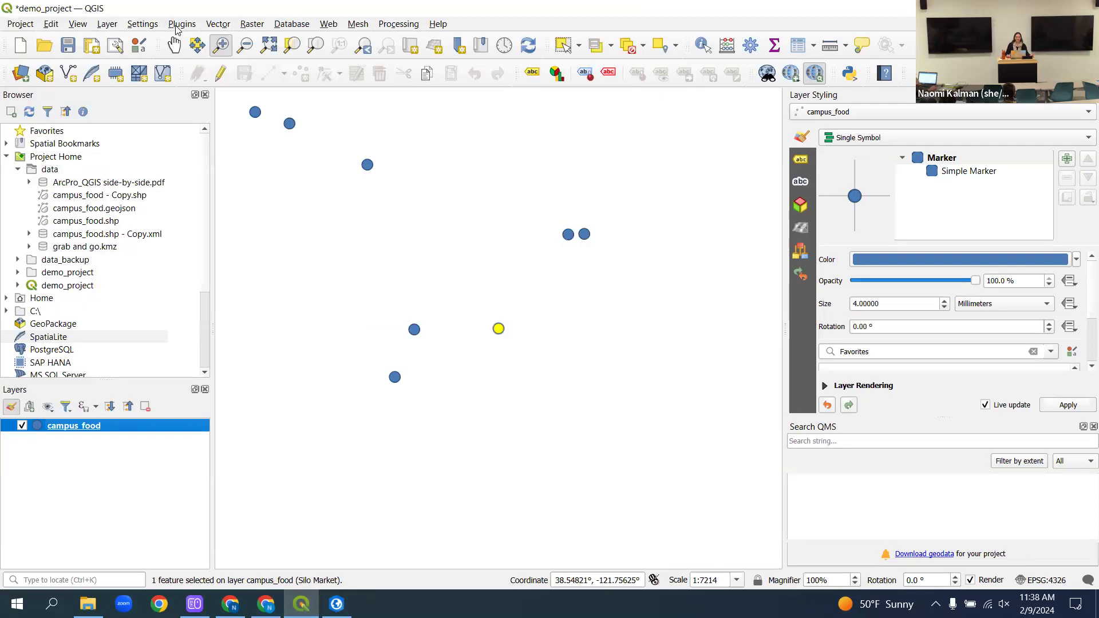
pyautogui.click(181, 26)
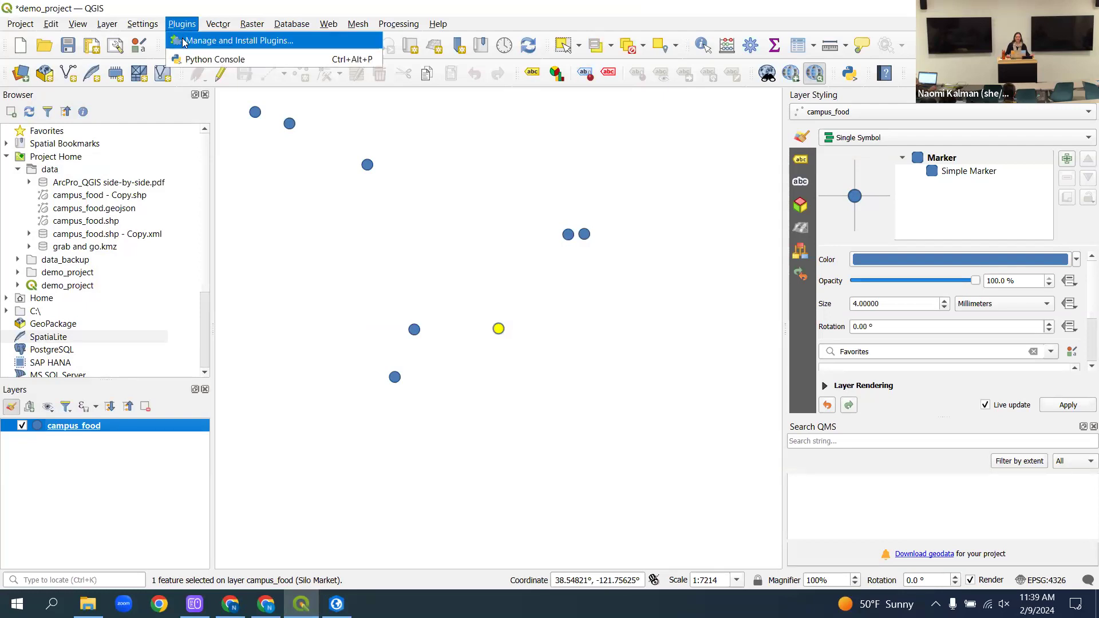
pyautogui.click(184, 41)
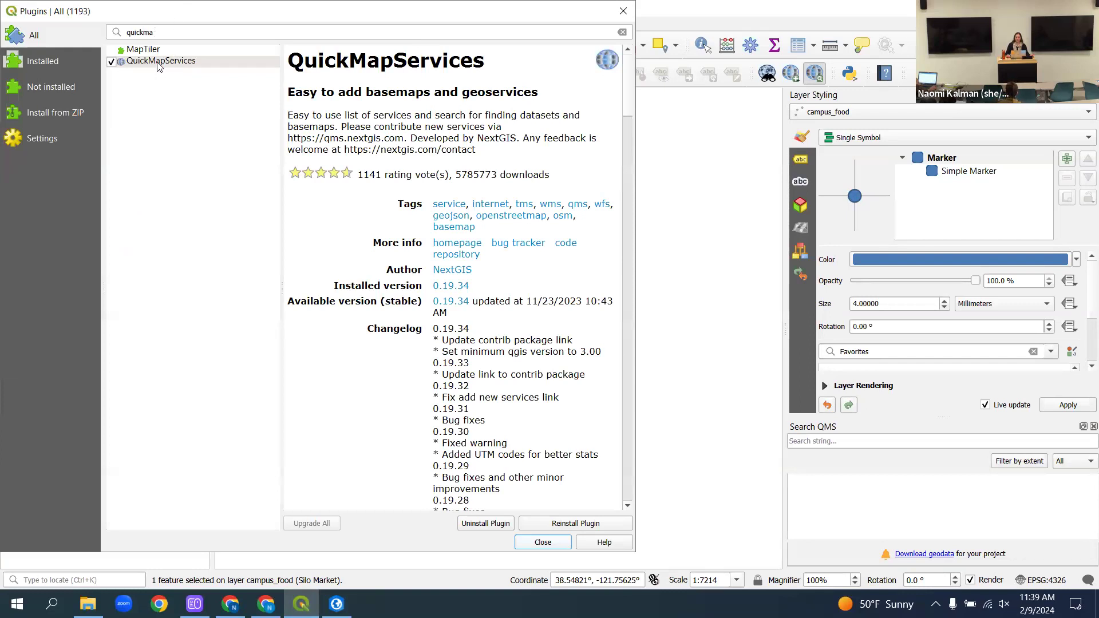
pyautogui.click(542, 542)
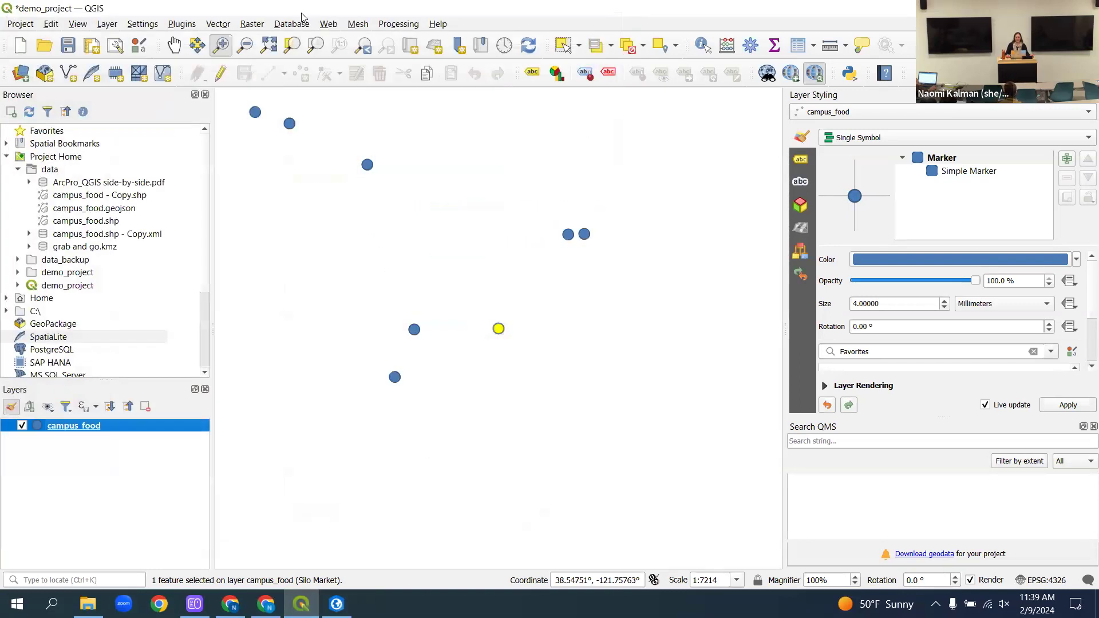
# - Add the OSM Standard basemap from QuickMapServices to the project
pyautogui.click(329, 25)
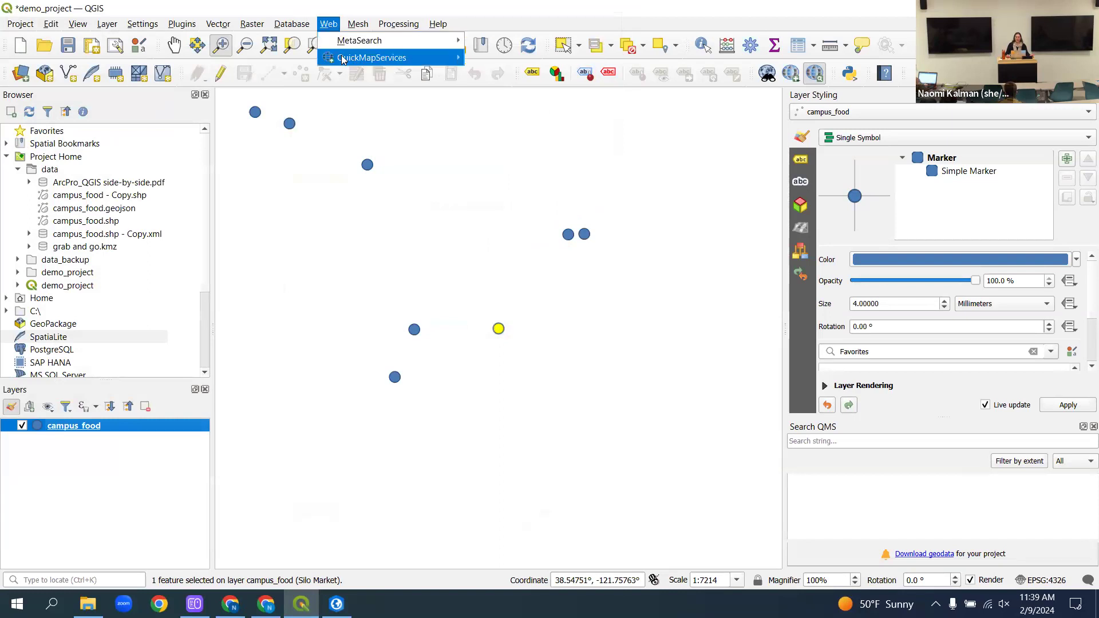
pyautogui.moveTo(344, 59)
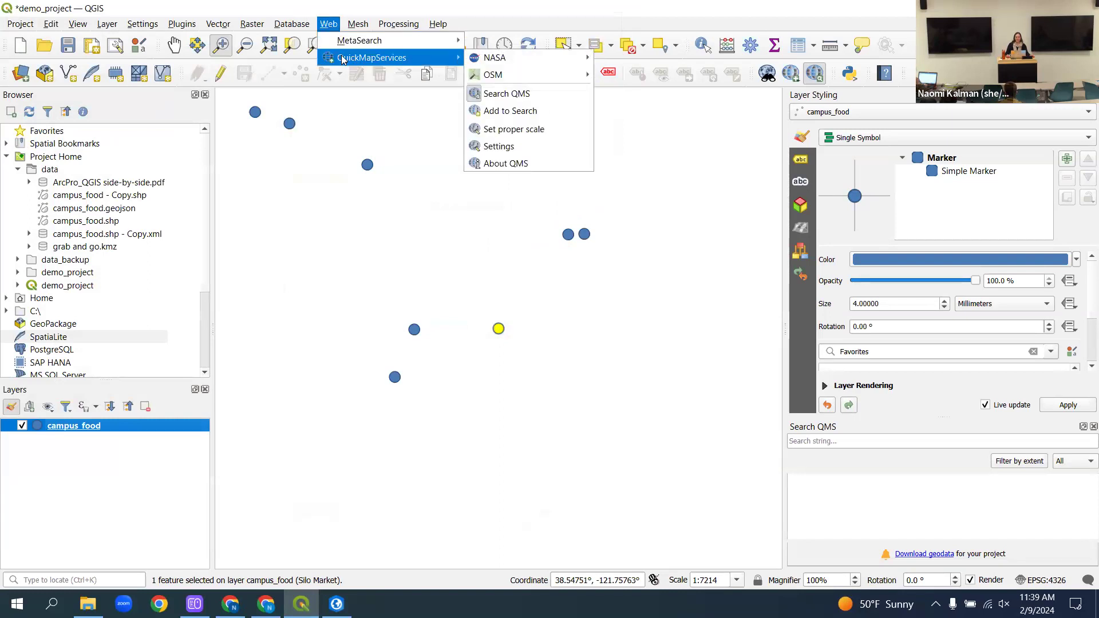
pyautogui.moveTo(490, 79)
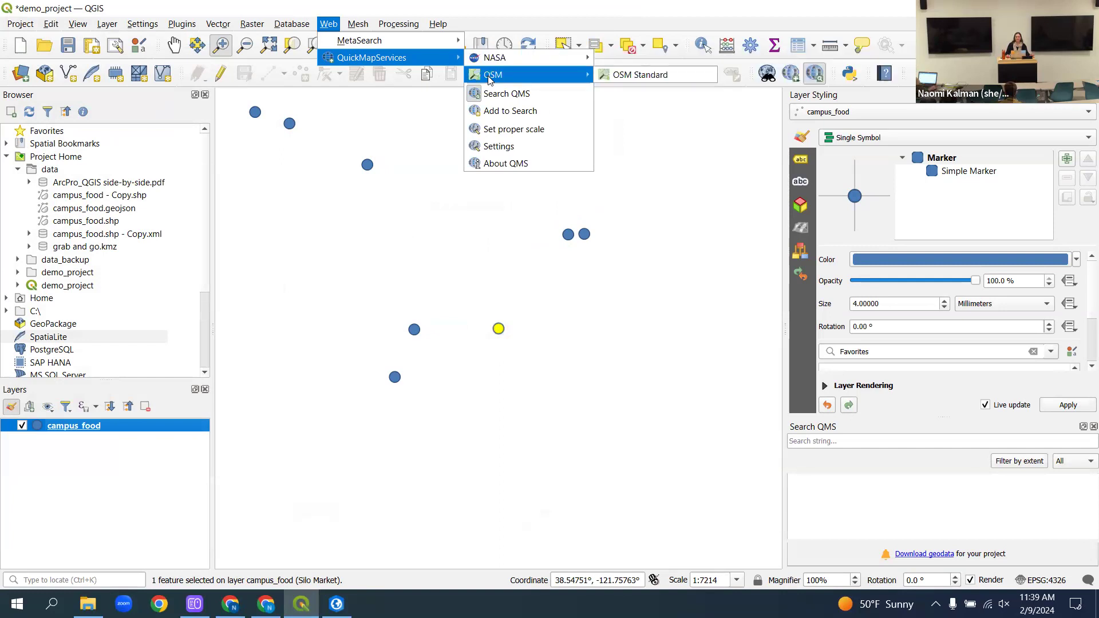
pyautogui.click(639, 78)
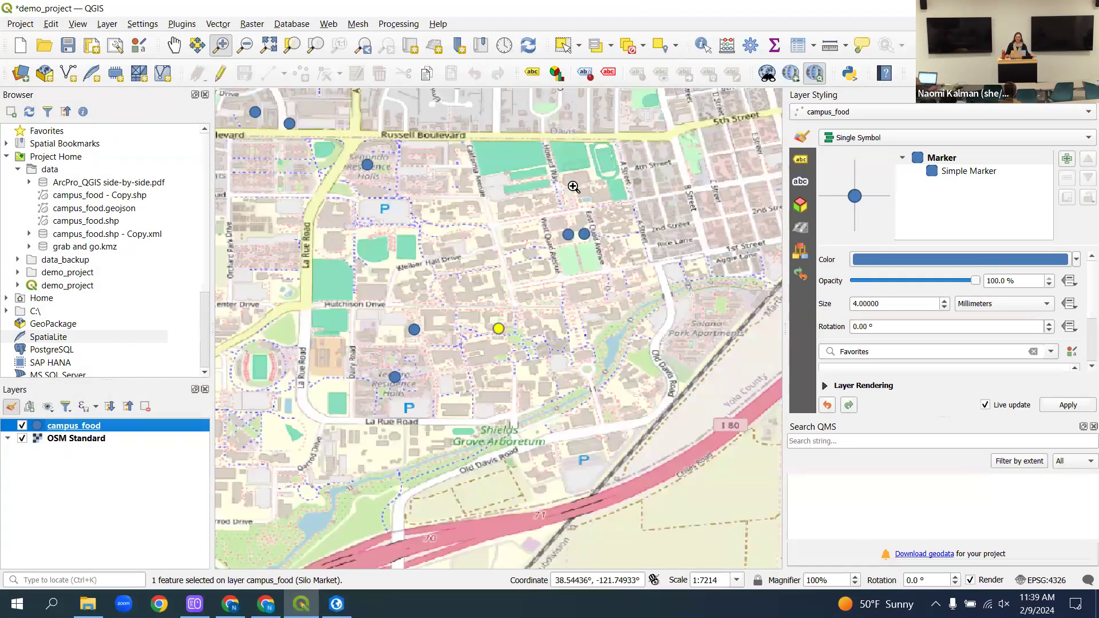
# - Fit the map to the campus_food layer and turn on single labels for its points
pyautogui.rightClick(69, 429)
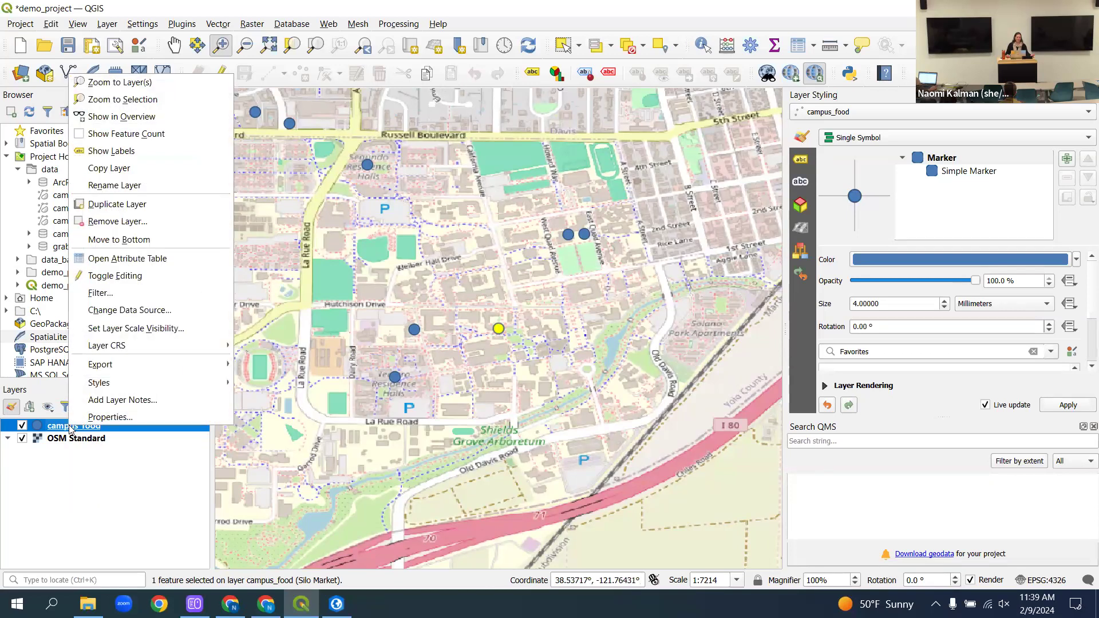
pyautogui.click(148, 90)
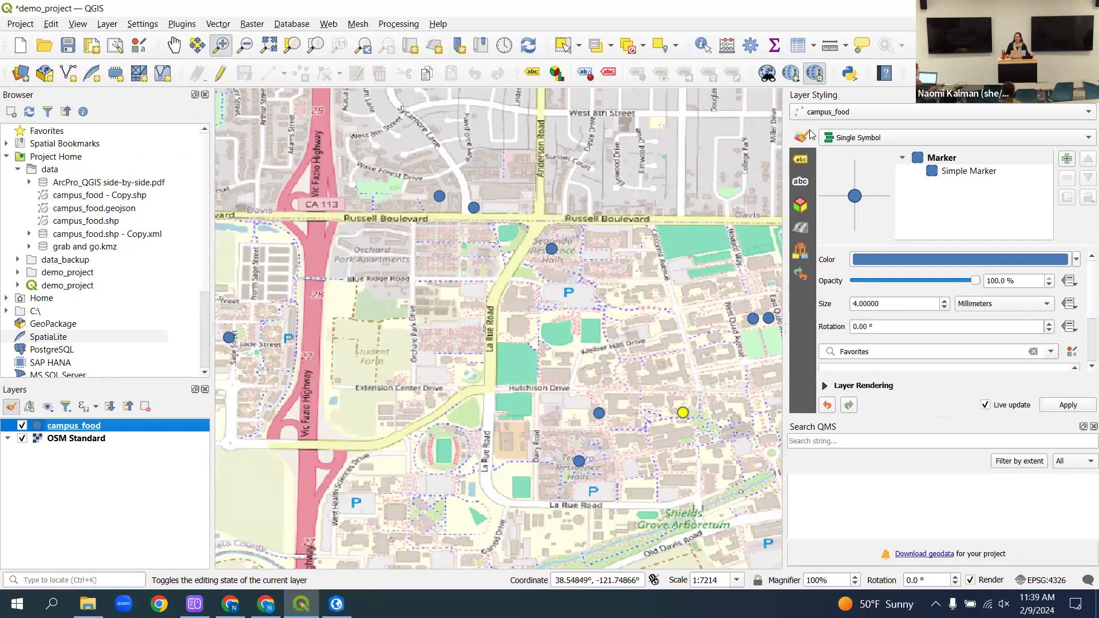
pyautogui.click(800, 159)
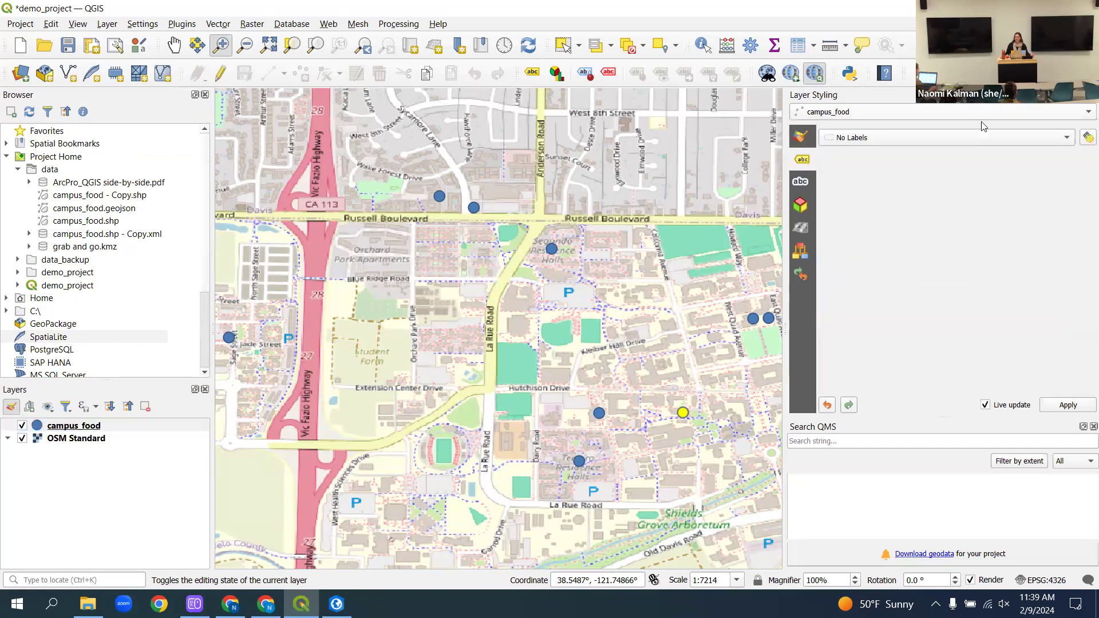
pyautogui.click(1067, 140)
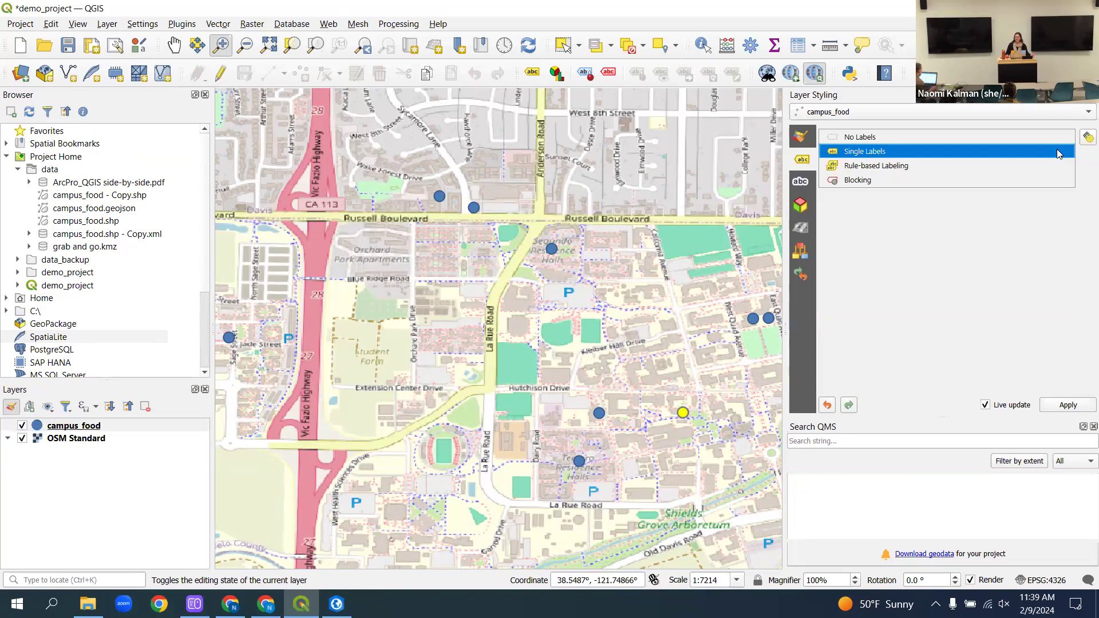
pyautogui.click(1059, 152)
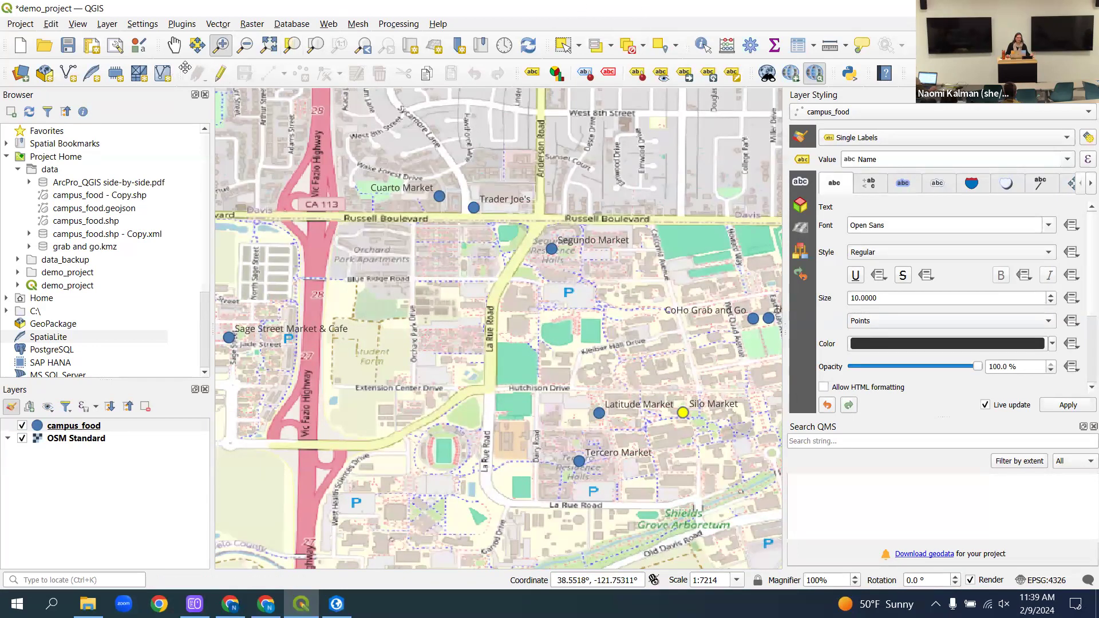
# - Turn on editing for the campus_food layer
pyautogui.moveTo(182, 92); pyautogui.dragTo(179, 72)
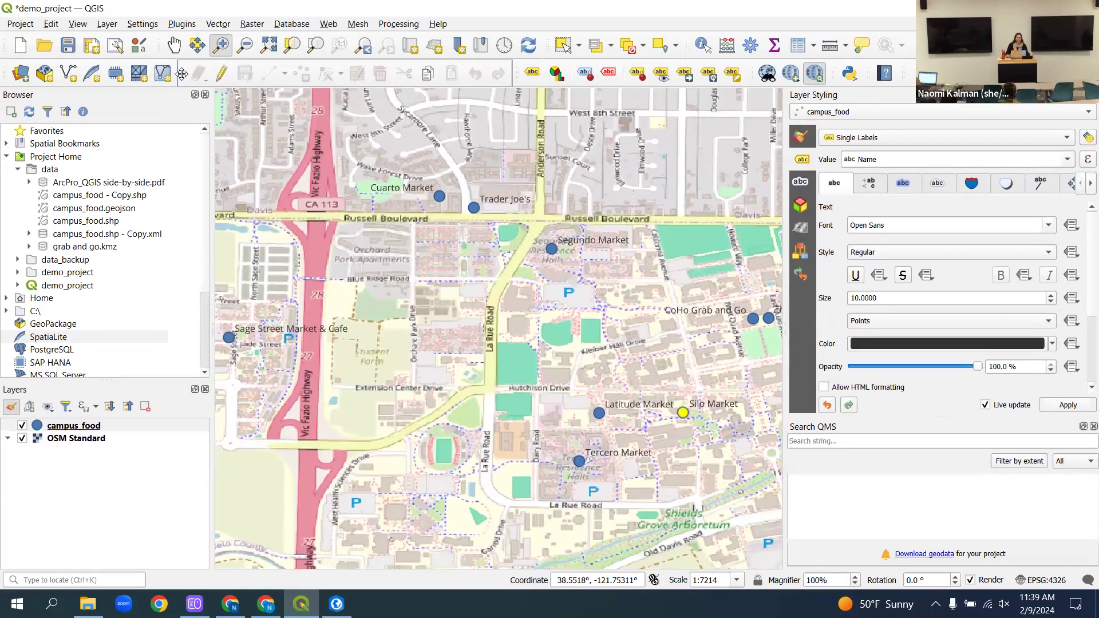
pyautogui.click(218, 76)
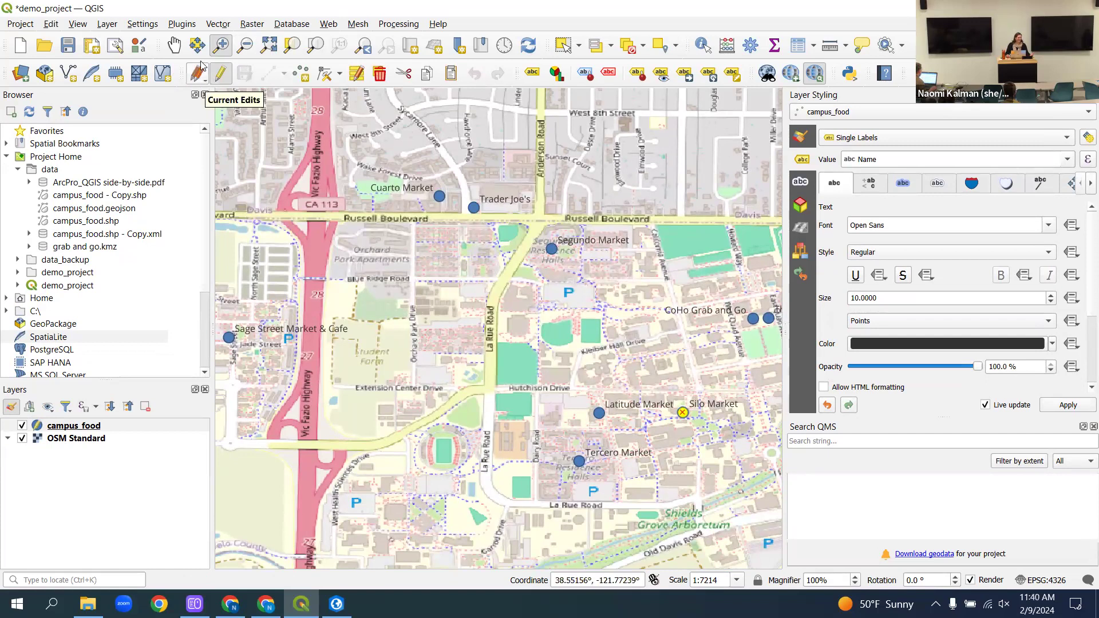
pyautogui.click(219, 76)
pyautogui.click(218, 76)
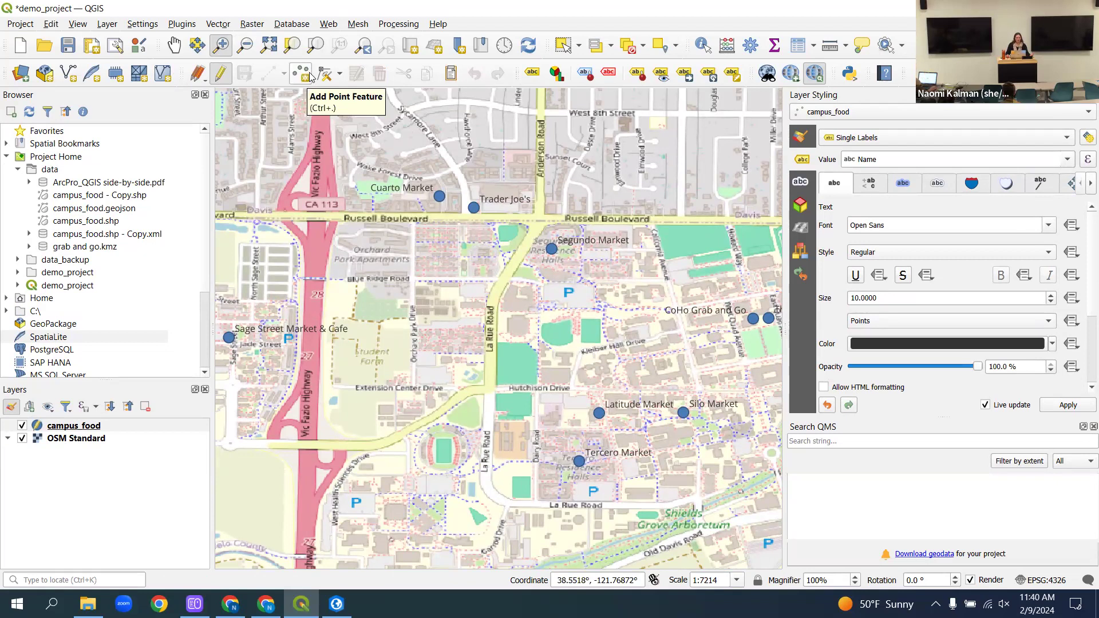
# - Add a point feature to campus_food south of the stadium, west of La Rue Road, with the Name Scrubs Cafe
pyautogui.click(303, 77)
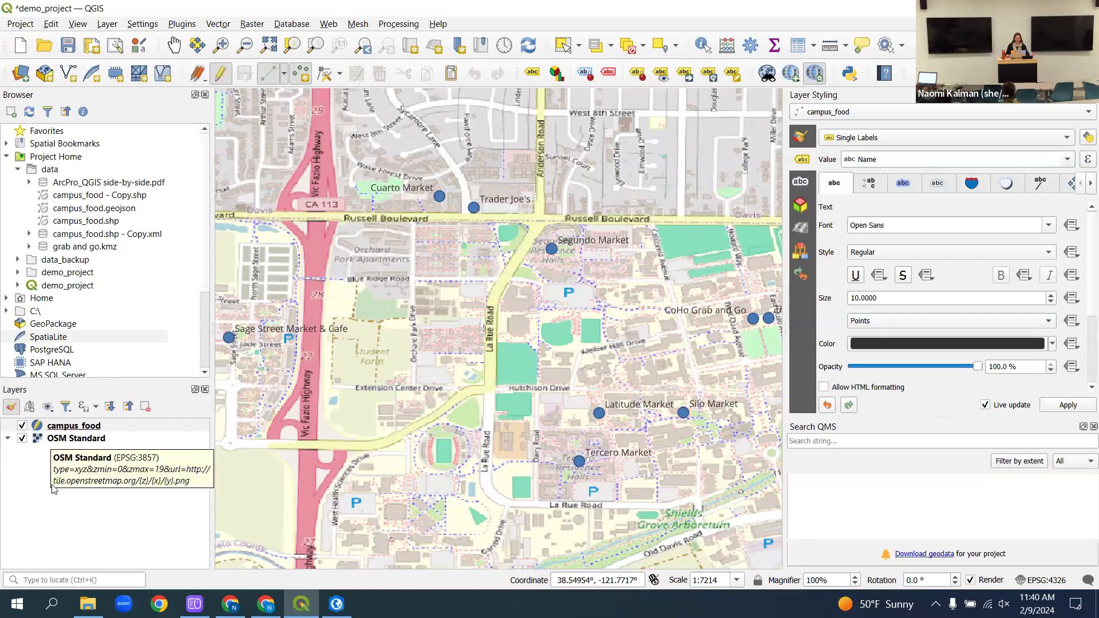
pyautogui.click(76, 430)
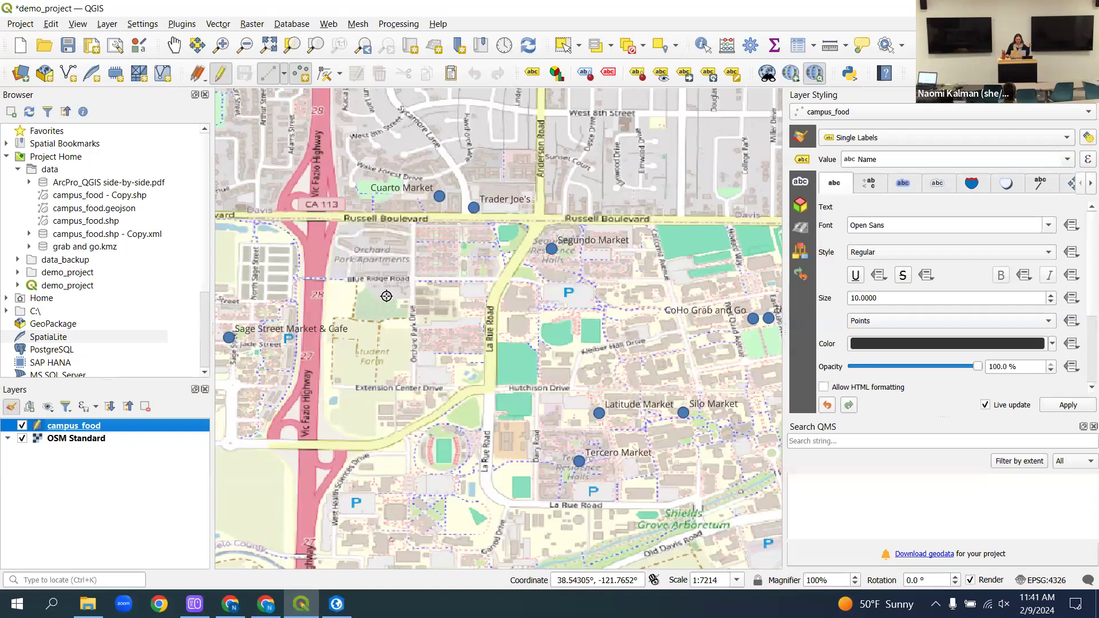
pyautogui.click(426, 523)
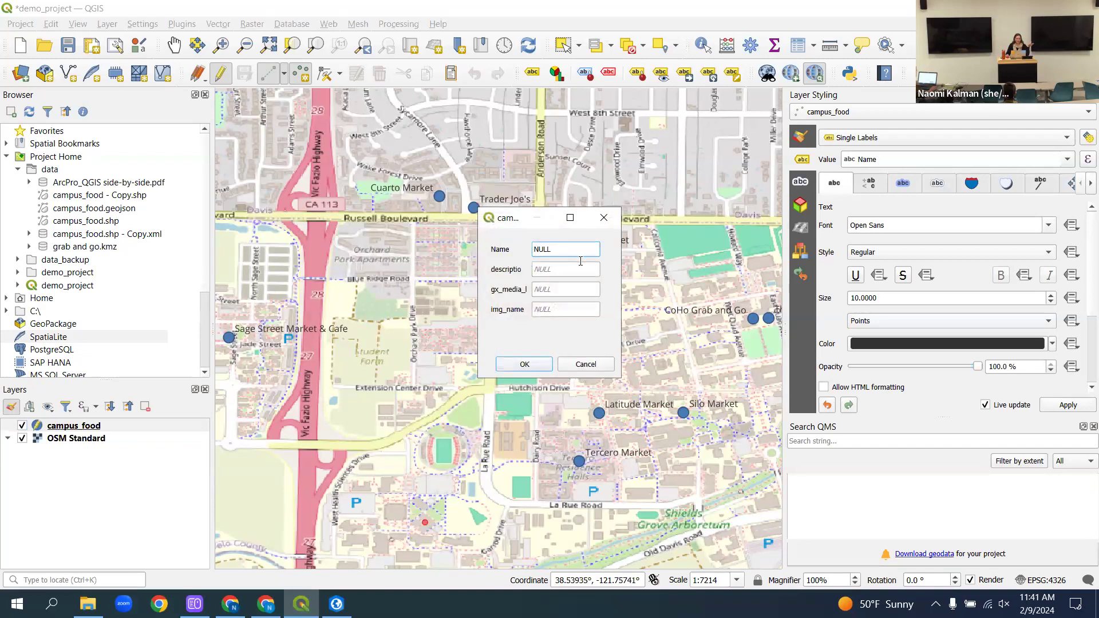
pyautogui.press('BackSpace')
pyautogui.press('BackSpace')
pyautogui.press('BackSpace')
pyautogui.write('Scrubs Cafe')
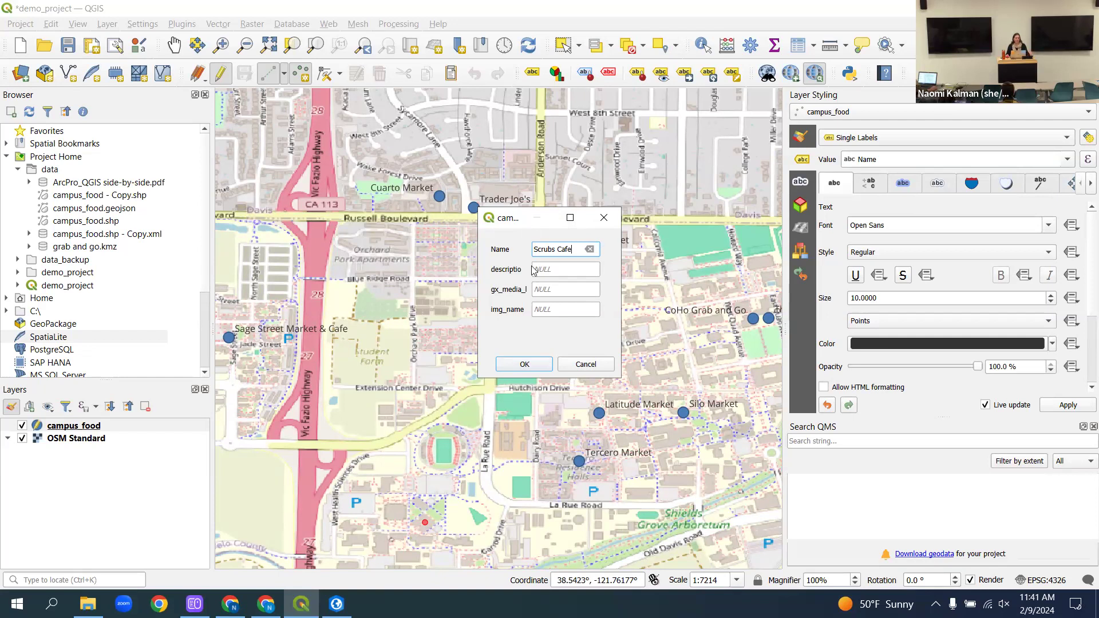
pyautogui.click(523, 364)
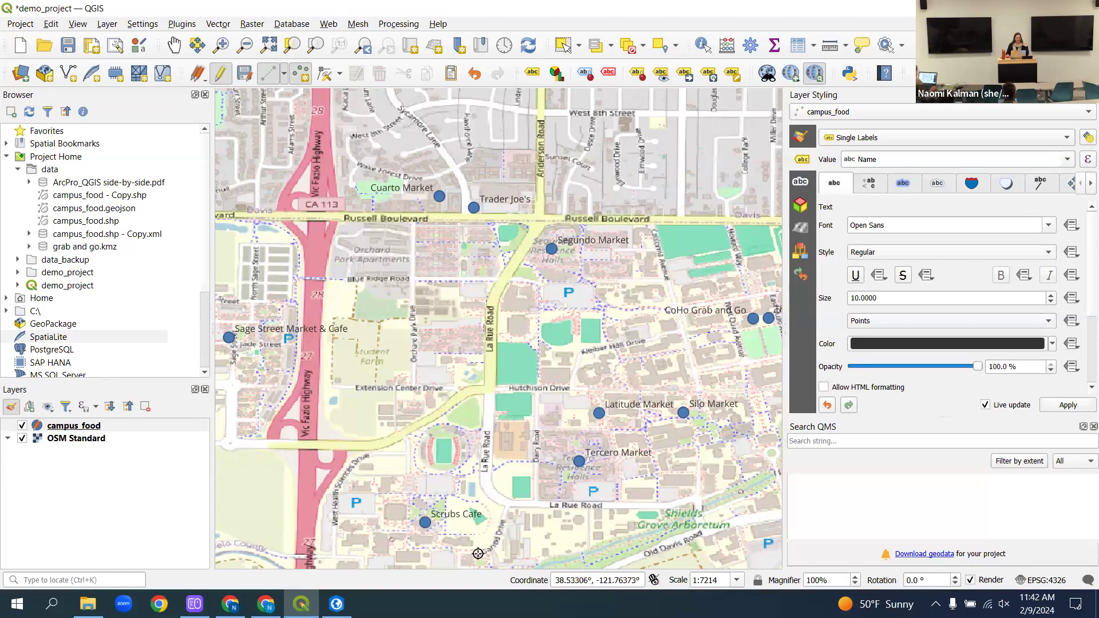
# - Examine all campus_food records in an enlarged attribute table, including the Scrubs Cafe row, and close the table
pyautogui.click(798, 46)
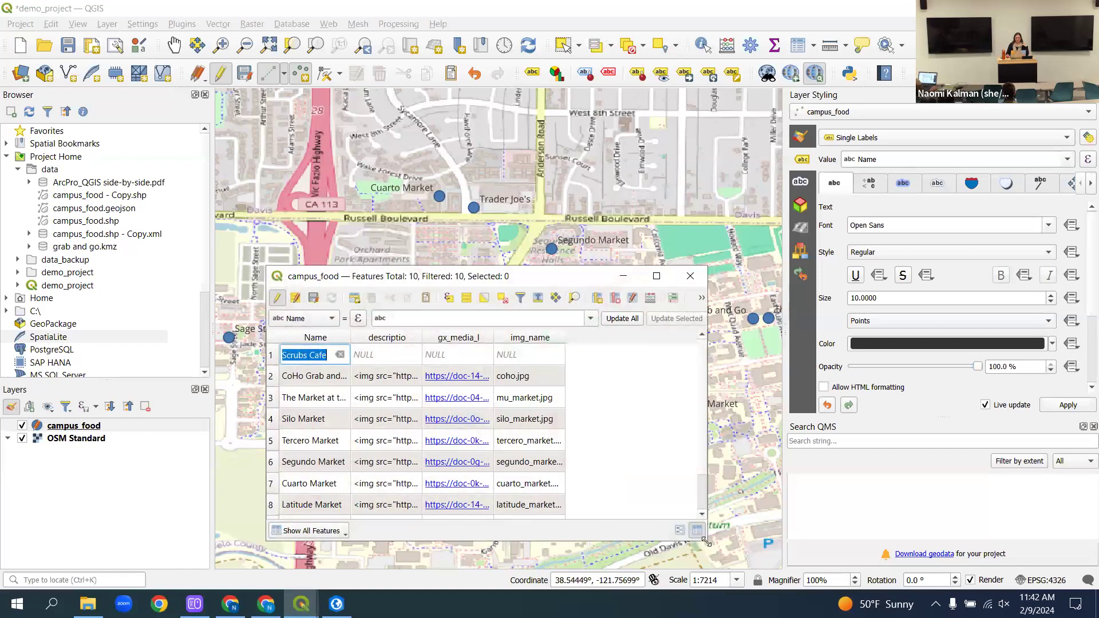
pyautogui.moveTo(706, 540); pyautogui.dragTo(747, 587)
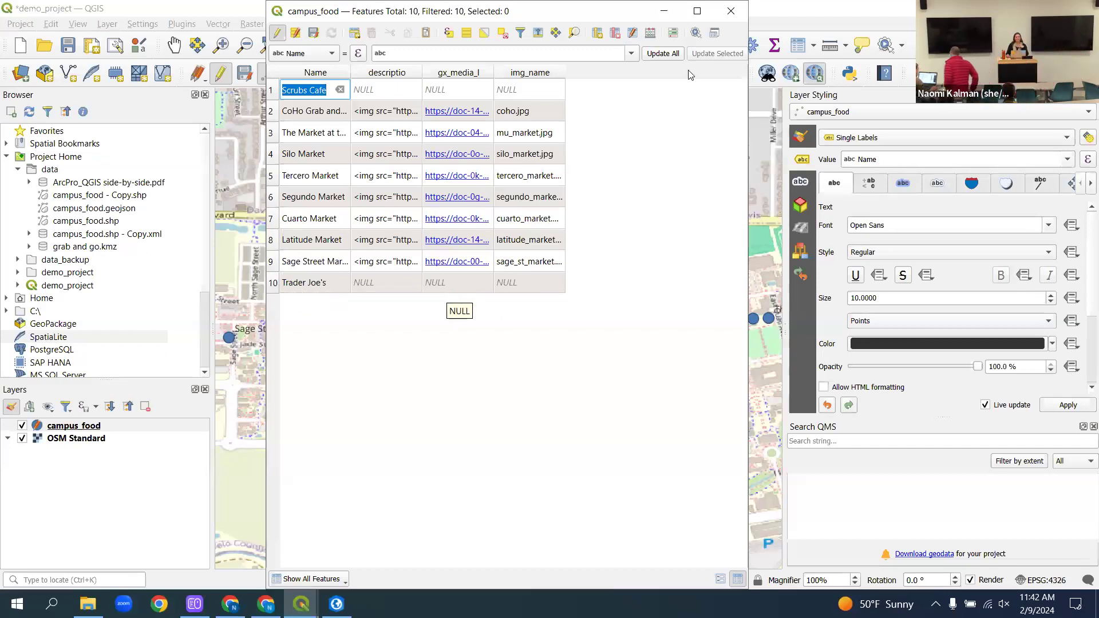
pyautogui.click(730, 12)
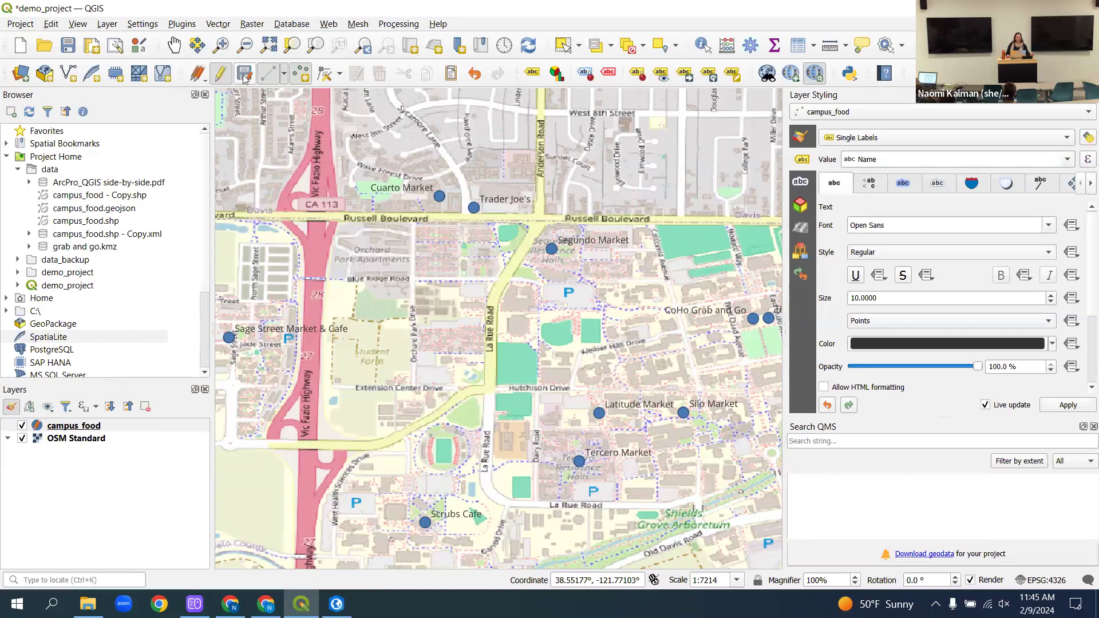
# - Save the edits to the campus_food layer, keeping it in editing mode
pyautogui.click(243, 76)
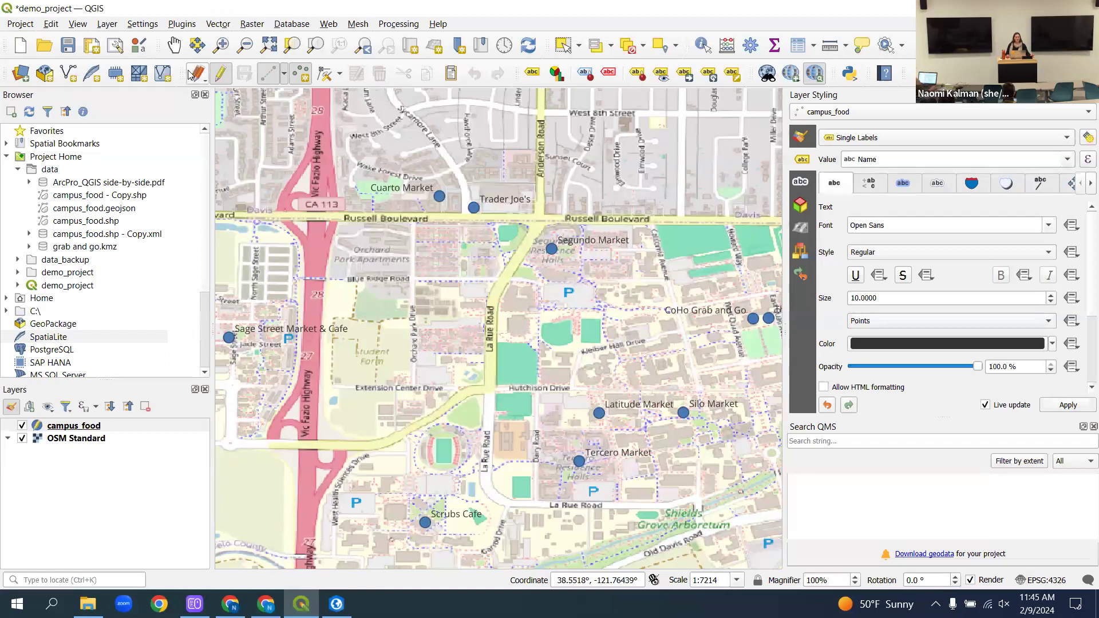
pyautogui.moveTo(185, 70)
pyautogui.mouseDown()
pyautogui.moveTo(228, 158)
pyautogui.moveTo(173, 69)
pyautogui.moveTo(184, 66)
pyautogui.mouseUp()
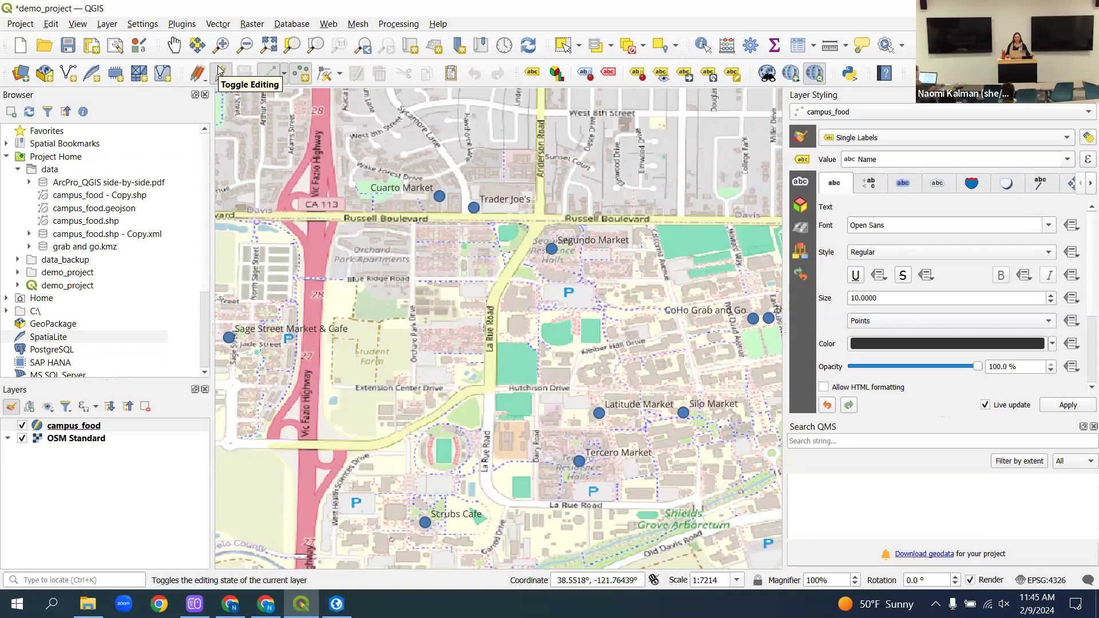
pyautogui.click(222, 73)
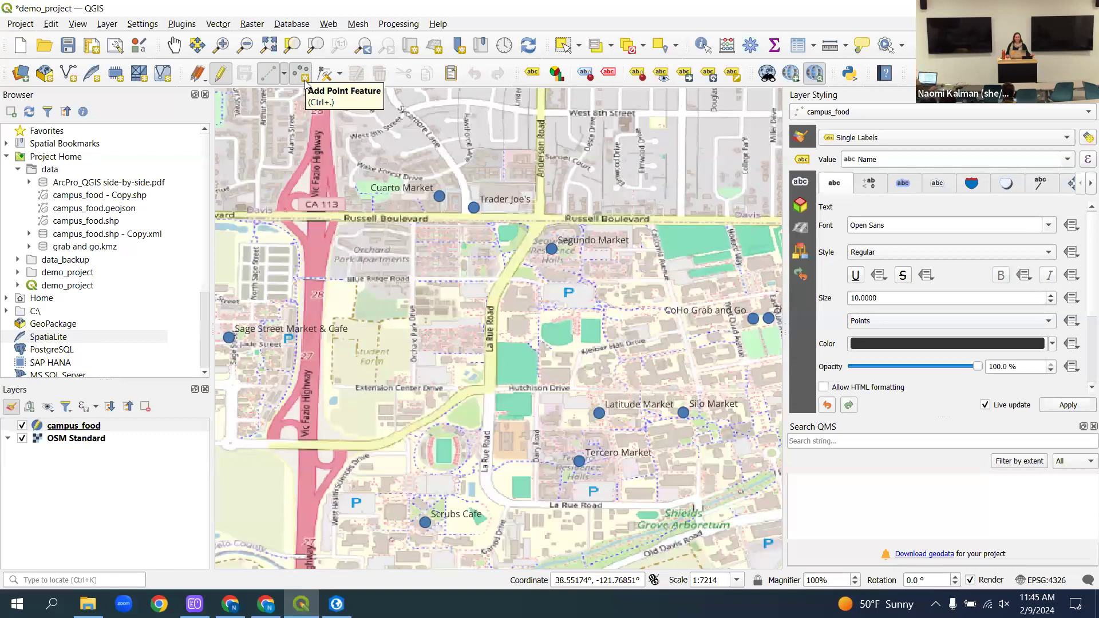
pyautogui.click(304, 82)
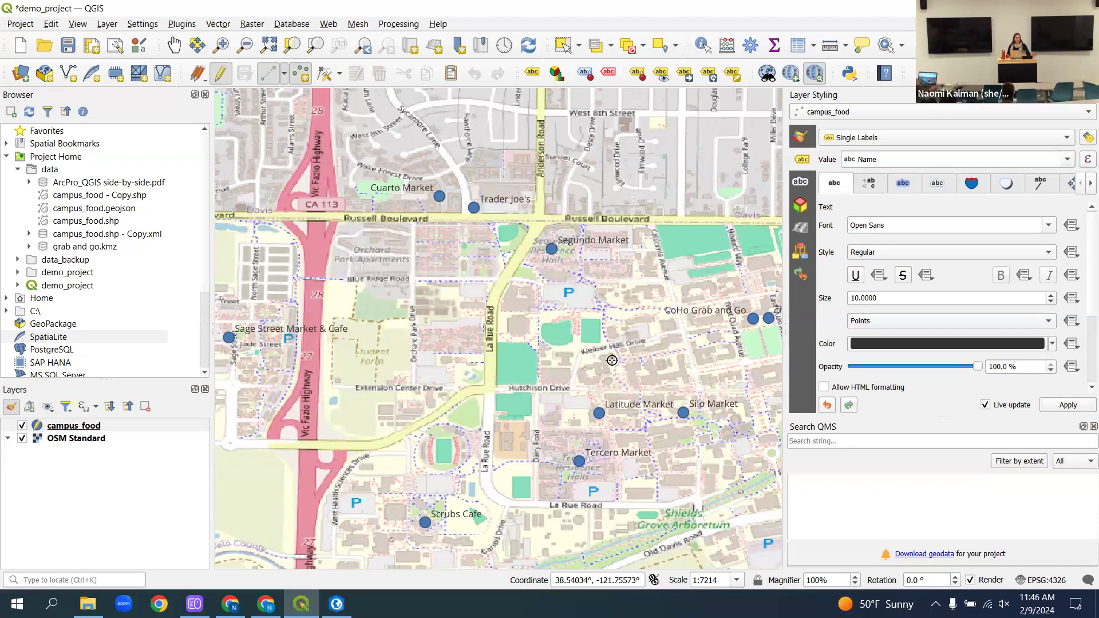
# - Add a Text (string) field named on_campus with a length of 10 to the campus_food attribute table
pyautogui.click(85, 428)
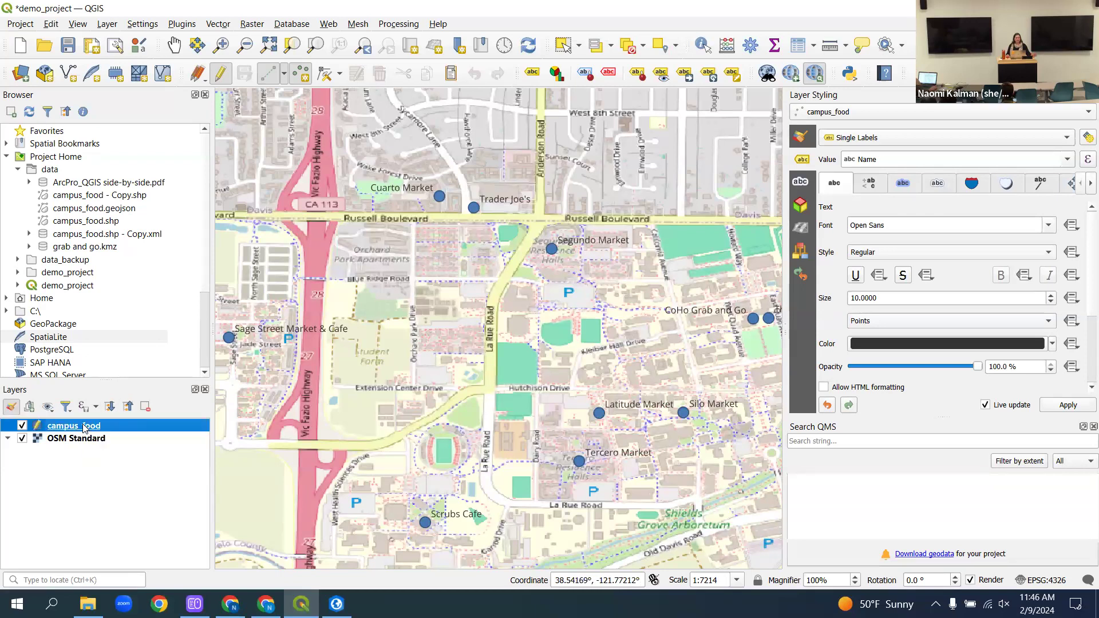
pyautogui.rightClick(84, 428)
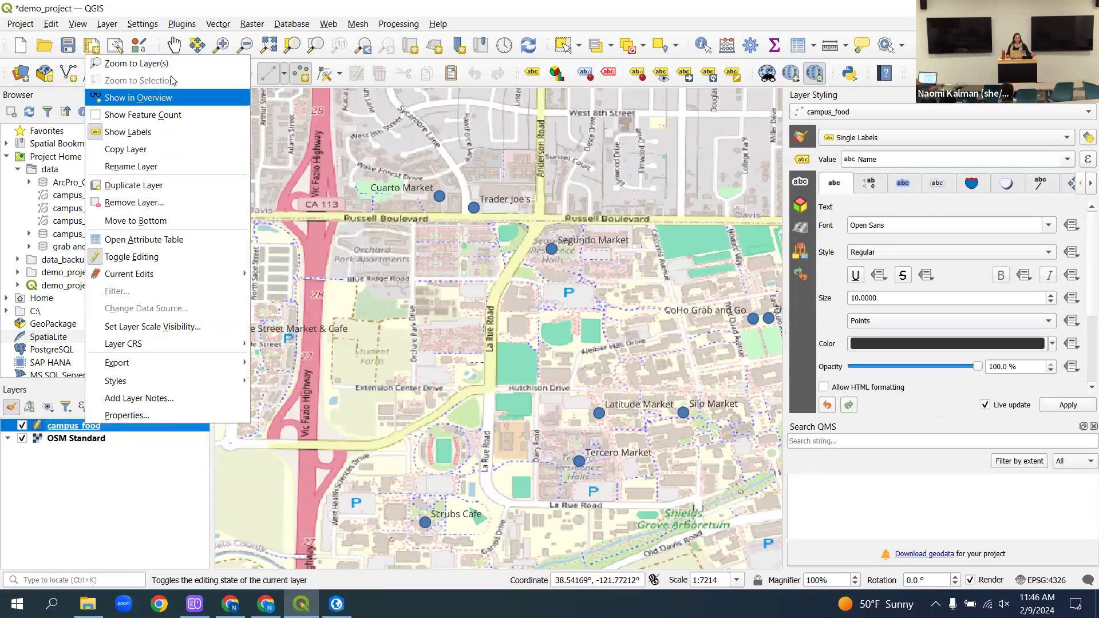
pyautogui.click(170, 245)
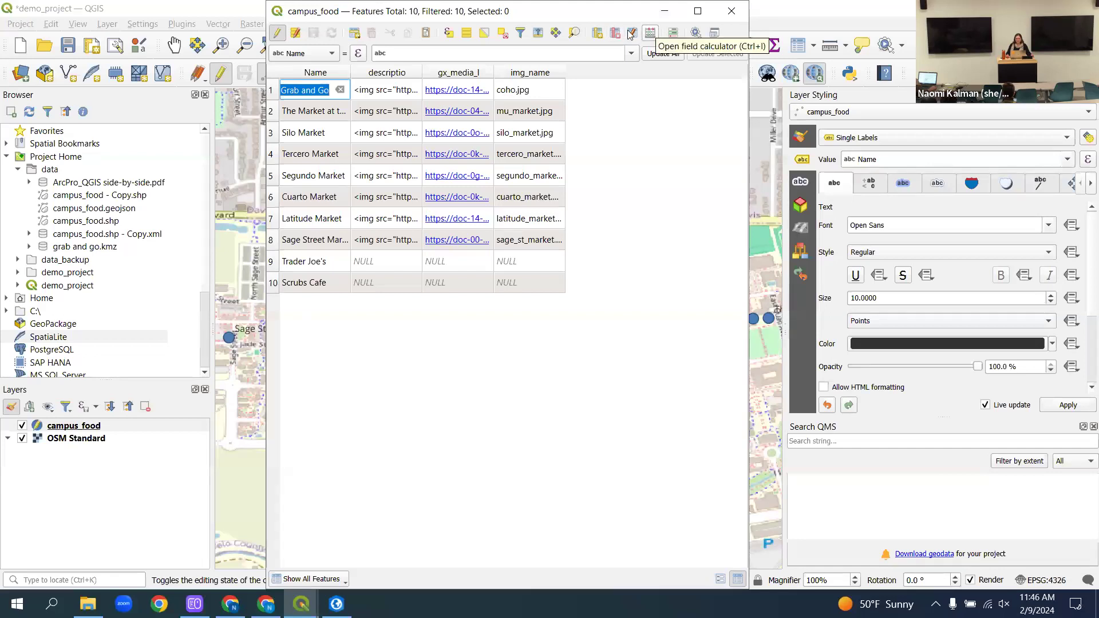
pyautogui.click(597, 39)
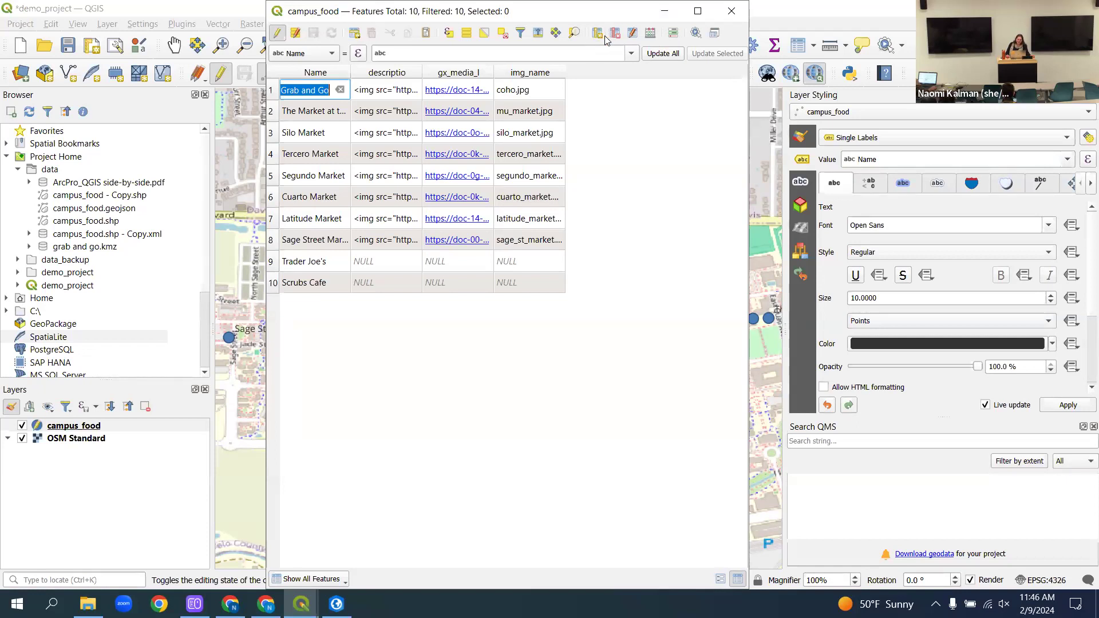
pyautogui.click(598, 36)
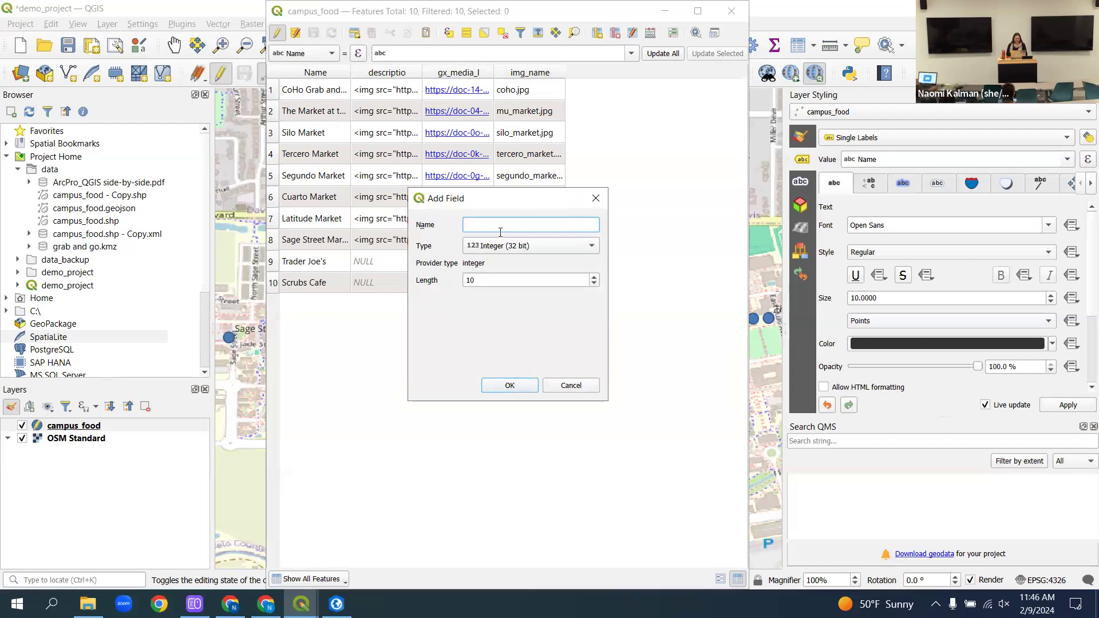
pyautogui.press('BackSpace')
pyautogui.press('BackSpace')
pyautogui.write('ampus')
pyautogui.click(510, 250)
pyautogui.click(498, 289)
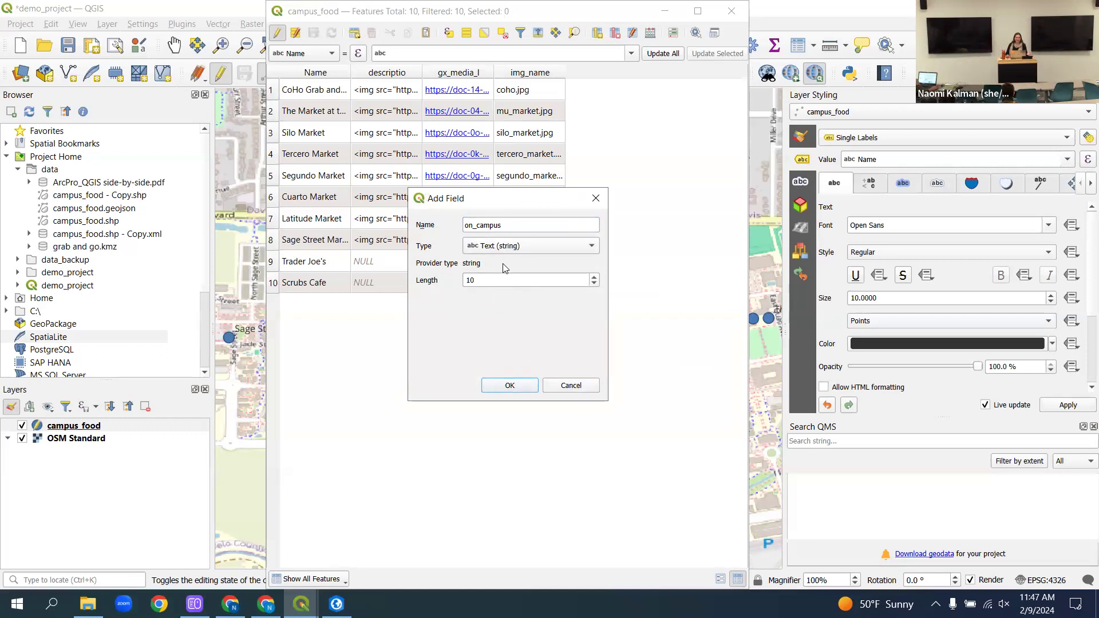
pyautogui.click(509, 385)
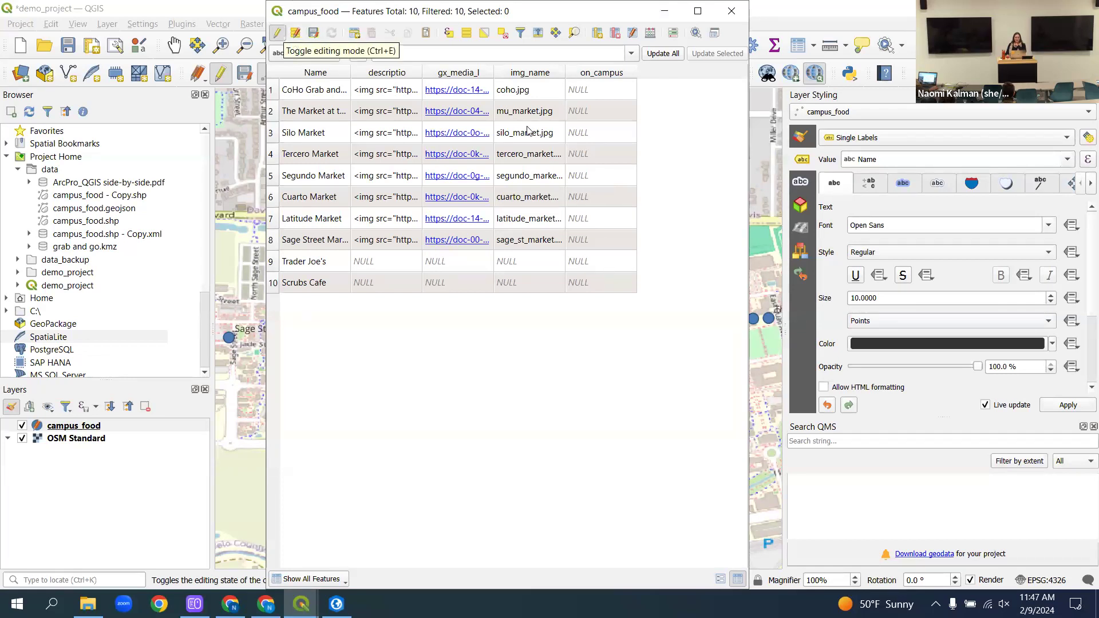
# - Set the on_campus value of the Trader Joe's record to no
pyautogui.doubleClick(584, 262)
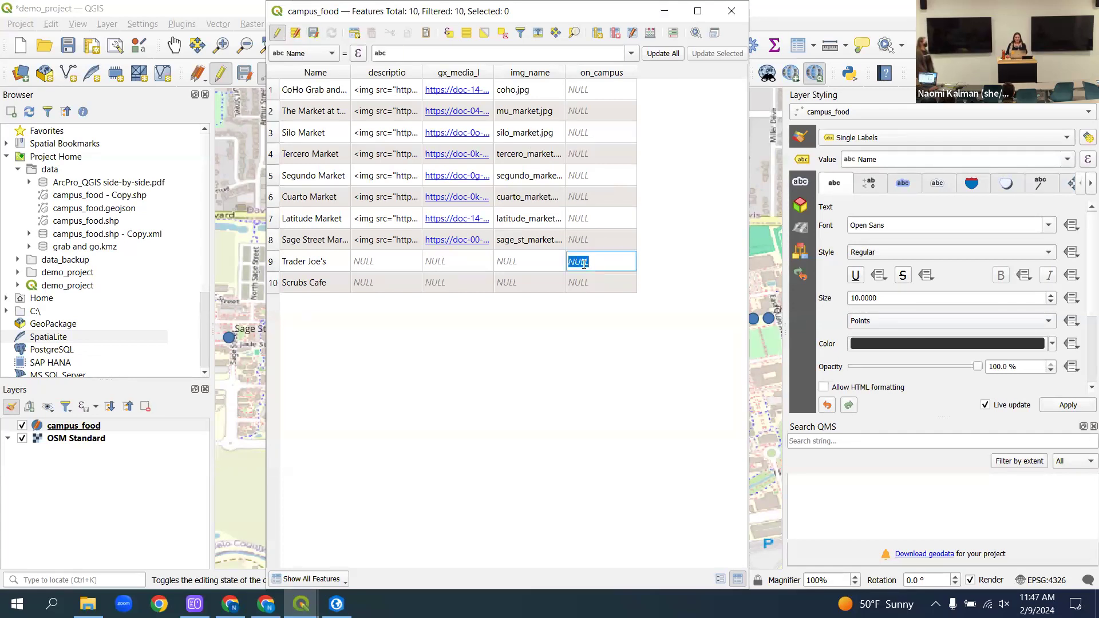
pyautogui.write('no')
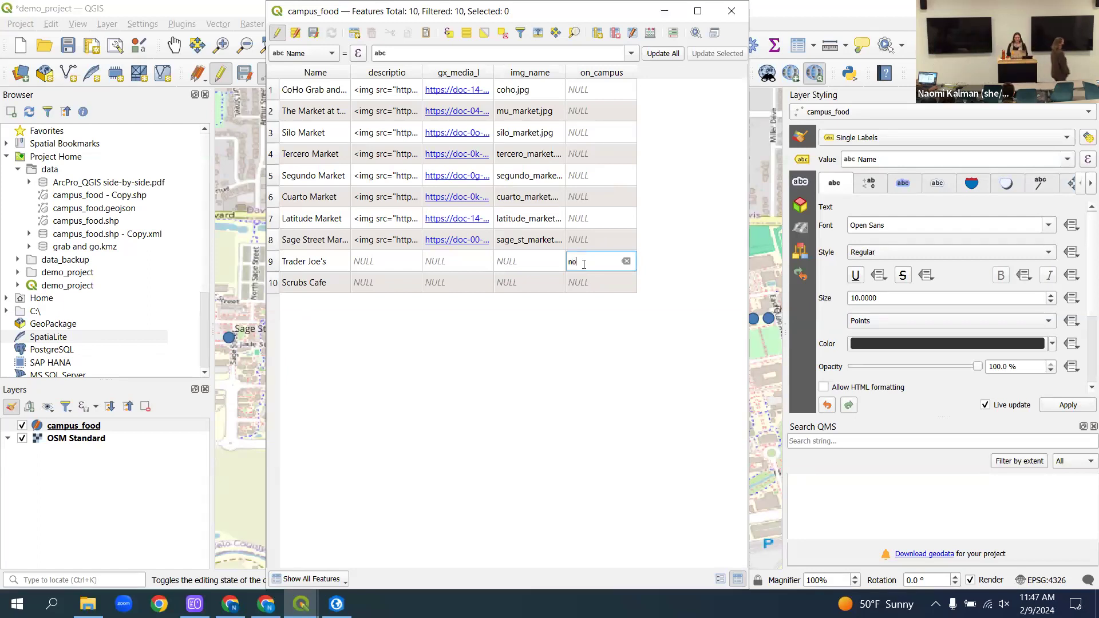
pyautogui.press('Return')
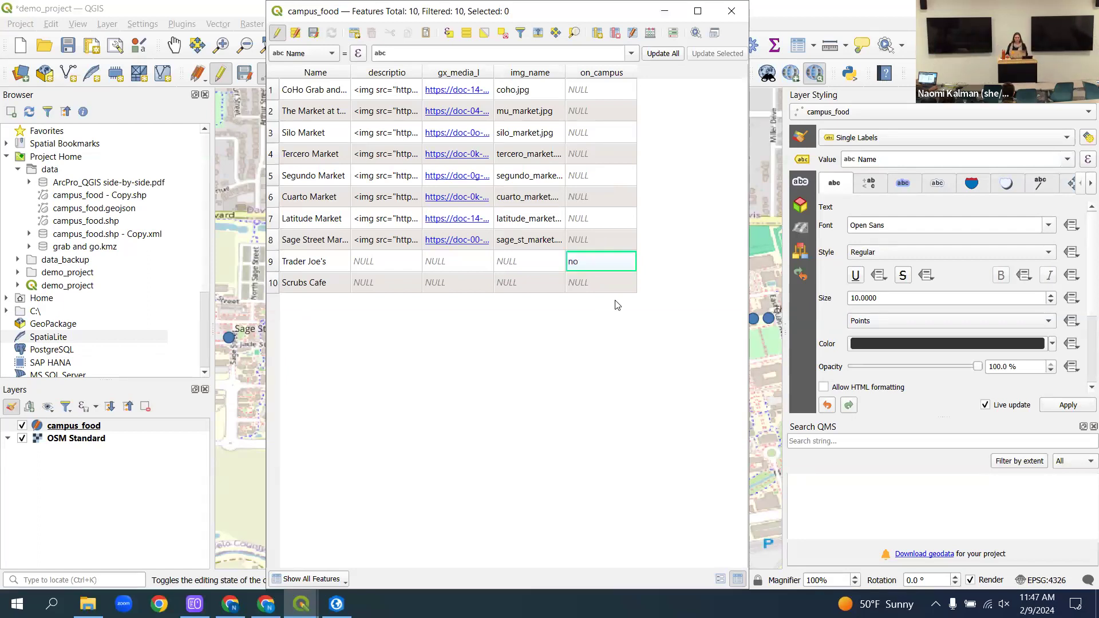
# - Select the campus_food records matching the expression "on_campus" IS NULL and close the selection dialog
pyautogui.click(448, 33)
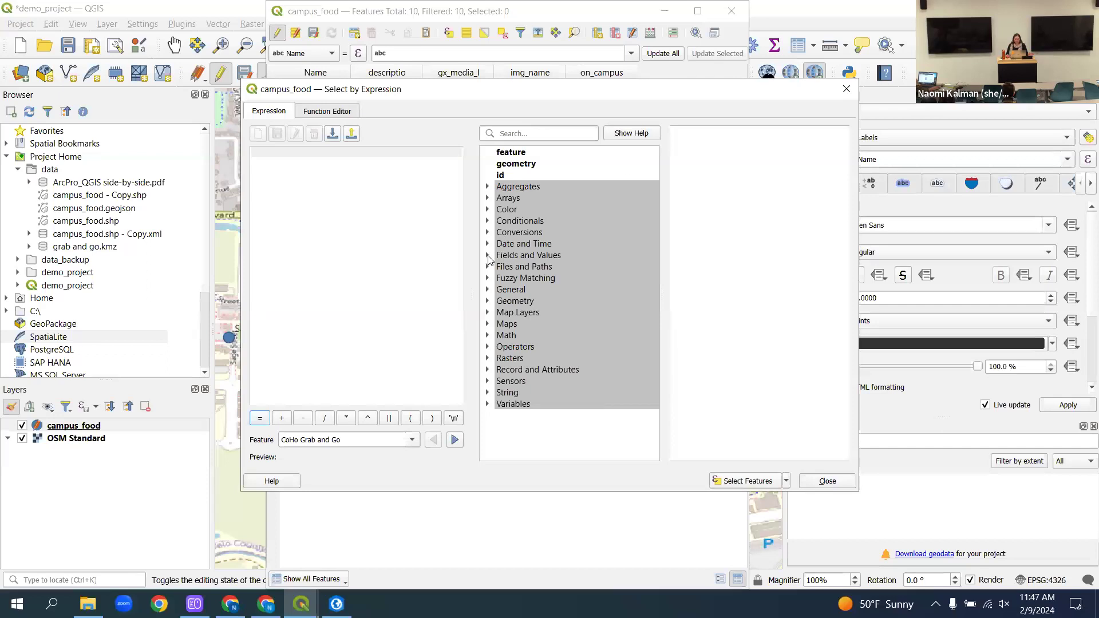
pyautogui.click(487, 255)
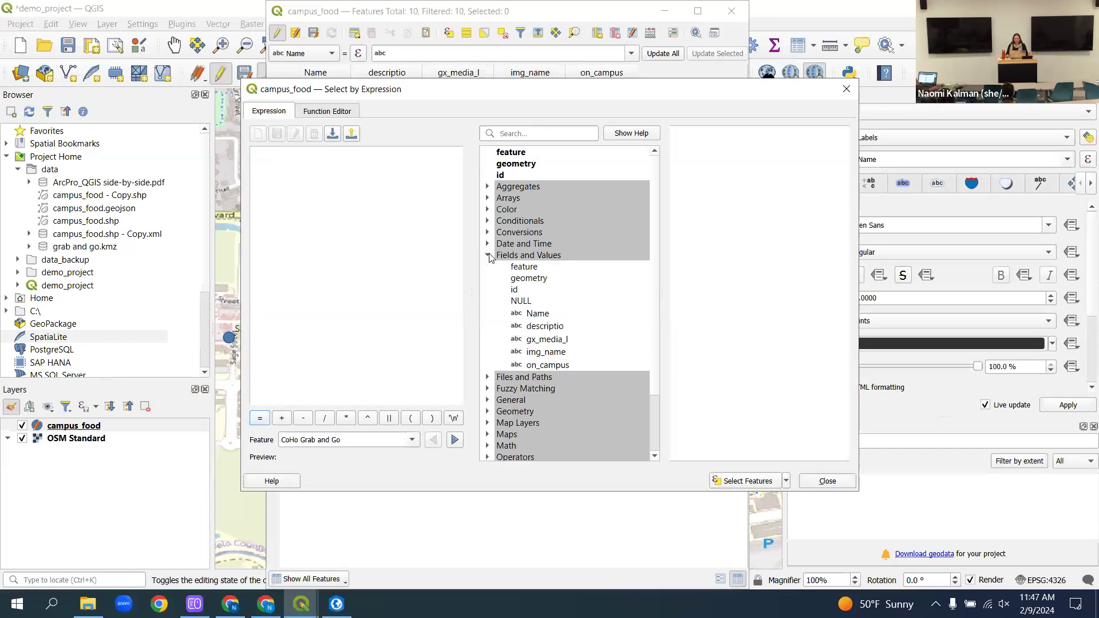
pyautogui.doubleClick(546, 365)
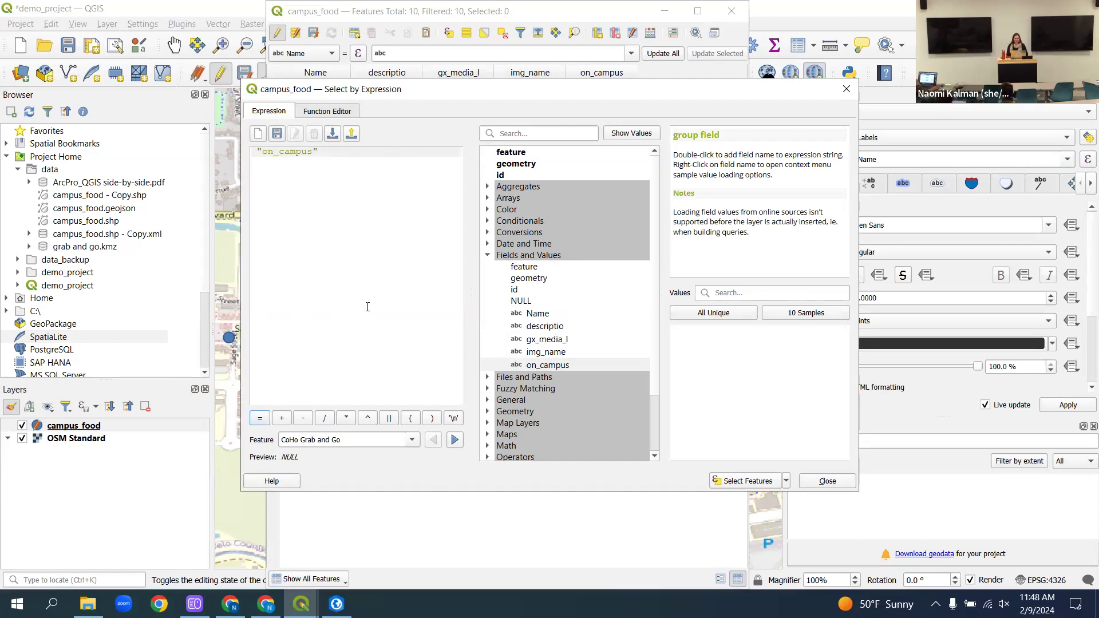
pyautogui.write('IS NULL')
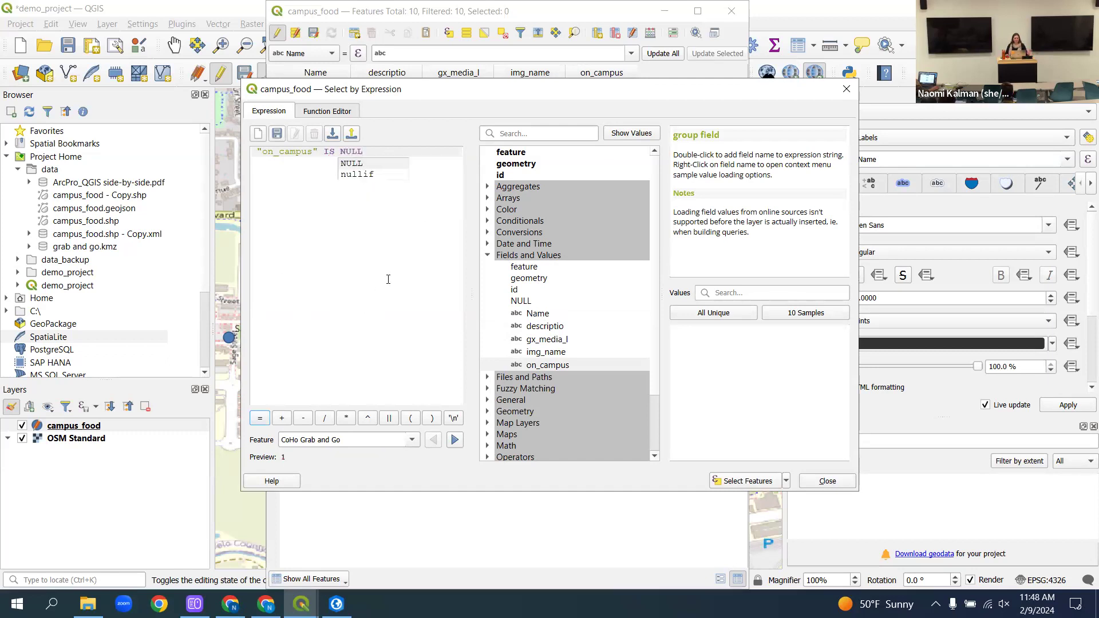
pyautogui.click(360, 165)
pyautogui.click(359, 163)
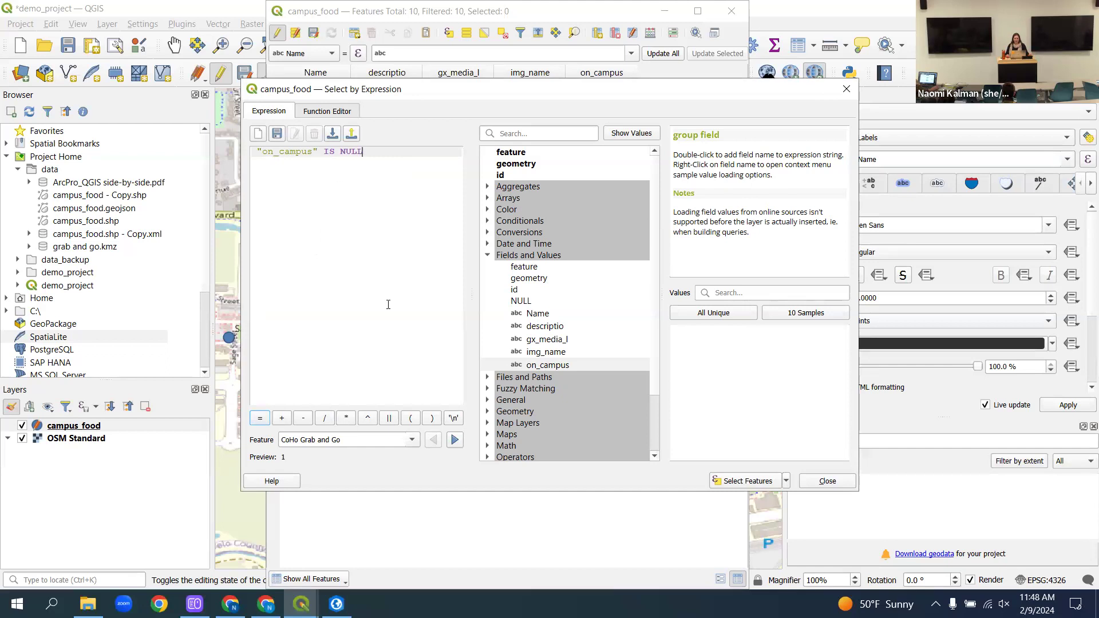
pyautogui.click(742, 482)
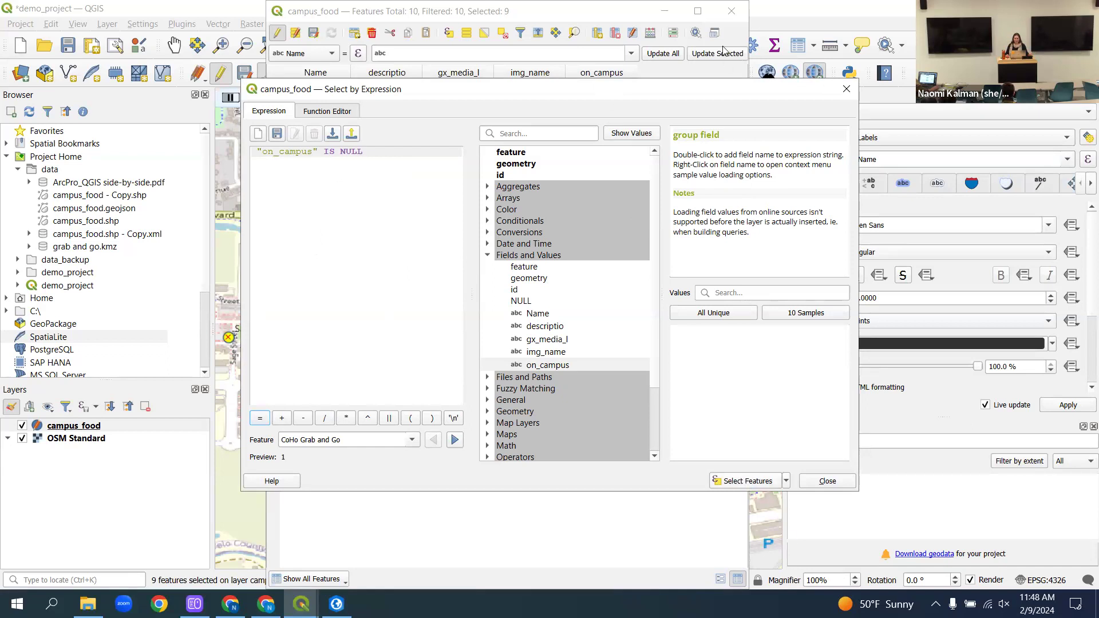
pyautogui.moveTo(699, 93); pyautogui.dragTo(877, 377)
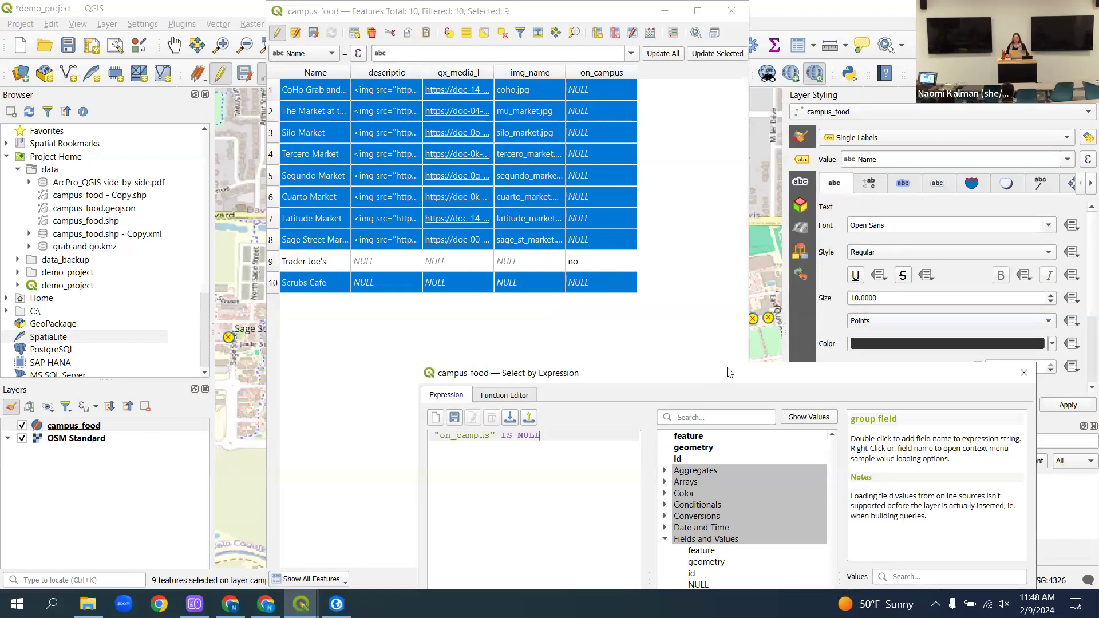
pyautogui.moveTo(727, 368); pyautogui.dragTo(636, 123)
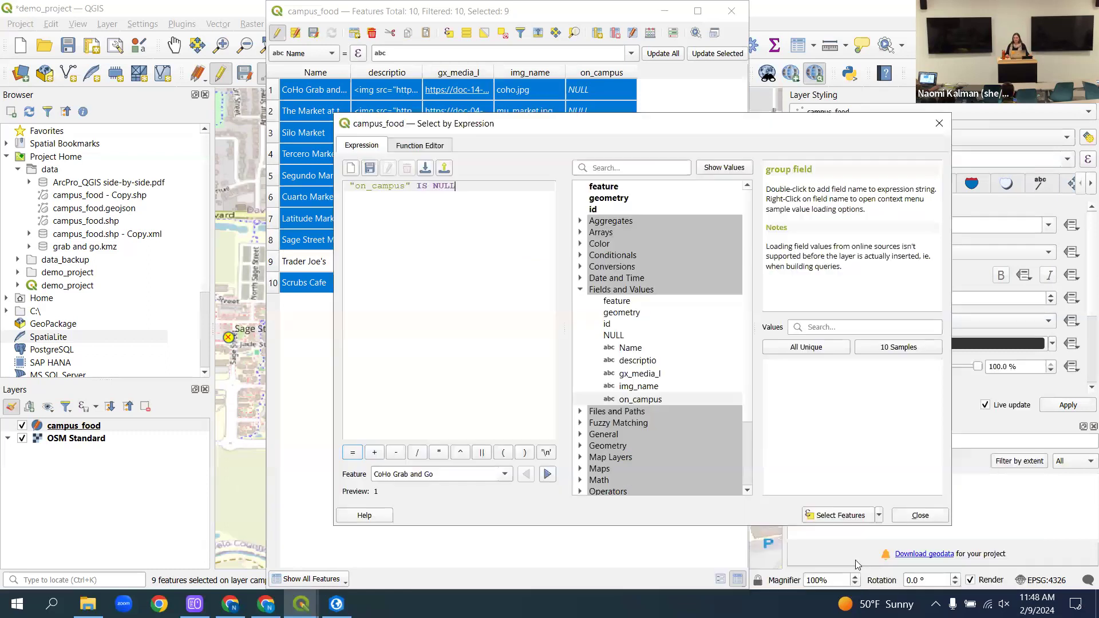
pyautogui.click(921, 516)
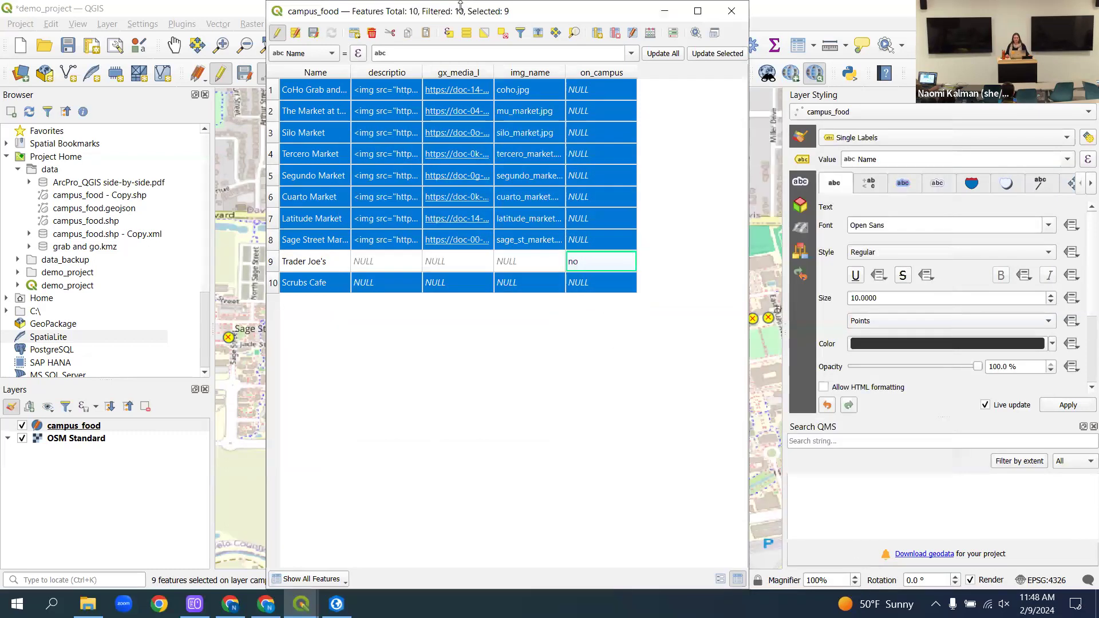
# - Set the Field Calculator to update the existing on_campus field for only the selected campus_food records
pyautogui.moveTo(541, 15); pyautogui.dragTo(642, 36)
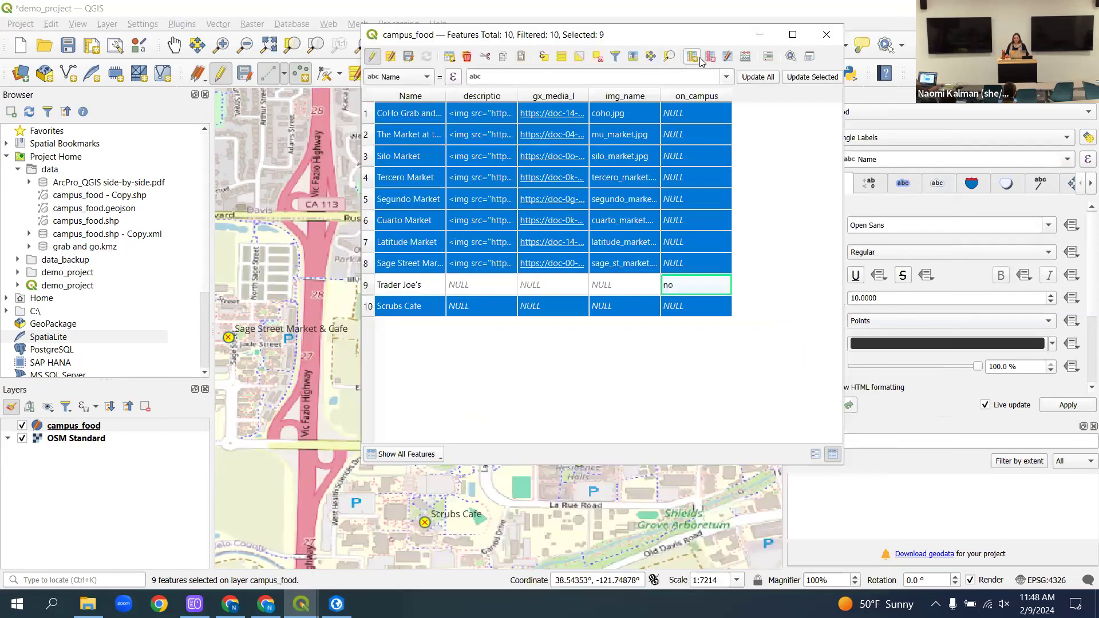
pyautogui.click(745, 56)
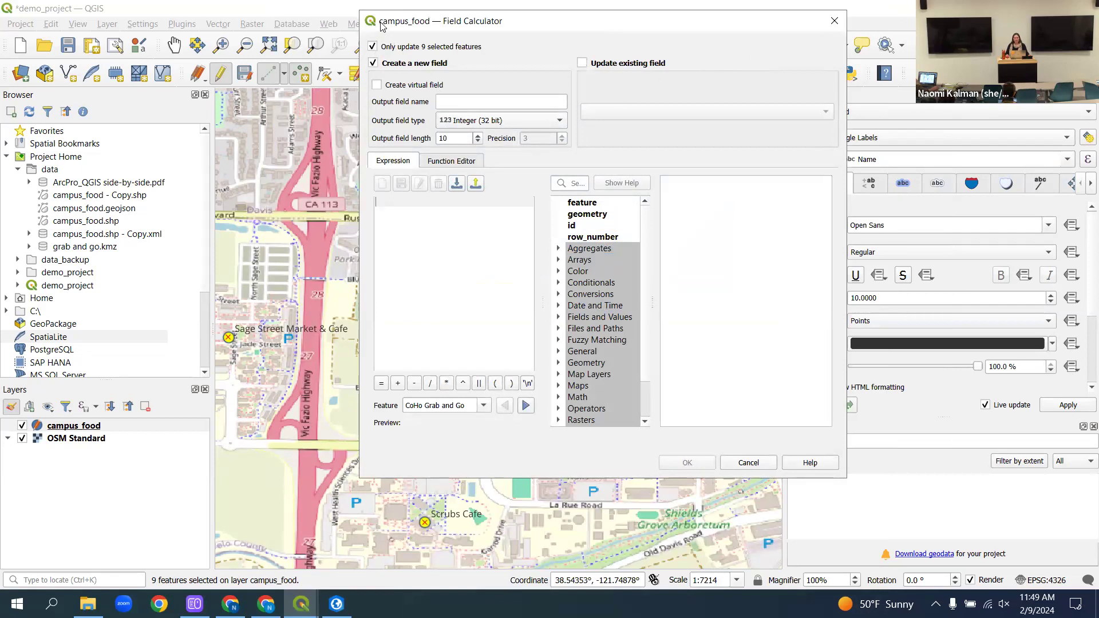
pyautogui.click(373, 63)
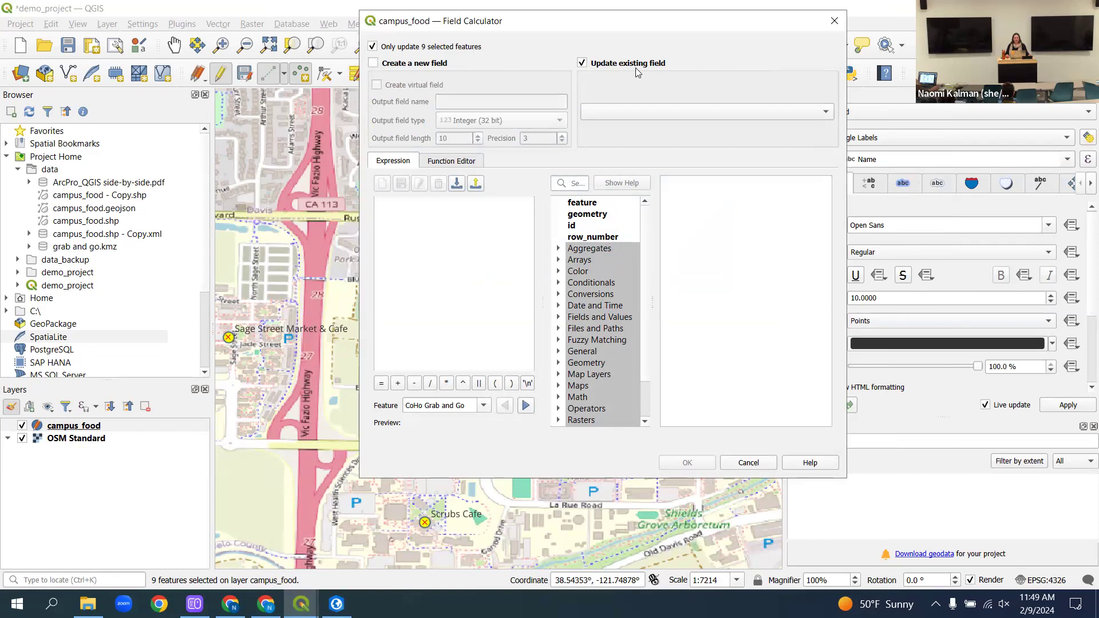
pyautogui.click(825, 112)
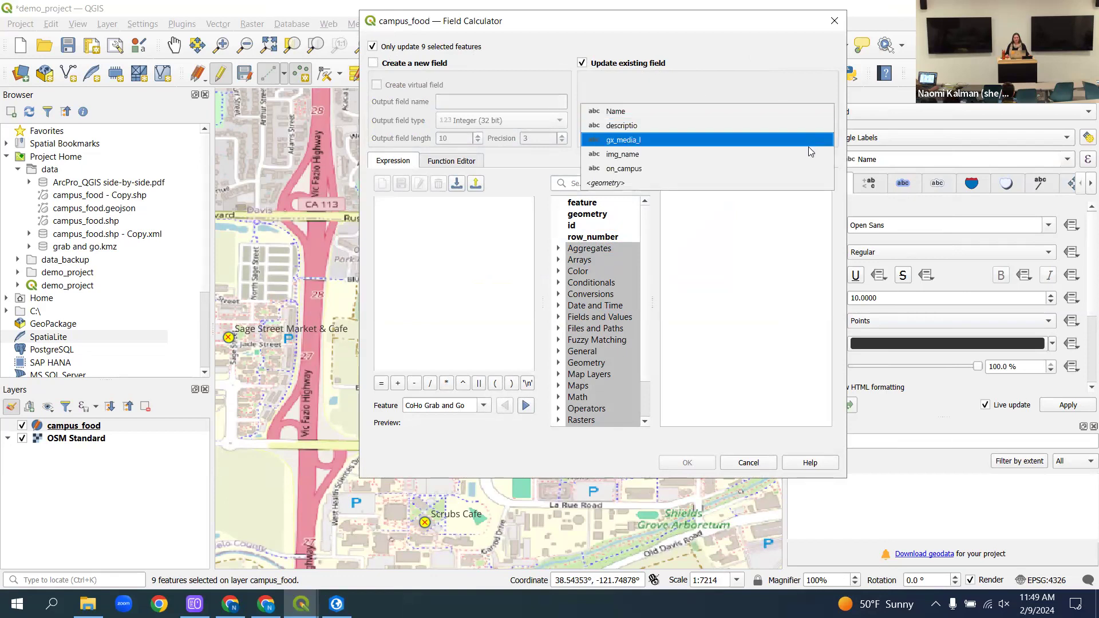
pyautogui.click(808, 163)
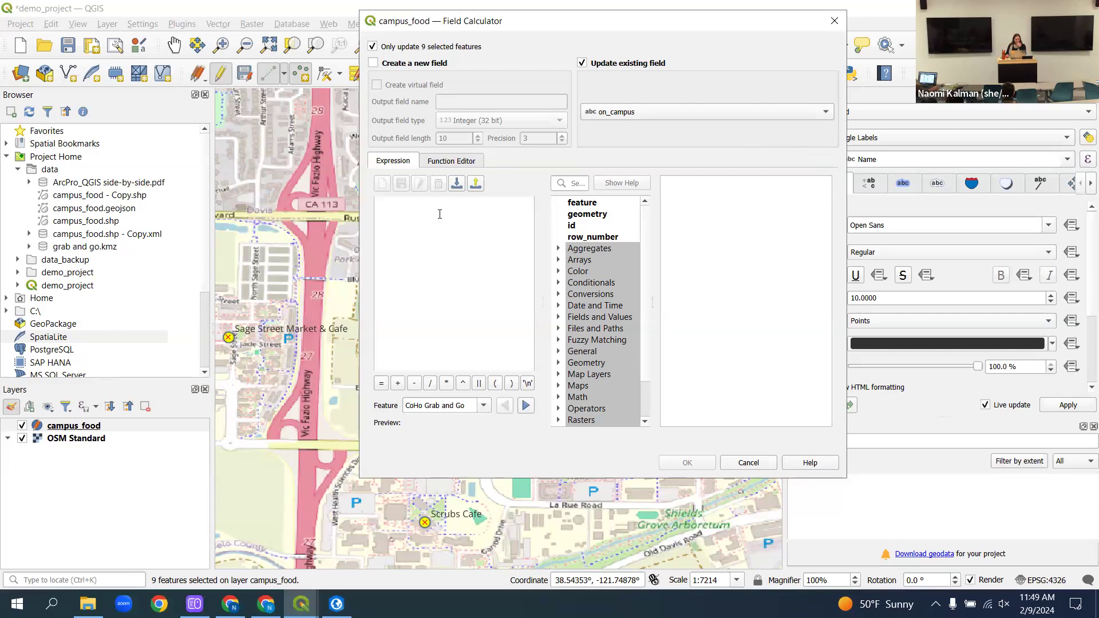
# - Look through the outline of the ArcPro/QGIS side-by-side document in Chrome, and return to the QGIS Field Calculator
pyautogui.hotkey('alt', 'Tab')
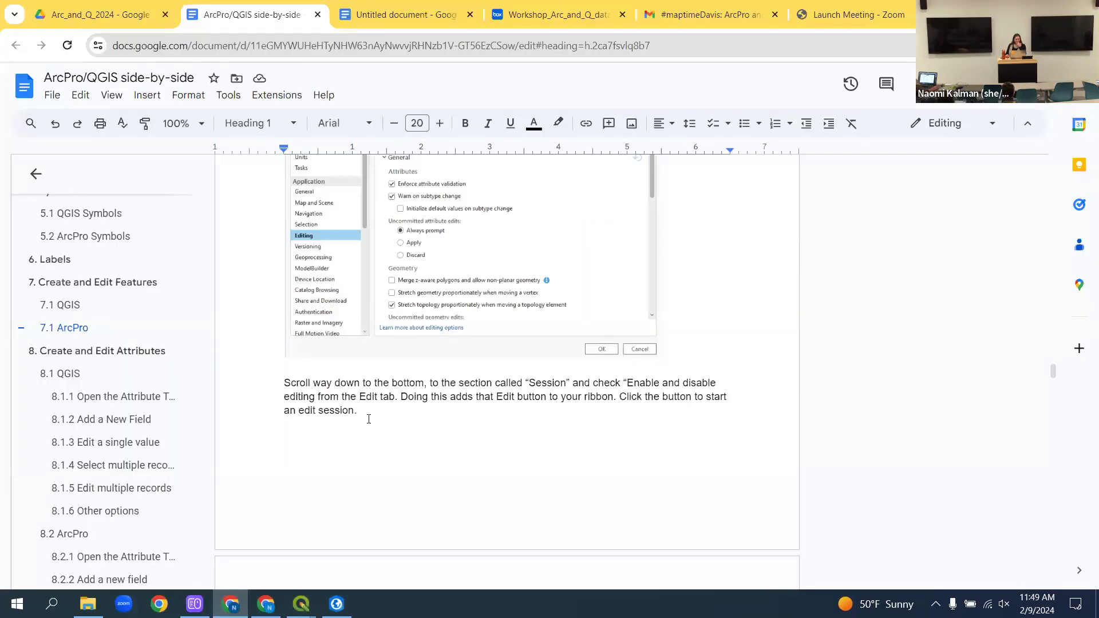
pyautogui.scroll(-10, 368, 419)
pyautogui.scroll(-3, 87, 468)
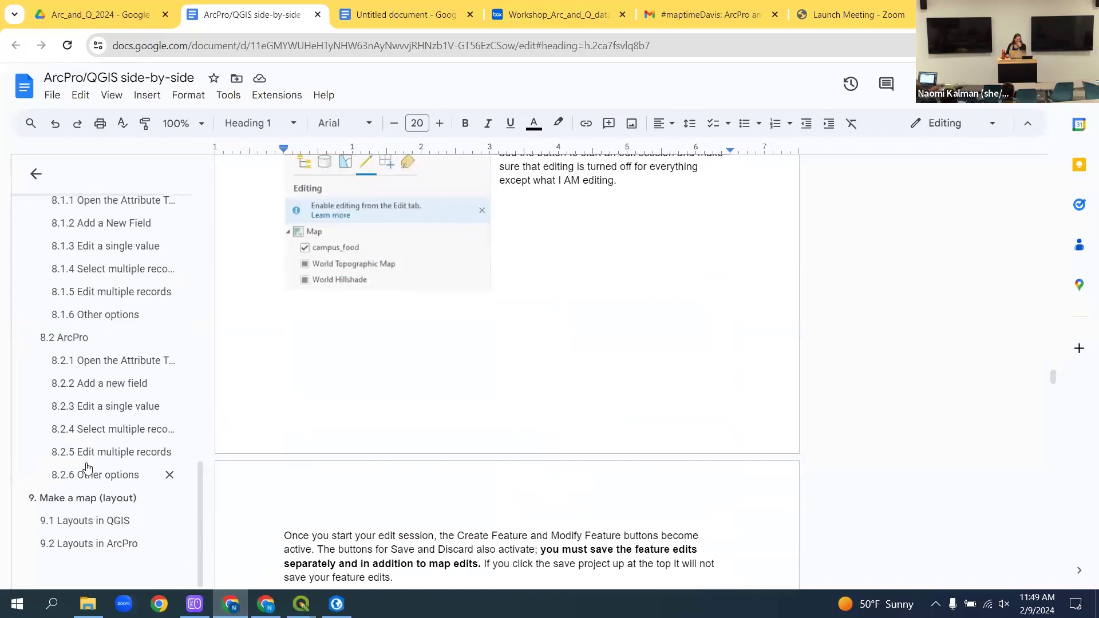
pyautogui.scroll(3, 87, 465)
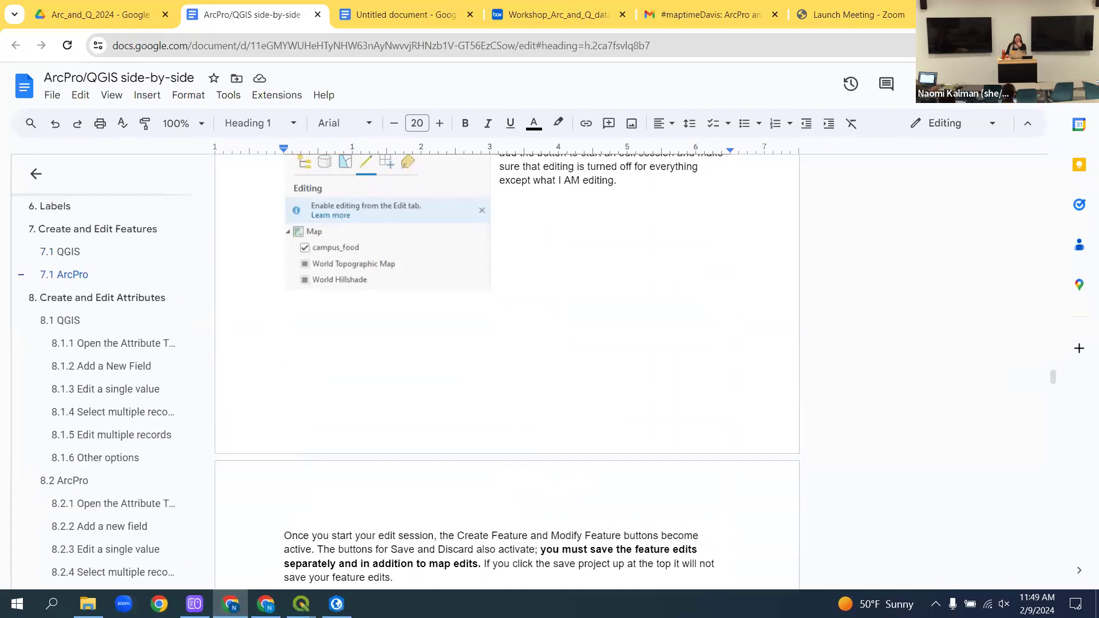
pyautogui.click(337, 603)
pyautogui.moveTo(301, 603)
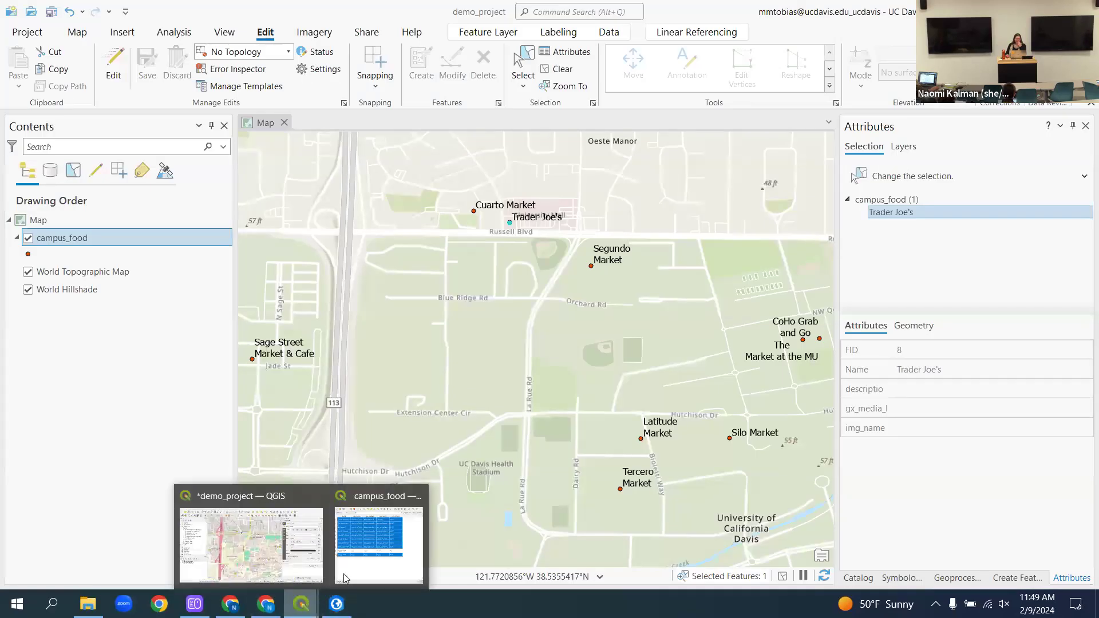
pyautogui.click(343, 573)
# - Fill the on_campus field of the selected records with the expression 'yes'
pyautogui.click(461, 217)
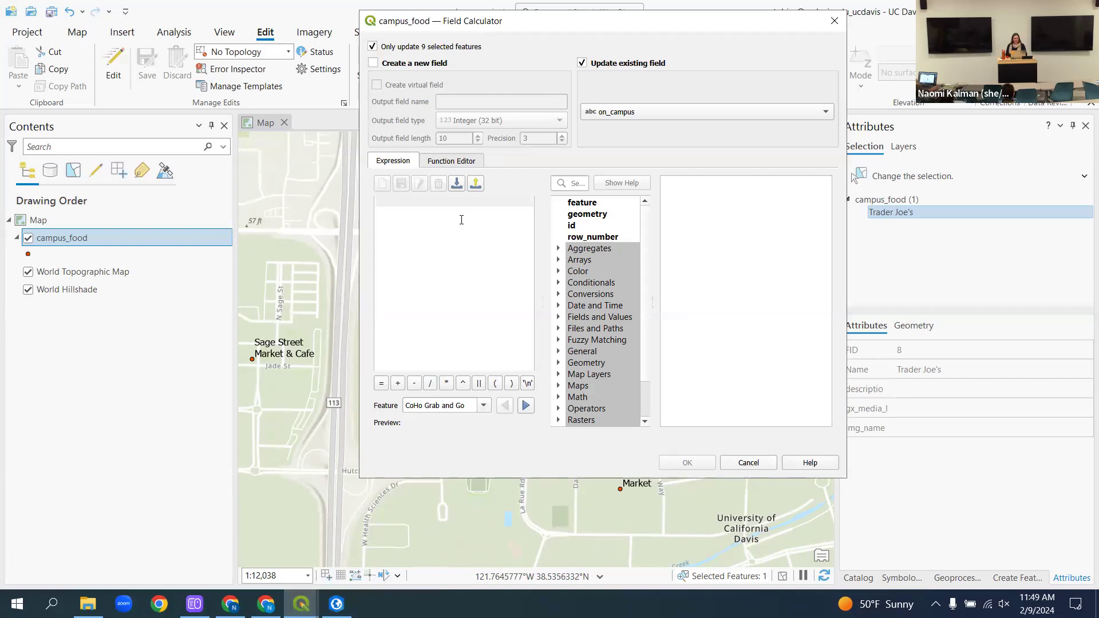
pyautogui.write("'yes'")
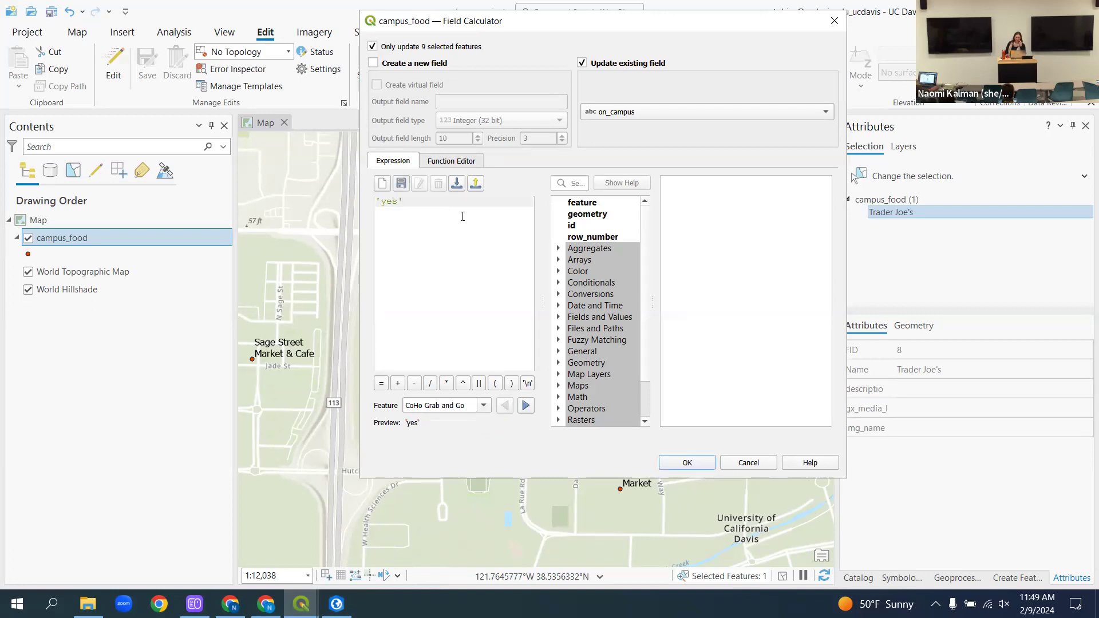
pyautogui.click(687, 462)
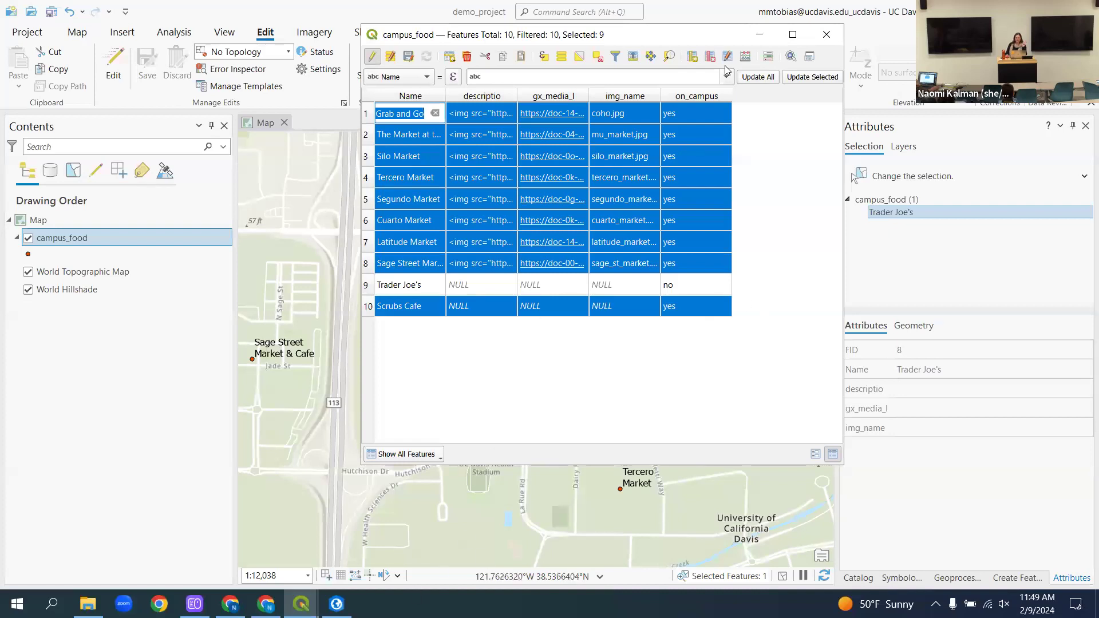
# - Try the expressions 9 and '9' in the Field Calculator for updating the existing on_campus field of the selected records
pyautogui.click(746, 56)
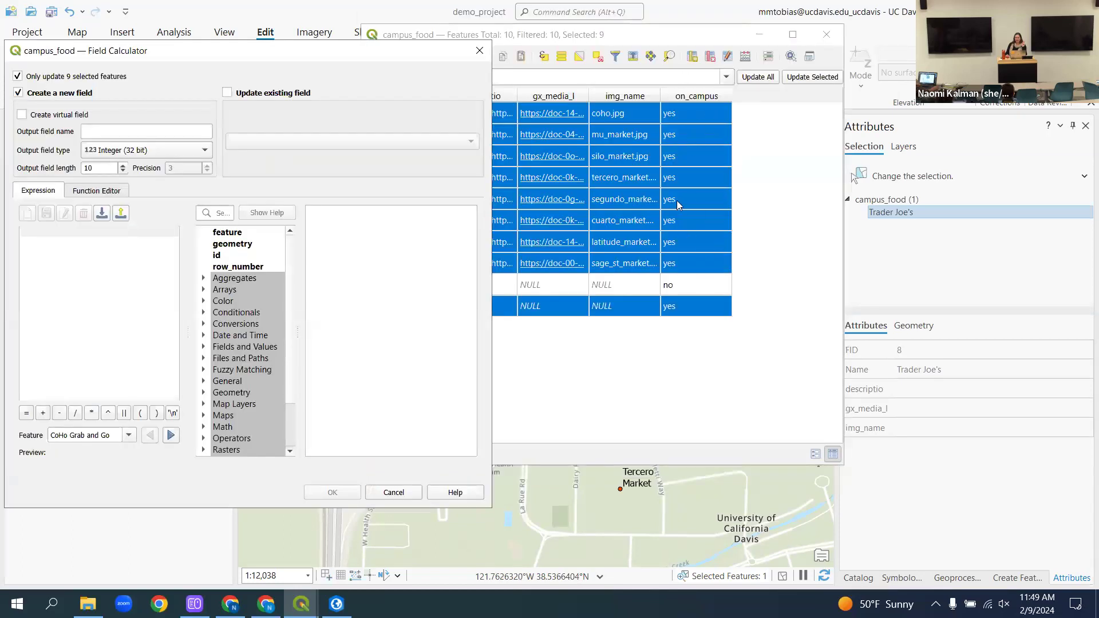
pyautogui.click(18, 93)
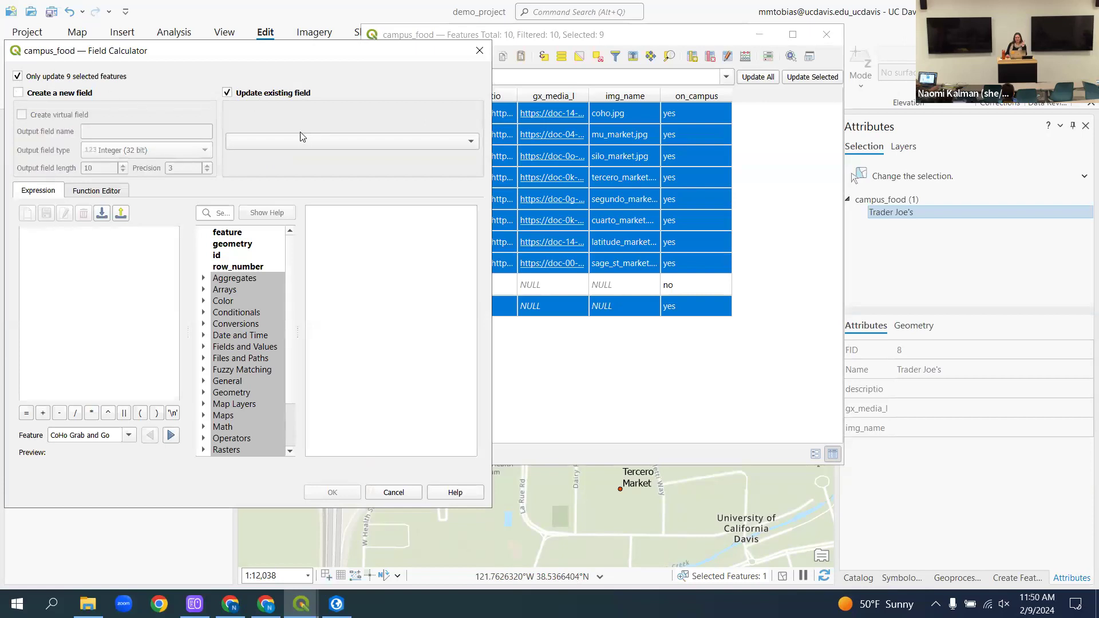
pyautogui.click(305, 145)
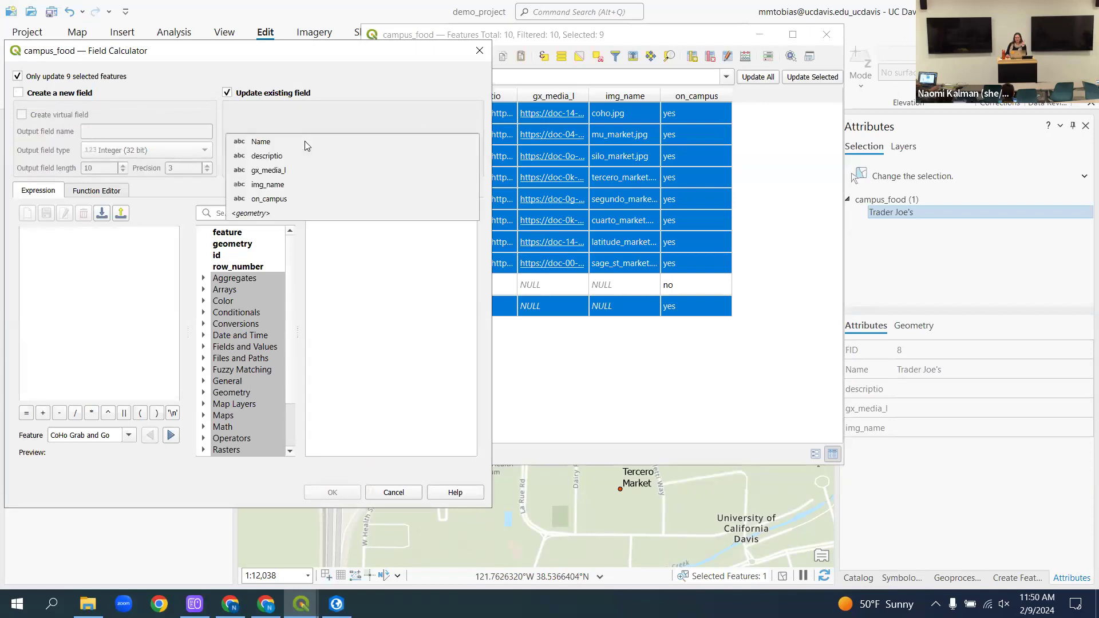
pyautogui.click(295, 200)
pyautogui.click(87, 237)
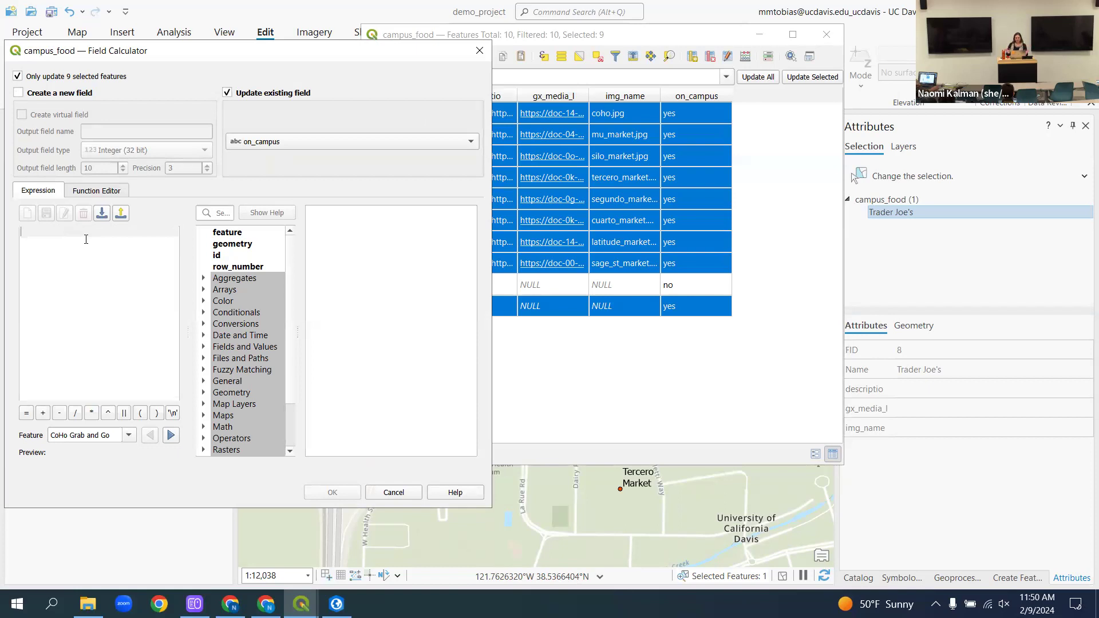
pyautogui.write('9')
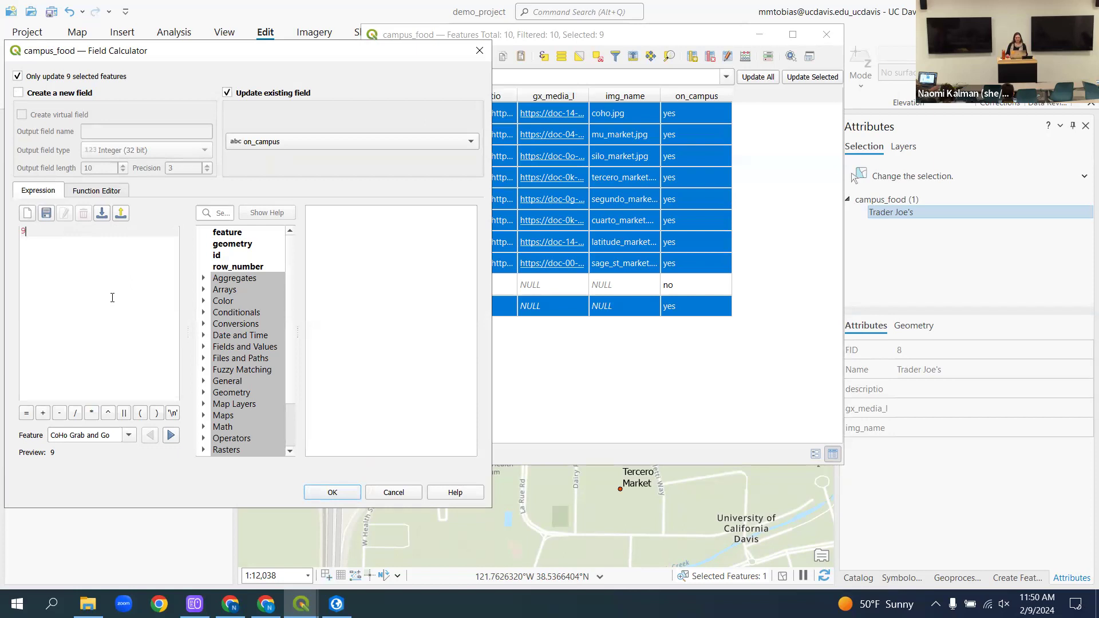
pyautogui.press('BackSpace')
pyautogui.write("'9'")
pyautogui.press('BackSpace')
pyautogui.press('BackSpace')
pyautogui.press('BackSpace')
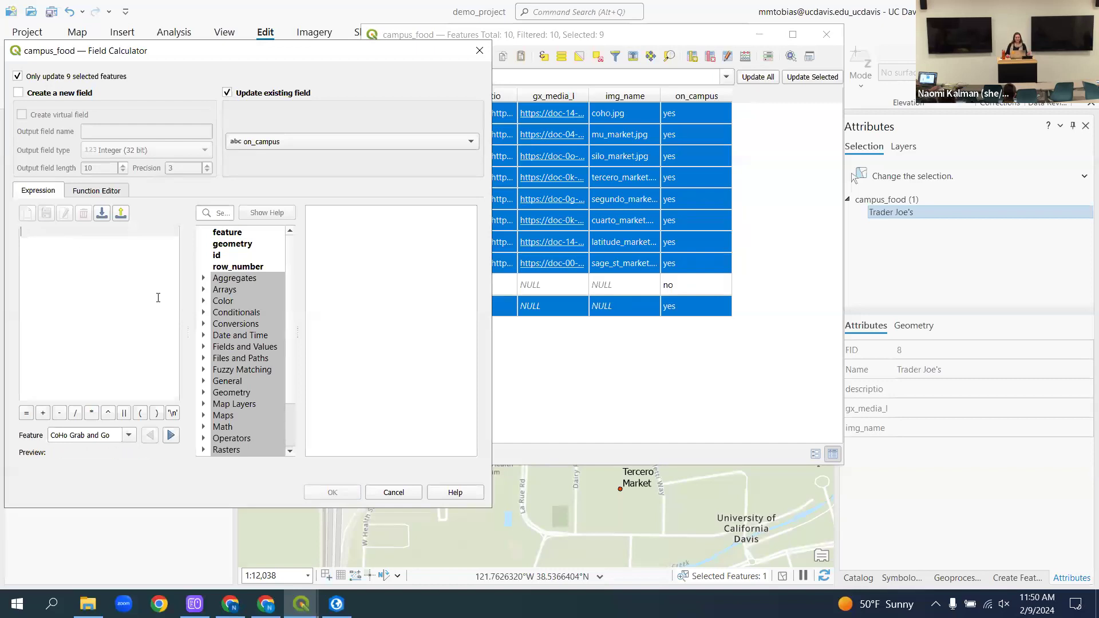
# - Examine the id variable's help and the list of updatable fields, and close the Field Calculator without applying anything
pyautogui.click(219, 256)
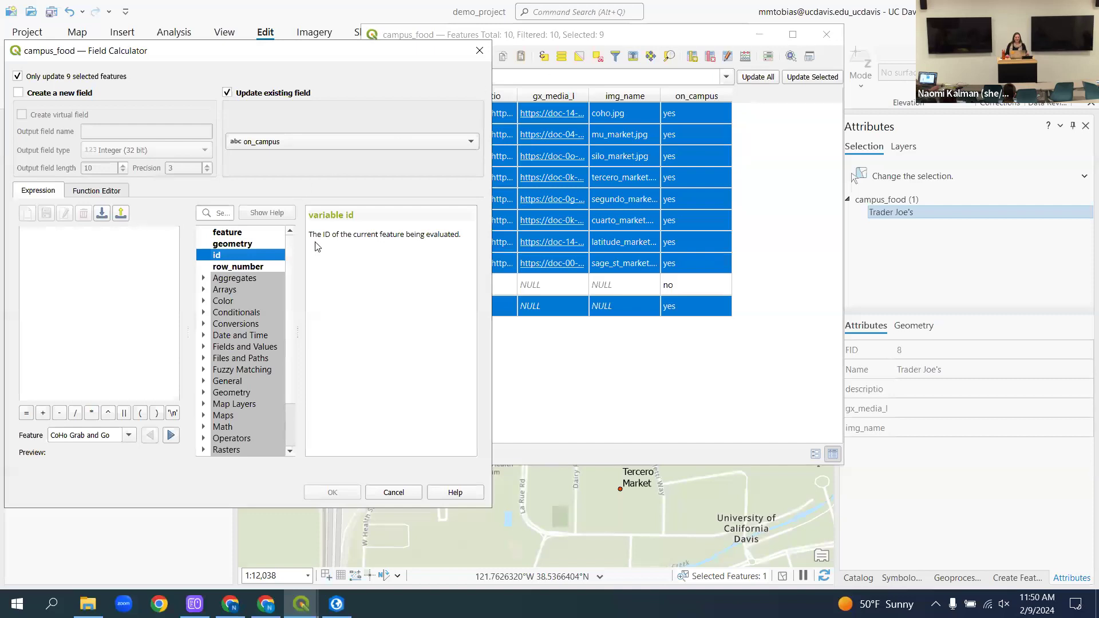
pyautogui.click(91, 238)
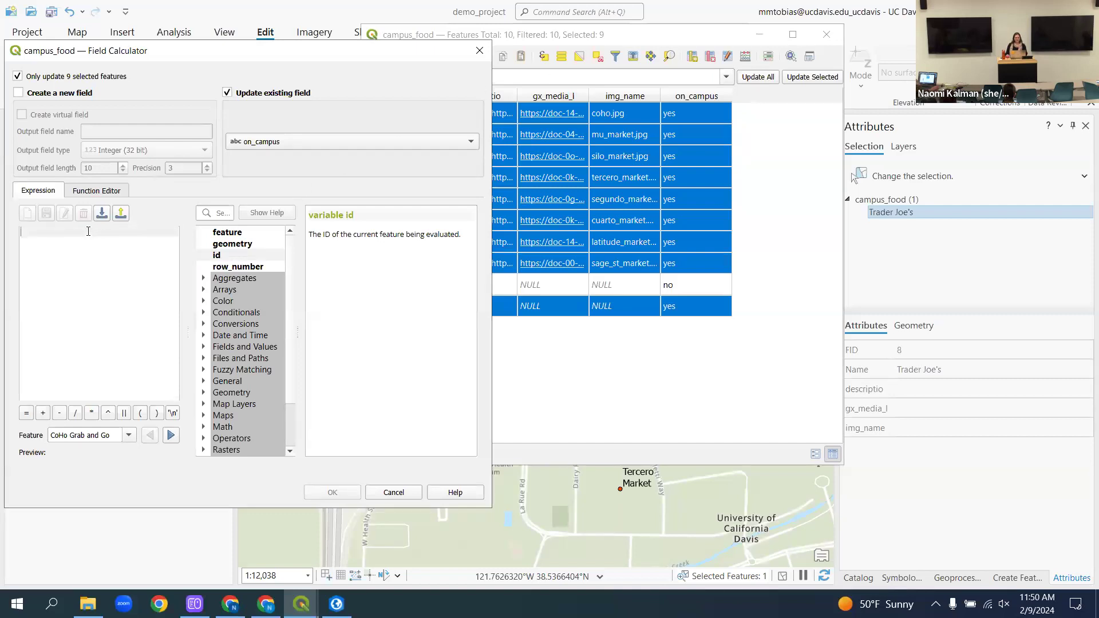
pyautogui.click(425, 140)
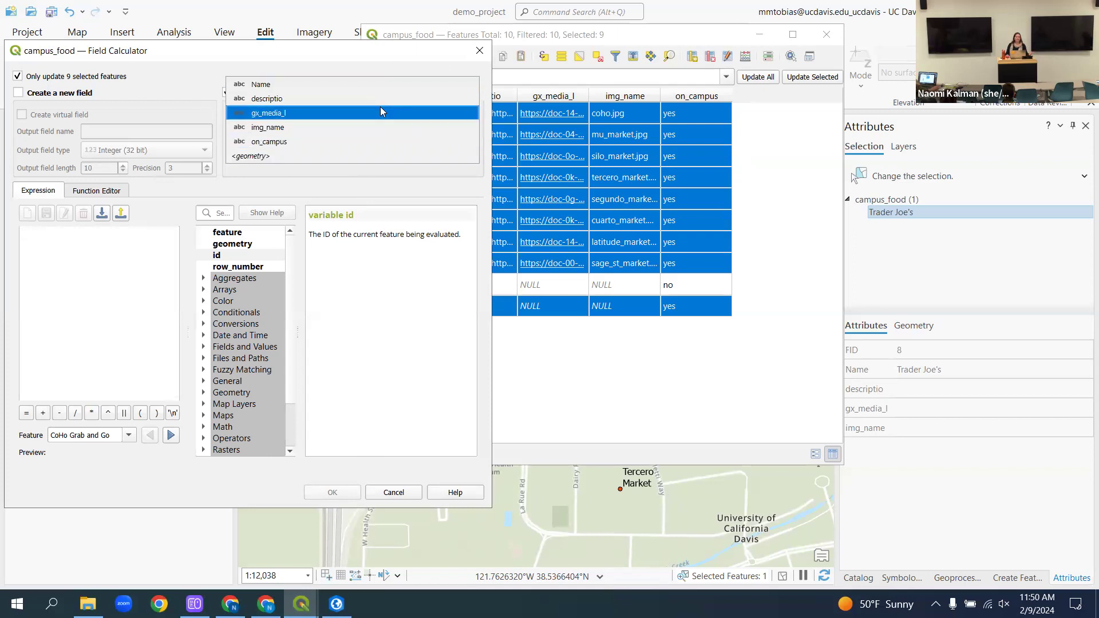
pyautogui.click(124, 284)
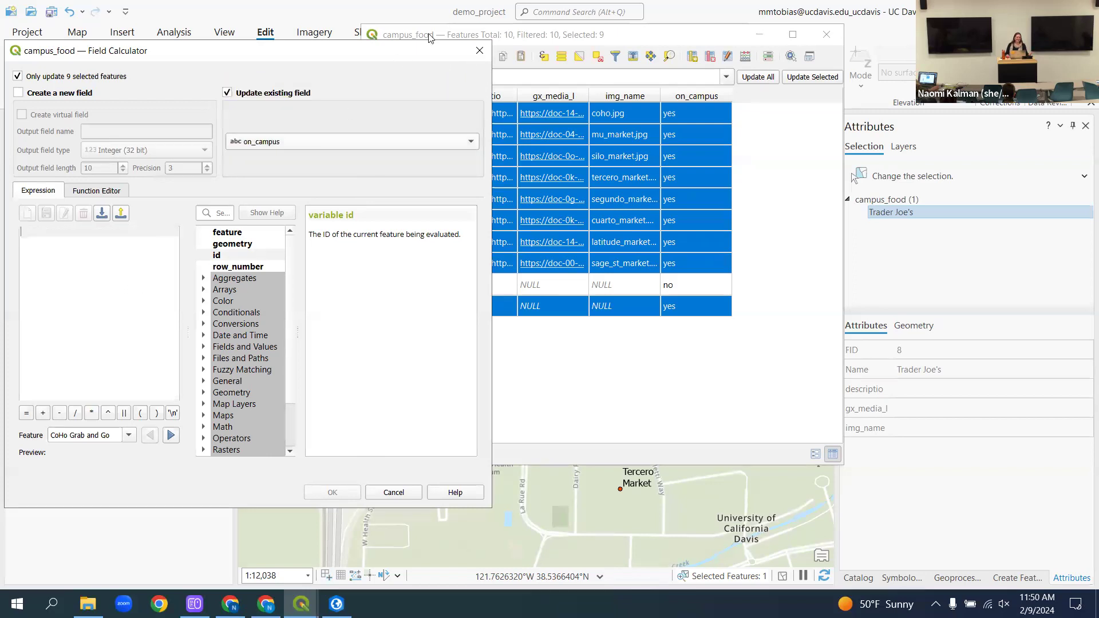
pyautogui.click(375, 139)
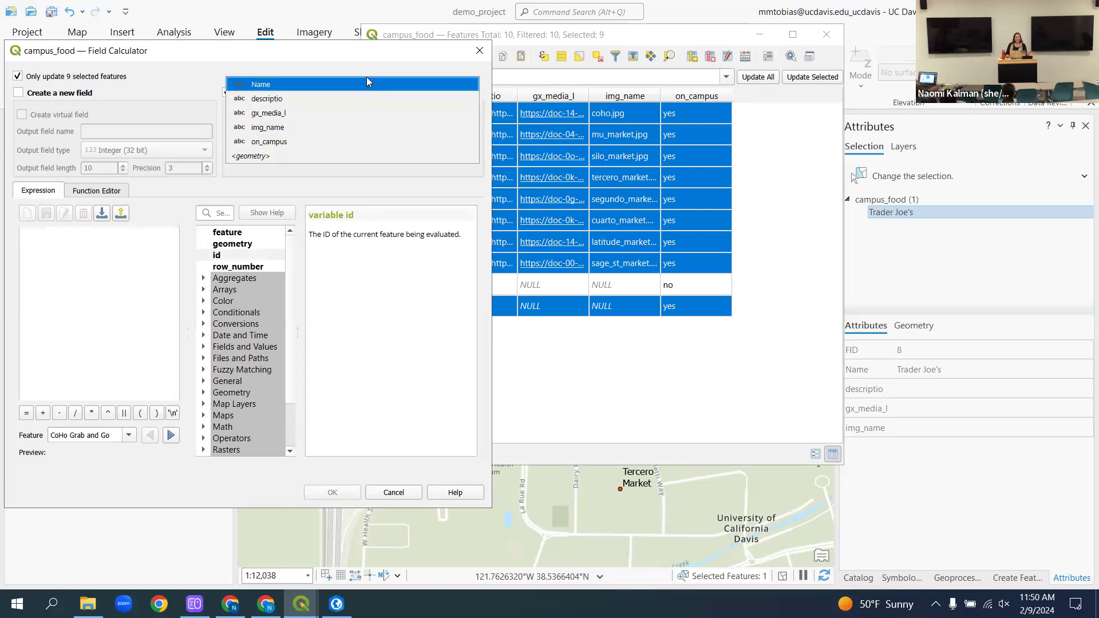
pyautogui.click(137, 267)
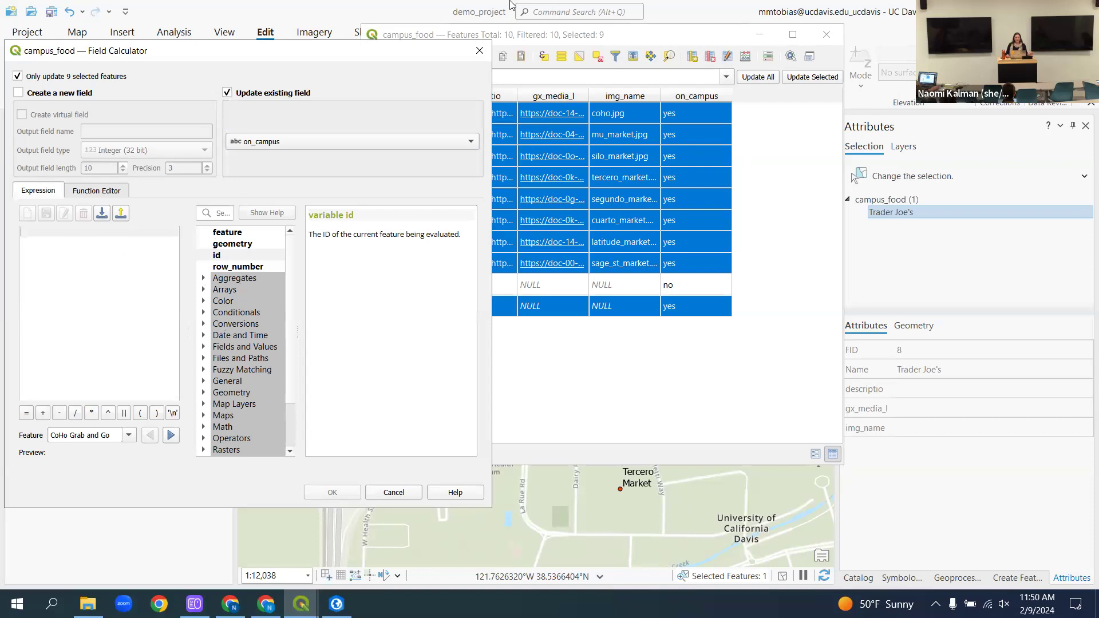
pyautogui.moveTo(418, 50); pyautogui.dragTo(486, 61)
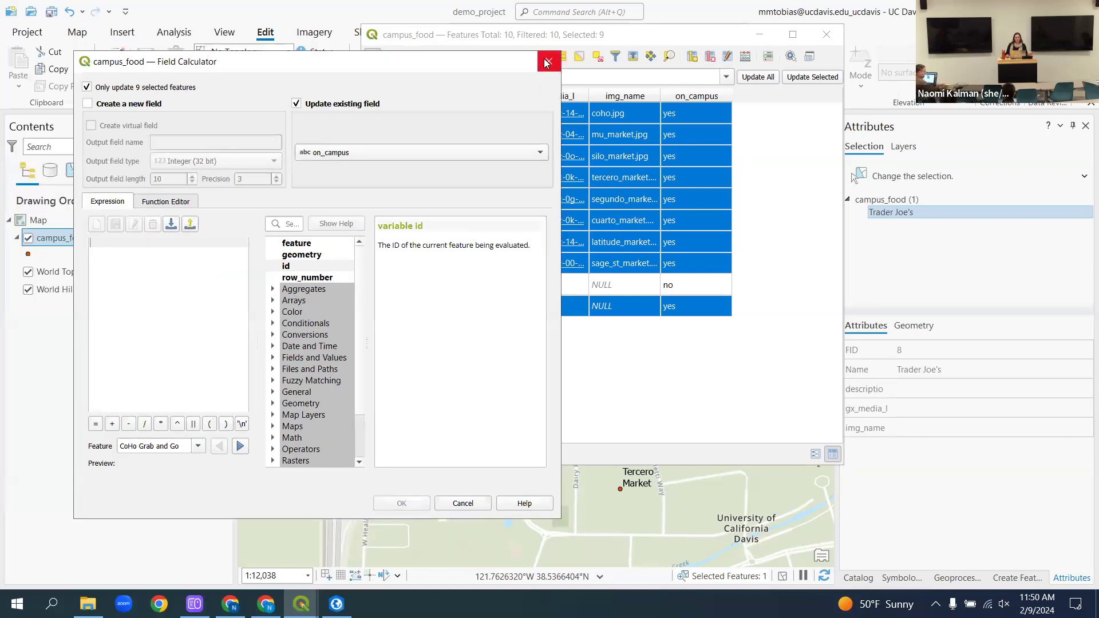
pyautogui.click(547, 62)
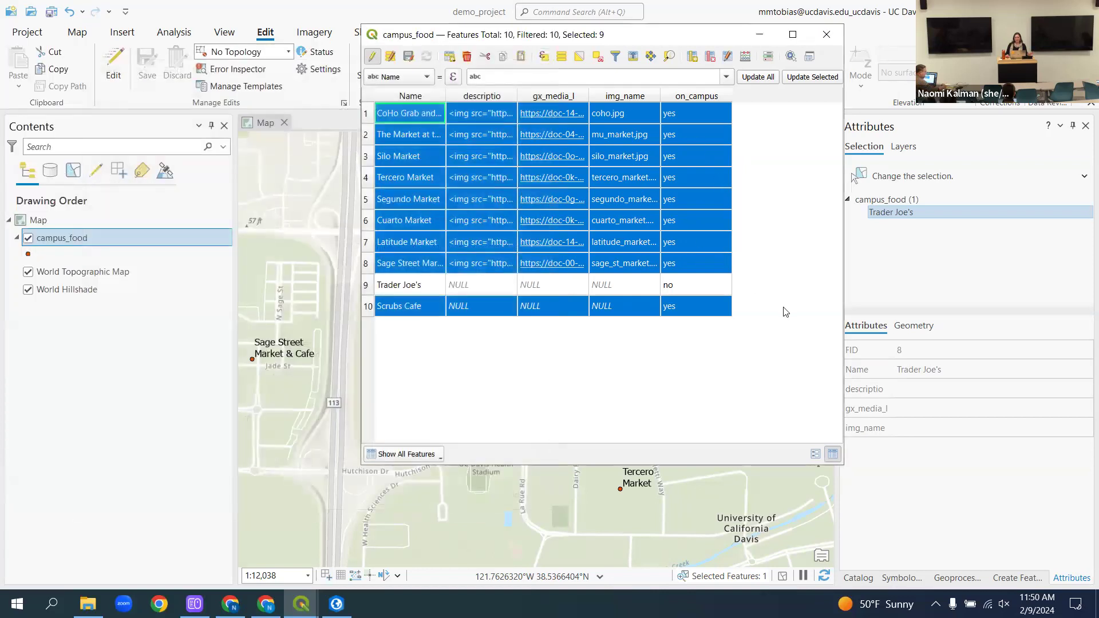
# - Save the campus_food layer edits and close the attribute table
pyautogui.click(408, 56)
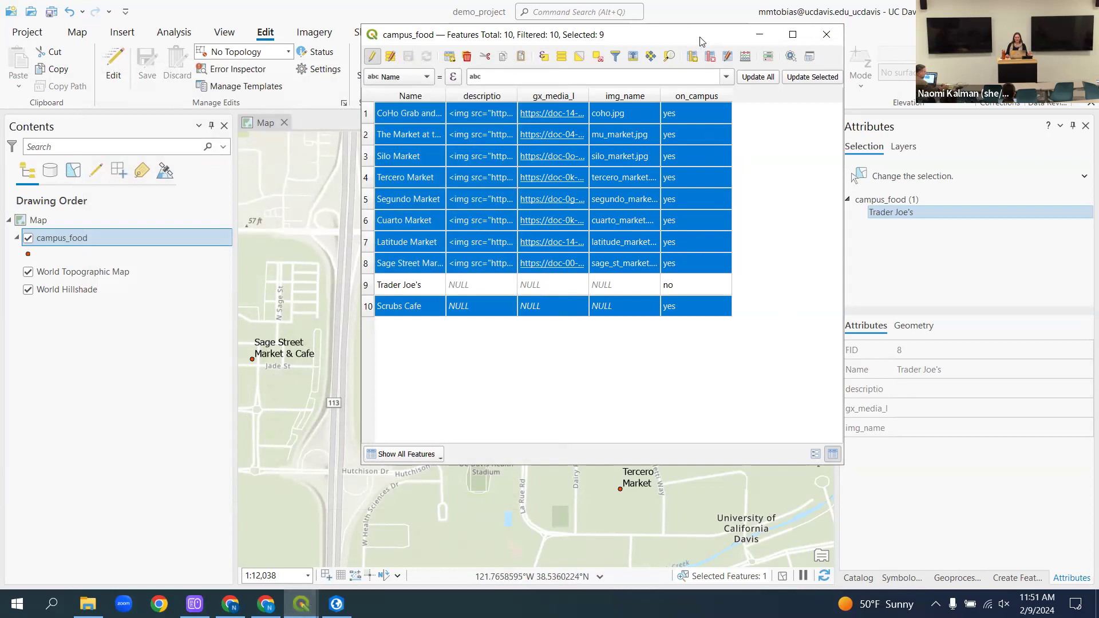
pyautogui.moveTo(700, 40); pyautogui.dragTo(667, 62)
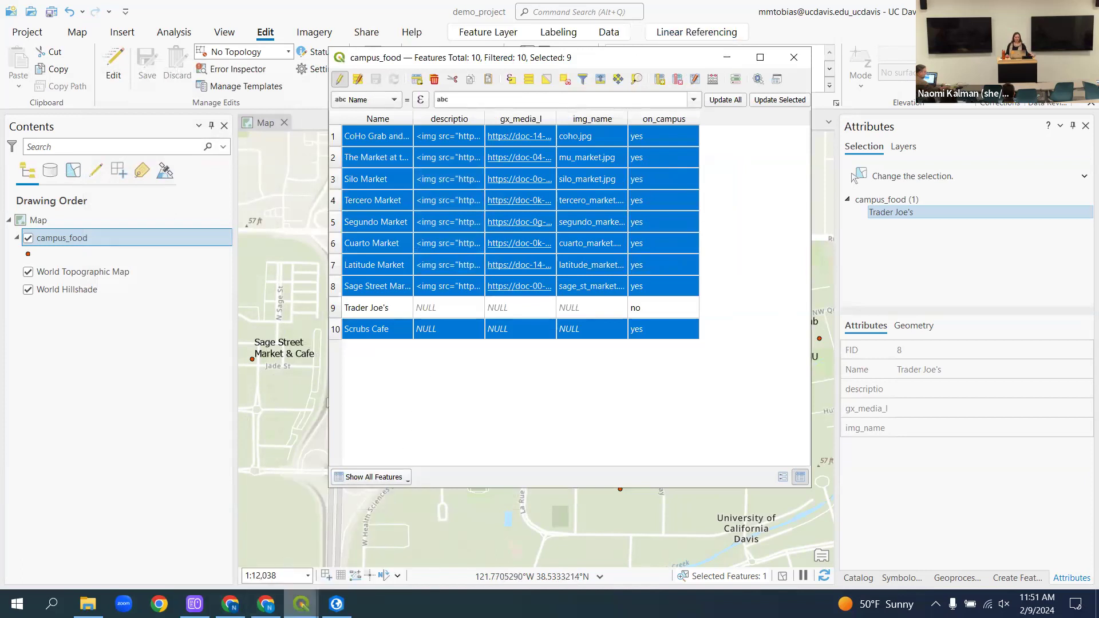
pyautogui.moveTo(300, 604)
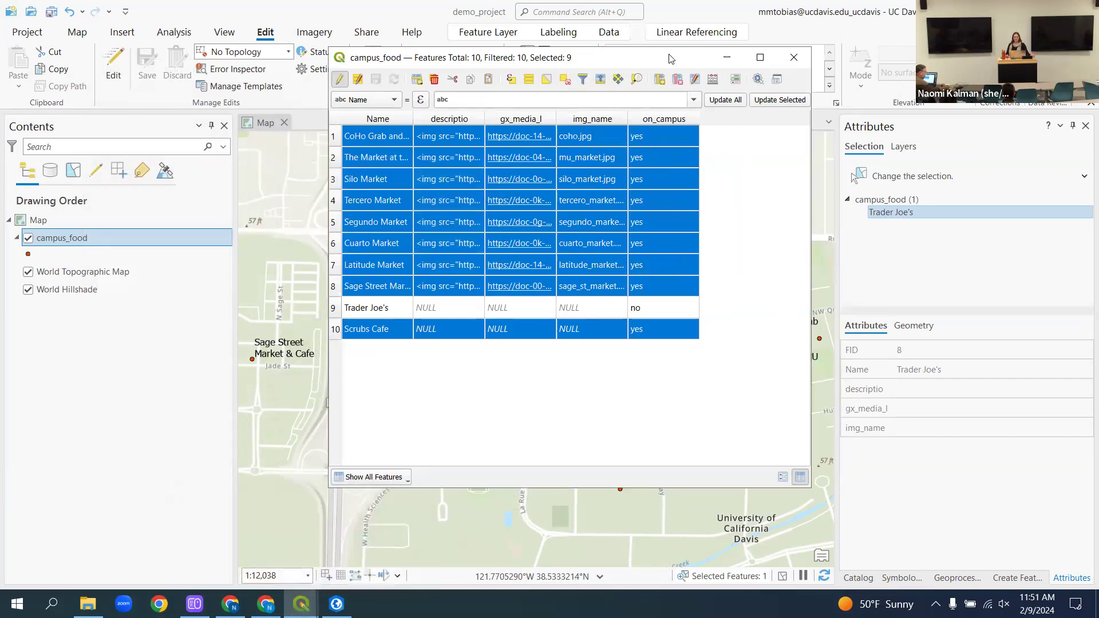
pyautogui.click(794, 58)
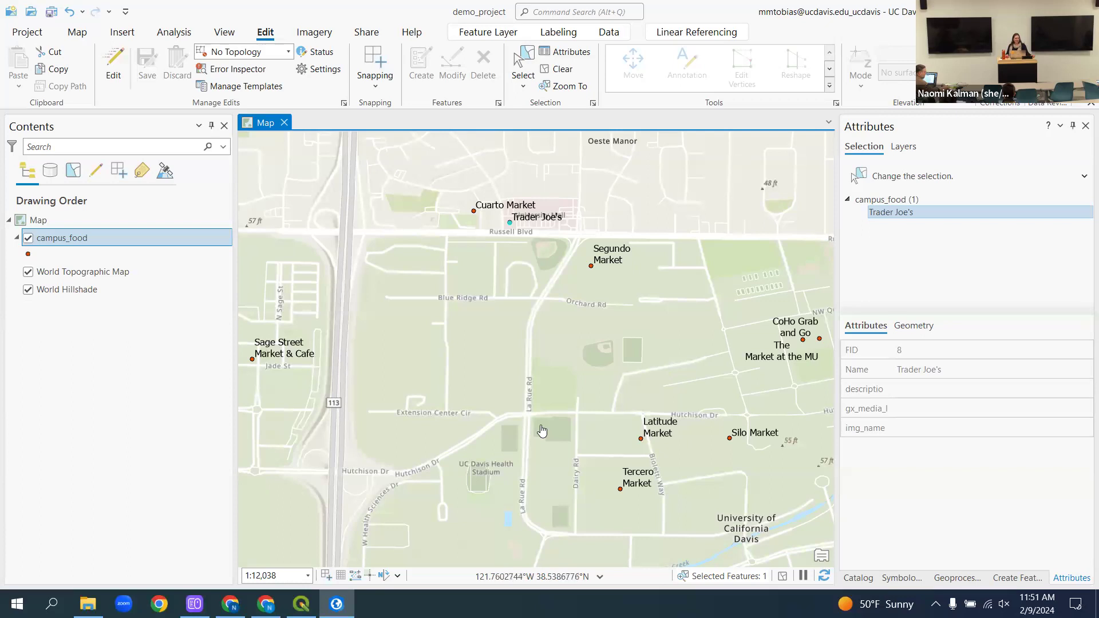
pyautogui.moveTo(337, 604)
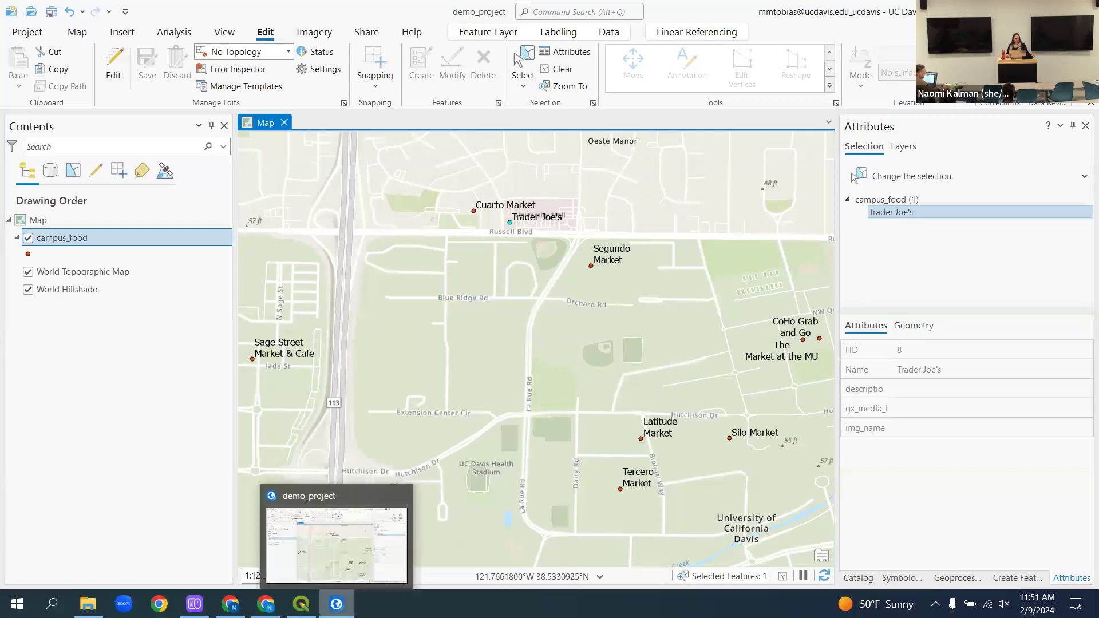
# - Switch to the main QGIS window, clear the campus_food selection from its attribute table, and close the table
pyautogui.click(301, 604)
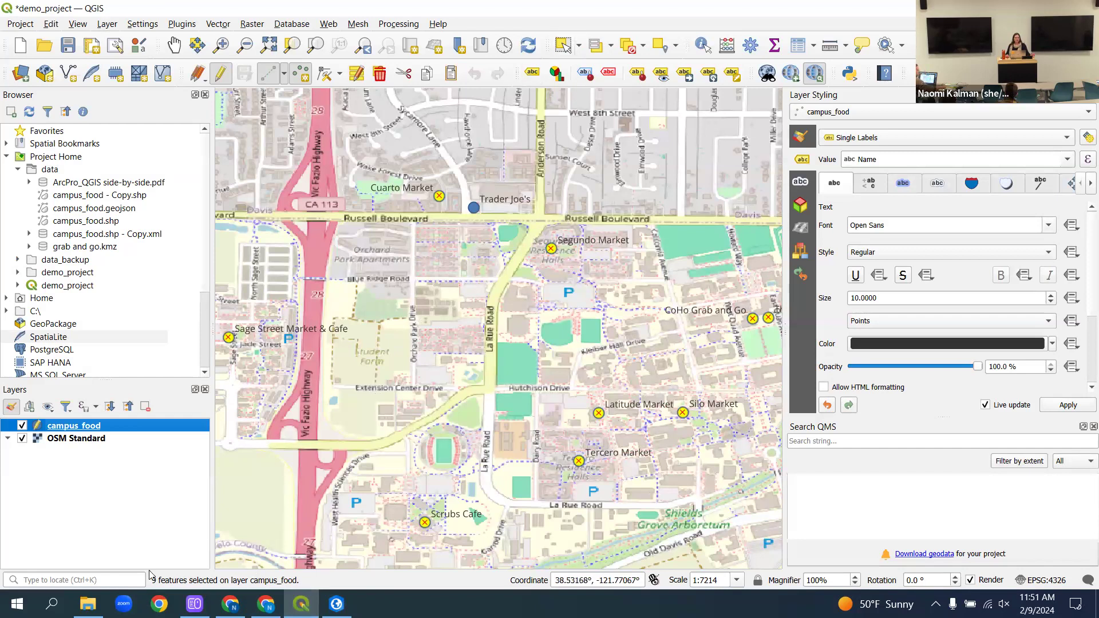
pyautogui.rightClick(83, 429)
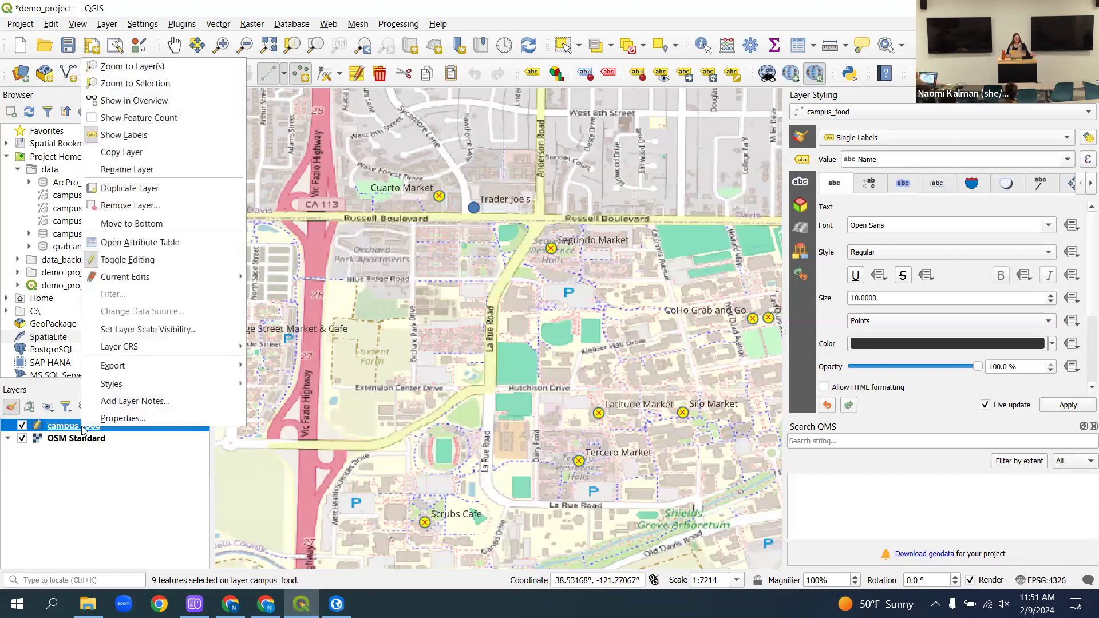
pyautogui.click(151, 250)
pyautogui.press('F6')
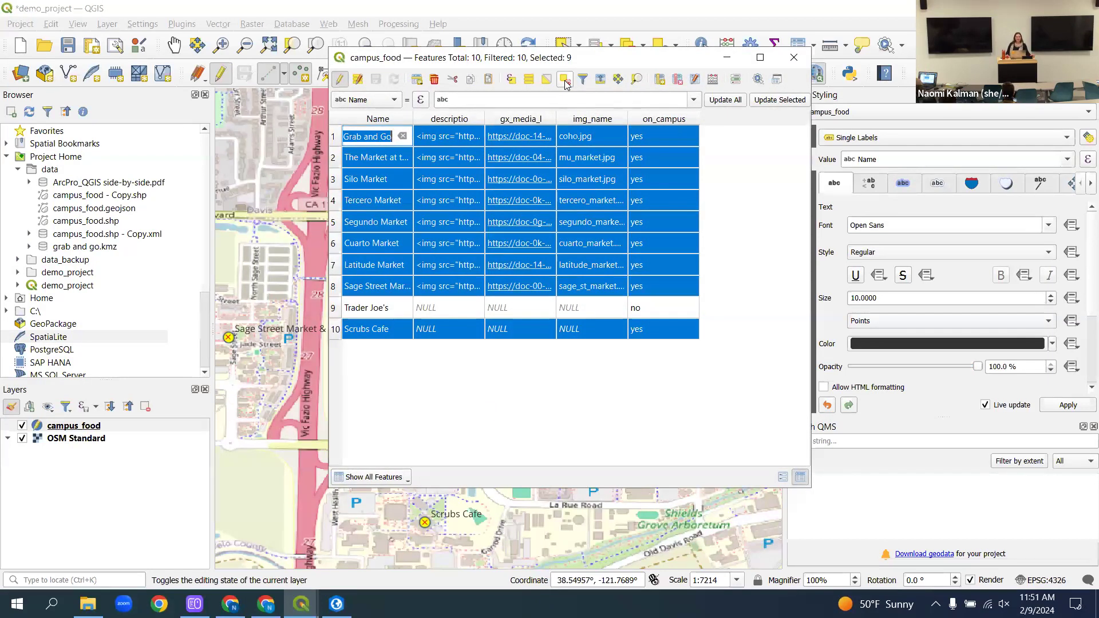
pyautogui.click(564, 81)
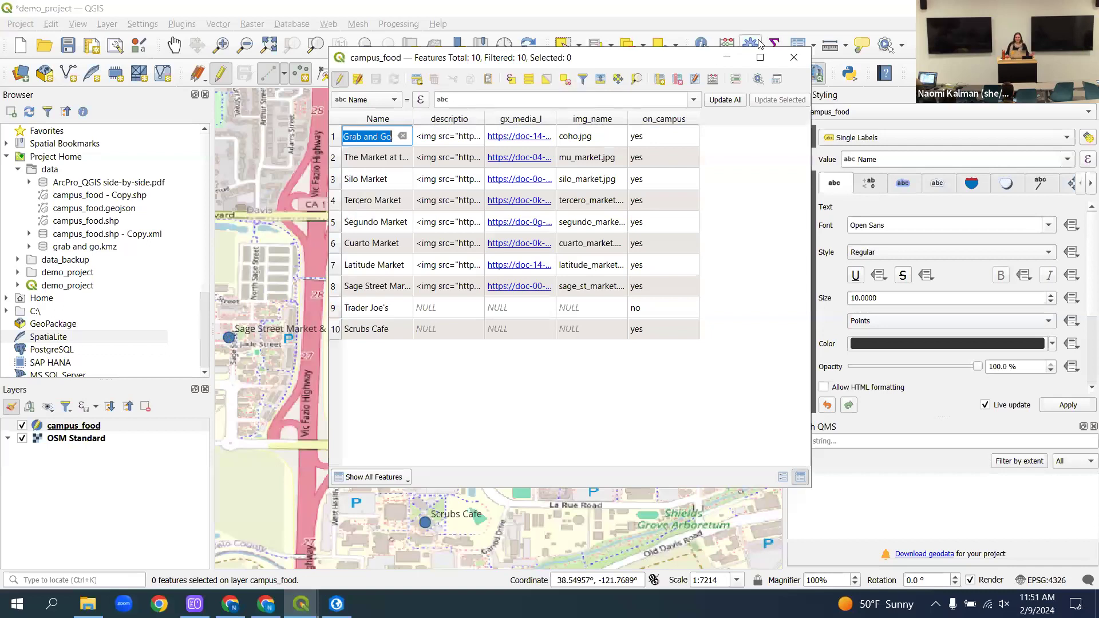
pyautogui.click(793, 57)
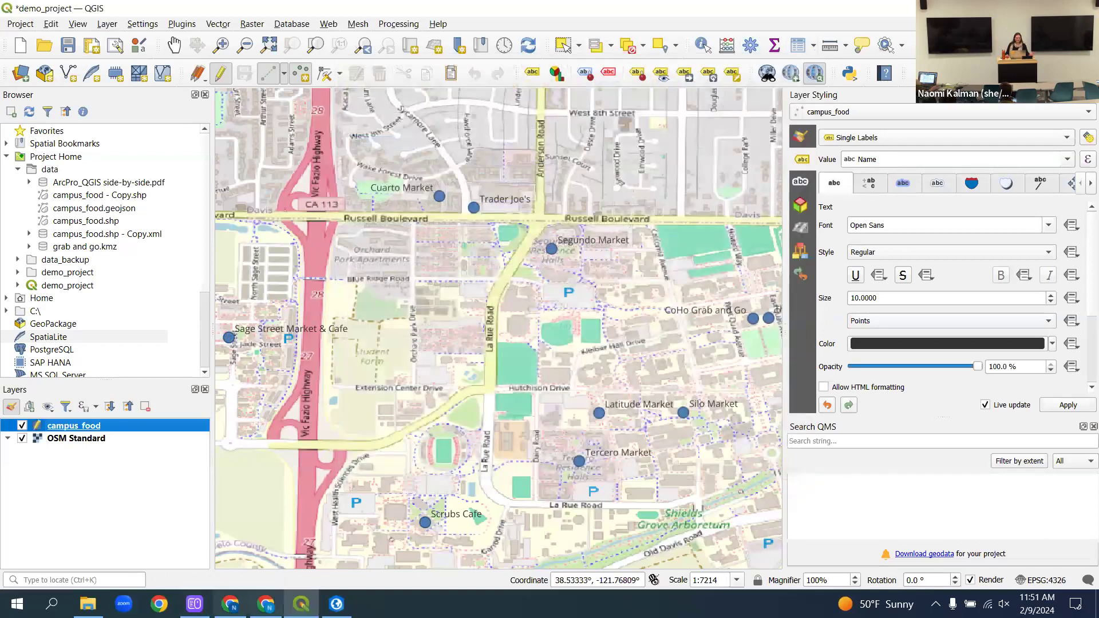
# - Switch to ArcGIS Pro and check the campus_food attribute table for the on_campus field through to the last record
pyautogui.hotkey('alt', 'Tab')
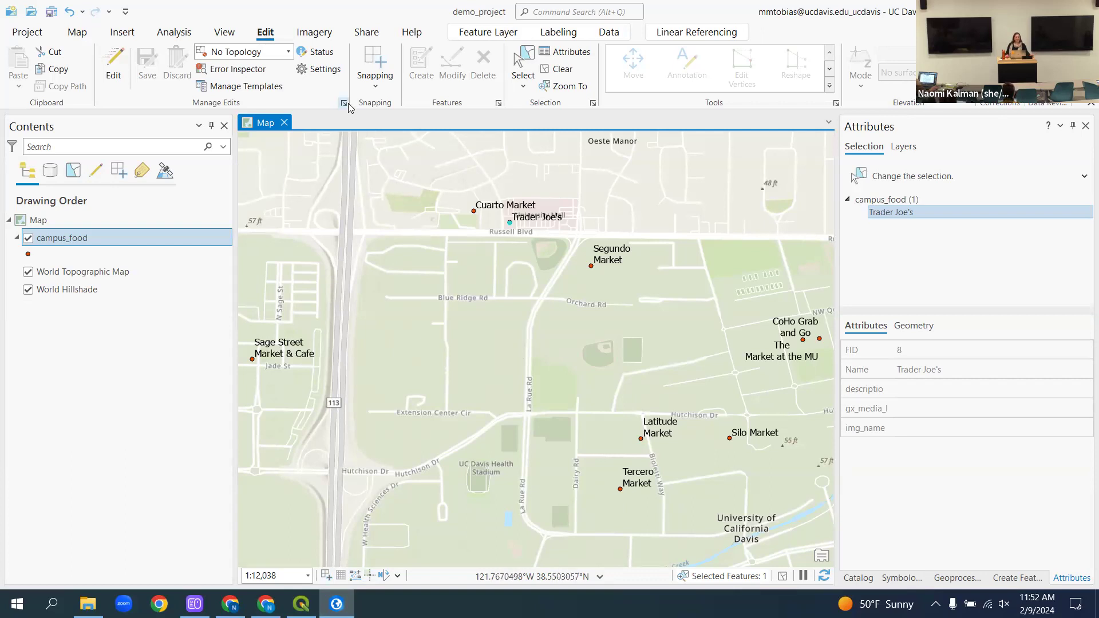
pyautogui.rightClick(85, 240)
pyautogui.click(132, 167)
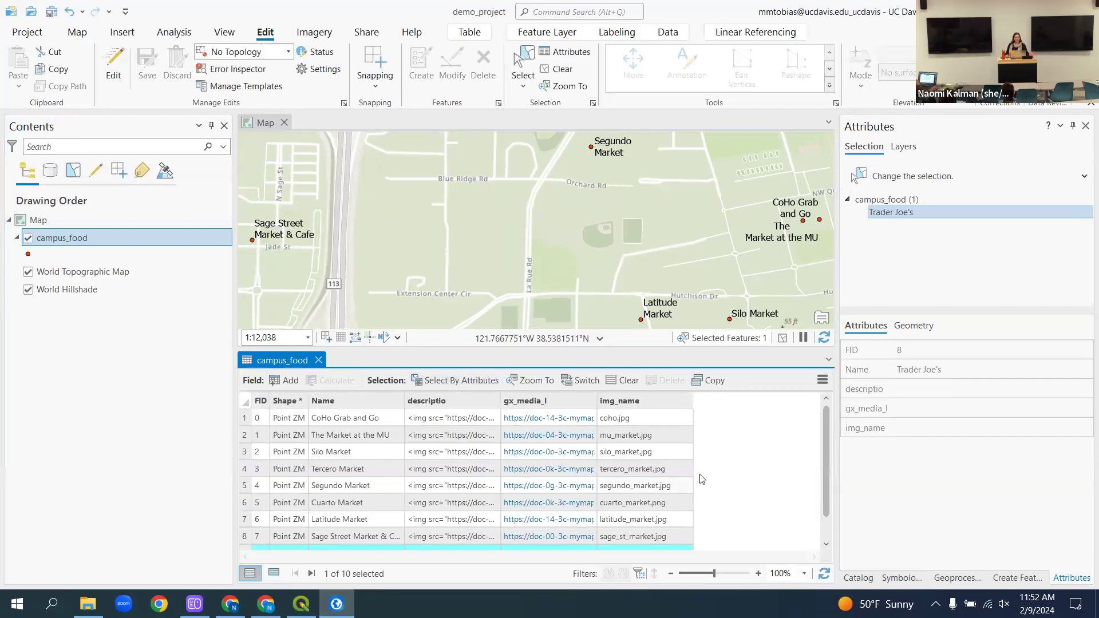
pyautogui.scroll(-1, 742, 459)
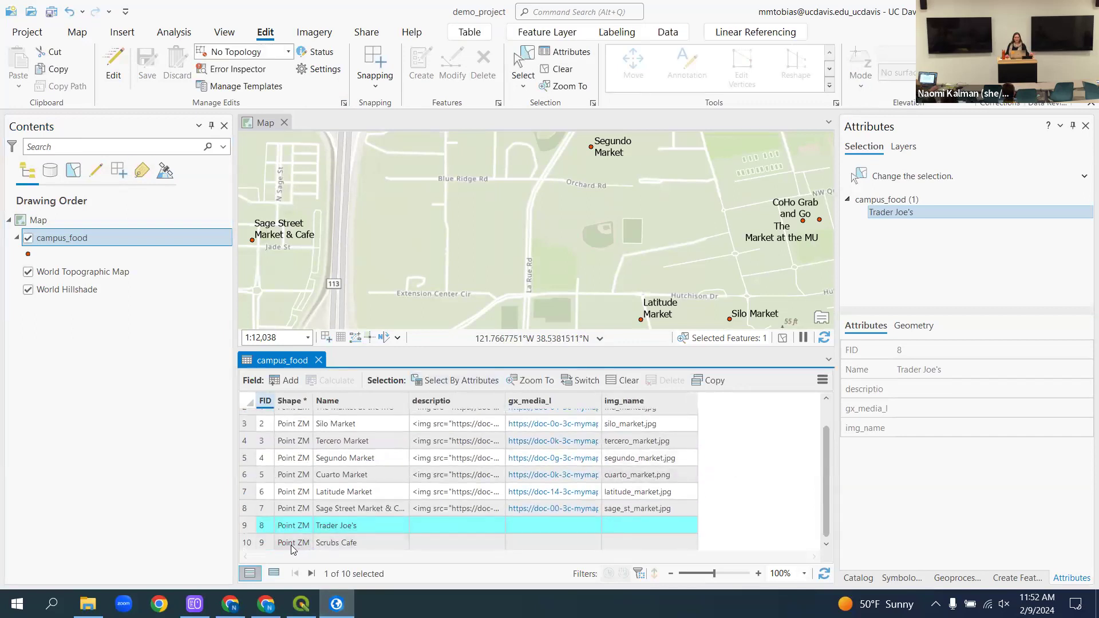
# - Return to QGIS, end editing on campus_food, save the project, and close QGIS
pyautogui.click(301, 603)
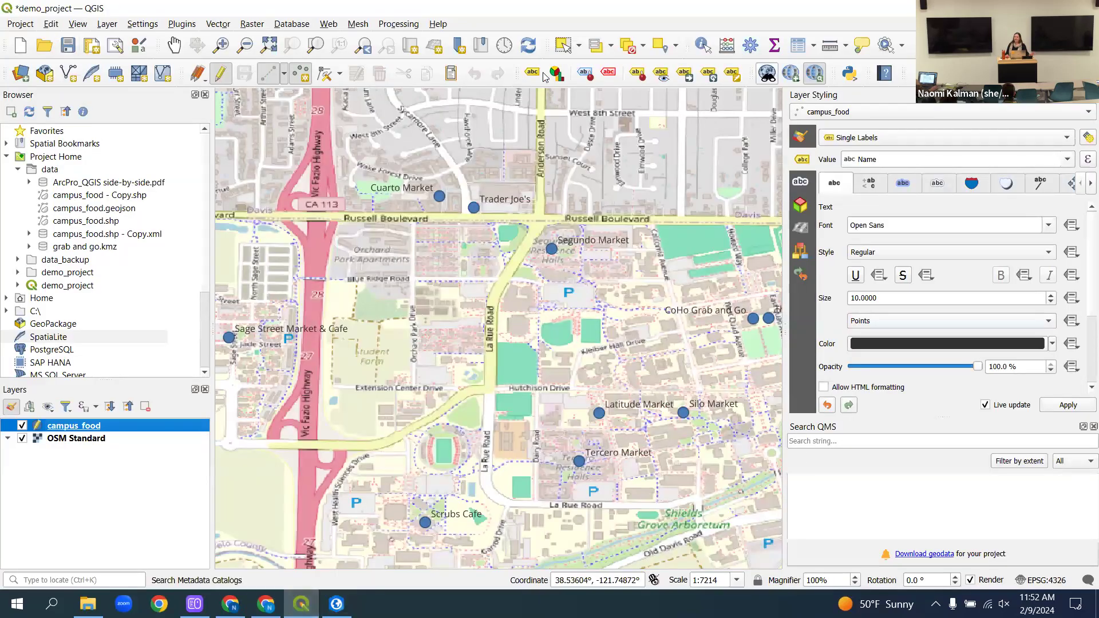
pyautogui.click(222, 75)
pyautogui.click(68, 46)
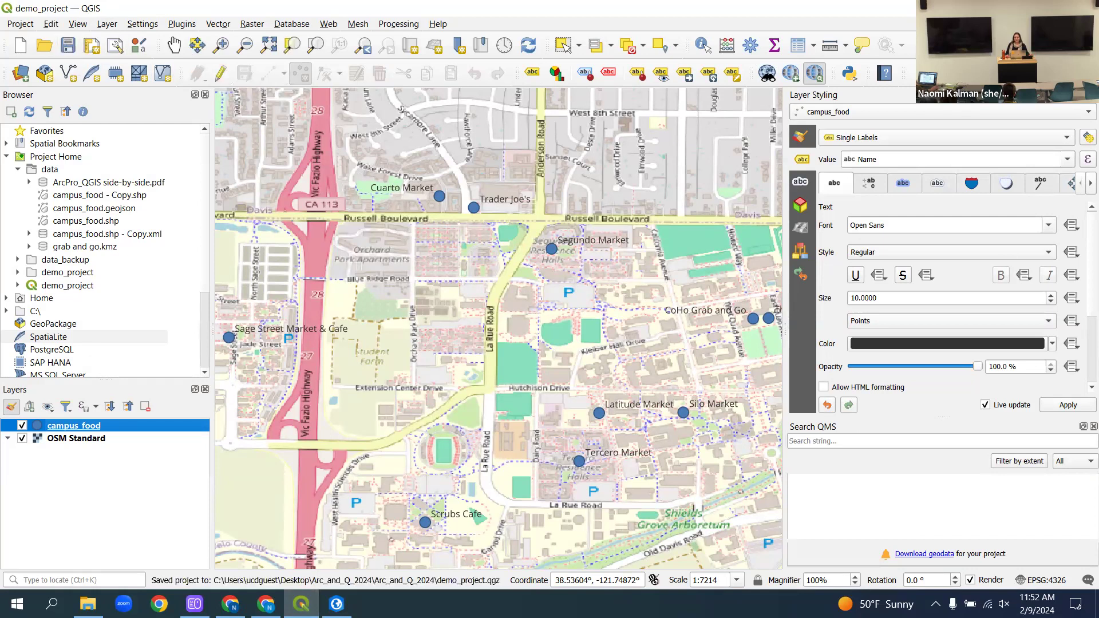
pyautogui.click(1085, 8)
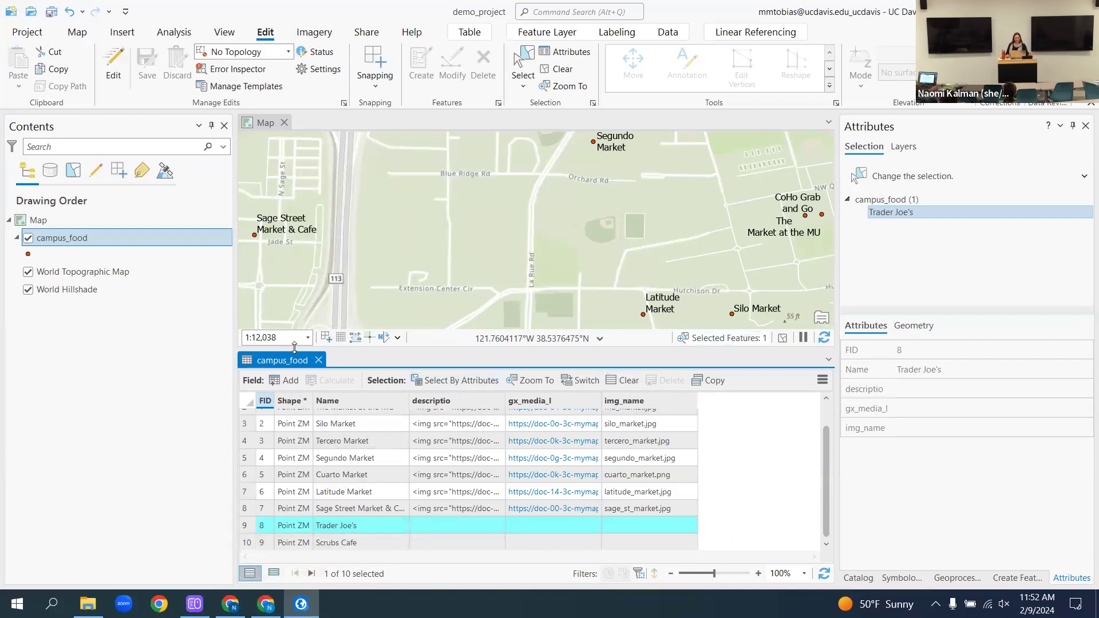
# - Reopen the campus_food attribute table in ArcGIS Pro to recheck its fields, and turn on editing
pyautogui.click(319, 360)
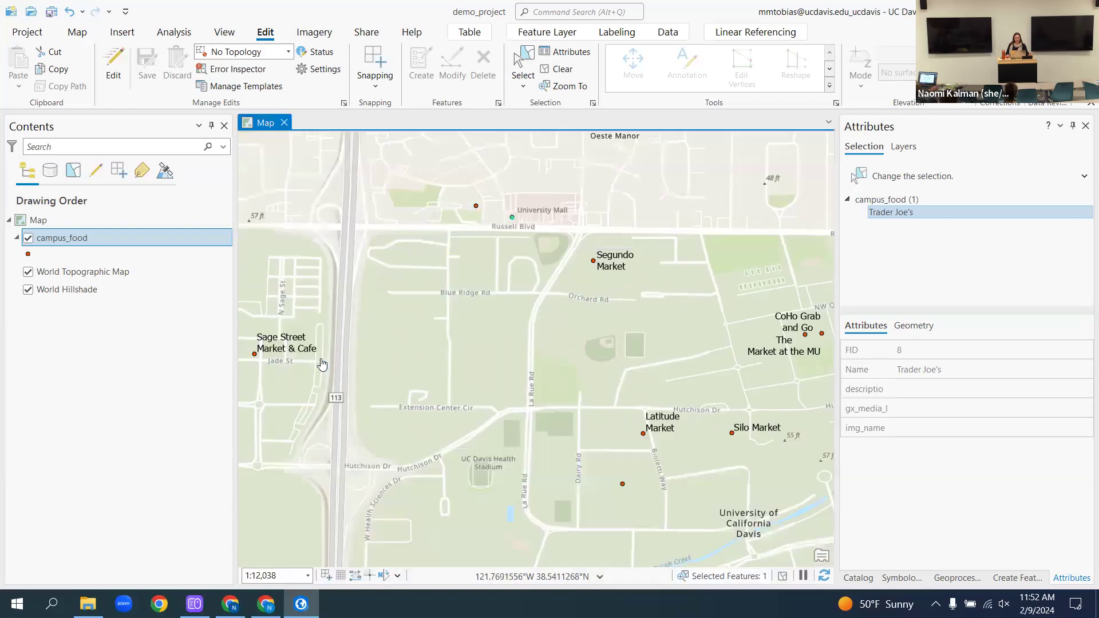
pyautogui.rightClick(74, 237)
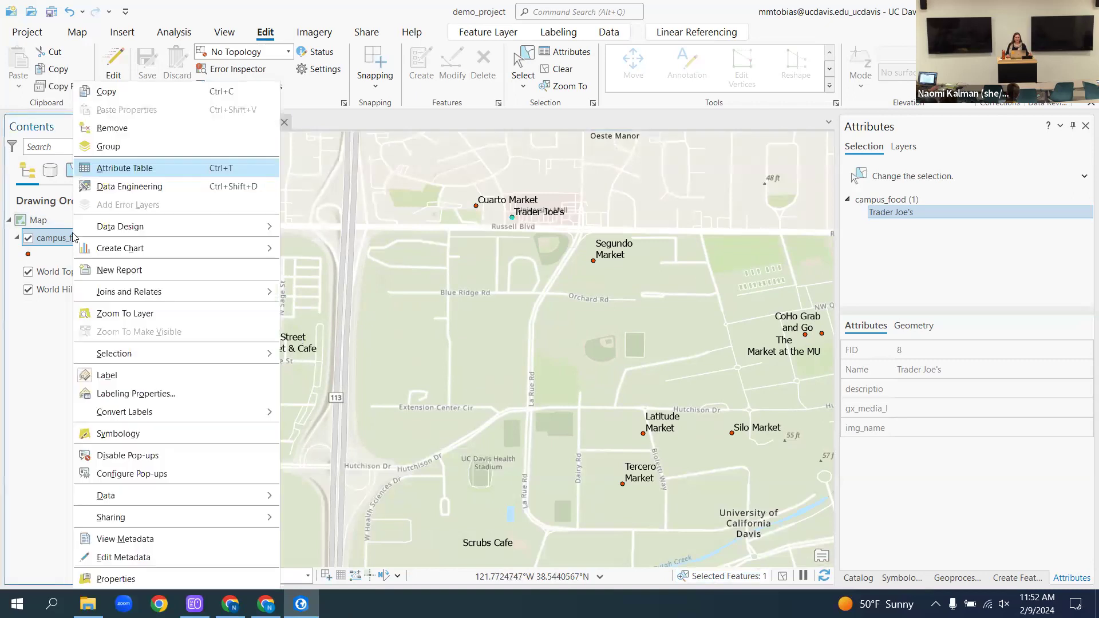
pyautogui.click(111, 168)
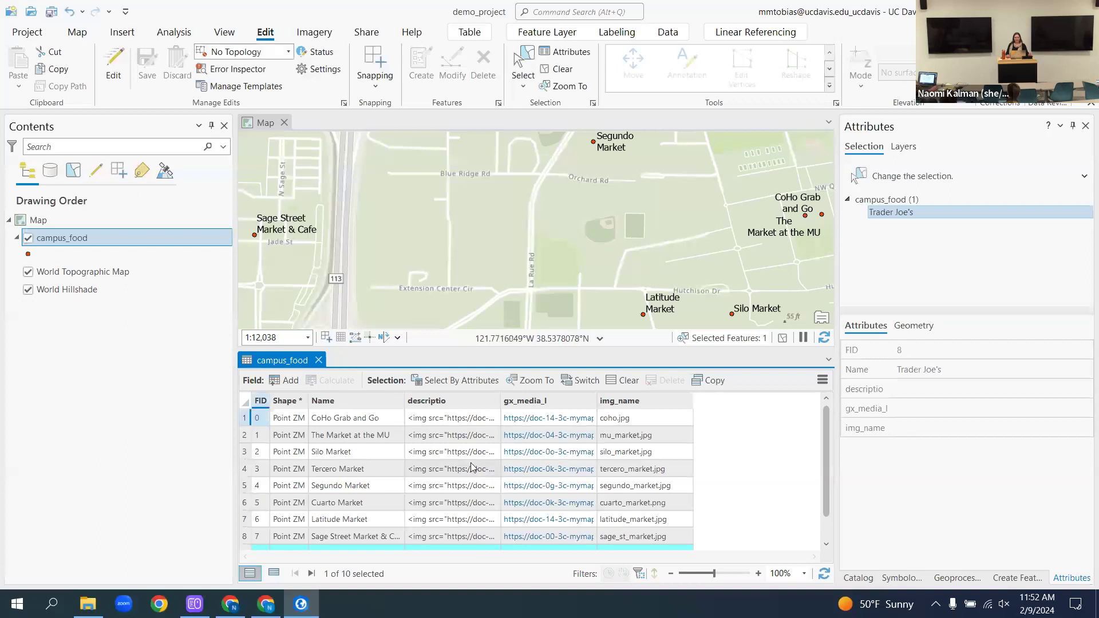
pyautogui.scroll(-2, 705, 467)
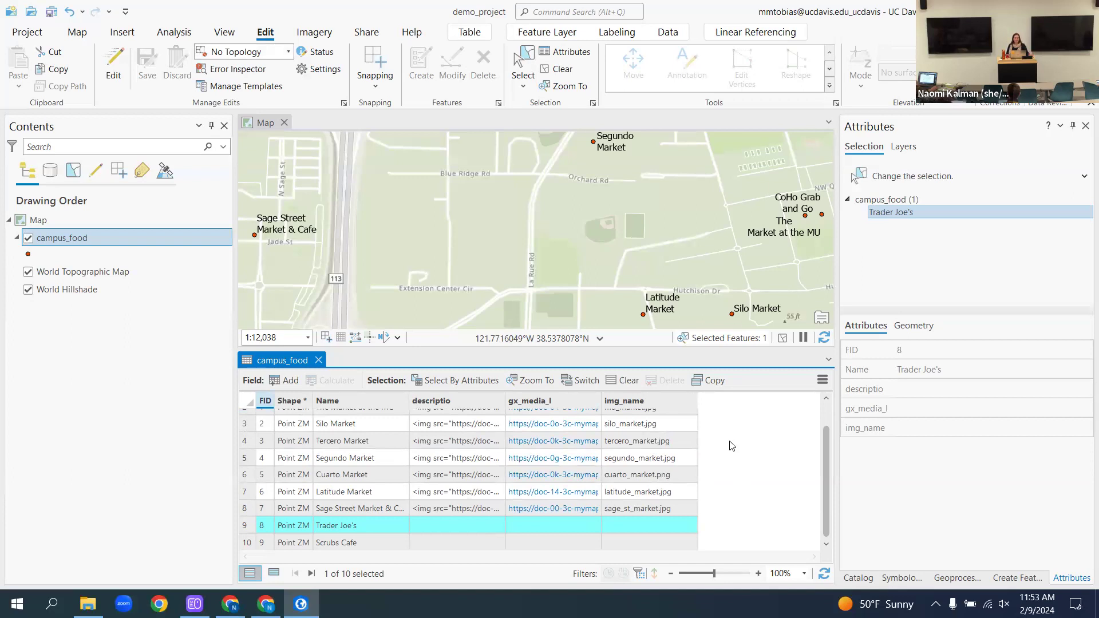
pyautogui.click(114, 59)
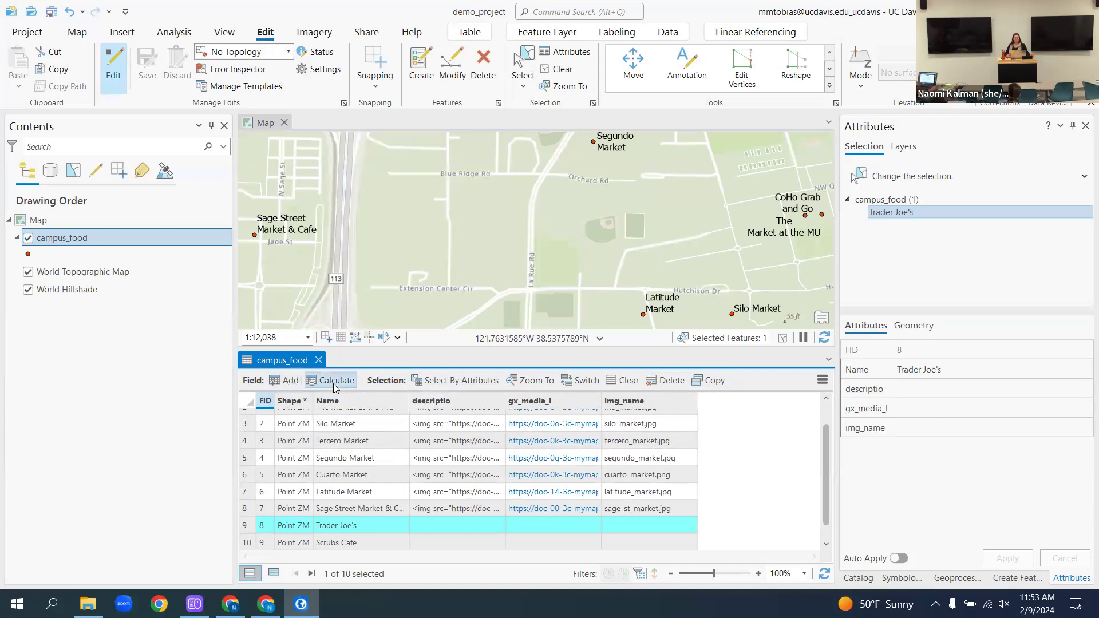
# - Toggle editing off and on again, list the map's layers by editing status, and check the layer options for campus_food
pyautogui.click(107, 56)
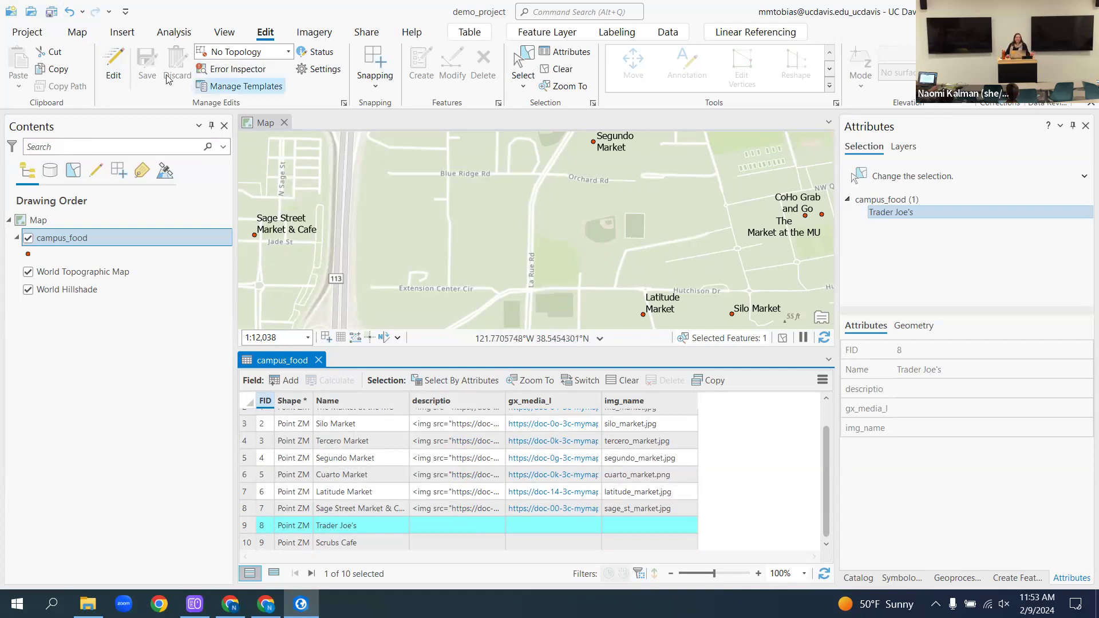
pyautogui.click(119, 60)
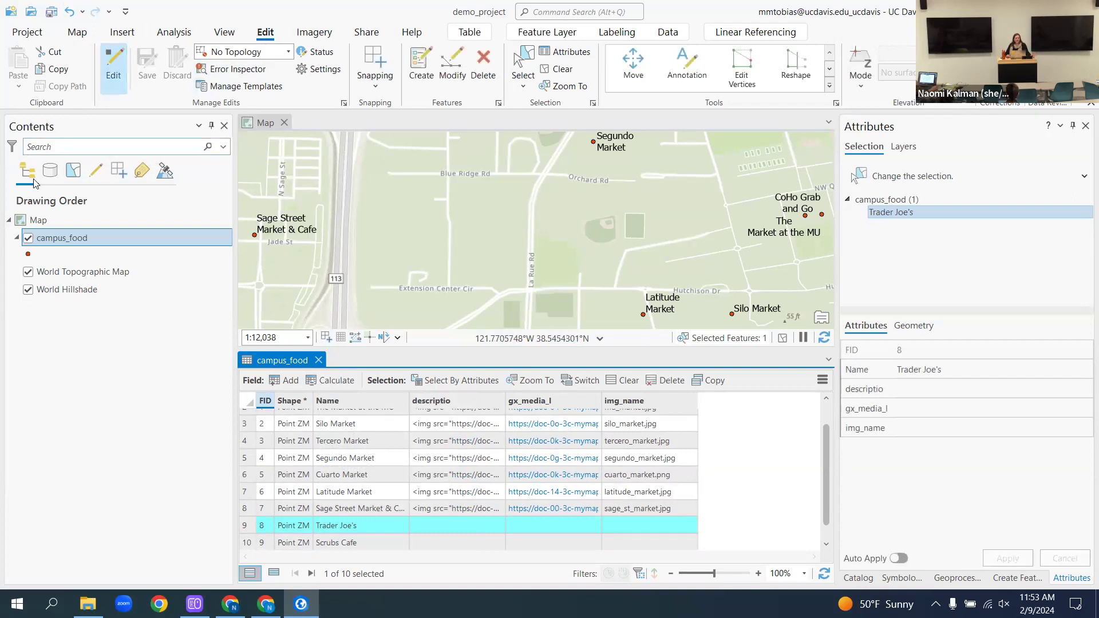
pyautogui.click(96, 172)
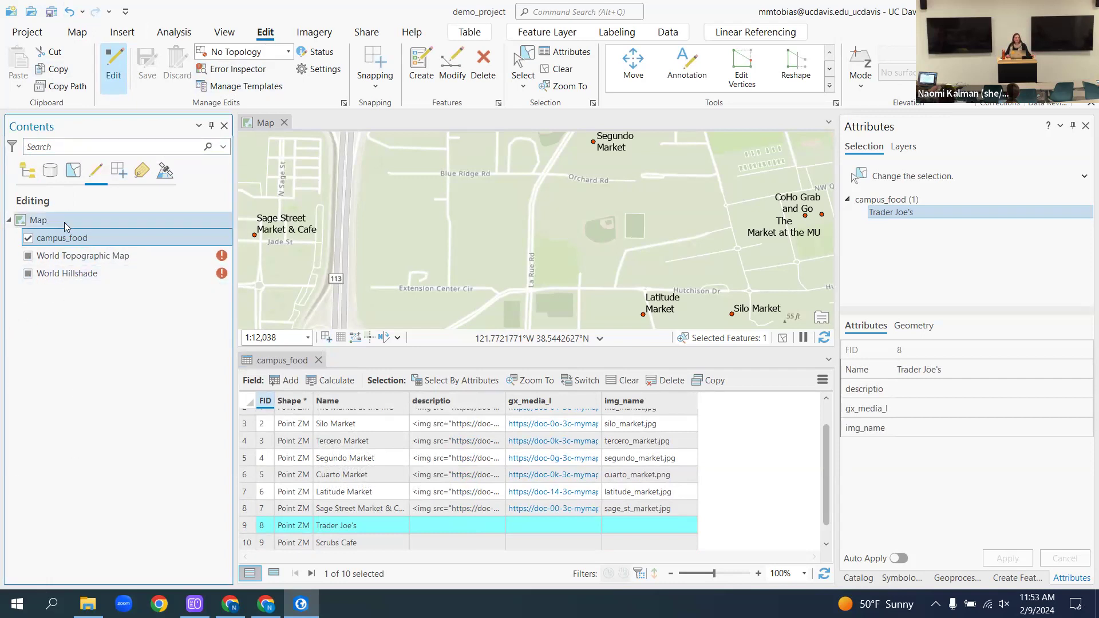
pyautogui.rightClick(64, 243)
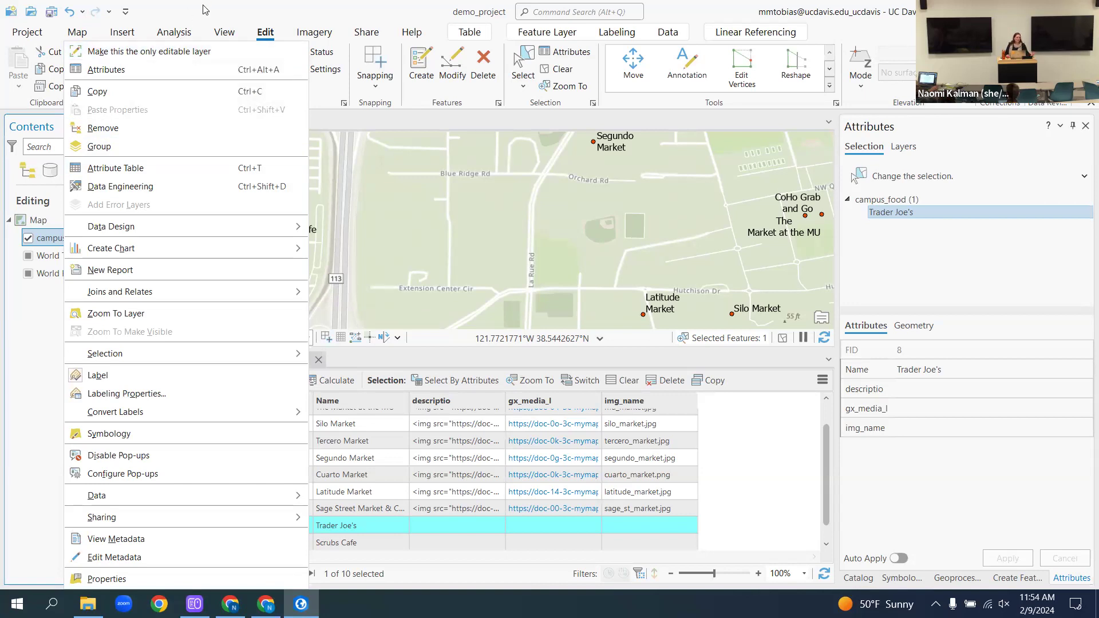
pyautogui.click(188, 14)
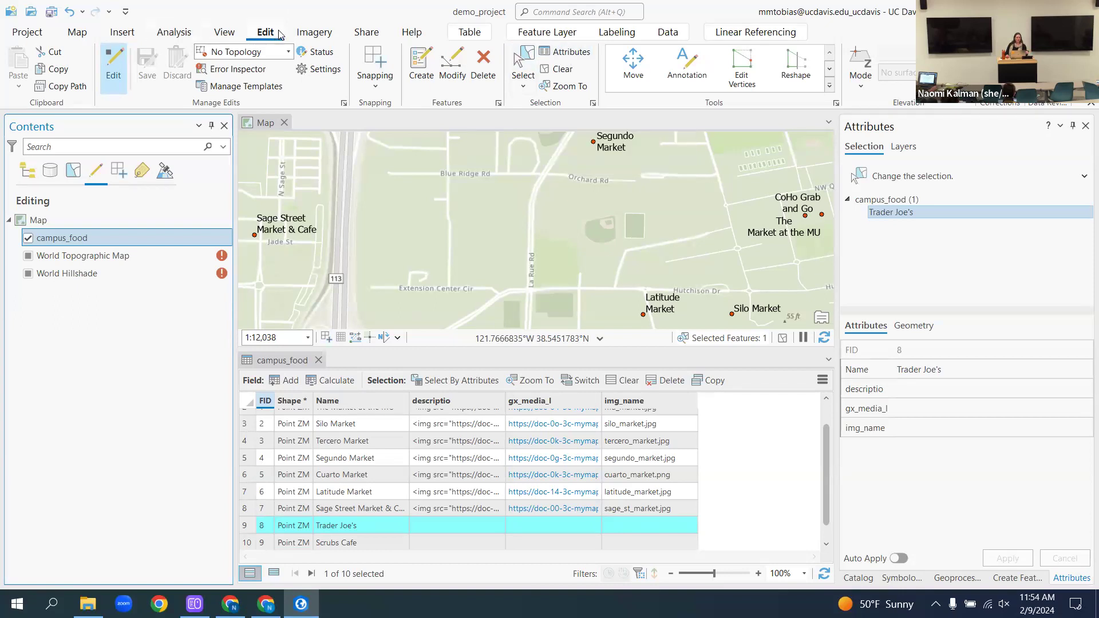
# - Start a Select By Attributes query on campus_food as a new selection, with descriptio as the clause field
pyautogui.click(81, 33)
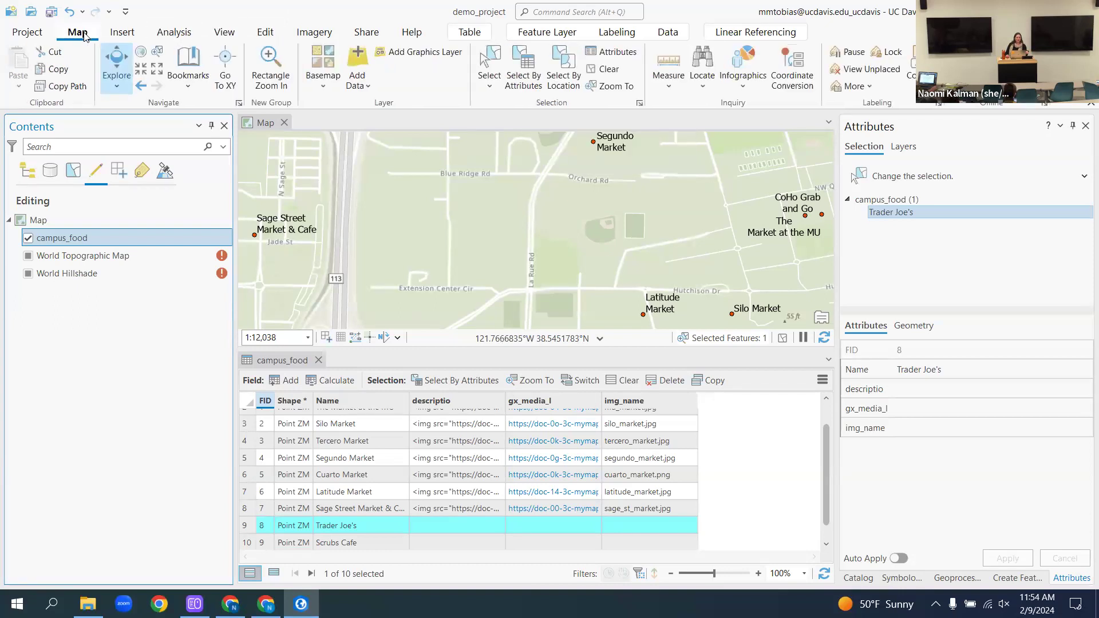
pyautogui.click(527, 62)
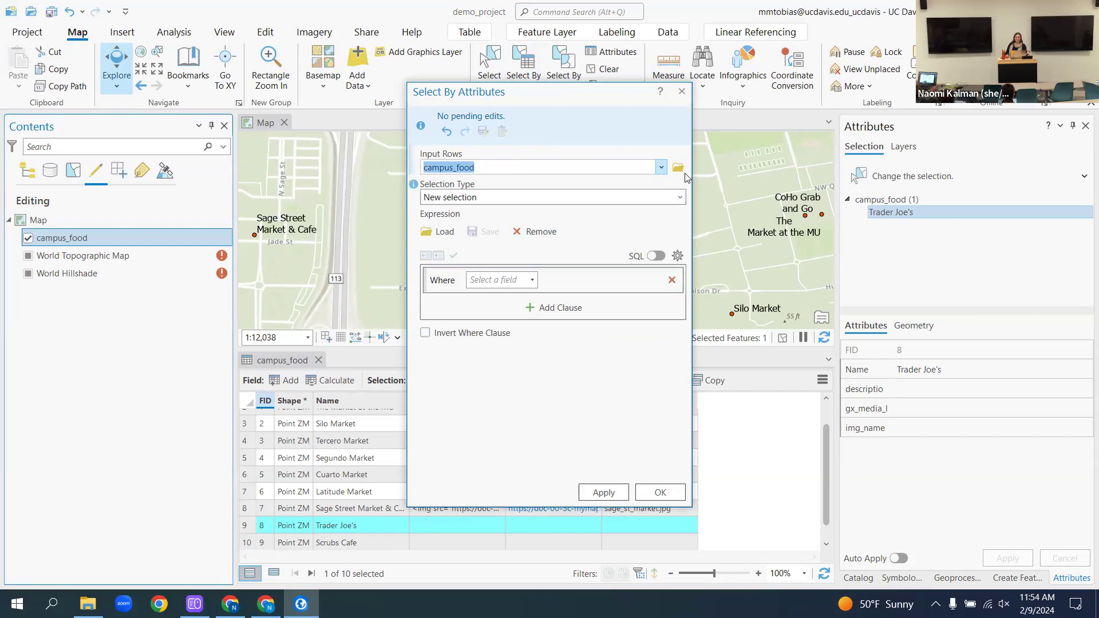
pyautogui.click(680, 197)
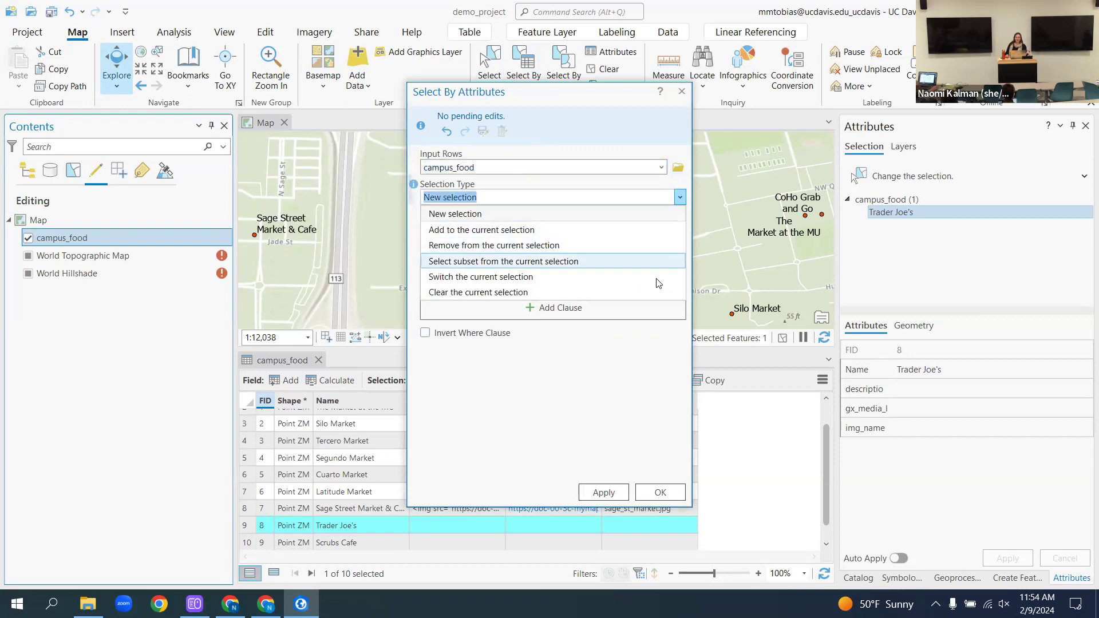
pyautogui.click(632, 218)
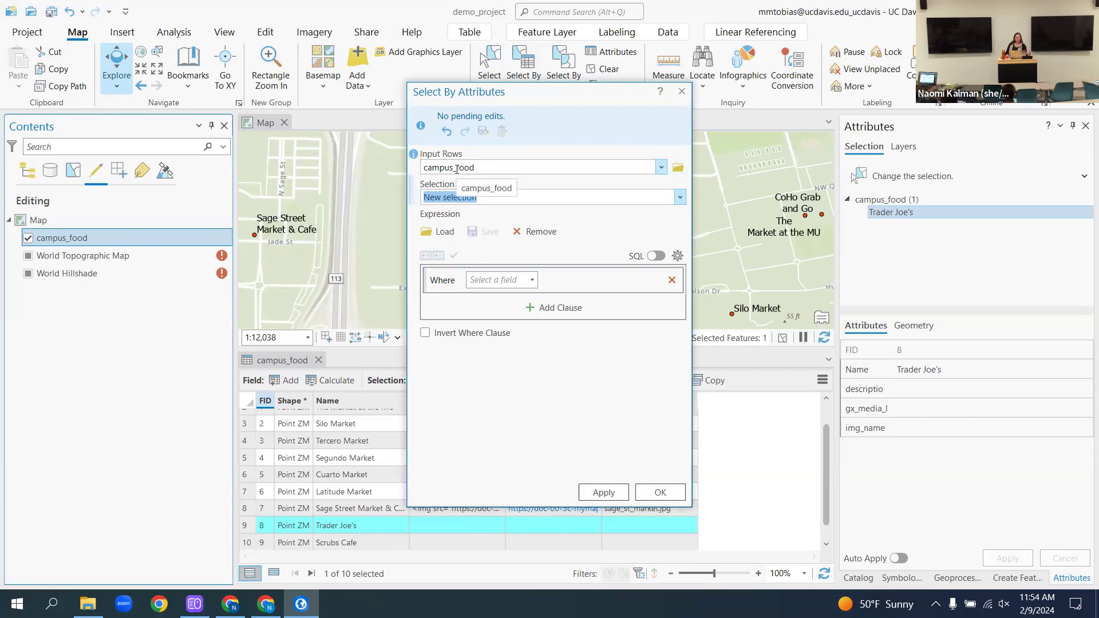
pyautogui.click(531, 281)
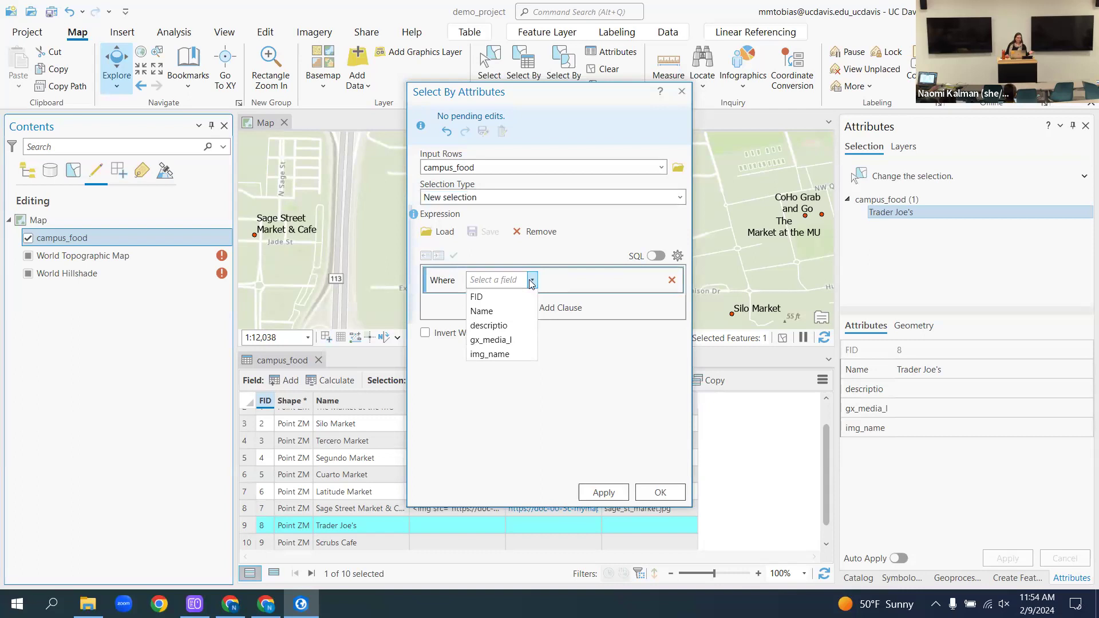
pyautogui.click(518, 324)
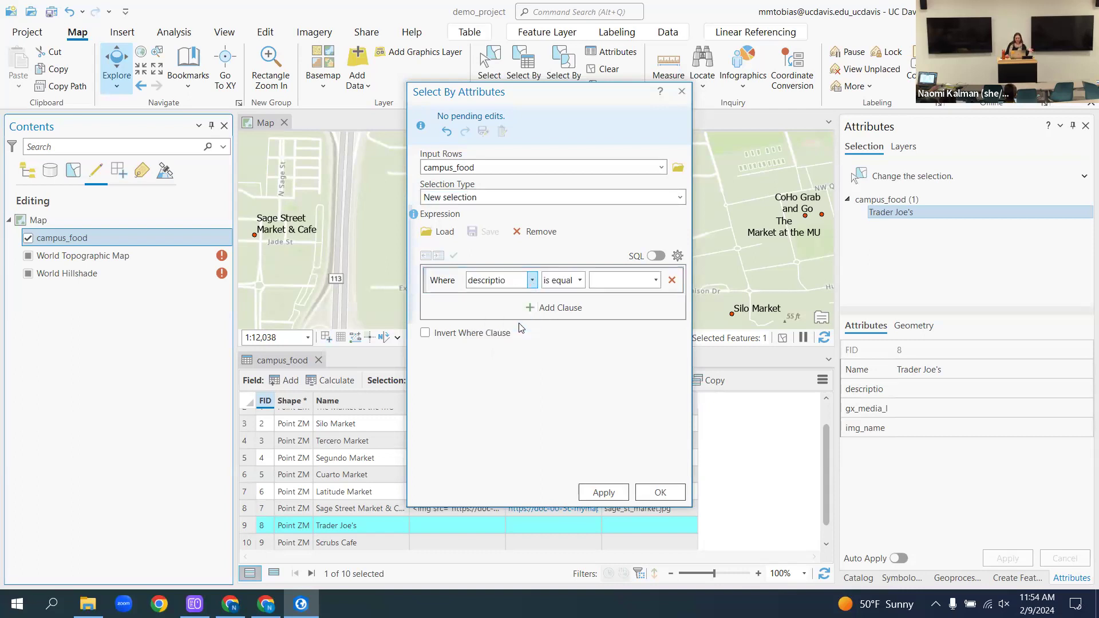
# - Try the is null operator in the descriptio clause, and set the operator back to is equal to
pyautogui.click(580, 280)
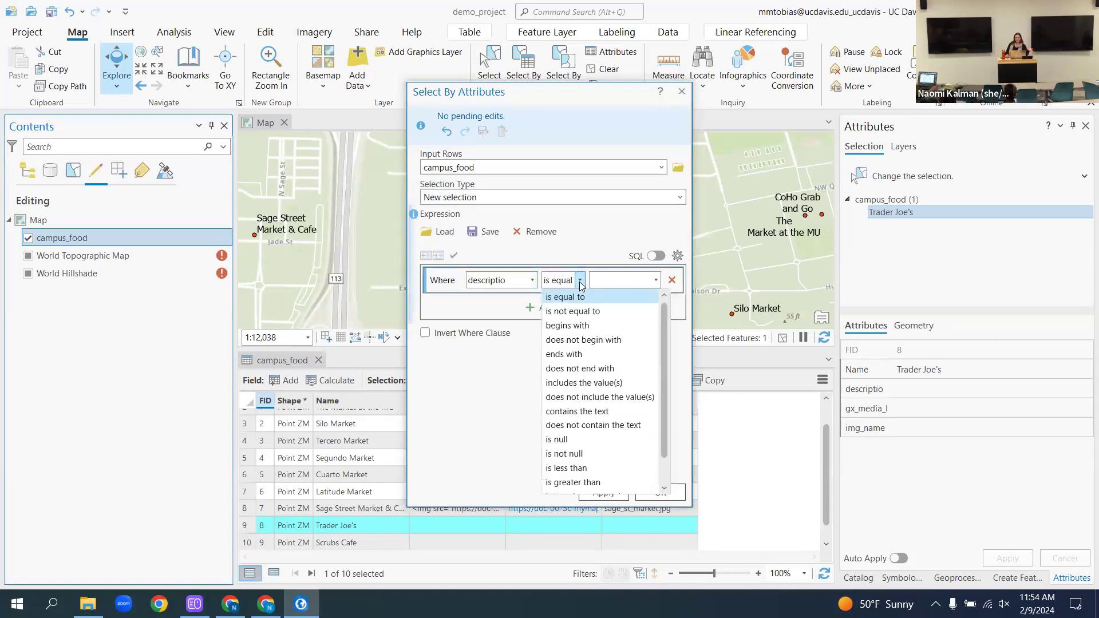
pyautogui.click(557, 440)
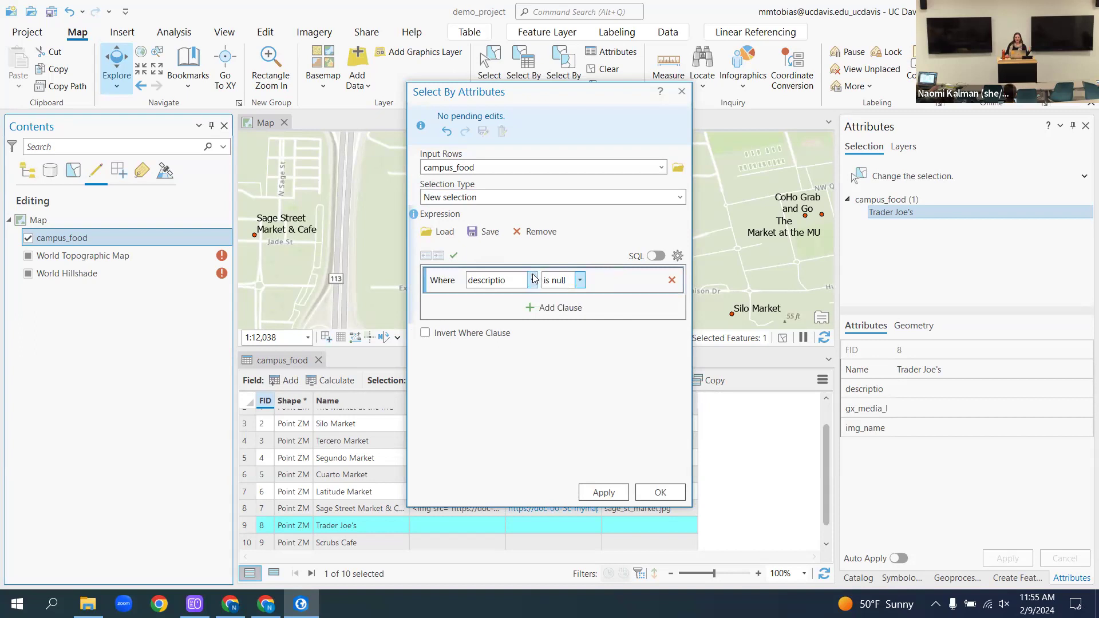
pyautogui.click(581, 280)
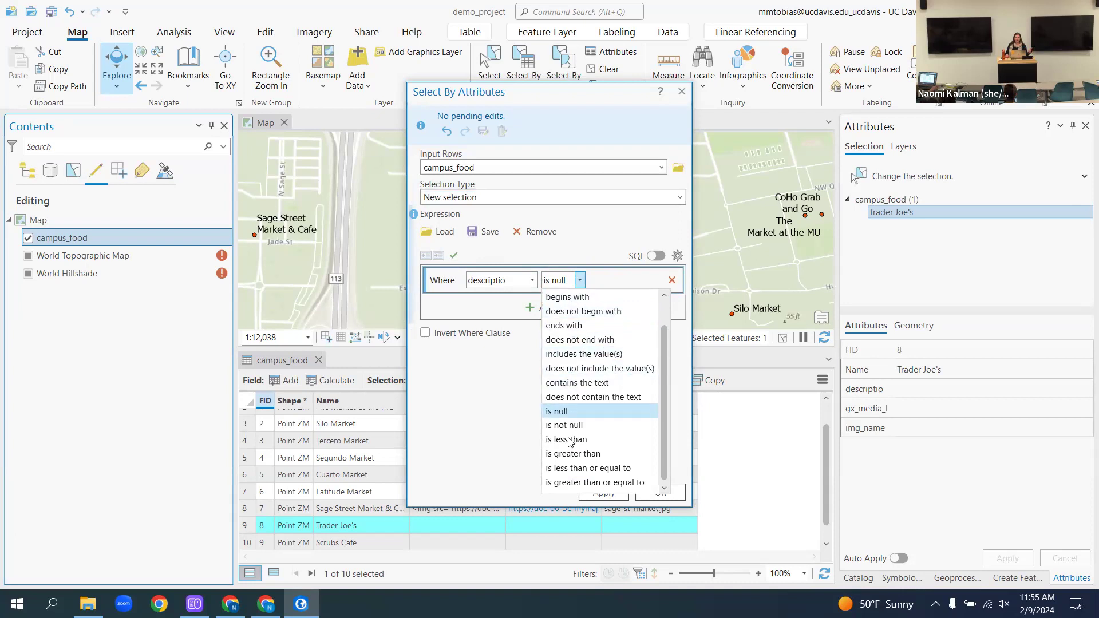
pyautogui.scroll(1, 598, 388)
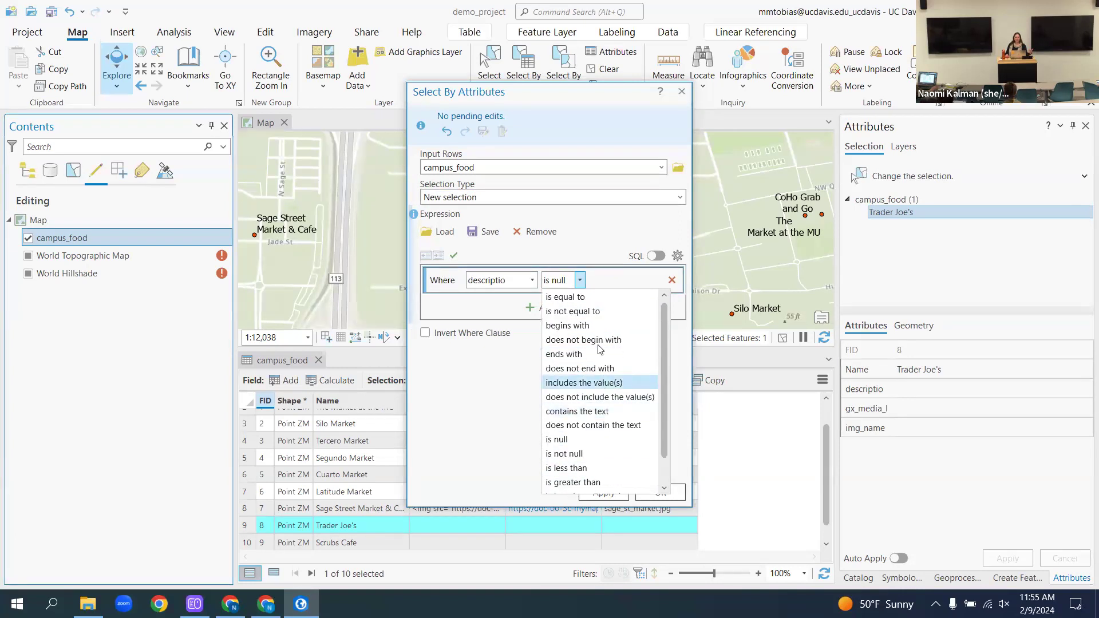
pyautogui.click(569, 298)
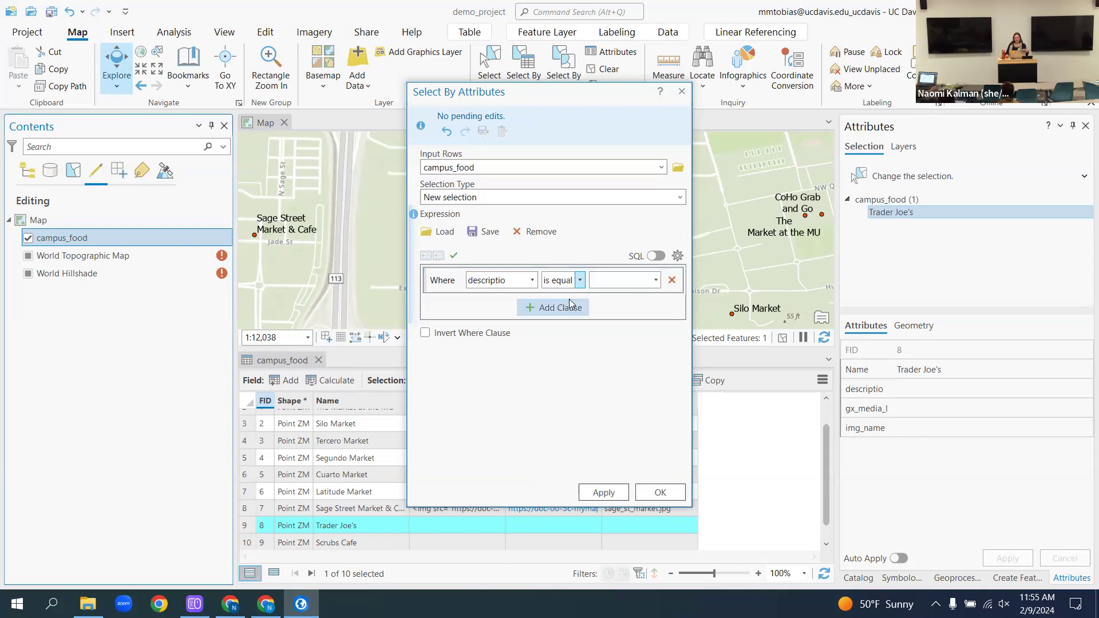
# - Pick the image link of The Market at the MU as the clause value, apply the selection, and close Select By Attributes
pyautogui.click(655, 281)
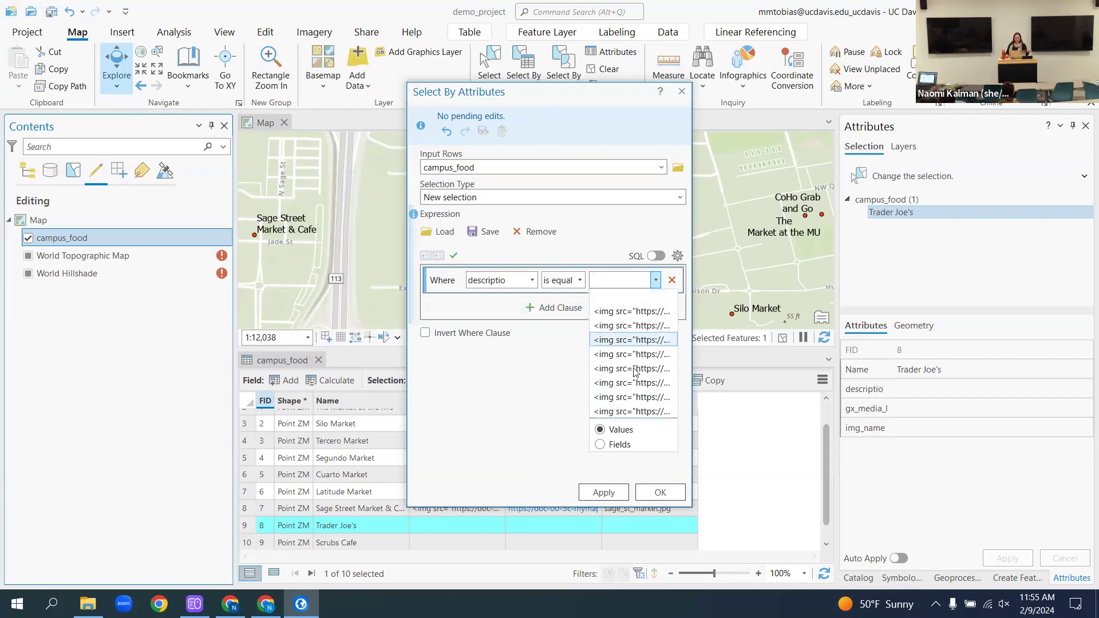
pyautogui.click(641, 332)
pyautogui.click(602, 492)
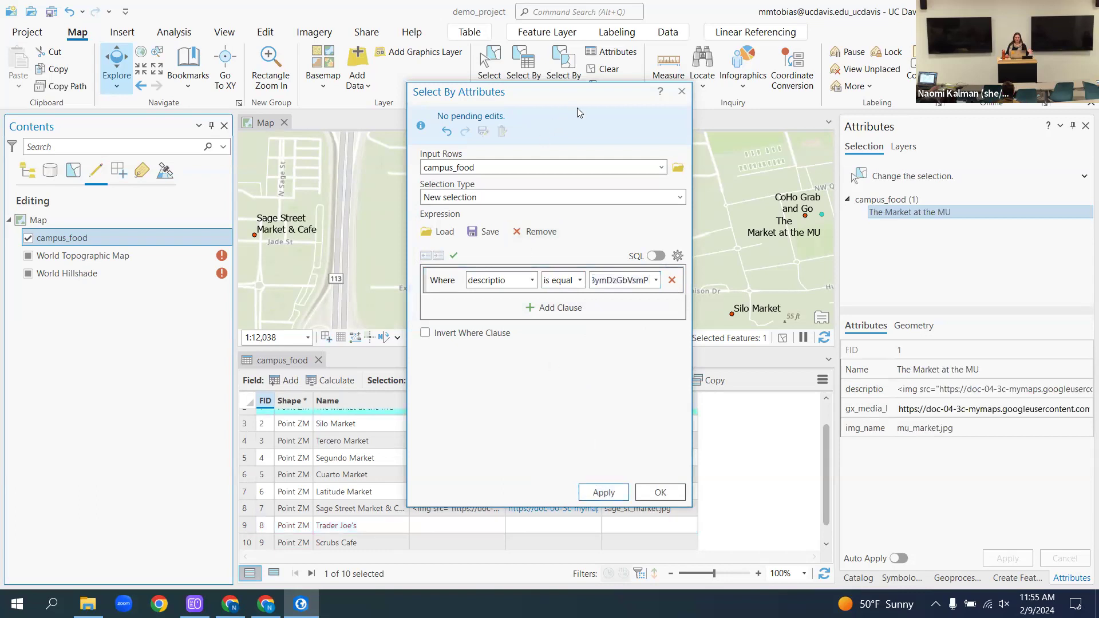
pyautogui.moveTo(577, 108); pyautogui.dragTo(513, 71)
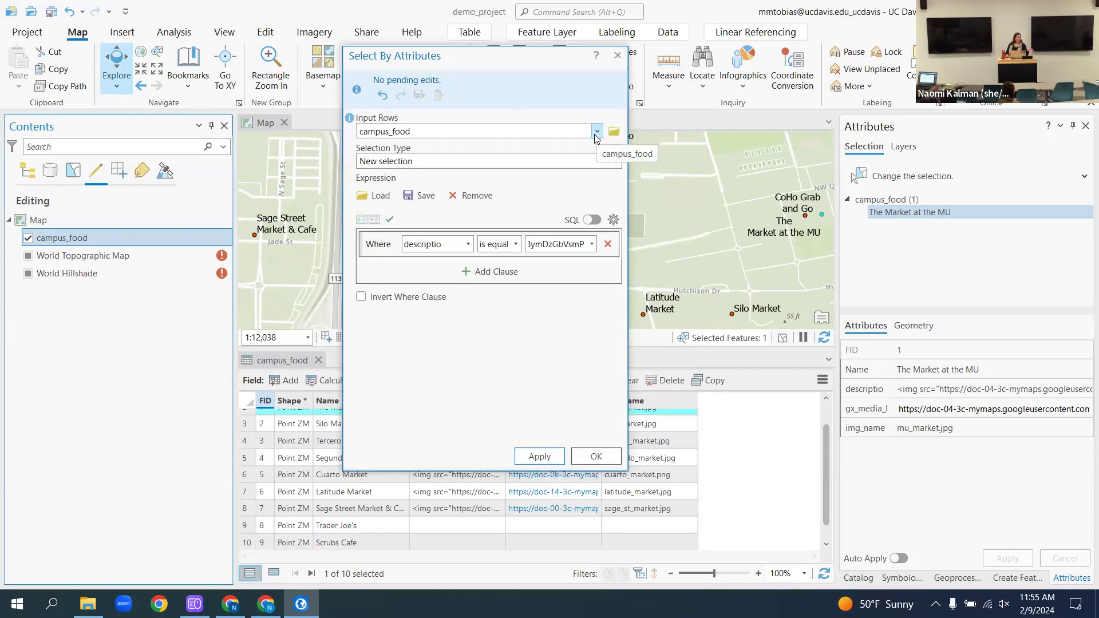
pyautogui.click(617, 55)
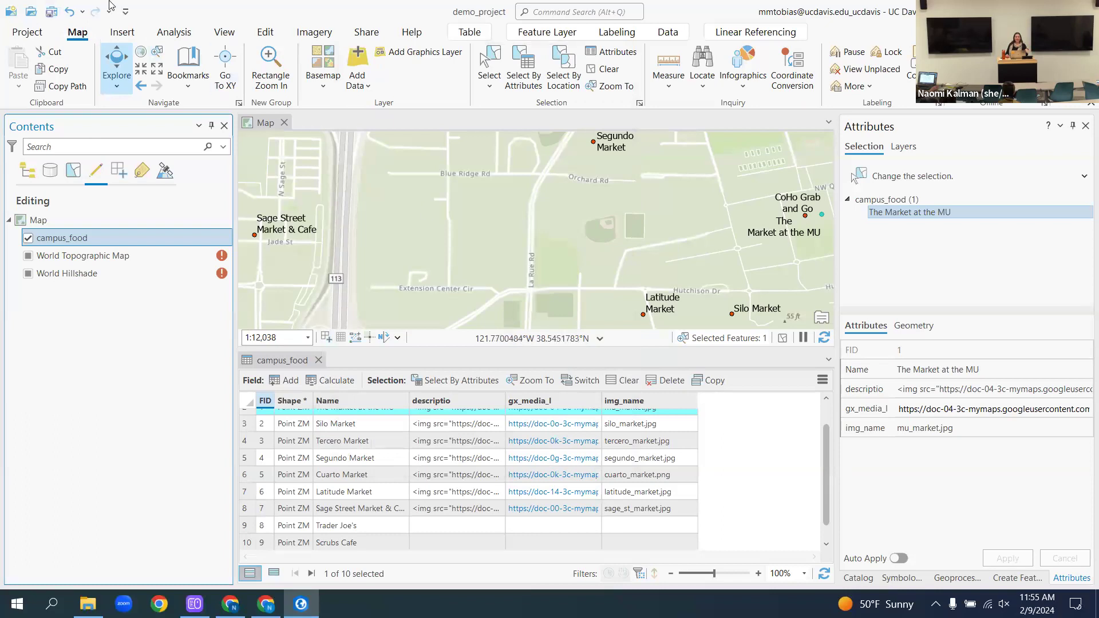
# - Create a new ANSI portrait Letter layout (8.5 x 11 in) and dock it alongside the Map view
pyautogui.click(123, 33)
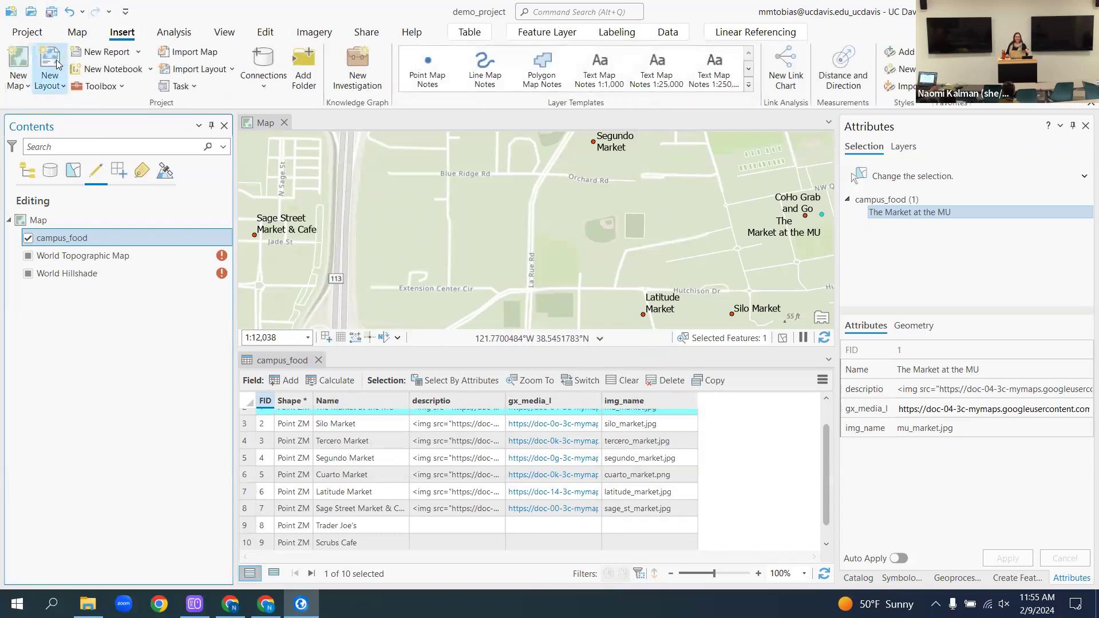
pyautogui.click(50, 79)
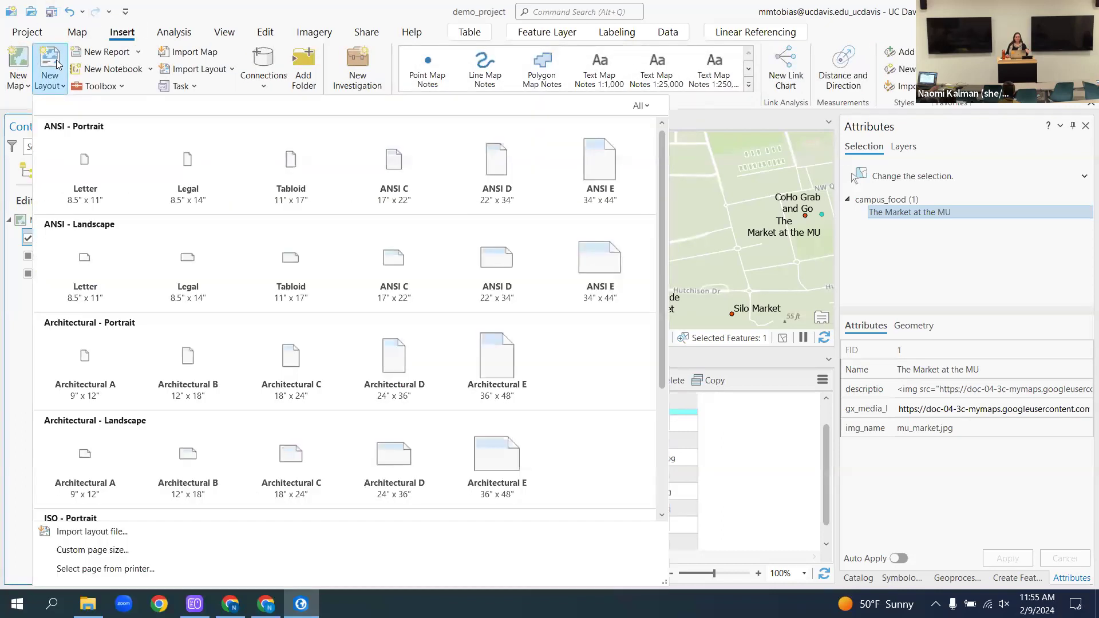
pyautogui.click(85, 163)
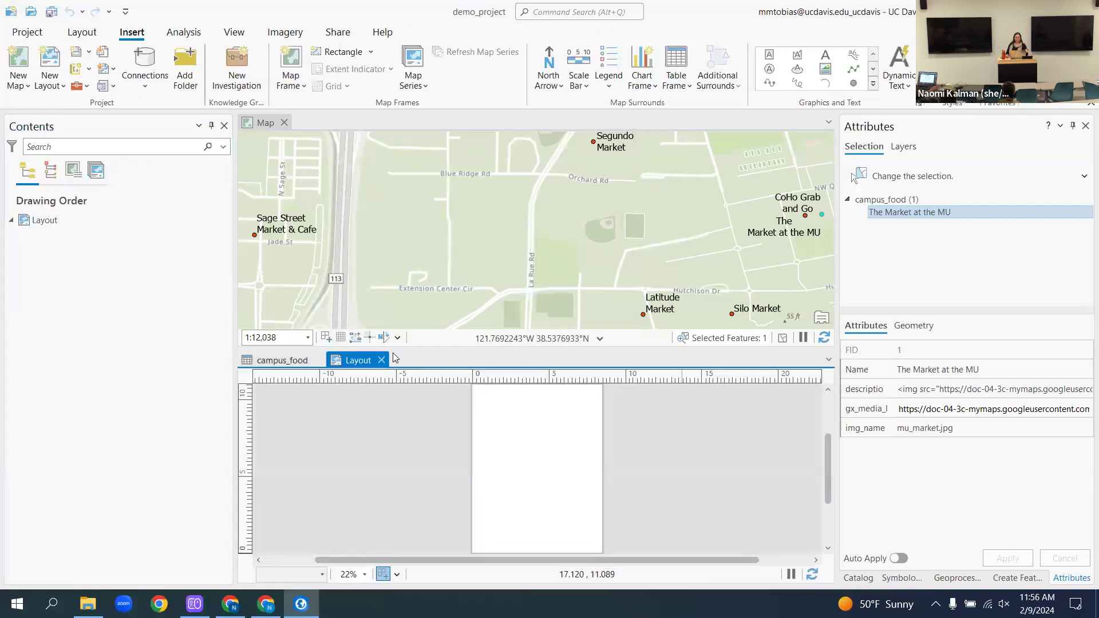
pyautogui.moveTo(359, 362); pyautogui.dragTo(359, 238)
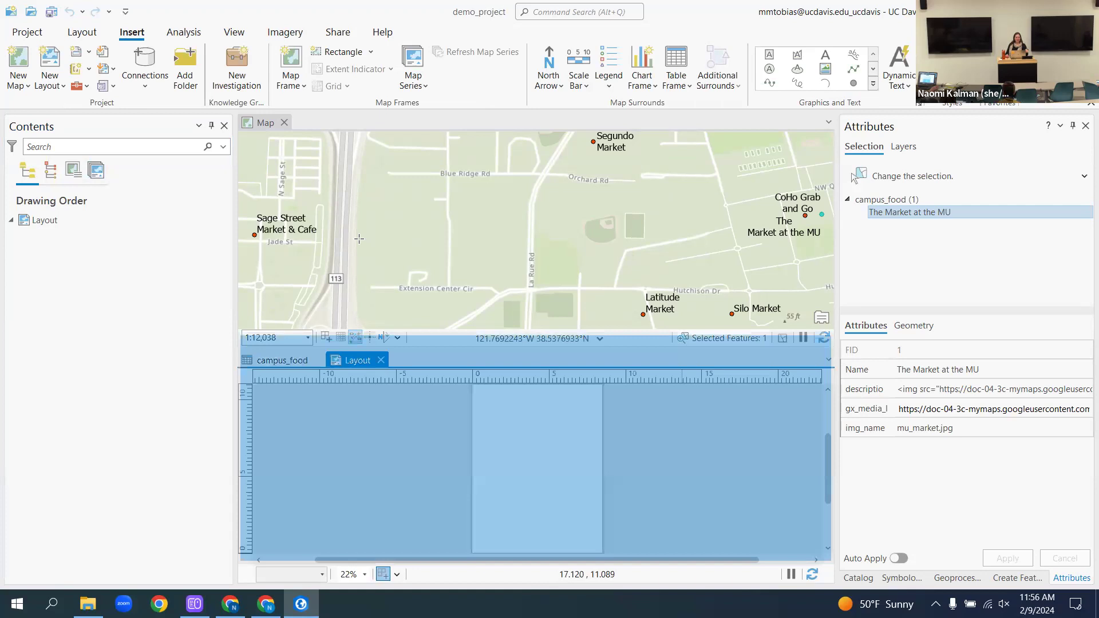
pyautogui.moveTo(358, 238); pyautogui.dragTo(547, 237)
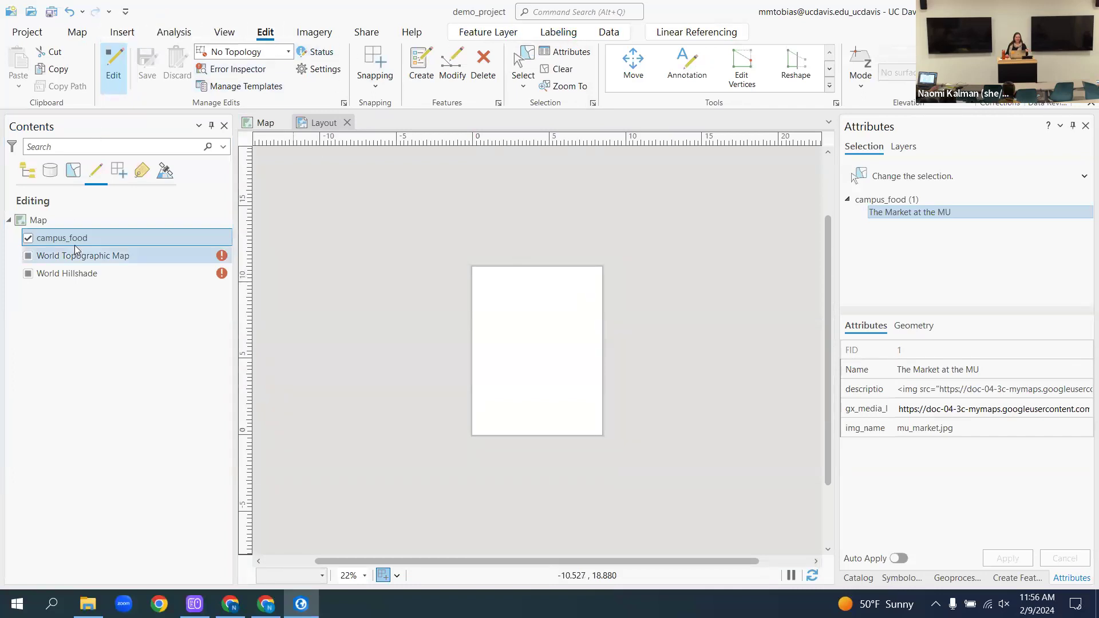
# - Insert a map frame showing Map at 1:12,038 across the upper part of the layout page, leaving a margin around it
pyautogui.click(331, 128)
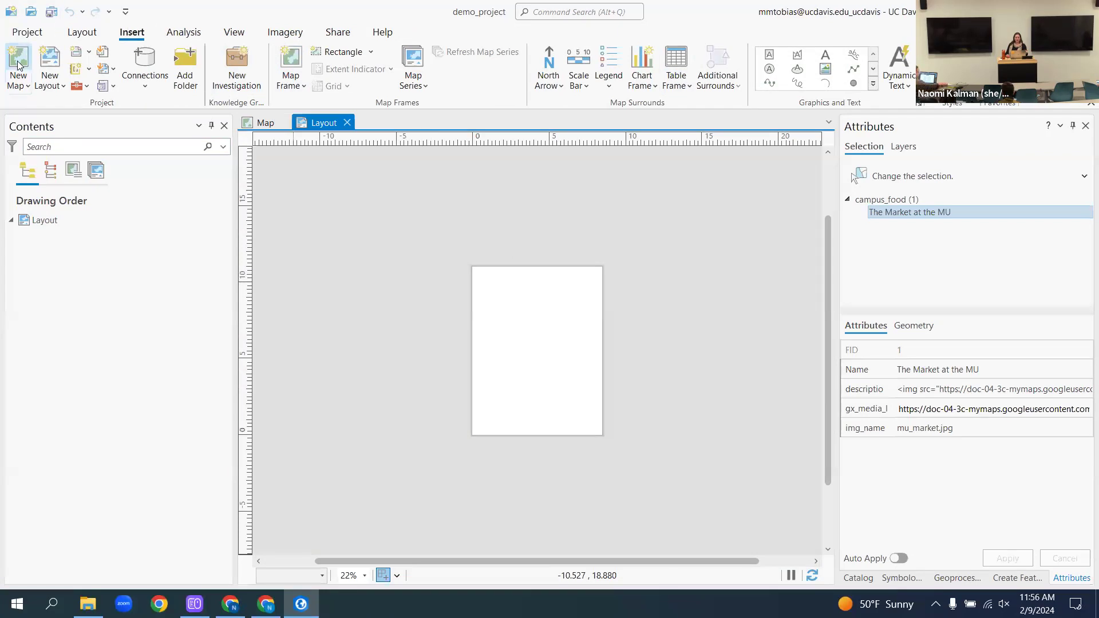
pyautogui.click(296, 58)
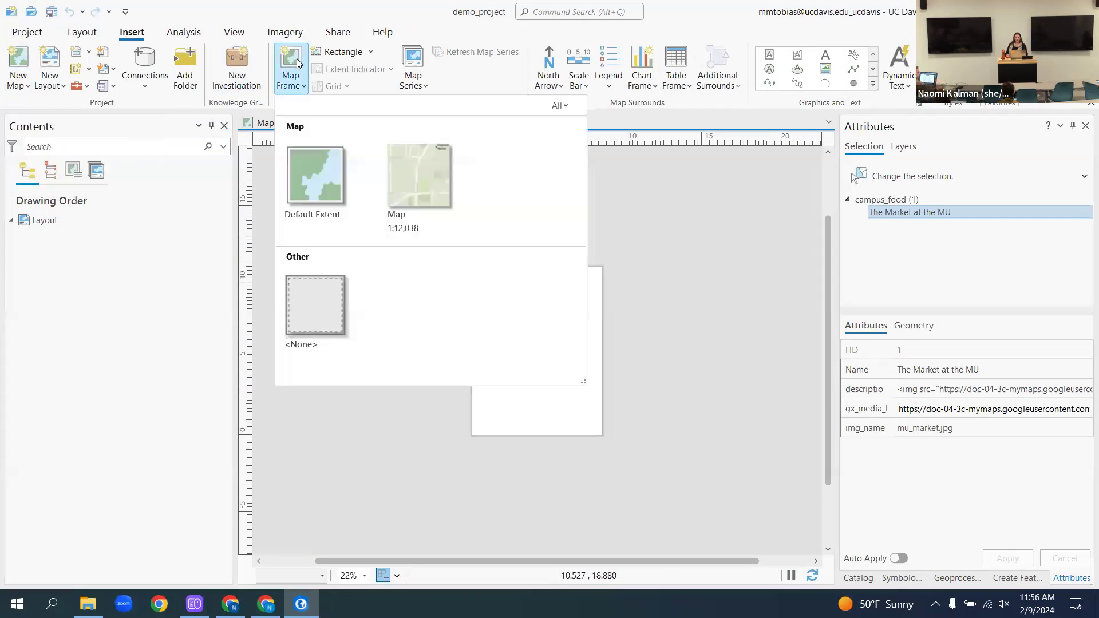
pyautogui.click(437, 187)
pyautogui.moveTo(480, 281); pyautogui.dragTo(595, 401)
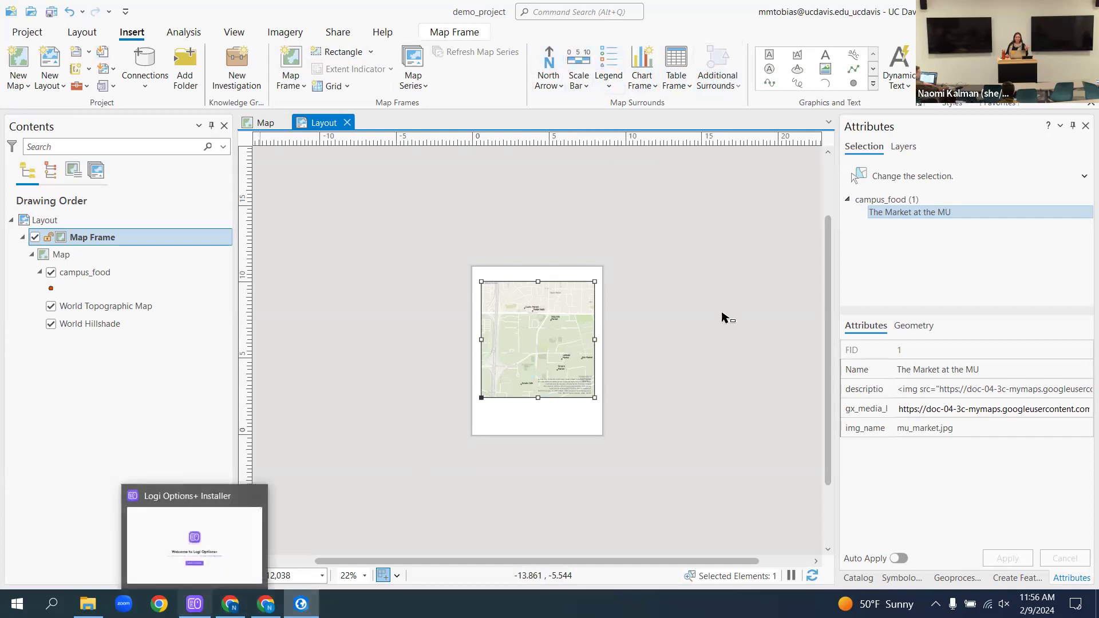
# - Launch QGIS Desktop 3.34.3 and, in the ArcGIS Pro project catalog, expand the Layouts and Maps groups
pyautogui.click(51, 604)
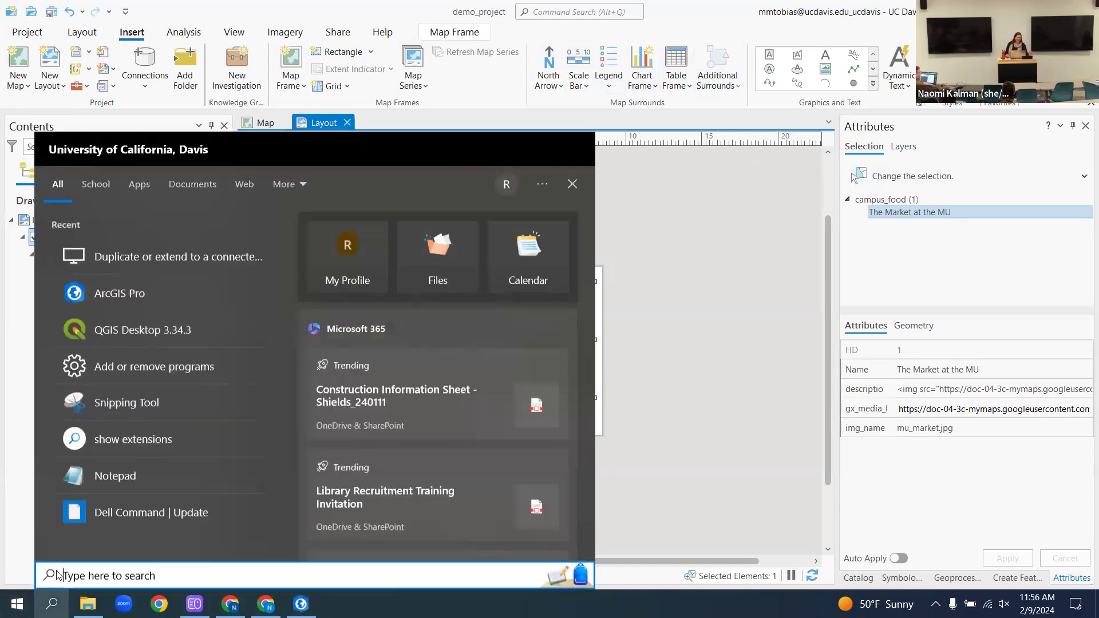
pyautogui.click(136, 336)
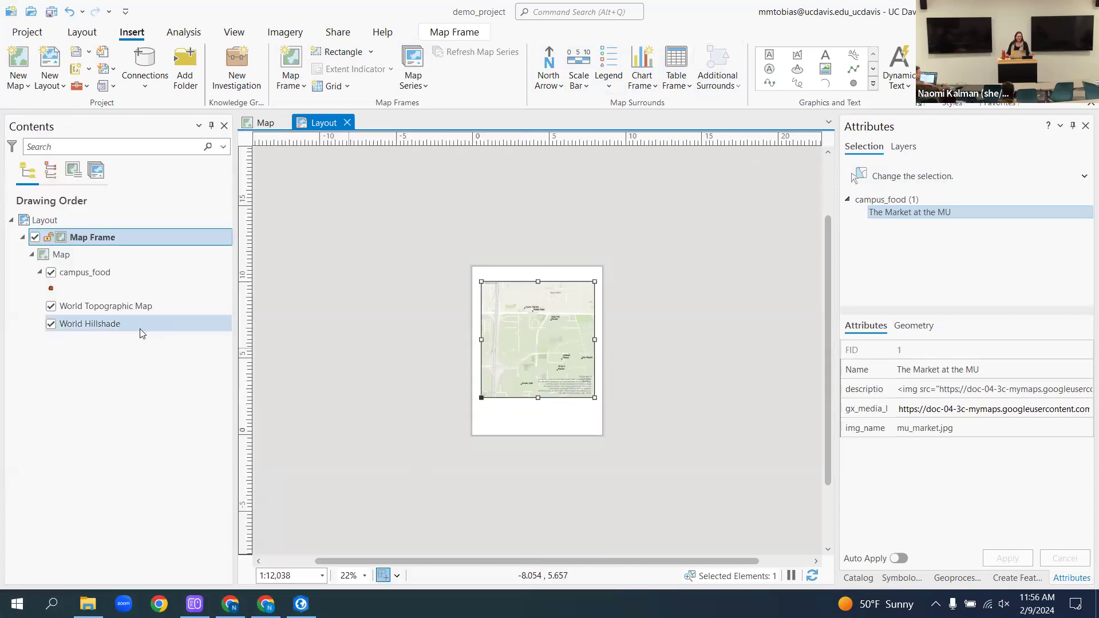
pyautogui.click(858, 578)
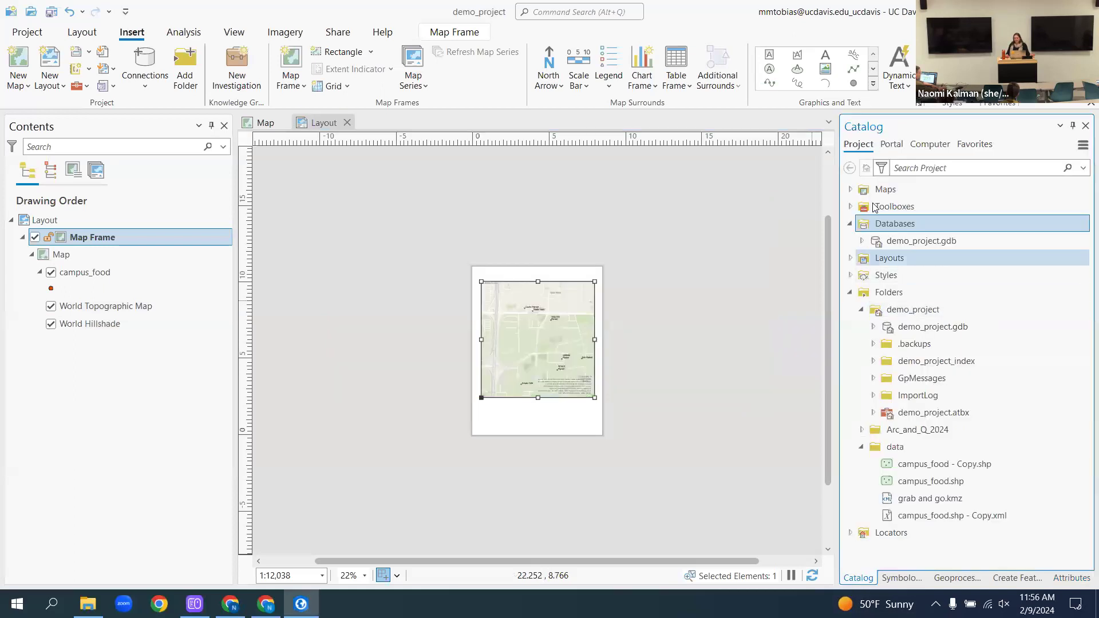
pyautogui.click(850, 259)
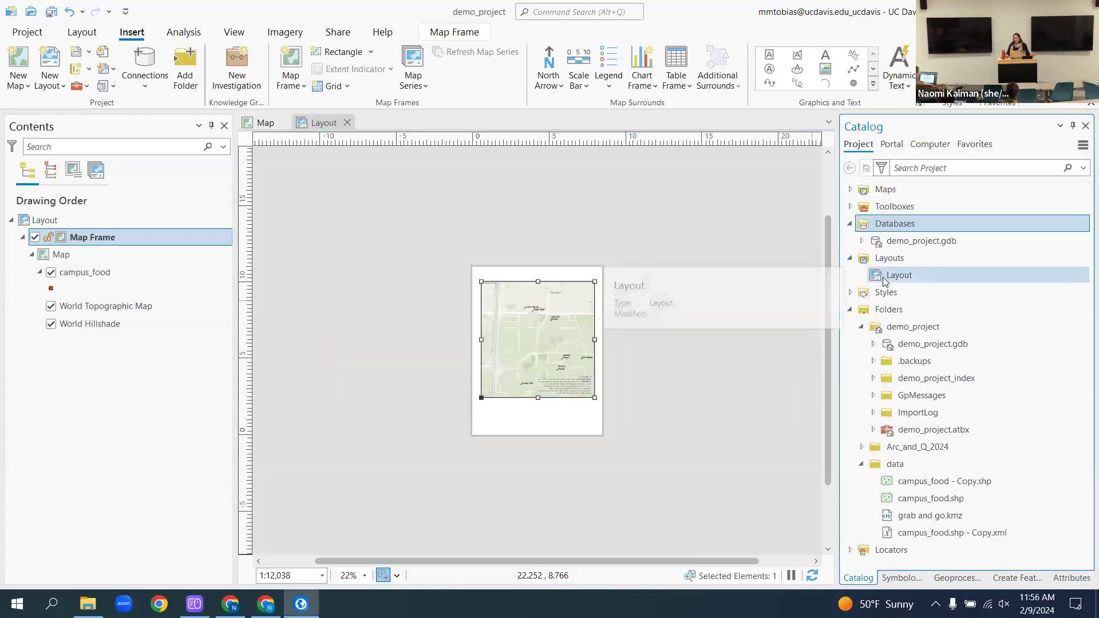
pyautogui.click(850, 189)
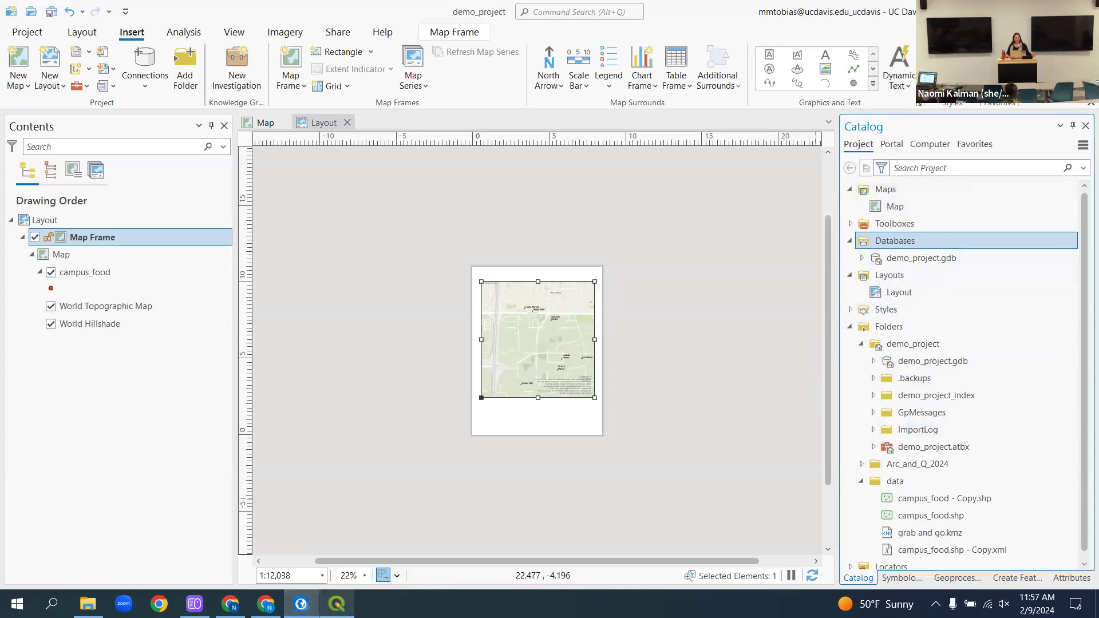
# - Switch to the newly opened QGIS window and maximize it
pyautogui.click(336, 604)
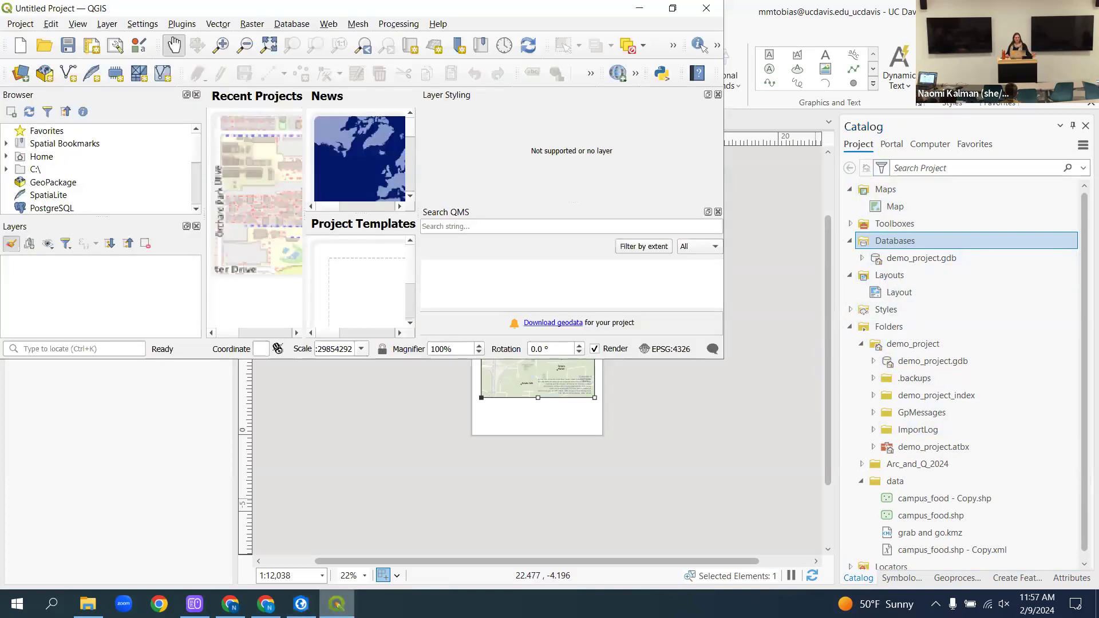
pyautogui.click(673, 9)
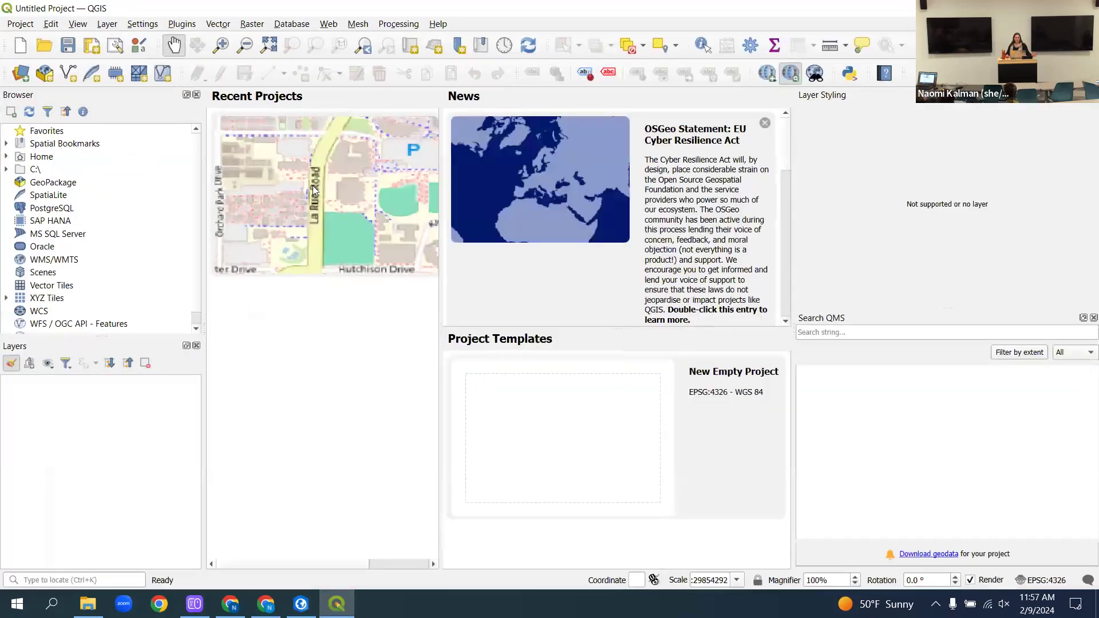
# - Open the recent demo_project and create a new print layout titled "my layout"
pyautogui.click(332, 178)
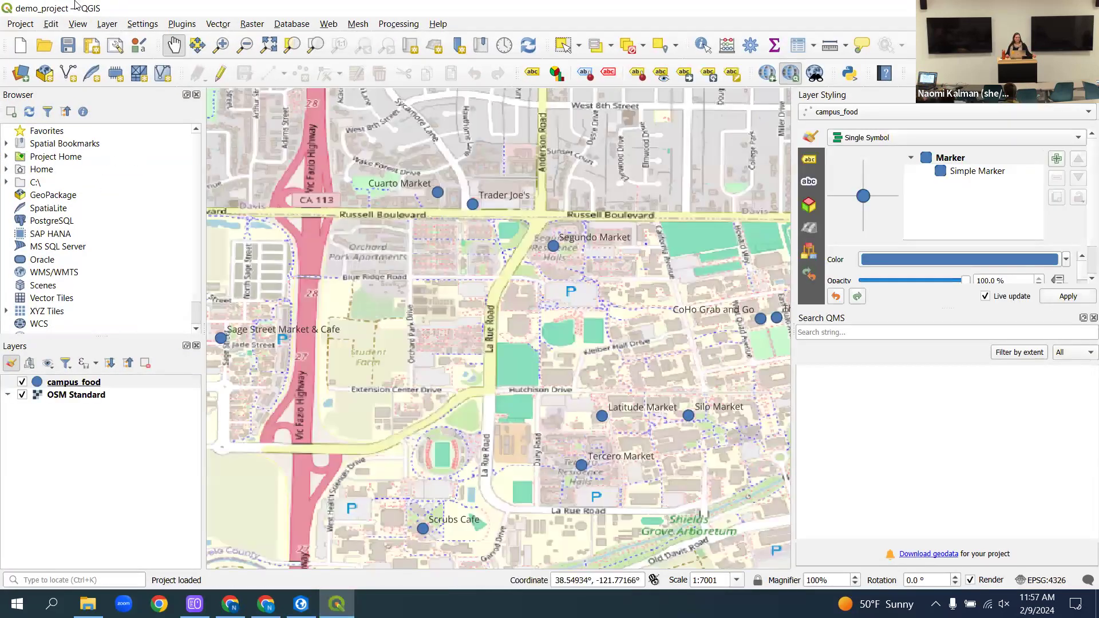
pyautogui.click(26, 26)
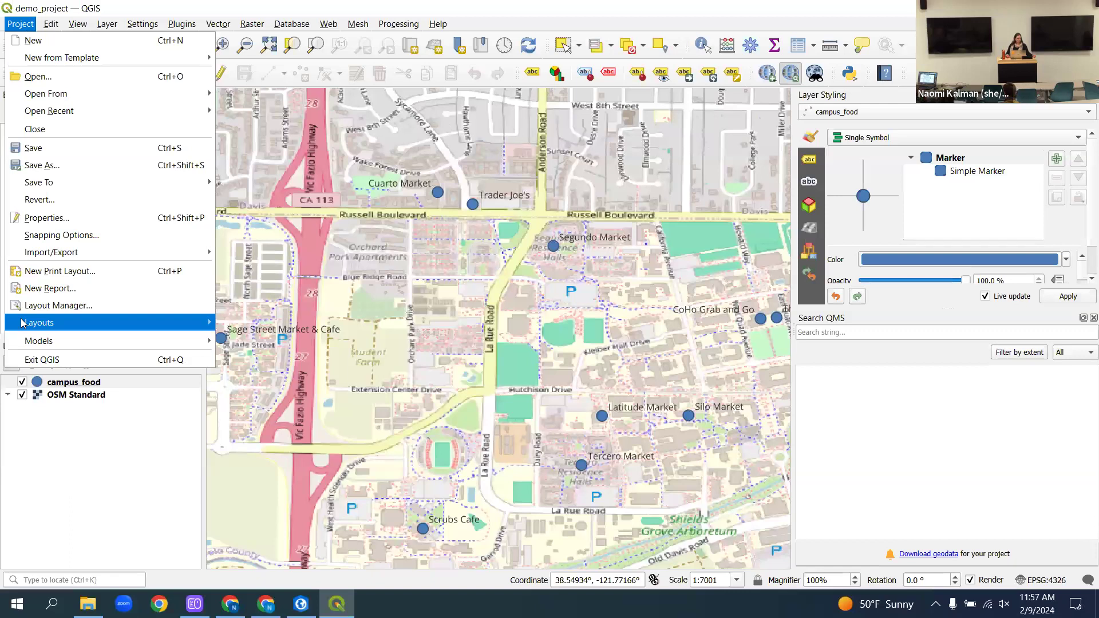
pyautogui.click(35, 273)
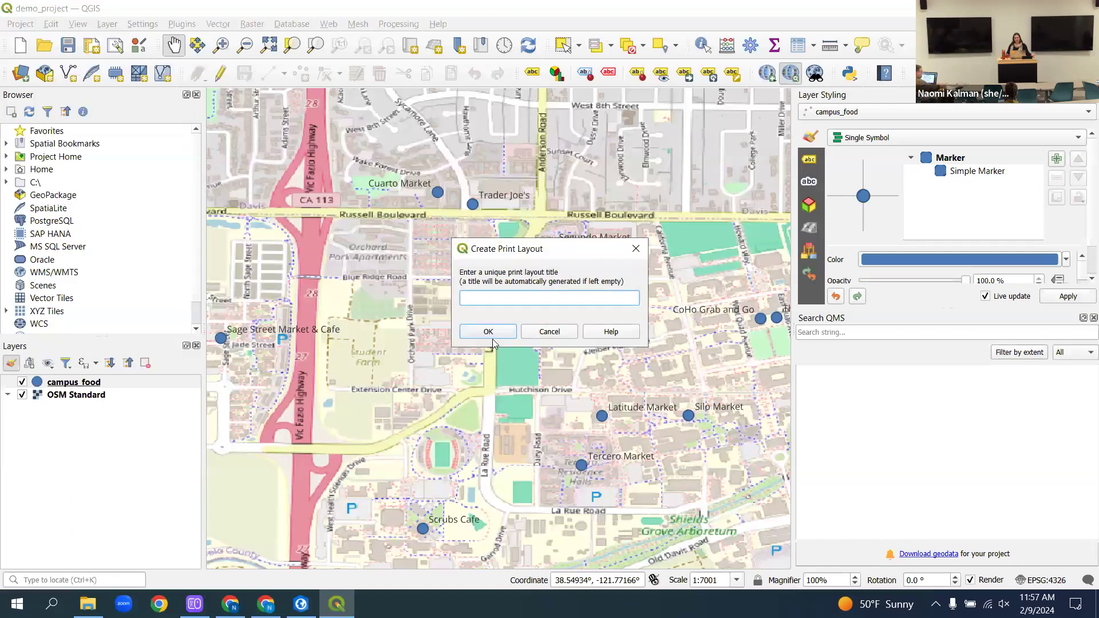
pyautogui.write('my layout')
pyautogui.click(490, 334)
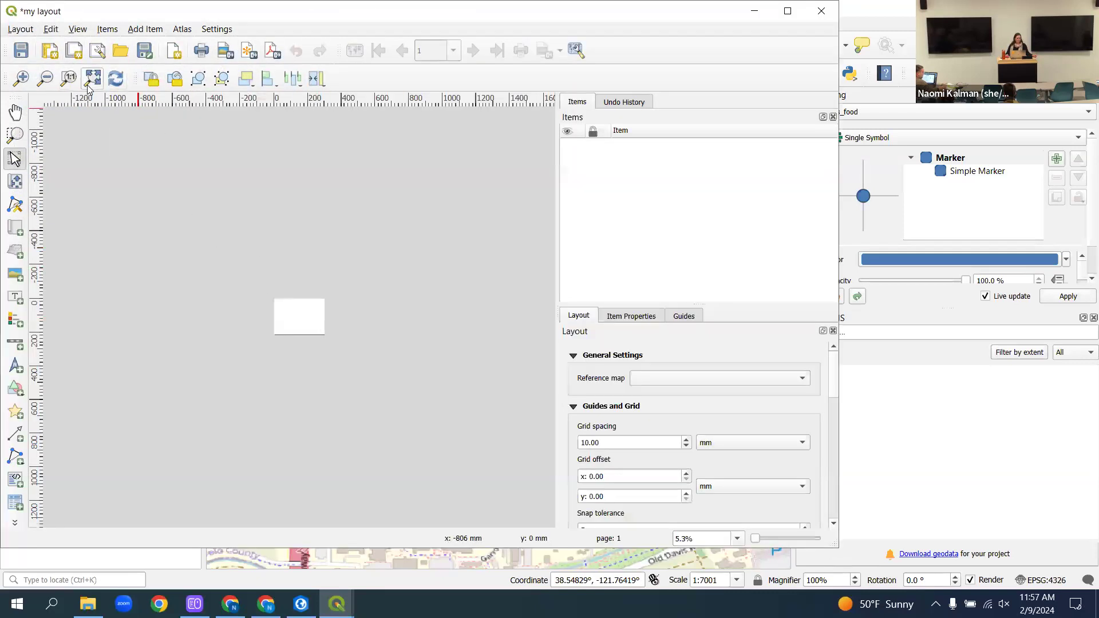
# - Add a map of about 260 x 180 mm covering most of the layout page, leaving a margin around it
pyautogui.click(93, 80)
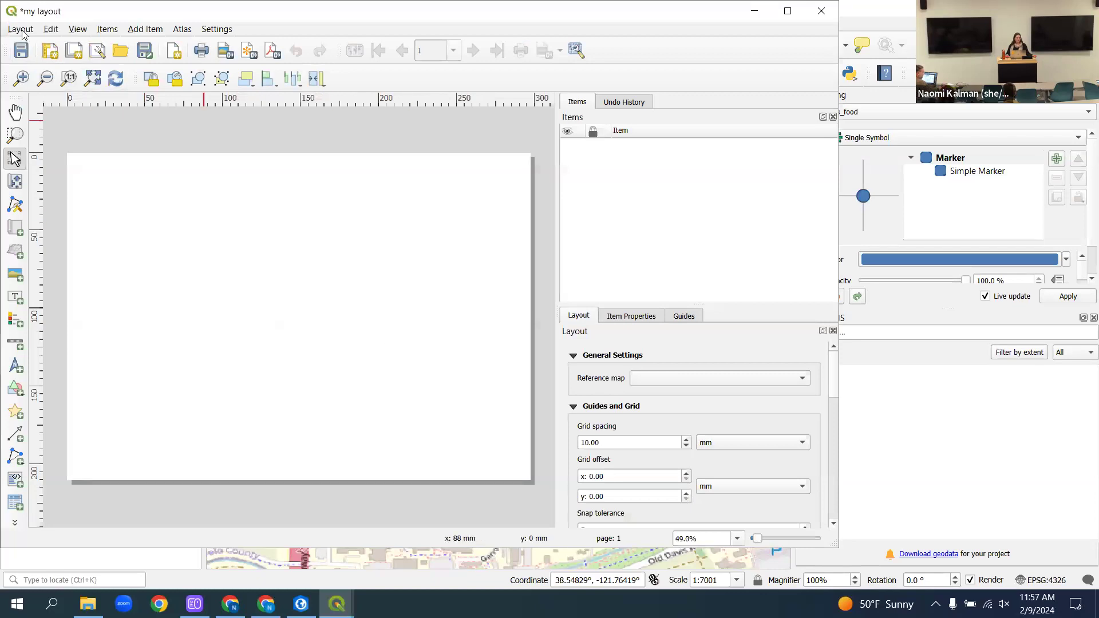
pyautogui.click(12, 227)
pyautogui.moveTo(81, 170); pyautogui.dragTo(481, 453)
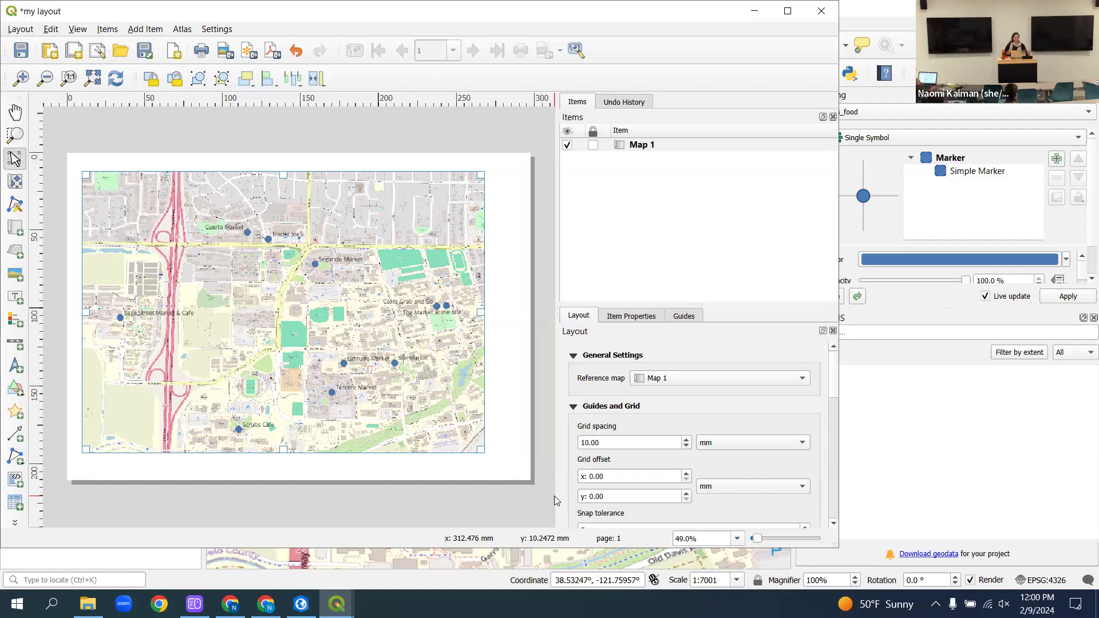
# - Switch to the Chrome browser and show the untitled Google Docs document containing the link to the data files
pyautogui.click(230, 603)
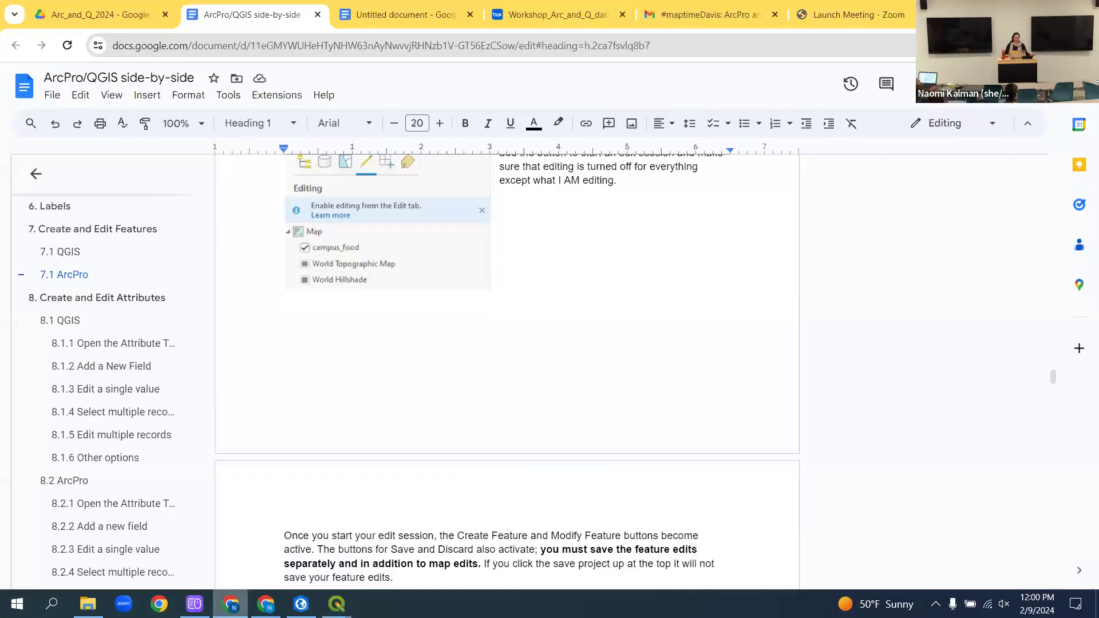
pyautogui.click(430, 21)
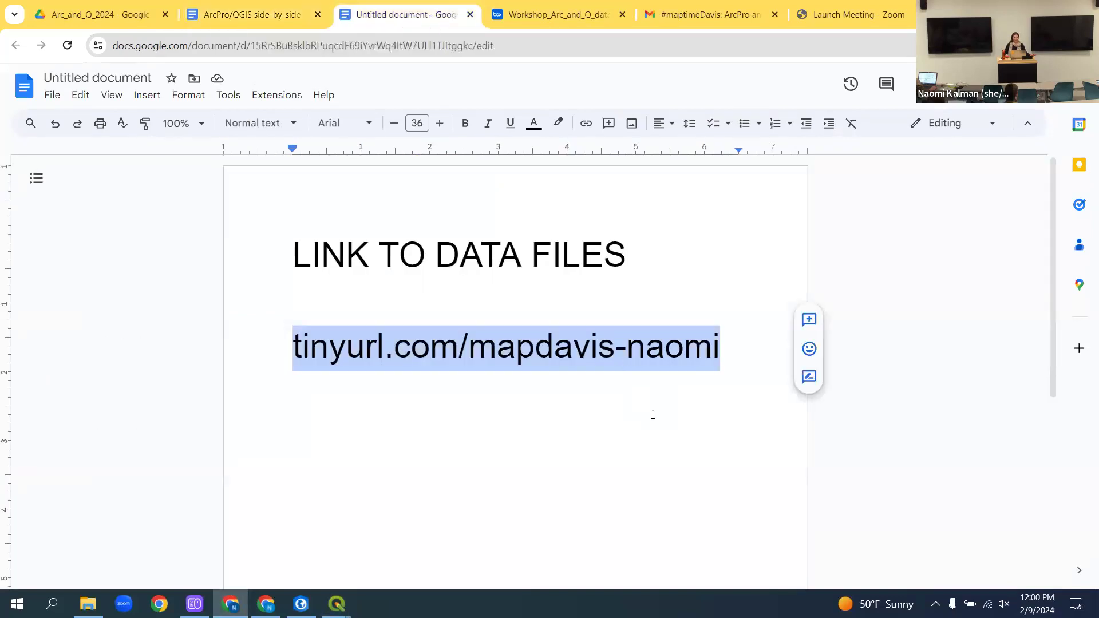